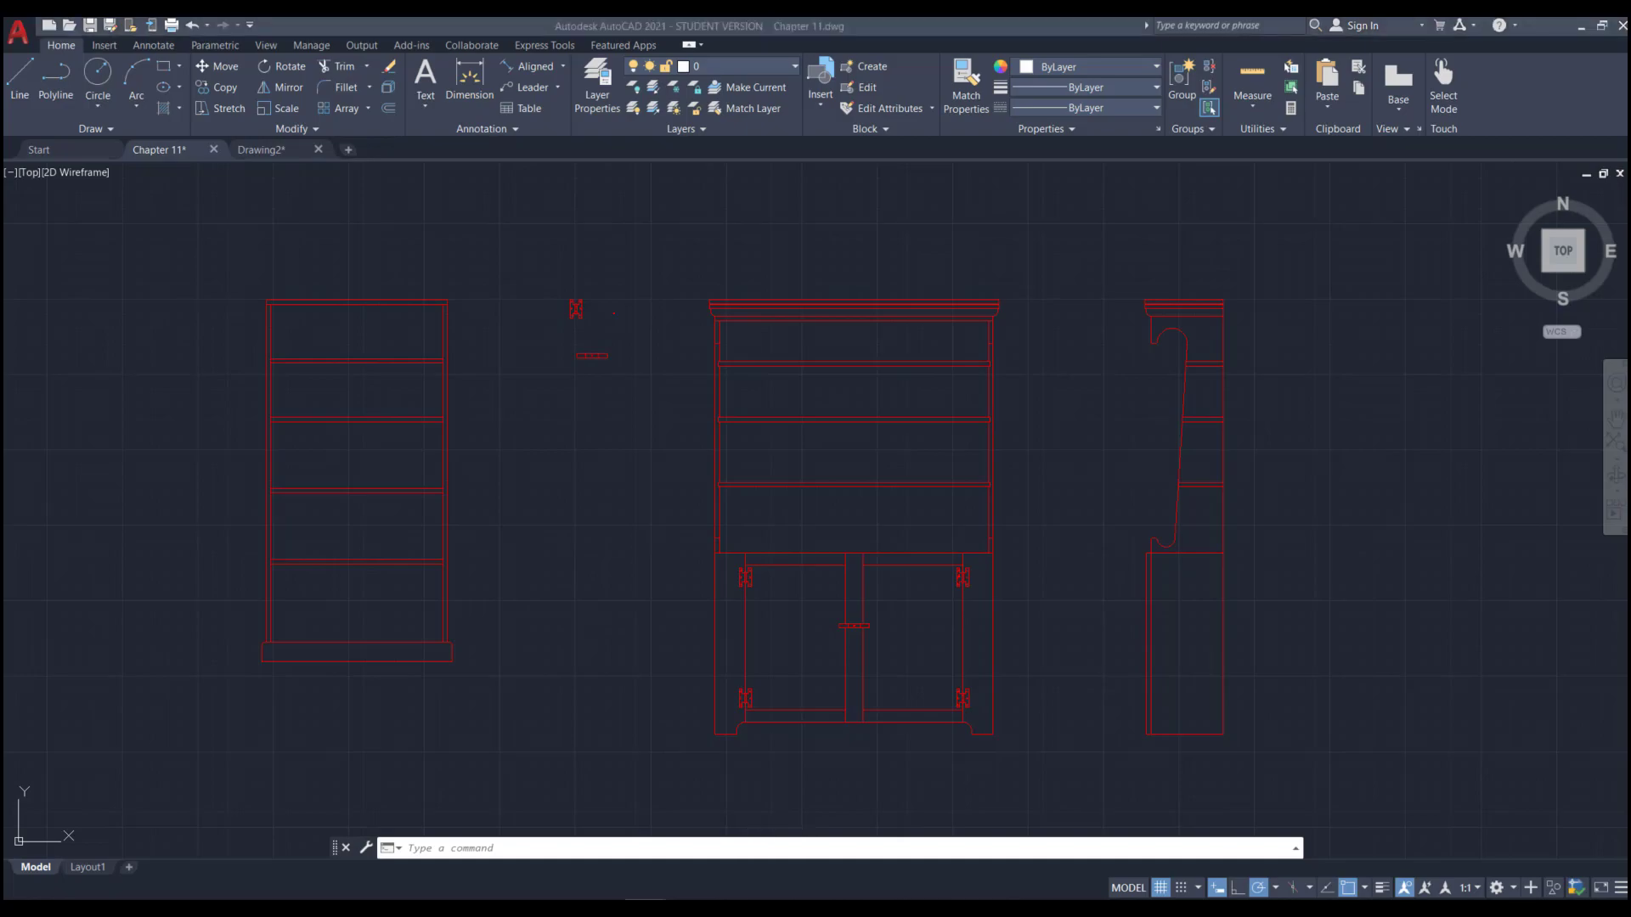
- Switch to the PowerPoint presentation and review the bookshelf, hinge and screw detail, and country hutch exercise slides
key(alt+Tab)
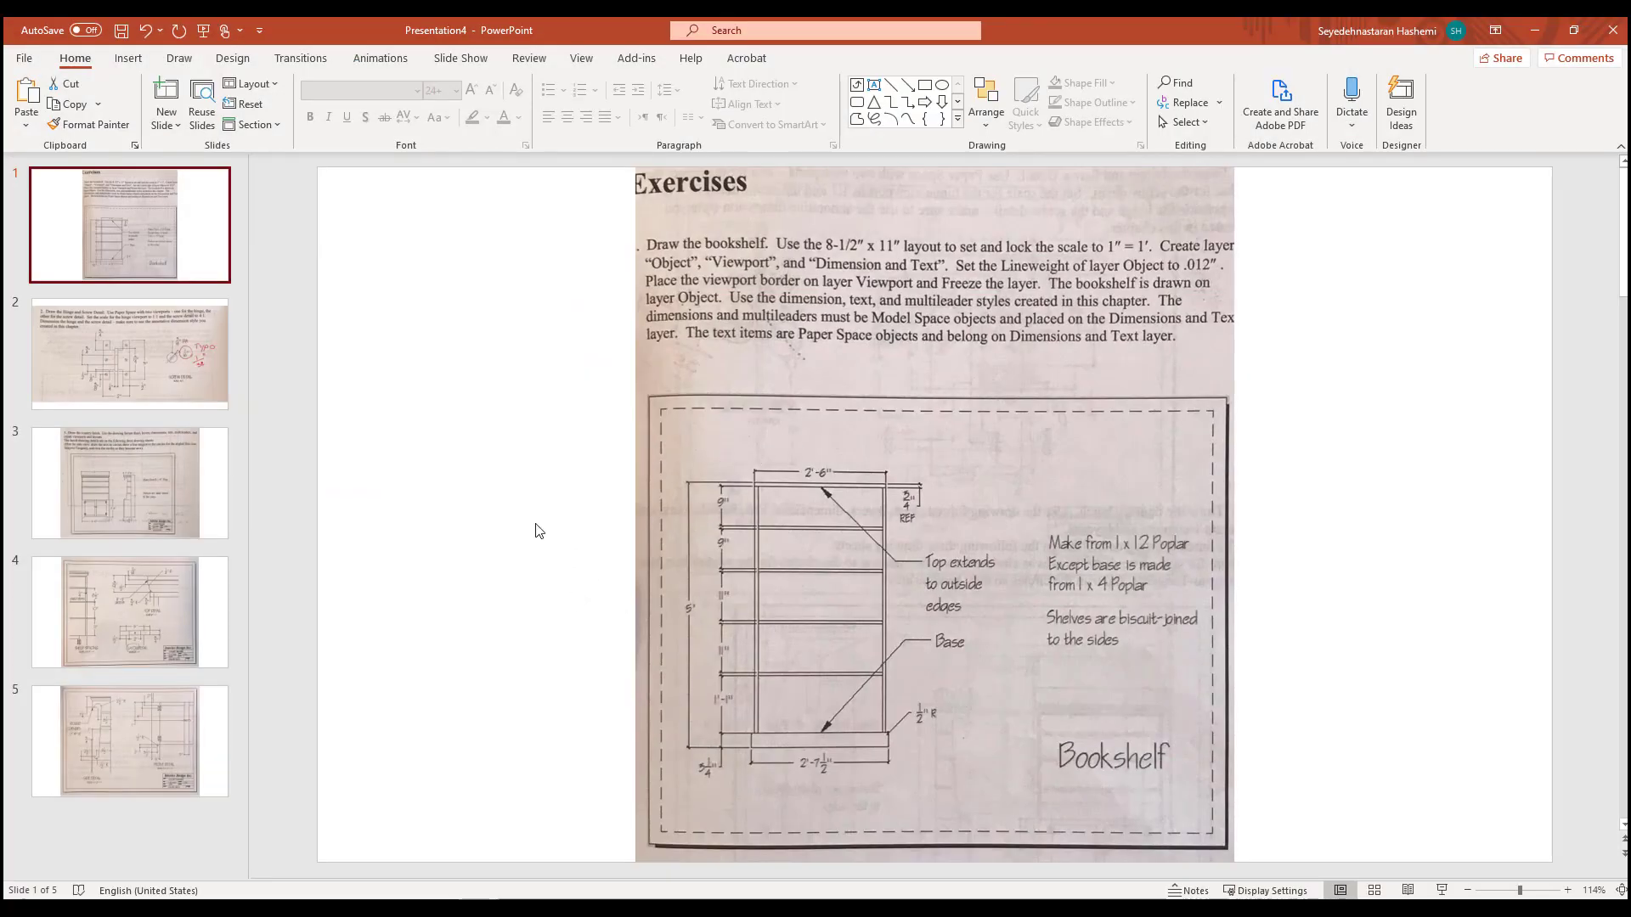
click(187, 380)
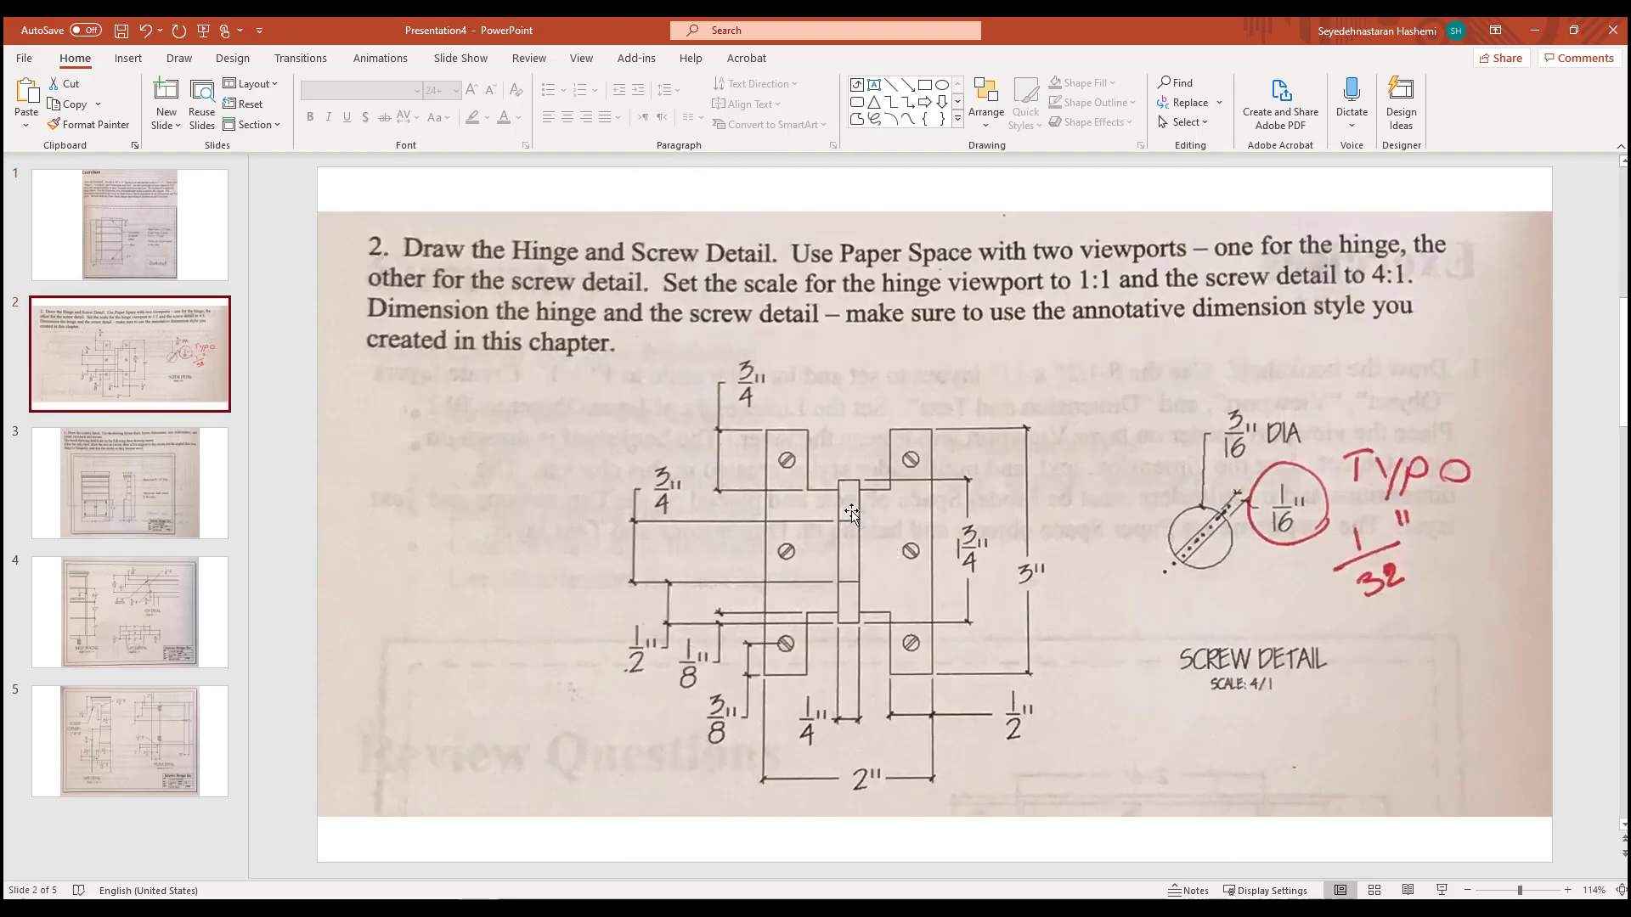
click(189, 482)
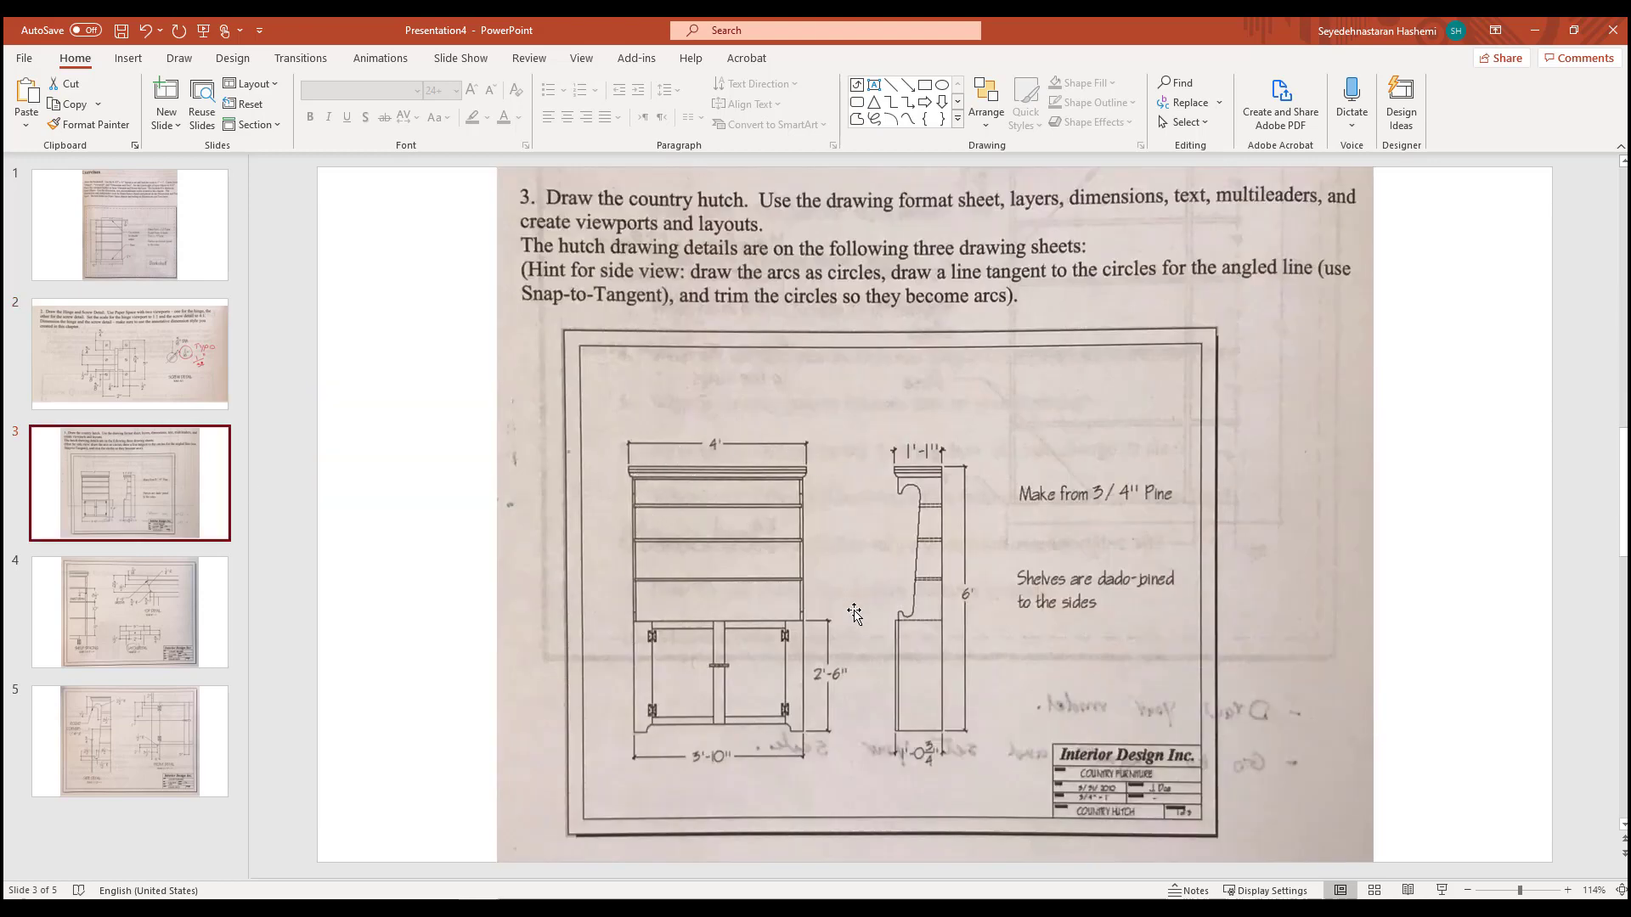
click(149, 605)
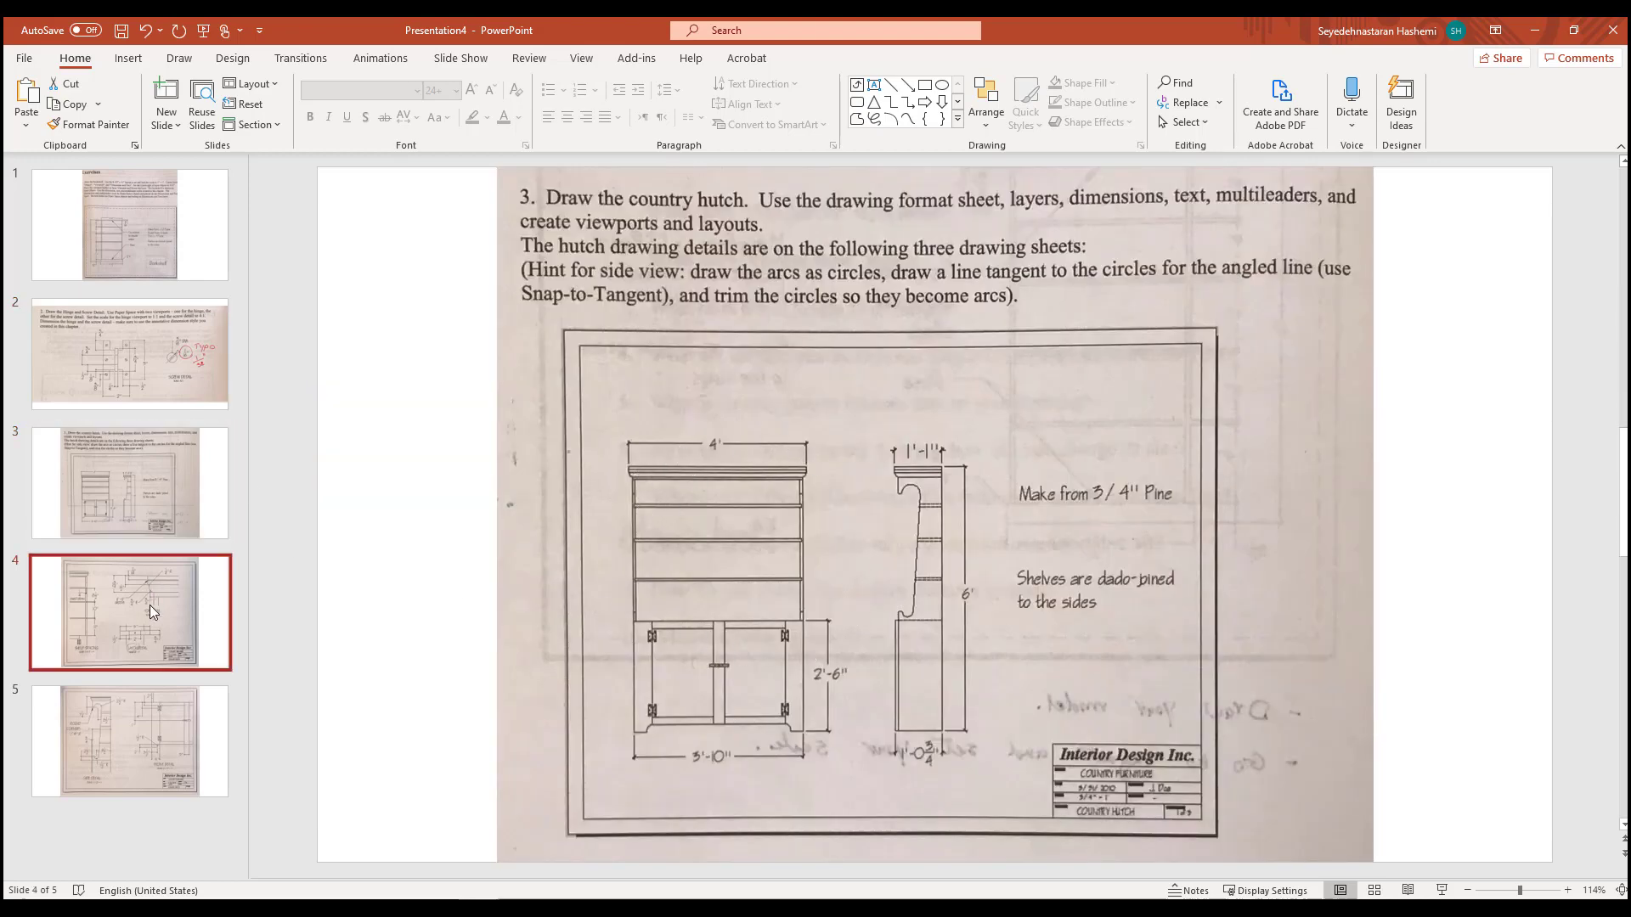
click(140, 243)
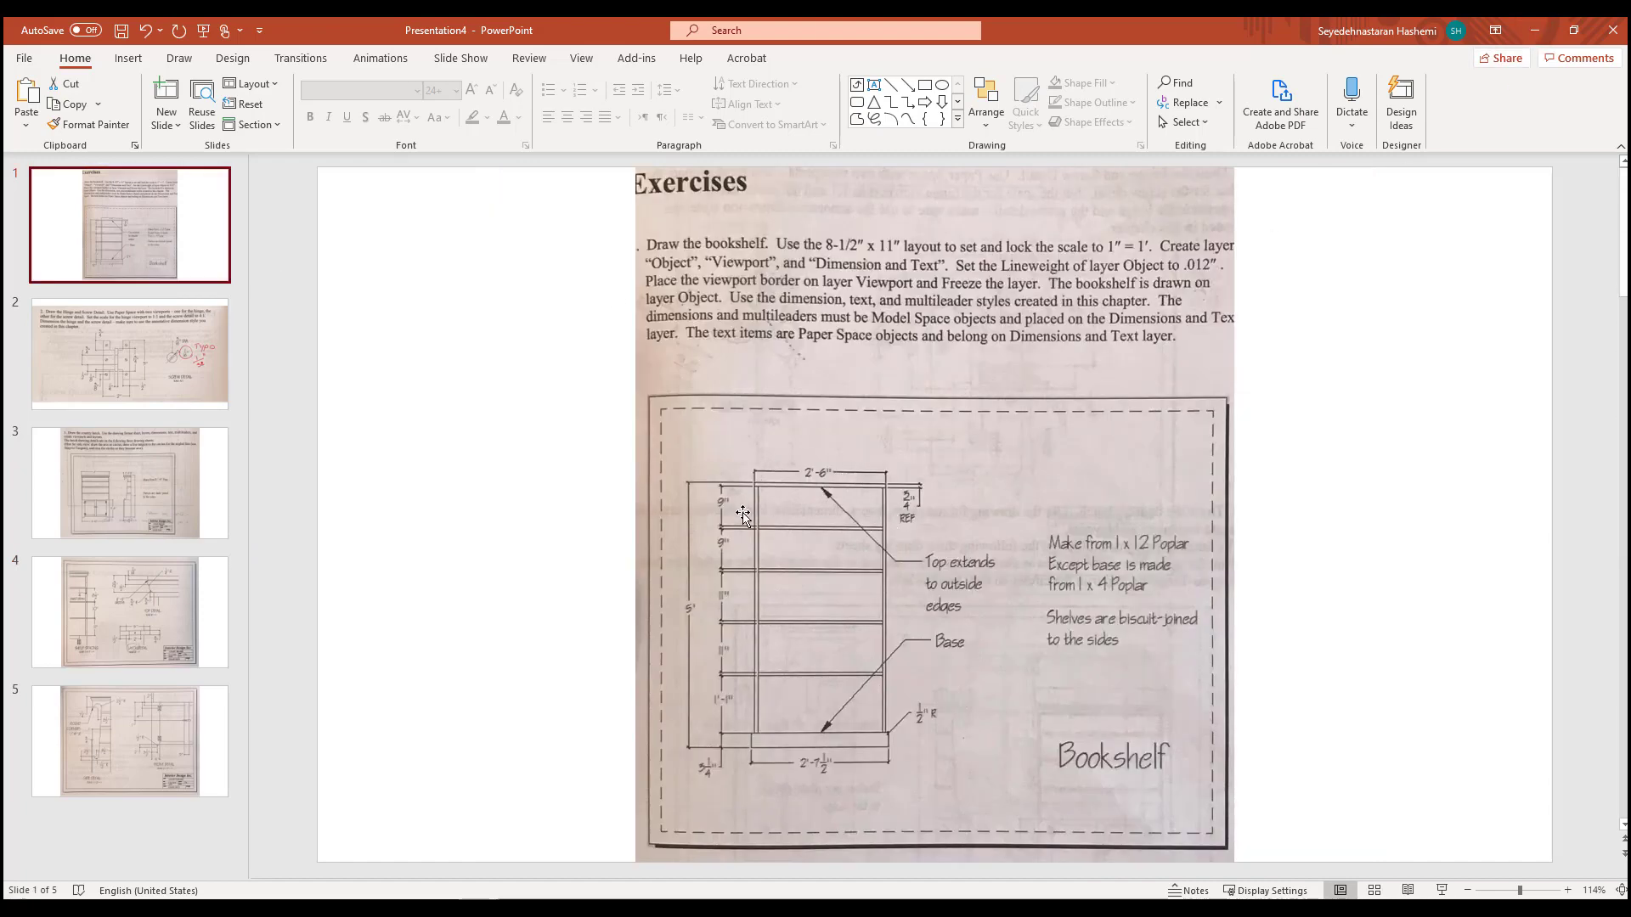
- Return to the Chapter 11 drawing in AutoCAD and examine the hinge, screw and latch beside the bookshelf and hutch views
click(1533, 30)
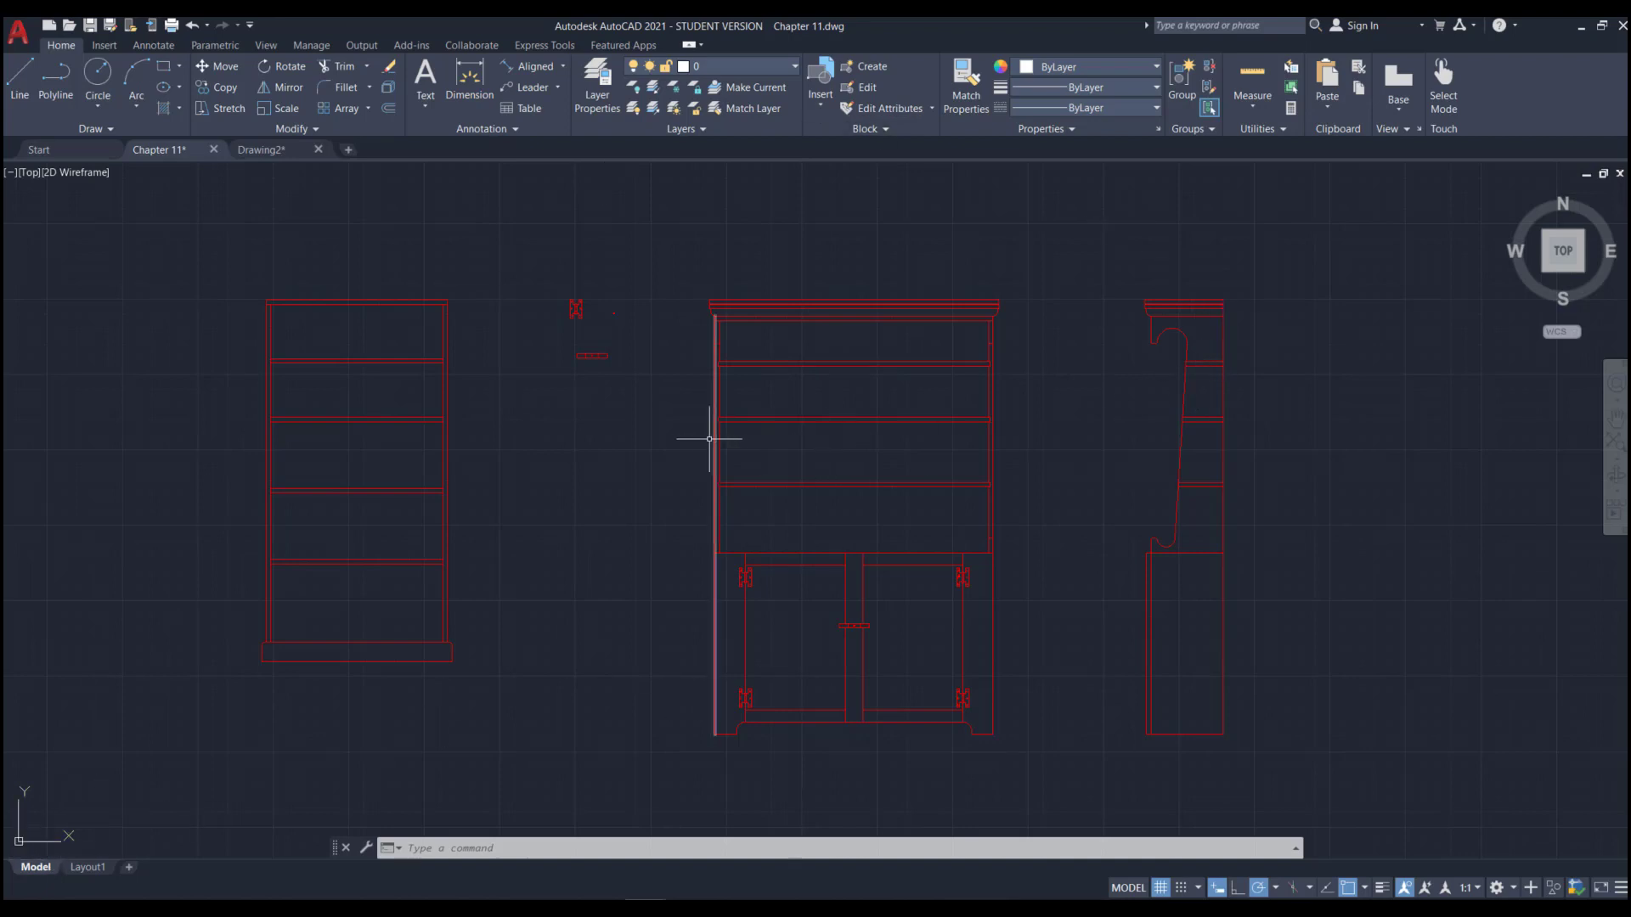
scroll(704, 439, down, 2)
scroll(790, 430, up, 2)
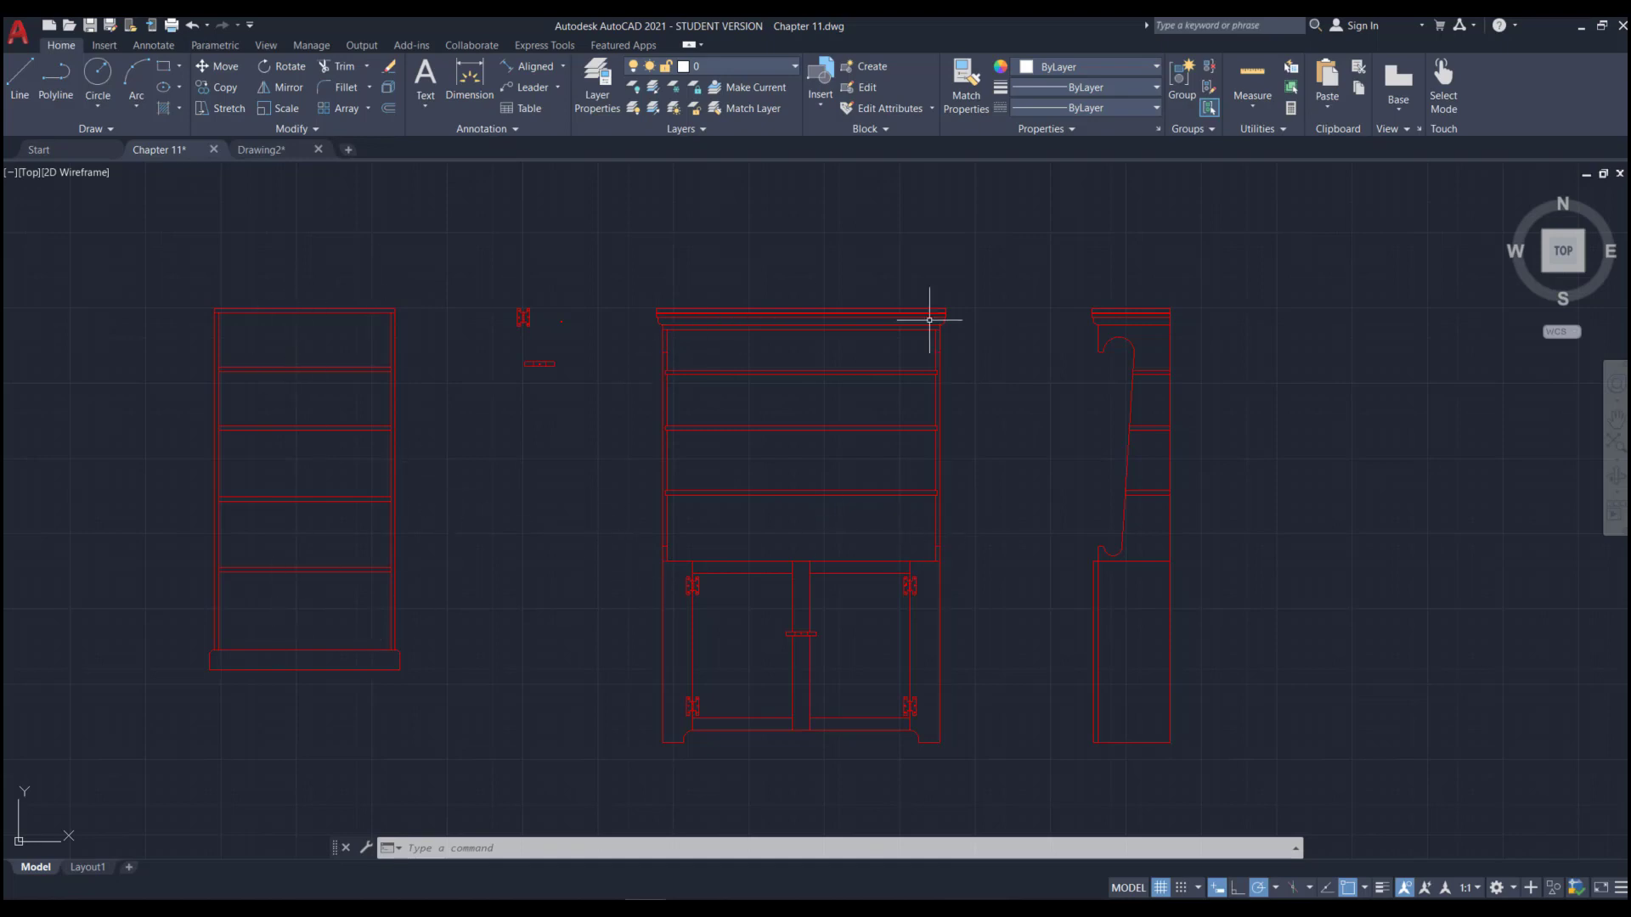
scroll(534, 313, up, 8)
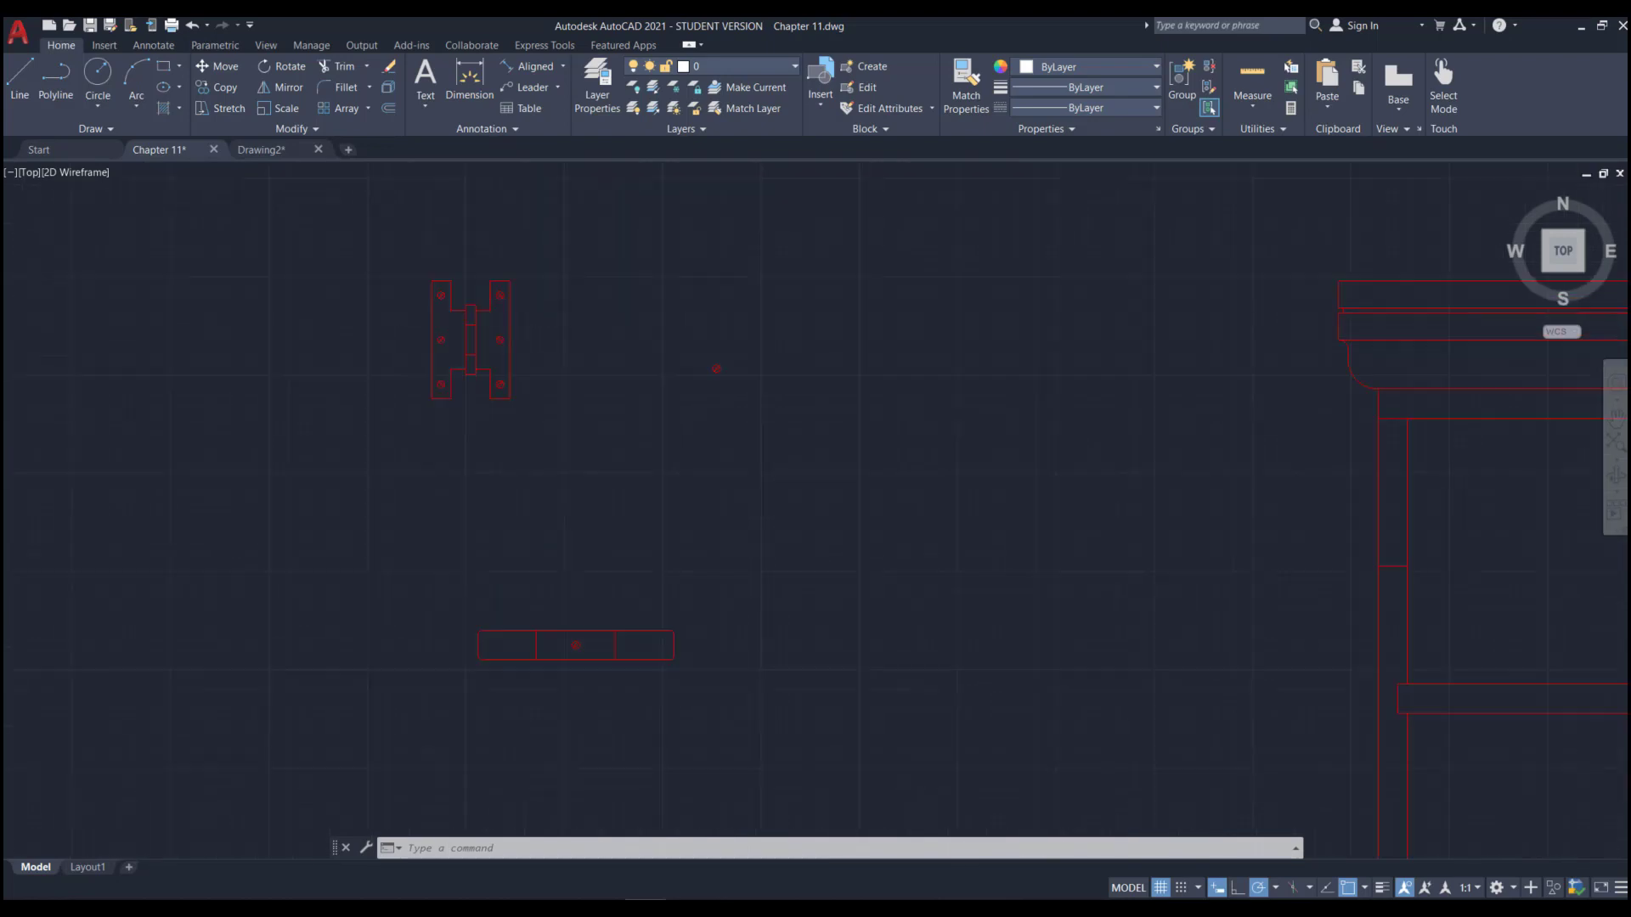
scroll(418, 328, up, 2)
scroll(552, 374, down, 4)
scroll(661, 361, up, 2)
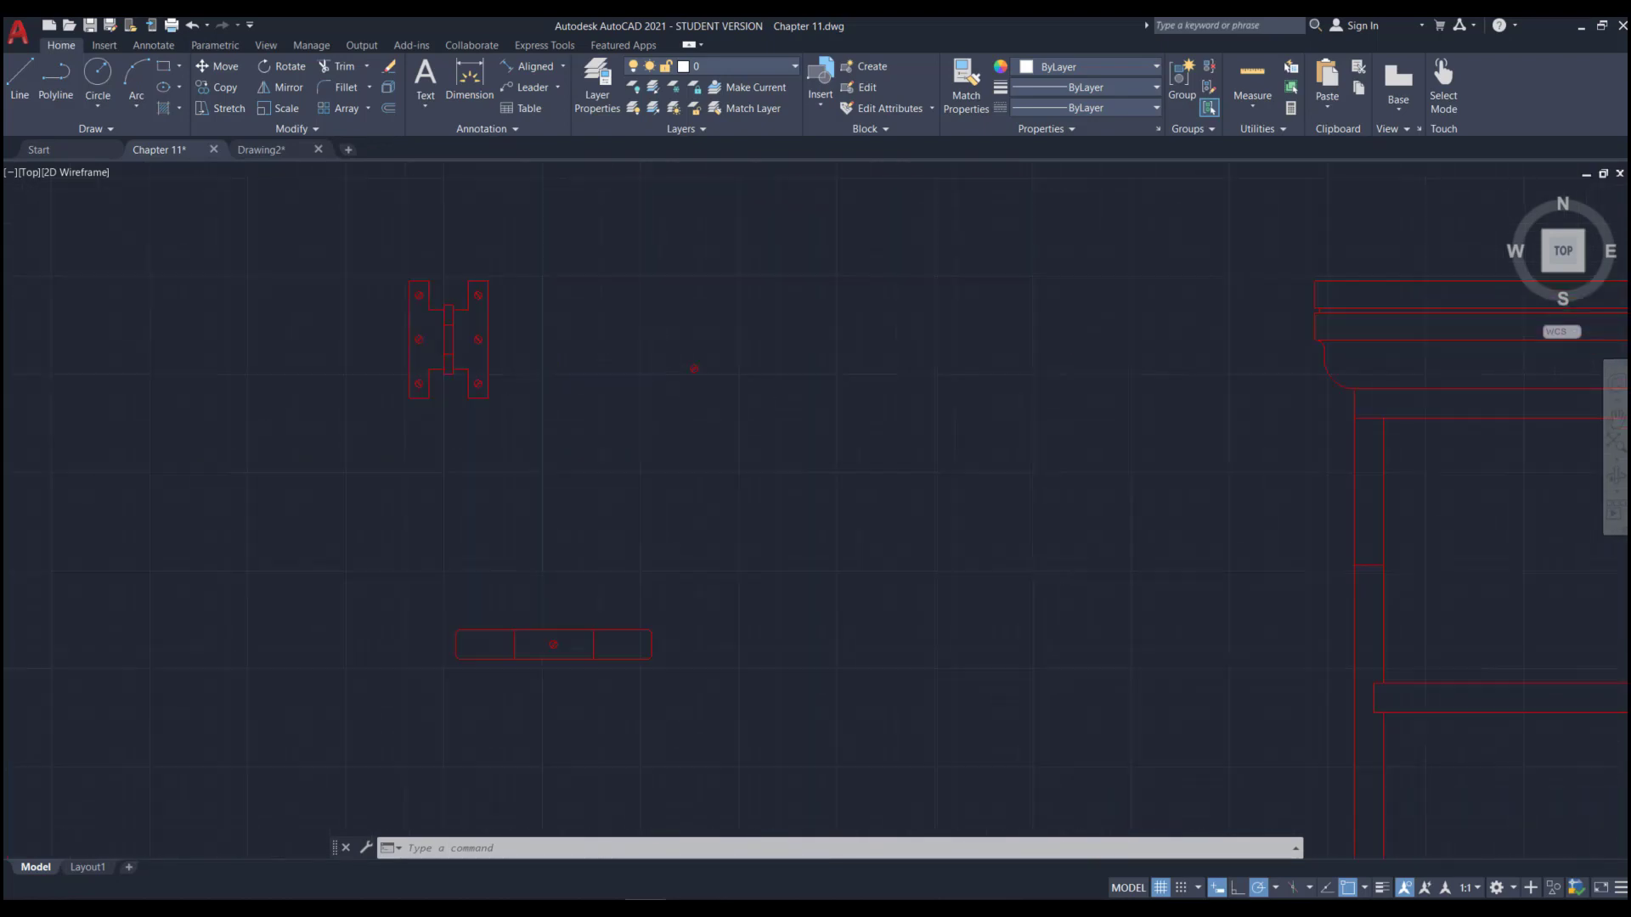
scroll(701, 373, up, 5)
scroll(747, 315, down, 5)
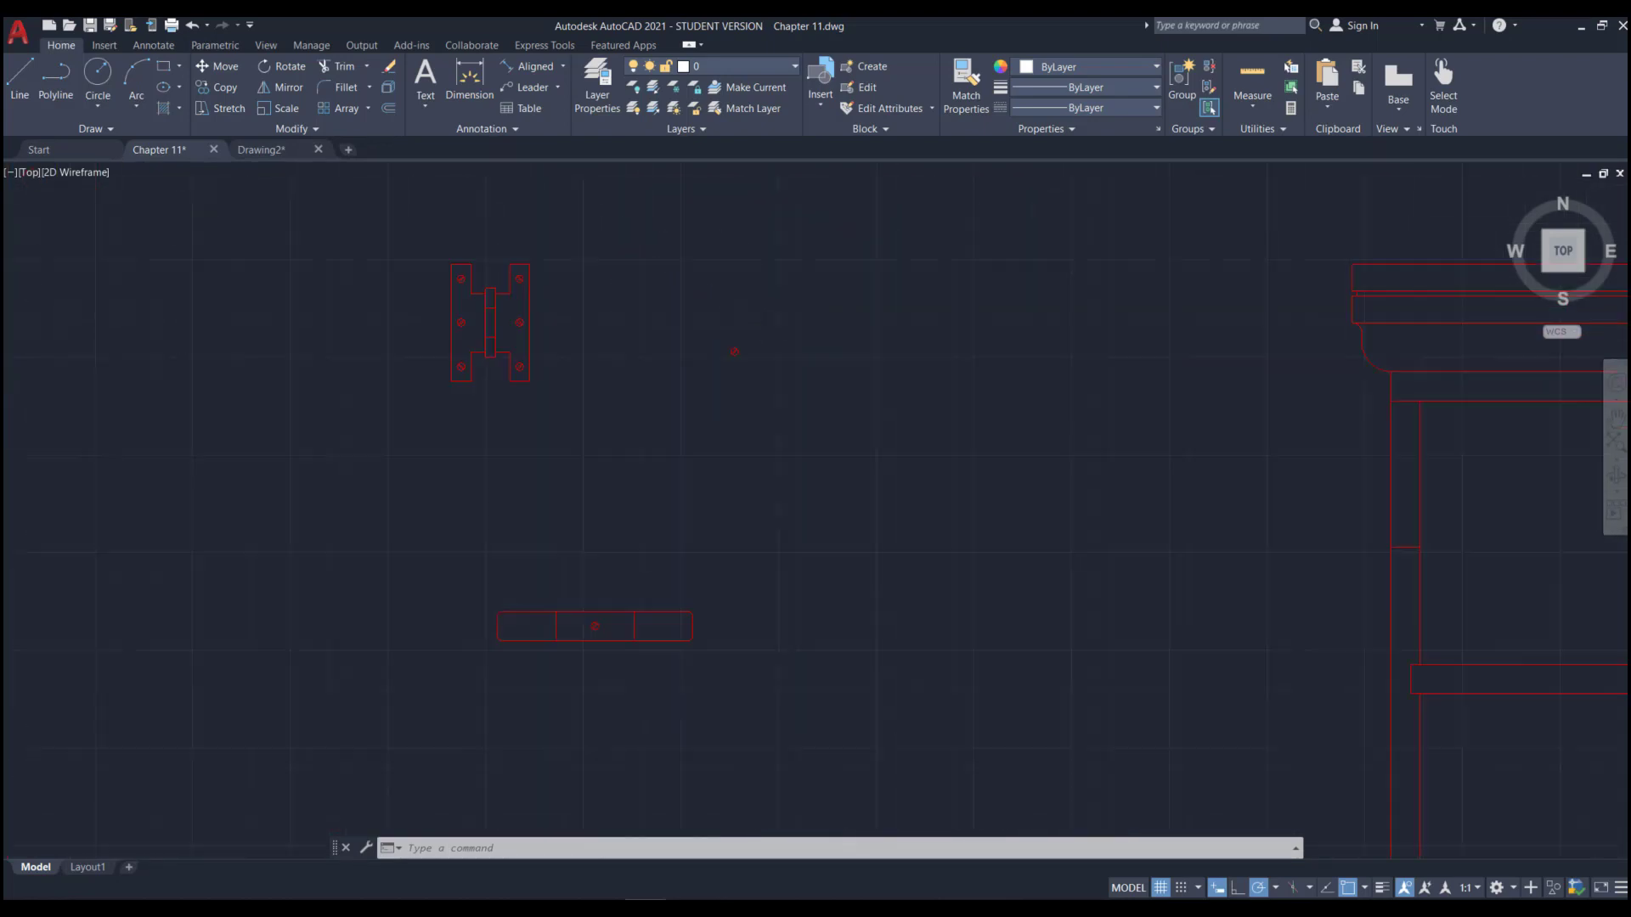
scroll(705, 383, down, 2)
scroll(722, 395, up, 4)
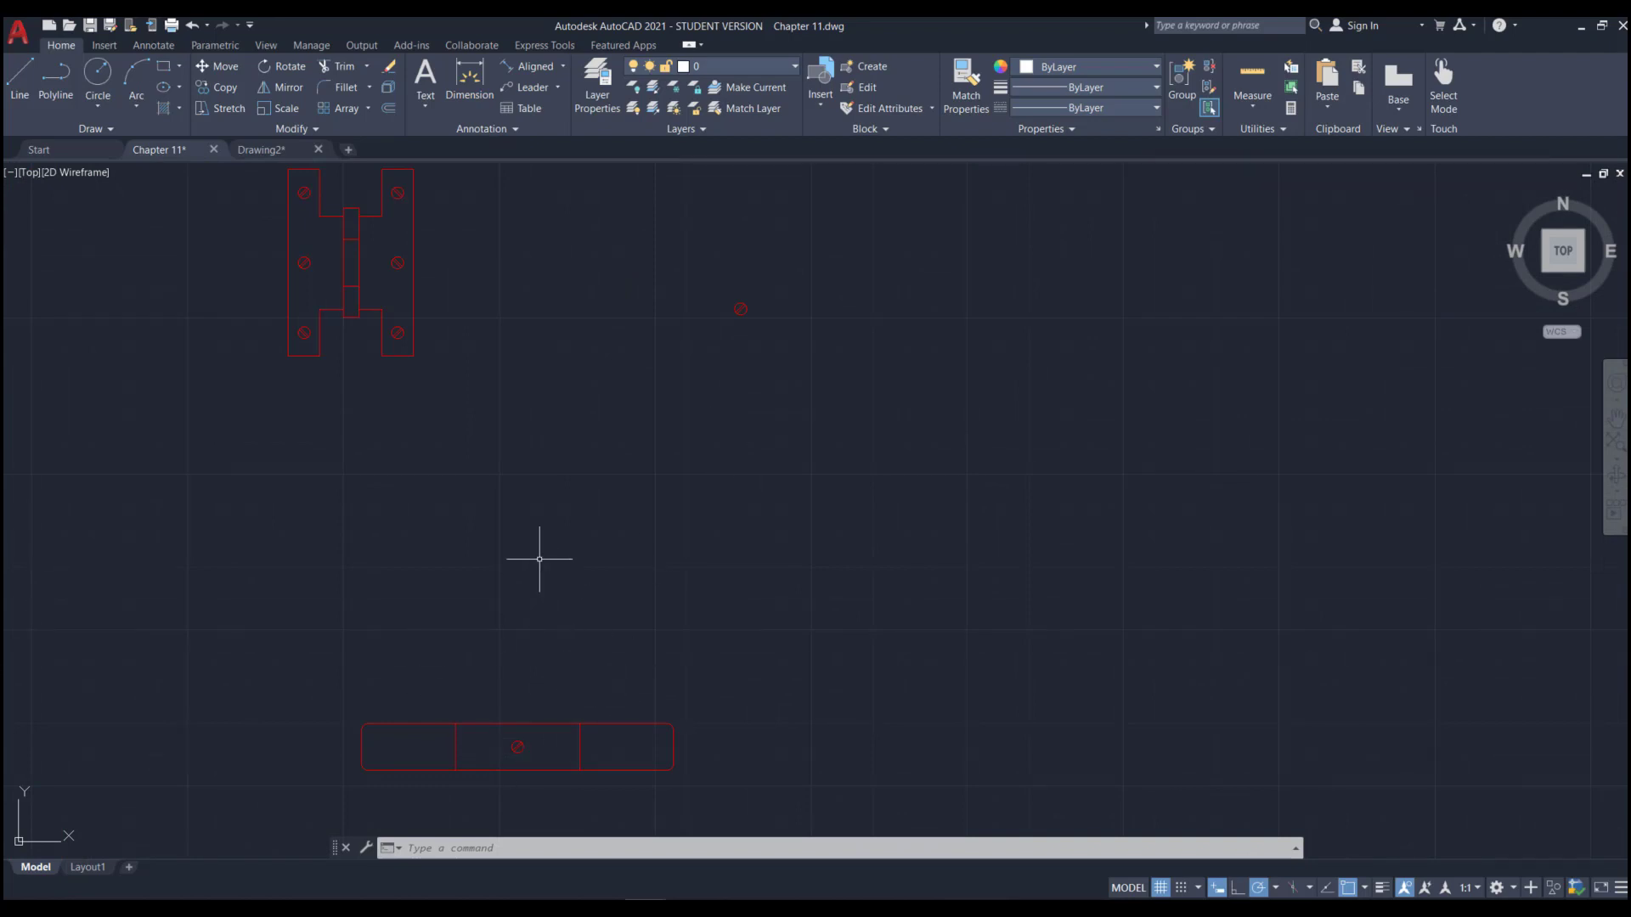
scroll(540, 558, down, 5)
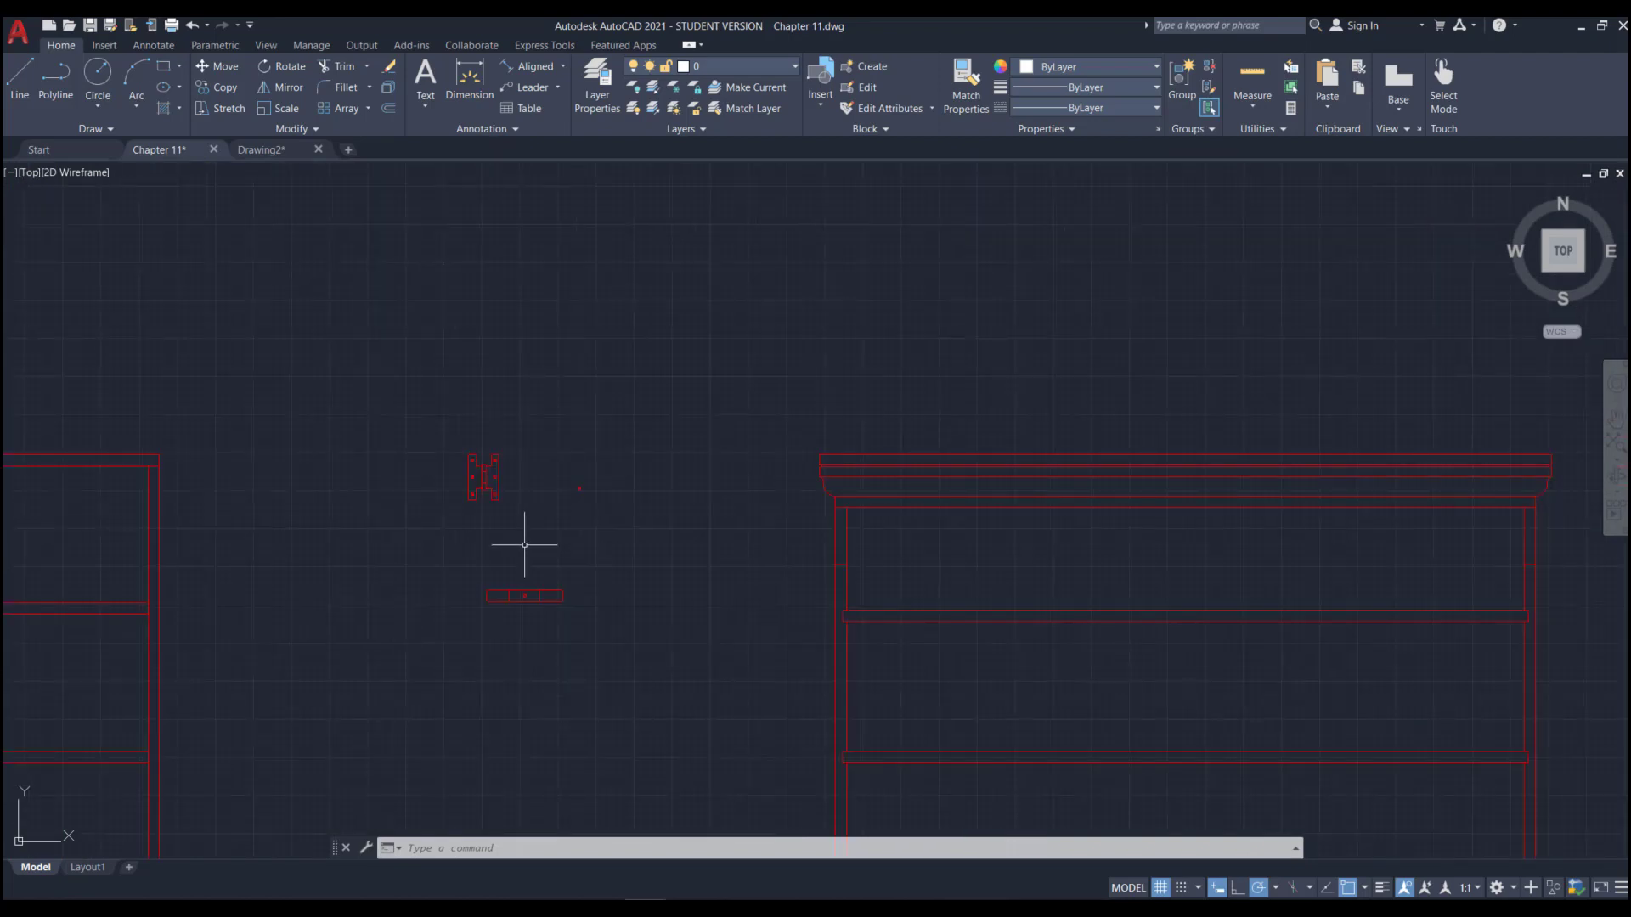
scroll(710, 407, down, 4)
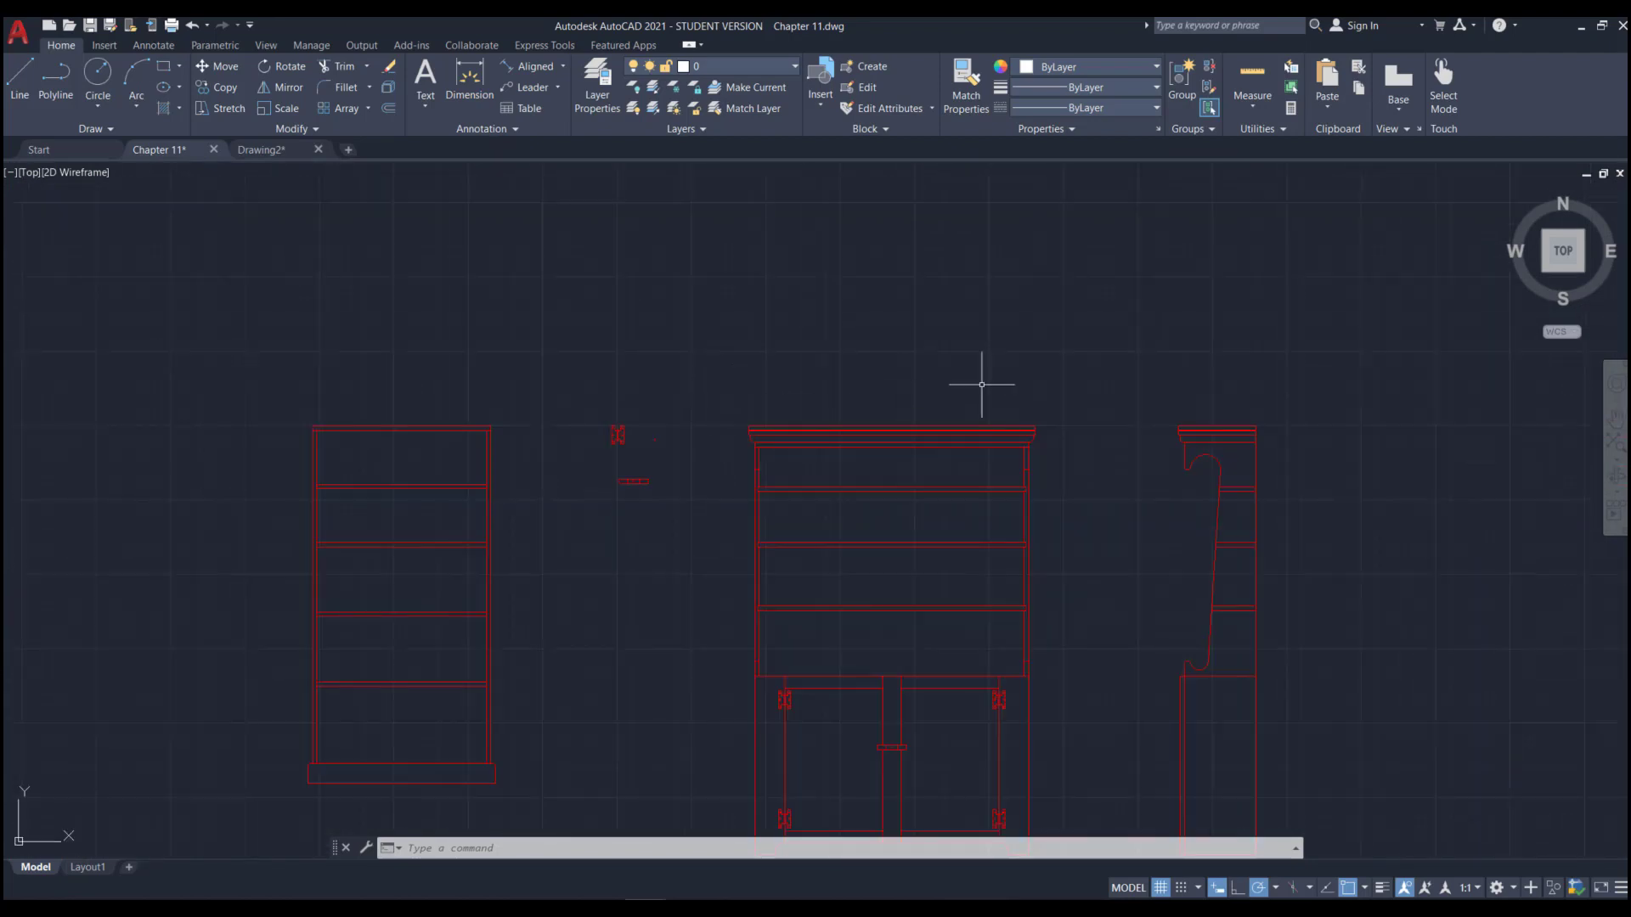
scroll(816, 493, down, 2)
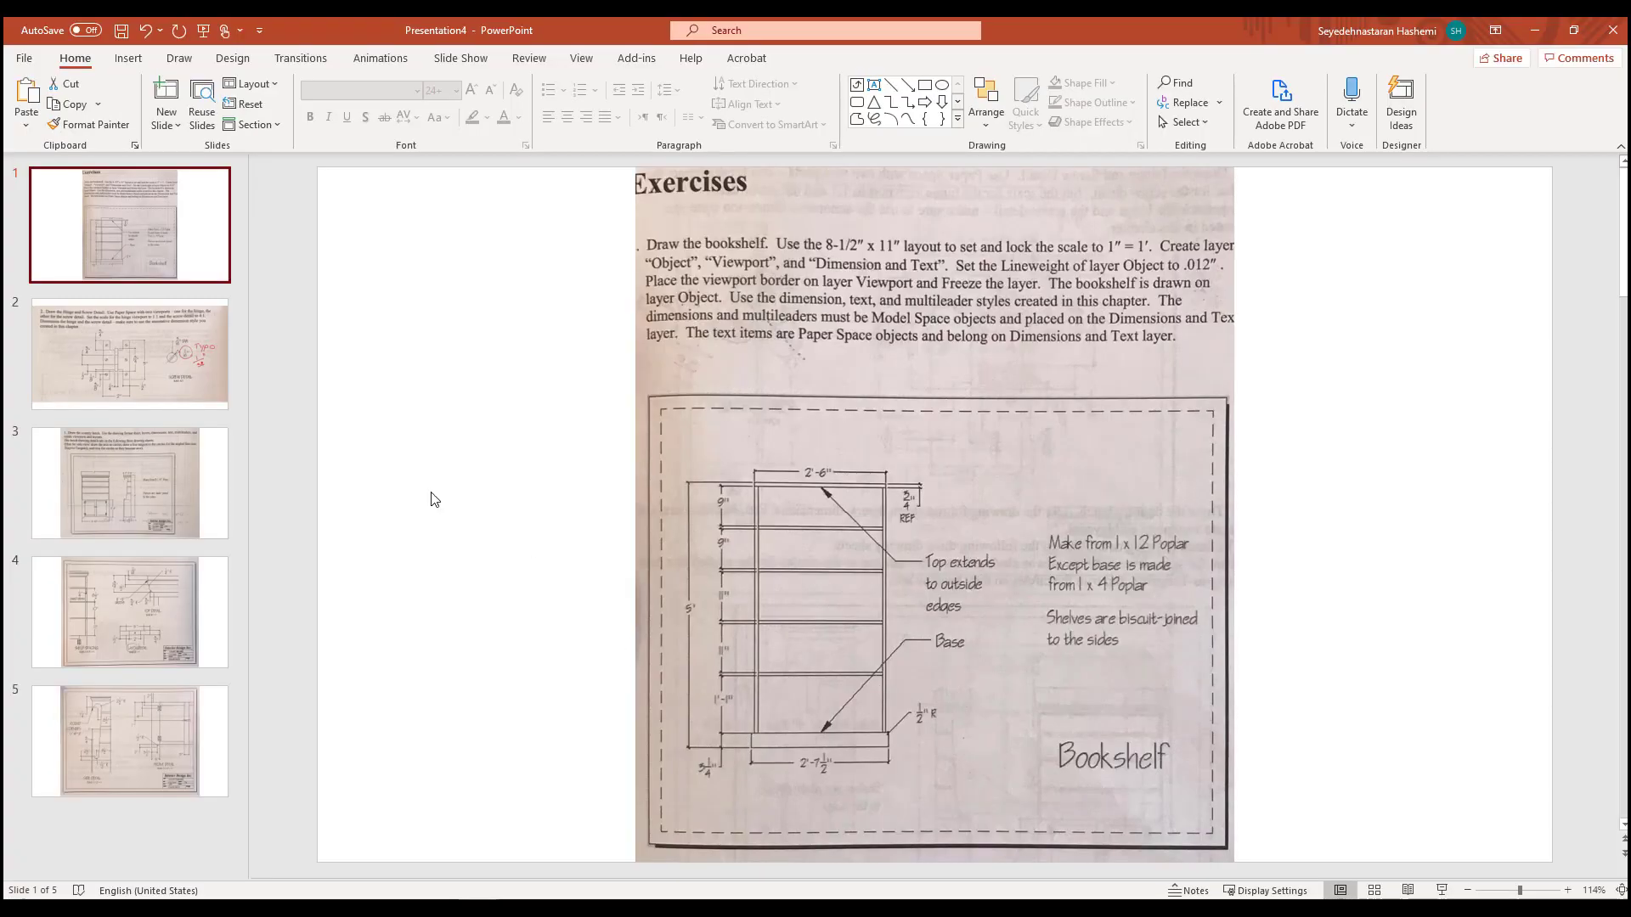
- Review the PowerPoint slides with the hinge, shelf spacing, latch, side and front details, ending on the bookshelf exercise
click(166, 374)
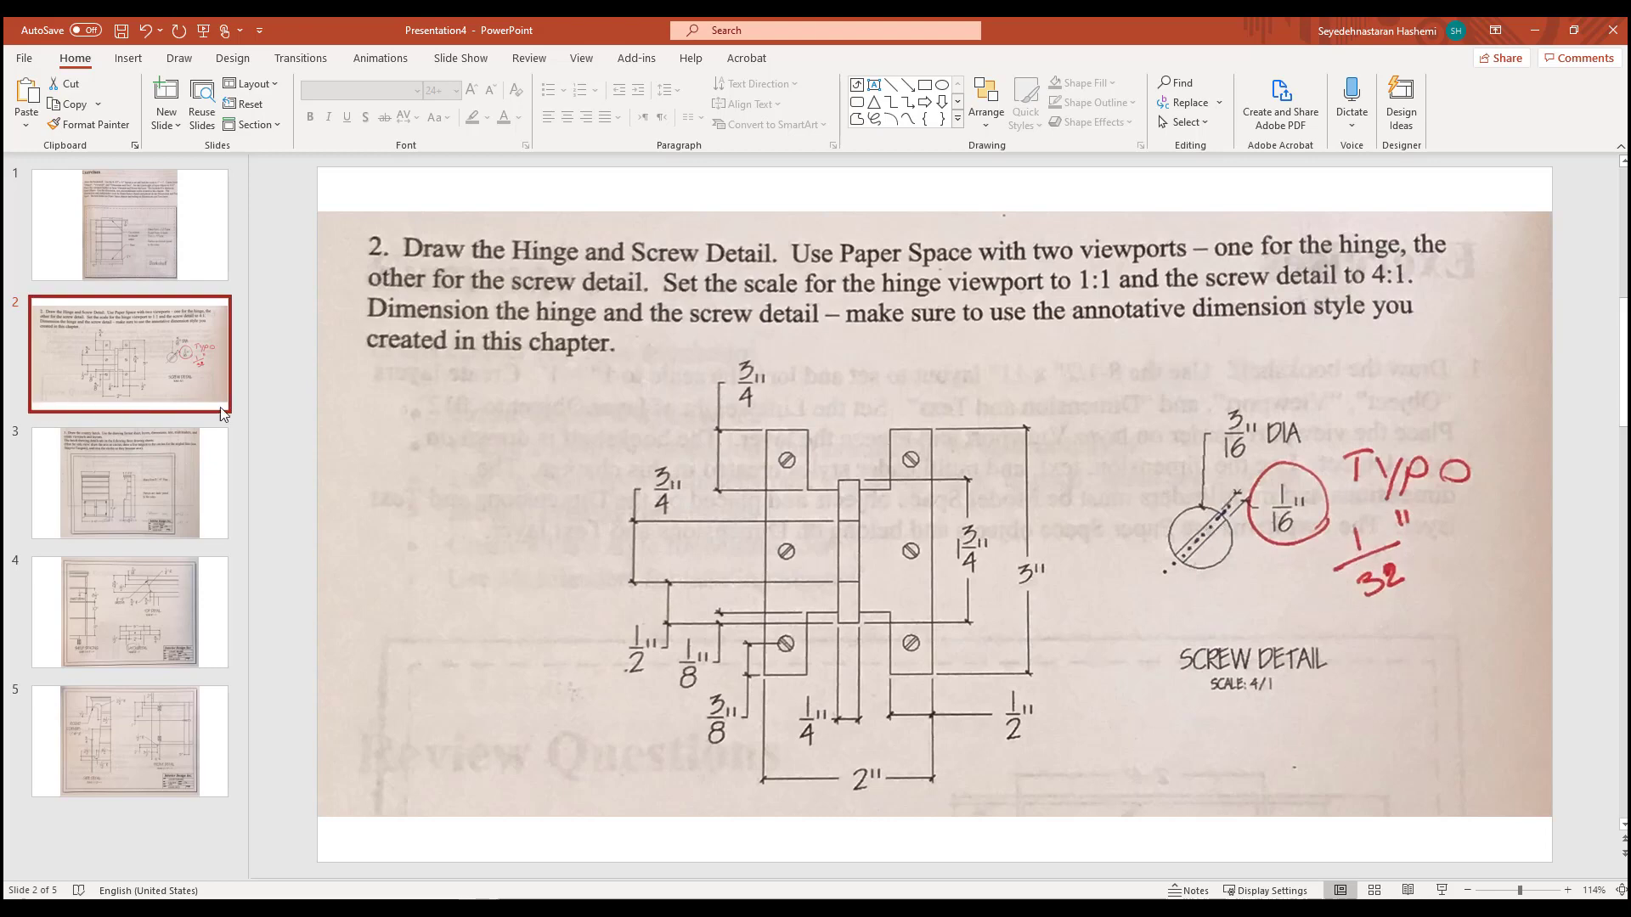
click(119, 609)
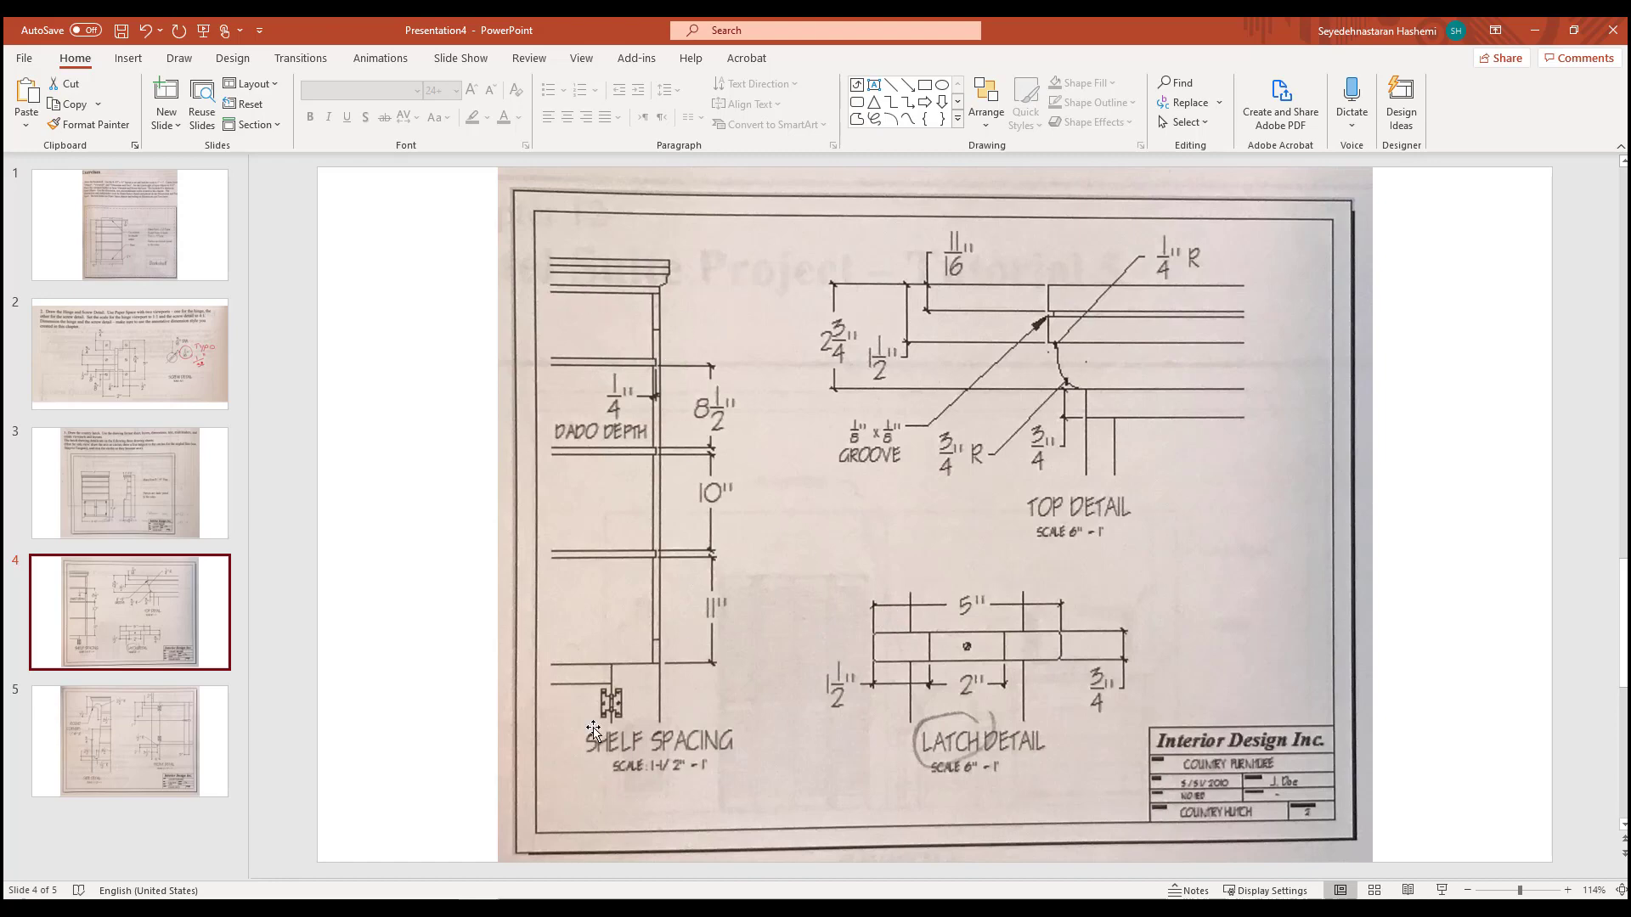
click(180, 739)
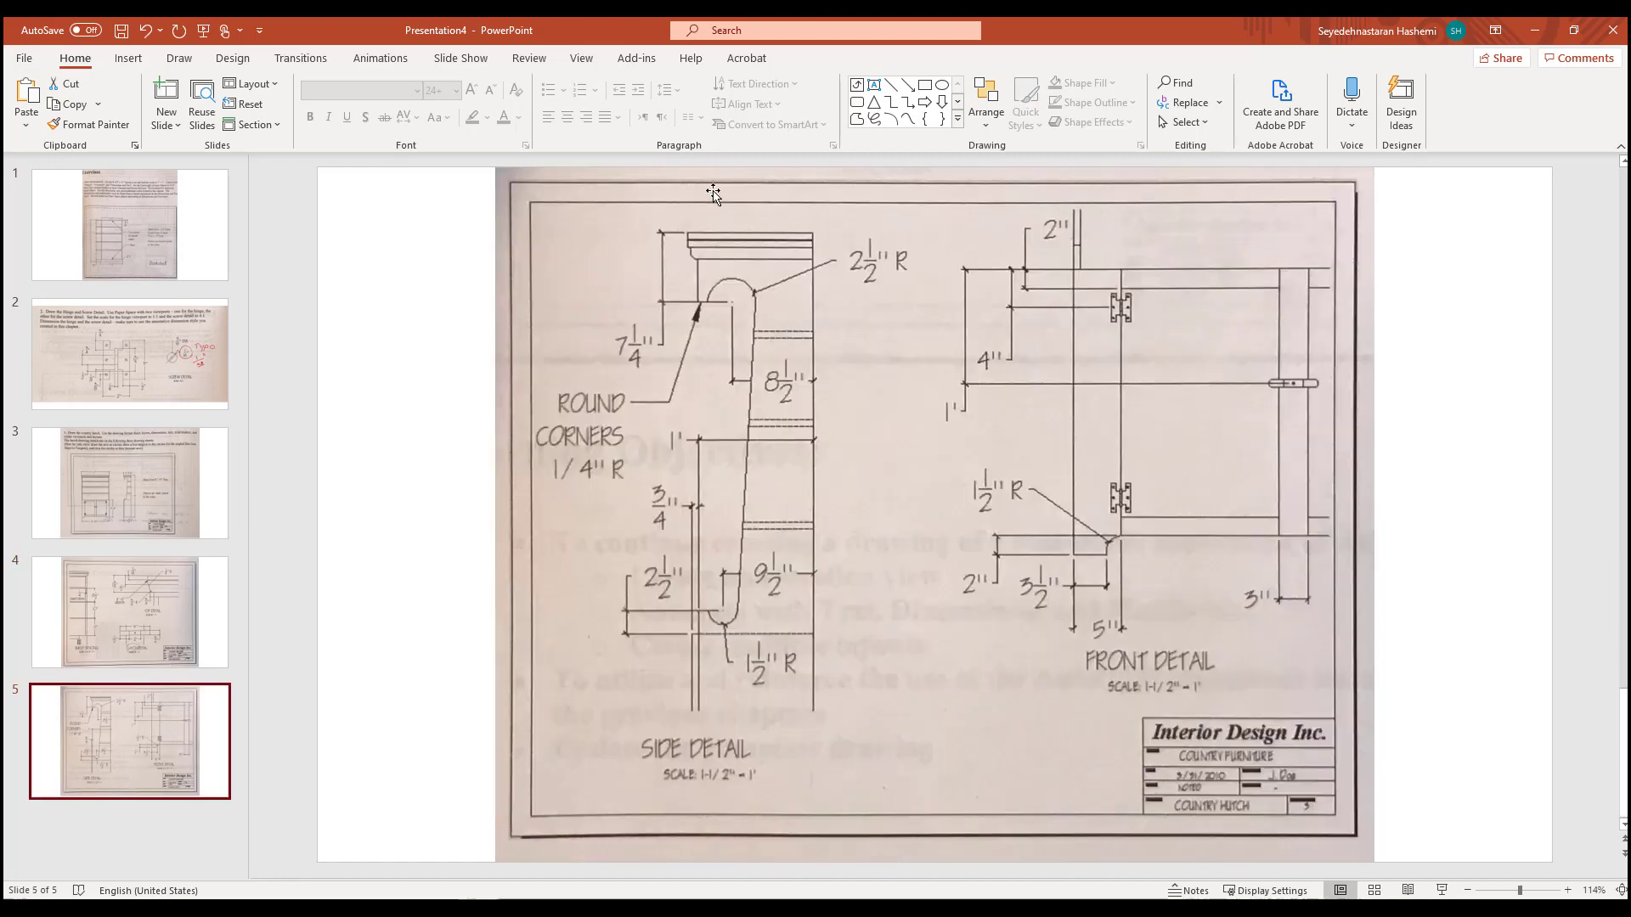
click(131, 243)
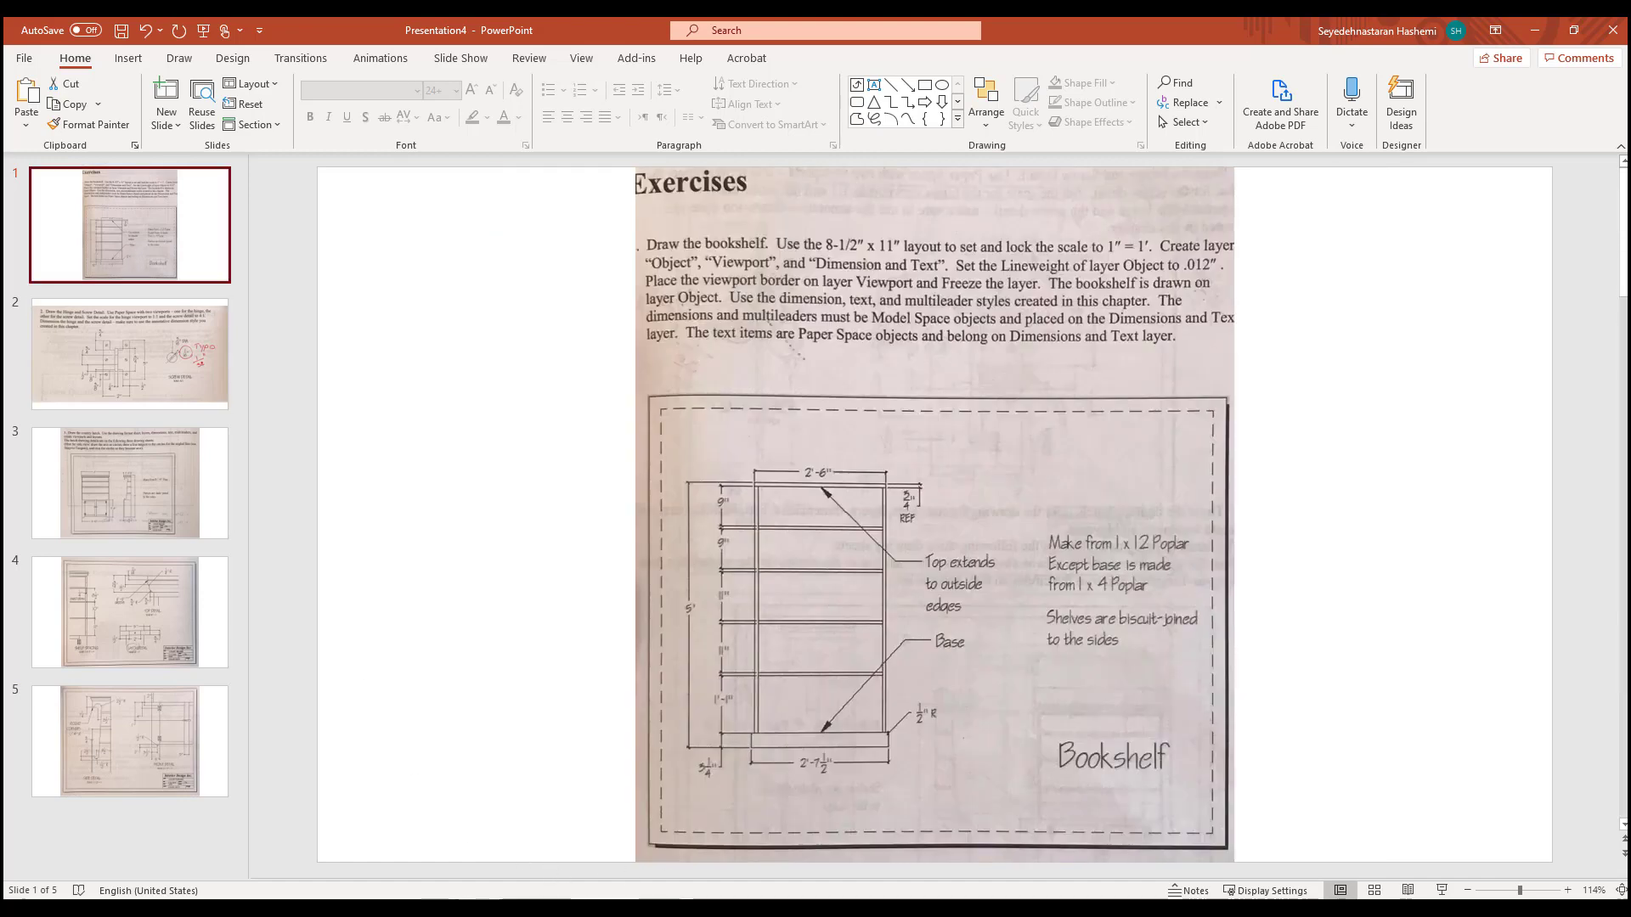
- Switch back to Chapter 11.dwg in AutoCAD and compare its hinge, screw and latch drawings with the exercise sheets
mouse_move(645, 911)
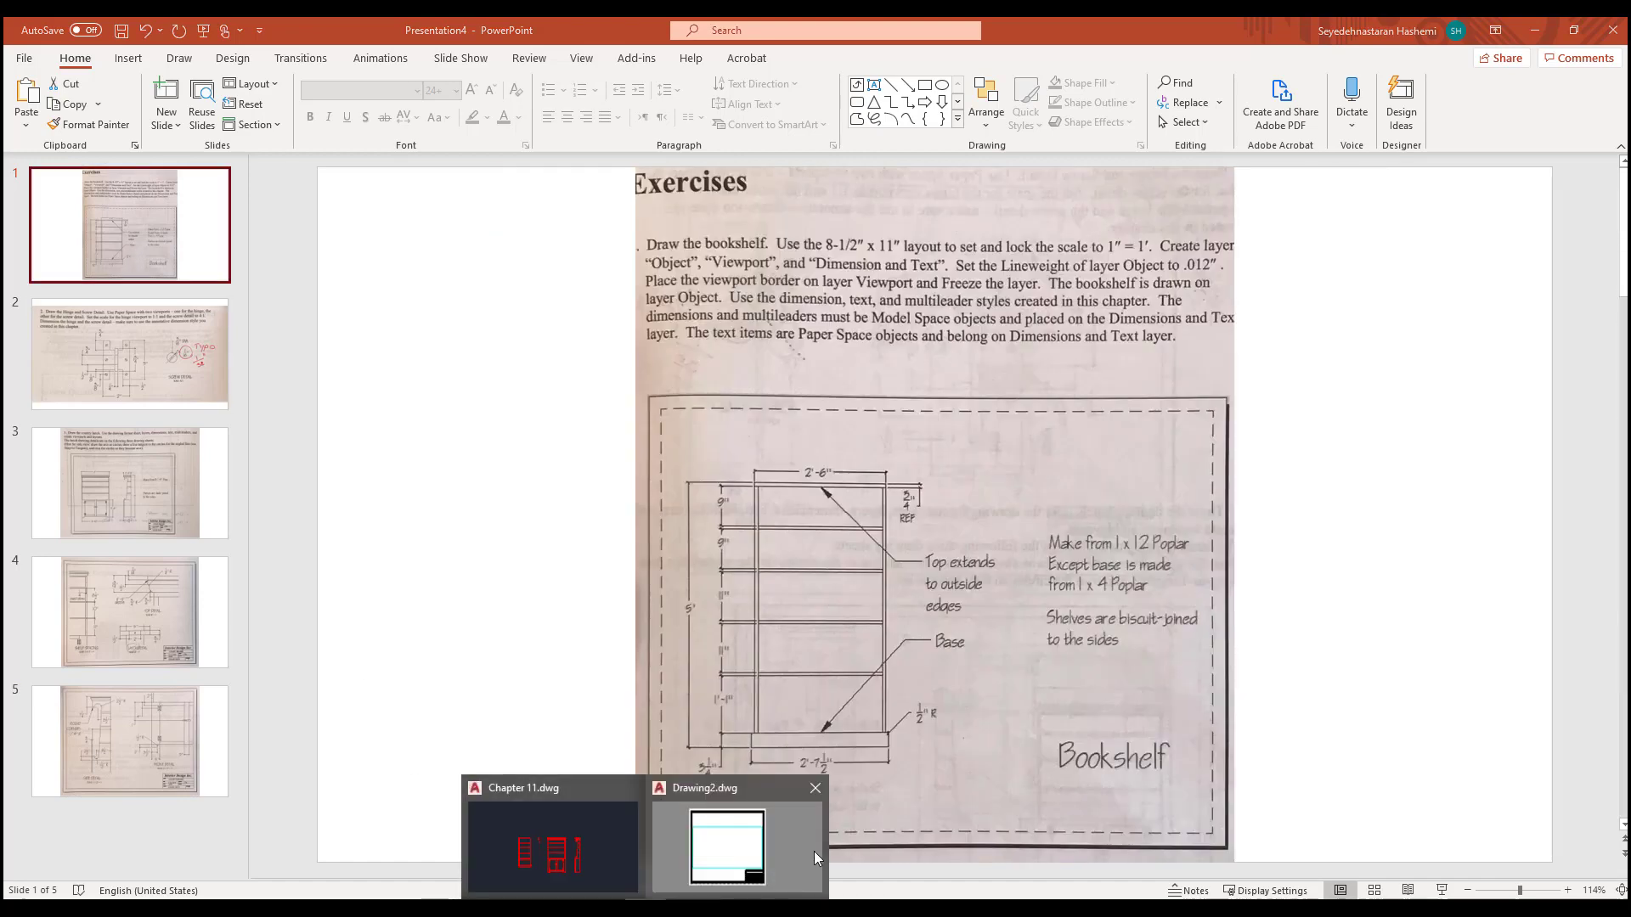
click(490, 845)
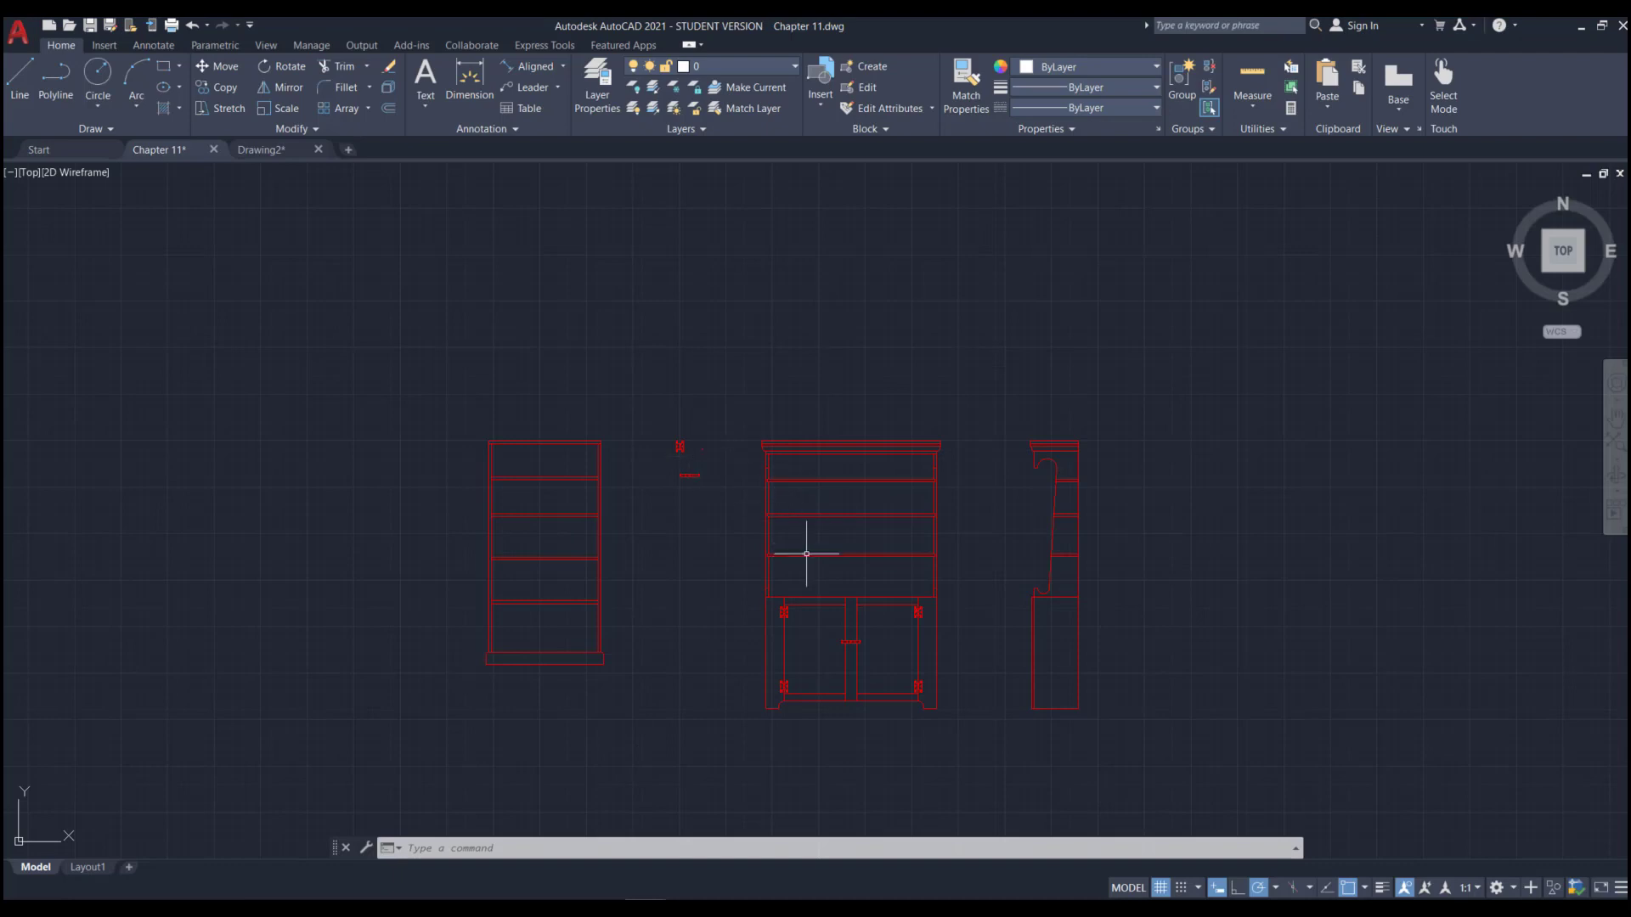
scroll(1127, 620, up, 2)
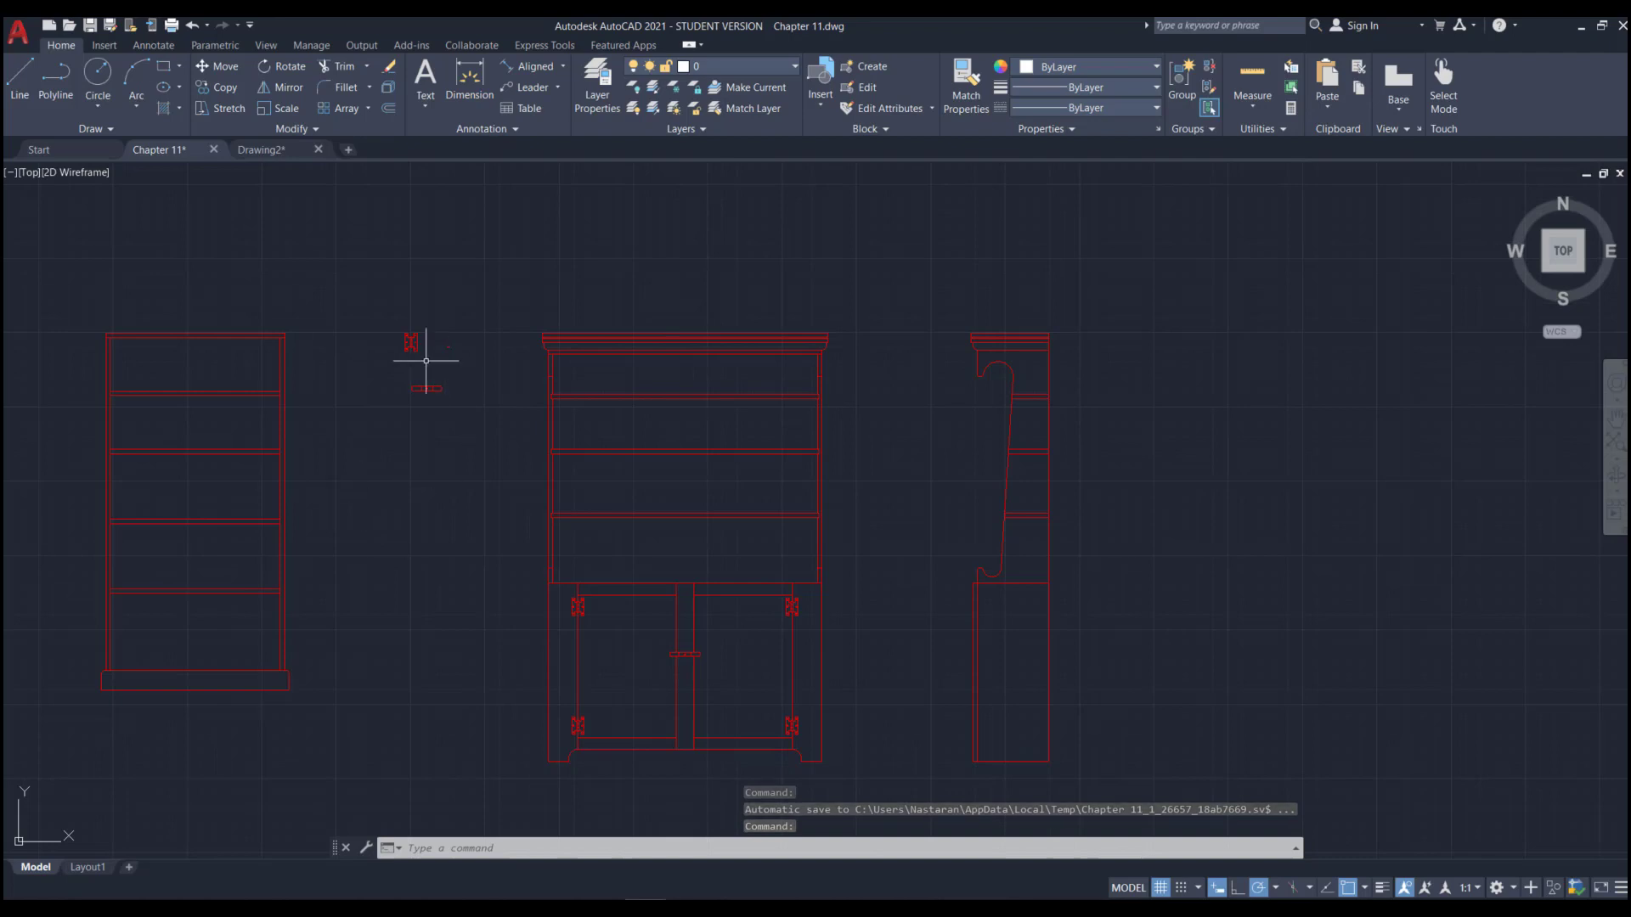
scroll(421, 346, up, 6)
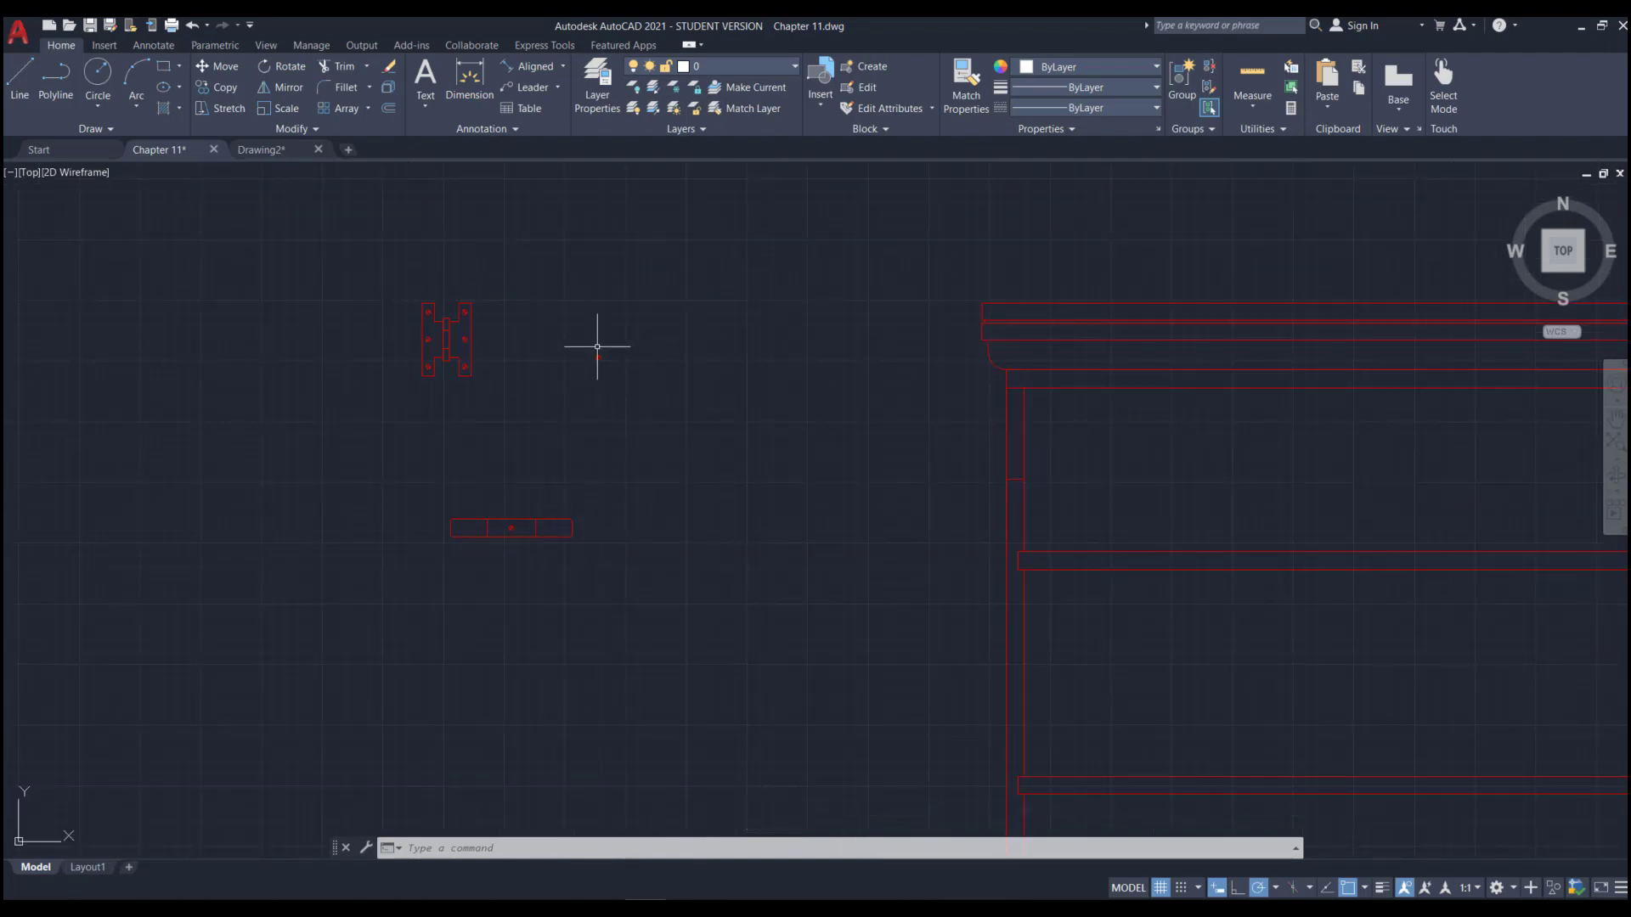
scroll(586, 340, down, 6)
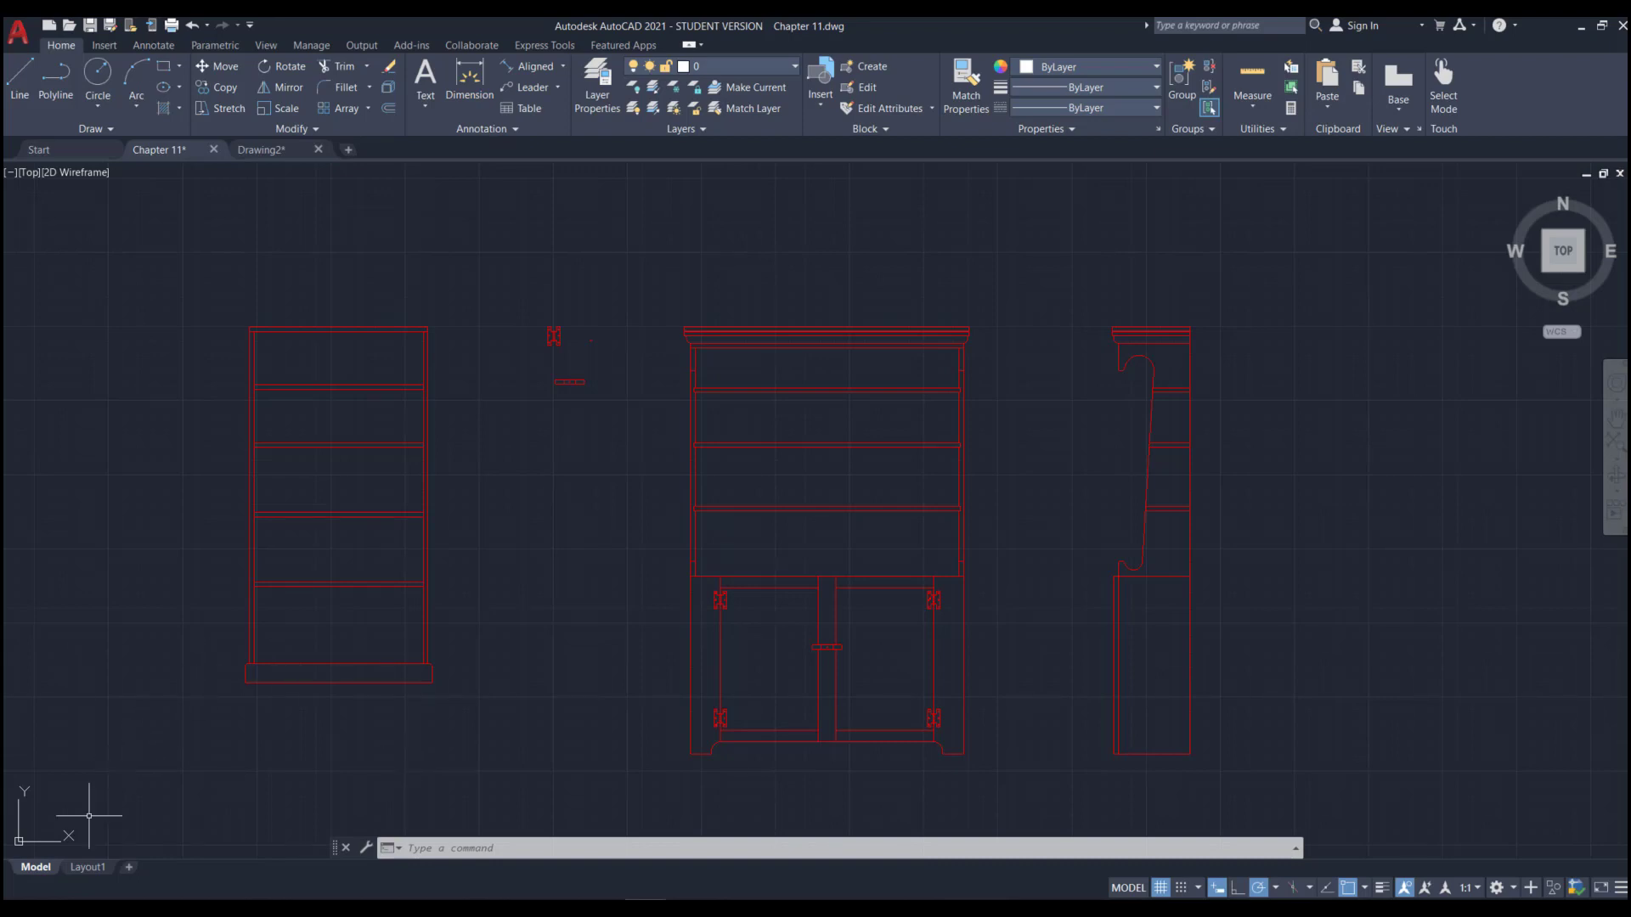
- Add a new layout after Layout1 and activate model space inside its viewport
click(95, 869)
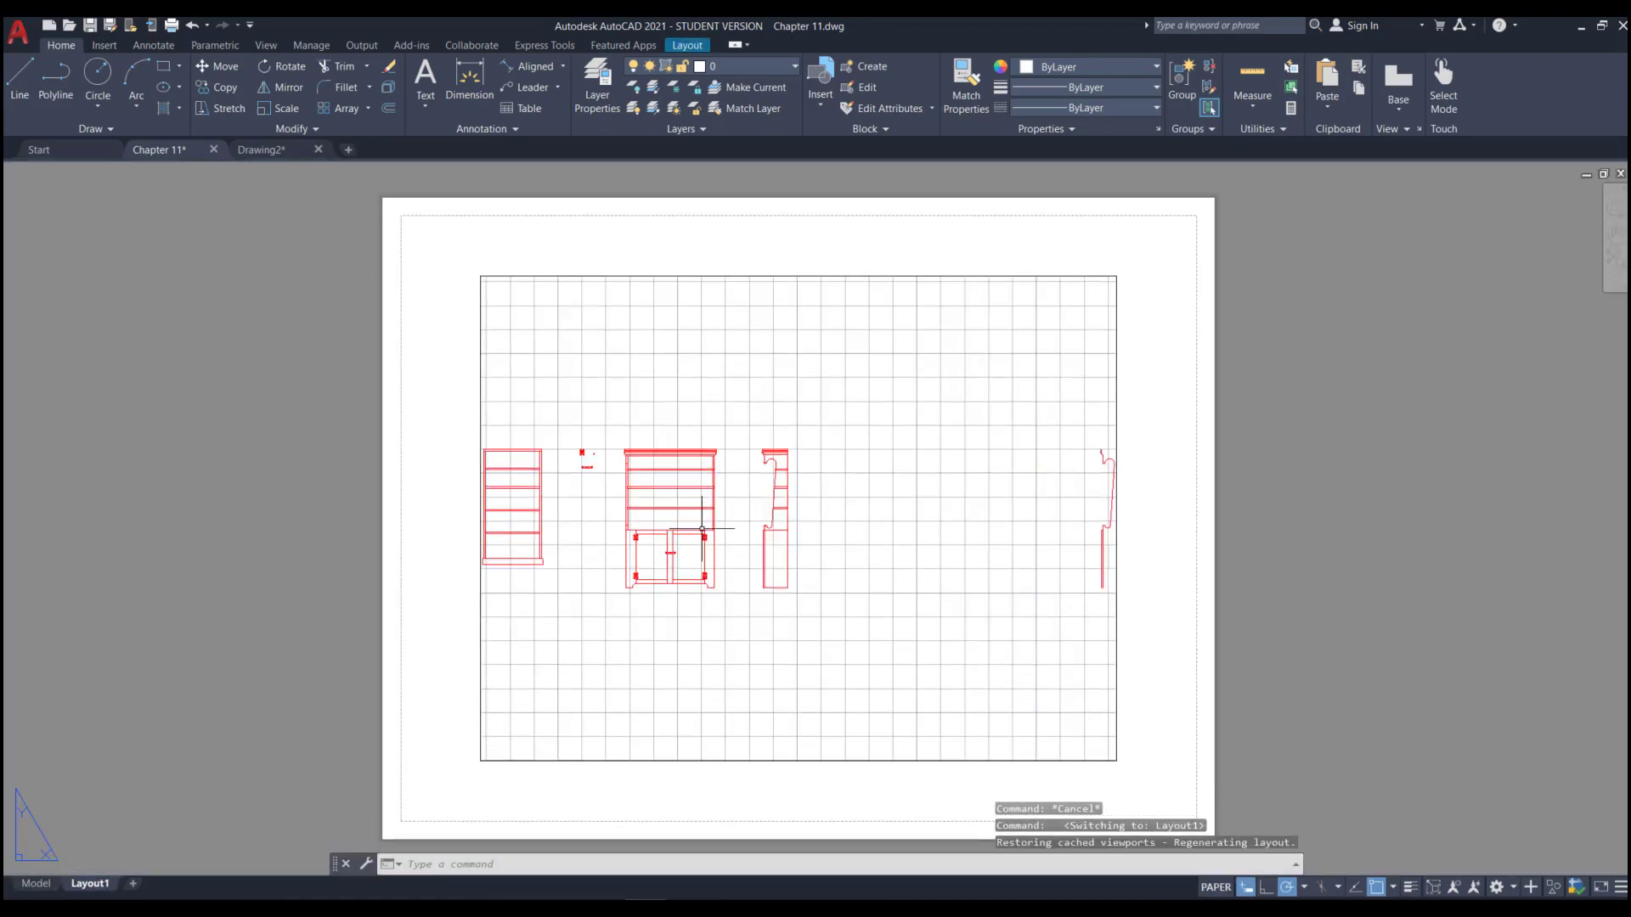
click(134, 884)
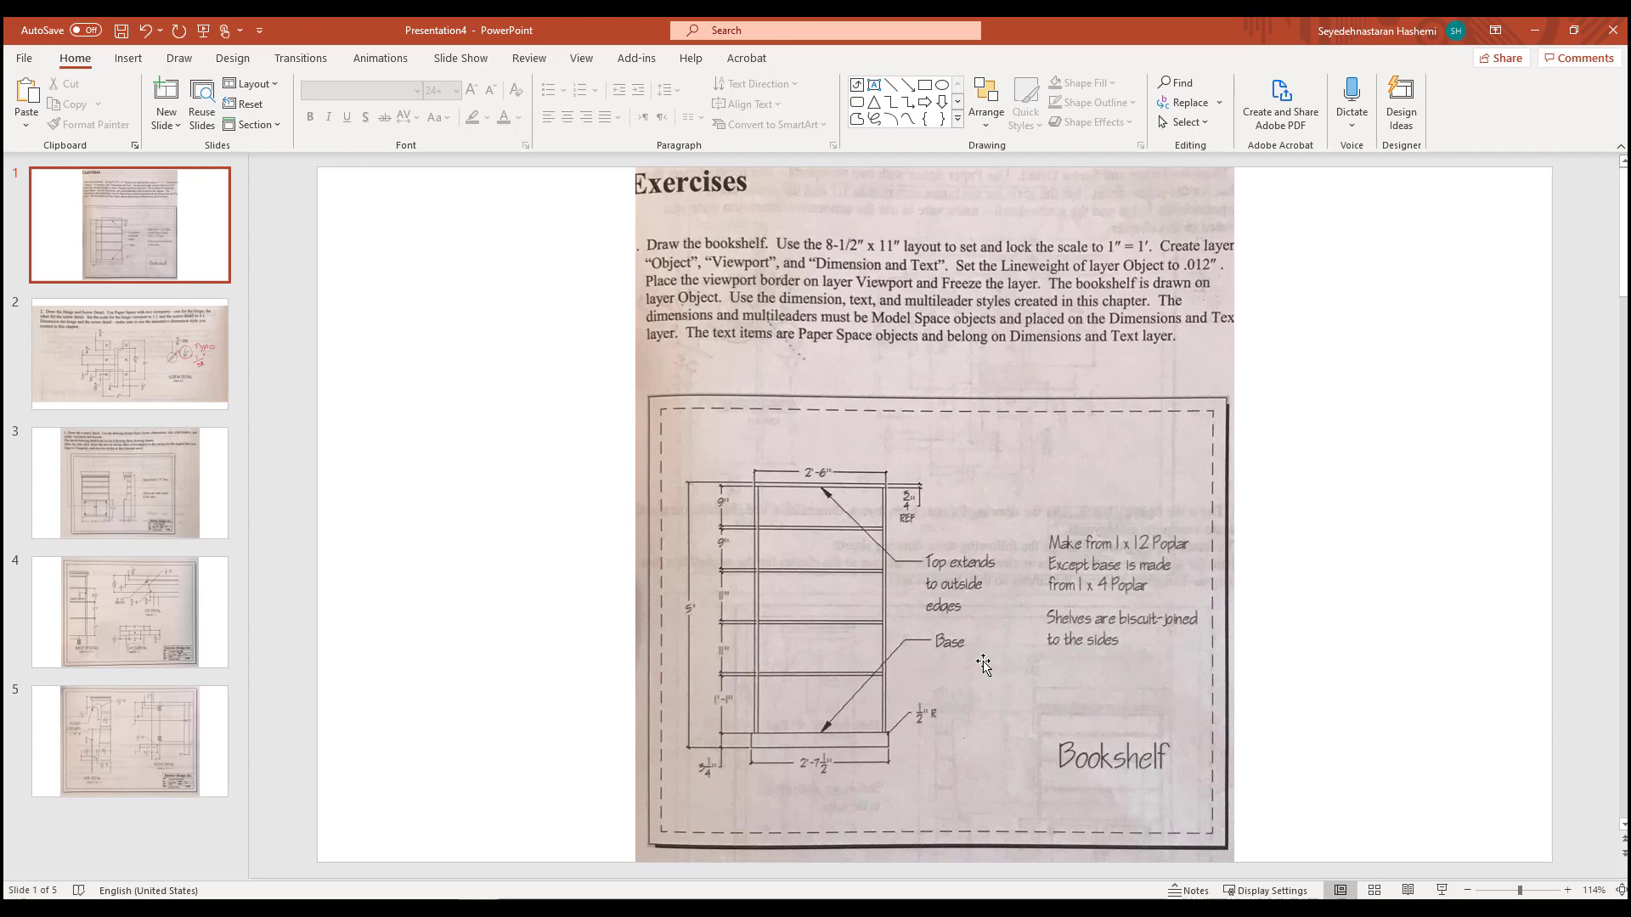
click(1533, 38)
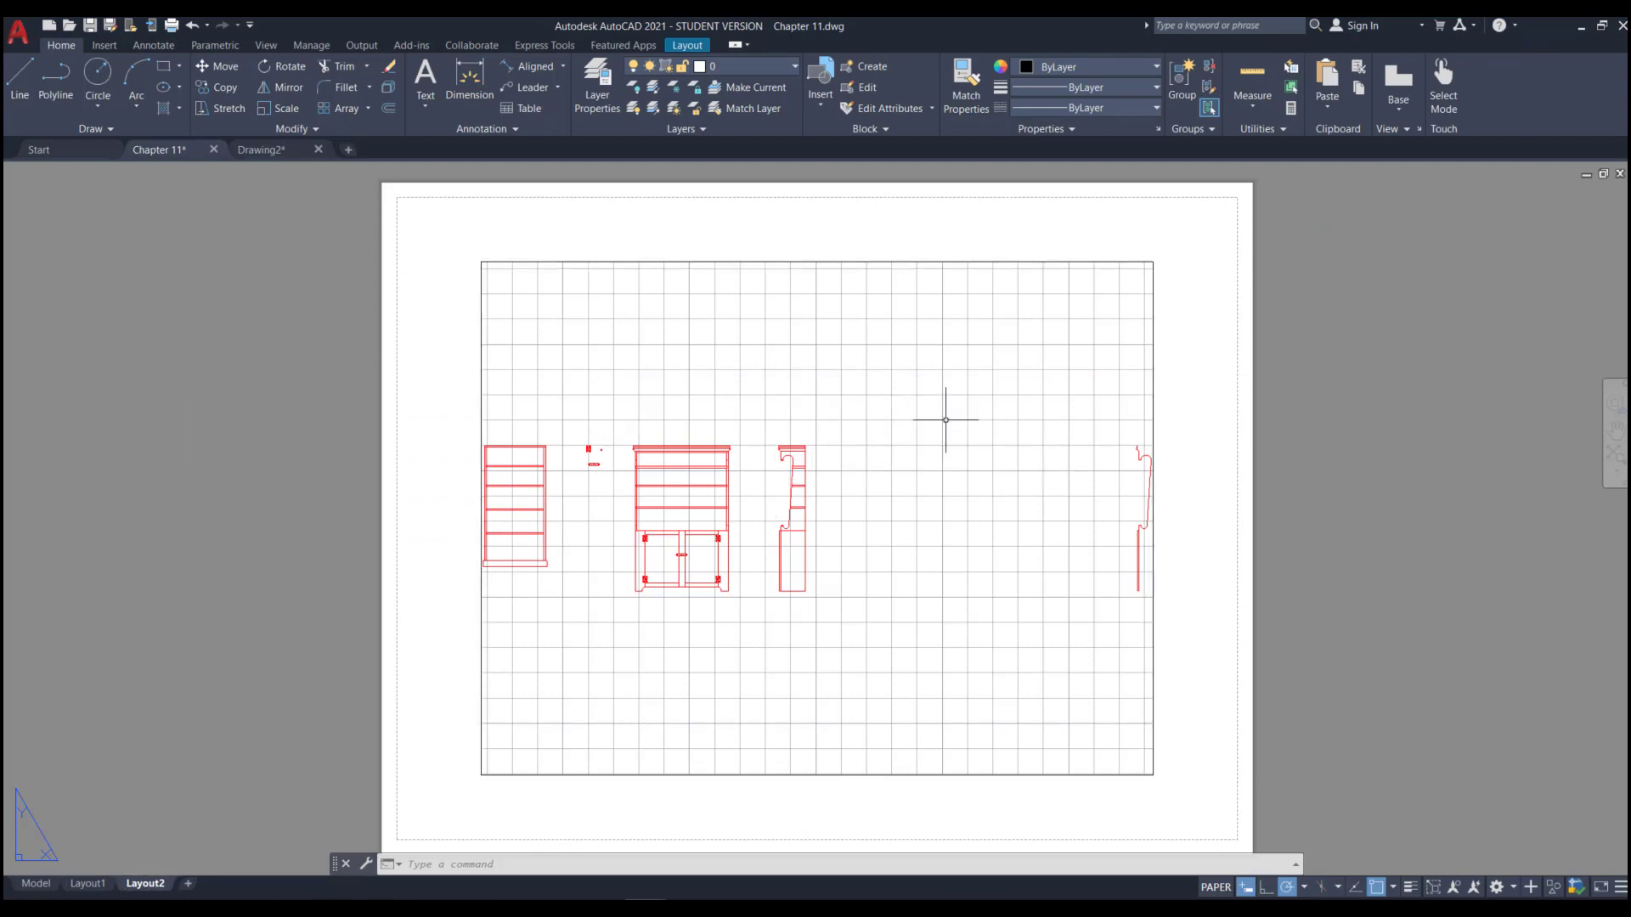
scroll(953, 437, down, 1)
scroll(954, 444, up, 1)
click(892, 440)
double_click(891, 441)
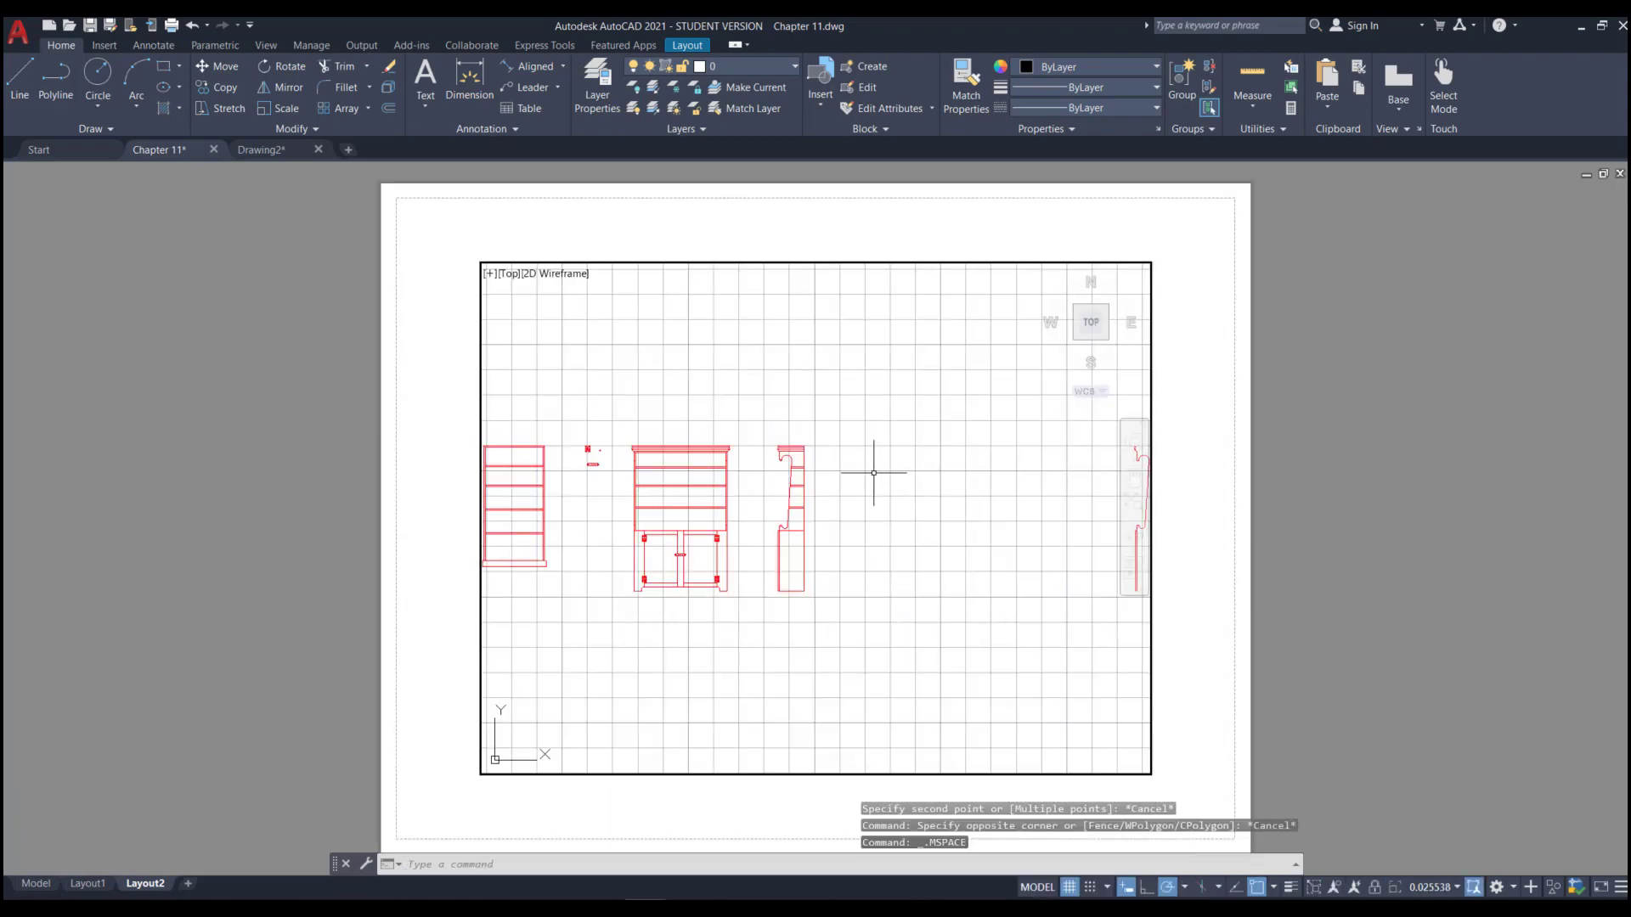
- Examine the furniture drawings through the active viewport to check whether the bookshelf can be framed on its own
scroll(917, 512, down, 1)
scroll(629, 492, up, 1)
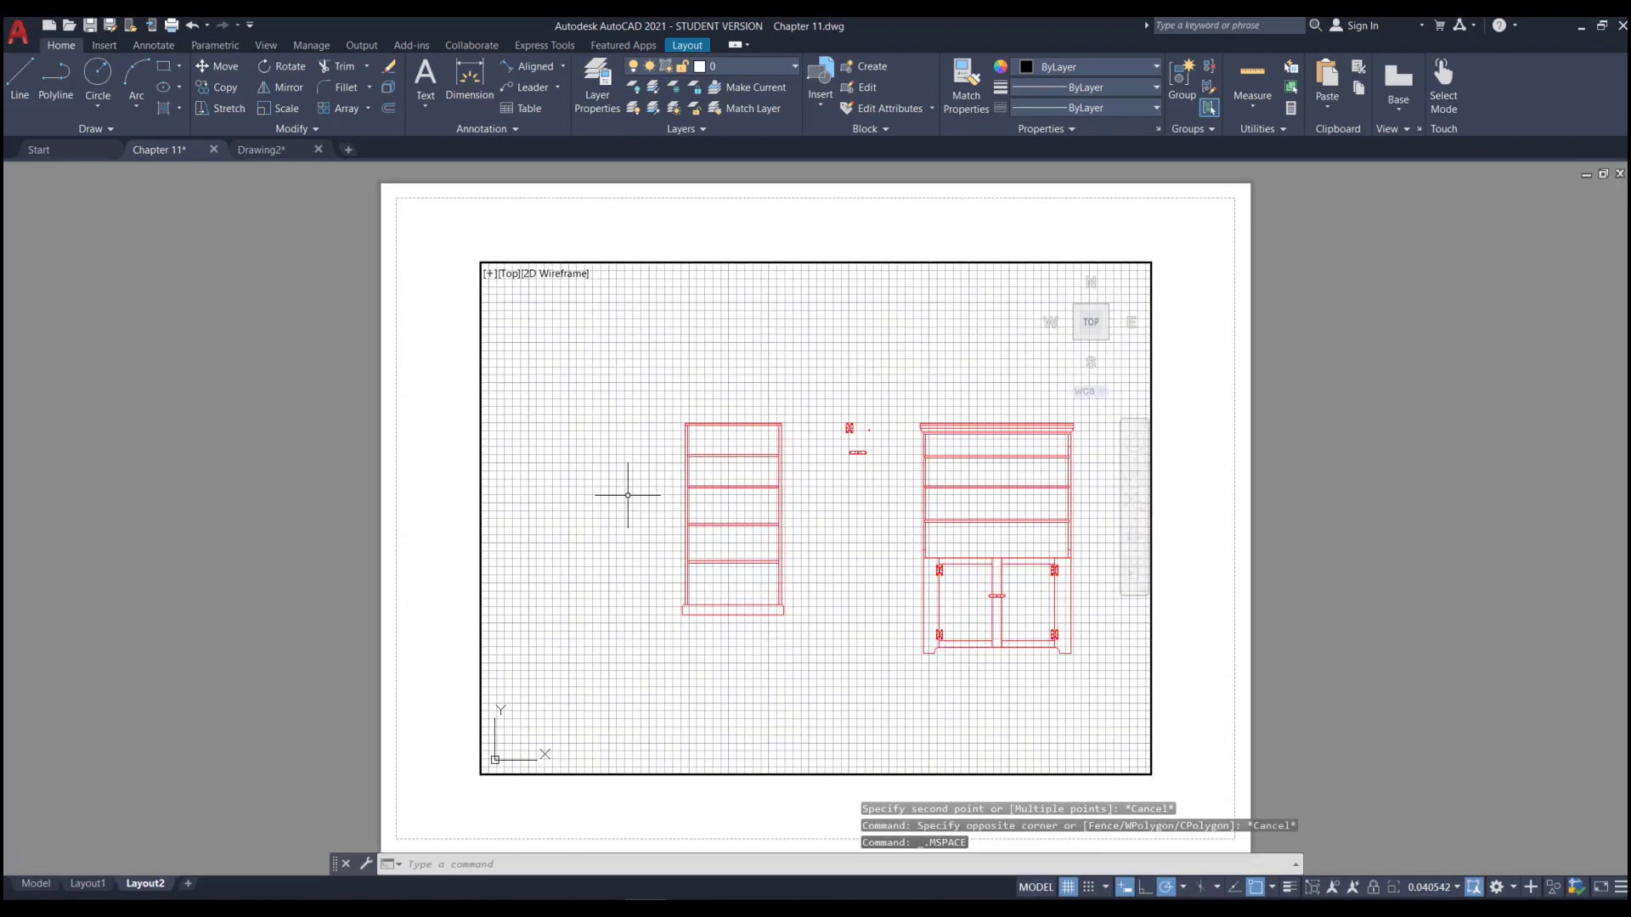
scroll(801, 484, up, 1)
scroll(848, 473, up, 1)
scroll(698, 444, up, 1)
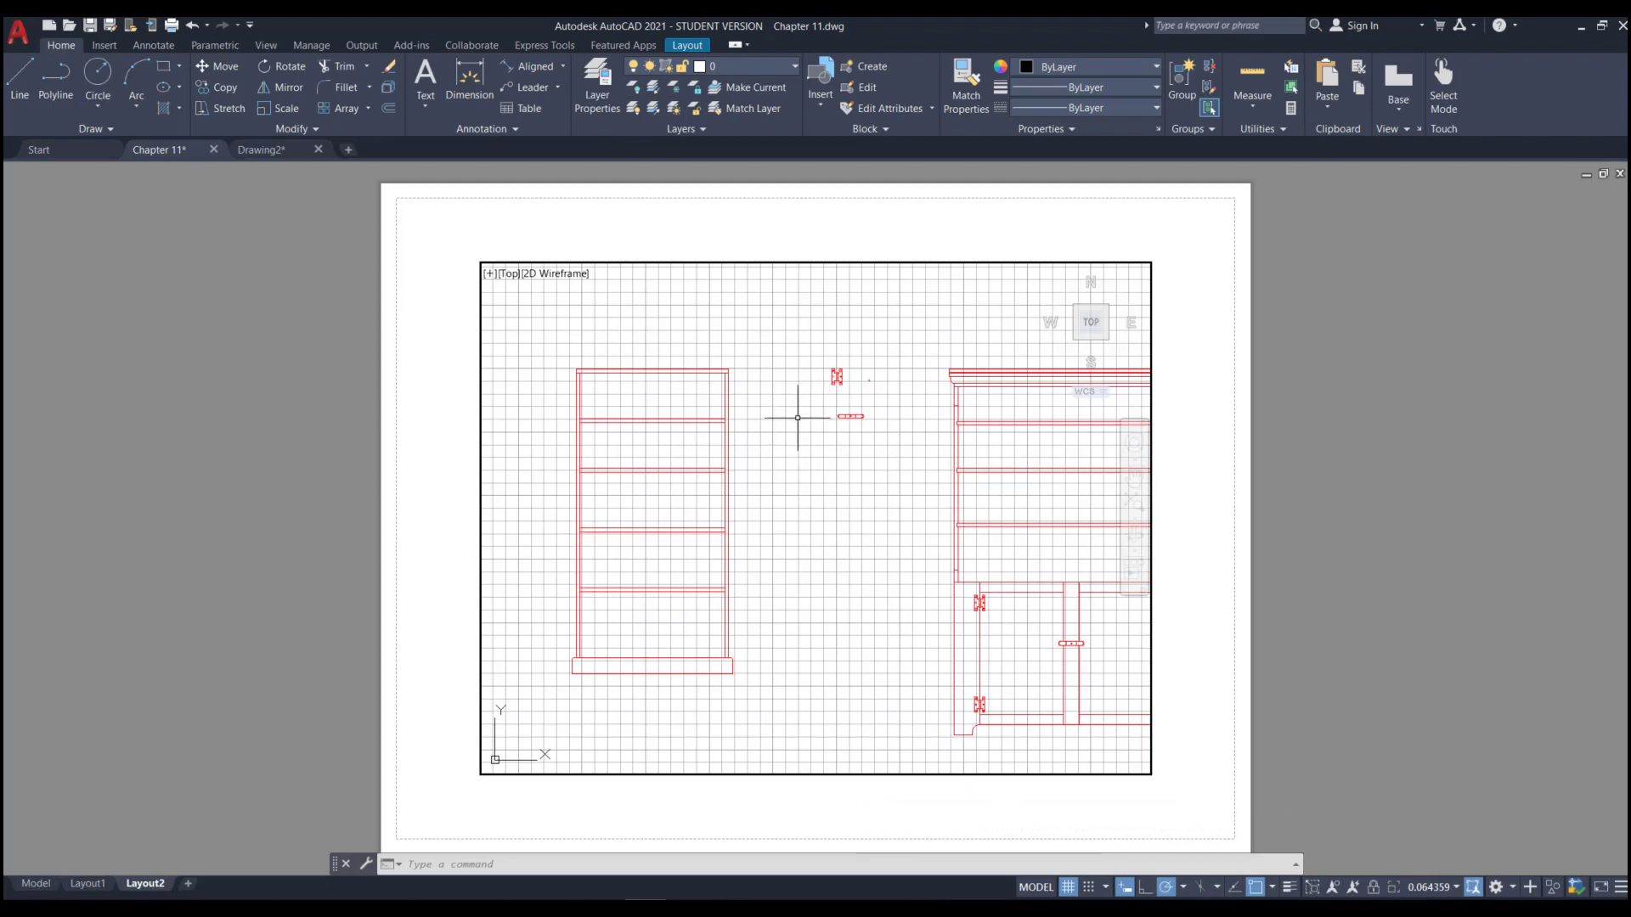
scroll(1002, 449, down, 4)
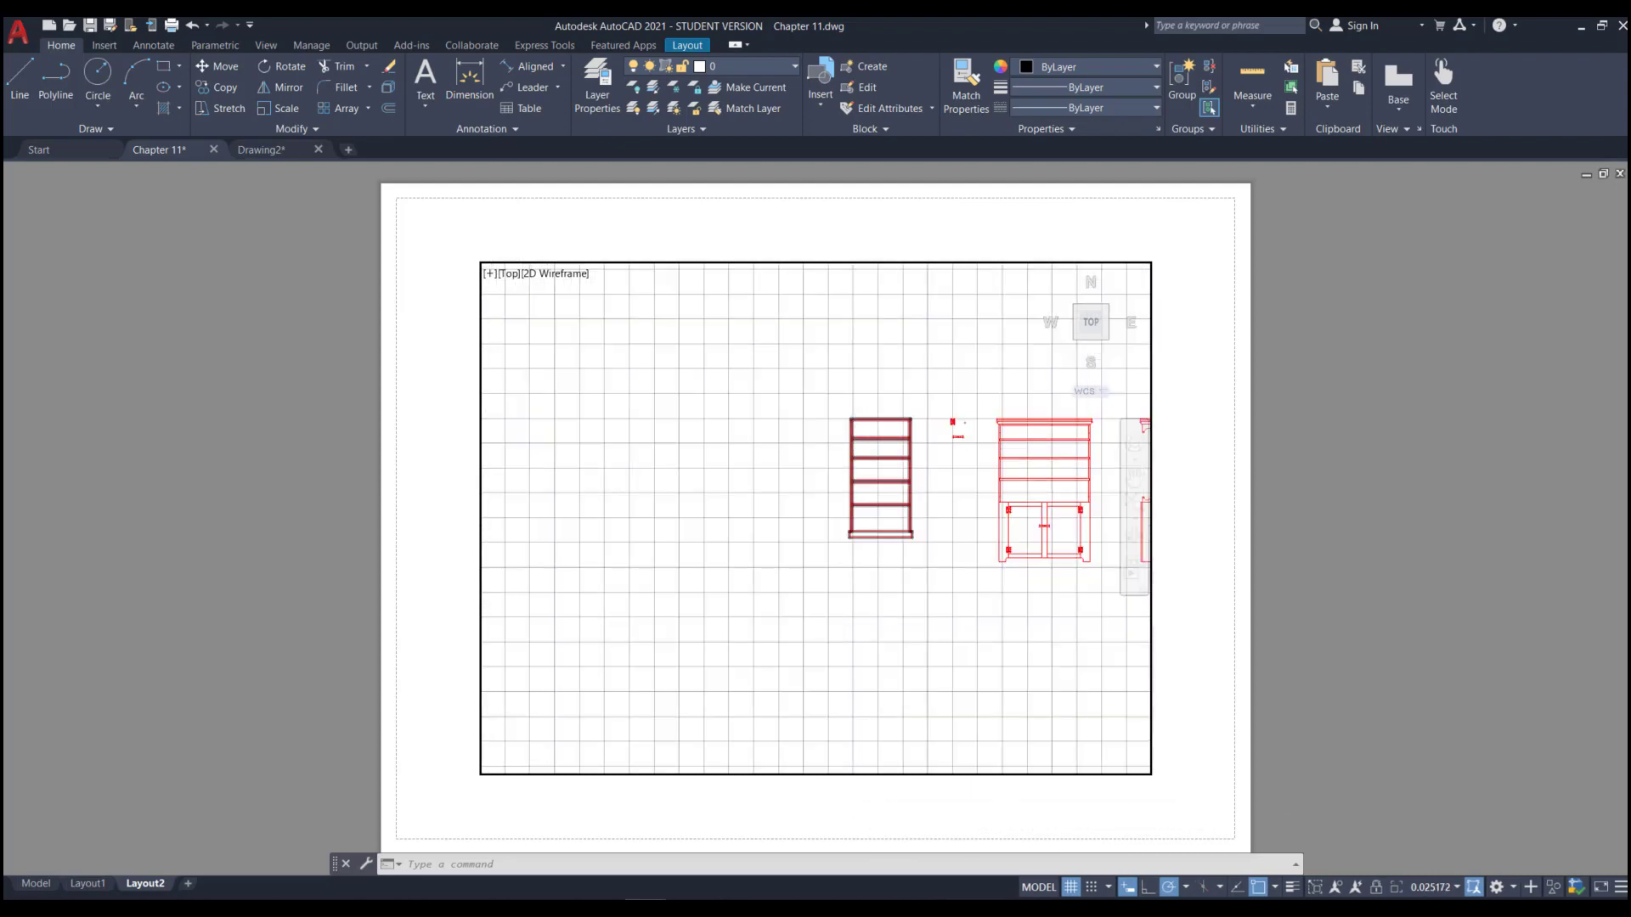
scroll(852, 440, up, 4)
scroll(943, 434, down, 2)
scroll(834, 440, up, 2)
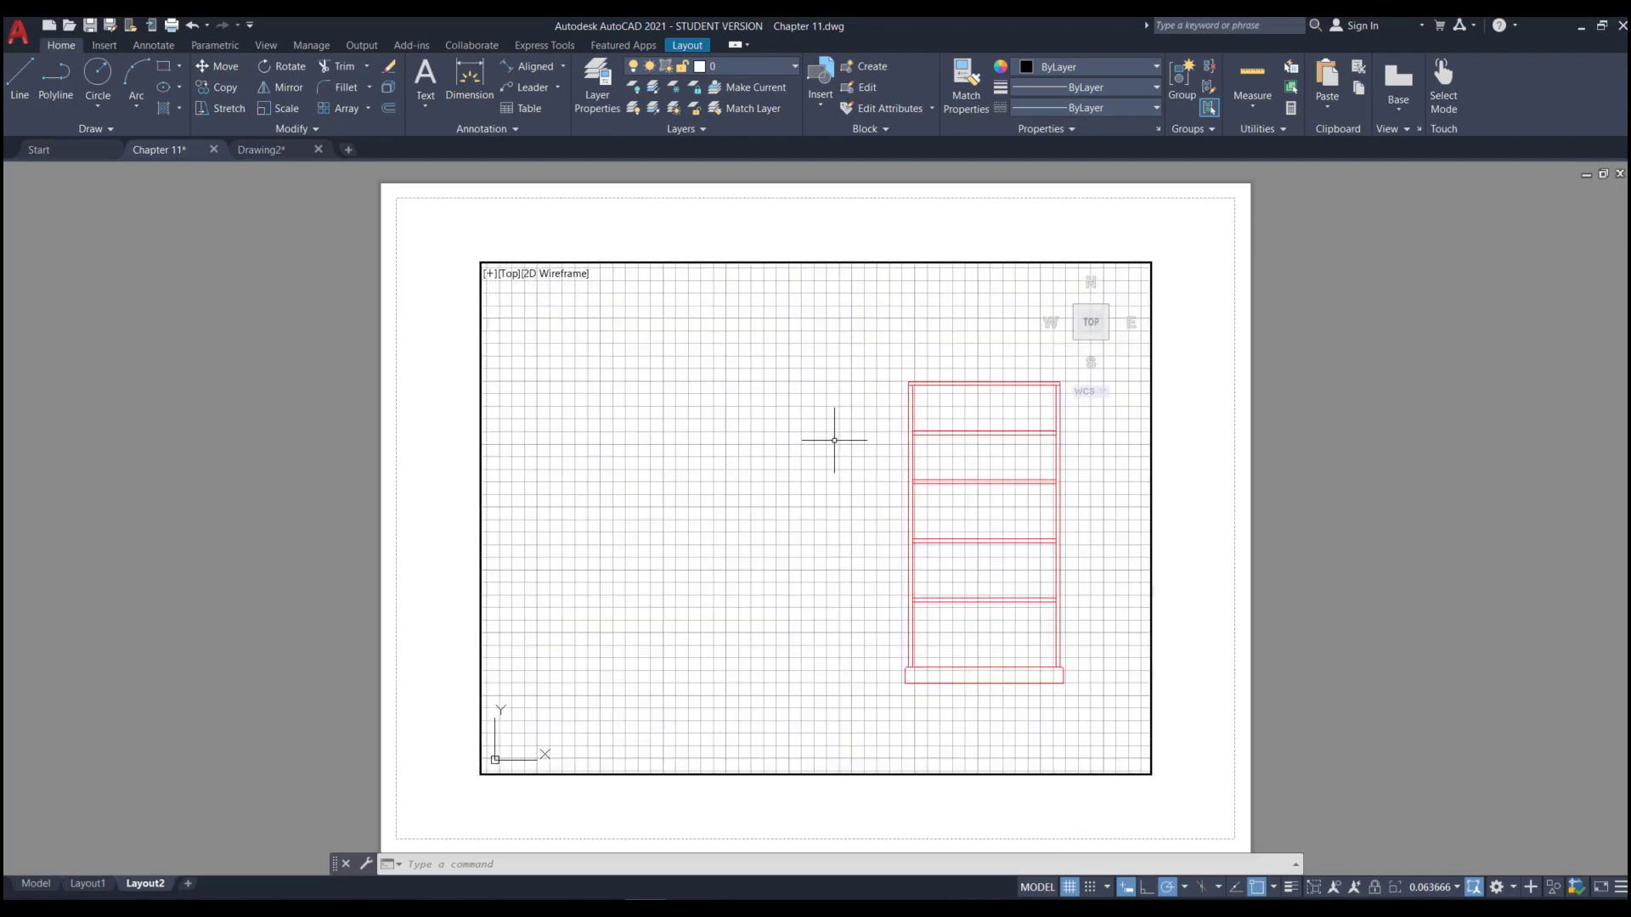
scroll(849, 425, down, 3)
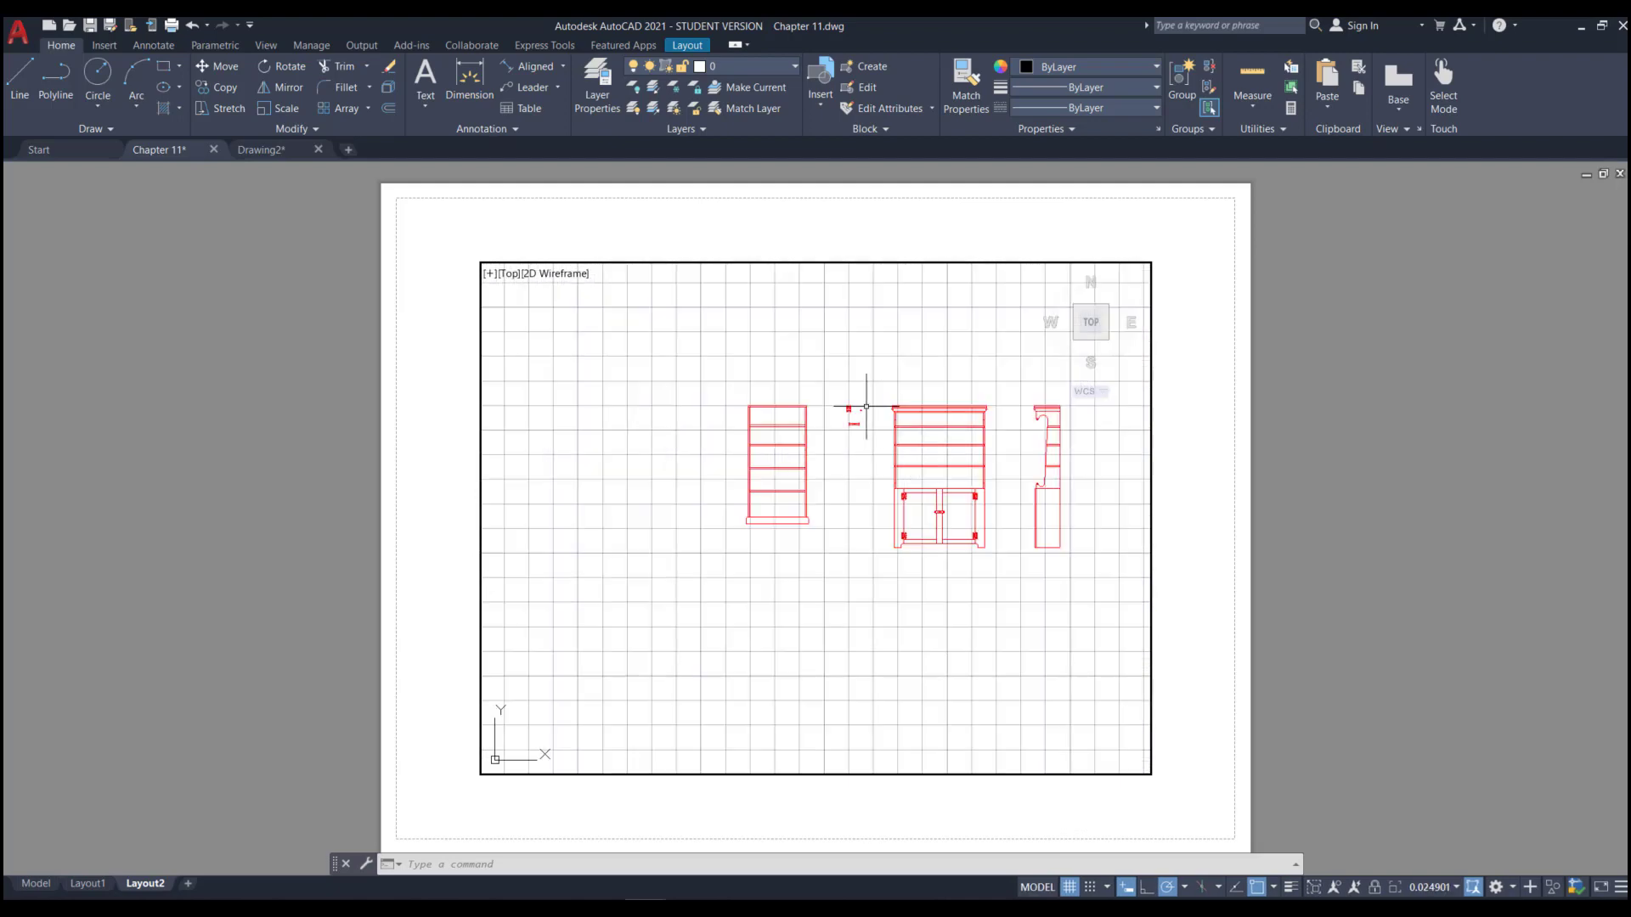
- Move the bookshelf horizontally to the left, farther from the hinge and hutch drawings, and frame it alone in the viewport
click(821, 391)
click(701, 557)
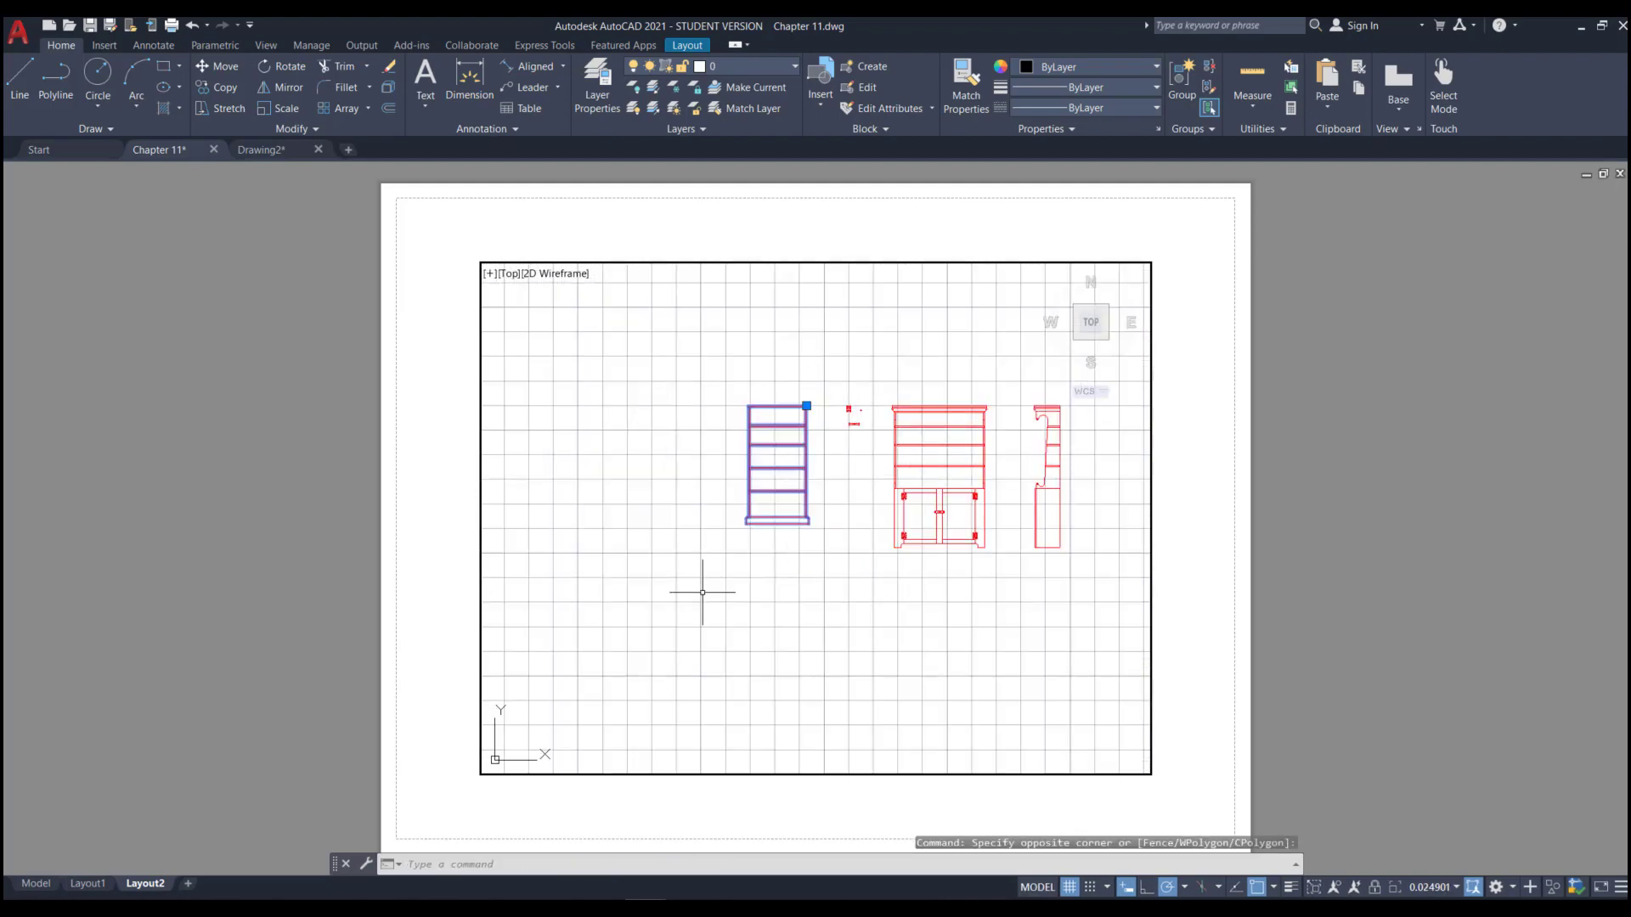
text(m)
key(Return)
click(822, 608)
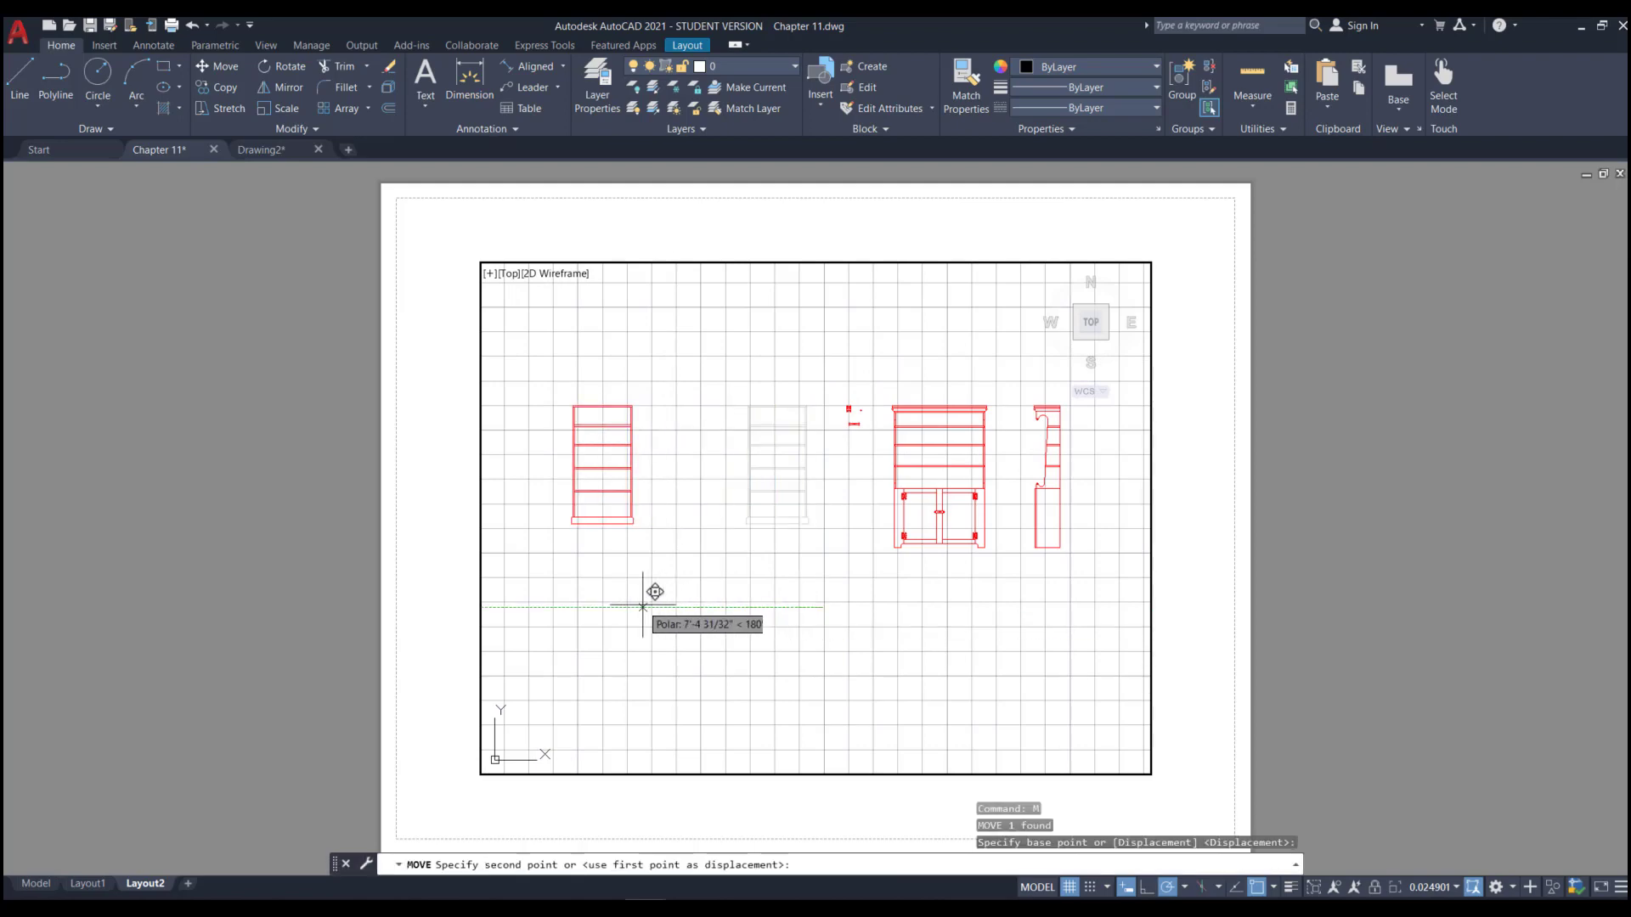
click(580, 608)
scroll(904, 577, down, 2)
scroll(649, 459, up, 4)
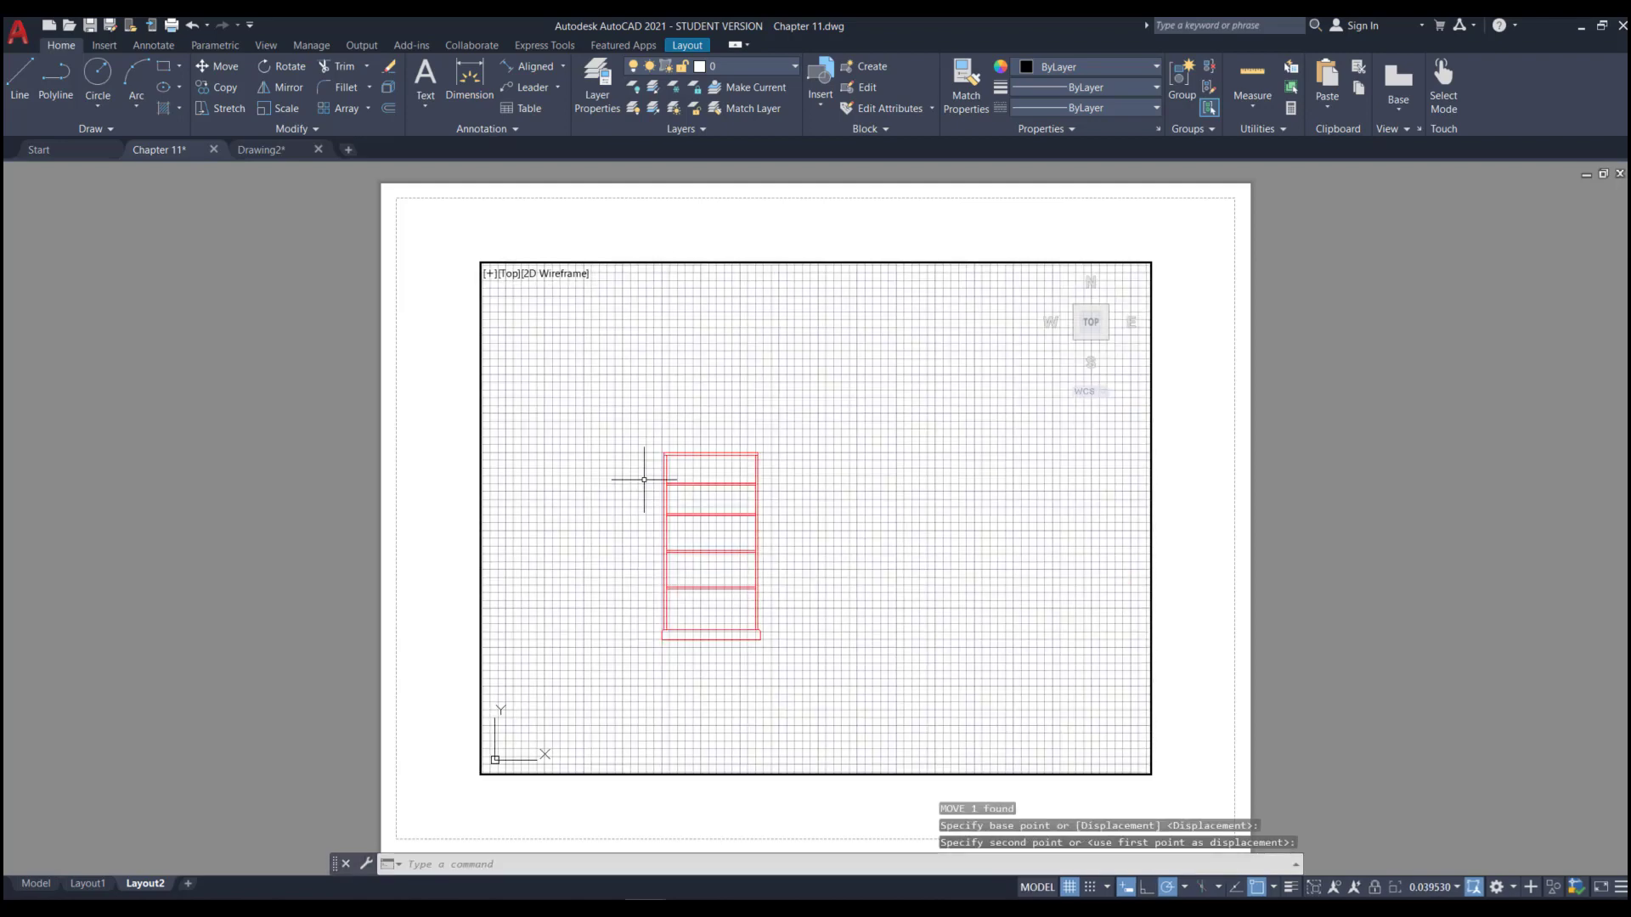
- Set the bookshelf viewport's scale to 1" = 1'-0" and position the whole bookshelf inside the frame, with free space beside it
scroll(778, 505, up, 2)
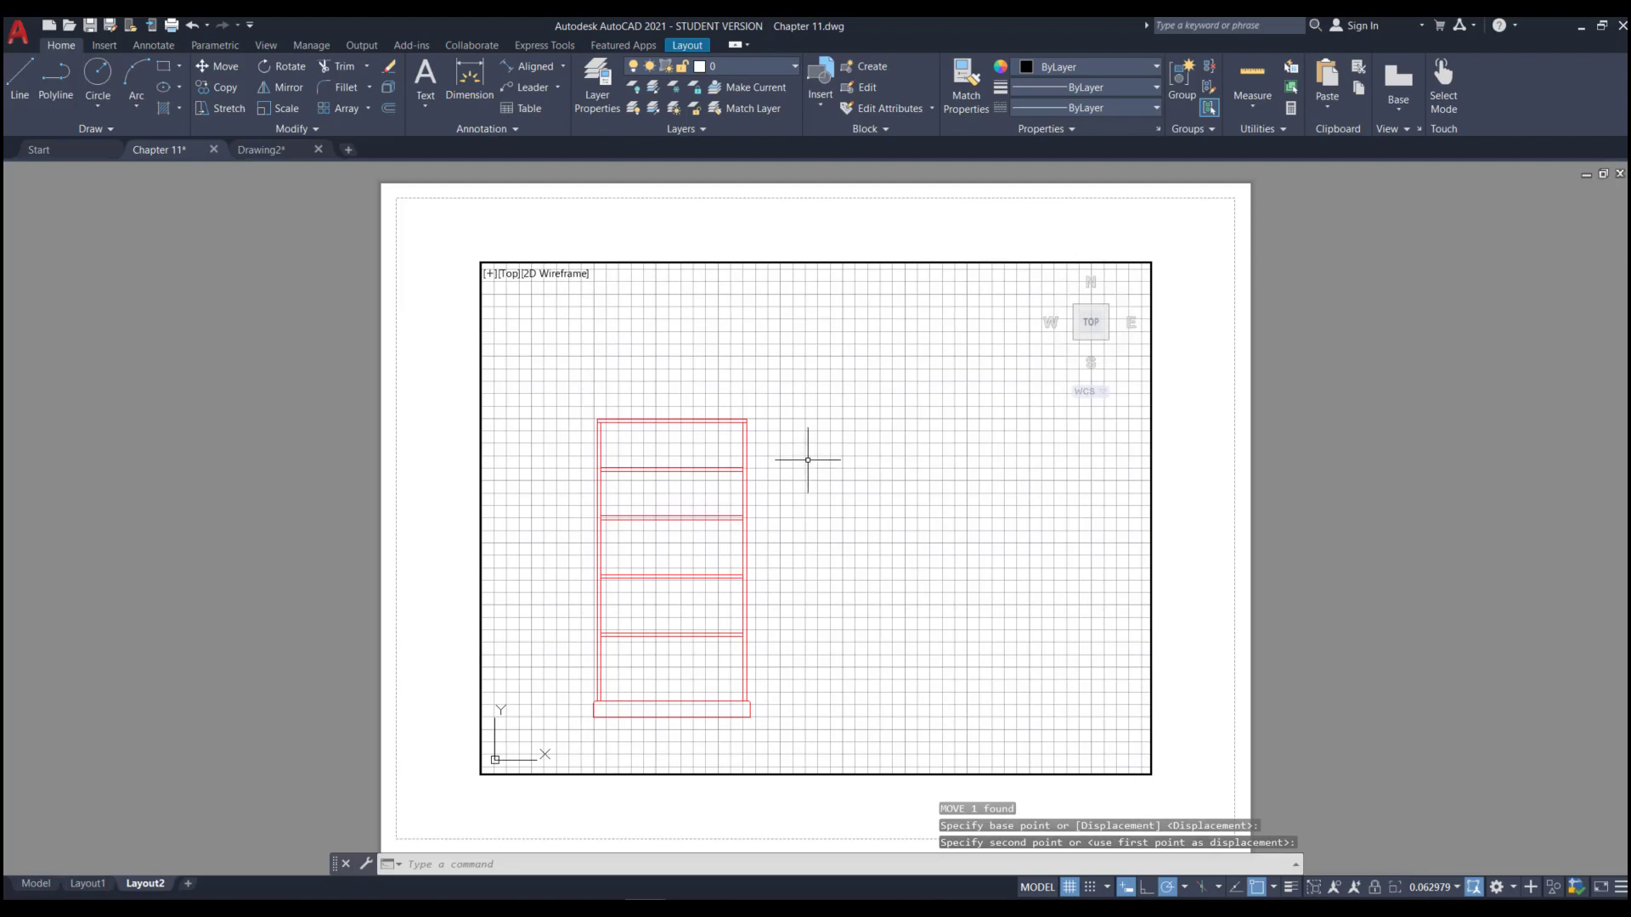
click(1443, 887)
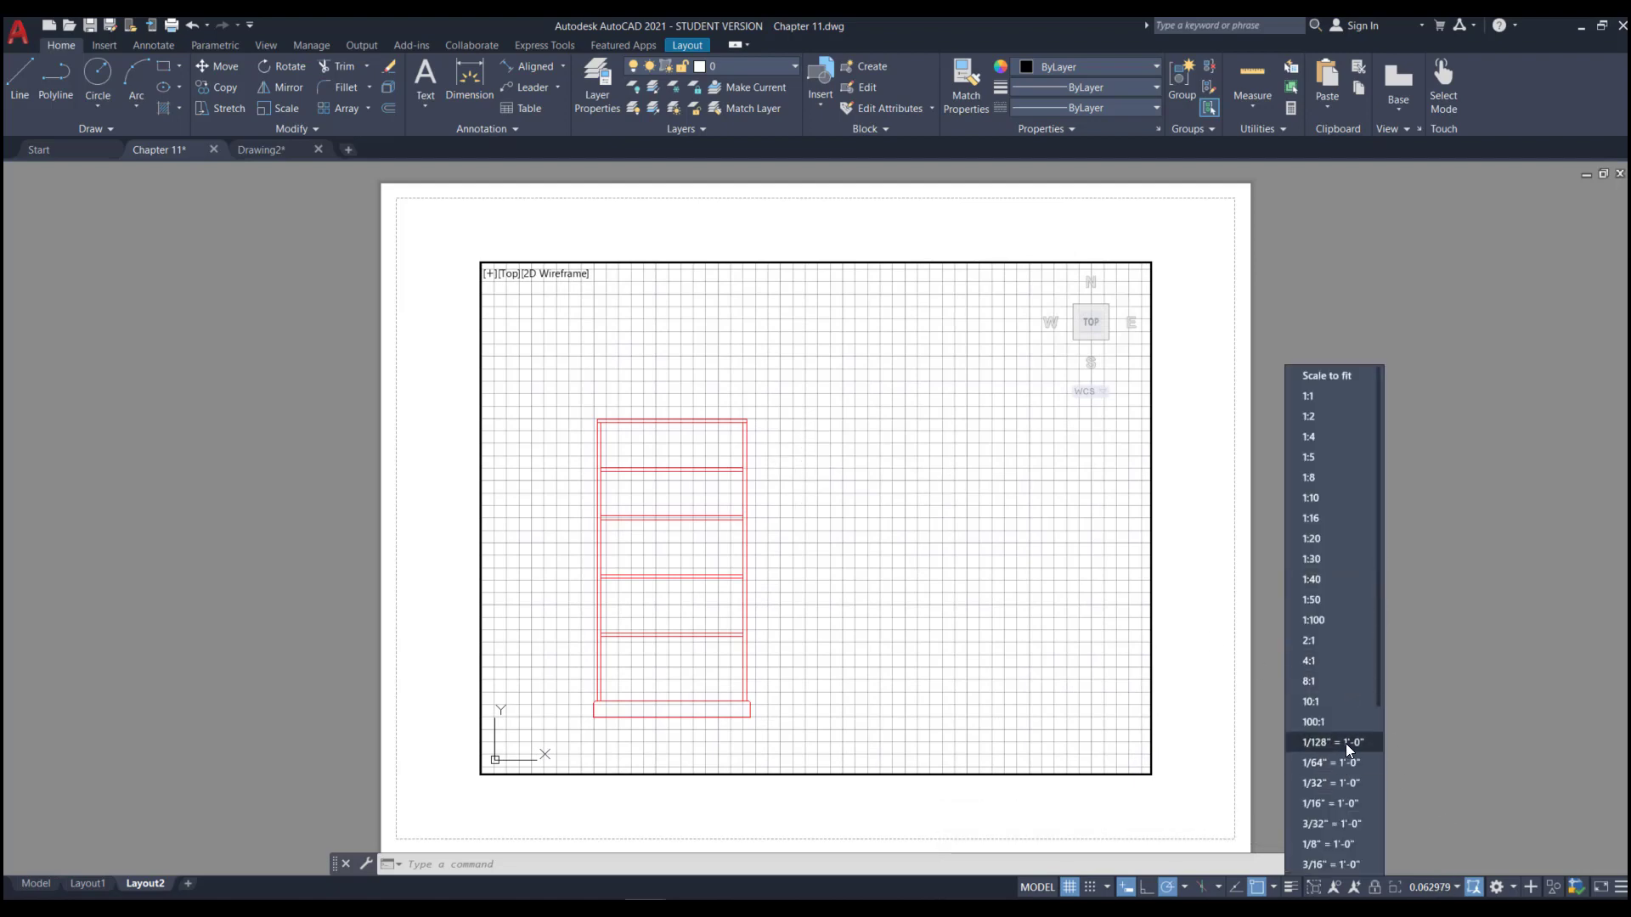
scroll(1342, 691, down, 3)
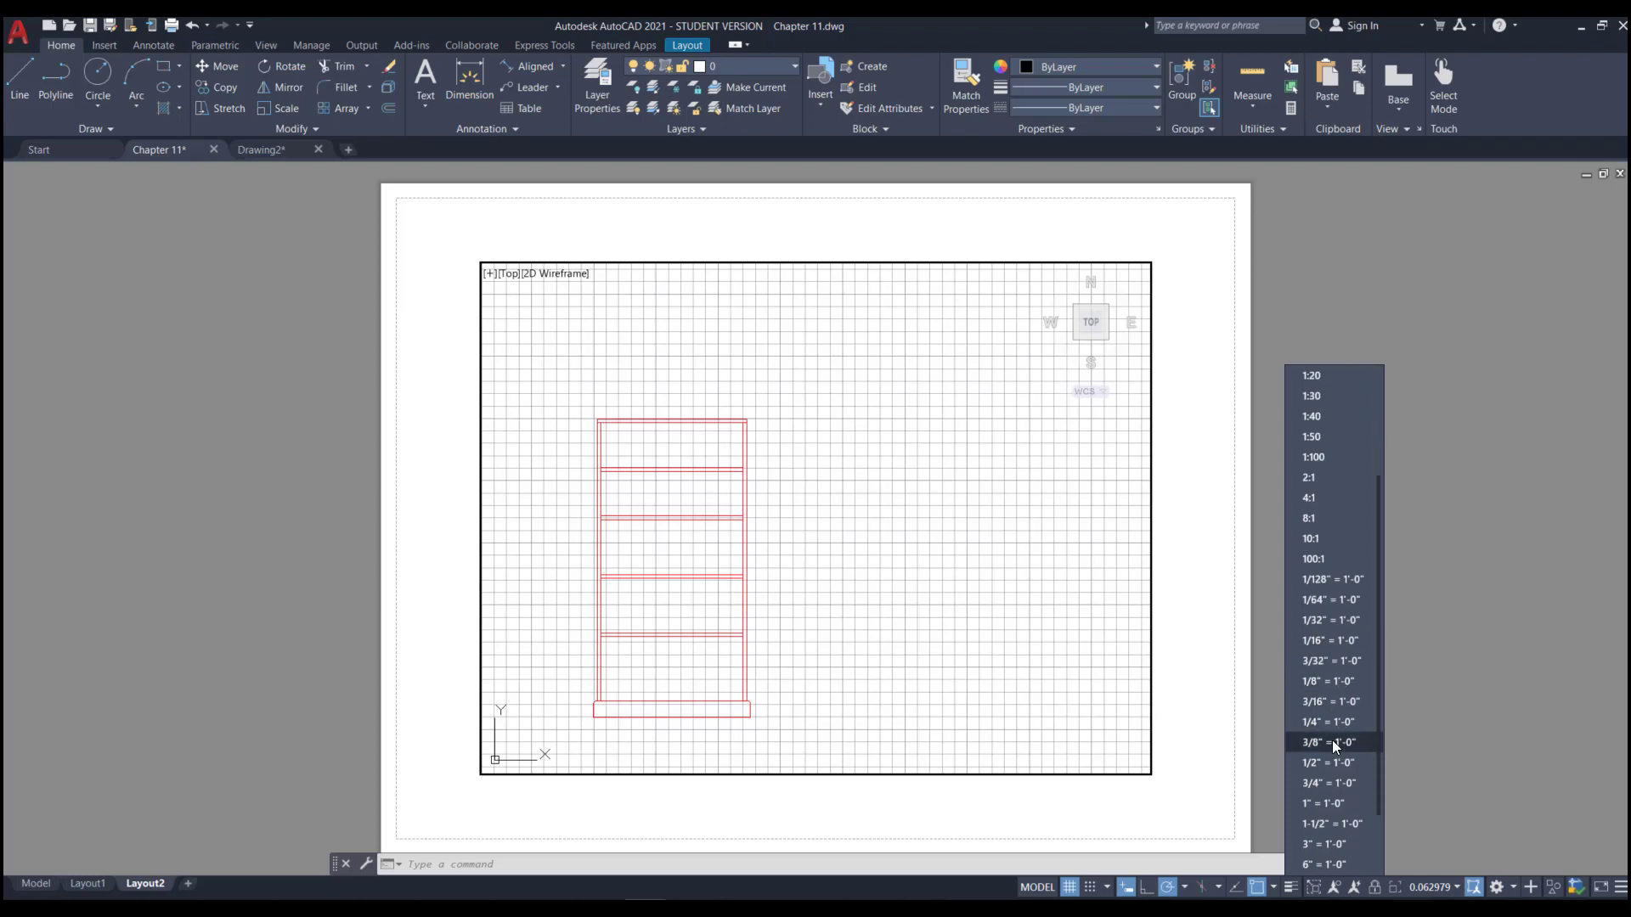
click(1333, 802)
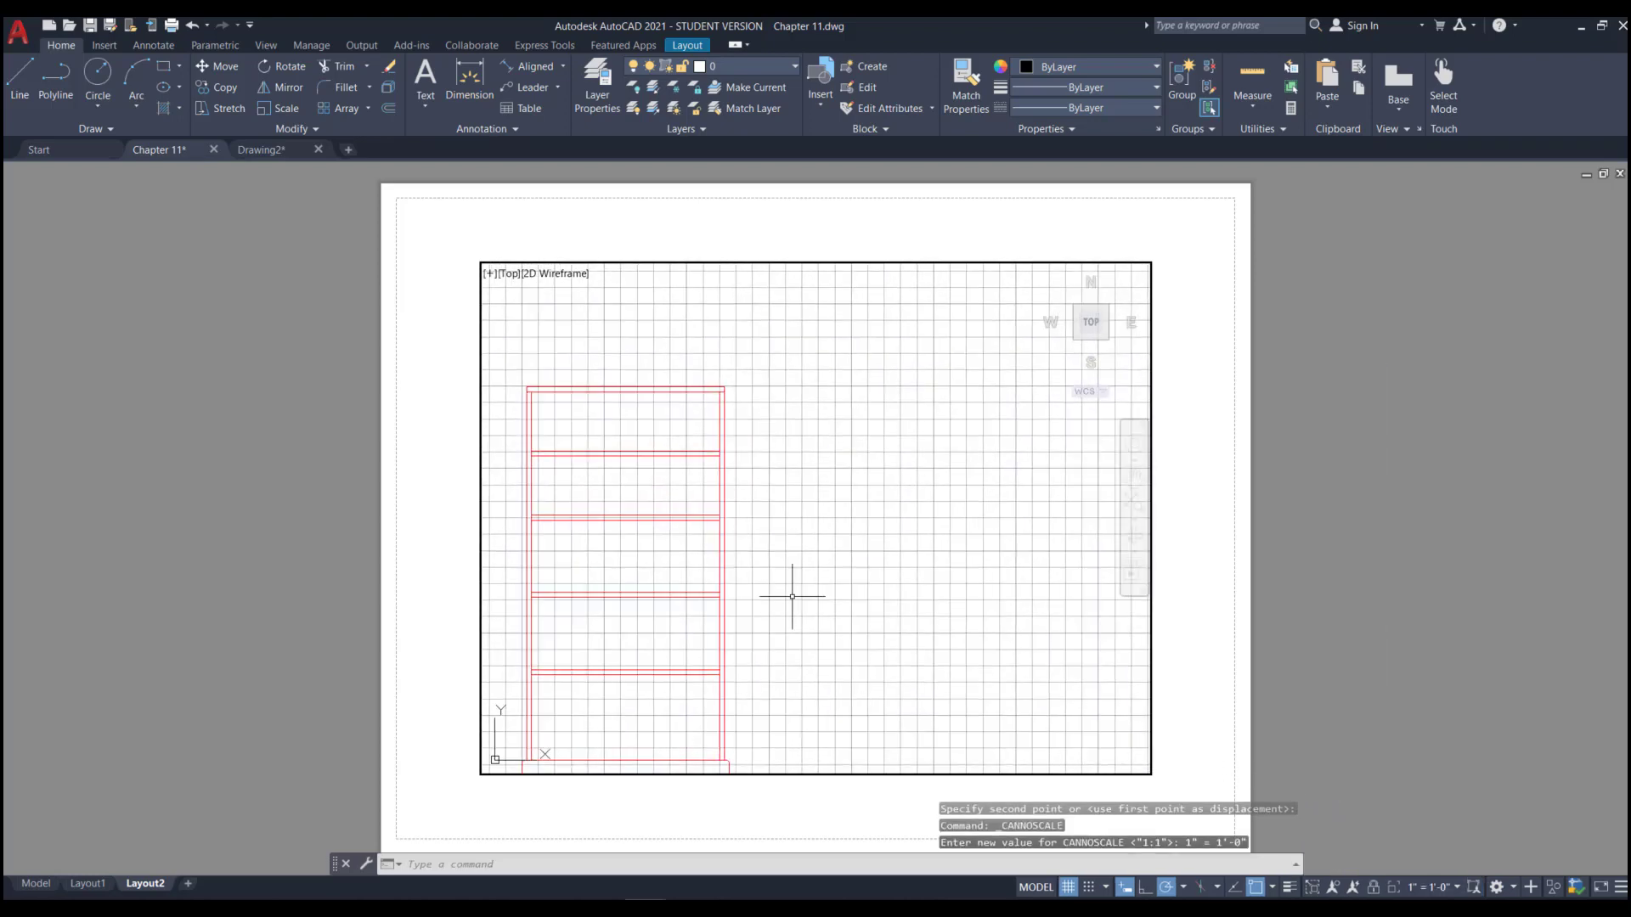
mouse_move(790, 596)
middle_down()
mouse_move(837, 514)
mouse_move(885, 550)
mouse_move(921, 528)
mouse_move(844, 538)
mouse_move(896, 528)
mouse_move(866, 542)
middle_up()
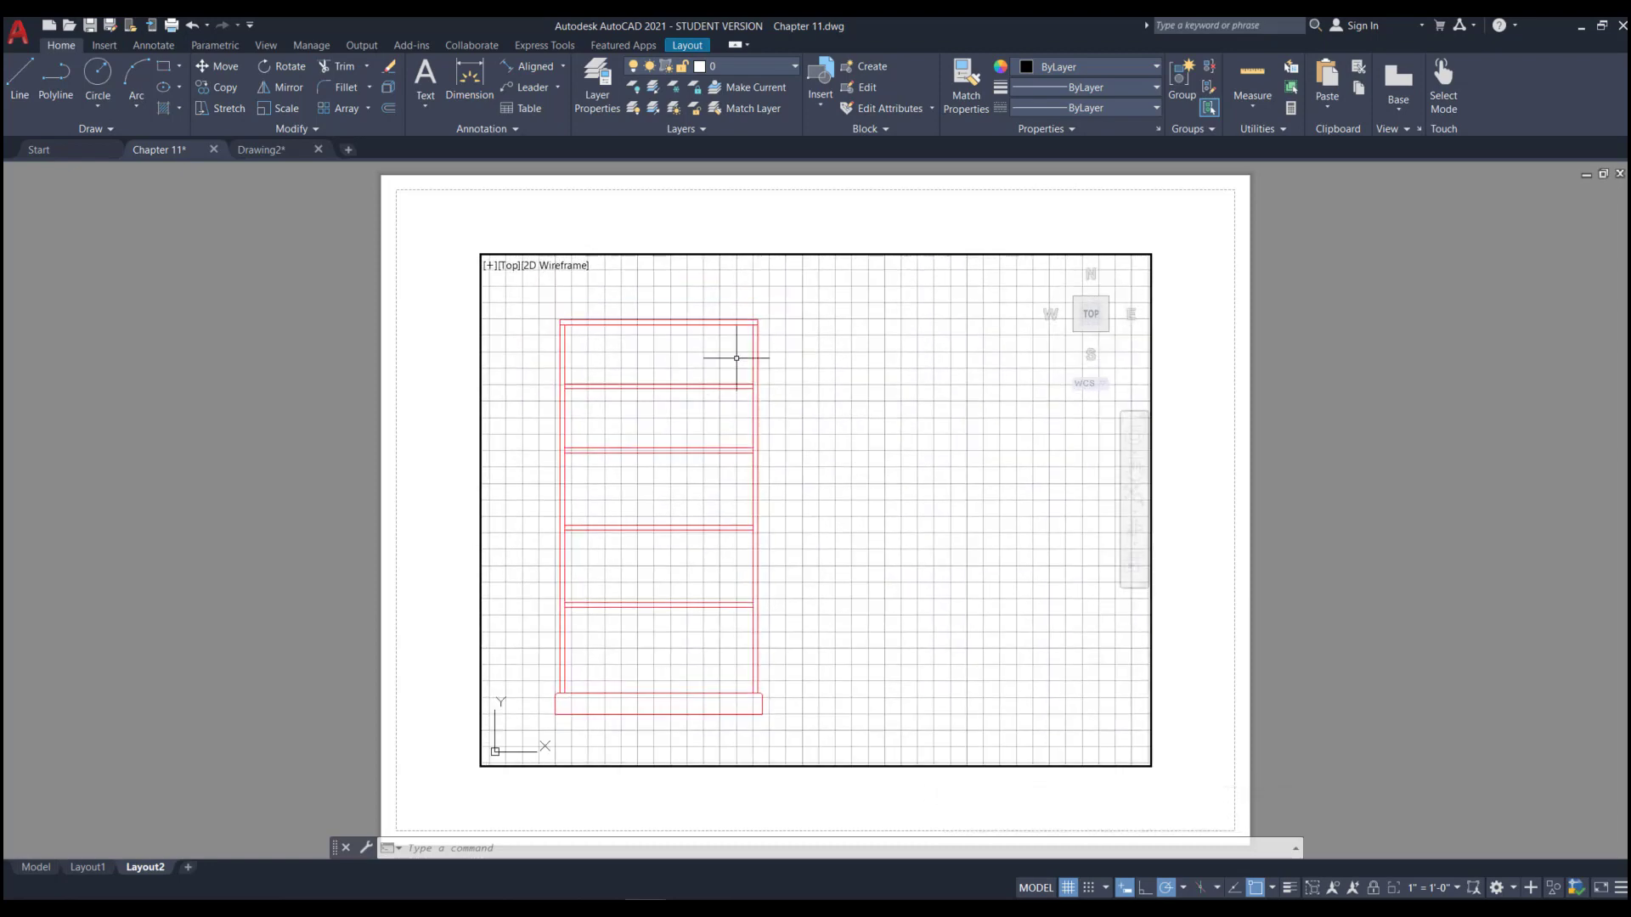
mouse_move(889, 458)
middle_down()
mouse_move(925, 499)
mouse_move(900, 500)
middle_up()
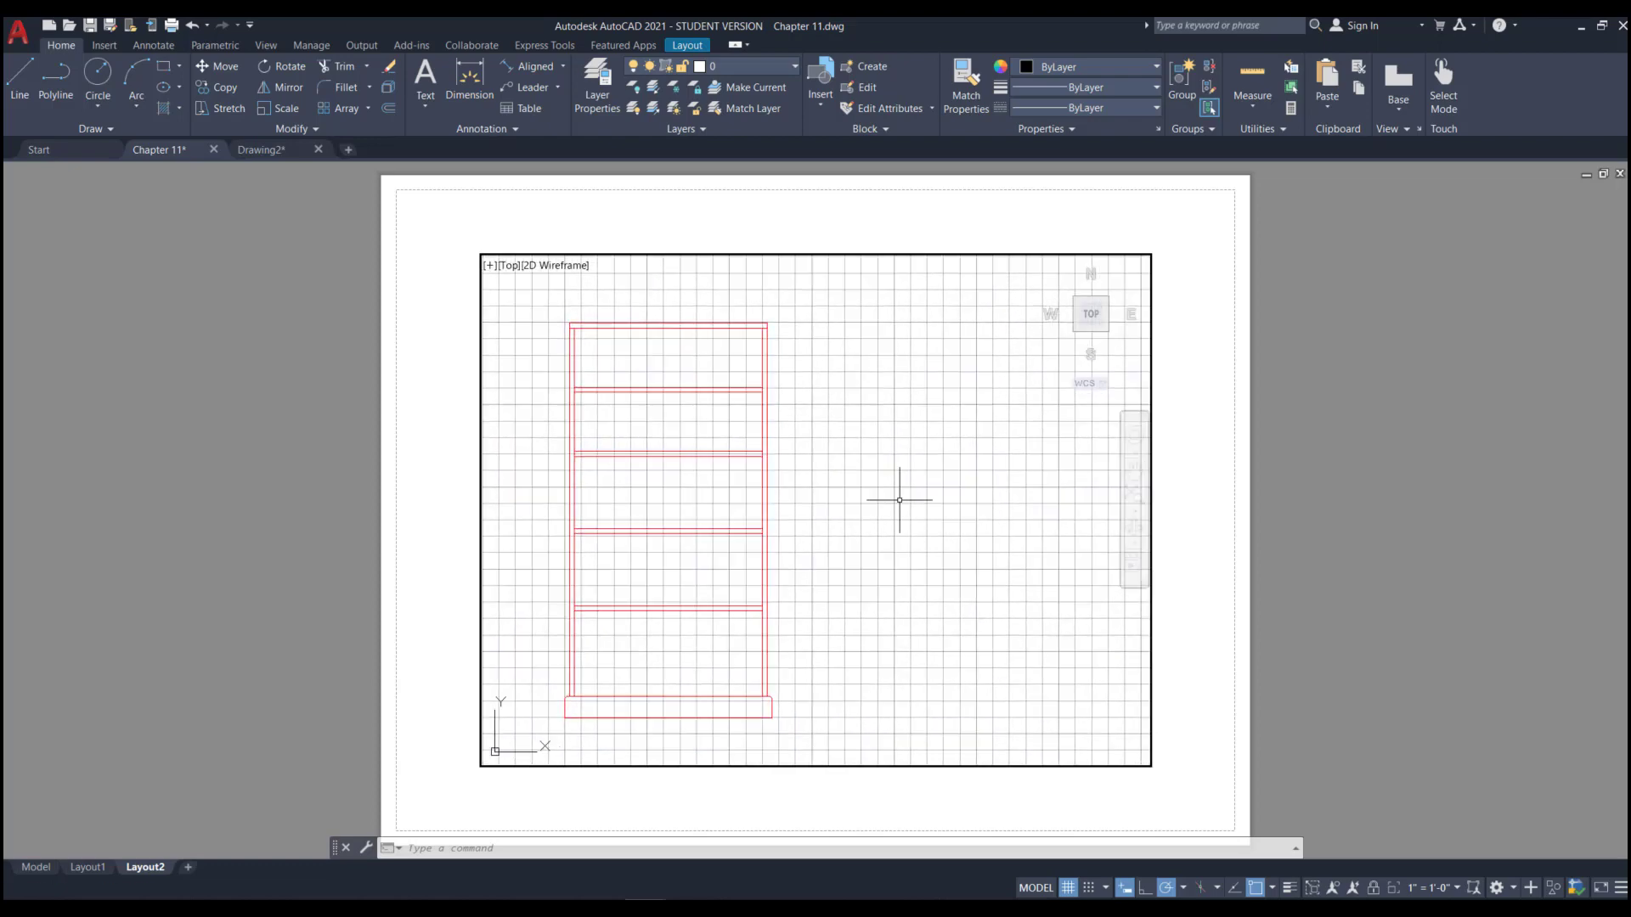
- Lock the bookshelf viewport's scale and return to paper space
click(1373, 889)
double_click(718, 495)
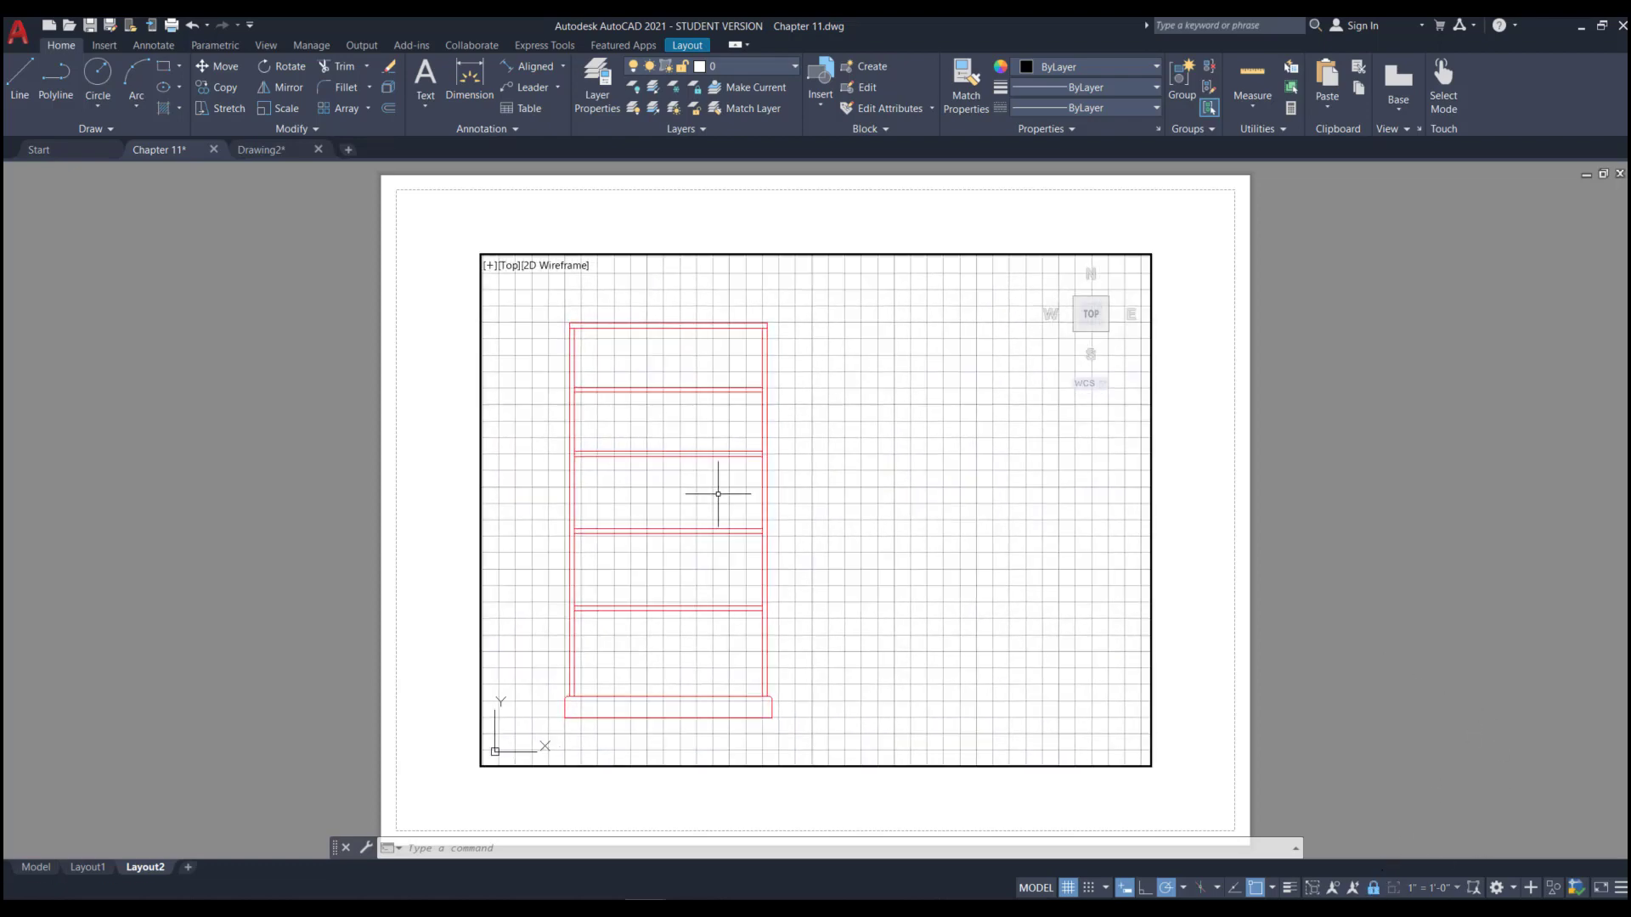
double_click(1191, 431)
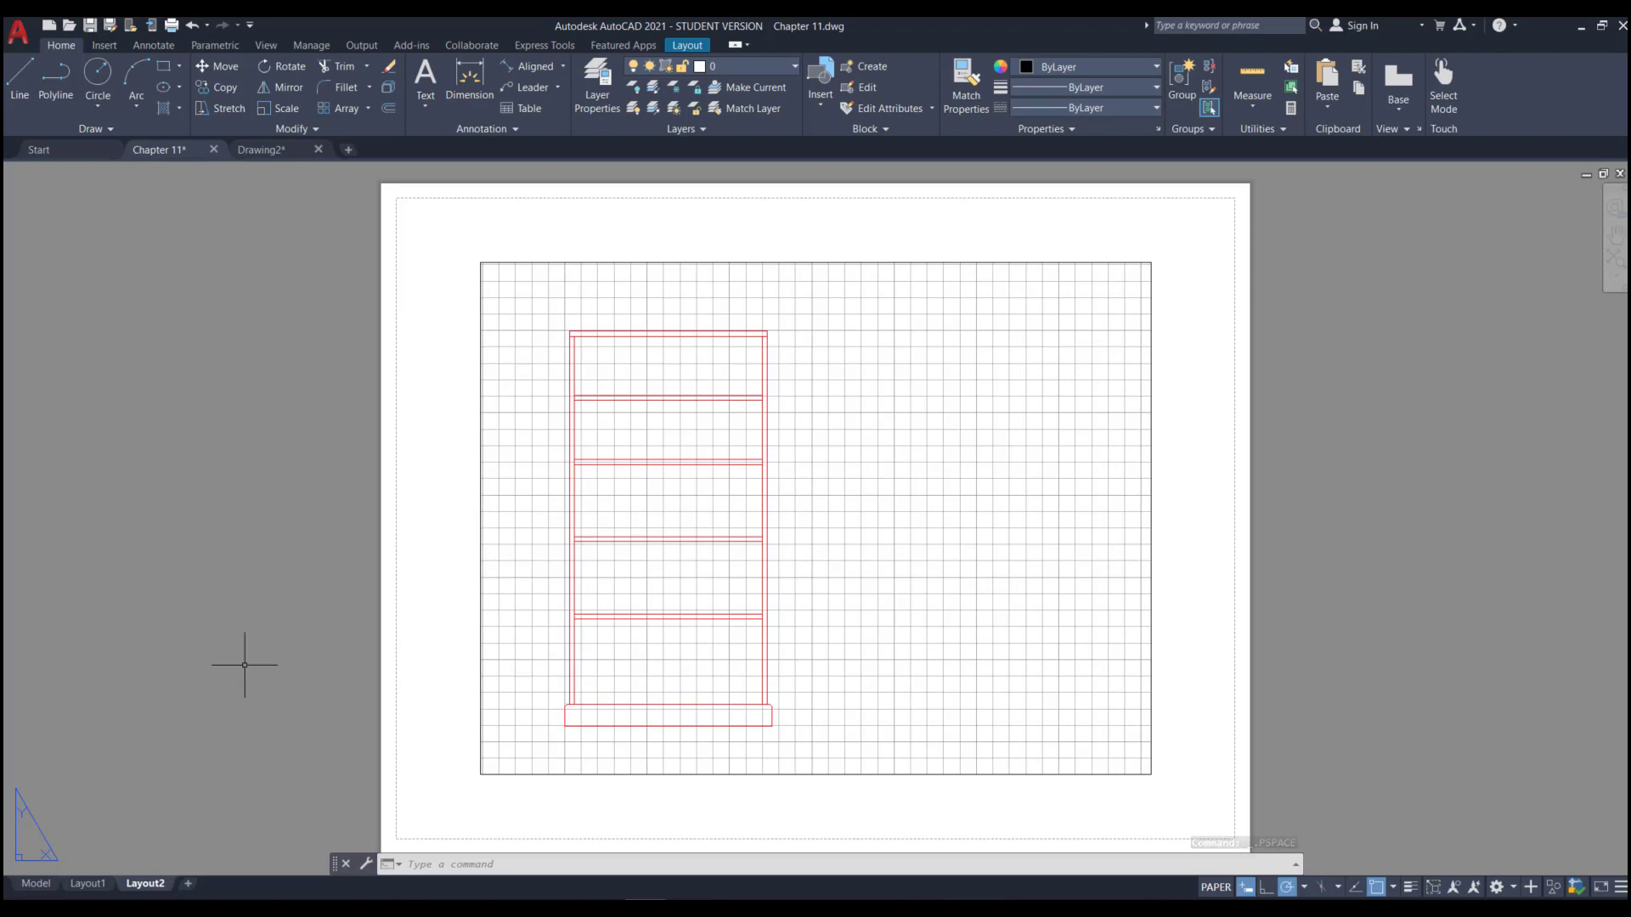
- Add a new layout after Layout2 and read the hinge and screw detail exercise on slide 2 in PowerPoint
click(187, 883)
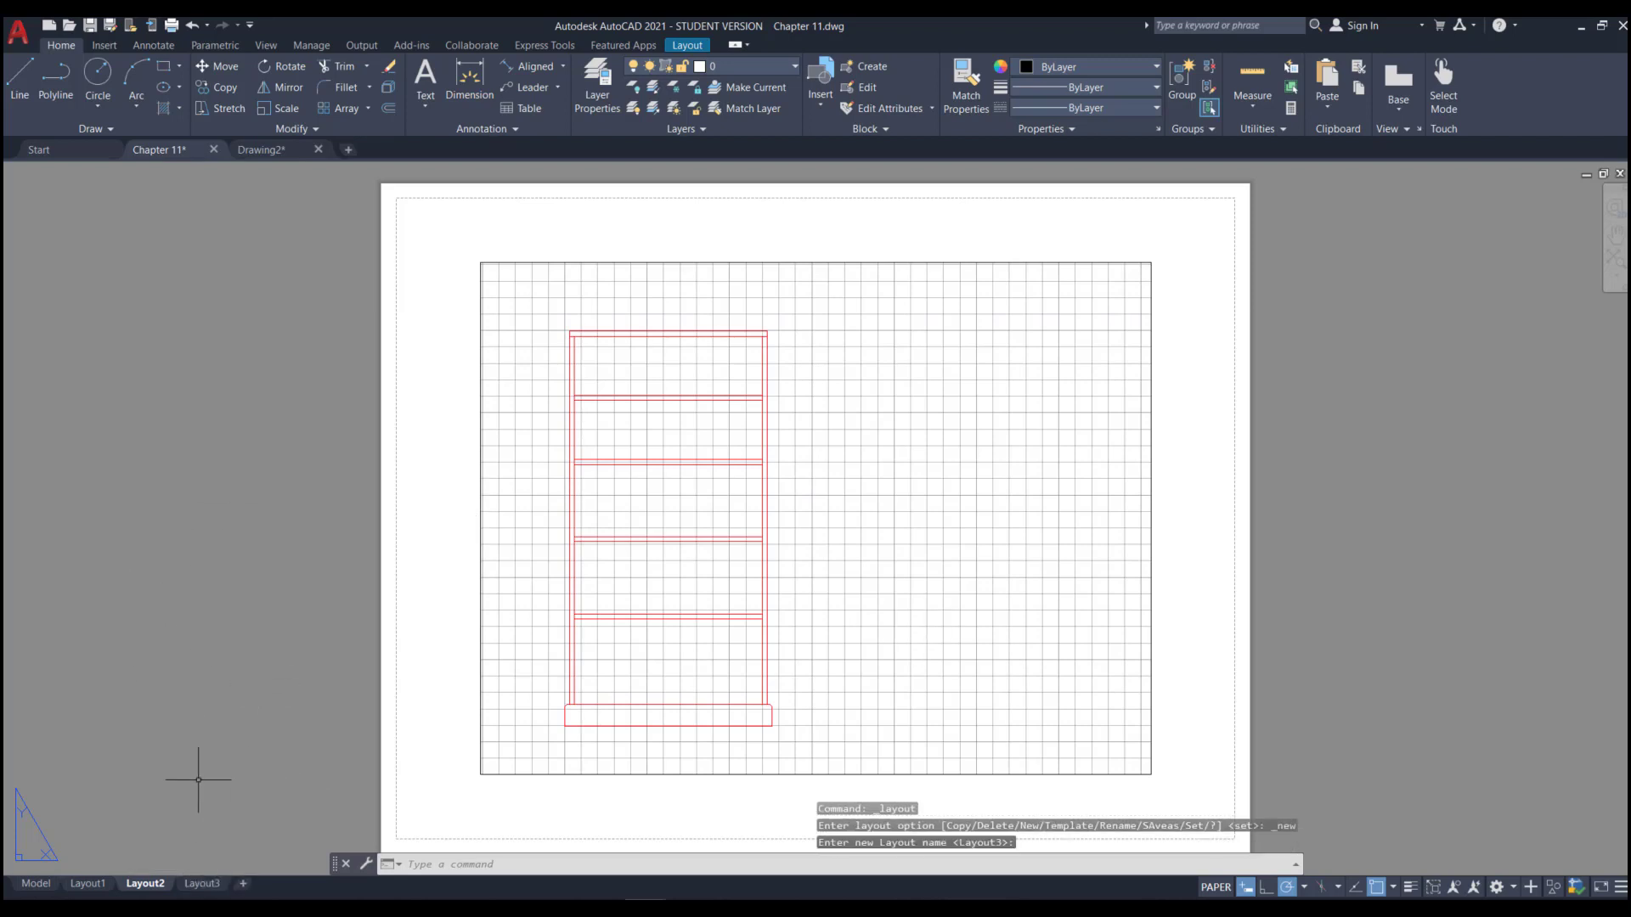
click(25, 884)
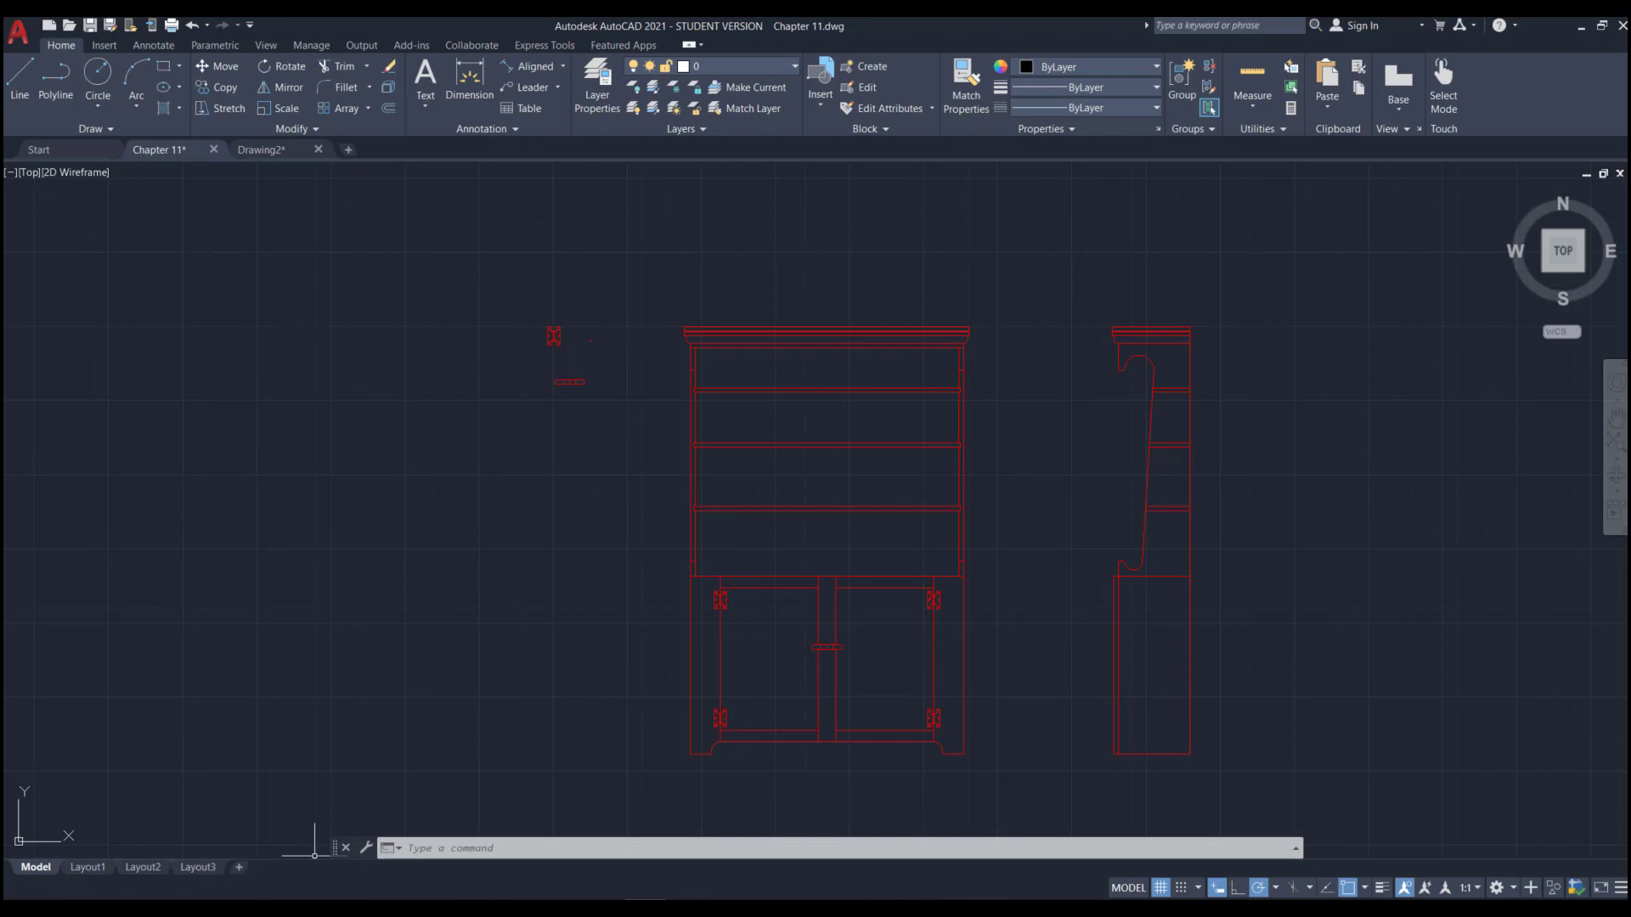
click(480, 907)
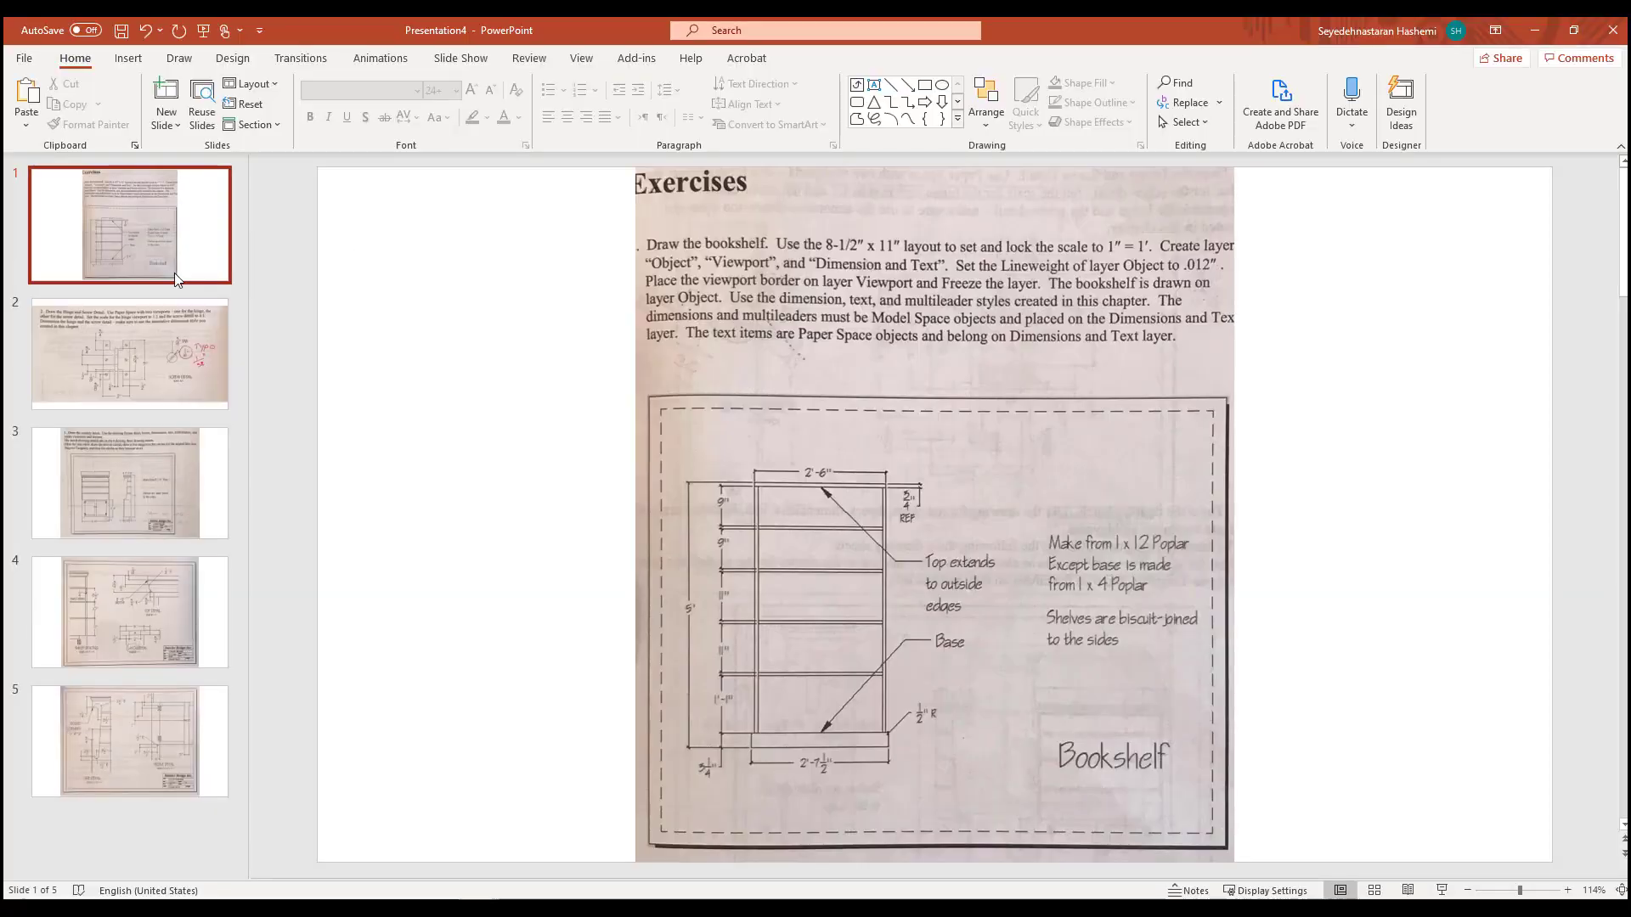
click(185, 330)
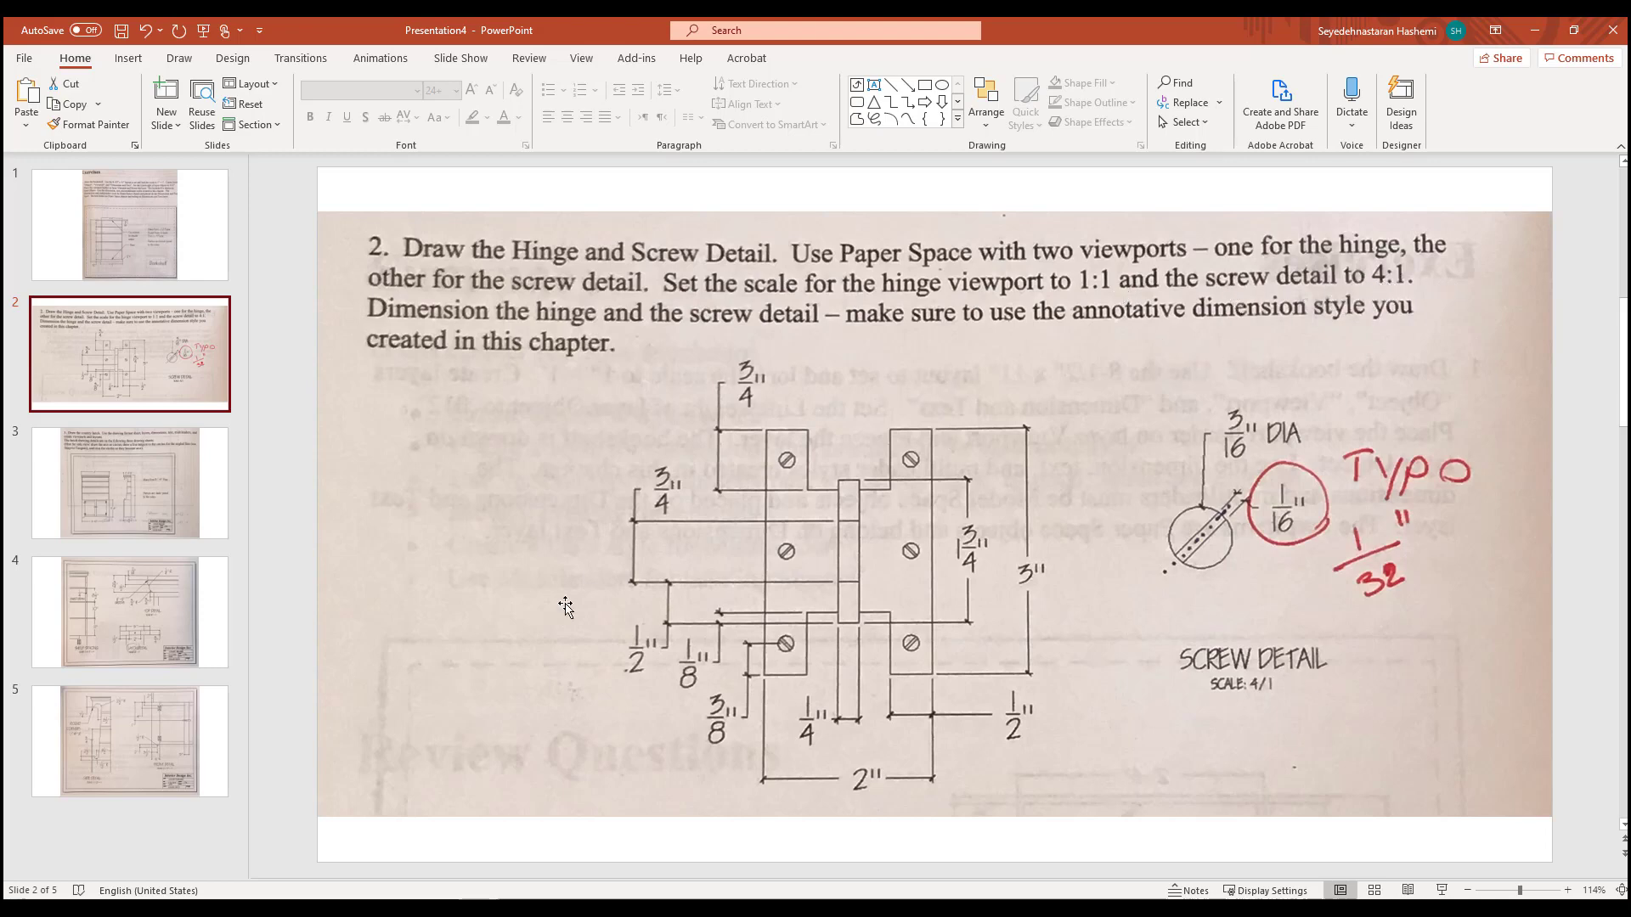
- Return to Chapter 11.dwg in AutoCAD, open Layout3 and delete its default viewport
drag(1225, 31, 964, 916)
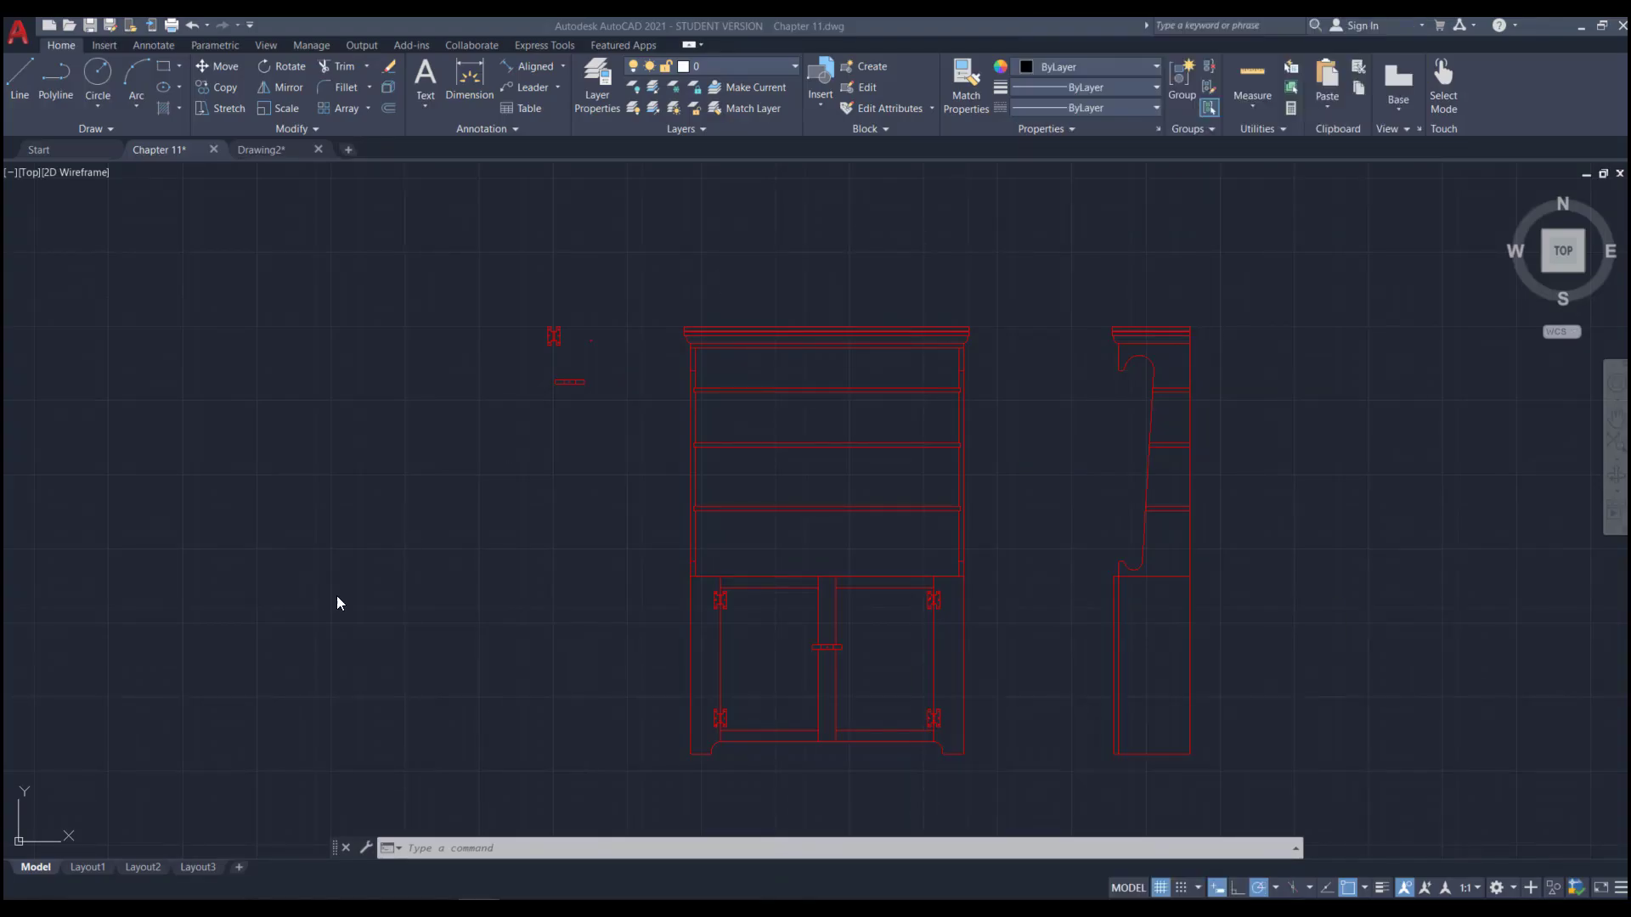
click(129, 867)
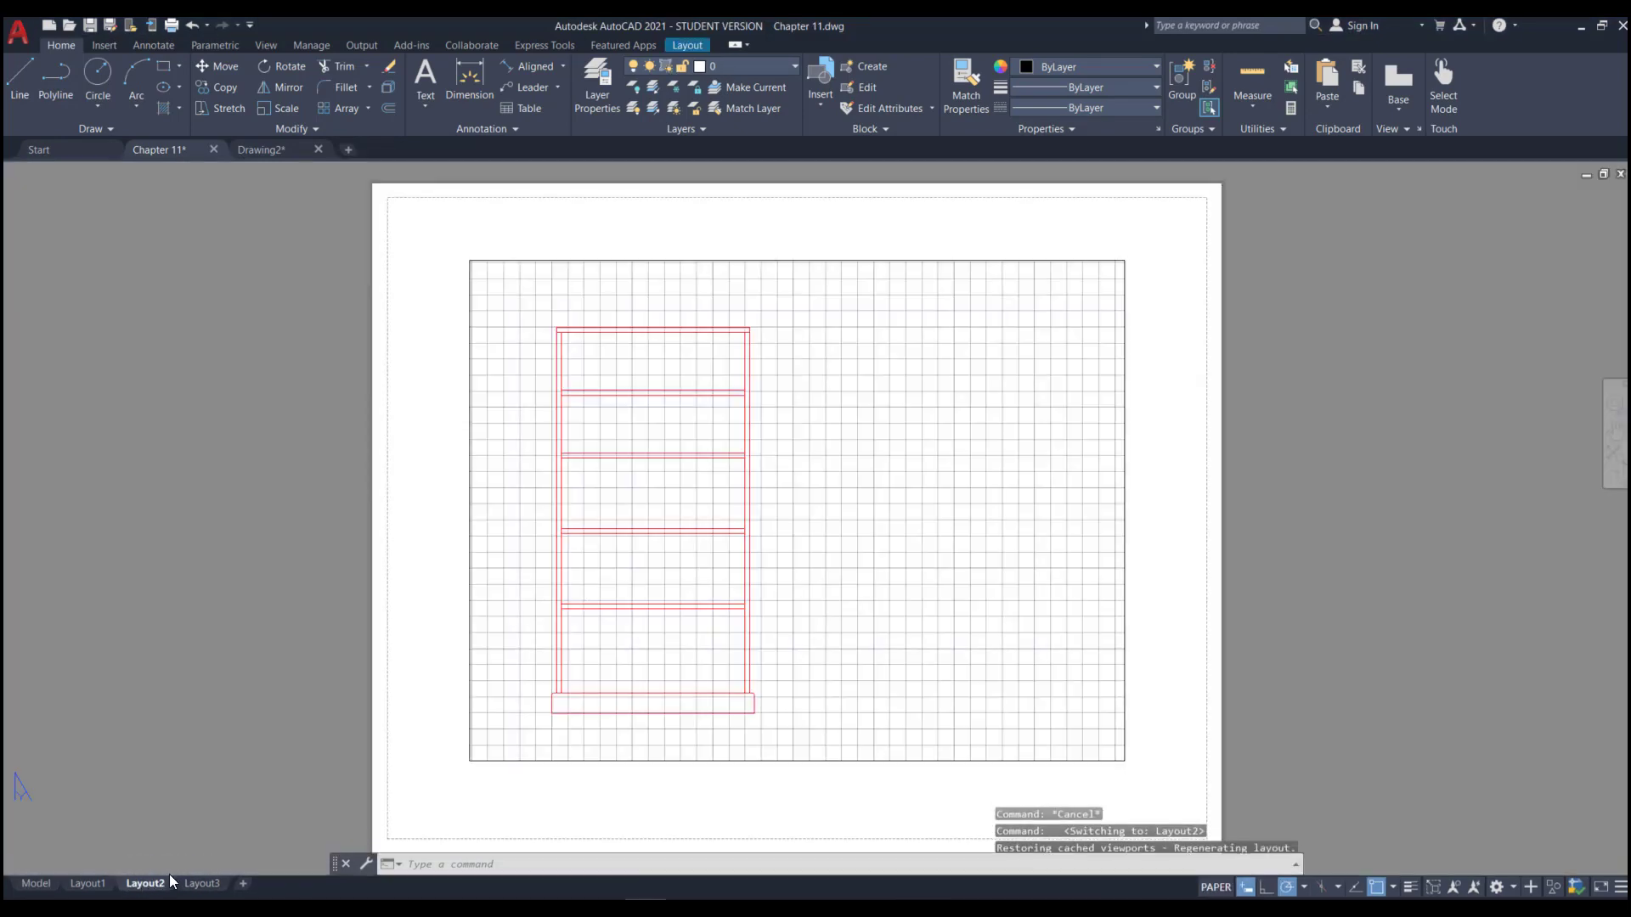
click(202, 883)
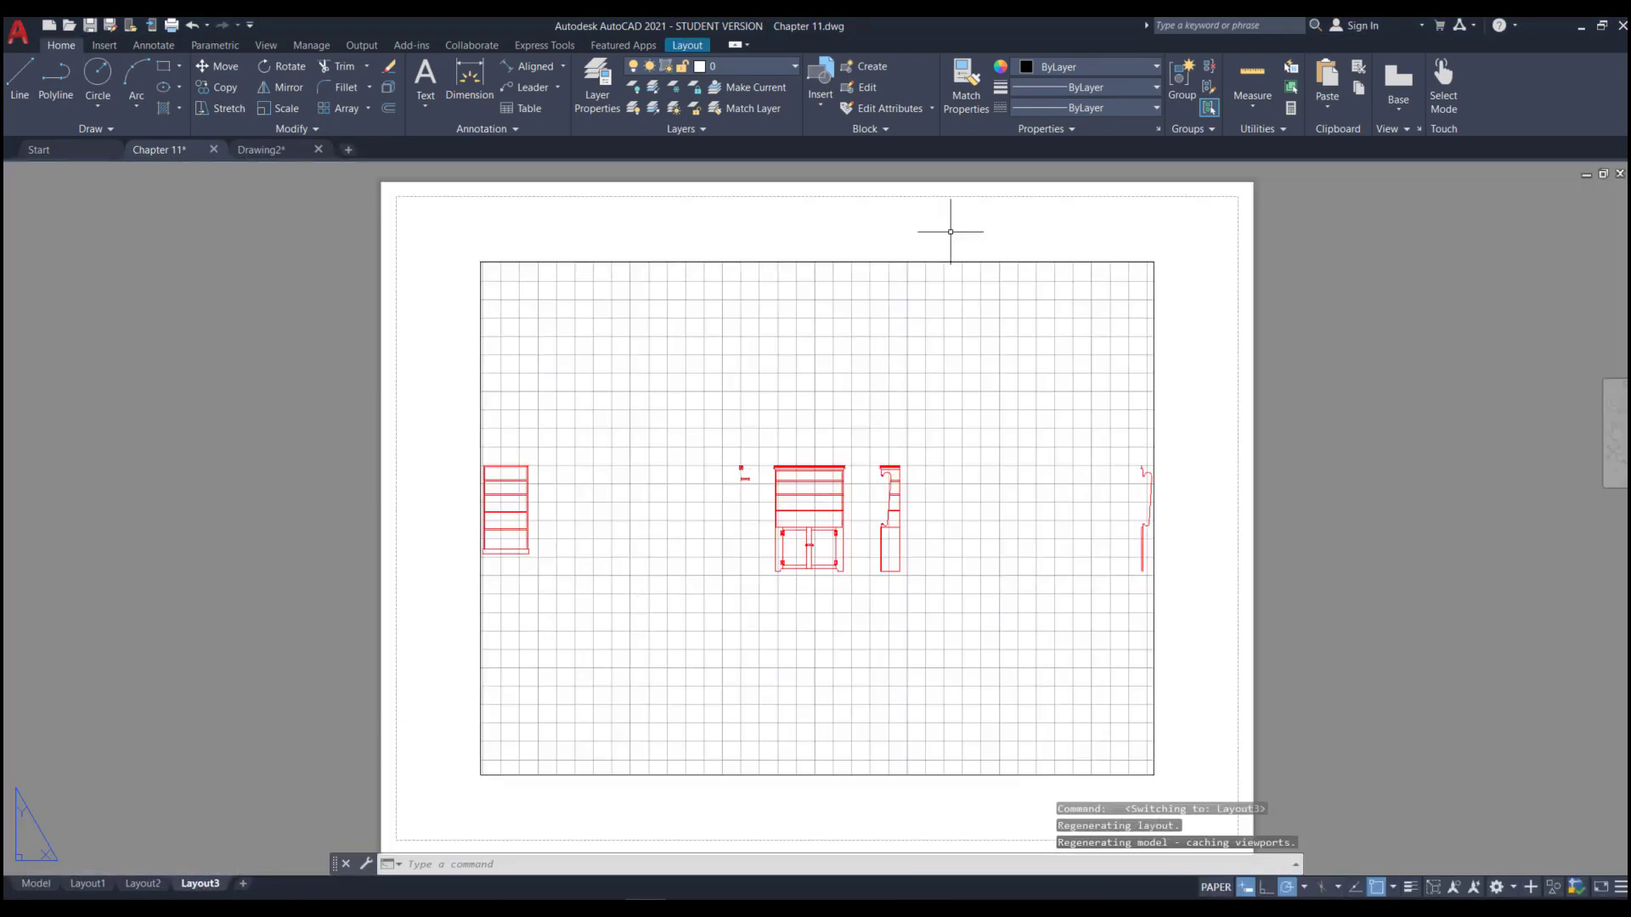
click(1221, 219)
click(1146, 270)
key(Delete)
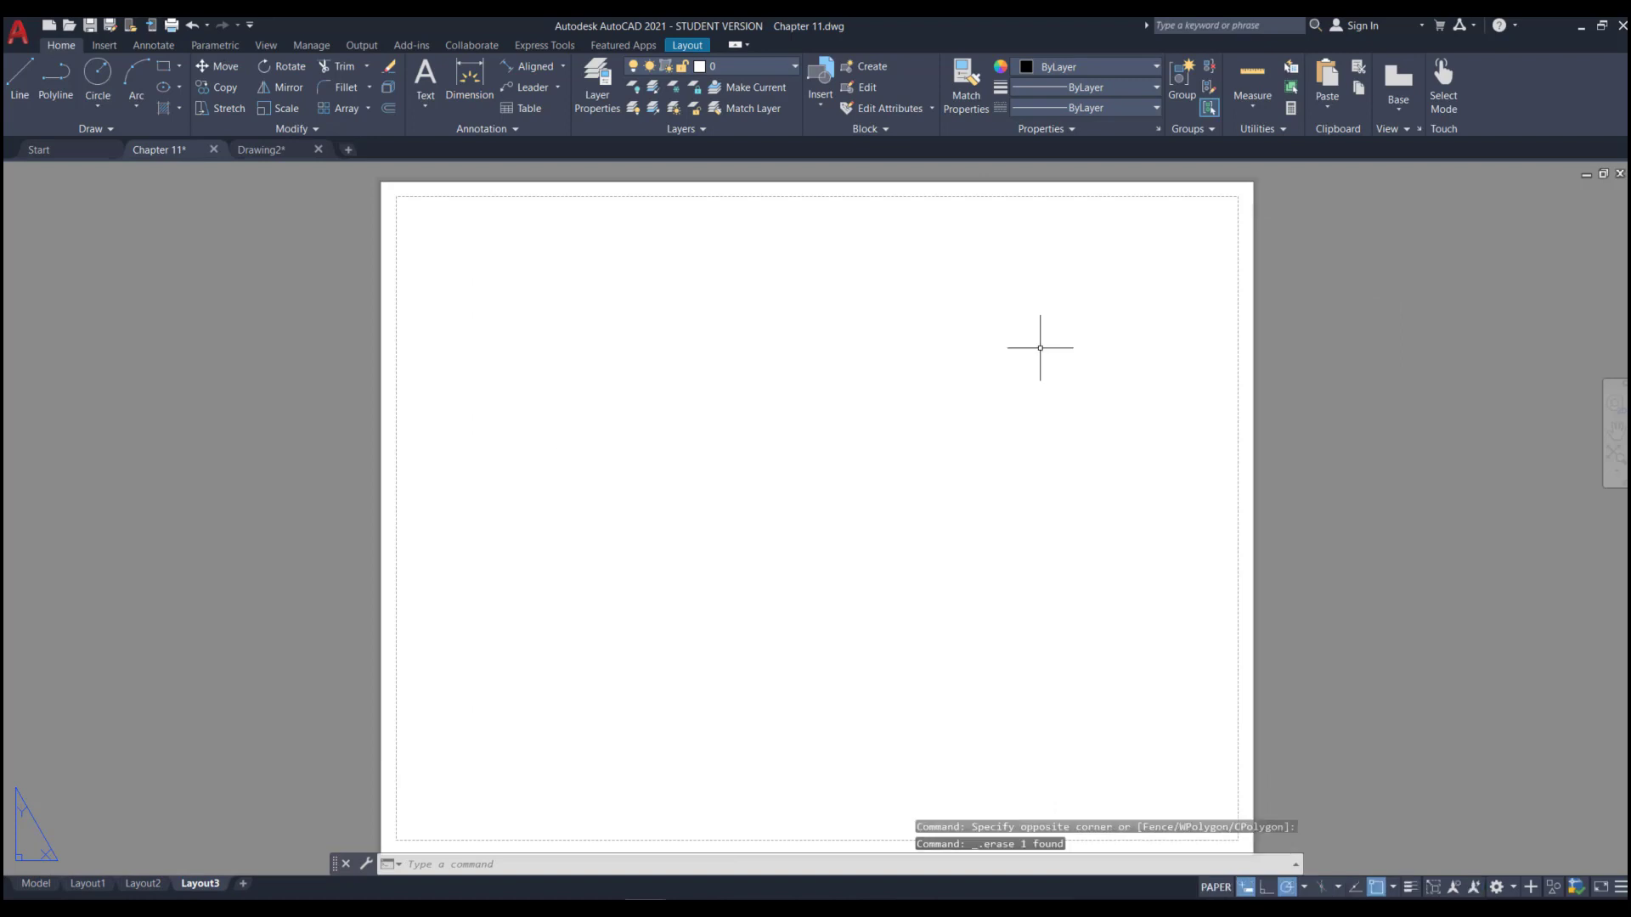
- Create two tall rectangular viewports side by side on the empty Layout3 sheet, the second slightly wider than the first
click(693, 48)
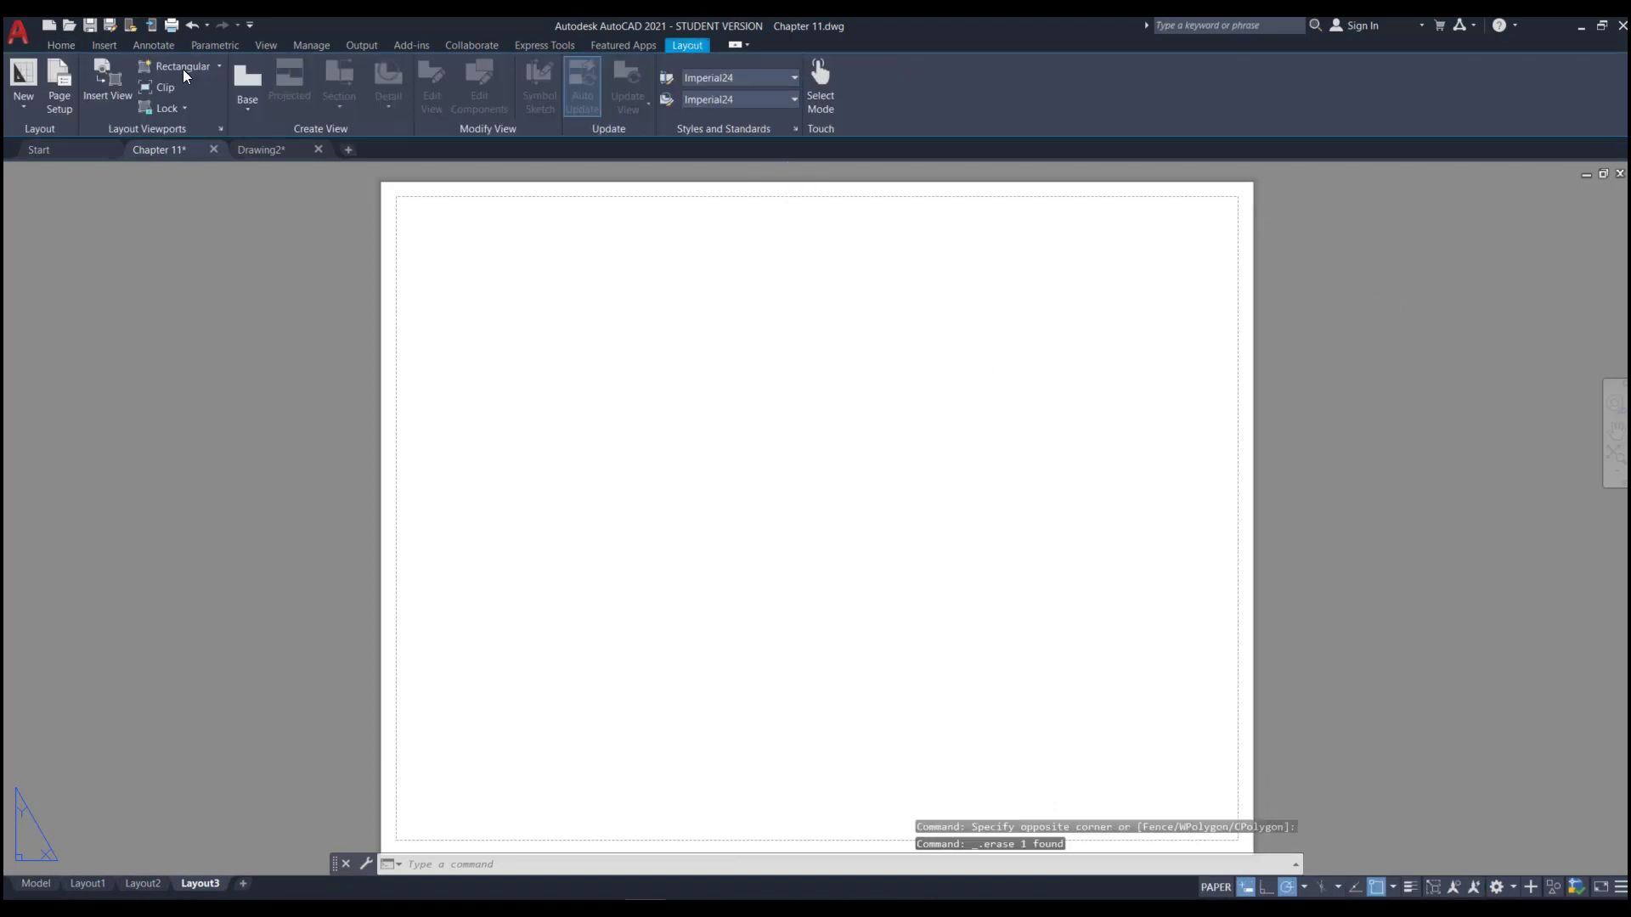
click(174, 67)
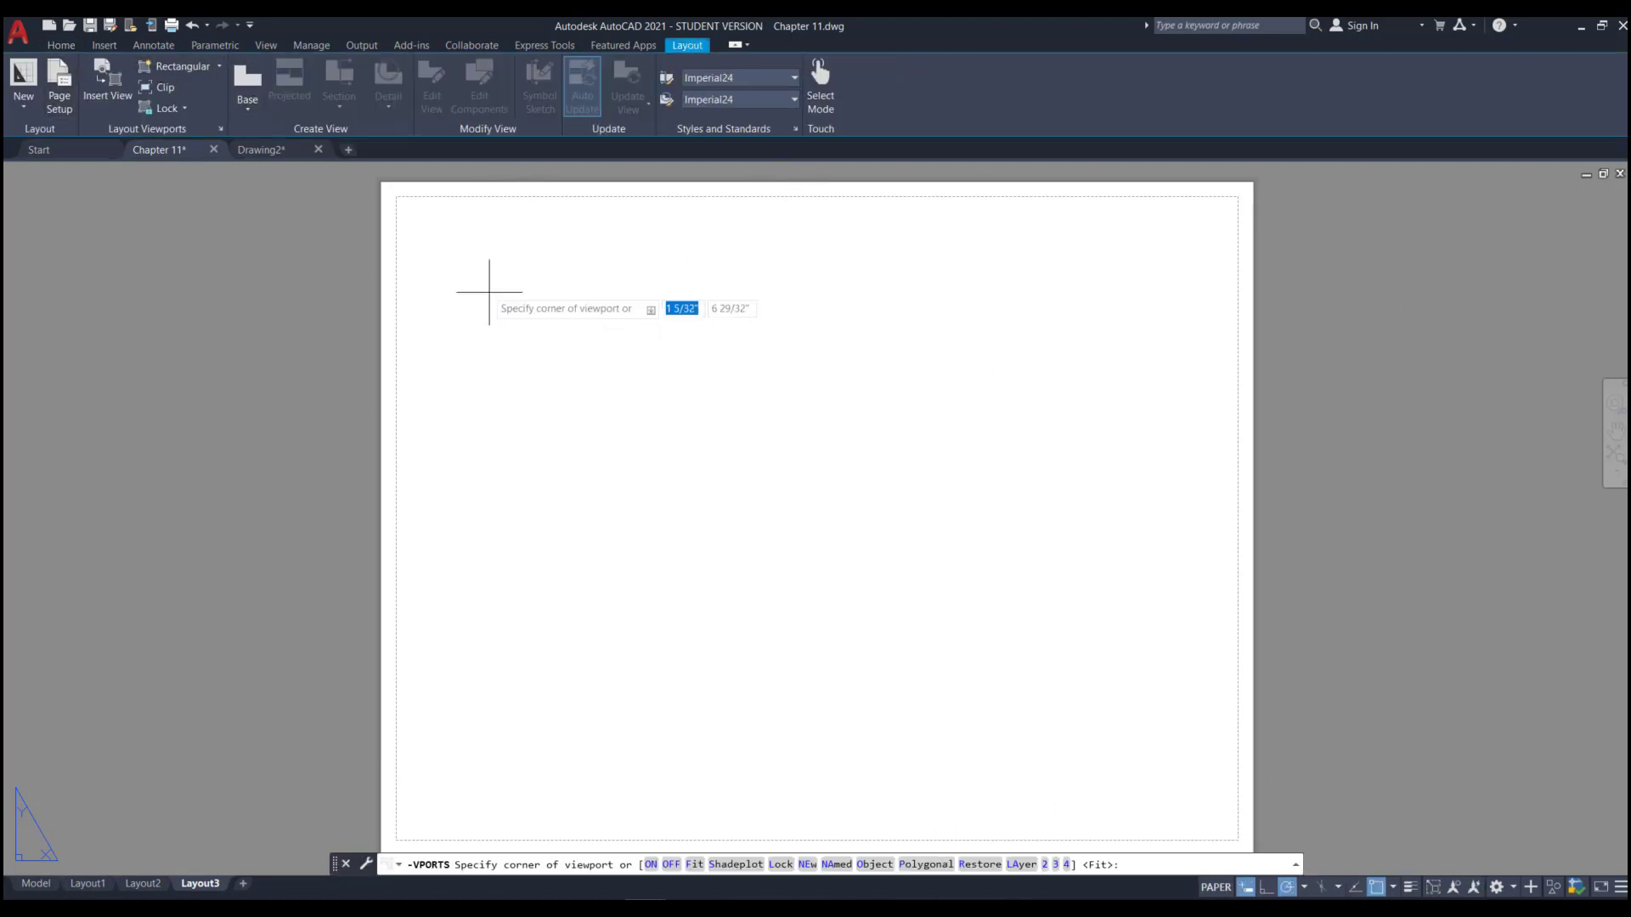
click(451, 244)
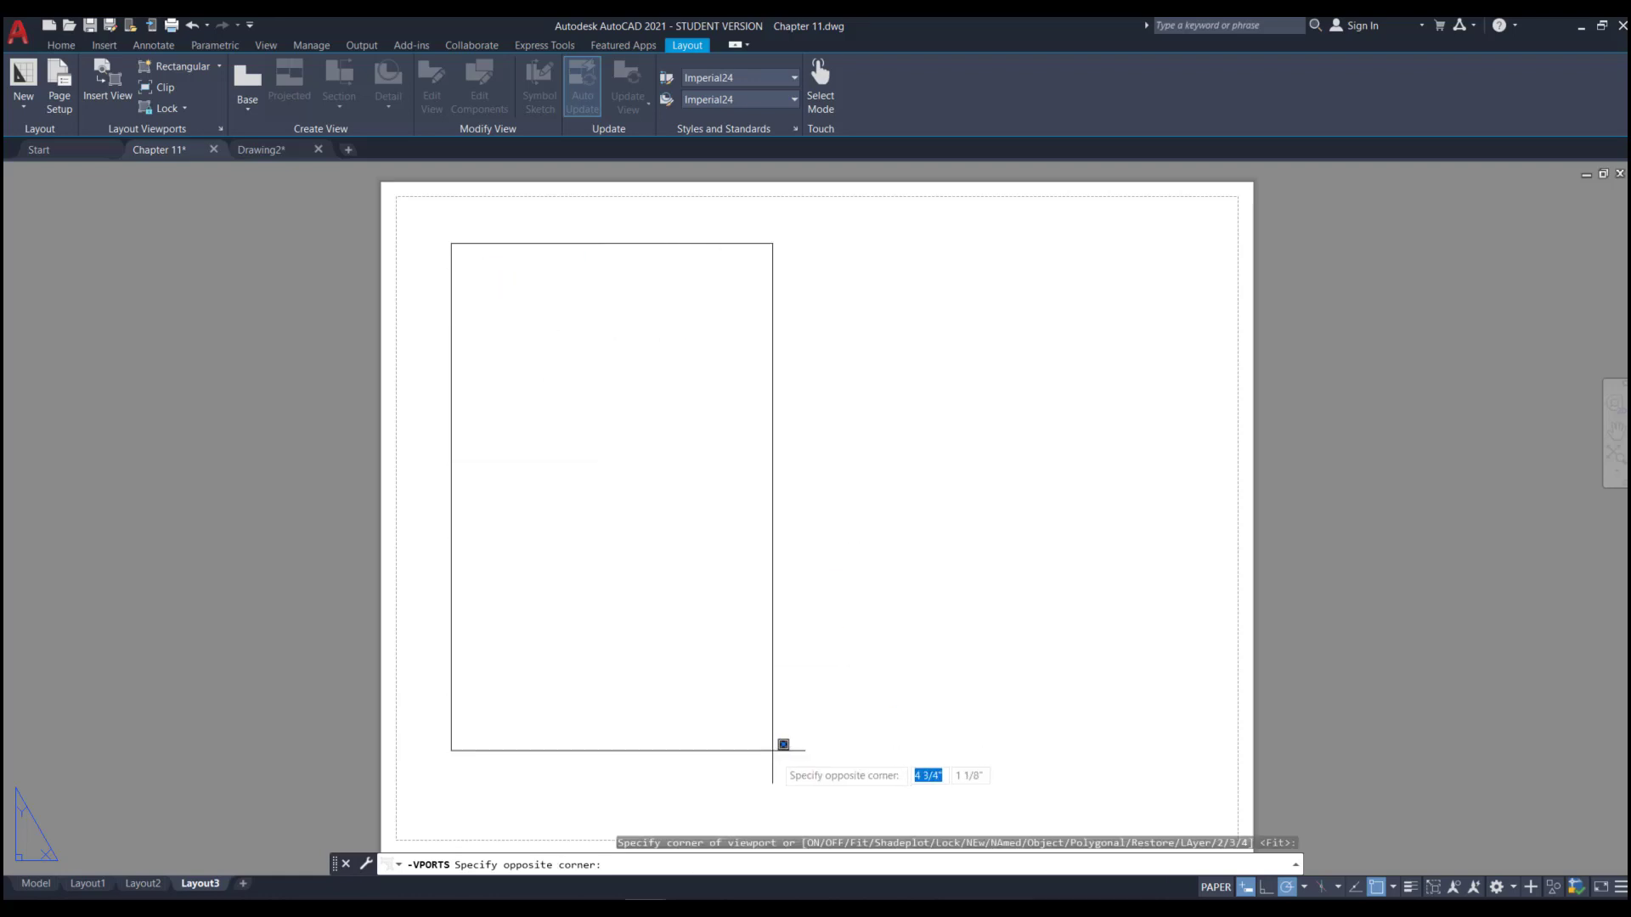
click(750, 788)
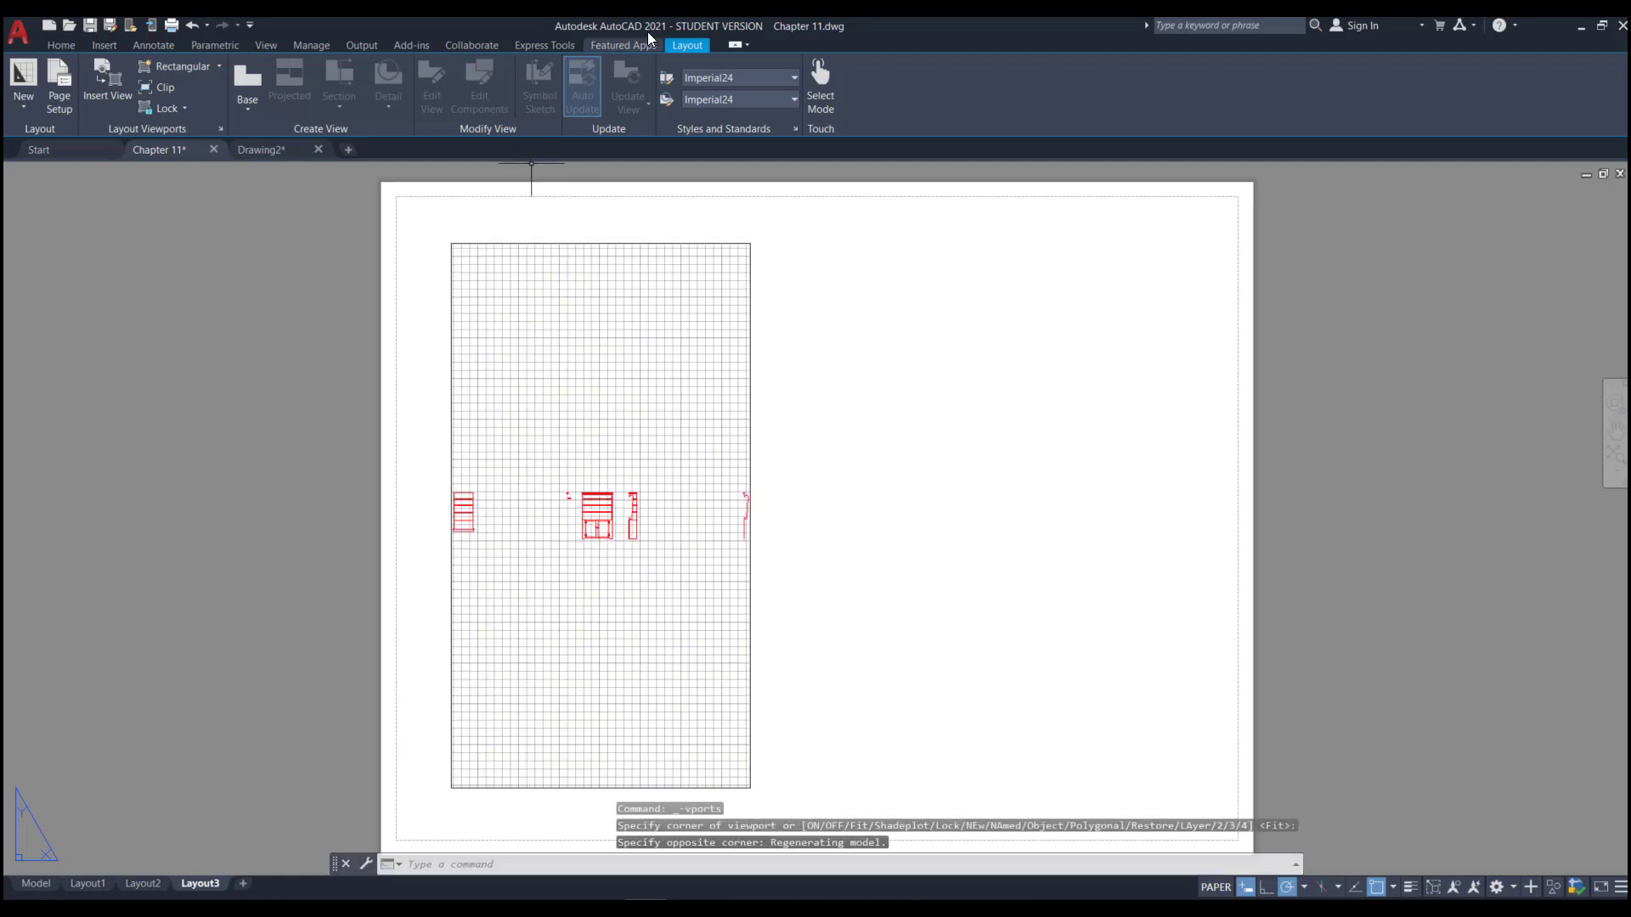
click(174, 66)
click(818, 245)
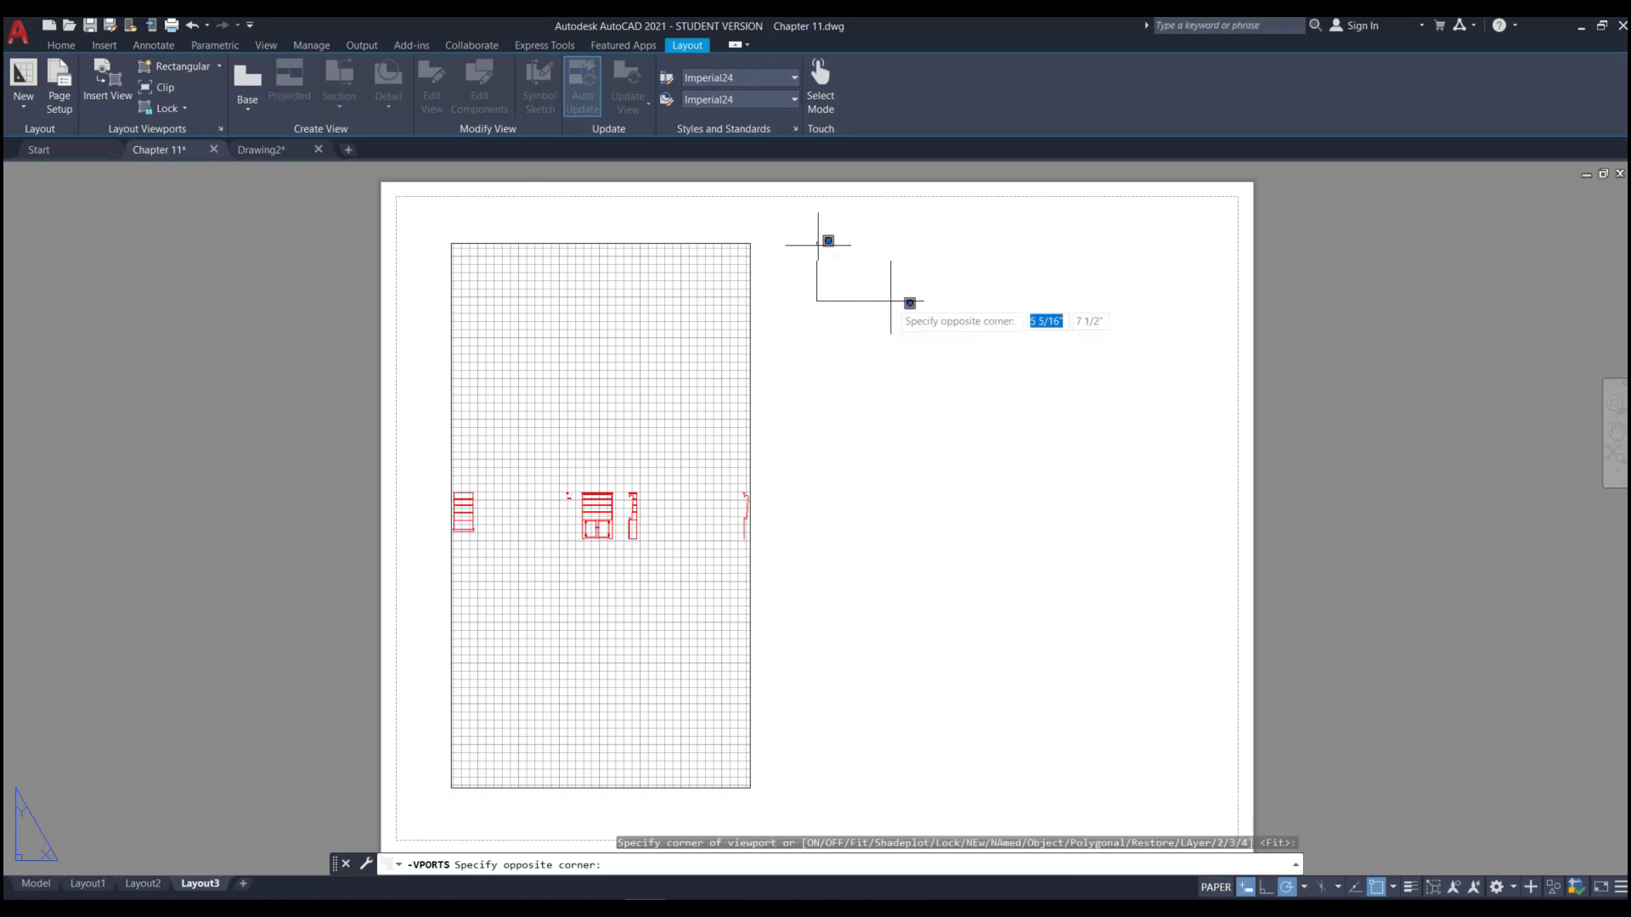
click(1194, 816)
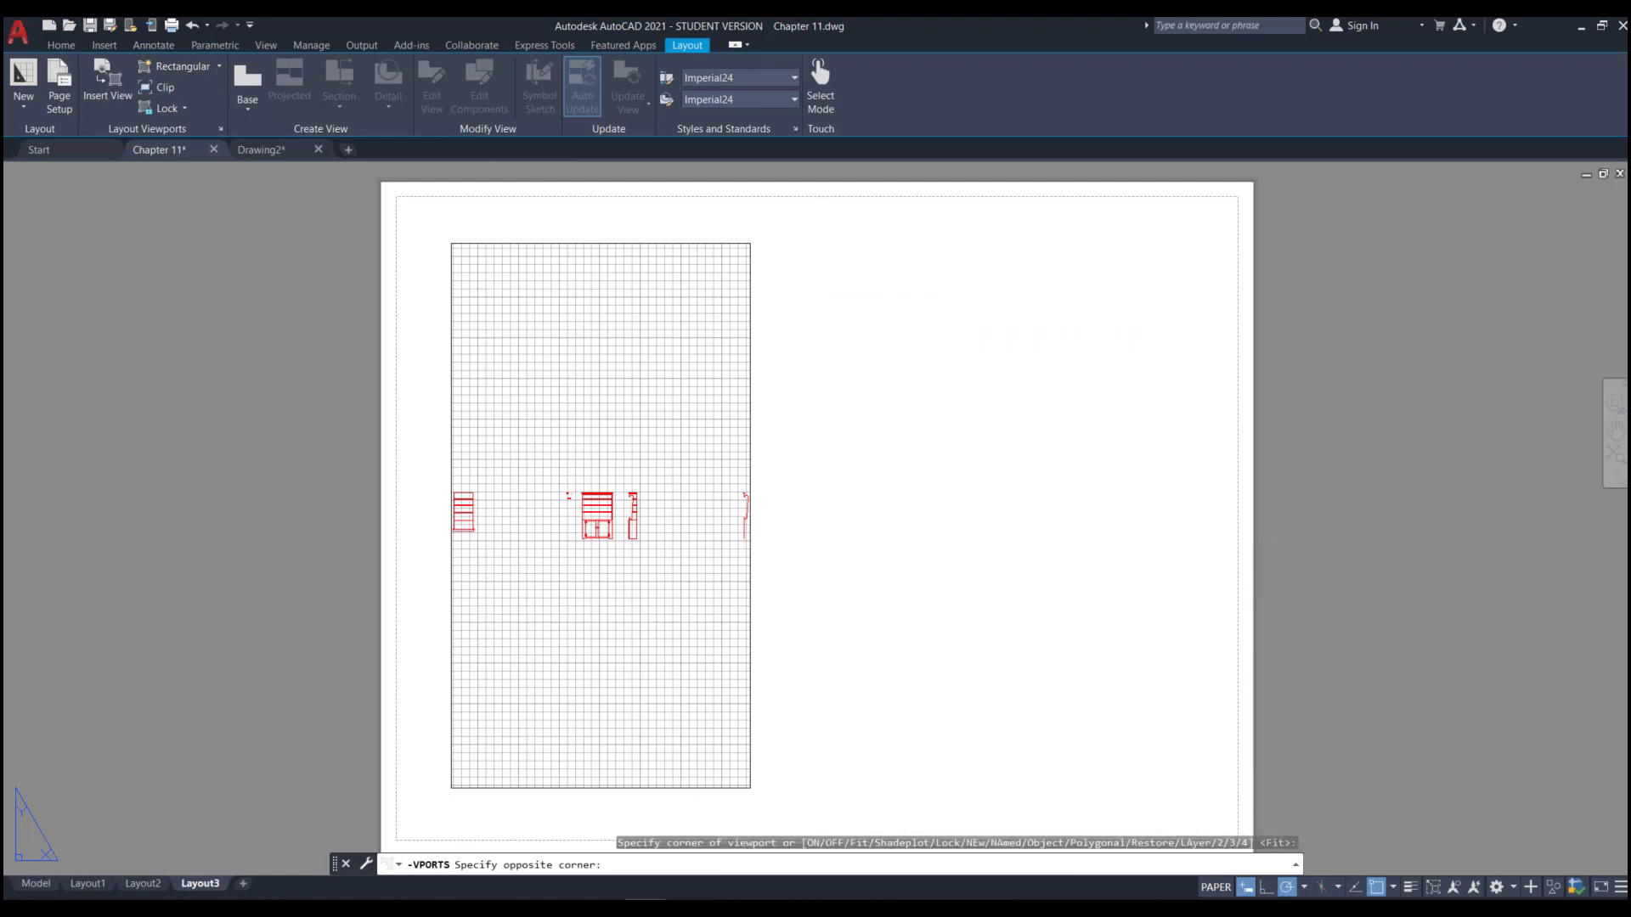
key(Escape)
- Turn off the grid in both Layout3 viewports
double_click(658, 392)
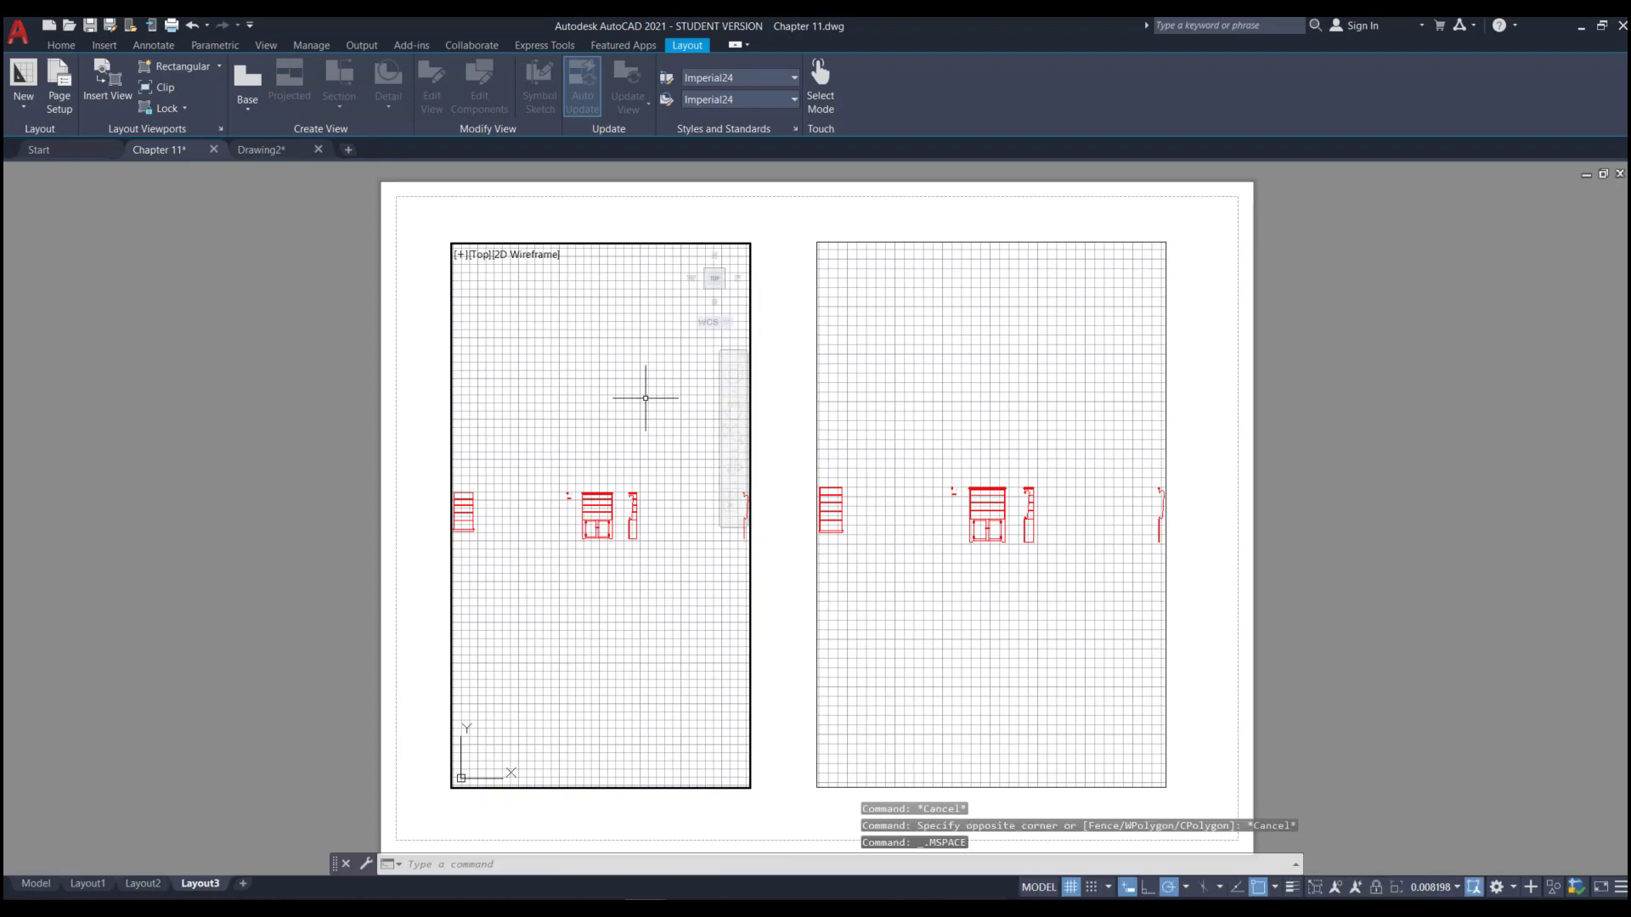
key(F7)
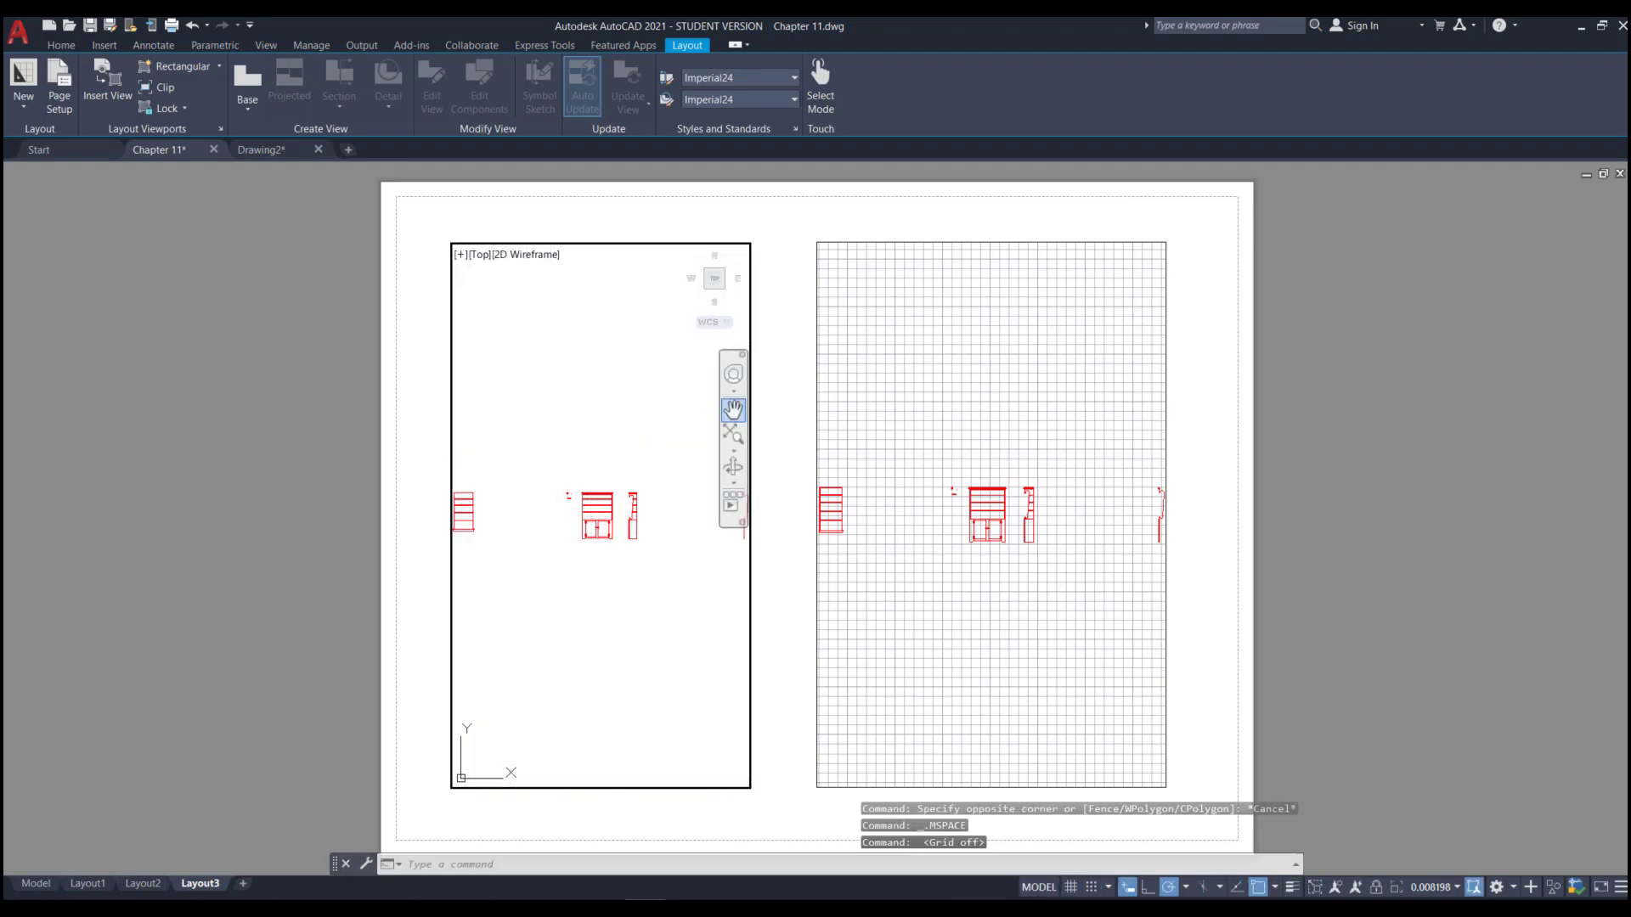
click(896, 388)
key(F7)
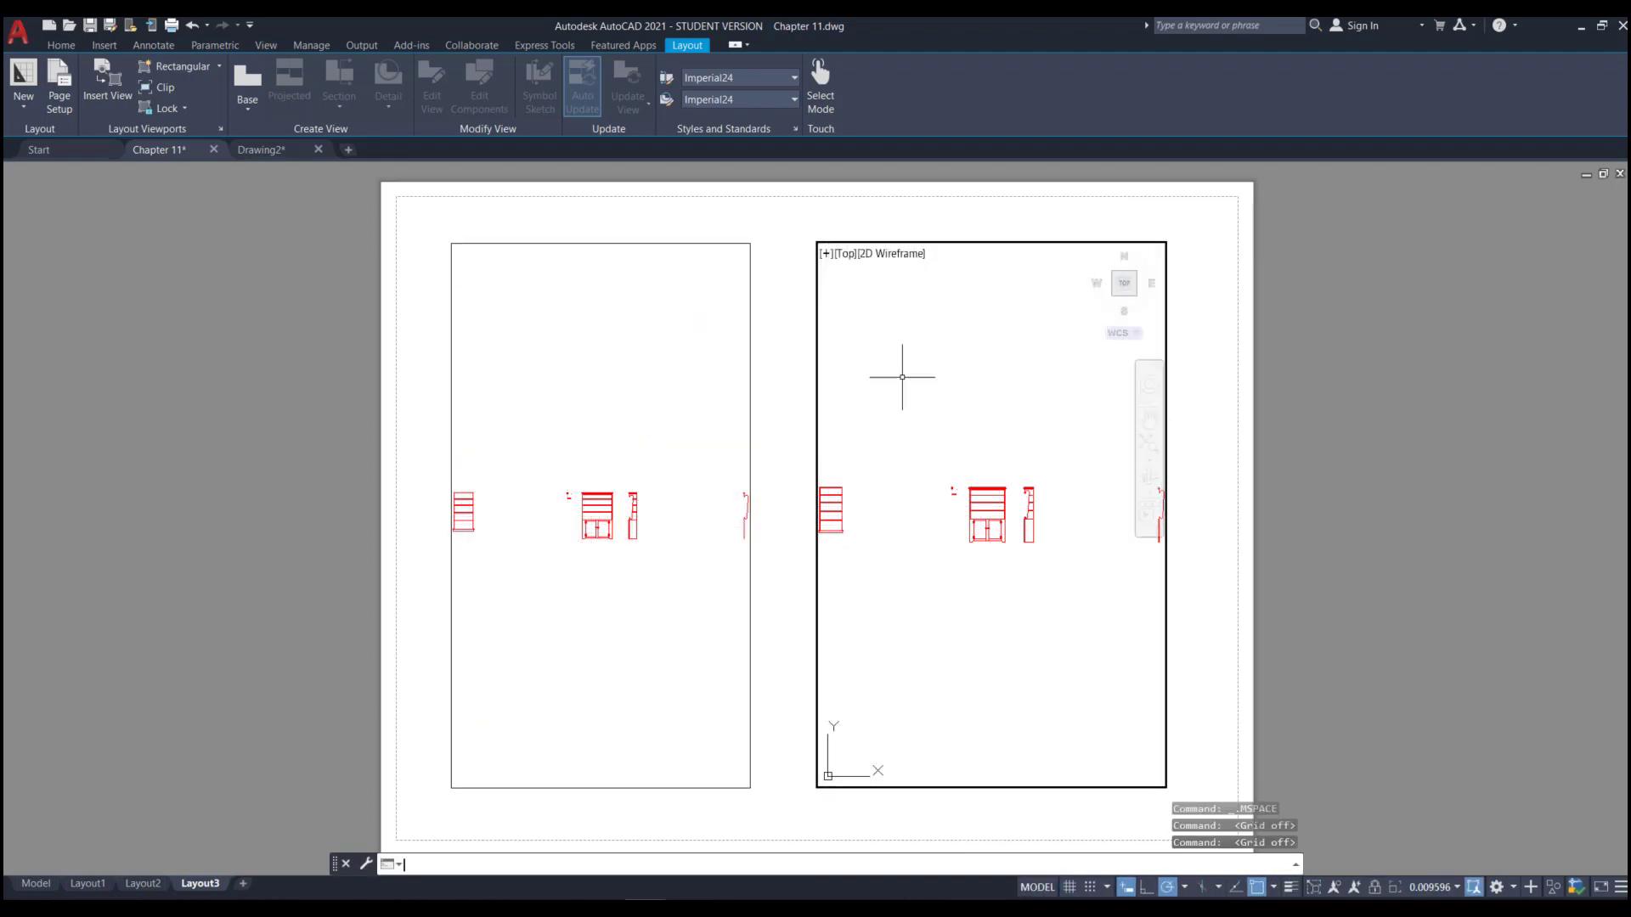
- Frame the hinge alone in the left viewport of Layout3 and set that viewport's scale to 1:1
click(636, 378)
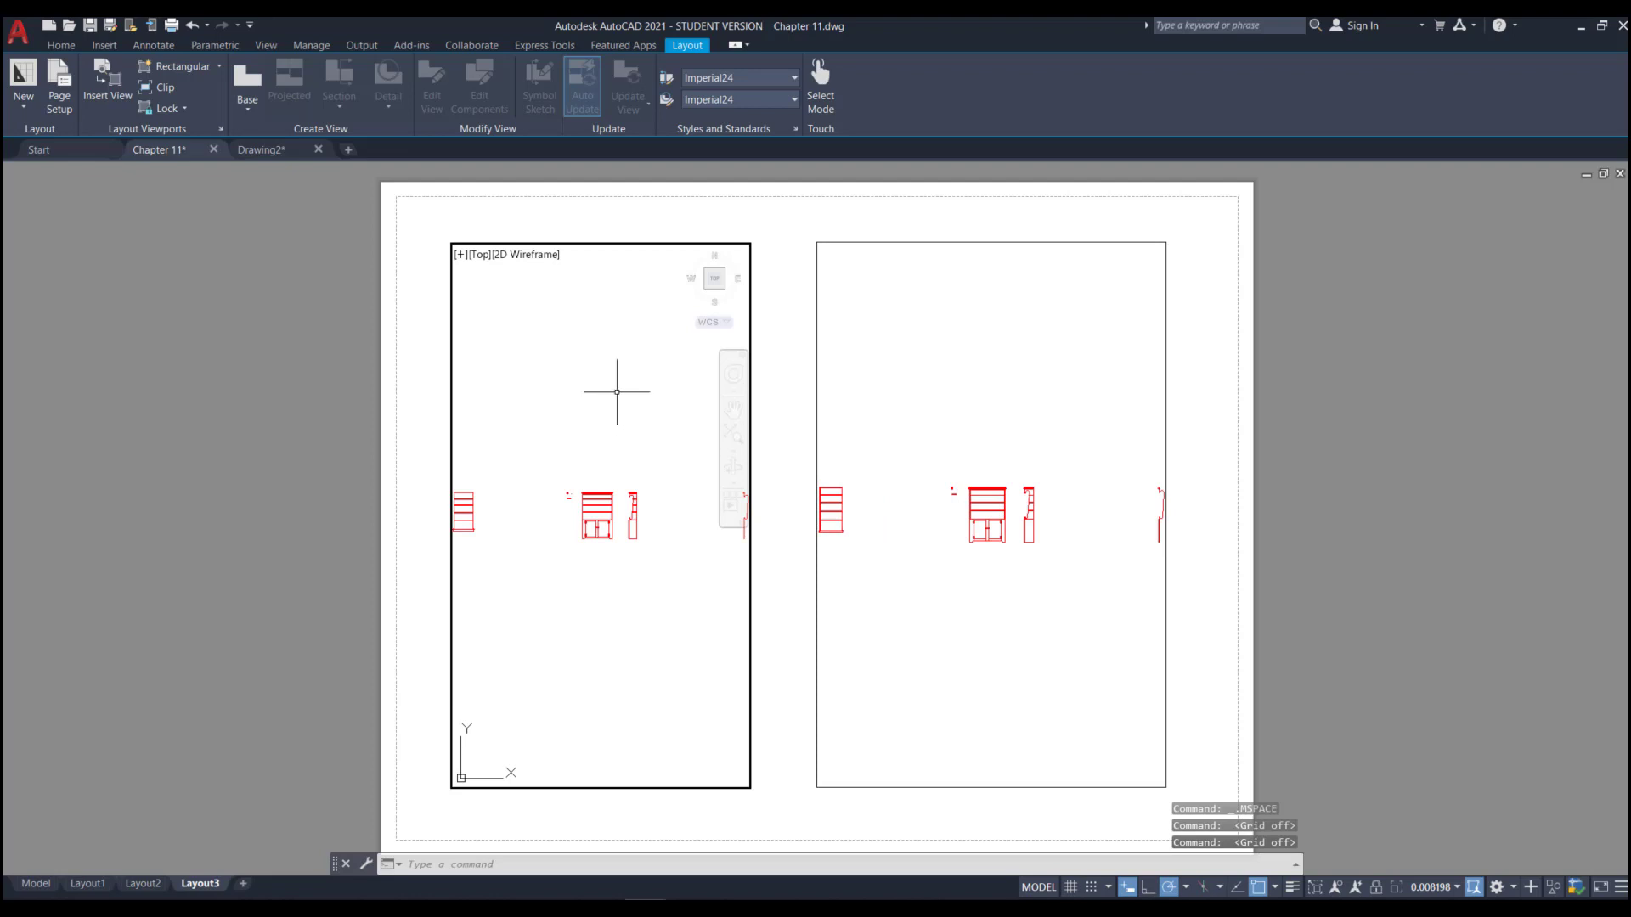
scroll(564, 492, up, 8)
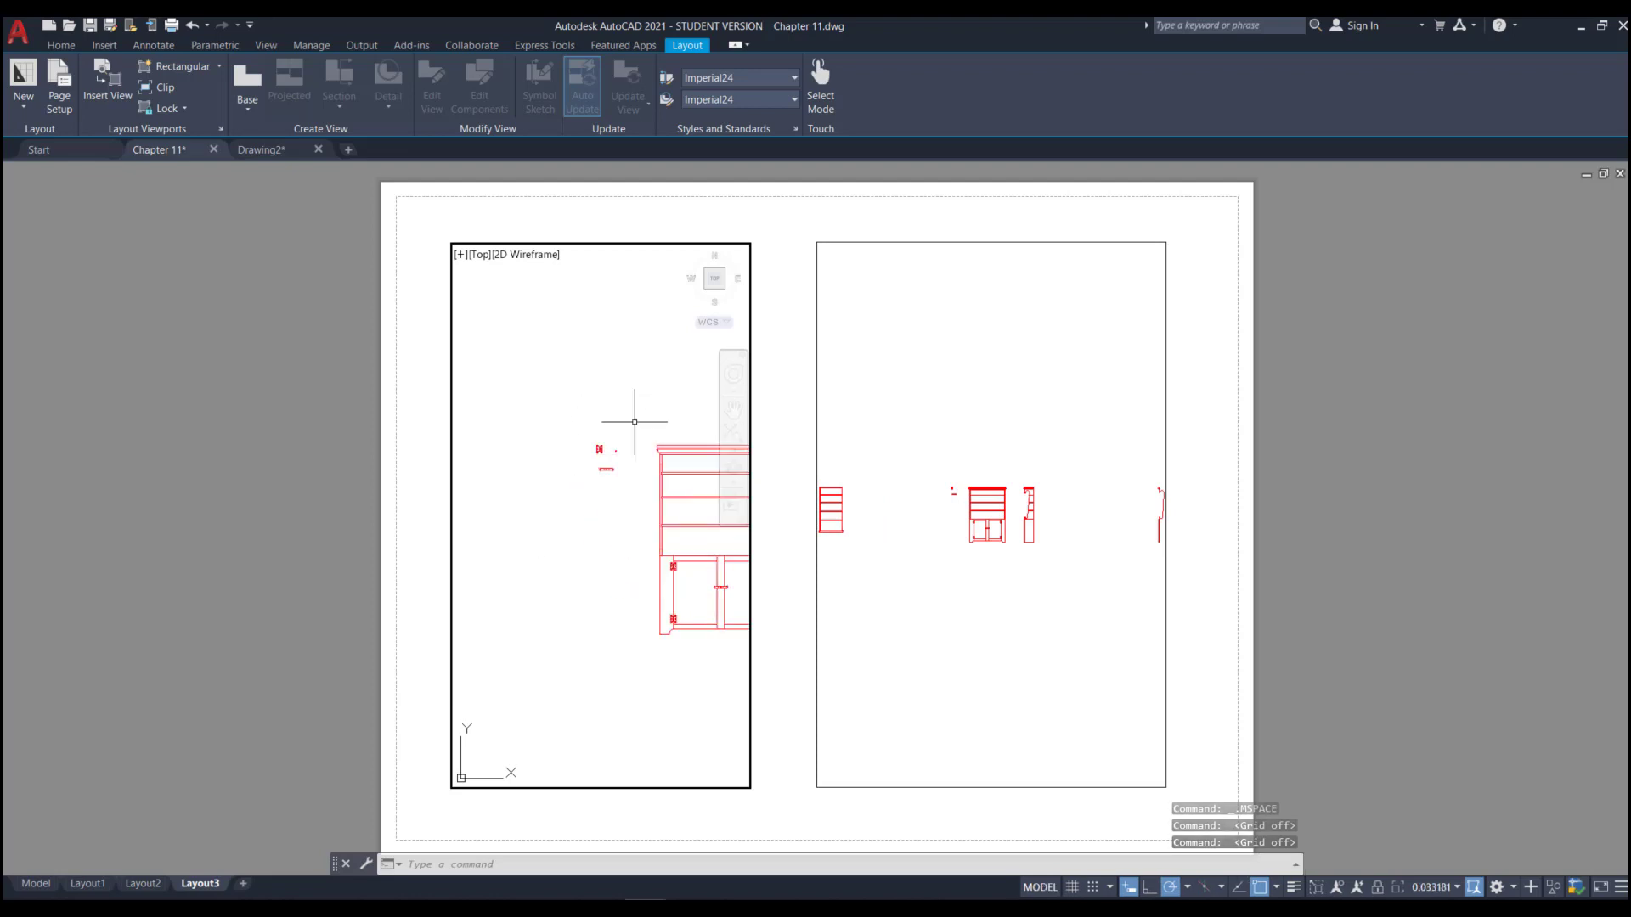
scroll(578, 450, up, 10)
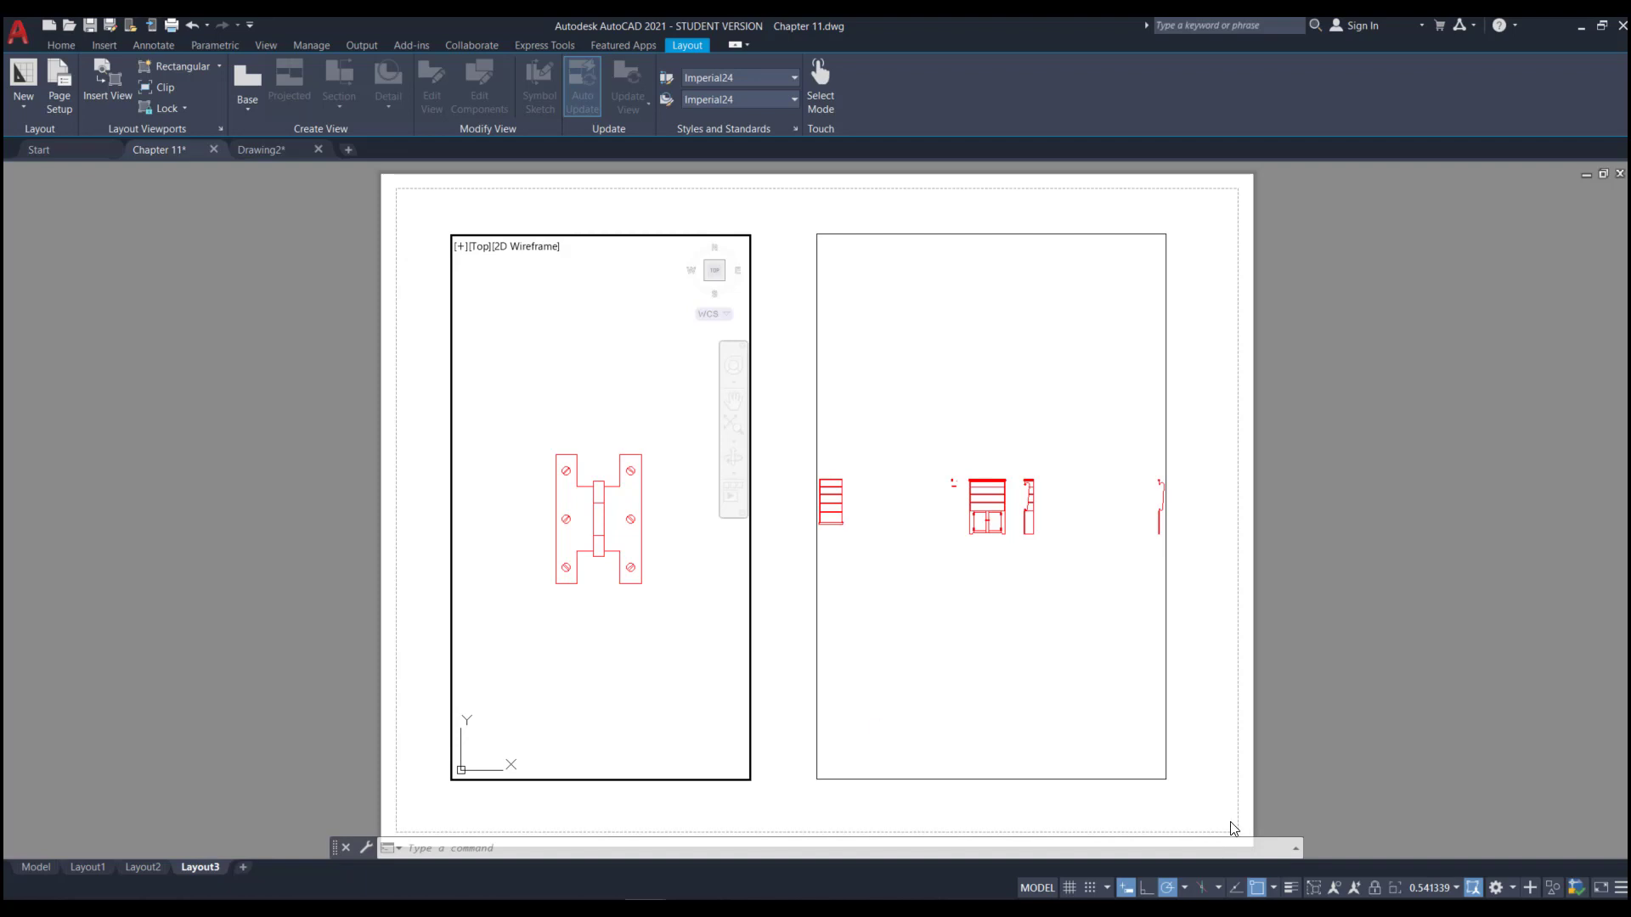
click(1449, 891)
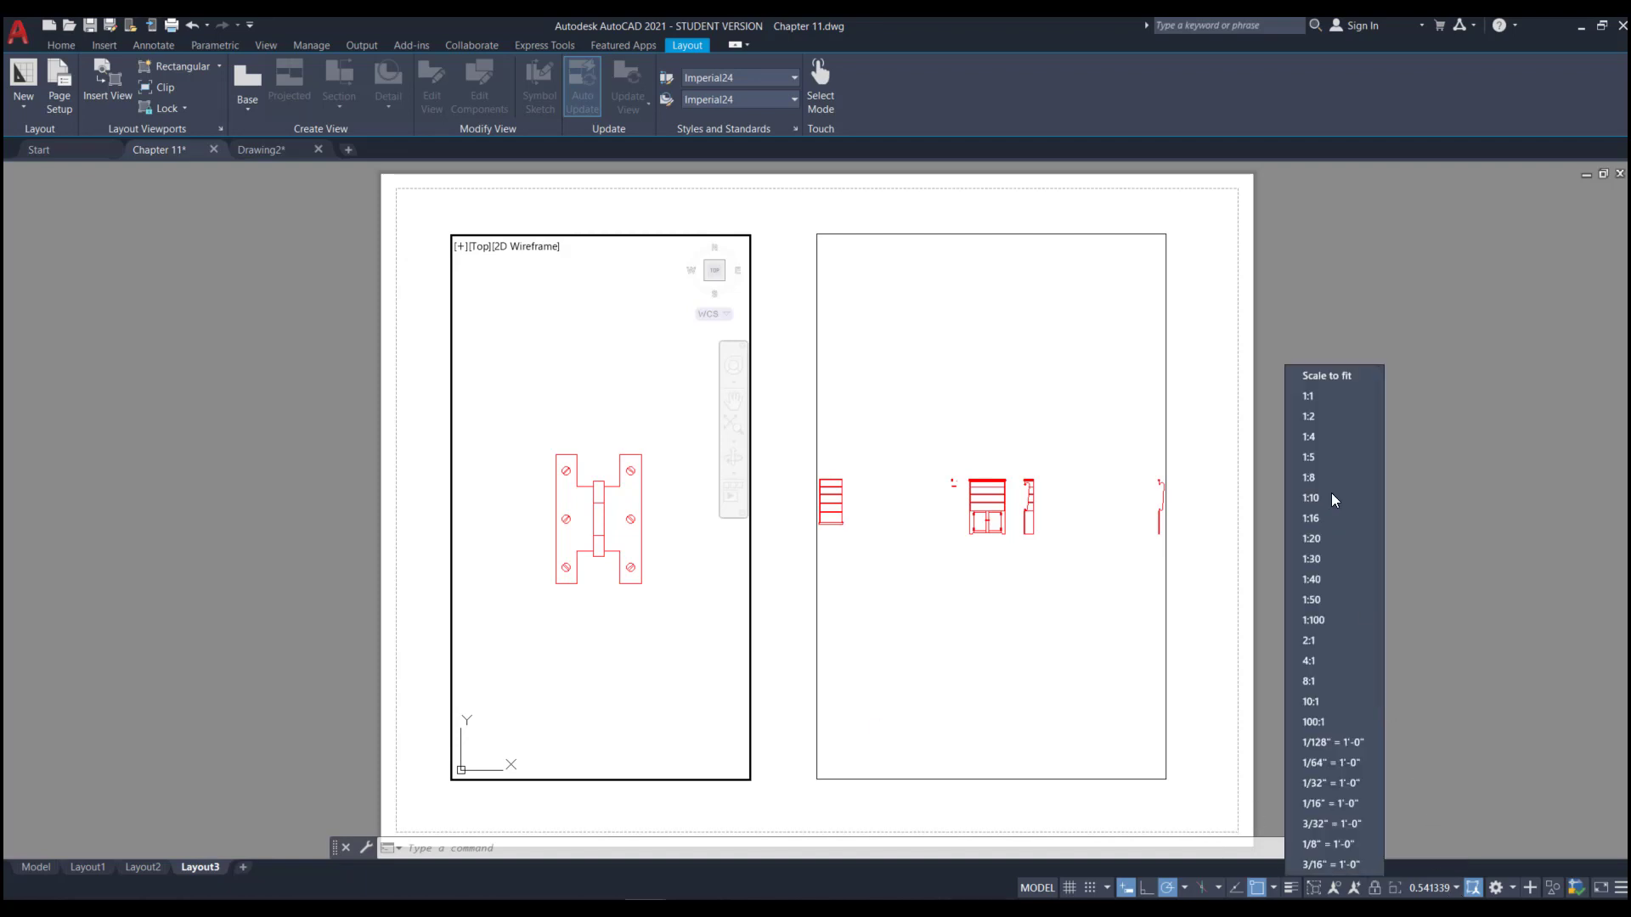
click(1333, 404)
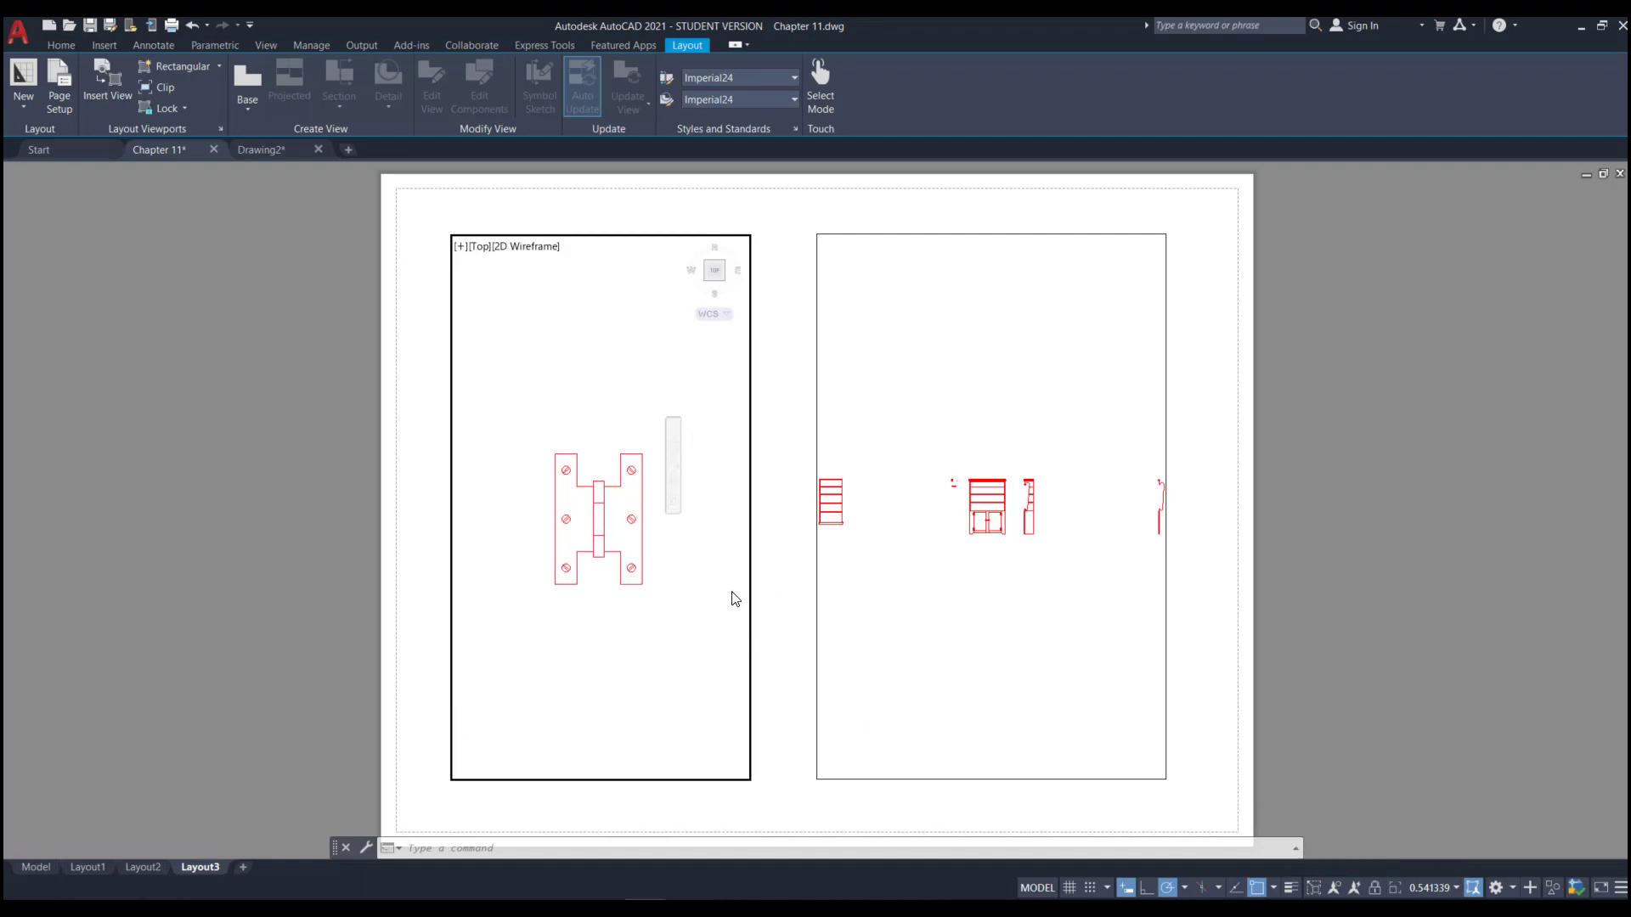
- Frame the single screw in the right viewport of Layout3 and set that viewport's scale to 4:1
click(1078, 613)
scroll(963, 502, up, 20)
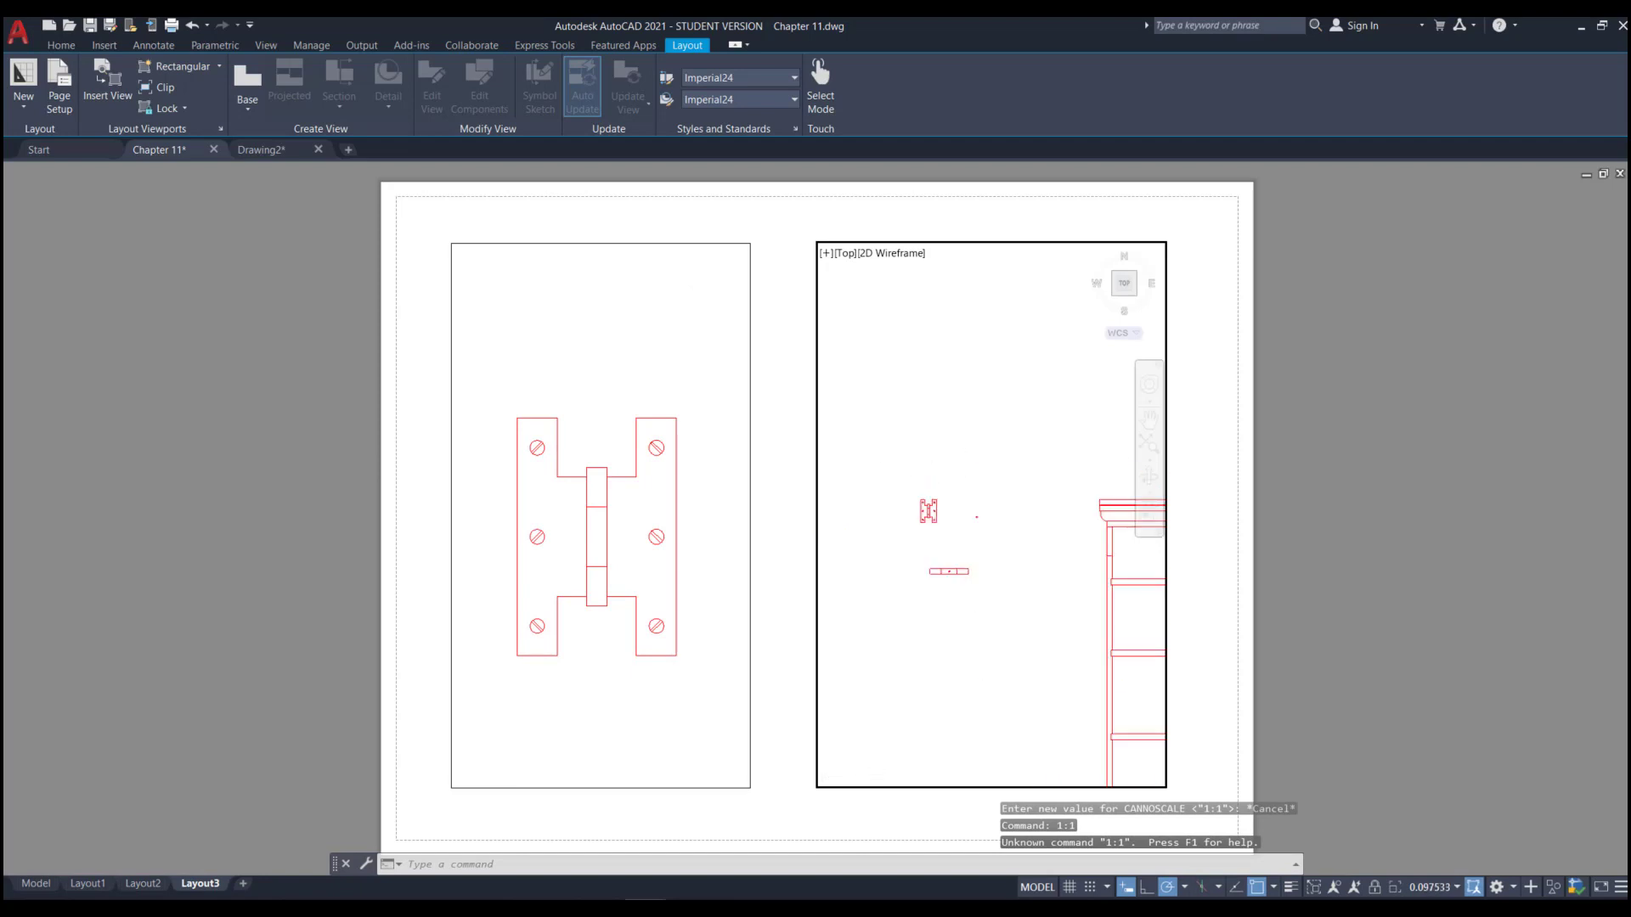
scroll(919, 484, up, 2)
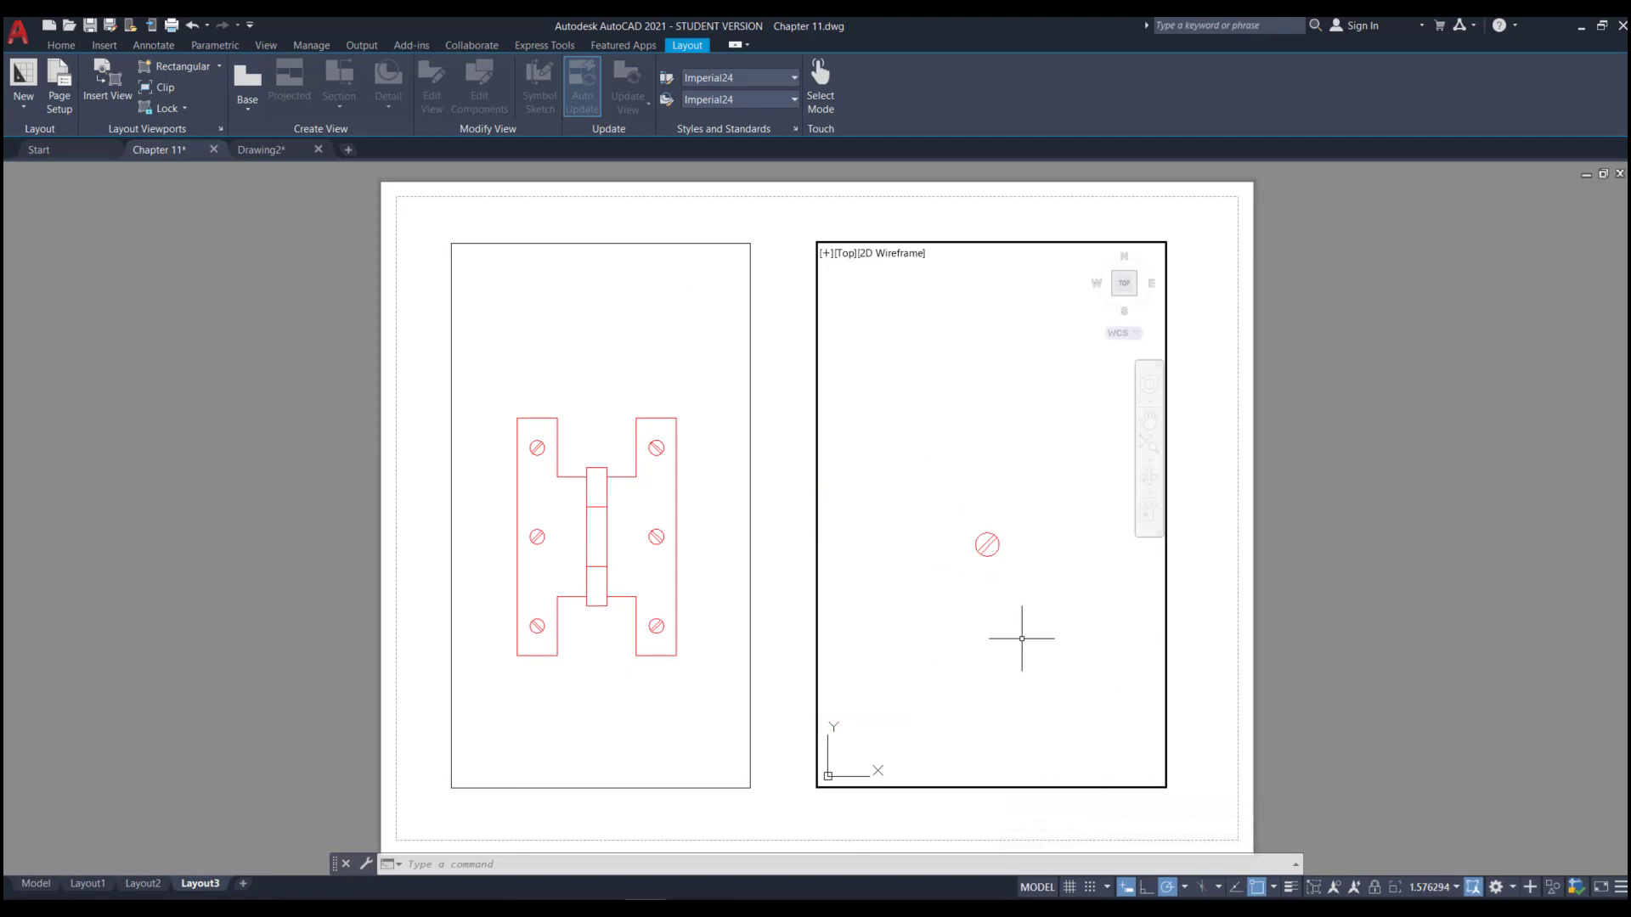
click(1437, 887)
scroll(1331, 510, down, 2)
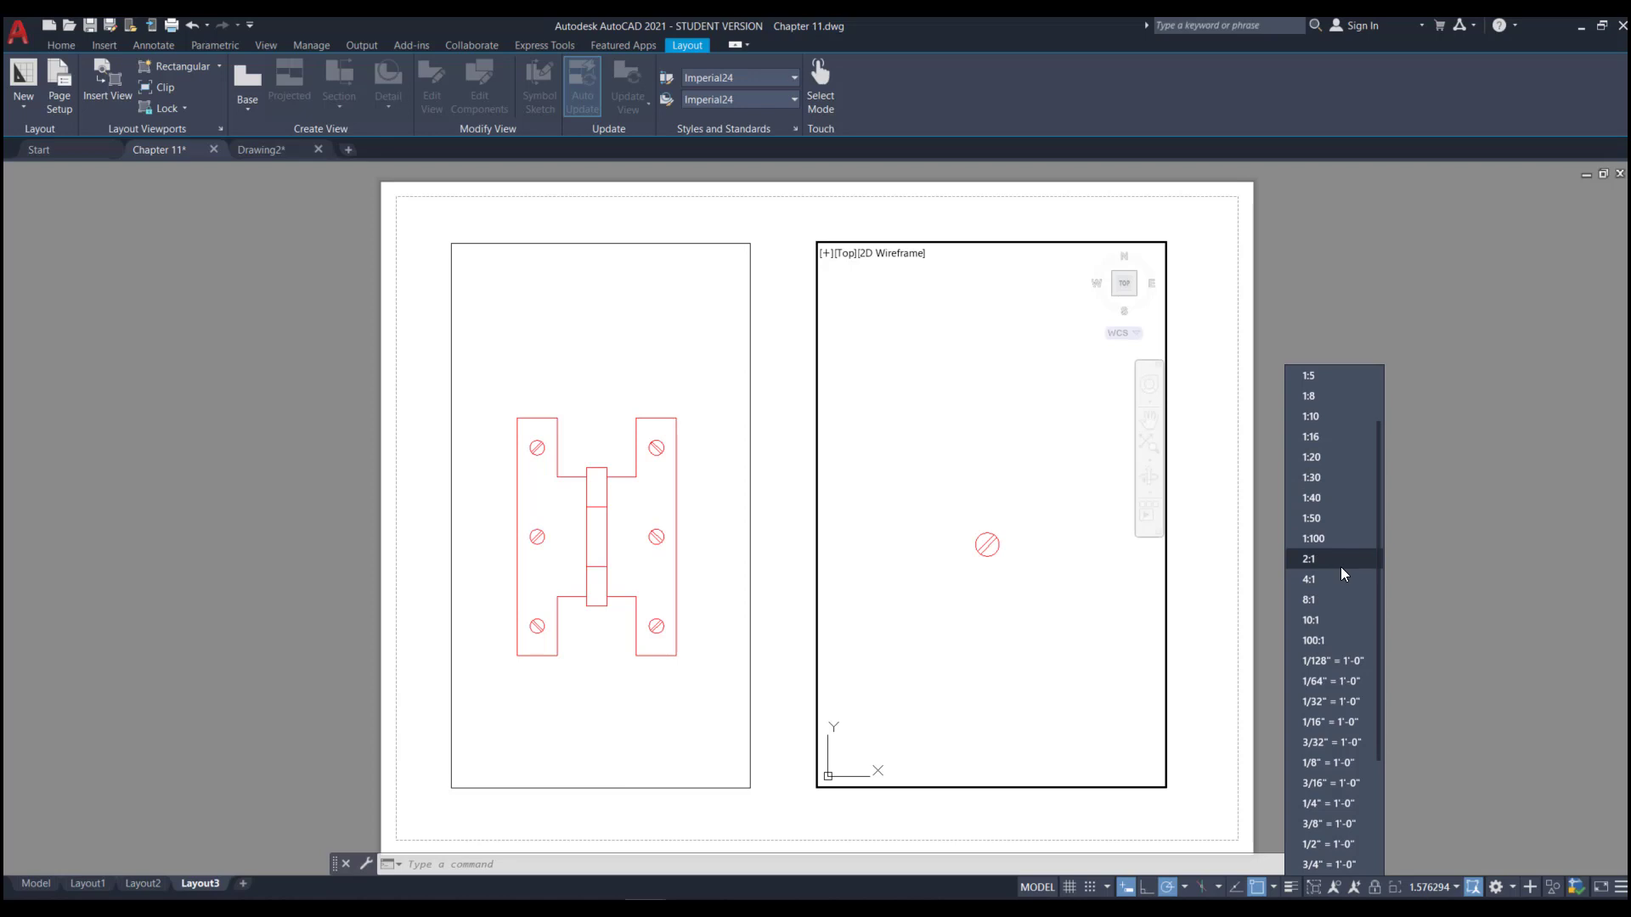
scroll(1341, 568, down, 4)
scroll(1342, 568, up, 3)
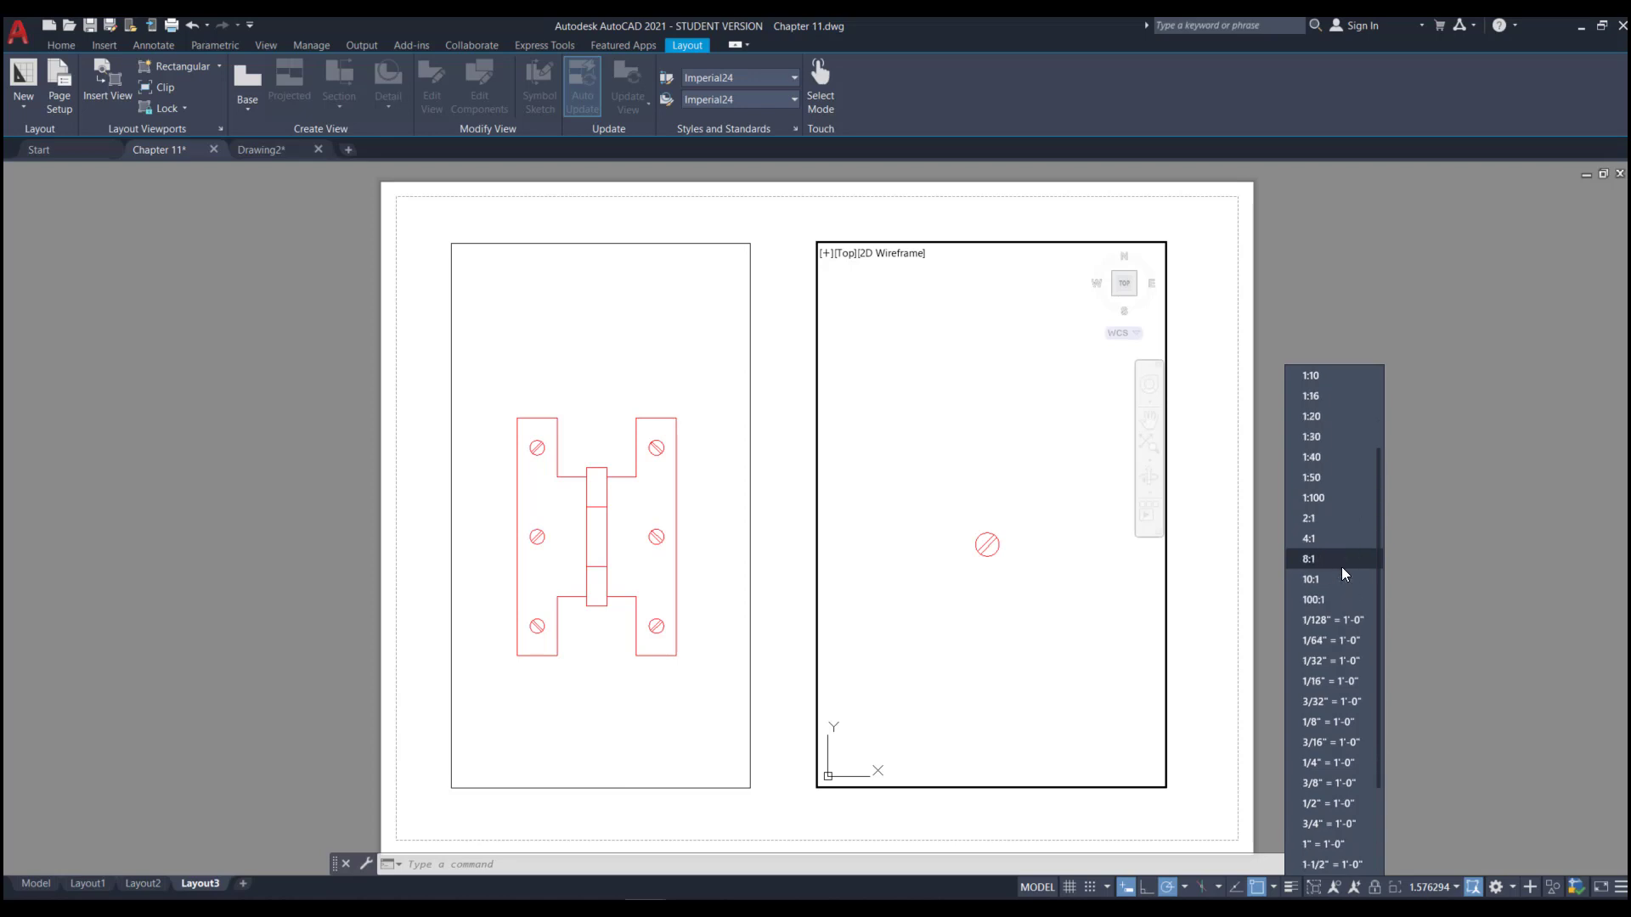
click(1339, 540)
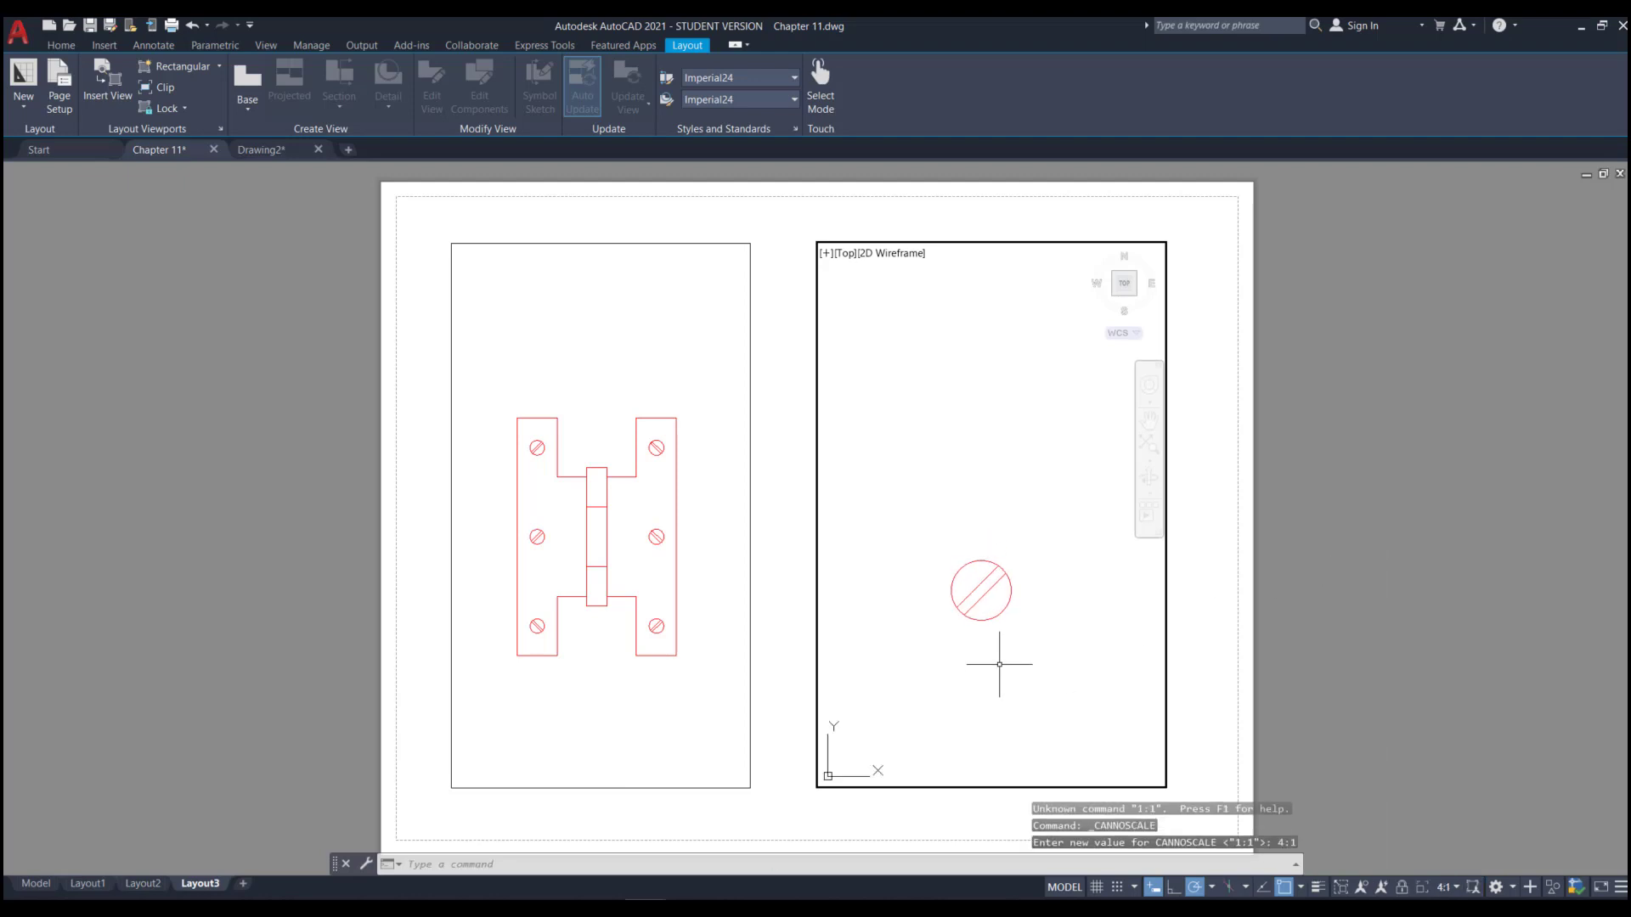
- Center the screw in the right viewport of Layout3 and check the hinge and screw exercise slide in PowerPoint
middle_drag(1031, 664, 1048, 578)
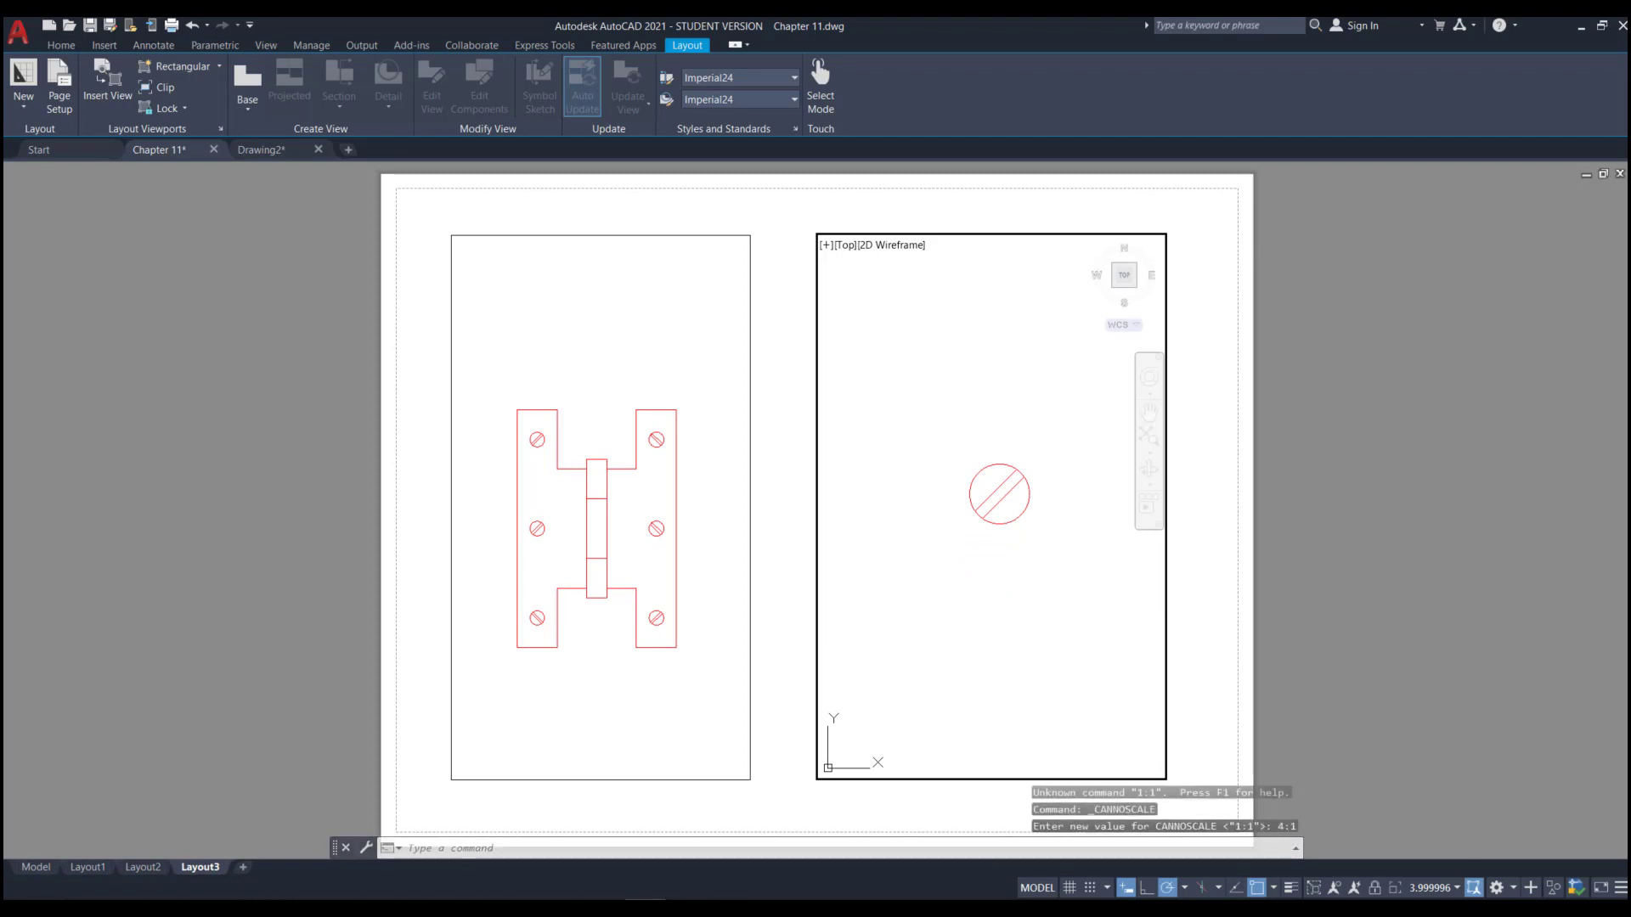
drag(1045, 908, 933, 202)
click(1076, 189)
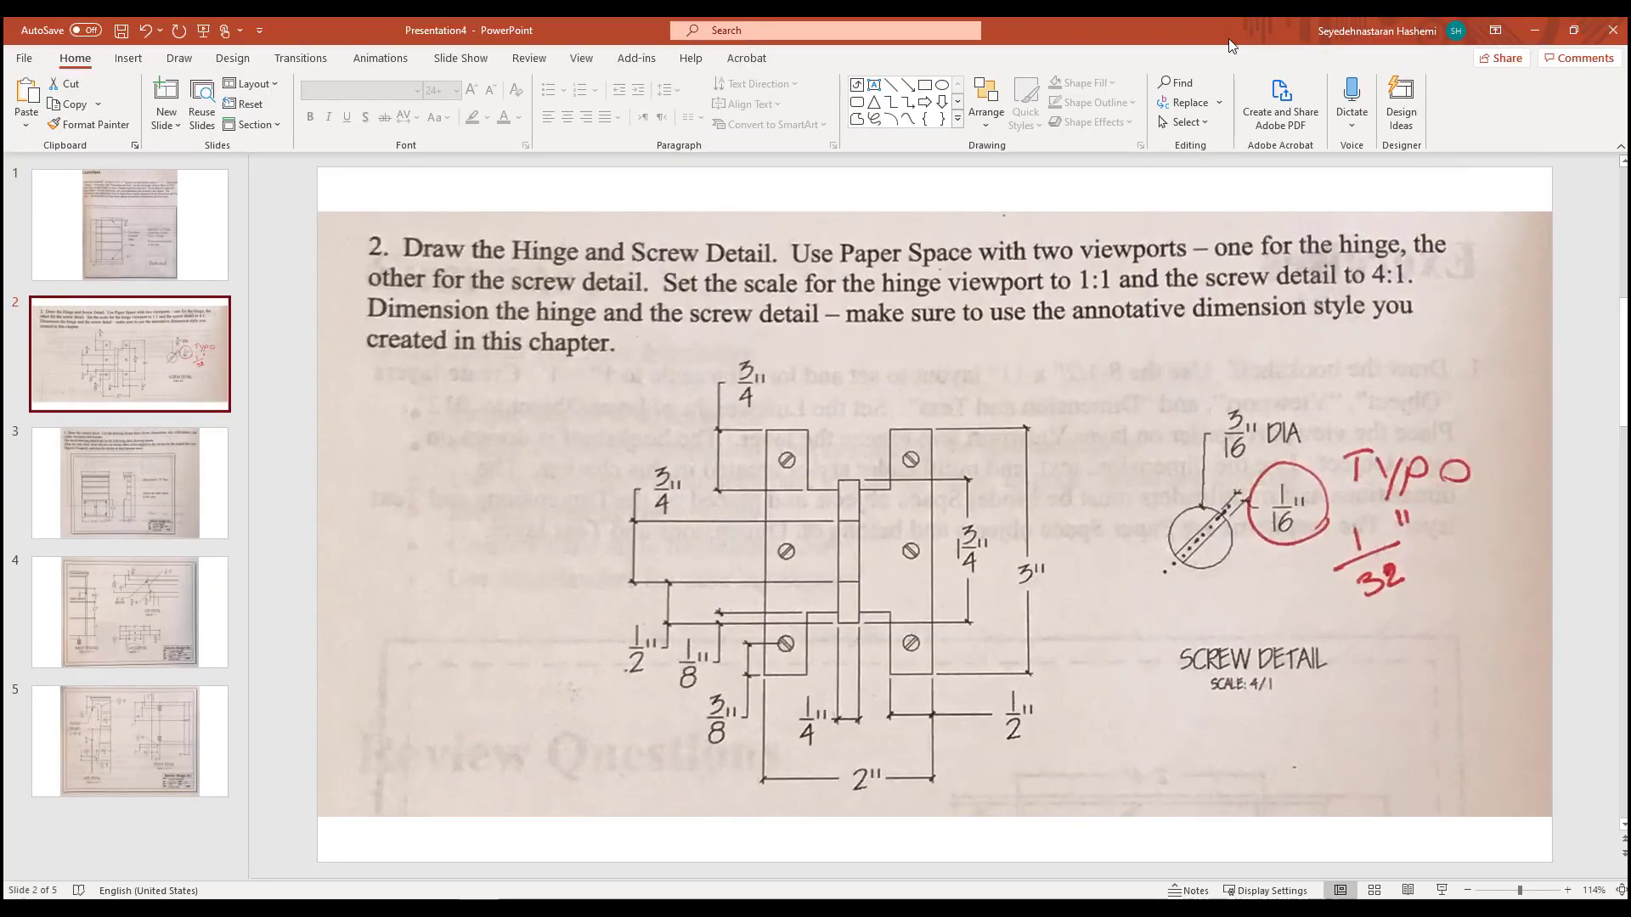
click(1534, 30)
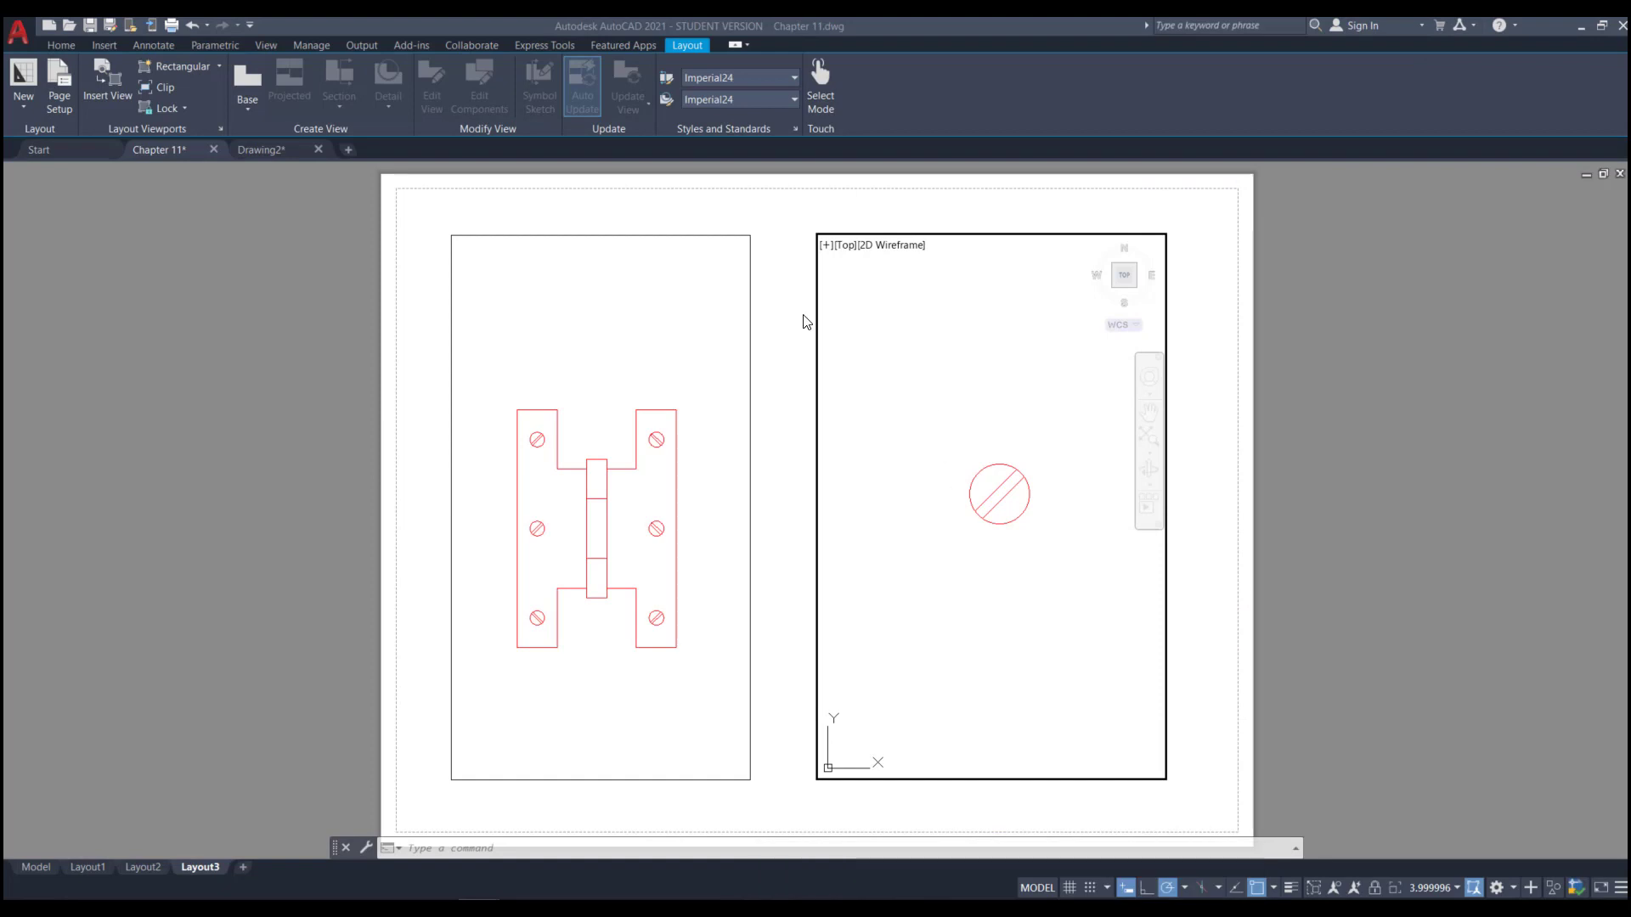
- Add and open a fourth layout in the Chapter 11 drawing, and display the country hutch exercise slide in PowerPoint
click(243, 867)
click(259, 866)
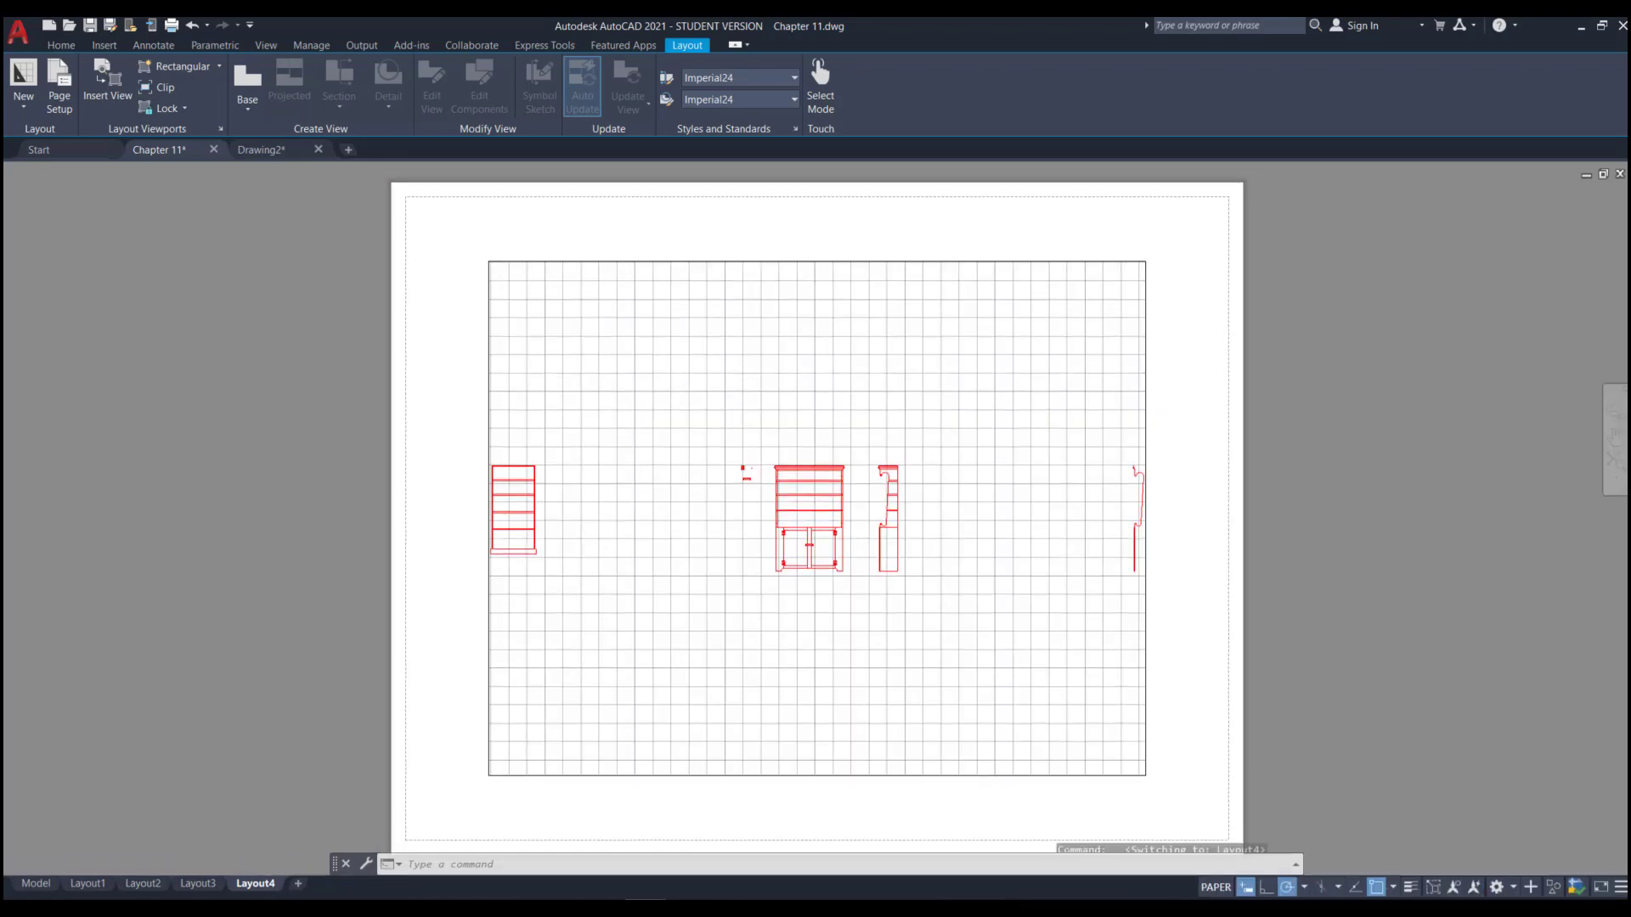
drag(1102, 900, 899, 251)
click(1036, 252)
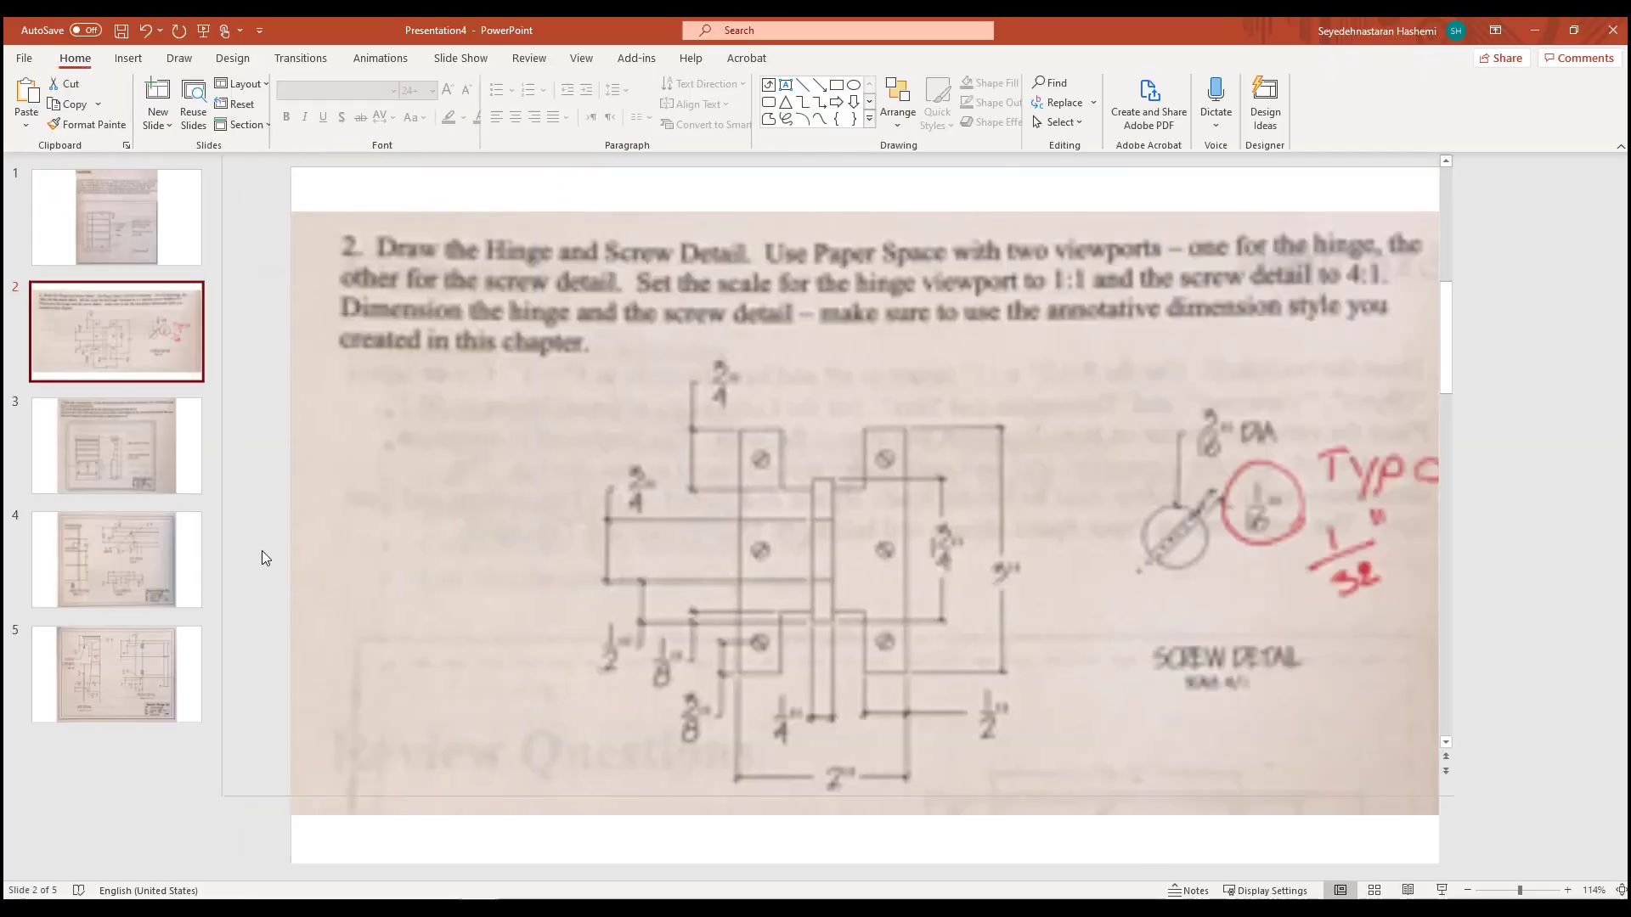
click(156, 474)
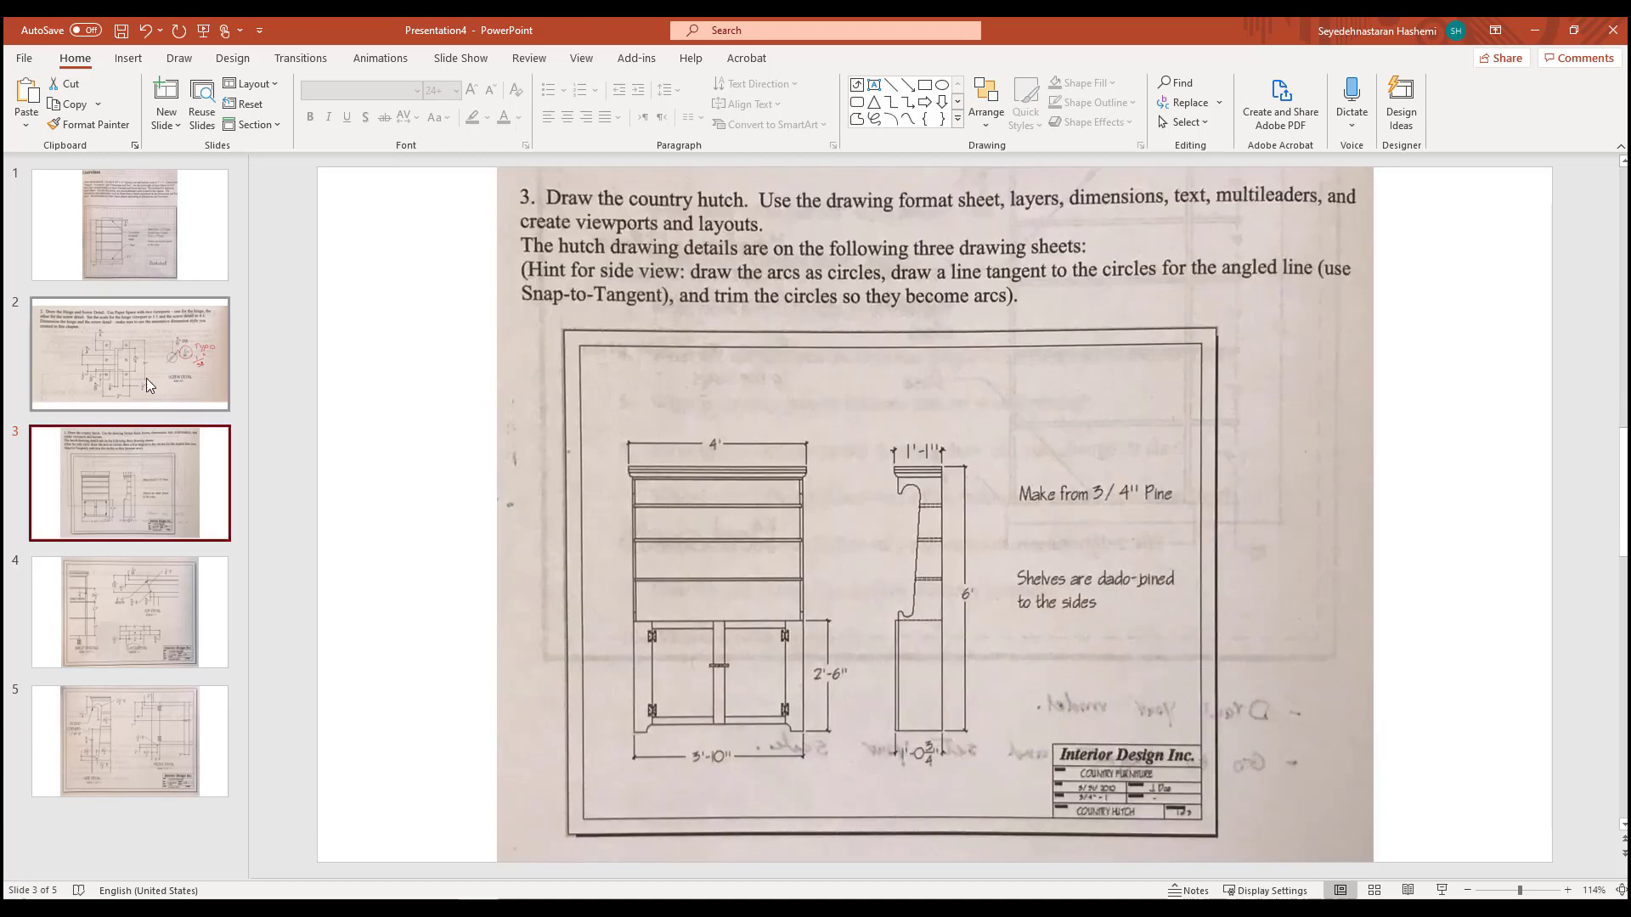
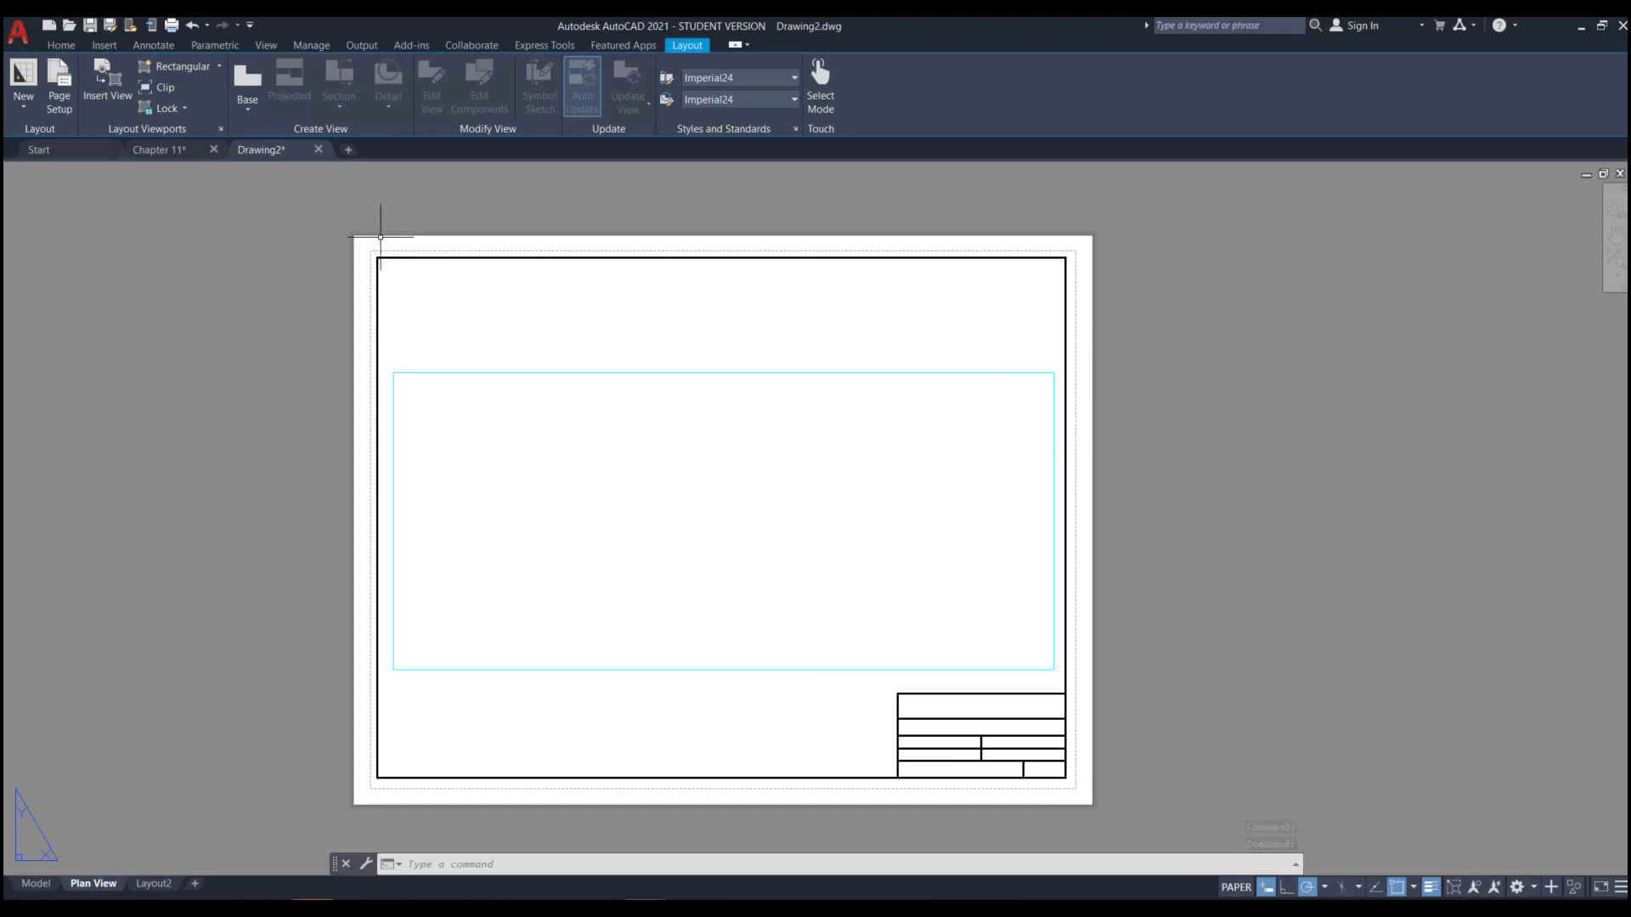
- Copy the border, title block and viewport from the Plan View layout of Drawing2
click(338, 200)
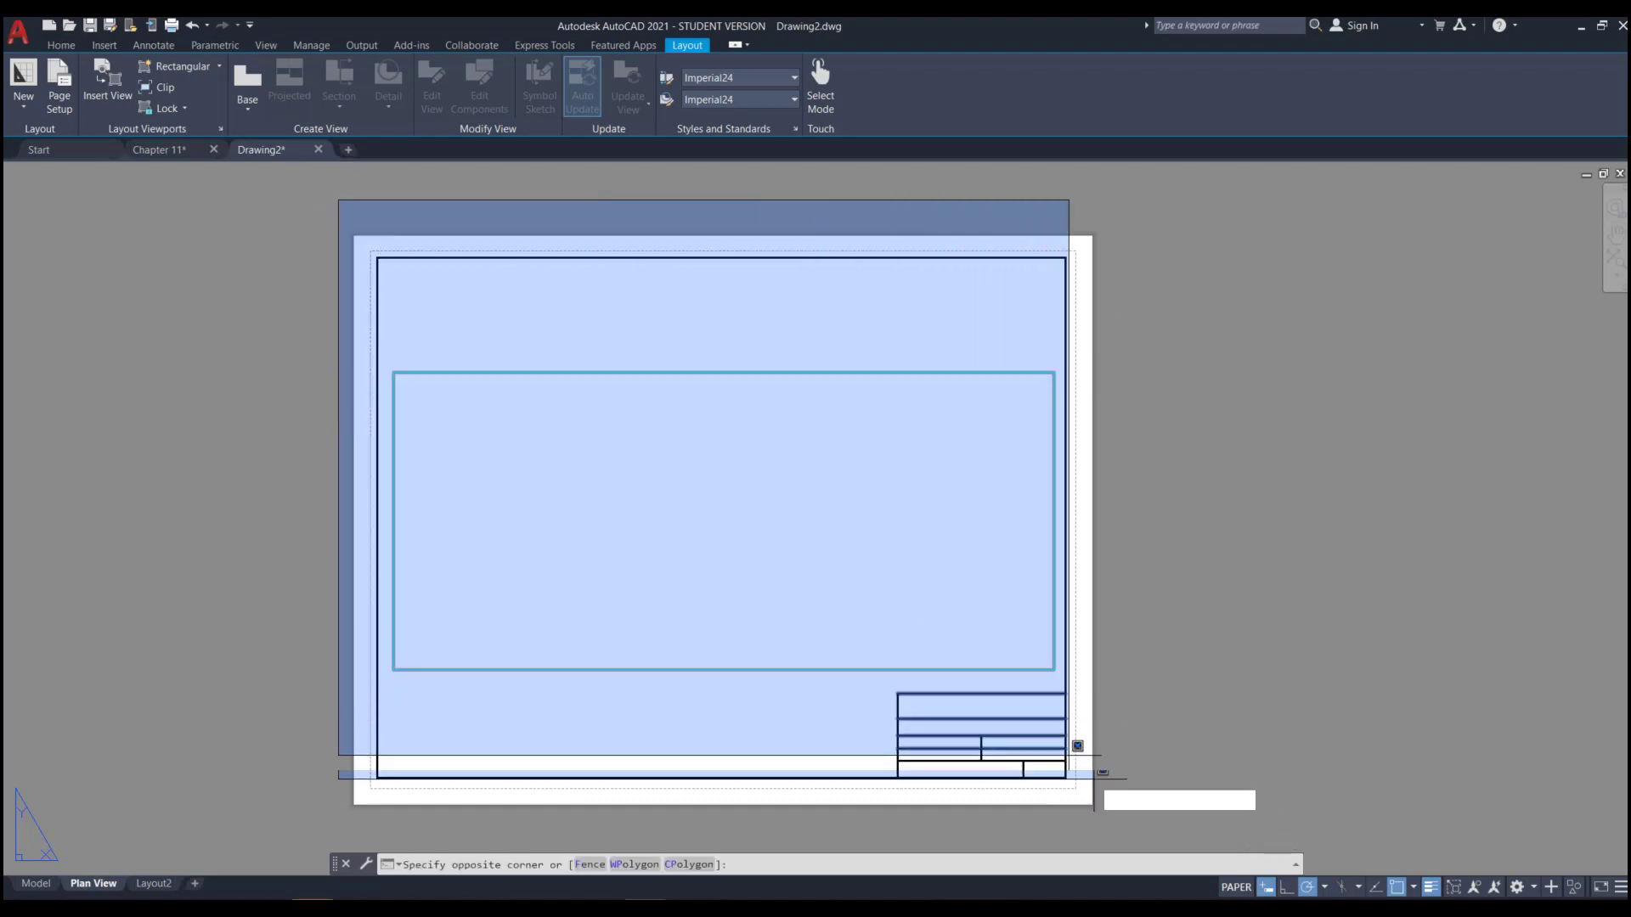
click(1105, 813)
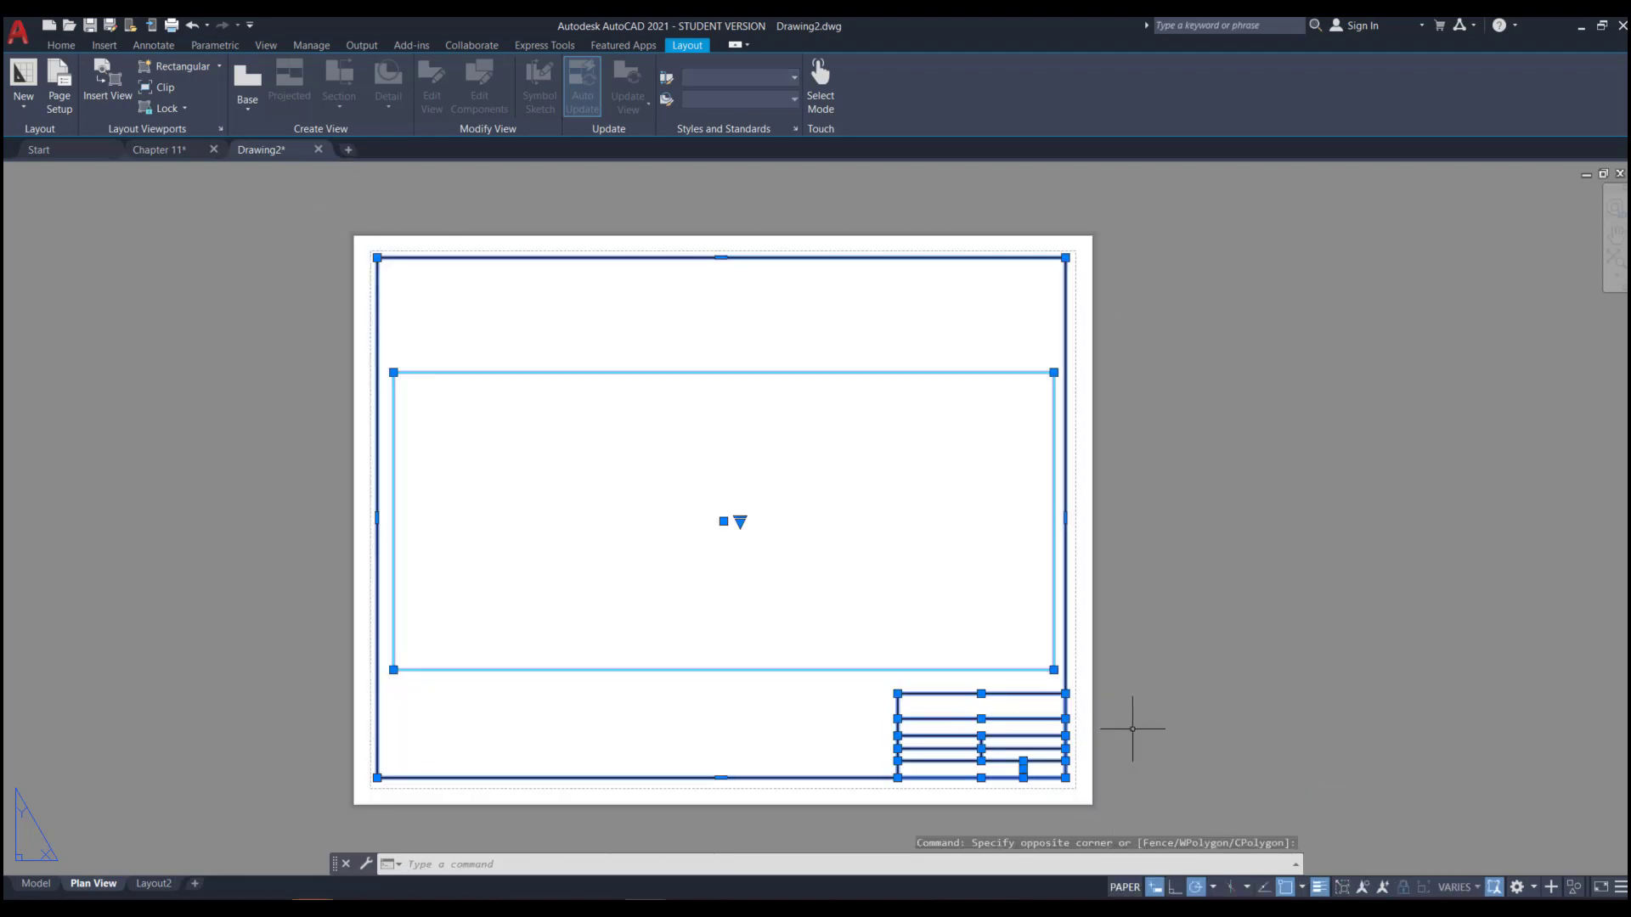
key(ctrl+c)
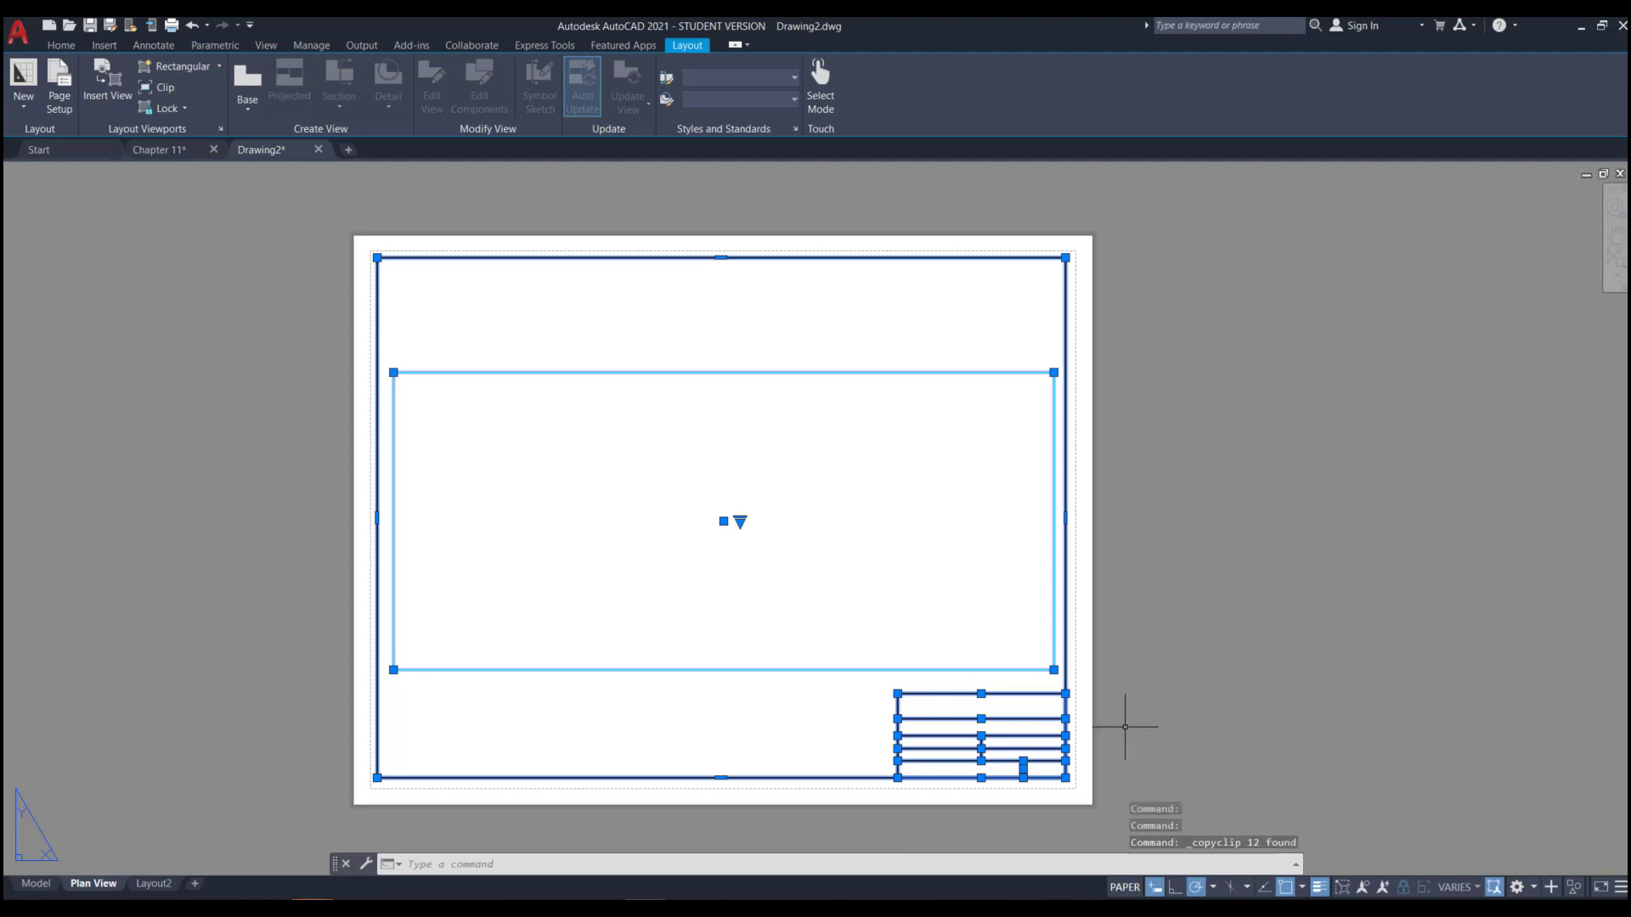
- Delete the default viewport from Layout4 in the Chapter 11 drawing
click(170, 150)
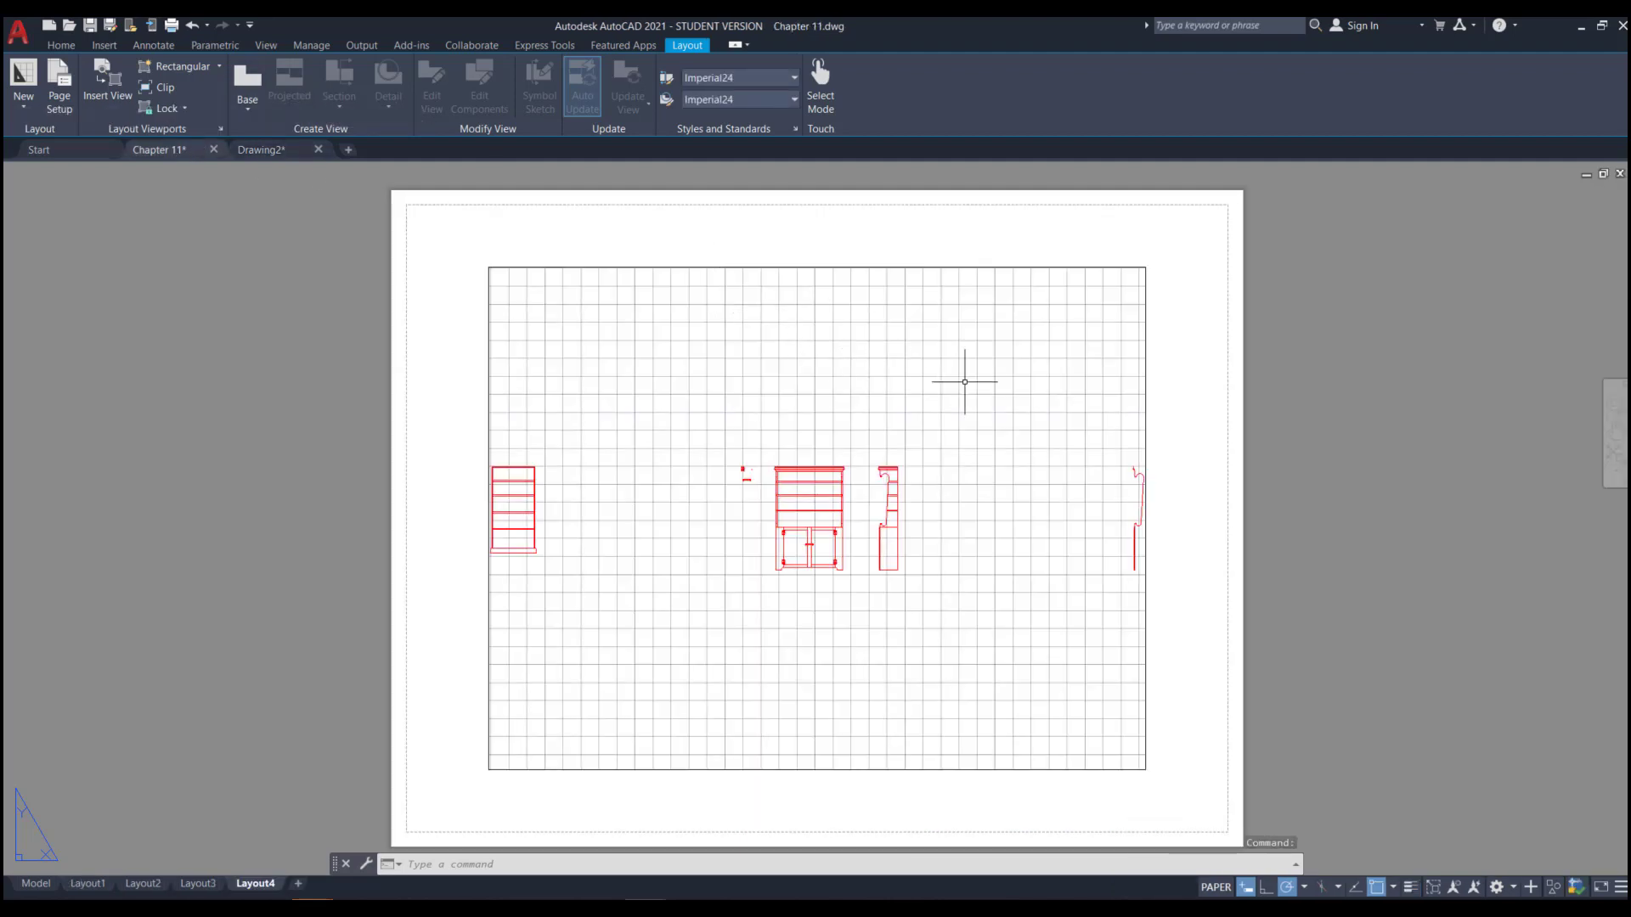
click(1151, 254)
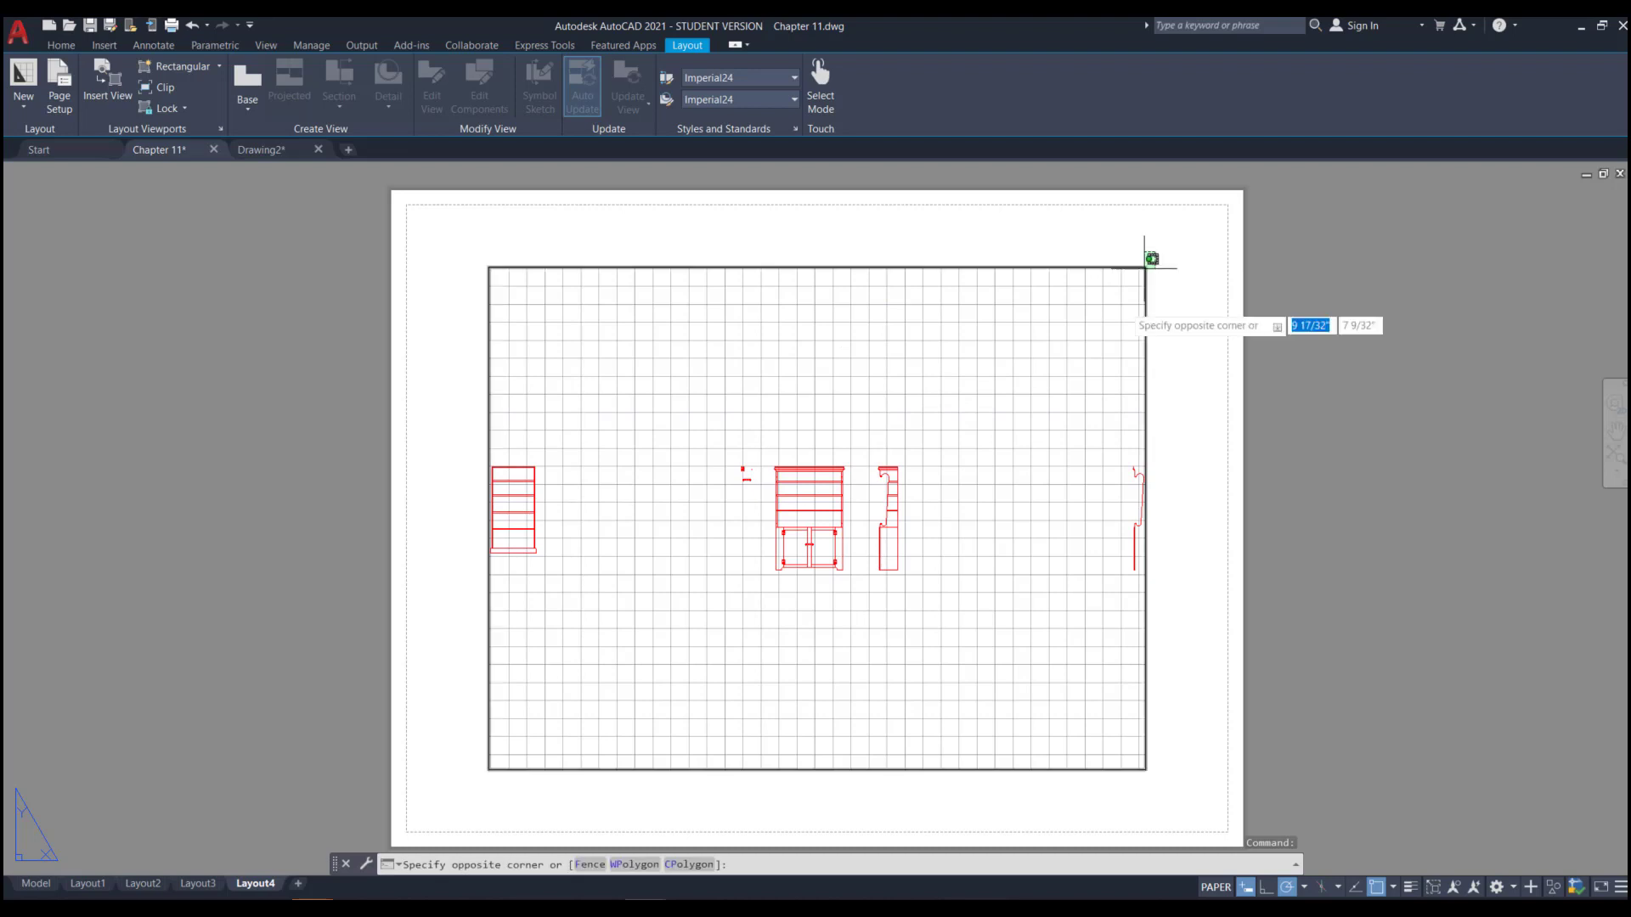
click(1106, 323)
key(Delete)
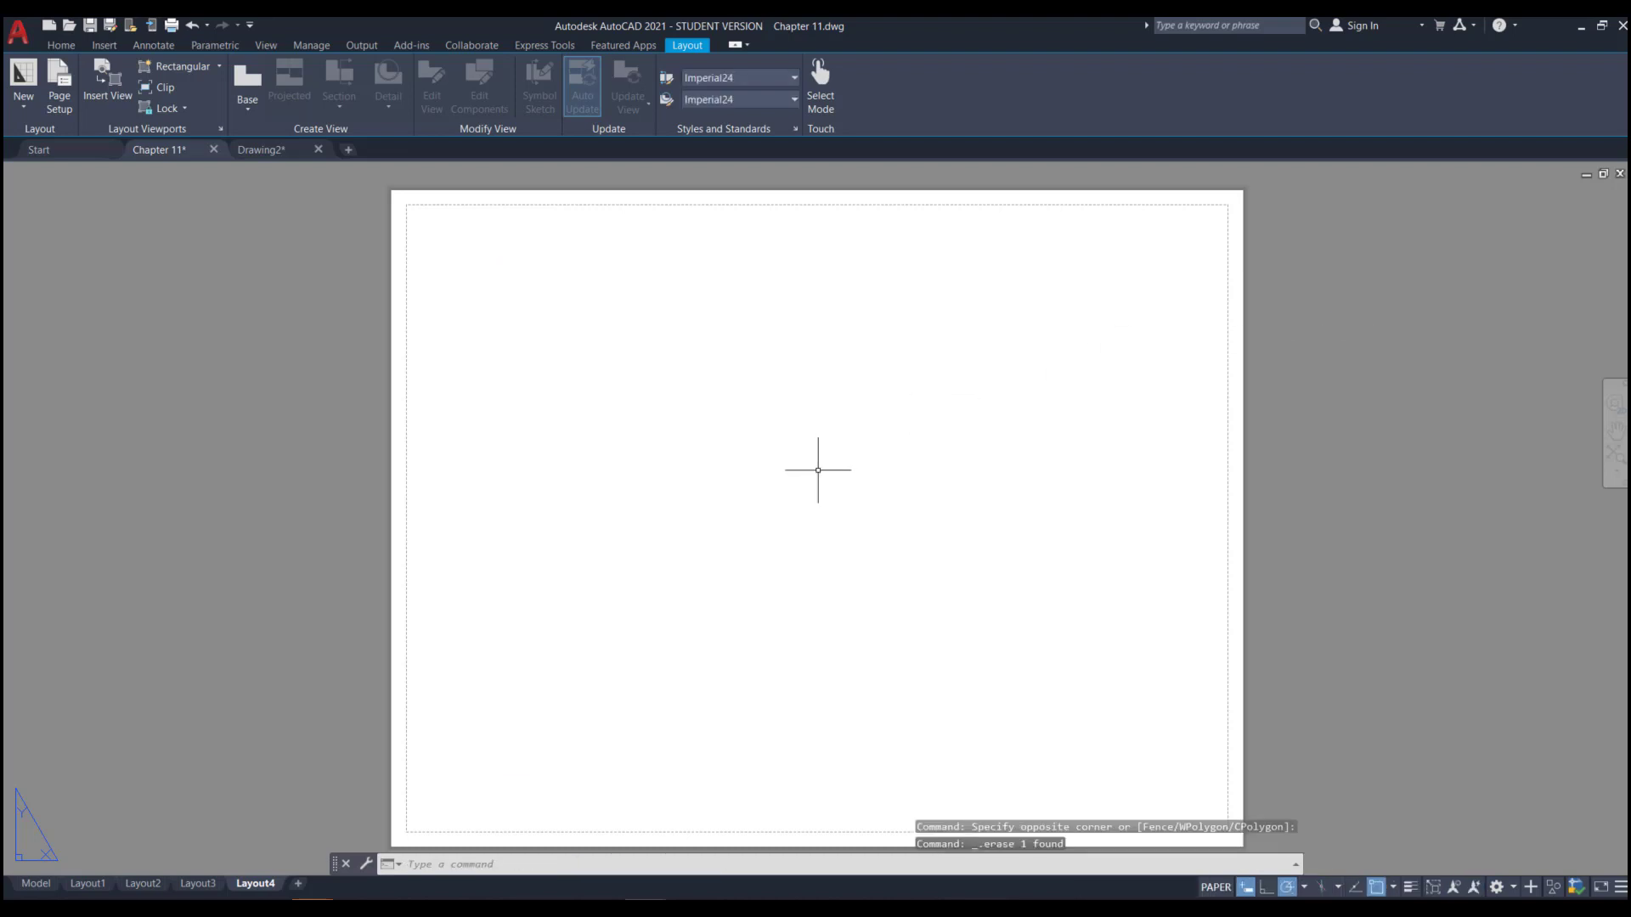
- Paste the copied border, title block and viewport onto Layout4, placing the border just inside the sheet's printable margin
key(ctrl+v)
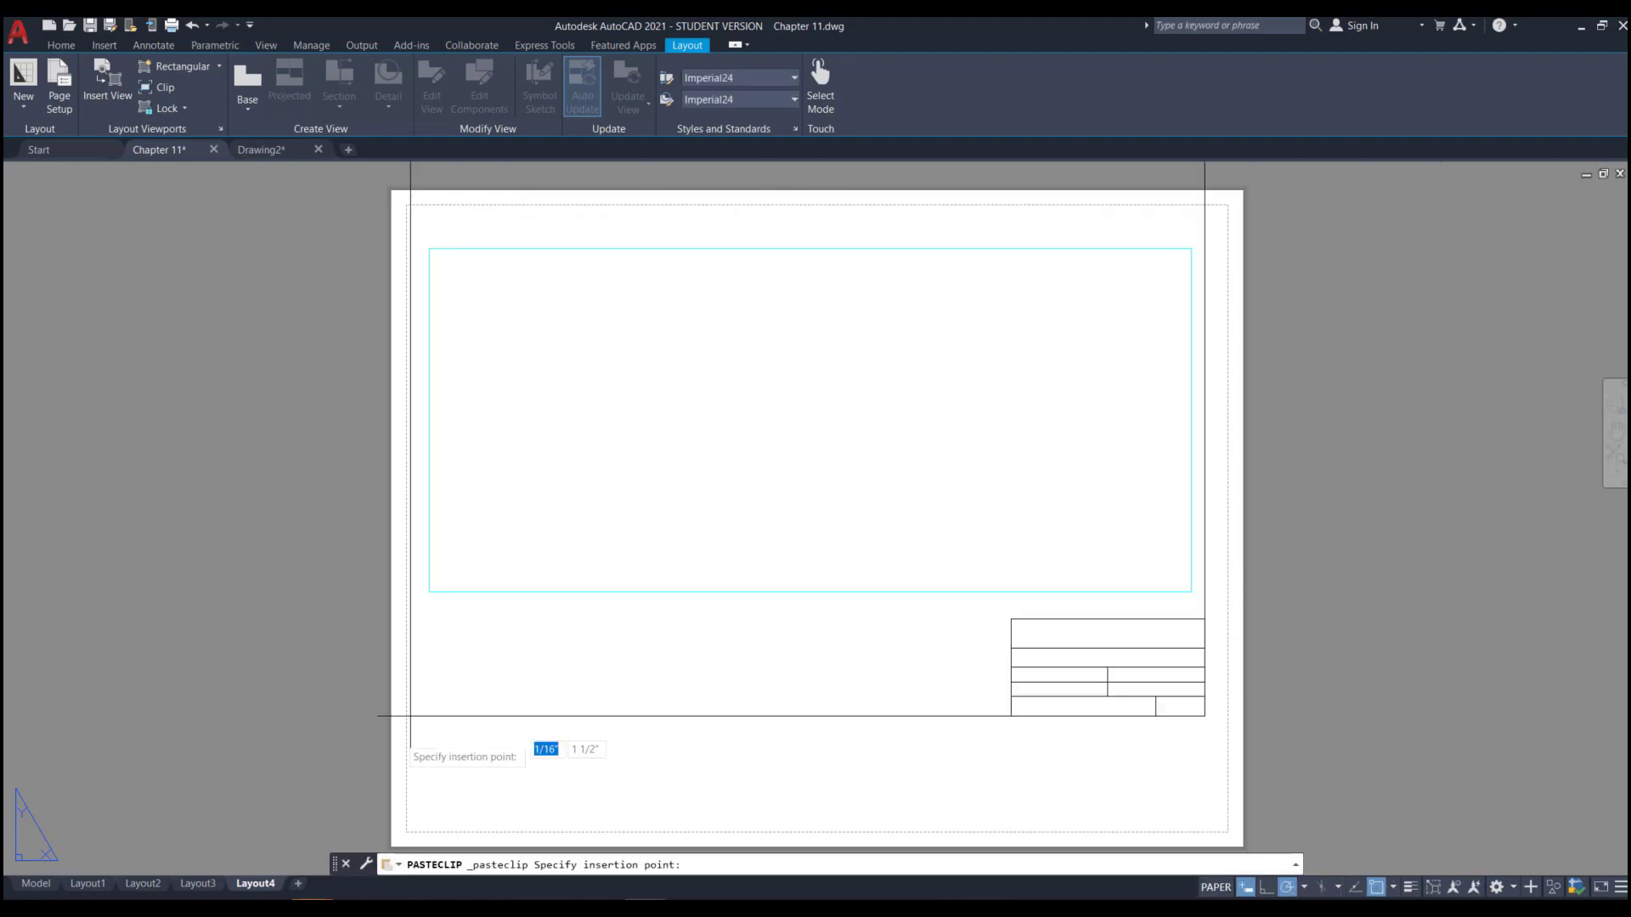
click(420, 820)
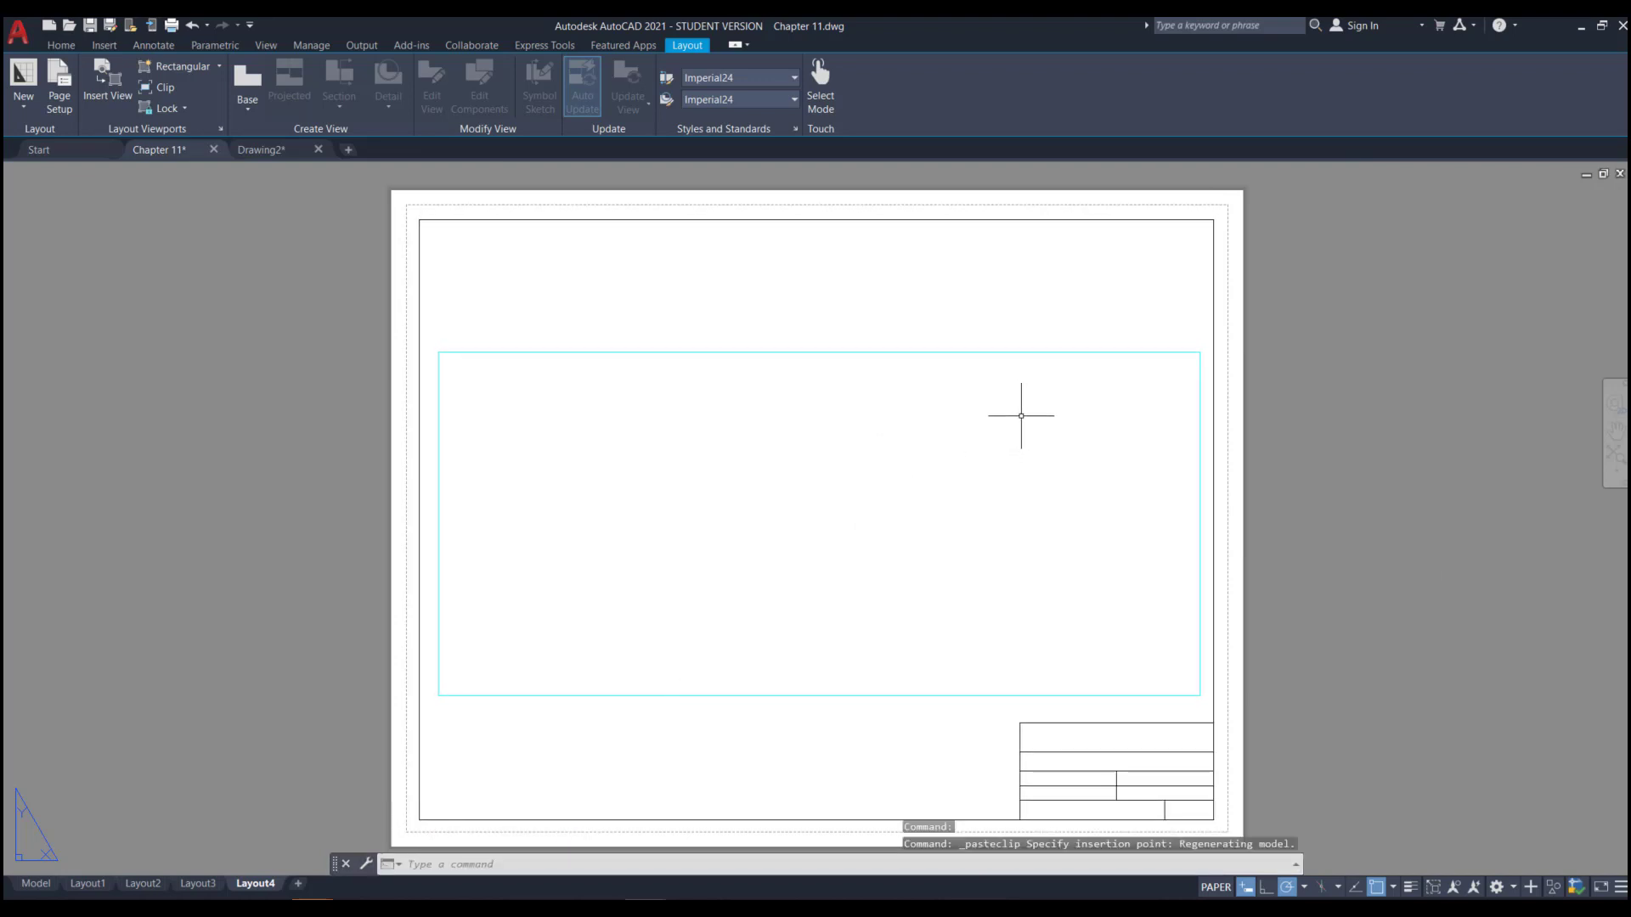
click(960, 352)
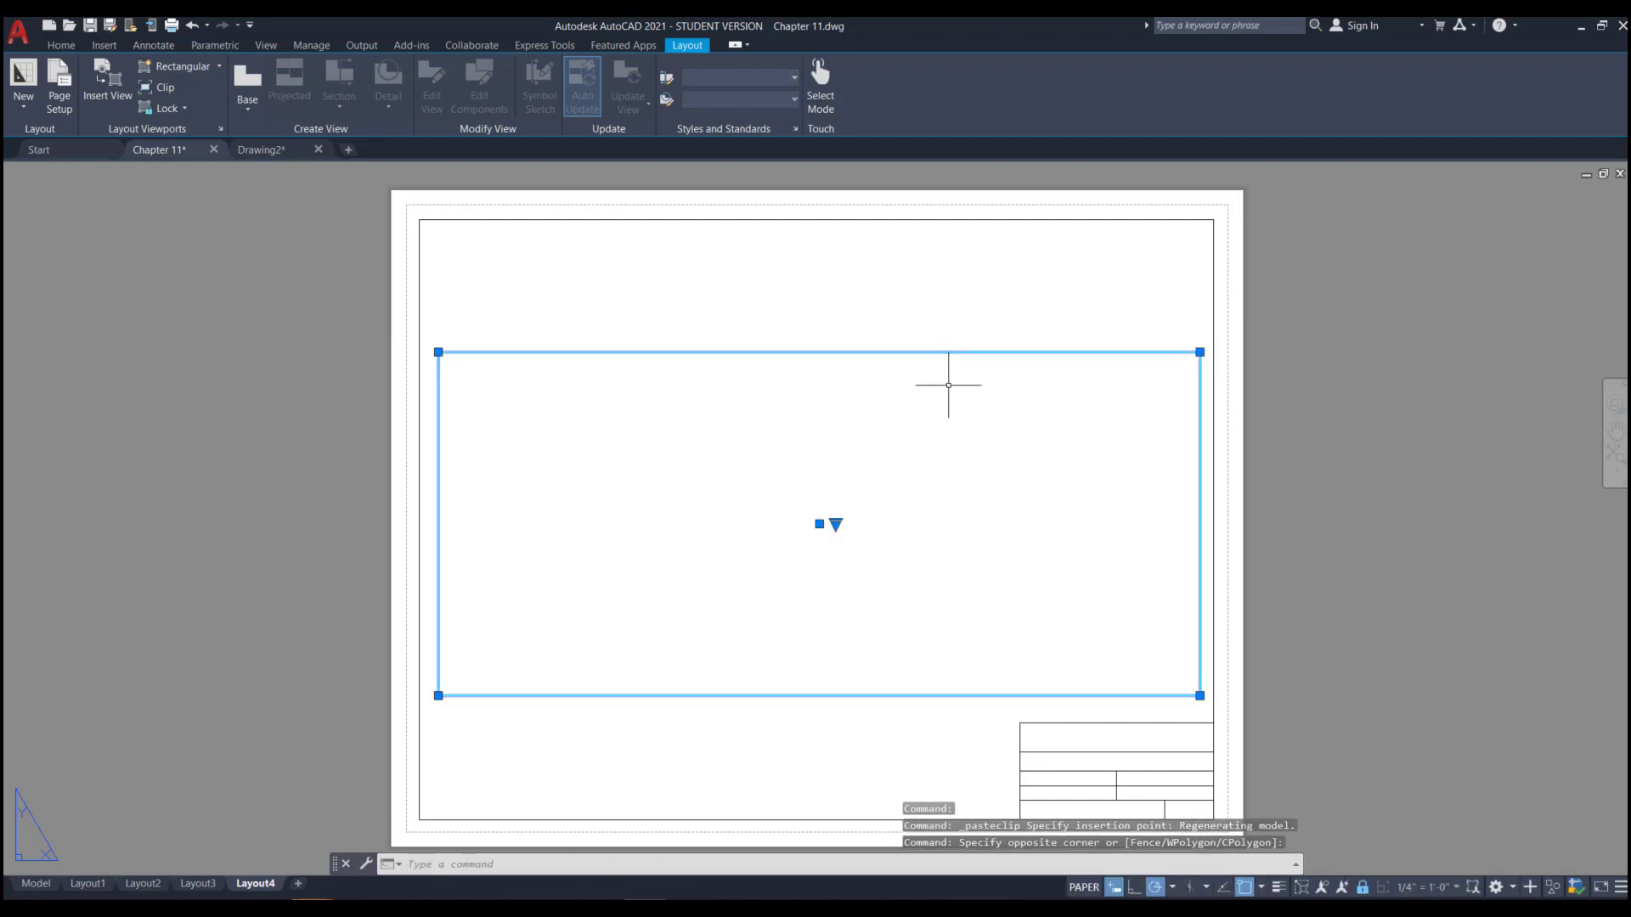
key(Escape)
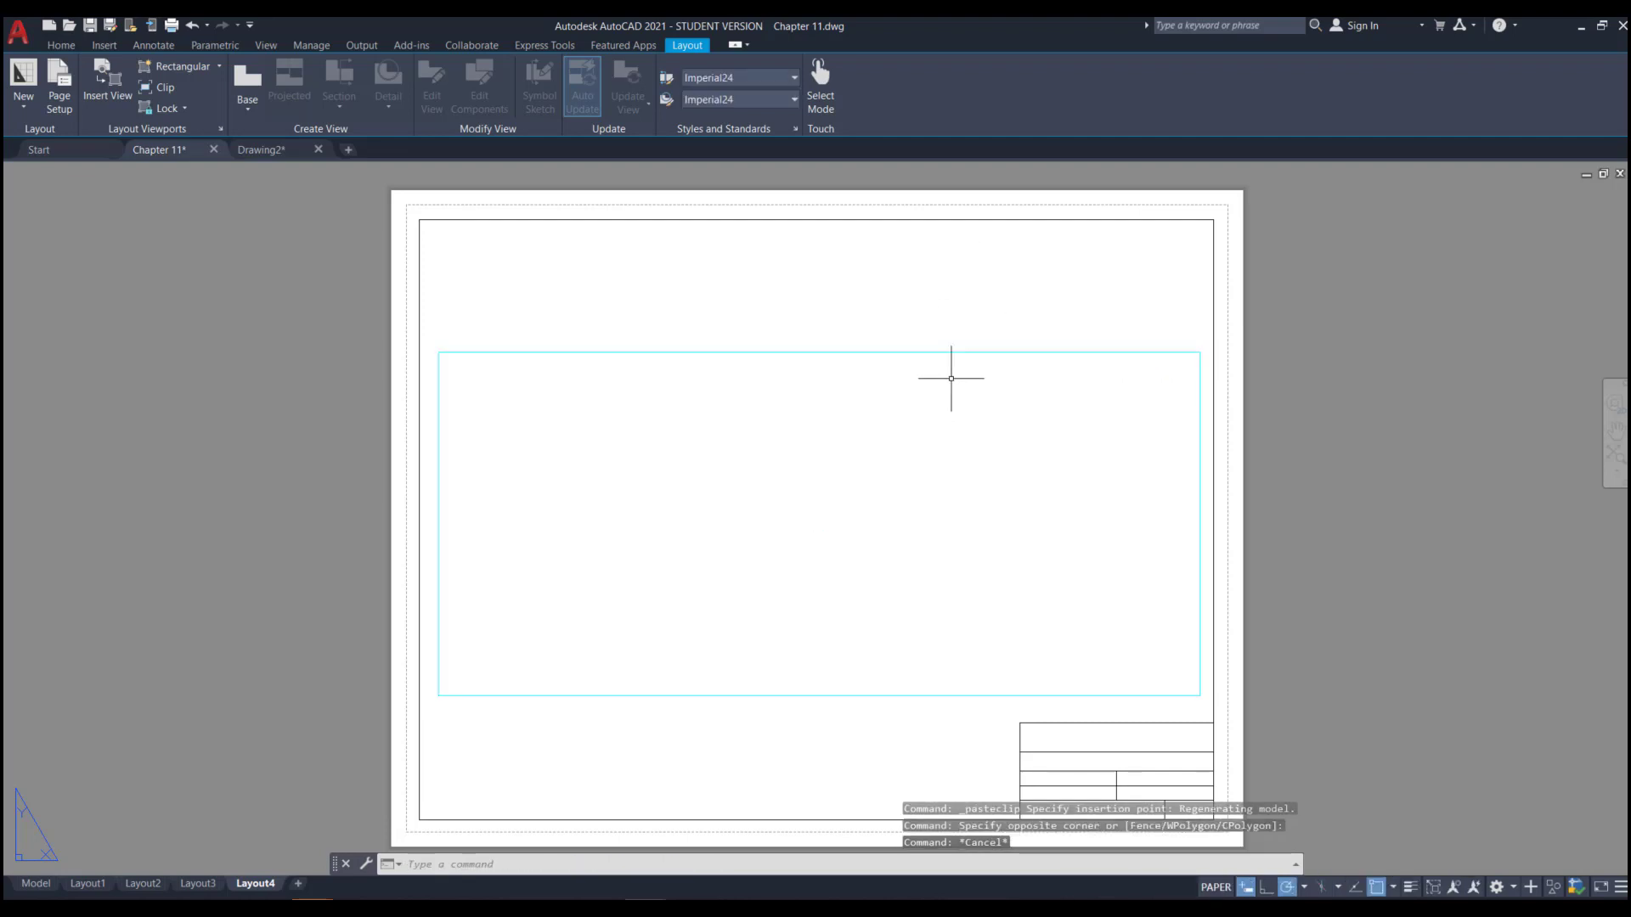
- Rename Layout4 as Country Hutch
right_click(256, 886)
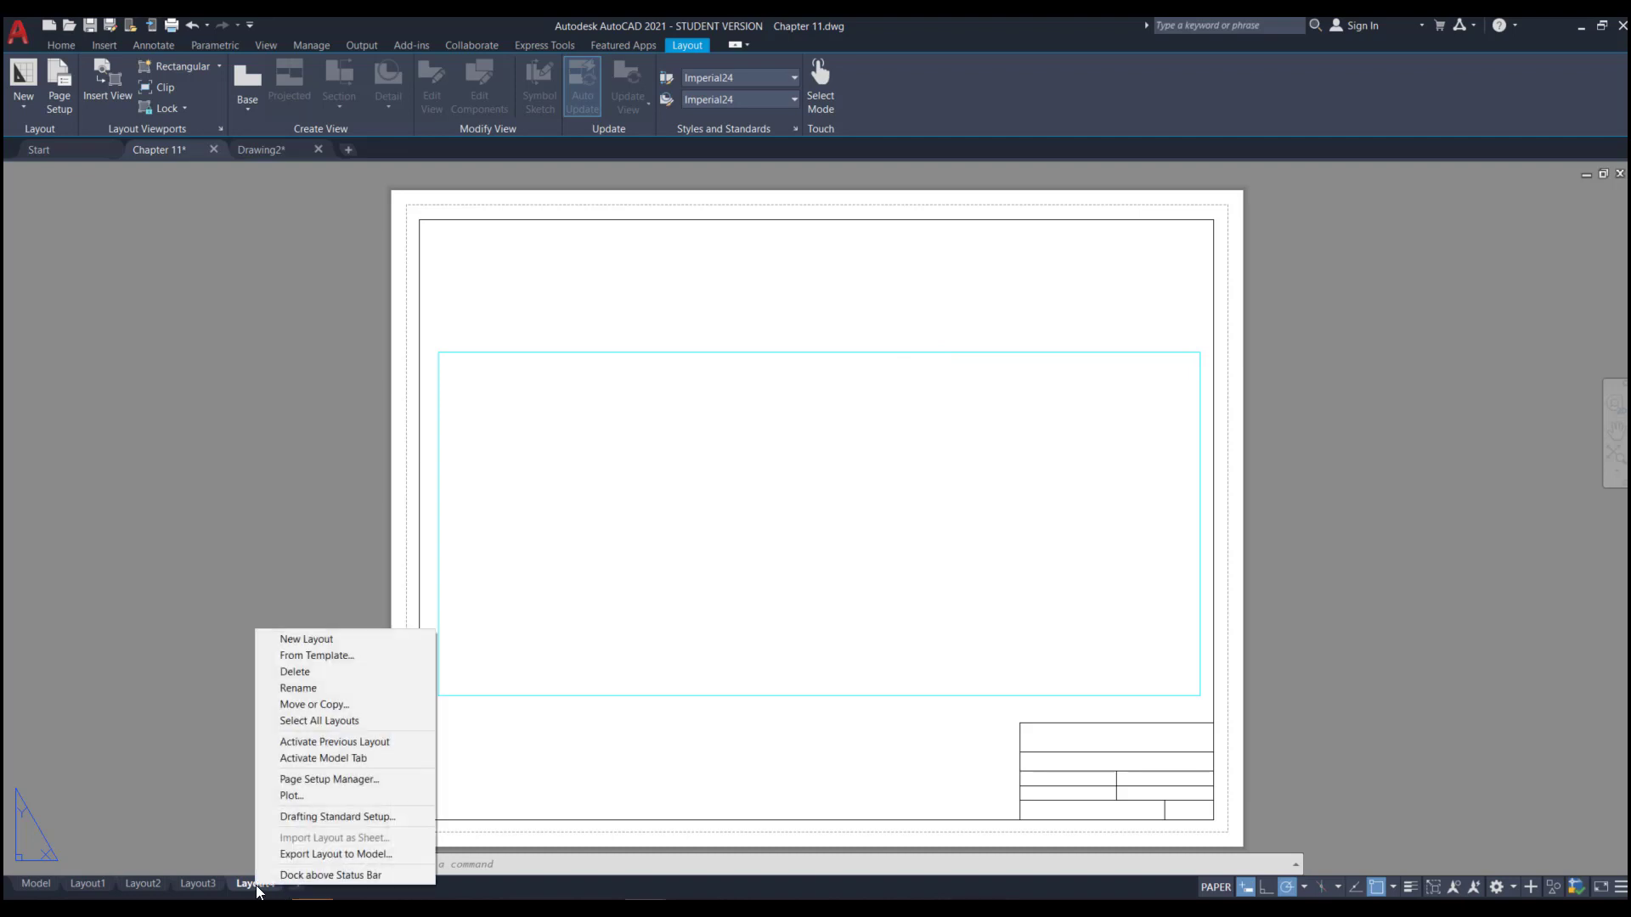
click(340, 682)
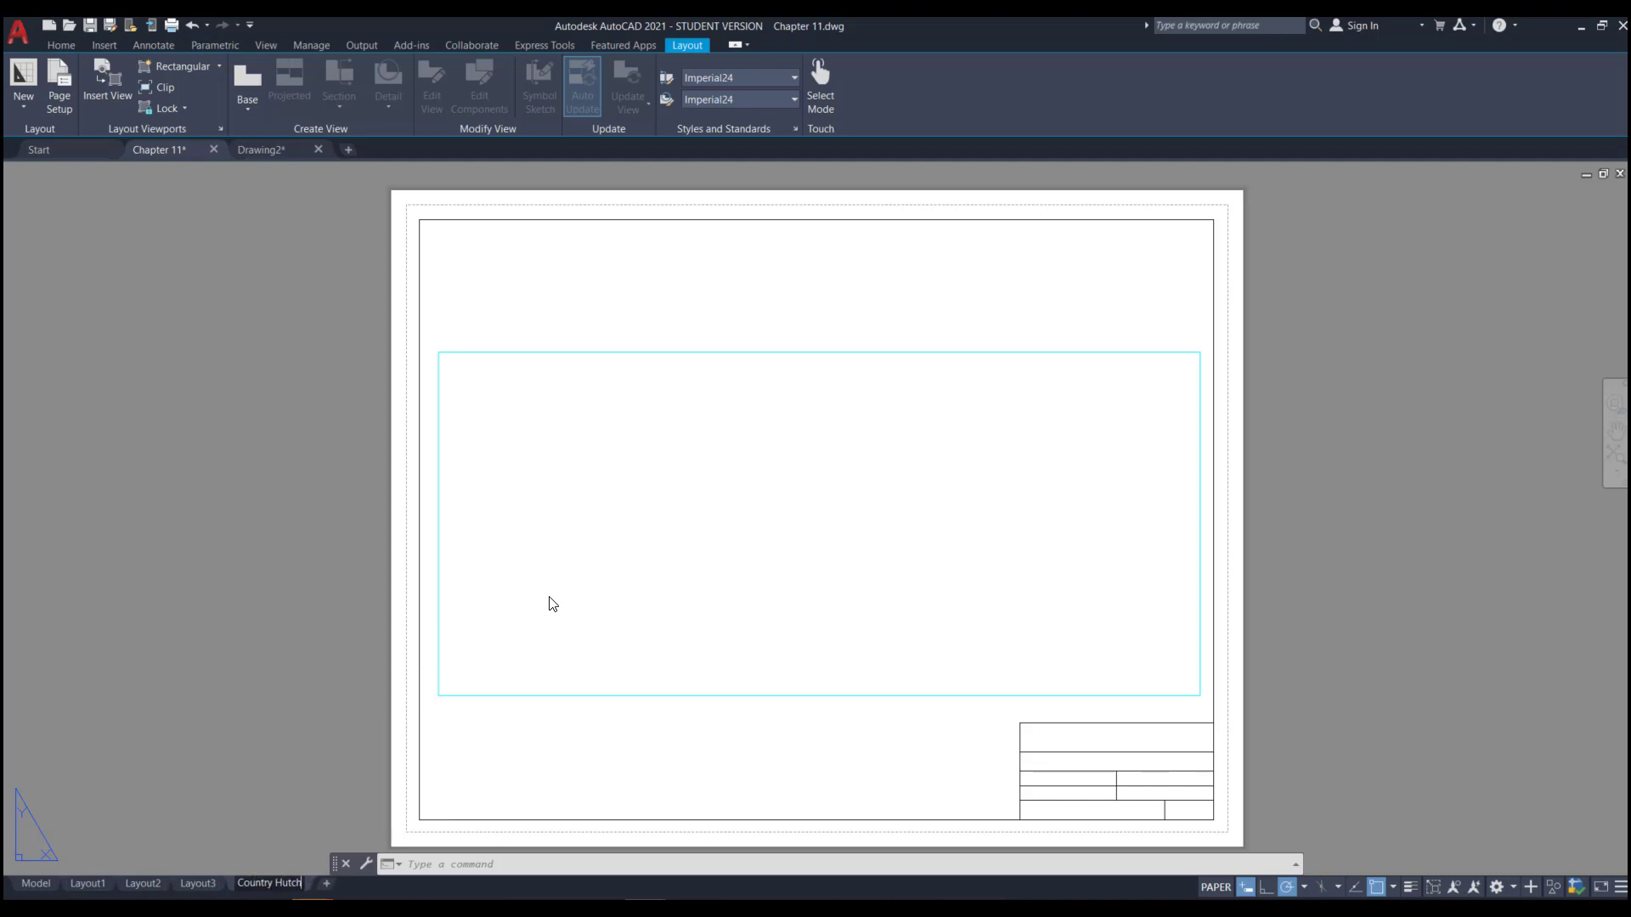
click(558, 531)
click(651, 471)
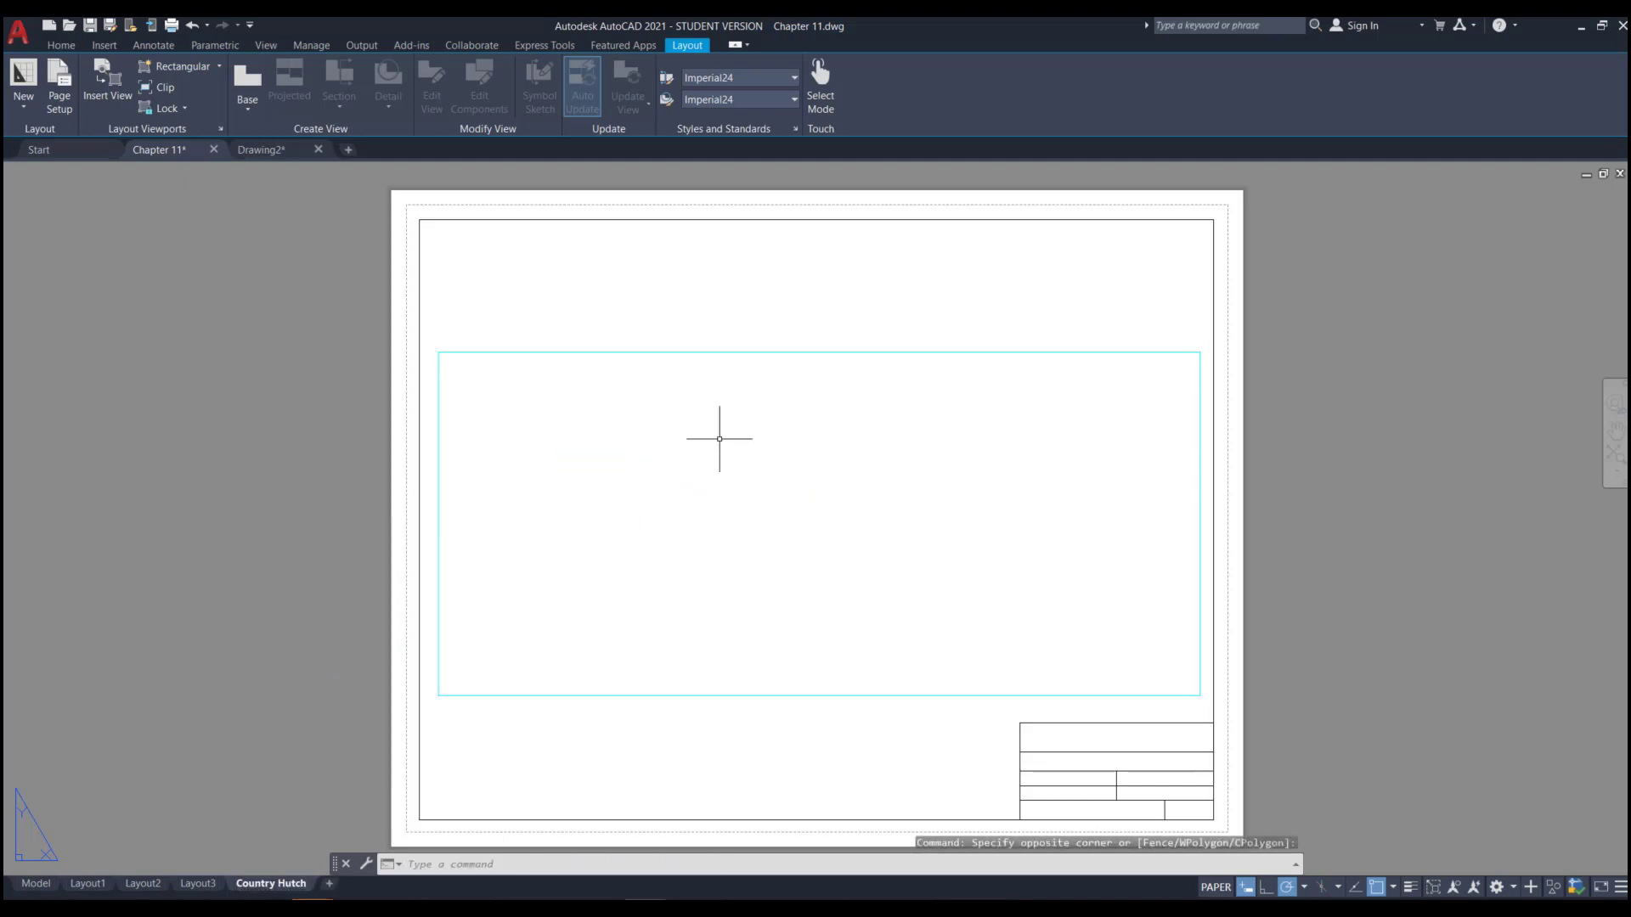
- Activate the pasted viewport on the Country Hutch layout and unlock its view
click(719, 440)
double_click(702, 458)
scroll(747, 468, down, 4)
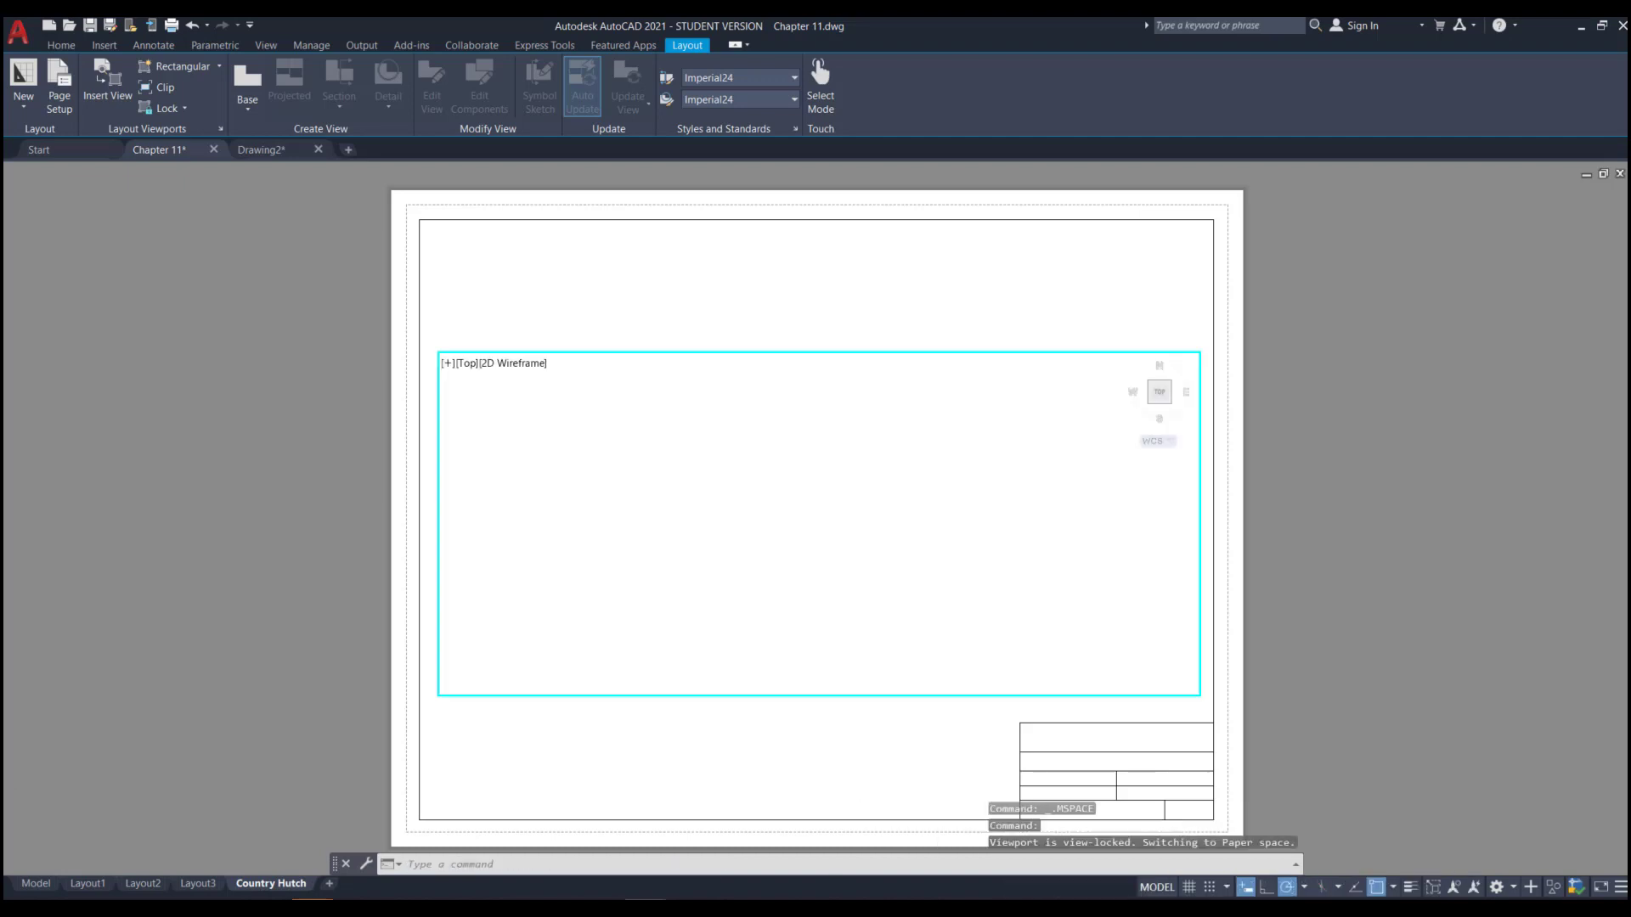
scroll(750, 467, up, 3)
click(761, 475)
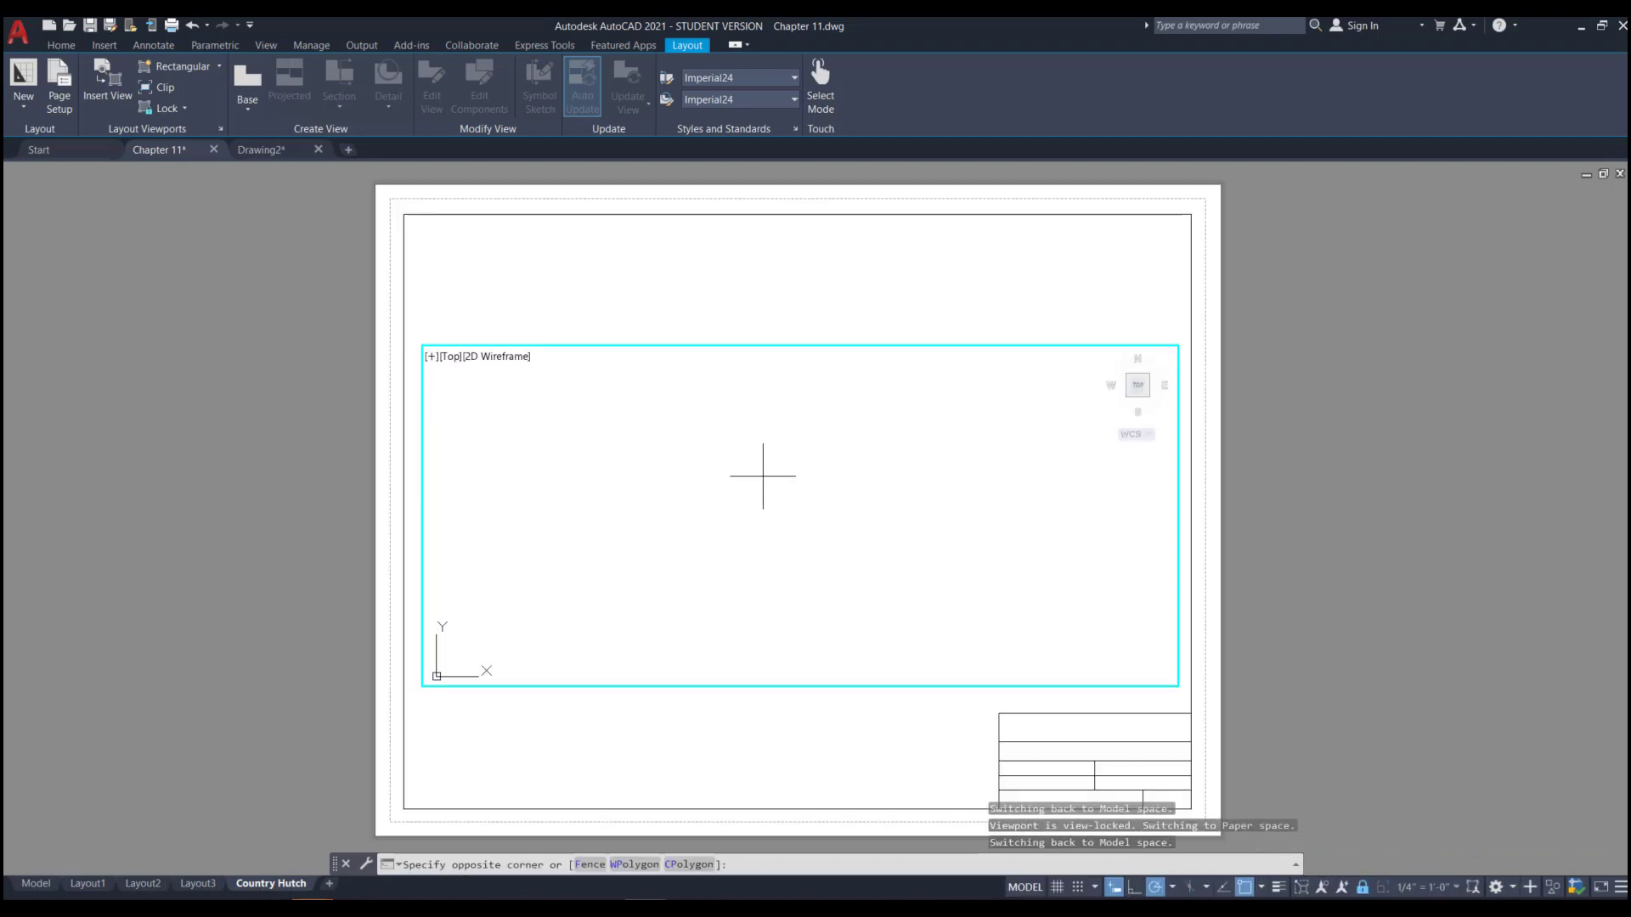
click(750, 502)
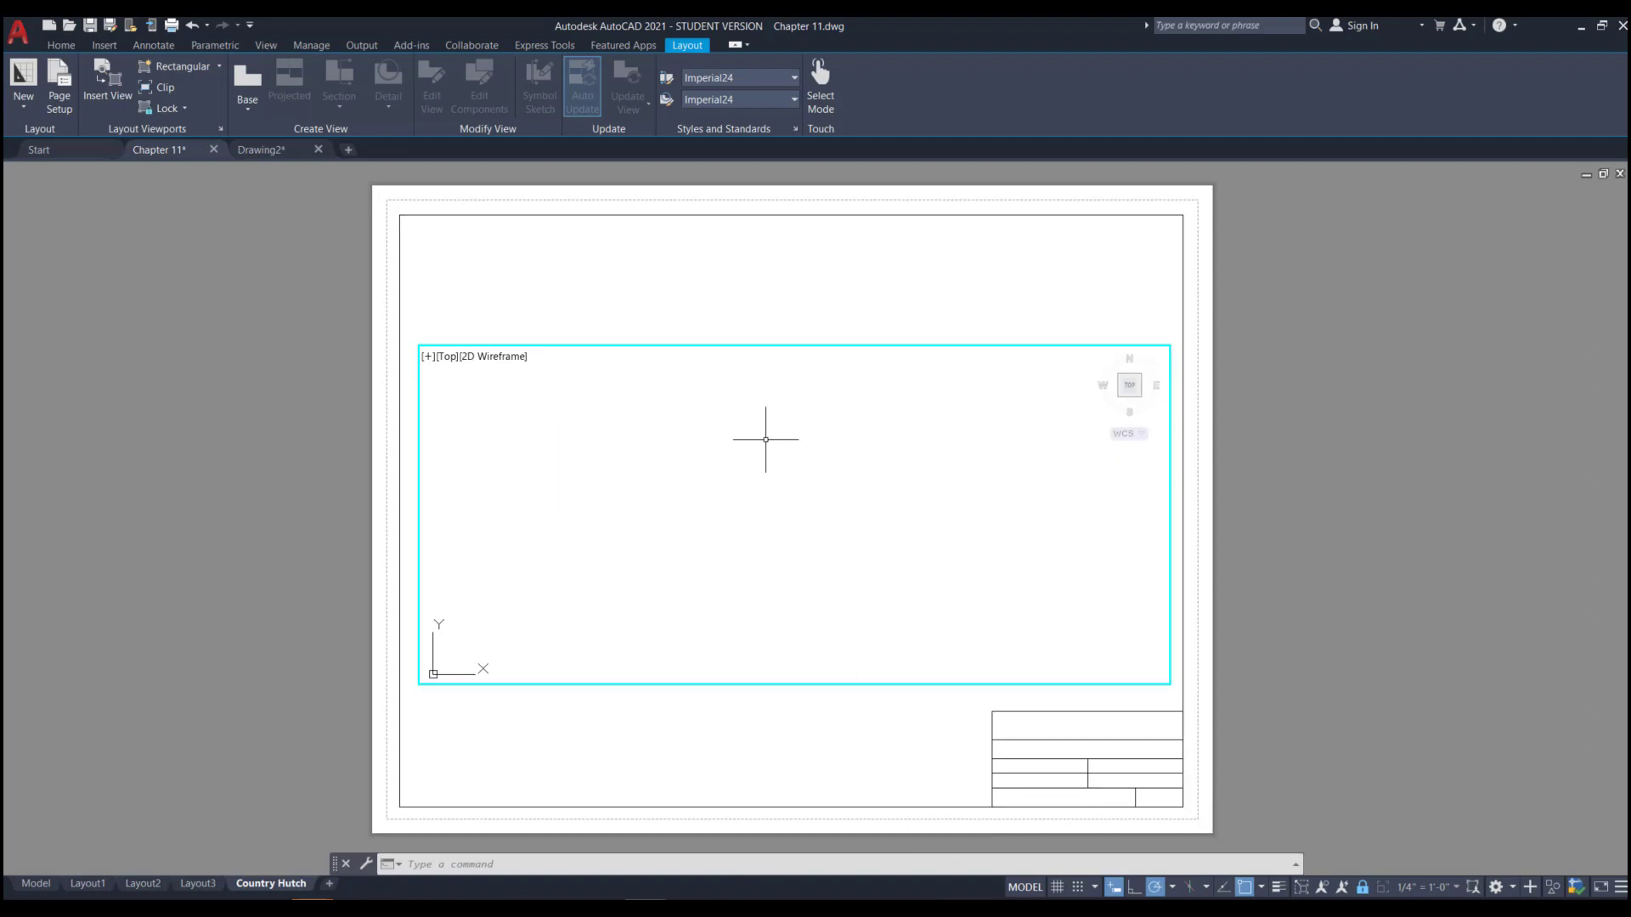
scroll(827, 426, down, 3)
scroll(802, 431, up, 3)
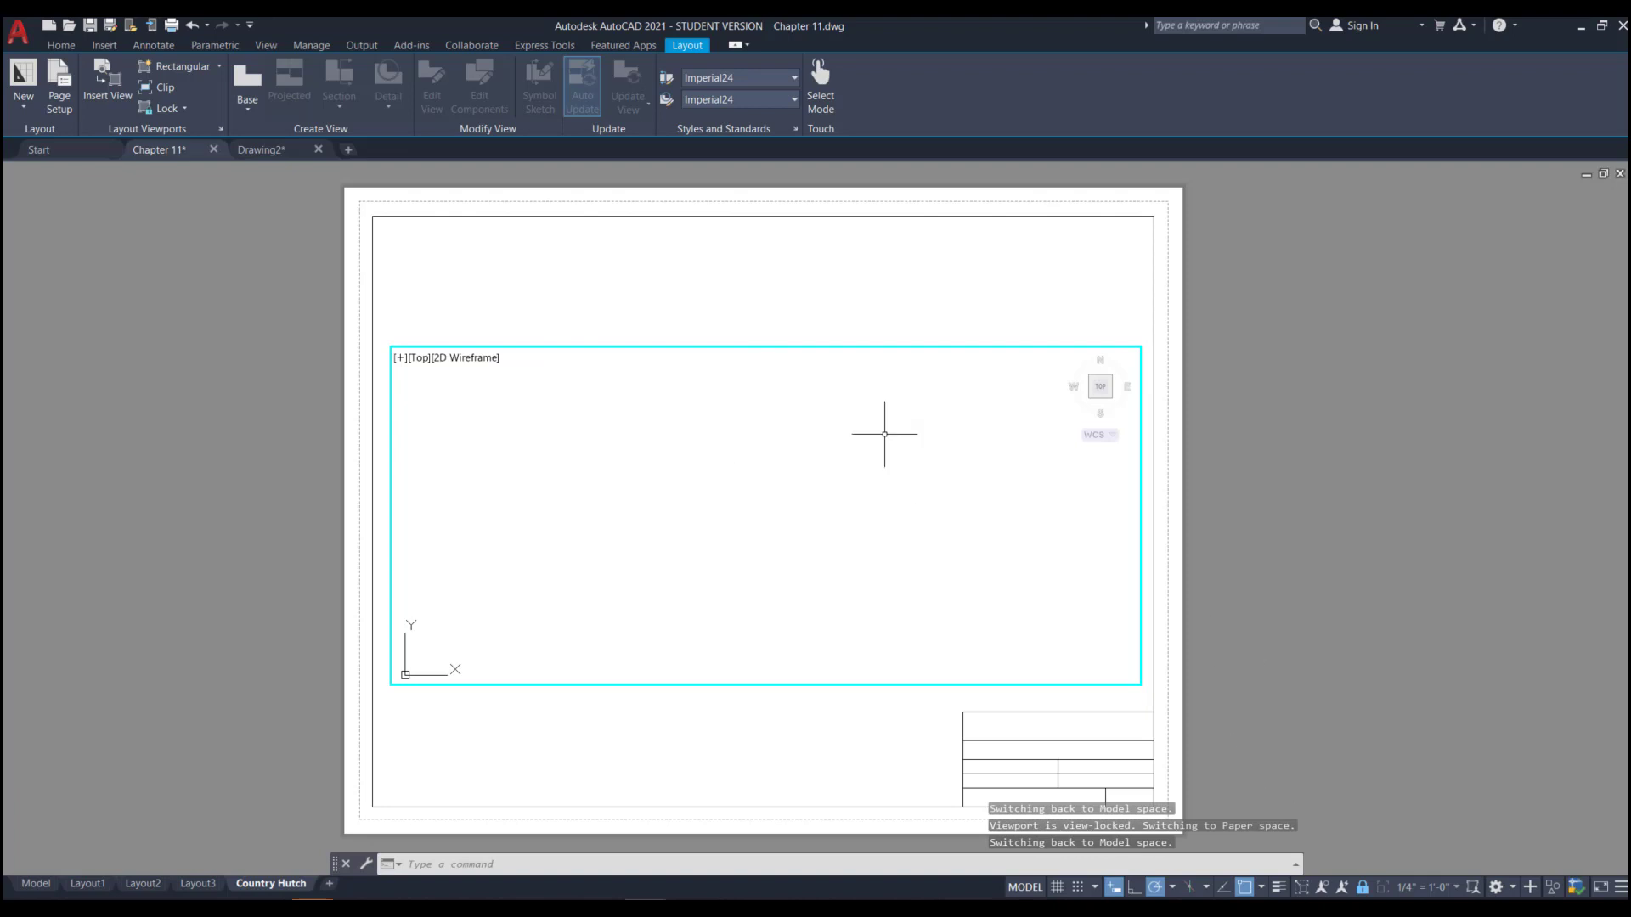
click(777, 484)
click(767, 506)
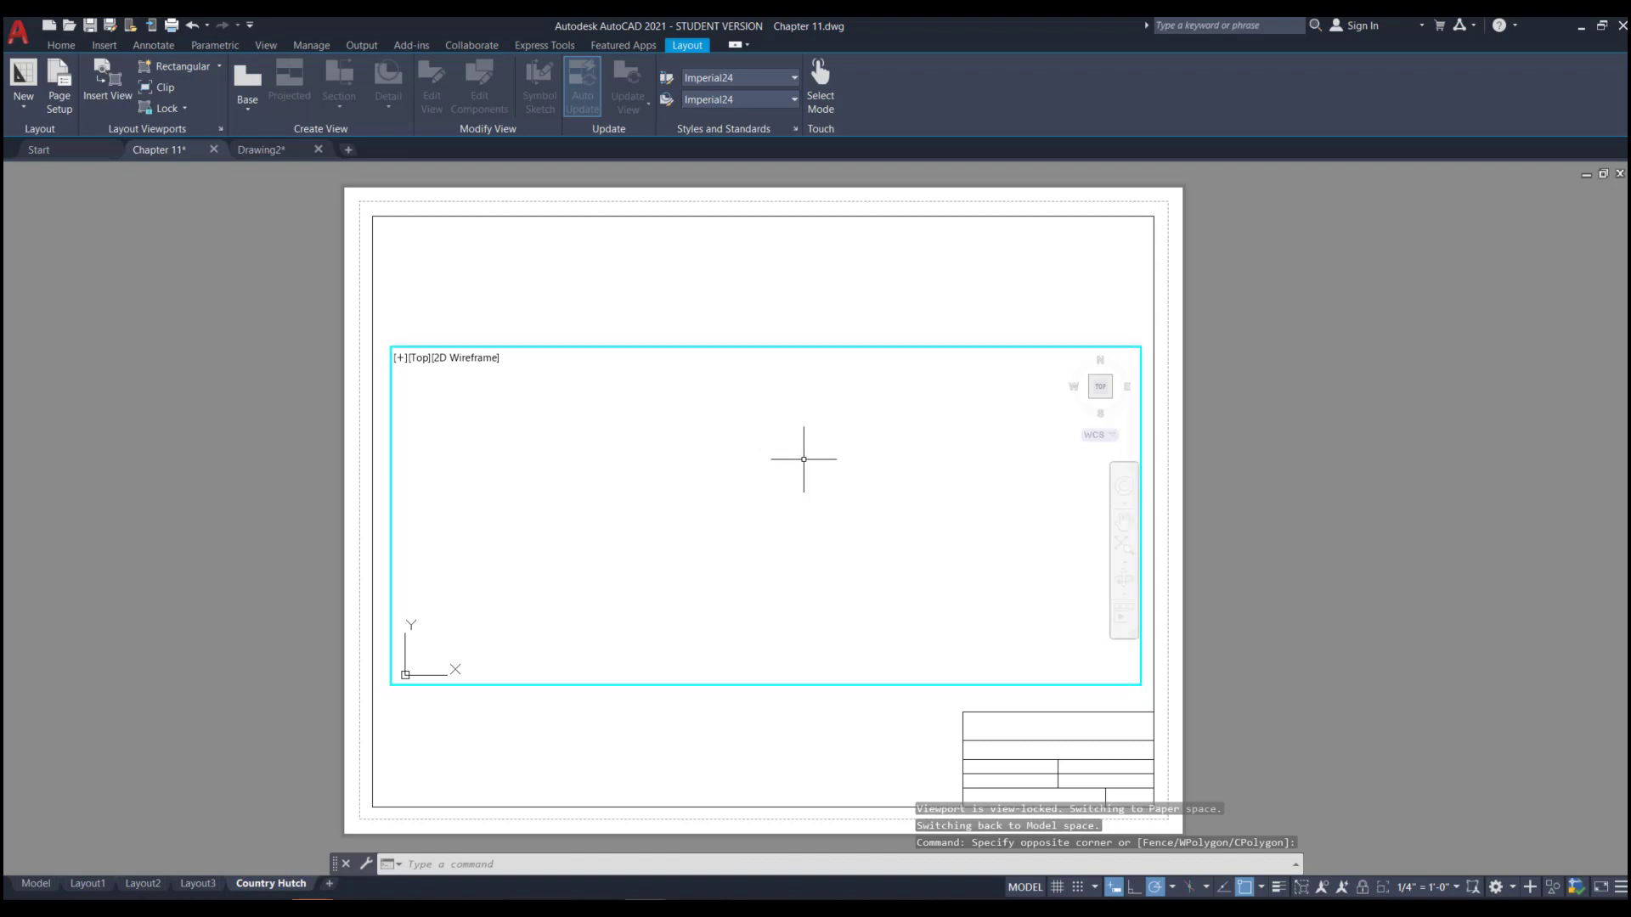
- Frame the country hutch's front and side views inside the unlocked viewport
scroll(801, 456, down, 6)
scroll(765, 463, up, 3)
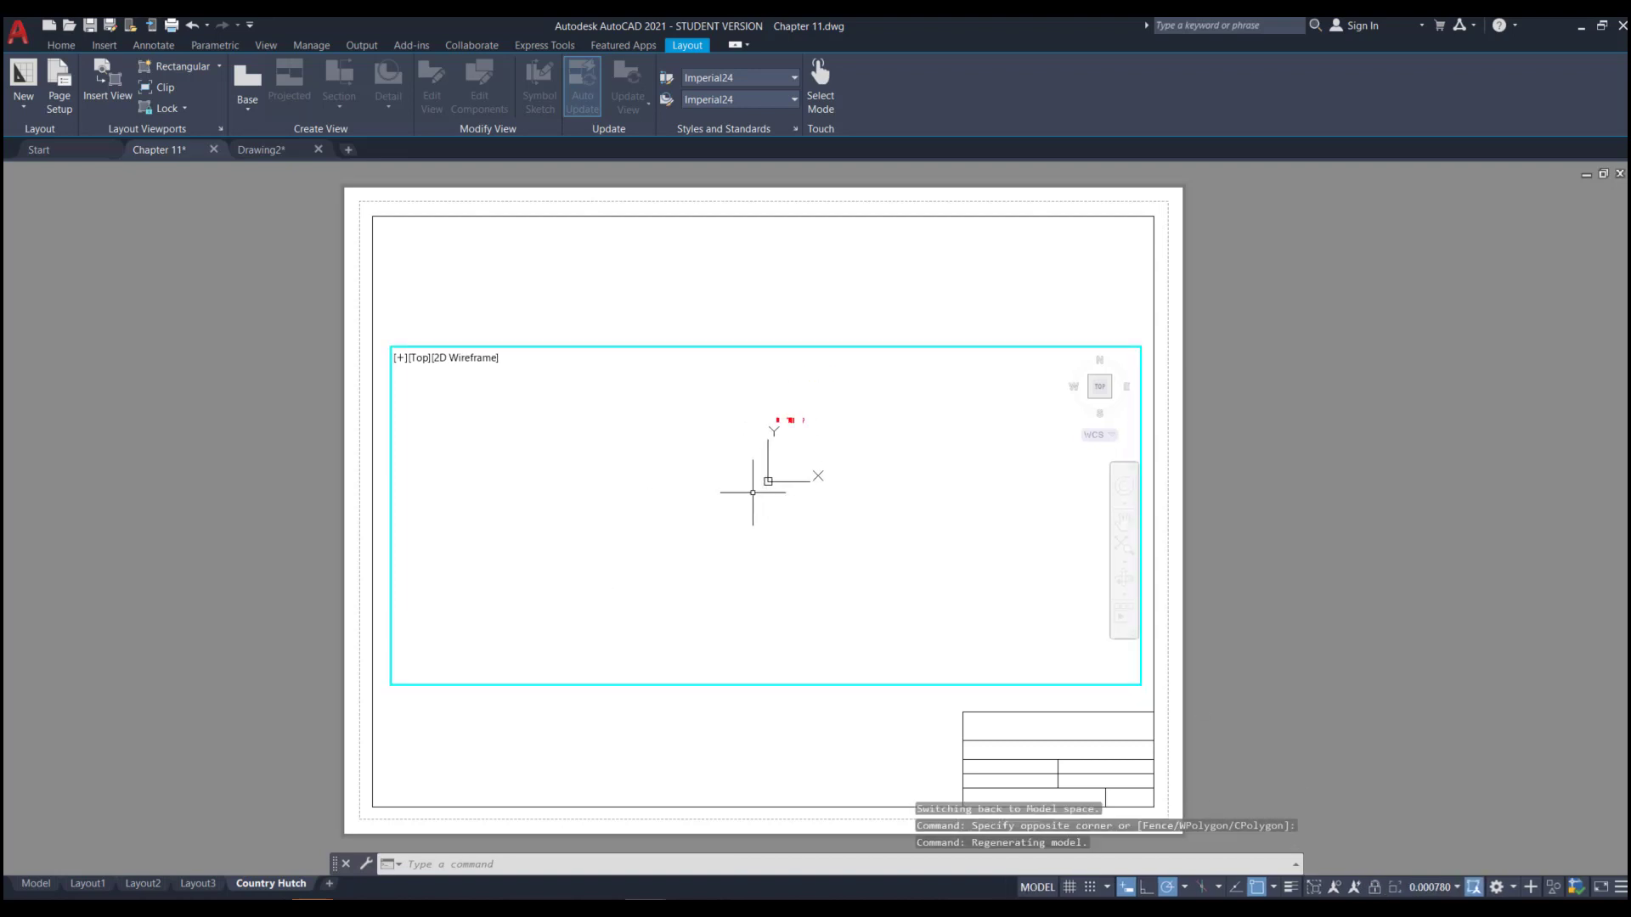
scroll(849, 429, up, 8)
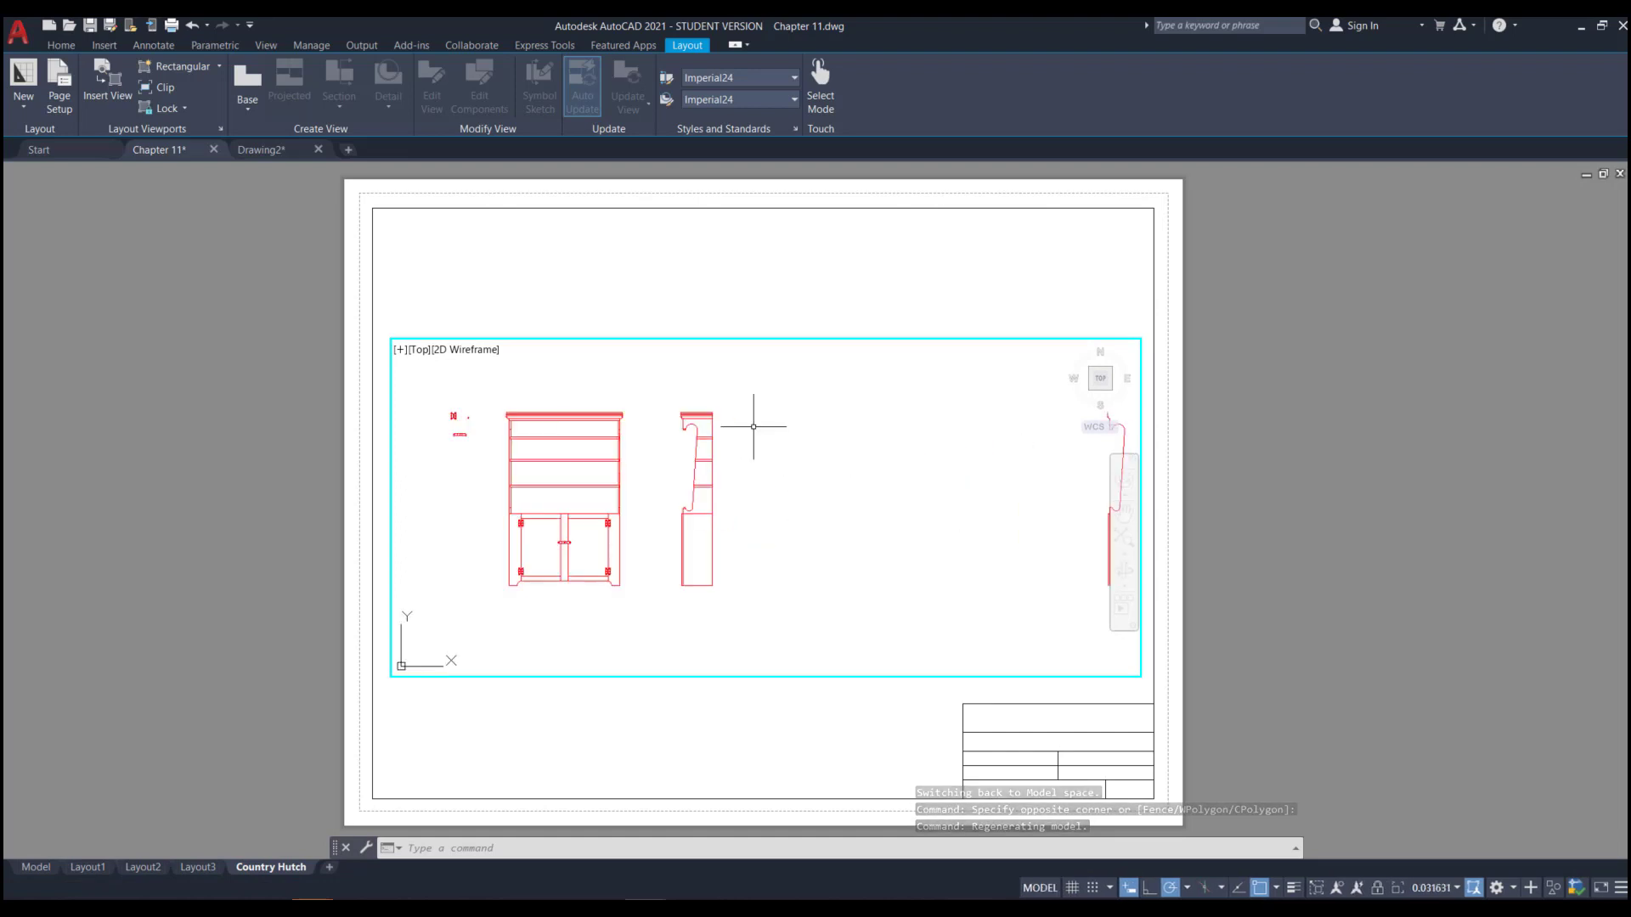
scroll(738, 426, up, 2)
scroll(750, 441, down, 2)
scroll(608, 476, up, 4)
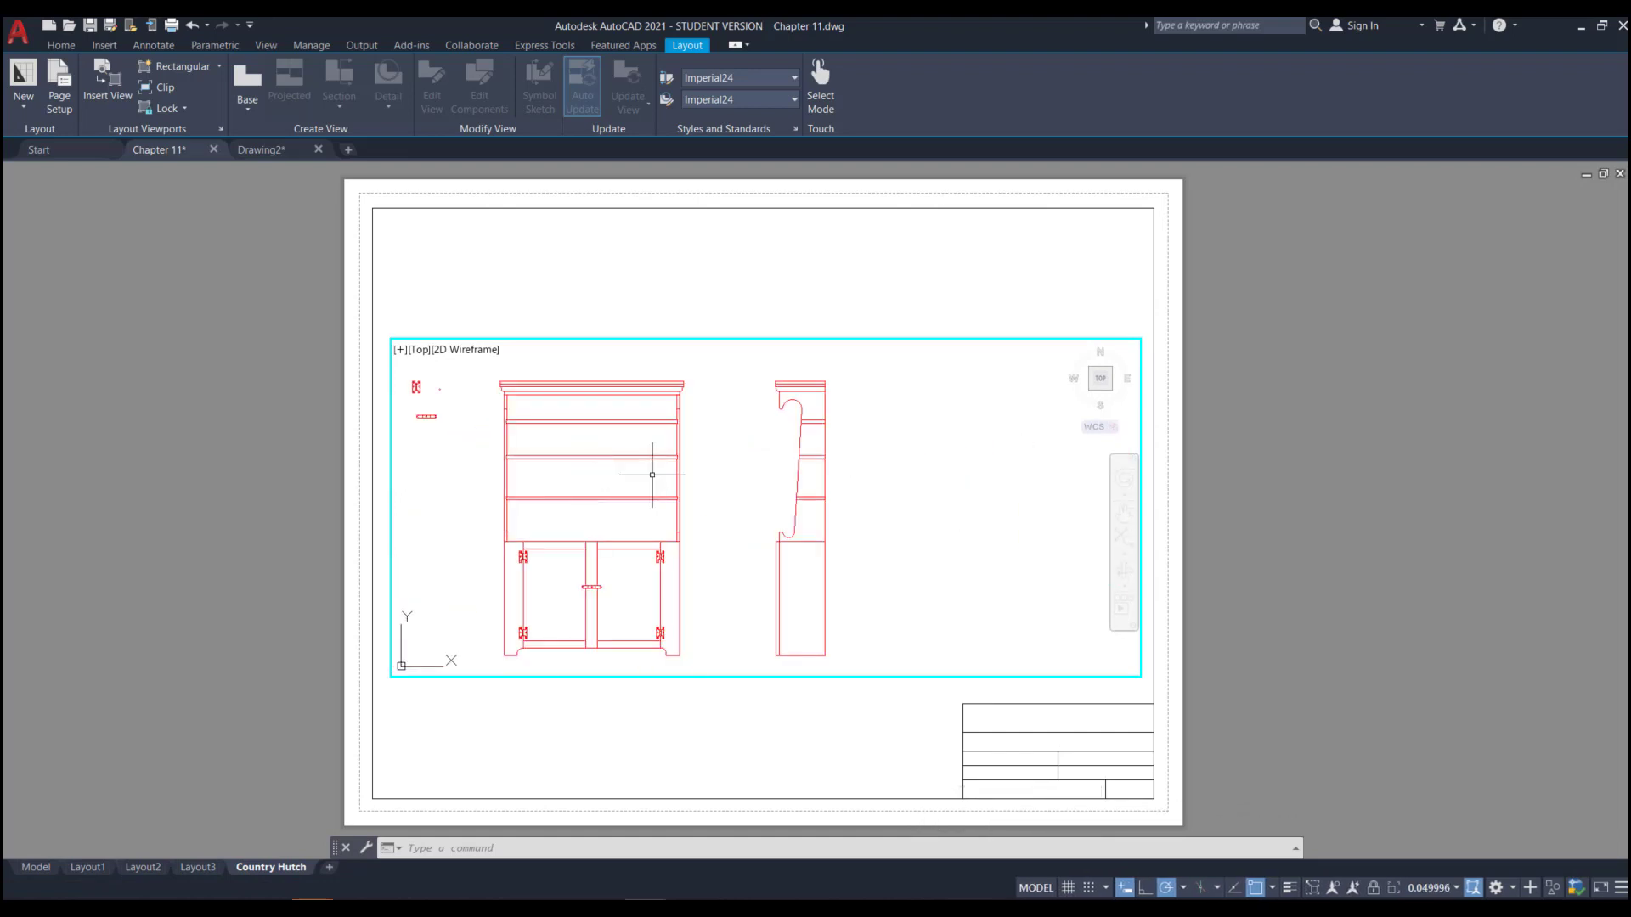
scroll(648, 466, down, 4)
scroll(718, 416, up, 2)
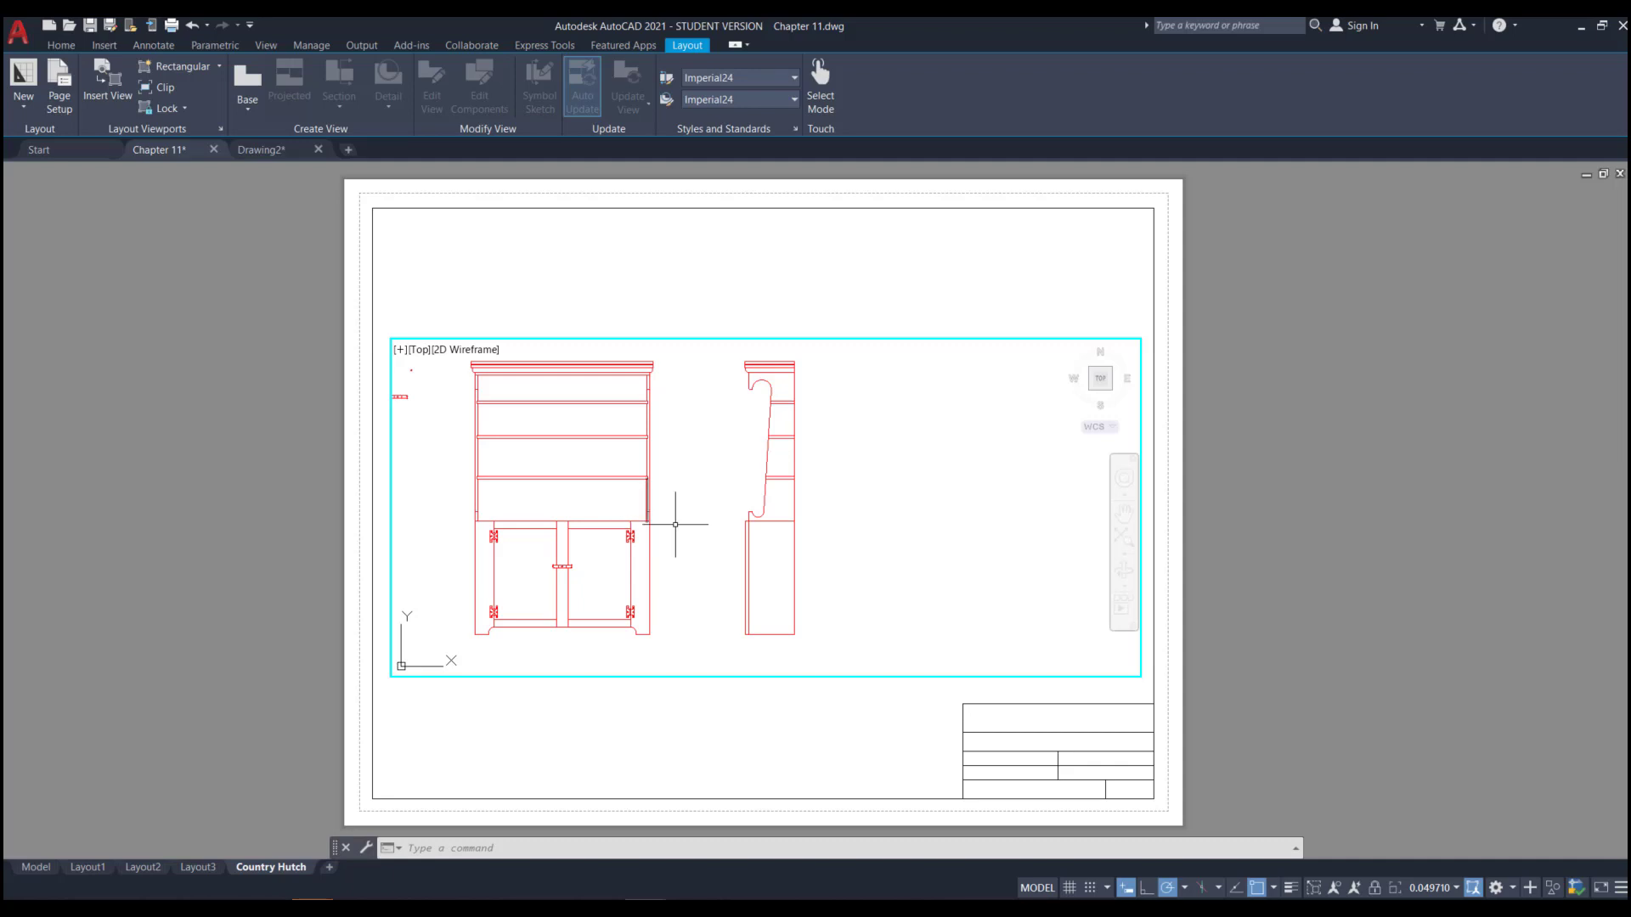
scroll(673, 520, down, 3)
scroll(692, 466, up, 3)
scroll(724, 444, down, 2)
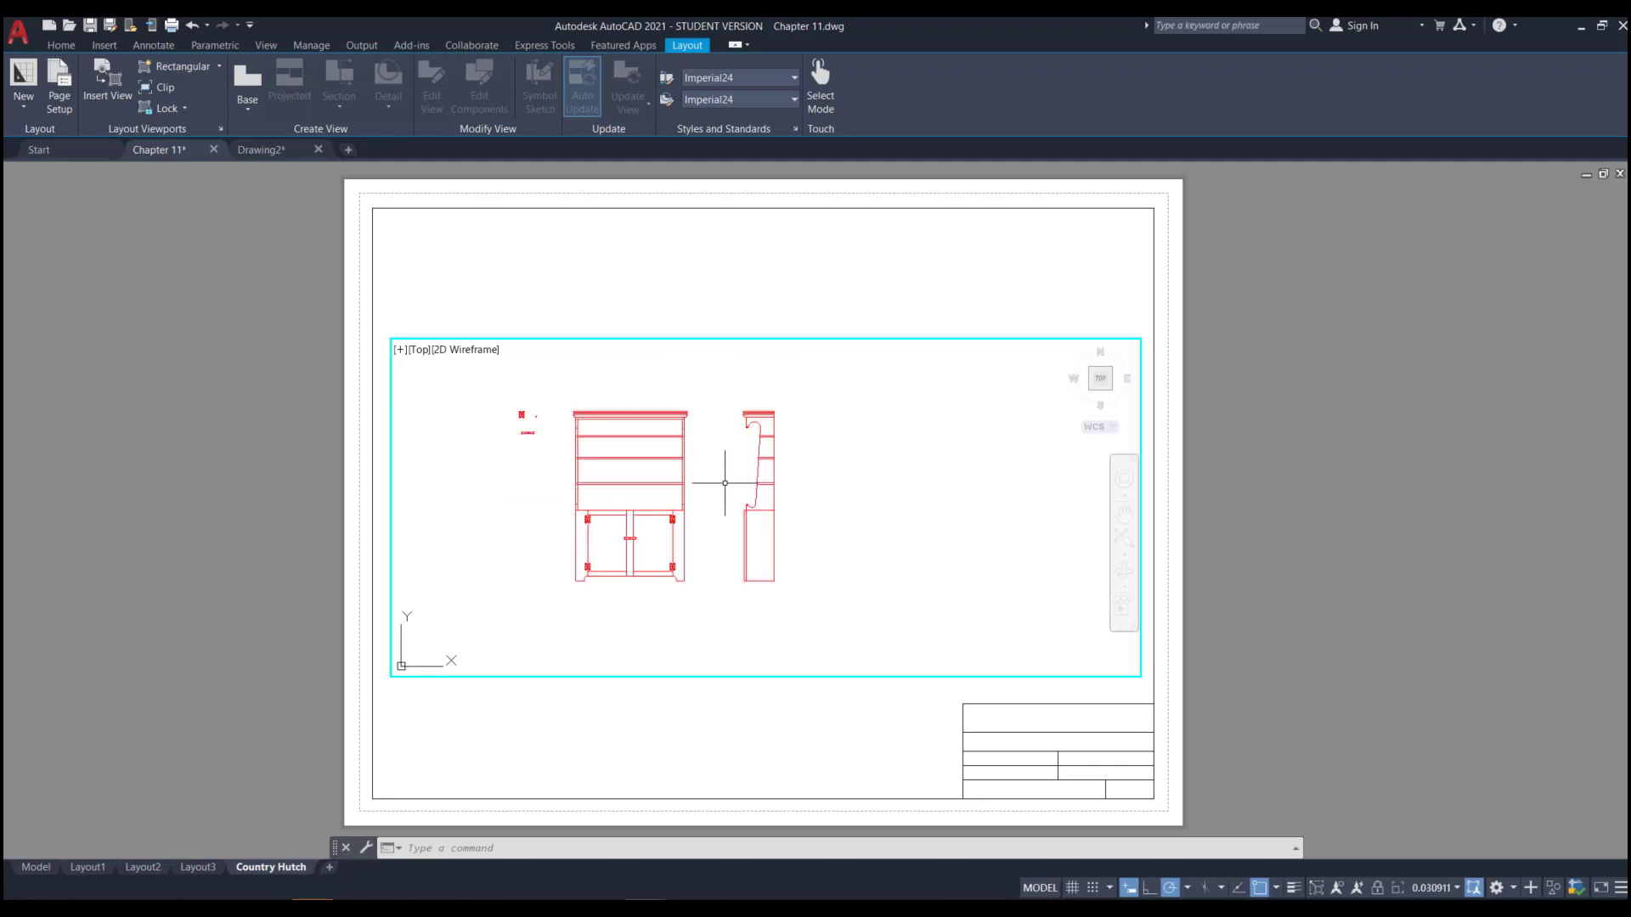
scroll(724, 483, up, 2)
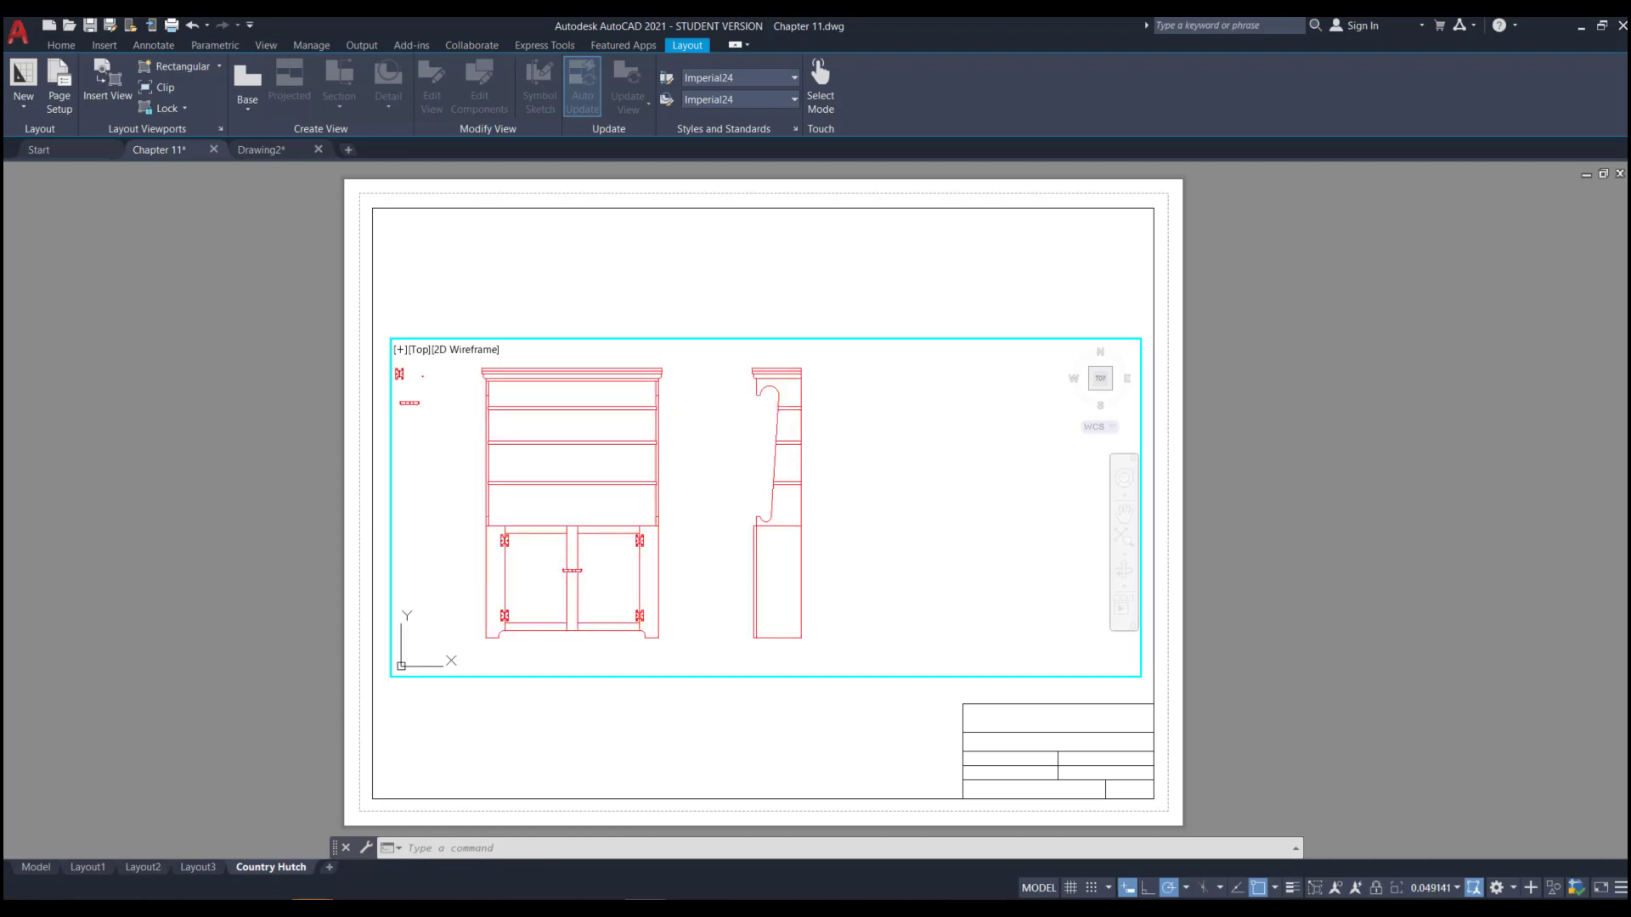
- Check the country hutch sheet in PowerPoint and, back in AutoCAD, set the active viewport's scale to 3/4" = 1'-0"
key(alt+Tab)
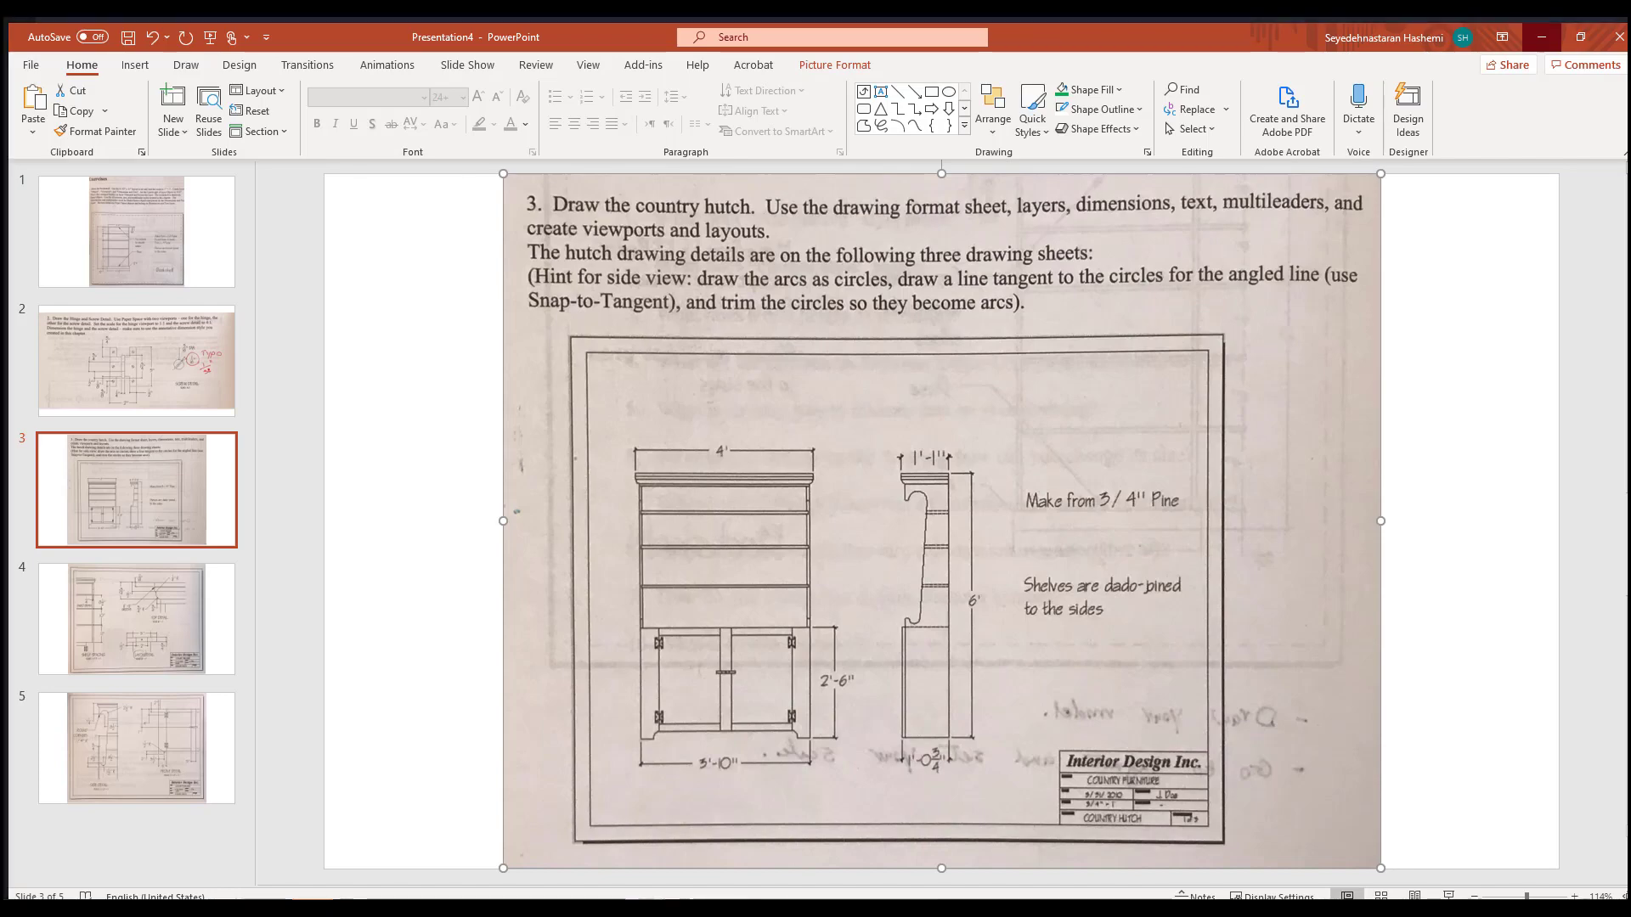
key(alt+Tab)
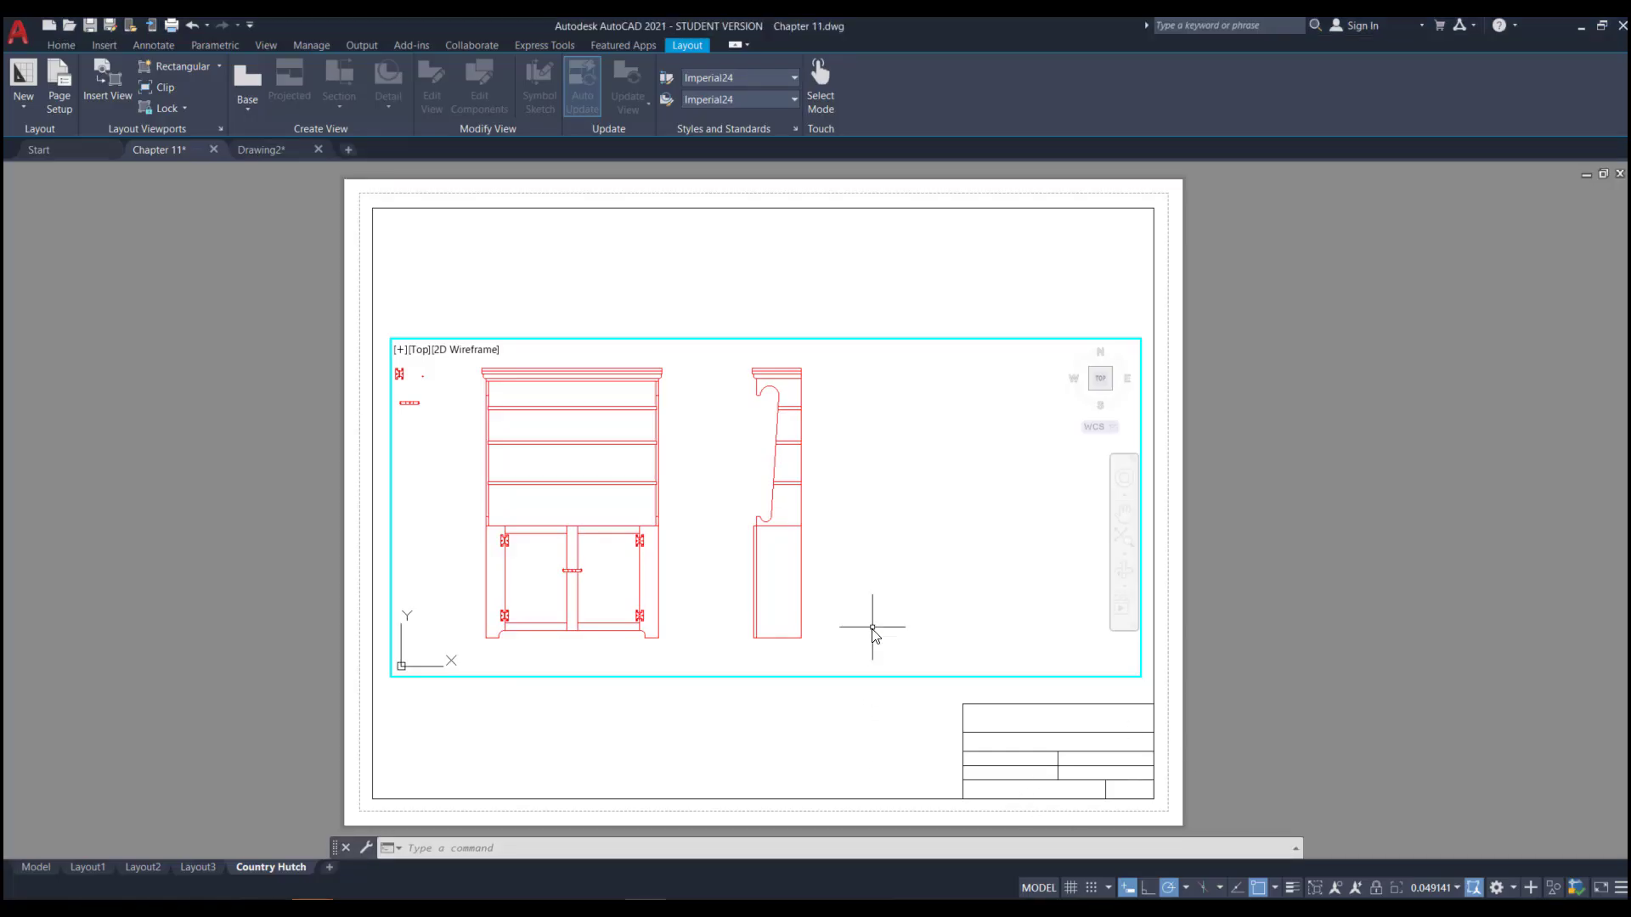
click(1438, 888)
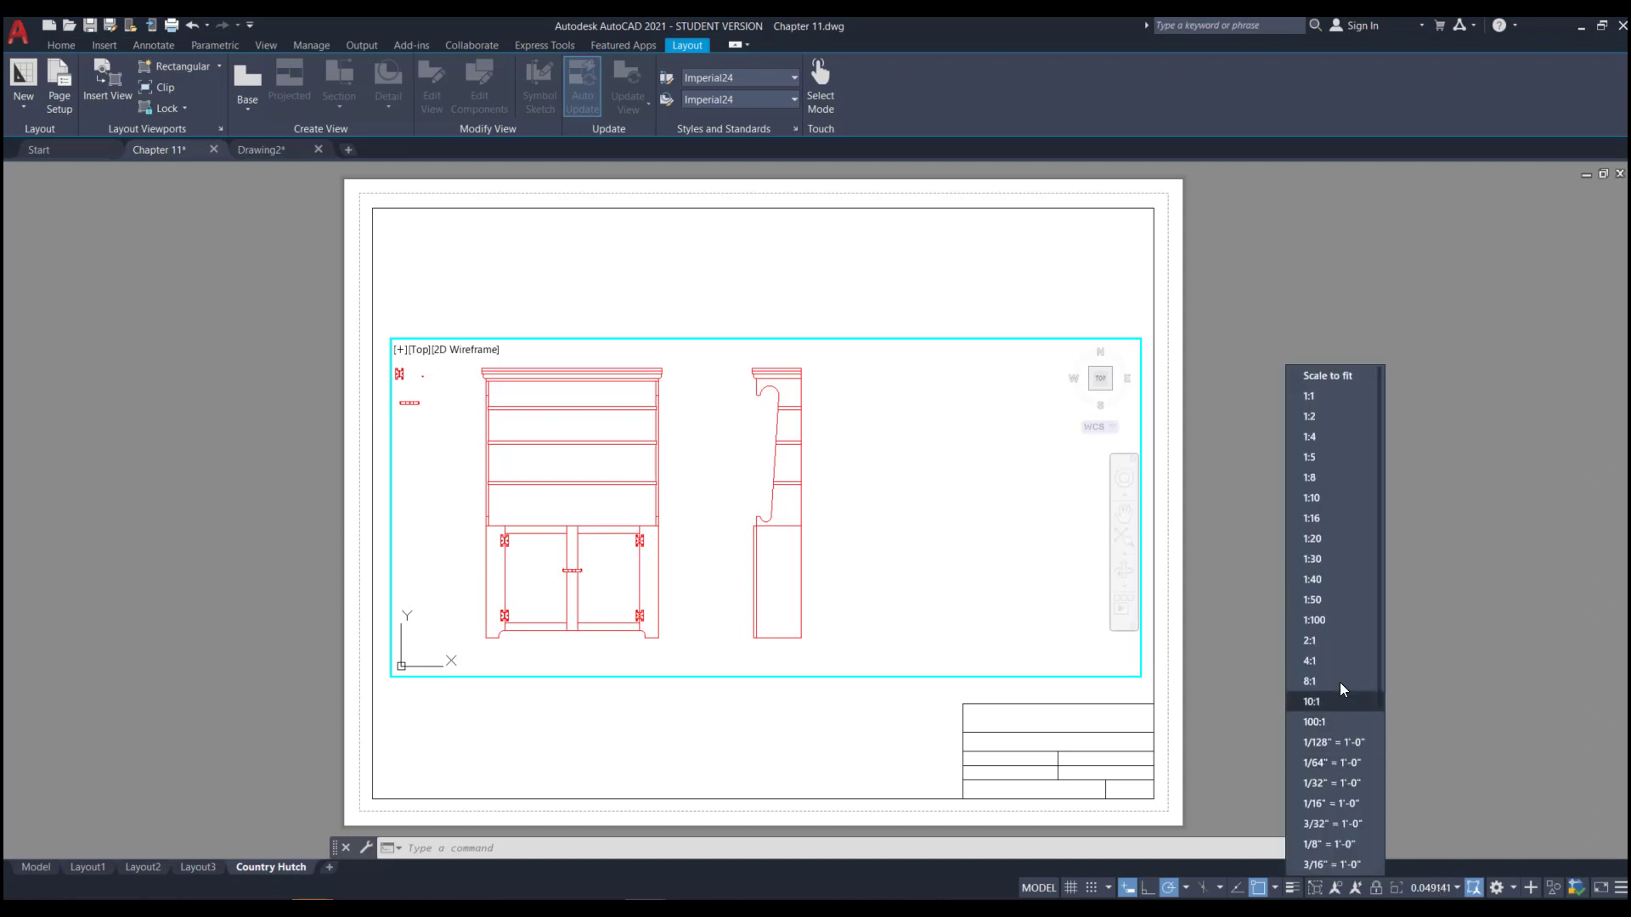
scroll(1338, 681, down, 4)
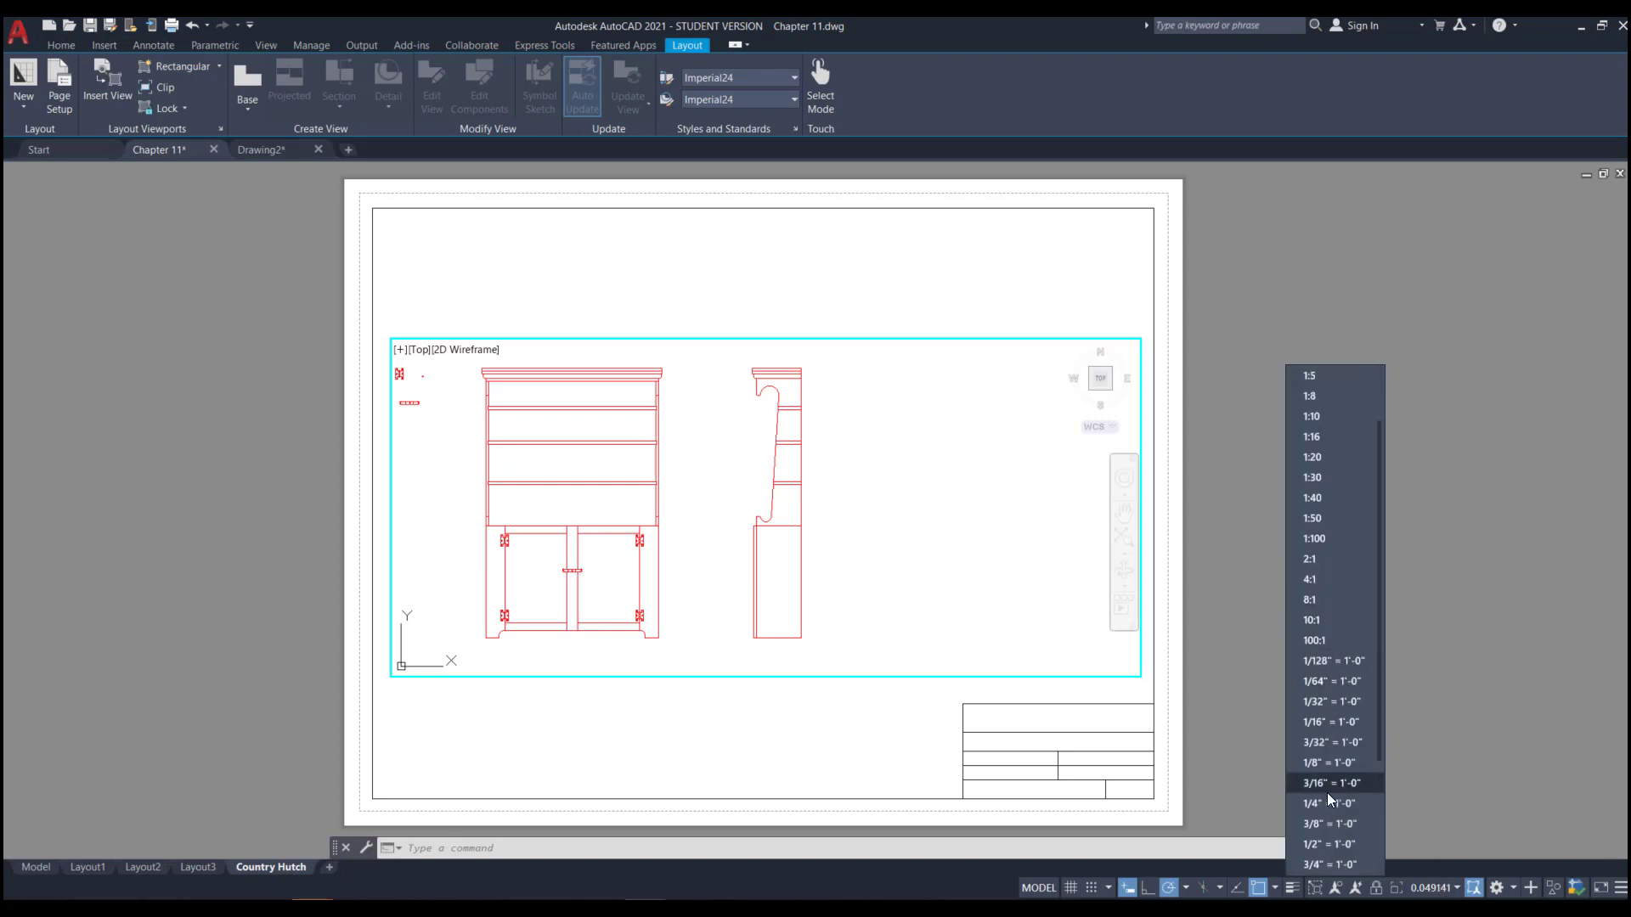
scroll(1334, 783, down, 4)
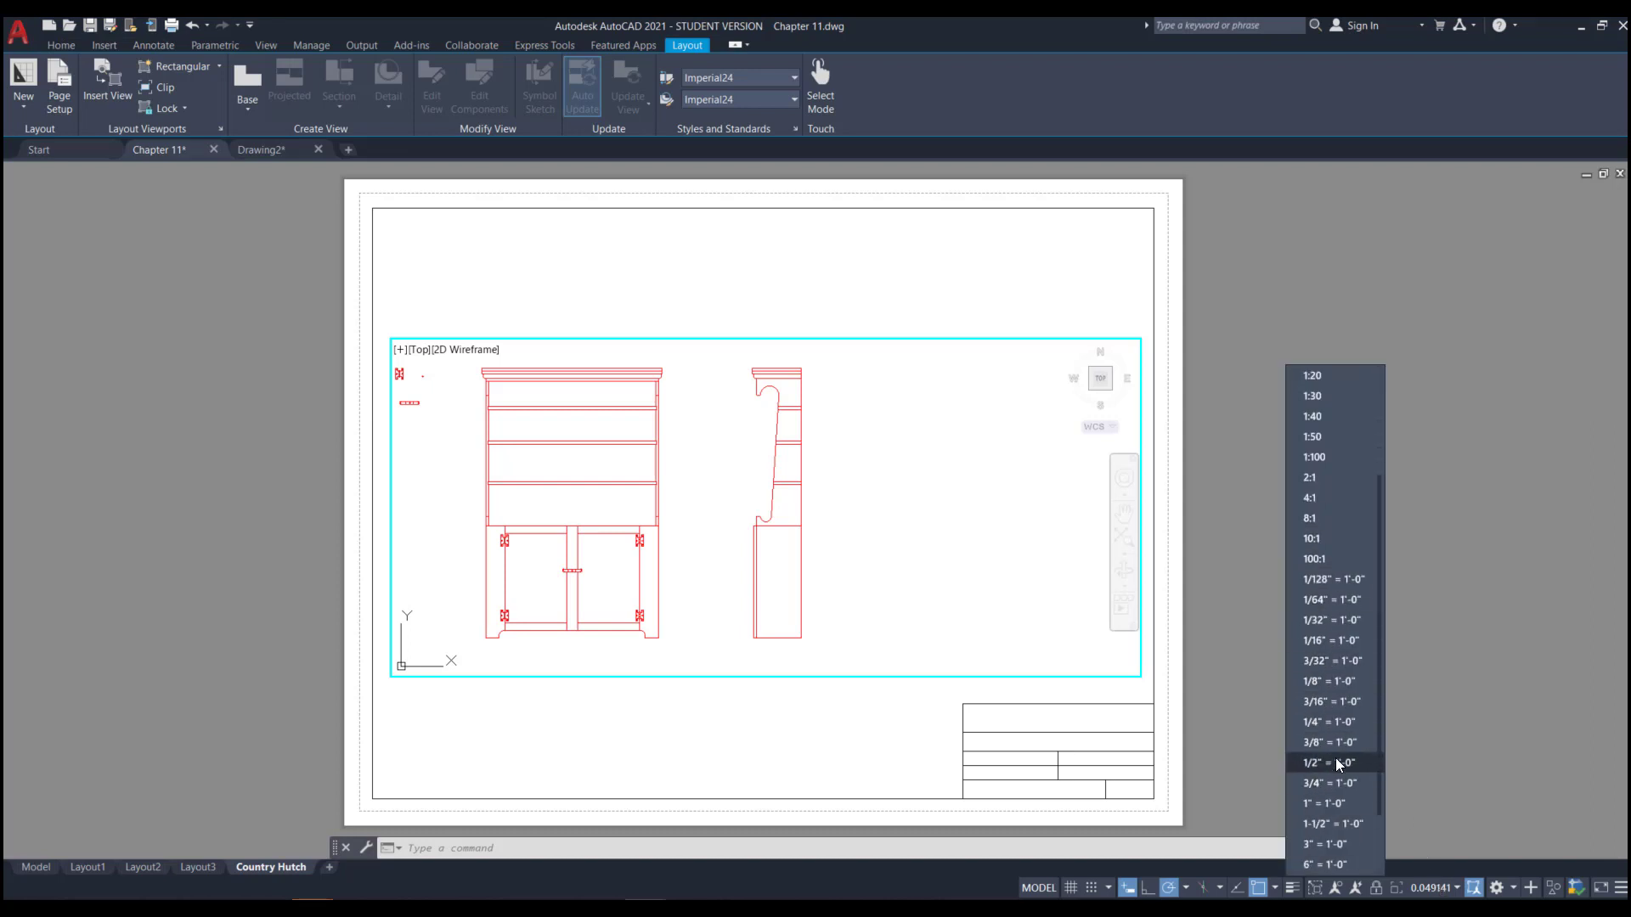
click(1323, 783)
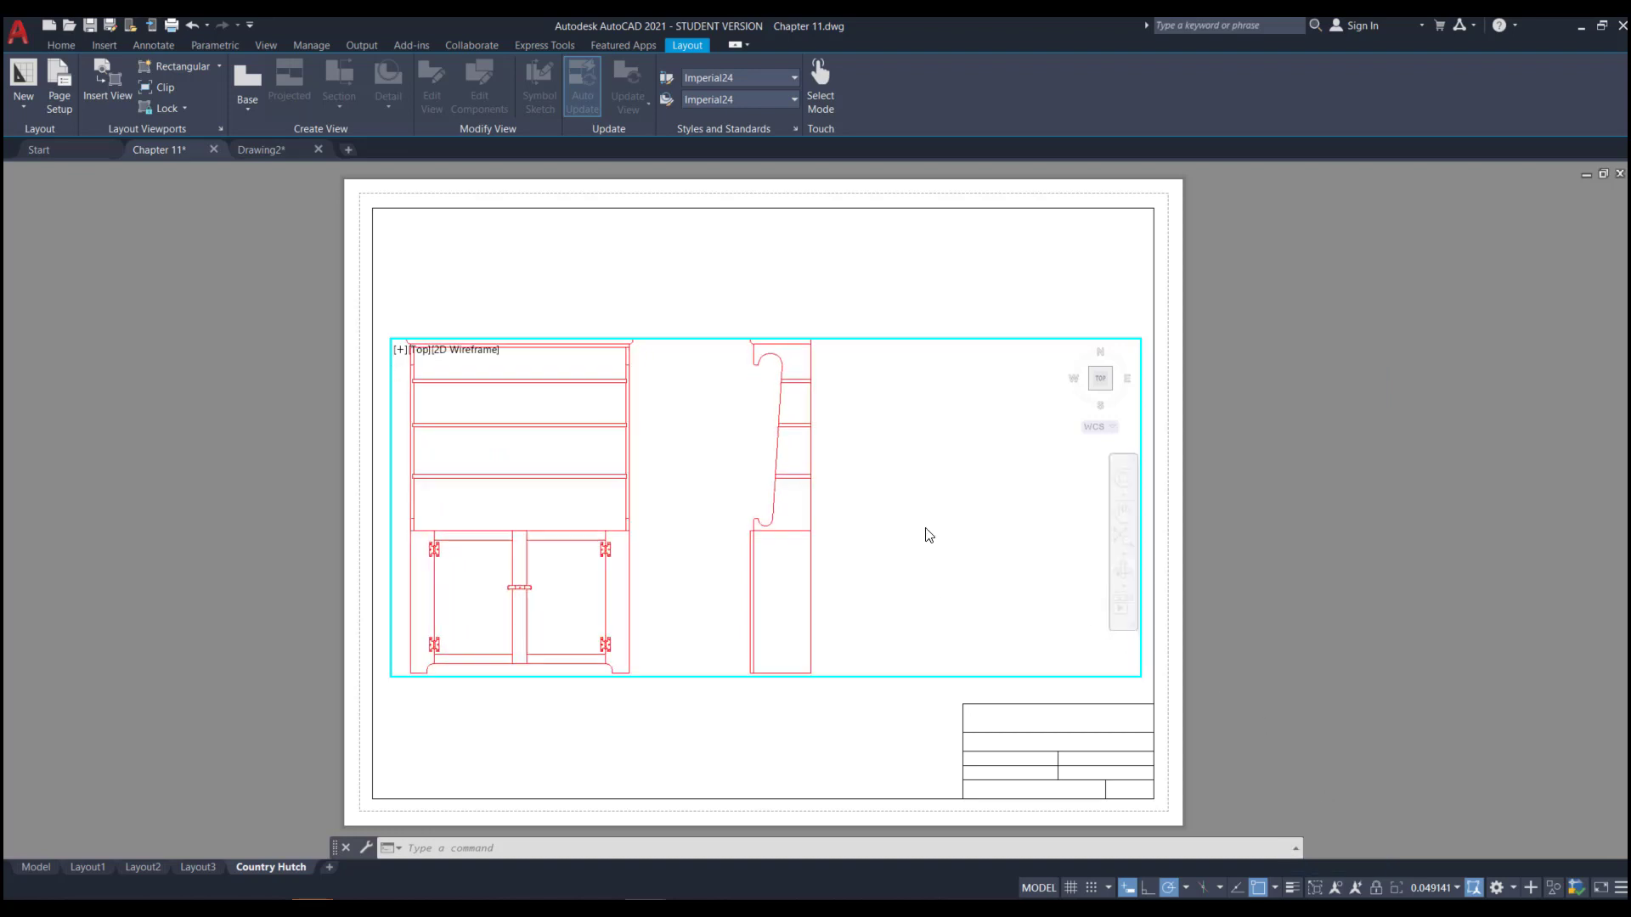
- Stretch the viewport's upper edge upward to fit the full hutch height and reposition both hutch views inside it
double_click(828, 300)
click(830, 347)
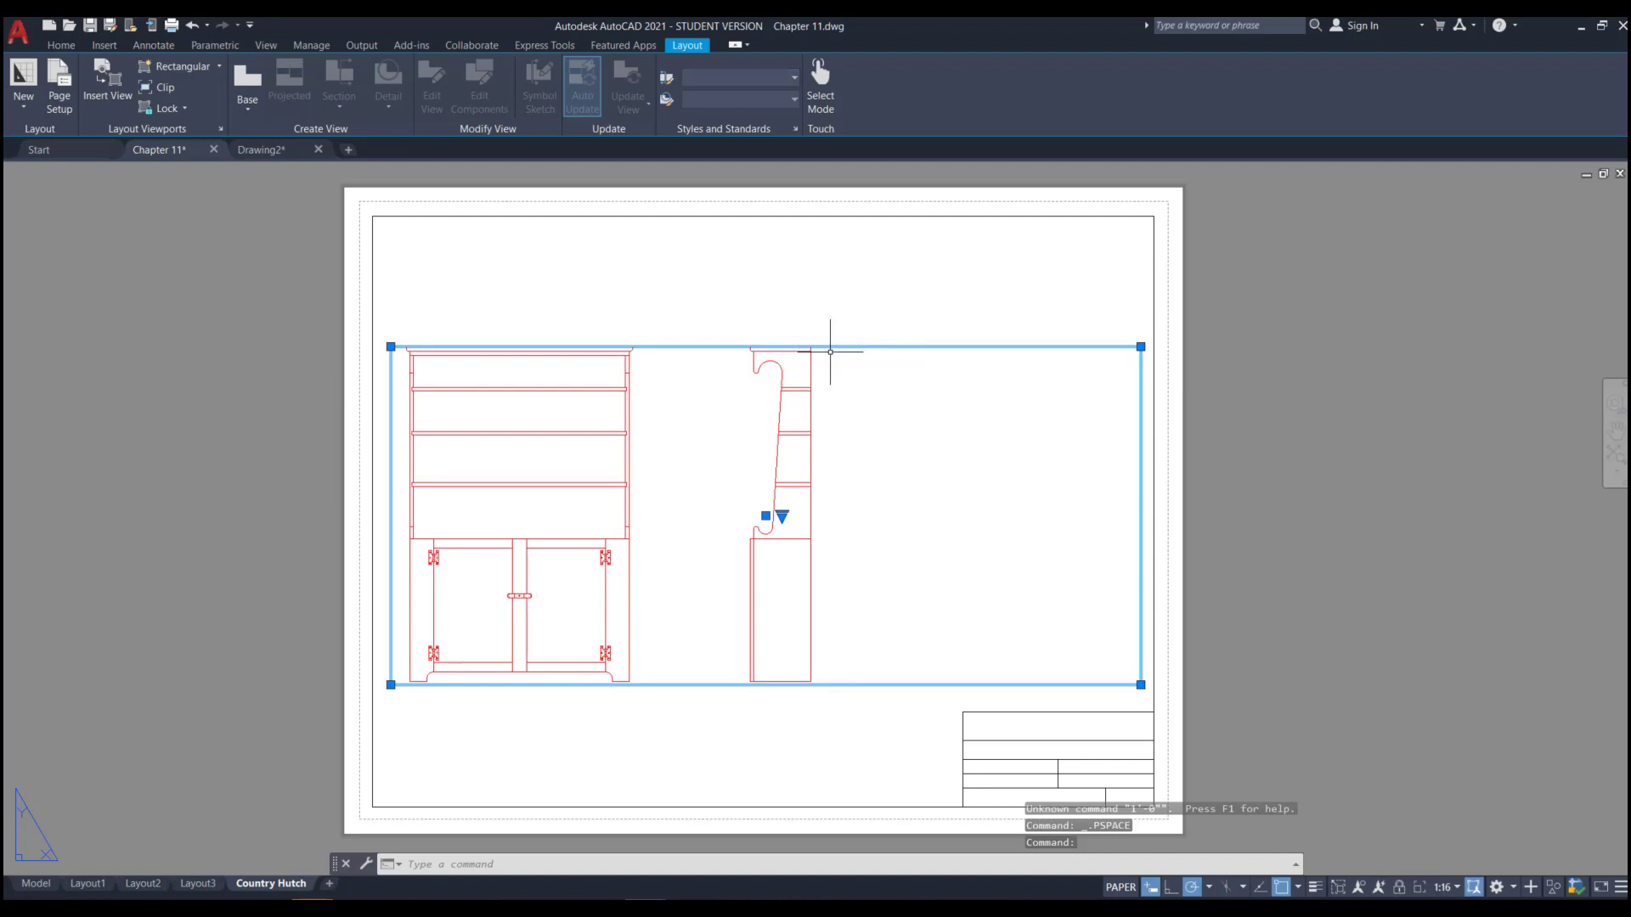
click(1141, 347)
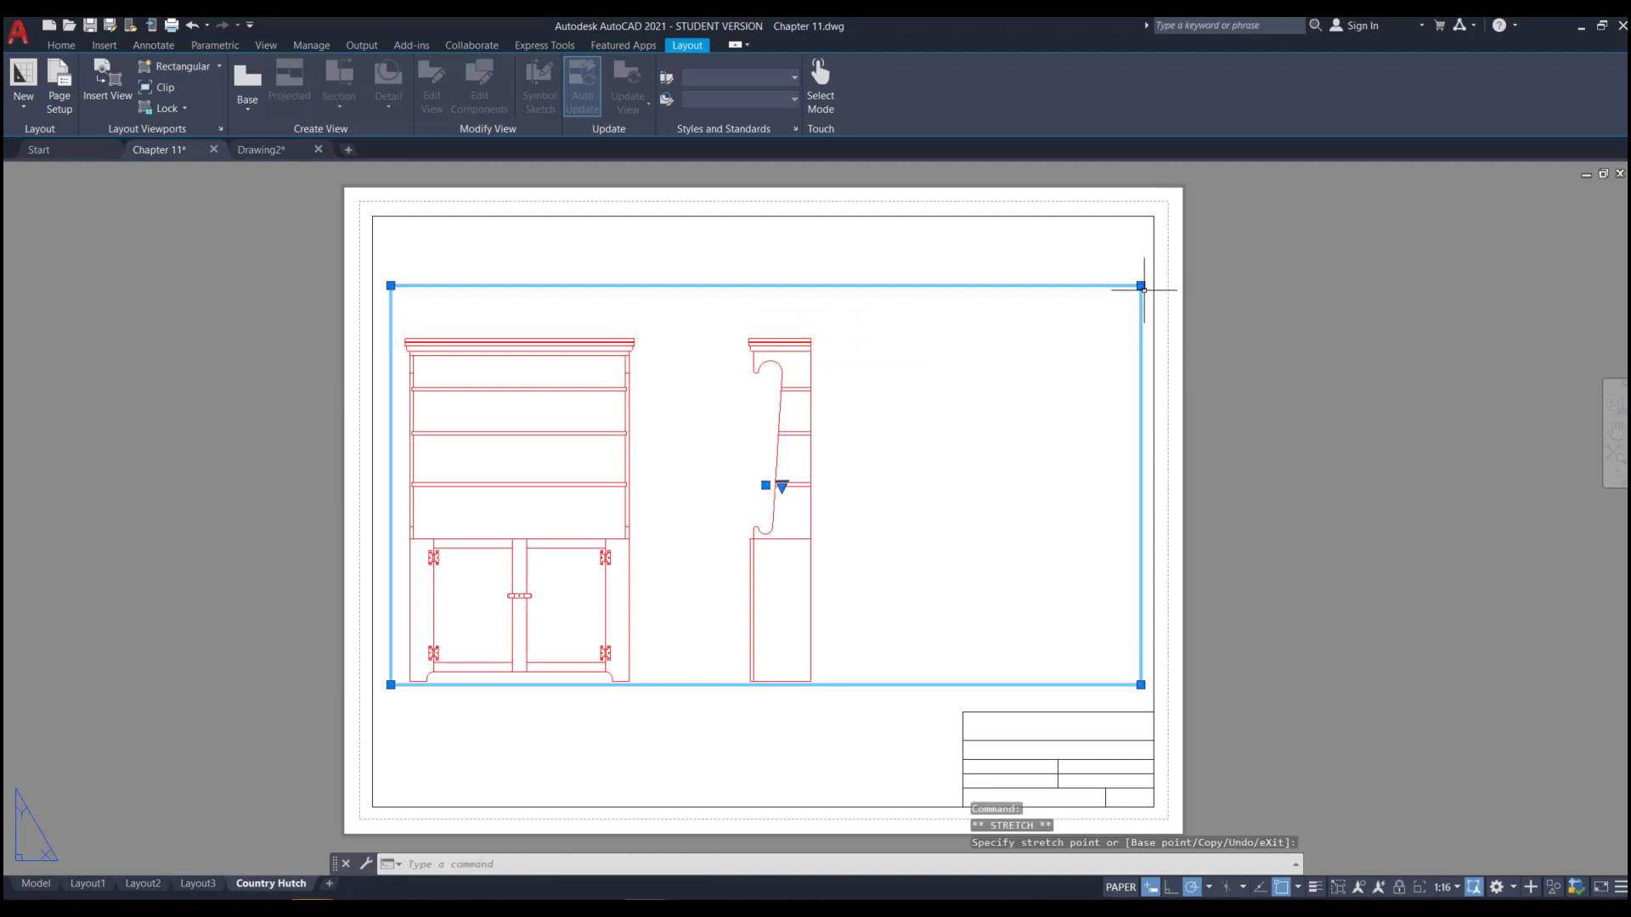
click(1140, 285)
click(1141, 259)
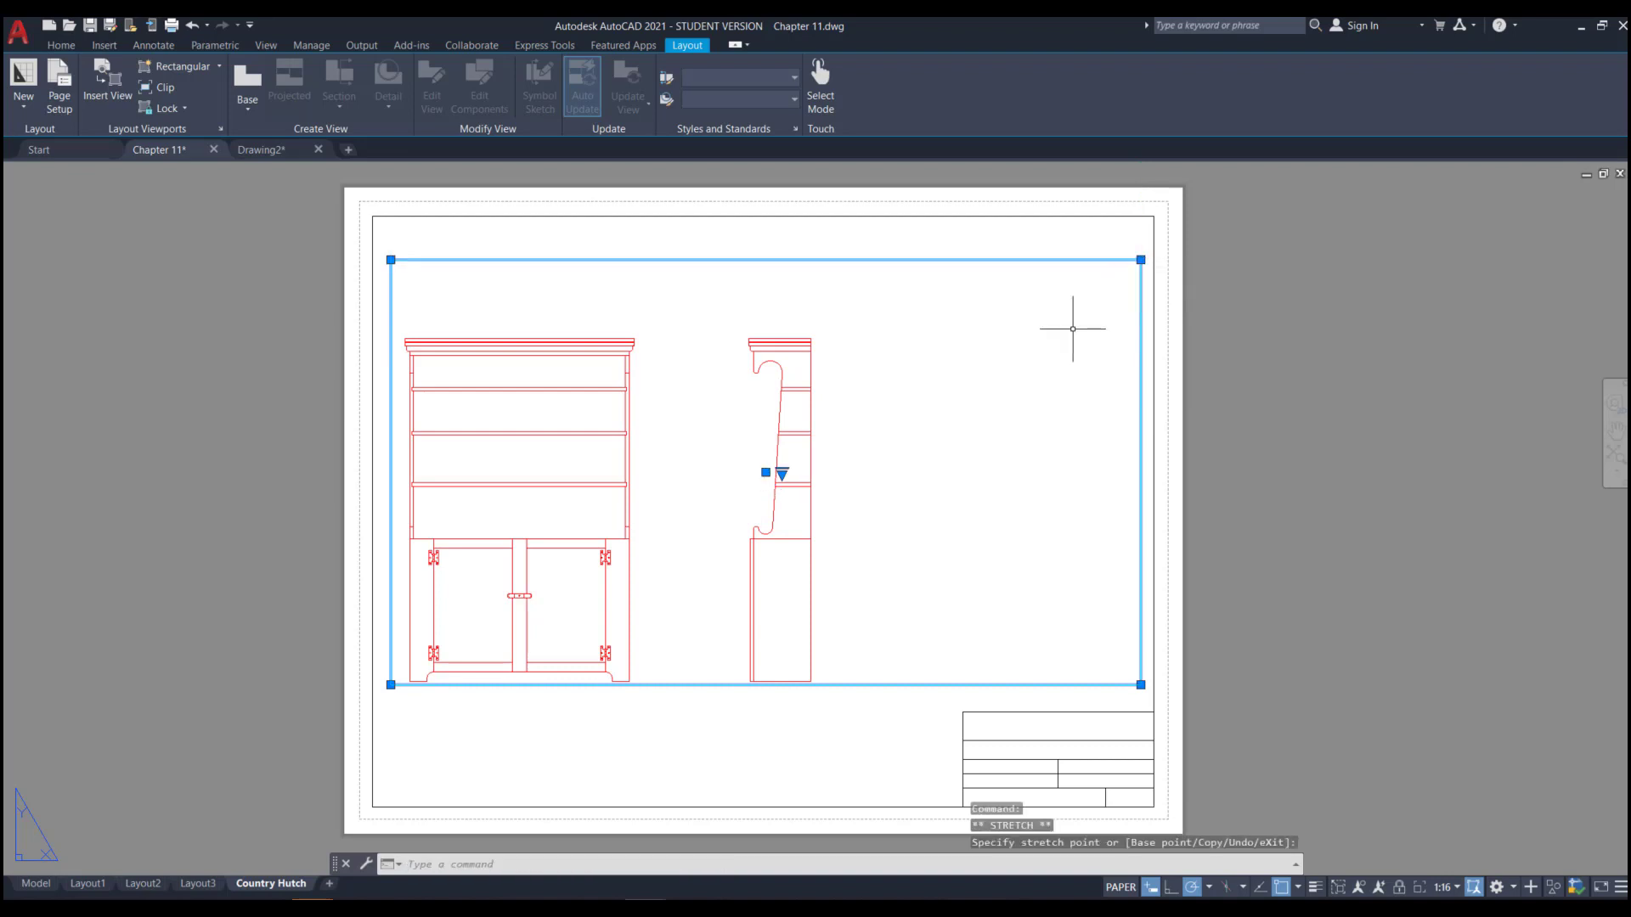
double_click(976, 353)
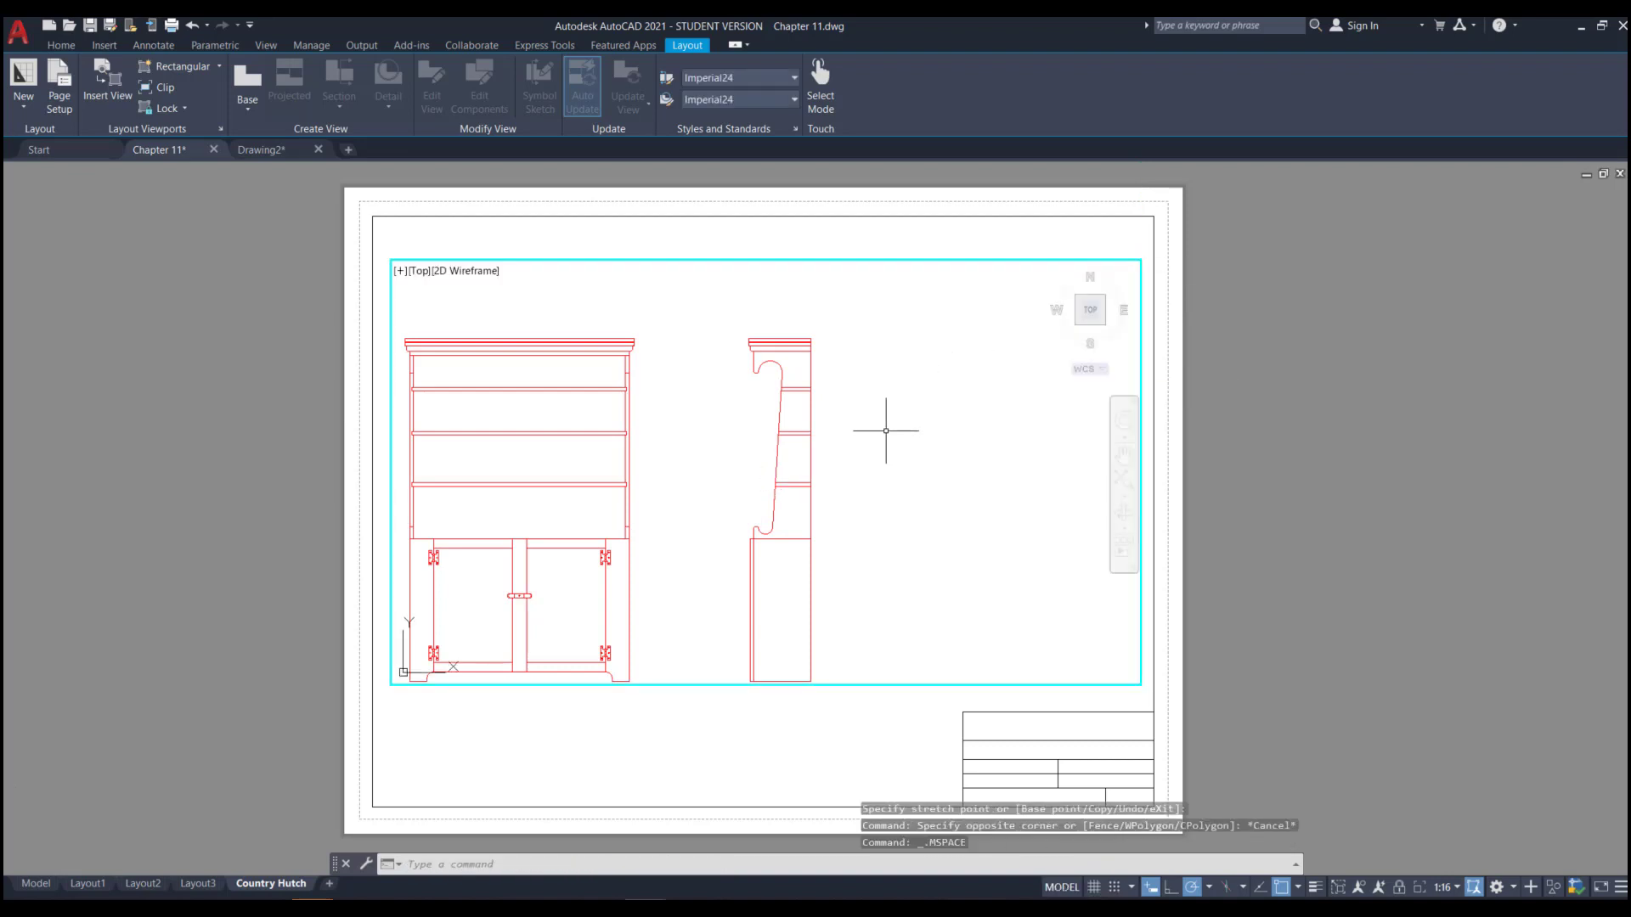
middle_drag(893, 452, 915, 419)
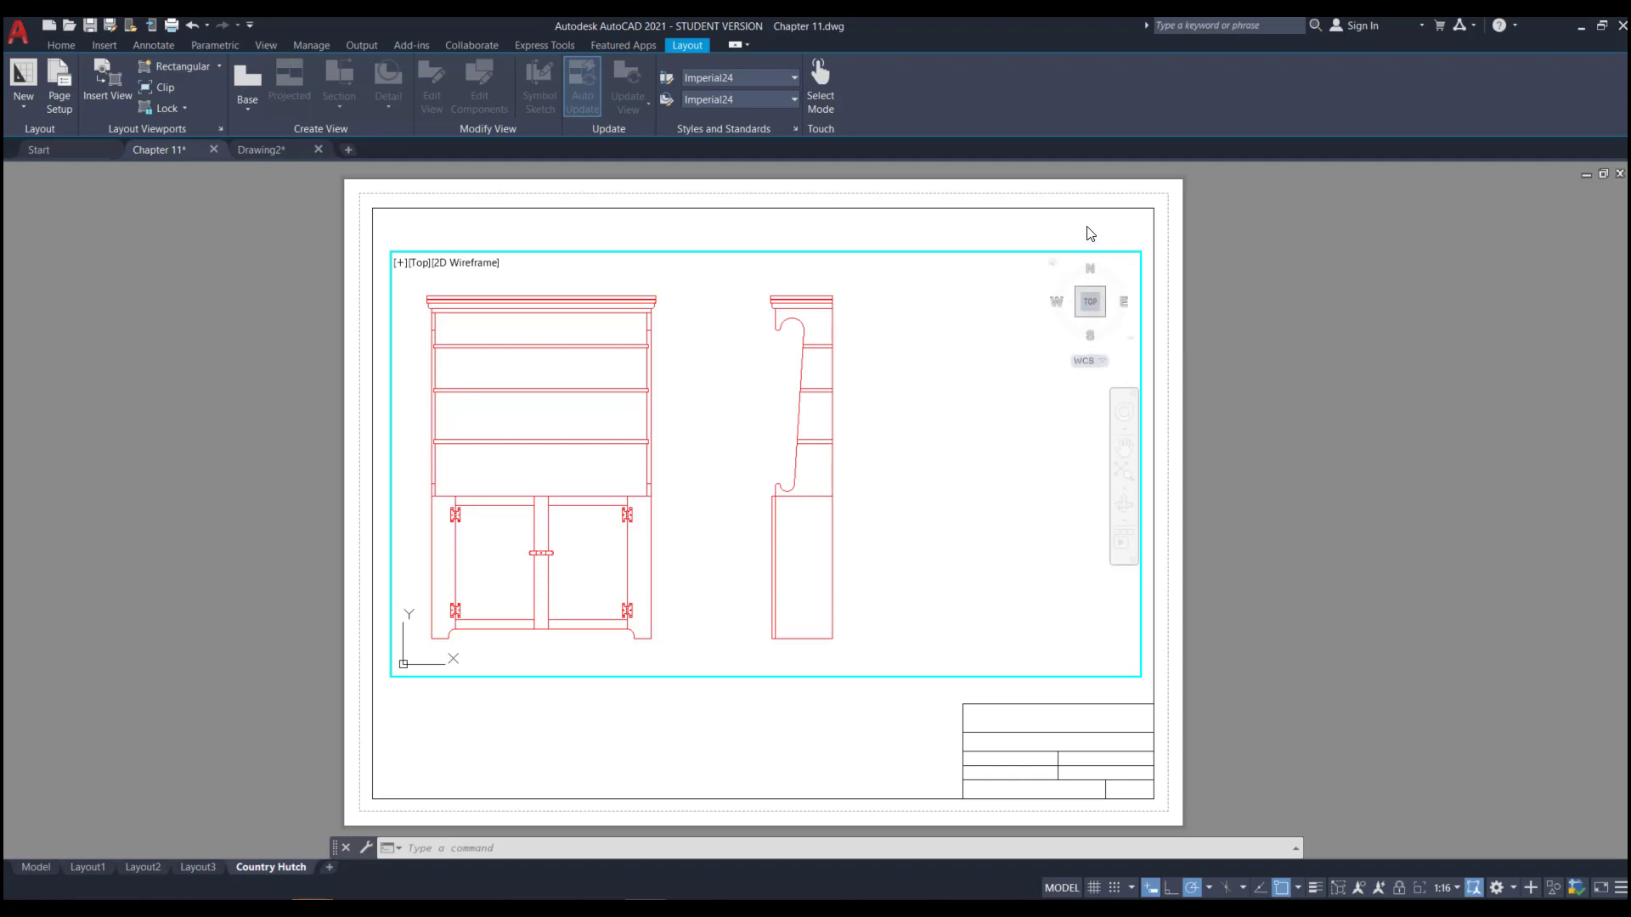
- Reapply the 3/4" = 1'-0" scale to the country hutch viewport and lock its view
click(1458, 890)
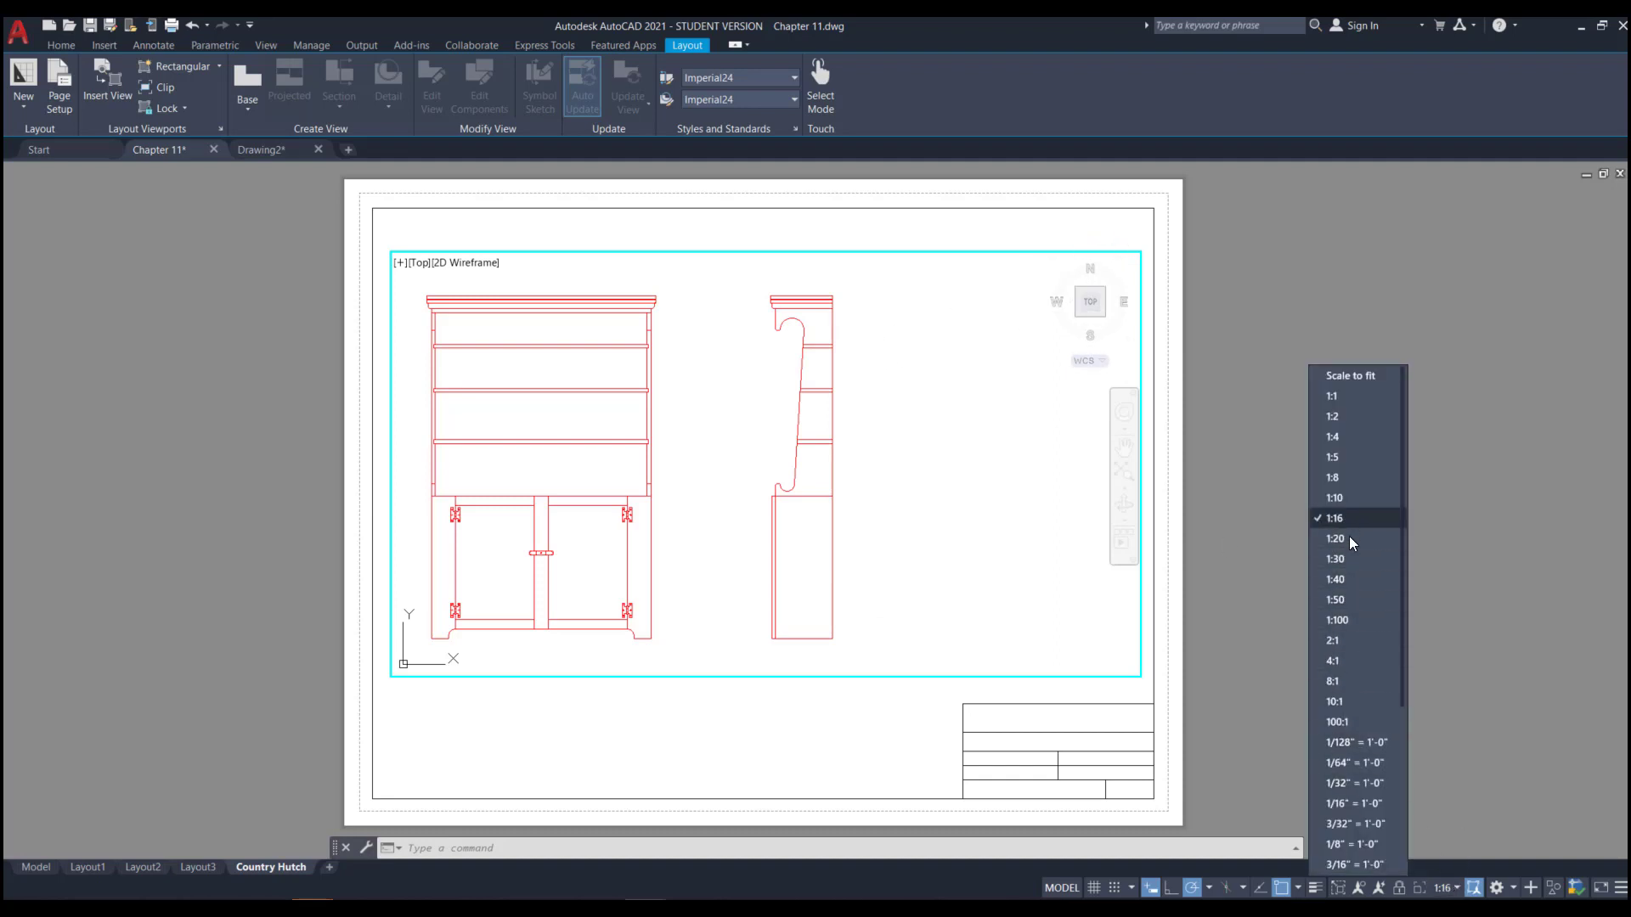
scroll(1355, 698, down, 2)
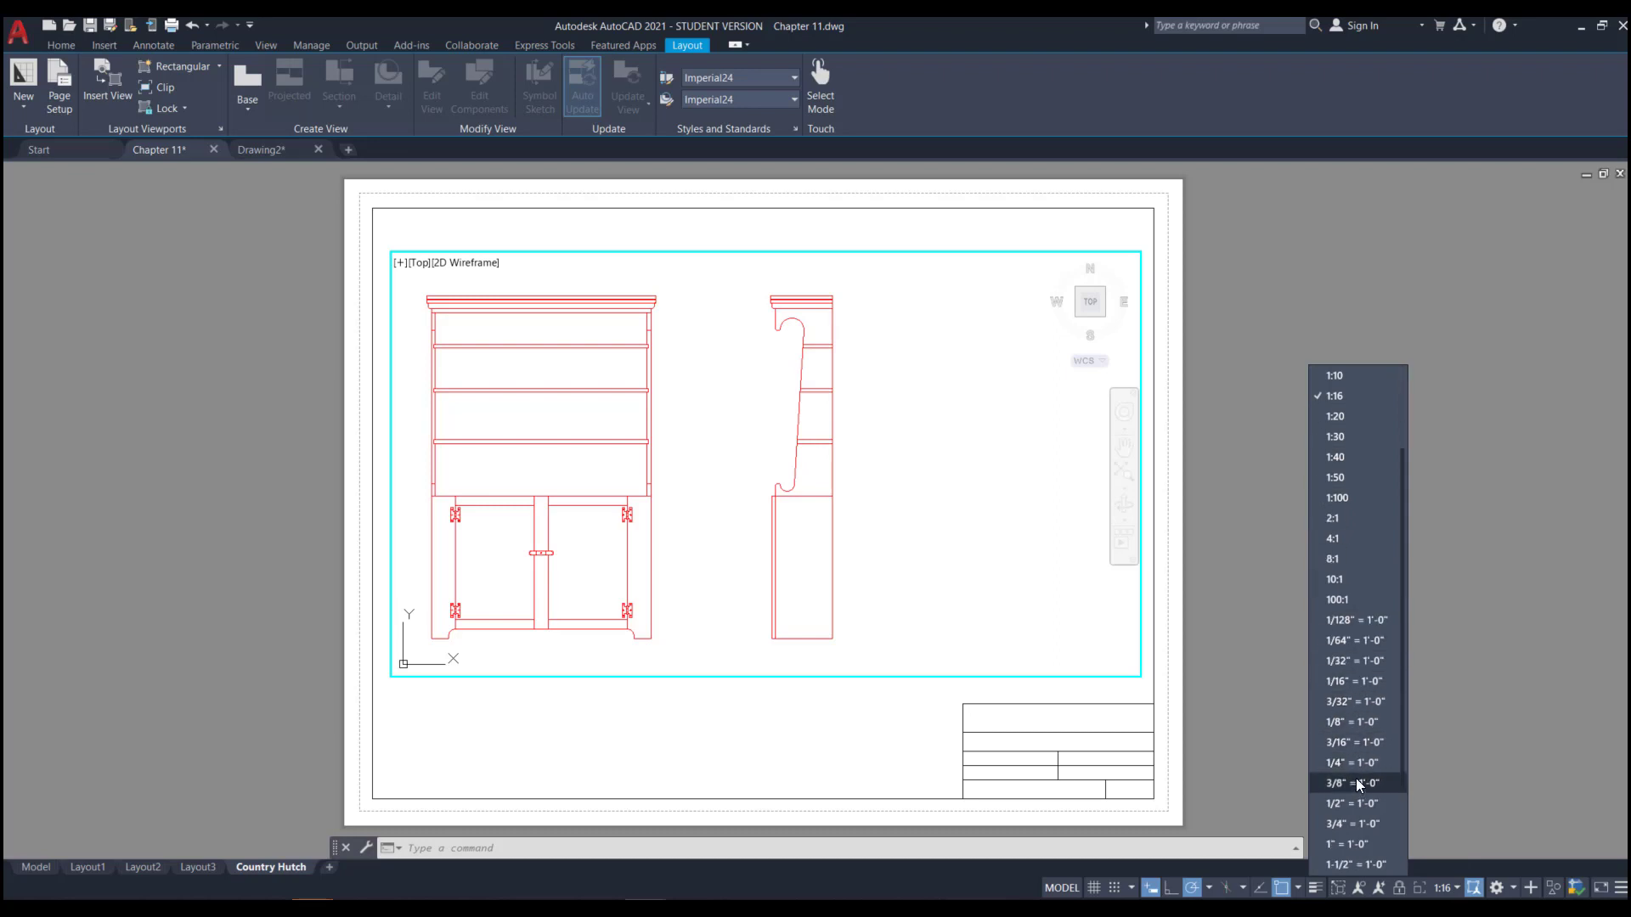
scroll(1359, 777, down, 2)
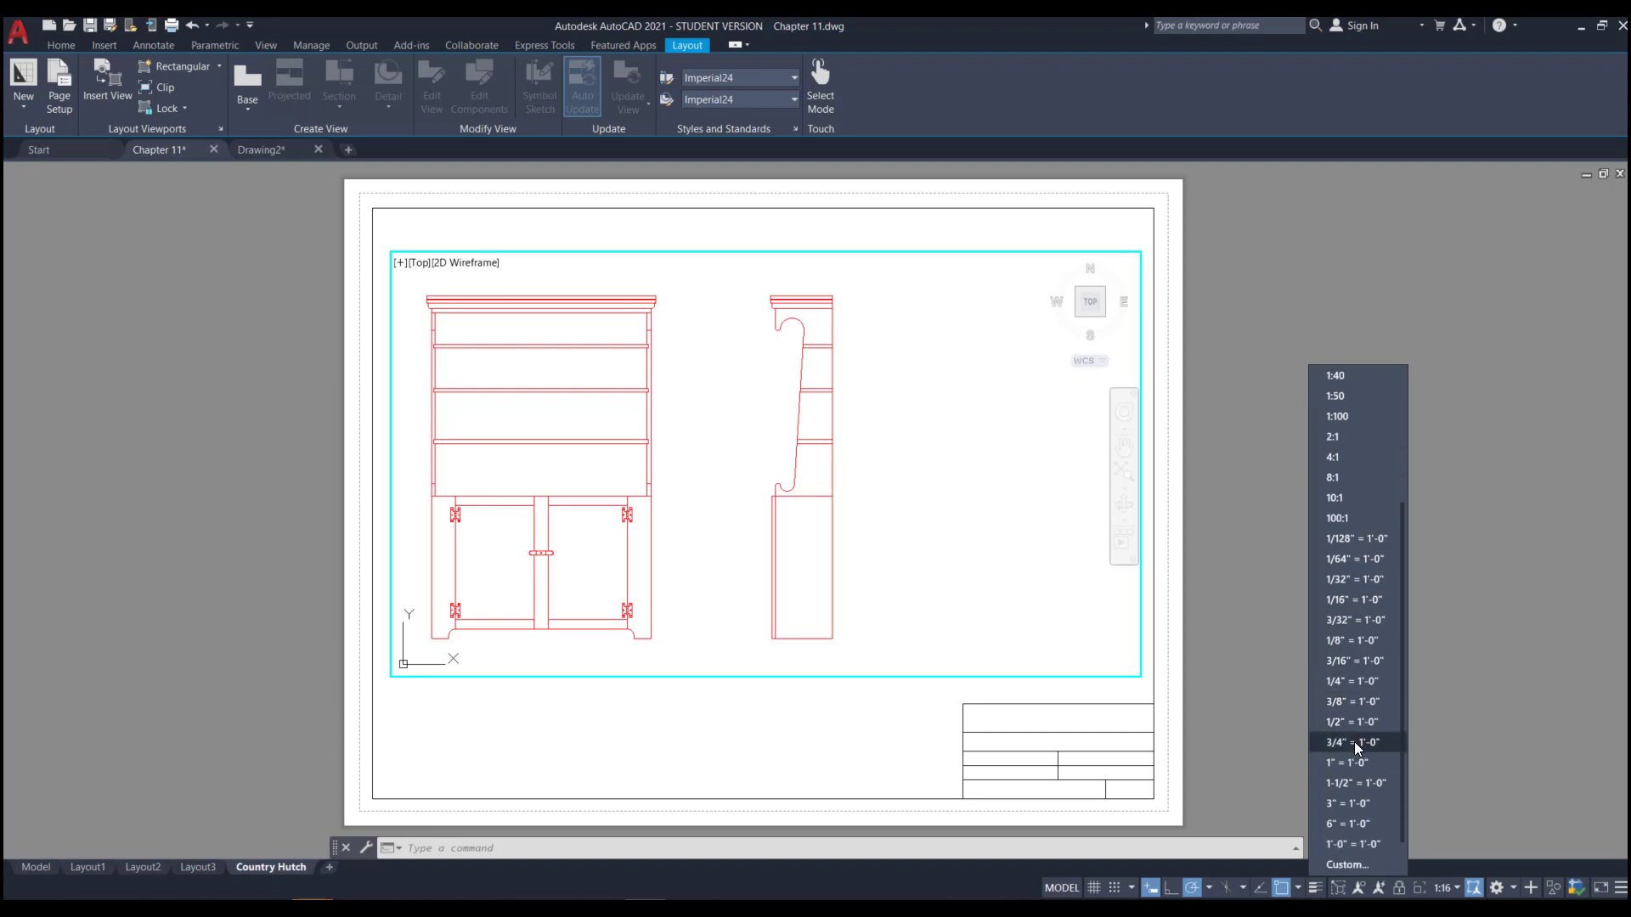
click(1354, 741)
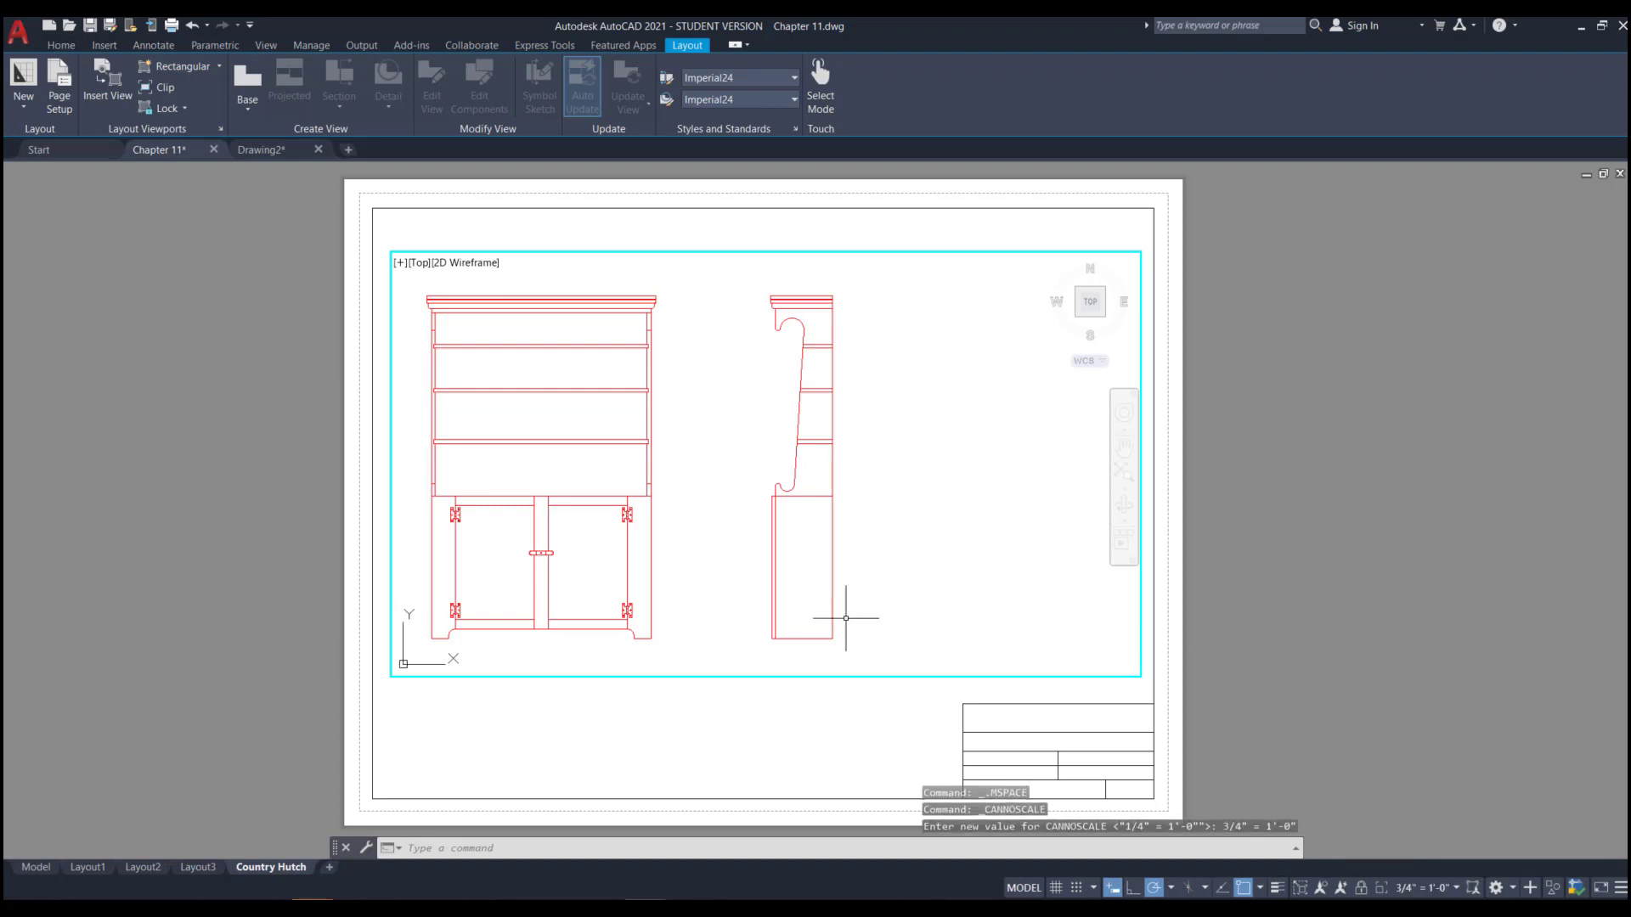
click(1362, 890)
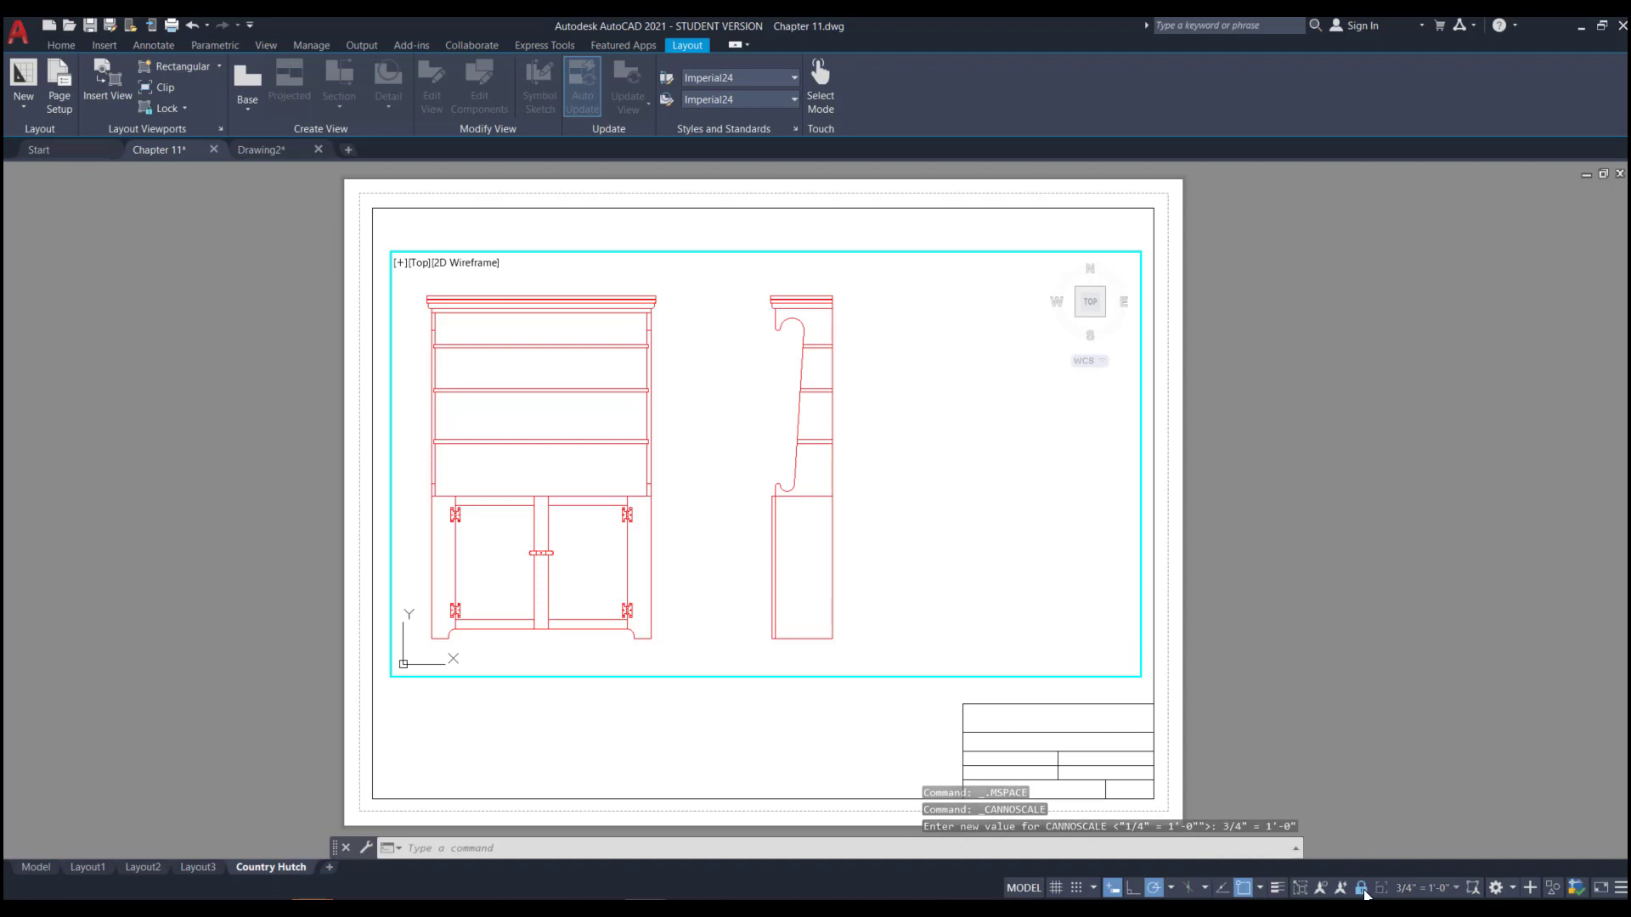
- Return to paper space and move the locked hutch viewport slightly straight down on the sheet
double_click(943, 229)
click(925, 257)
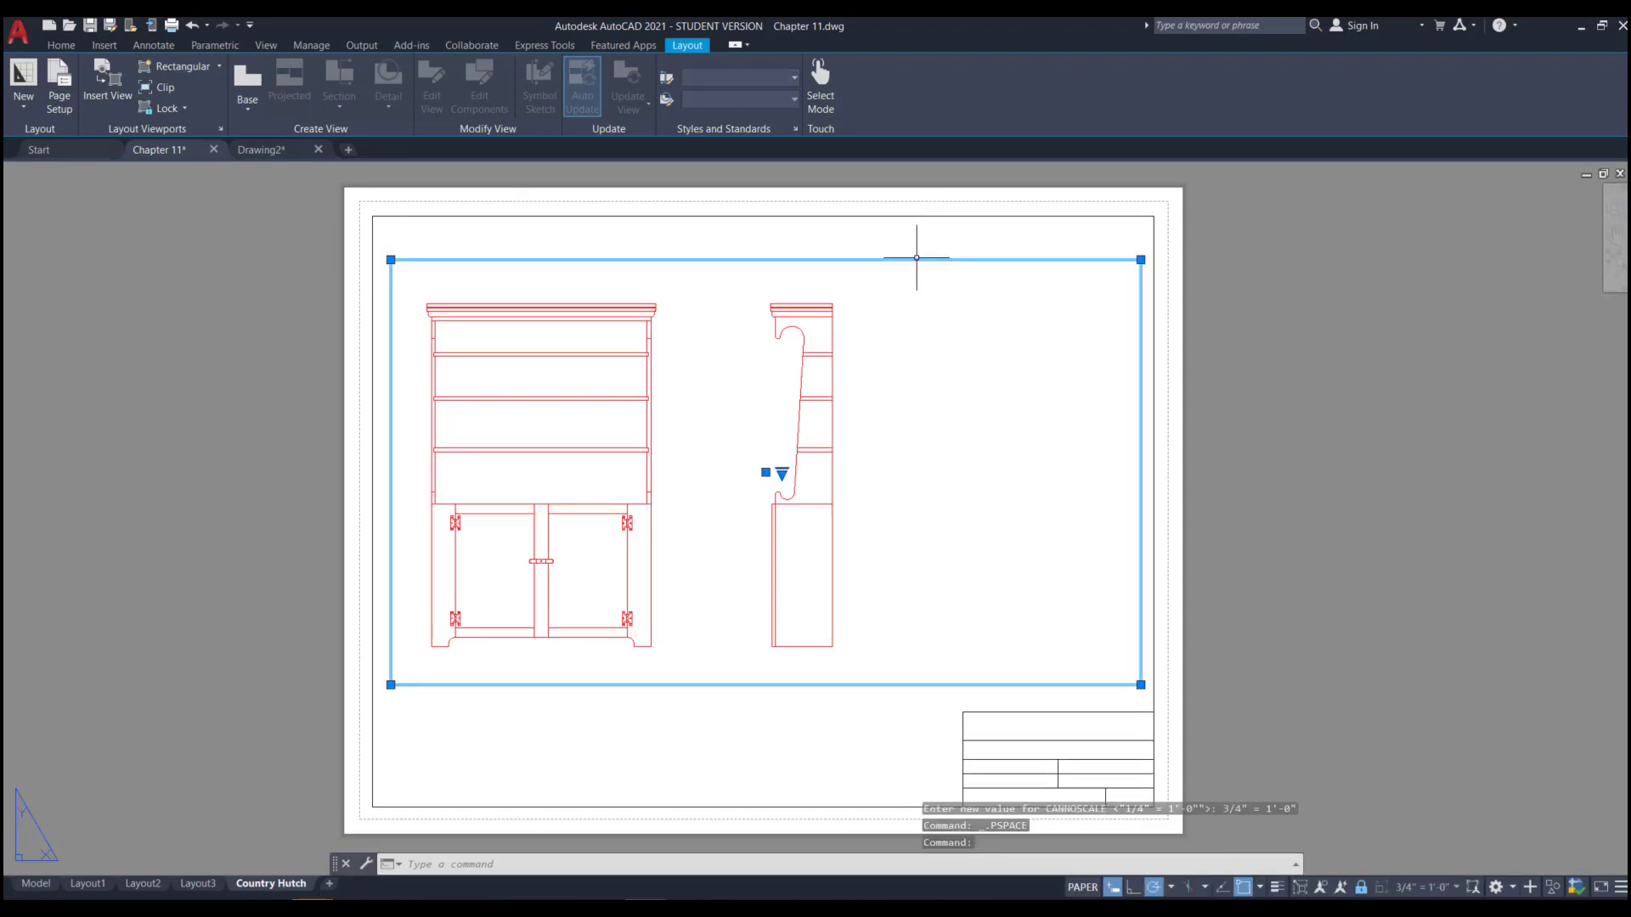
click(765, 472)
scroll(763, 513, up, 3)
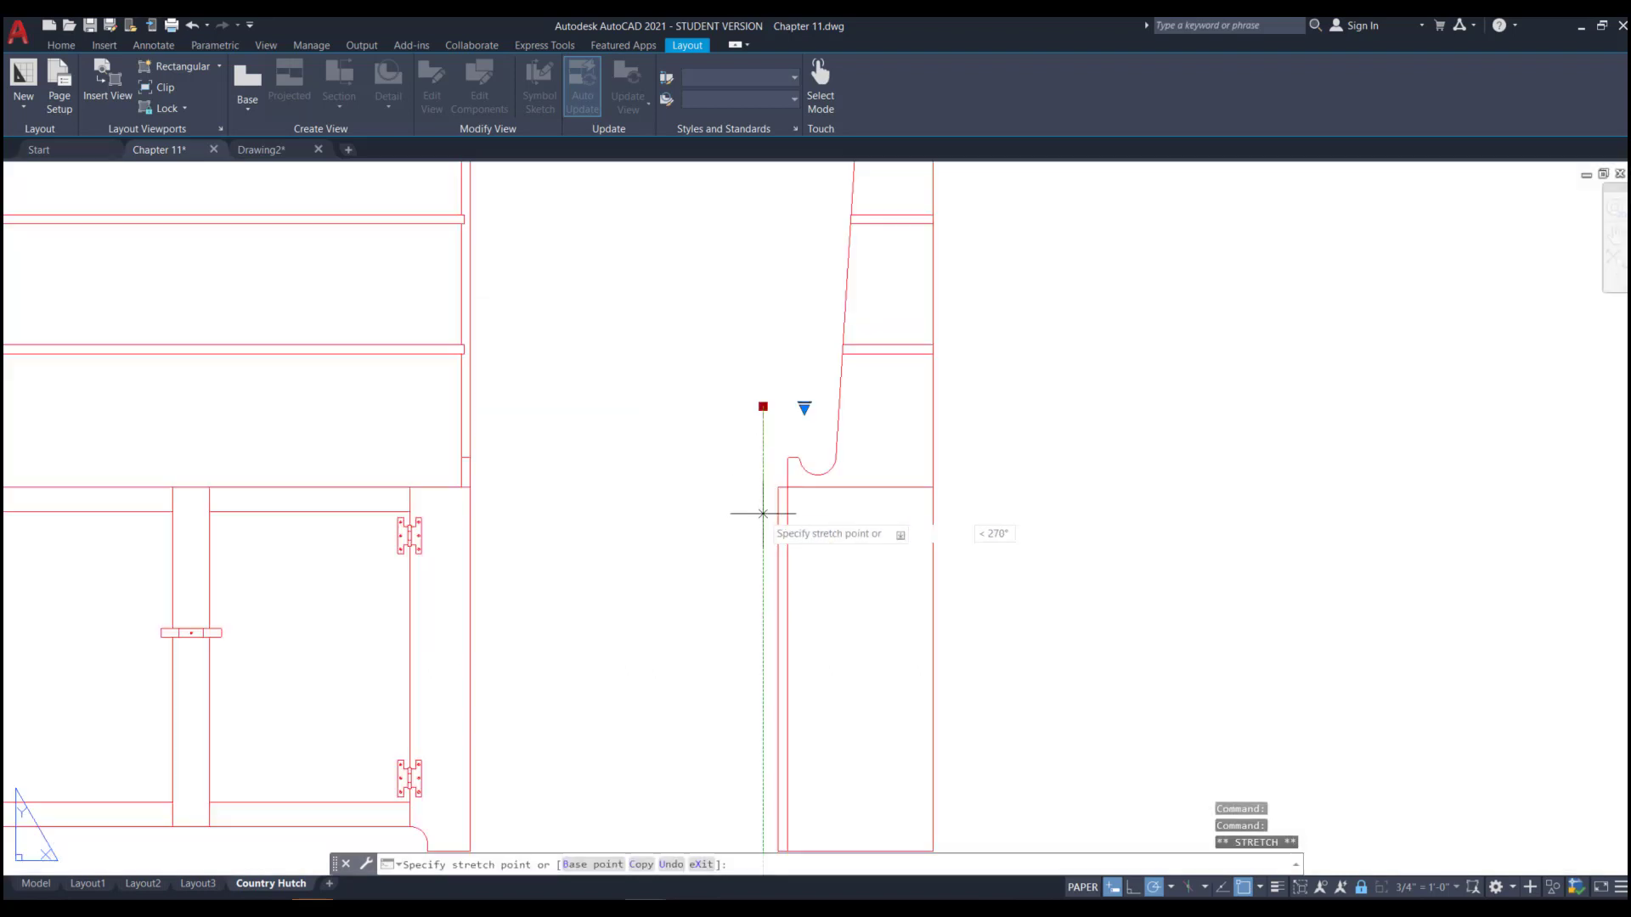
scroll(769, 497, down, 6)
scroll(902, 409, up, 2)
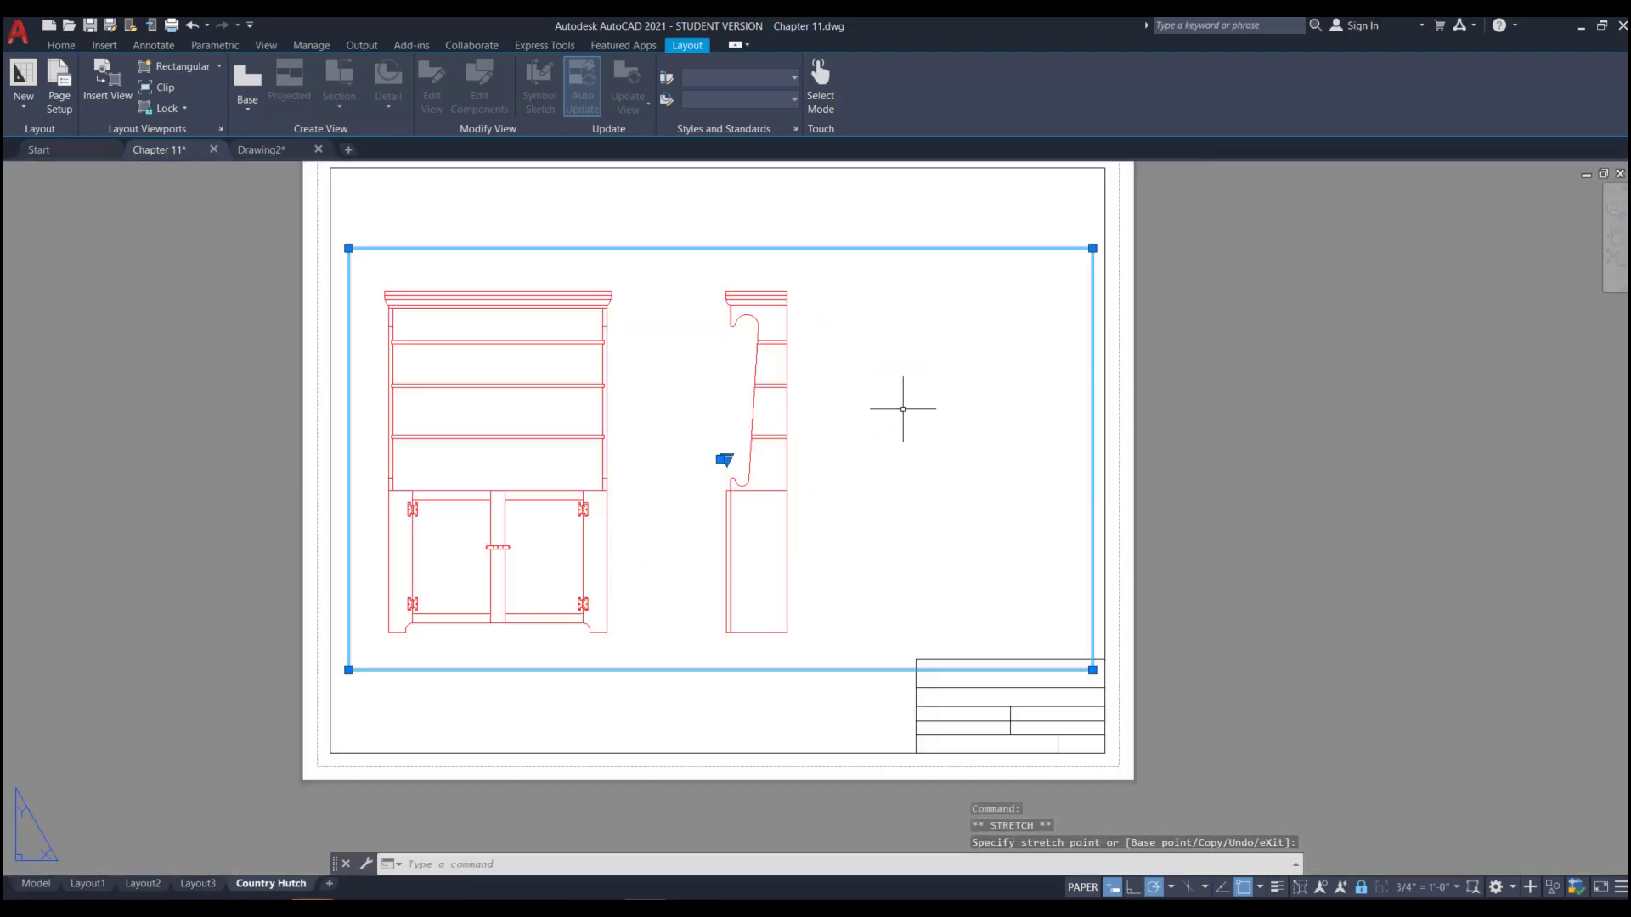
key(Escape)
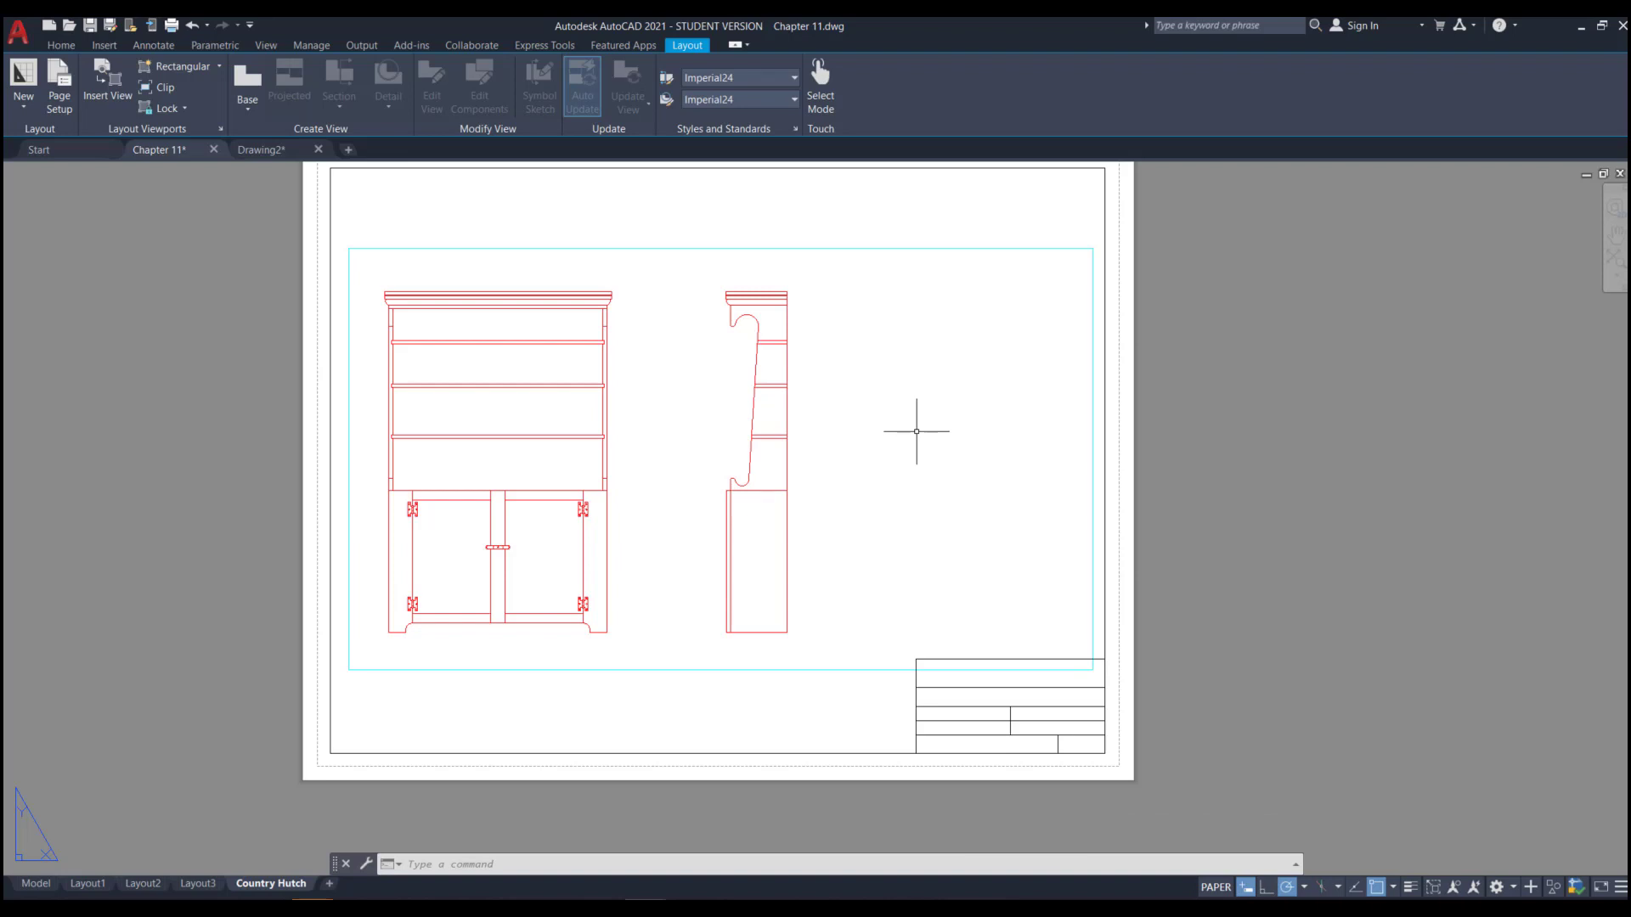
- Create a small rectangular viewport above the hutch viewport and assign it to the Viewport layer
scroll(844, 462, down, 2)
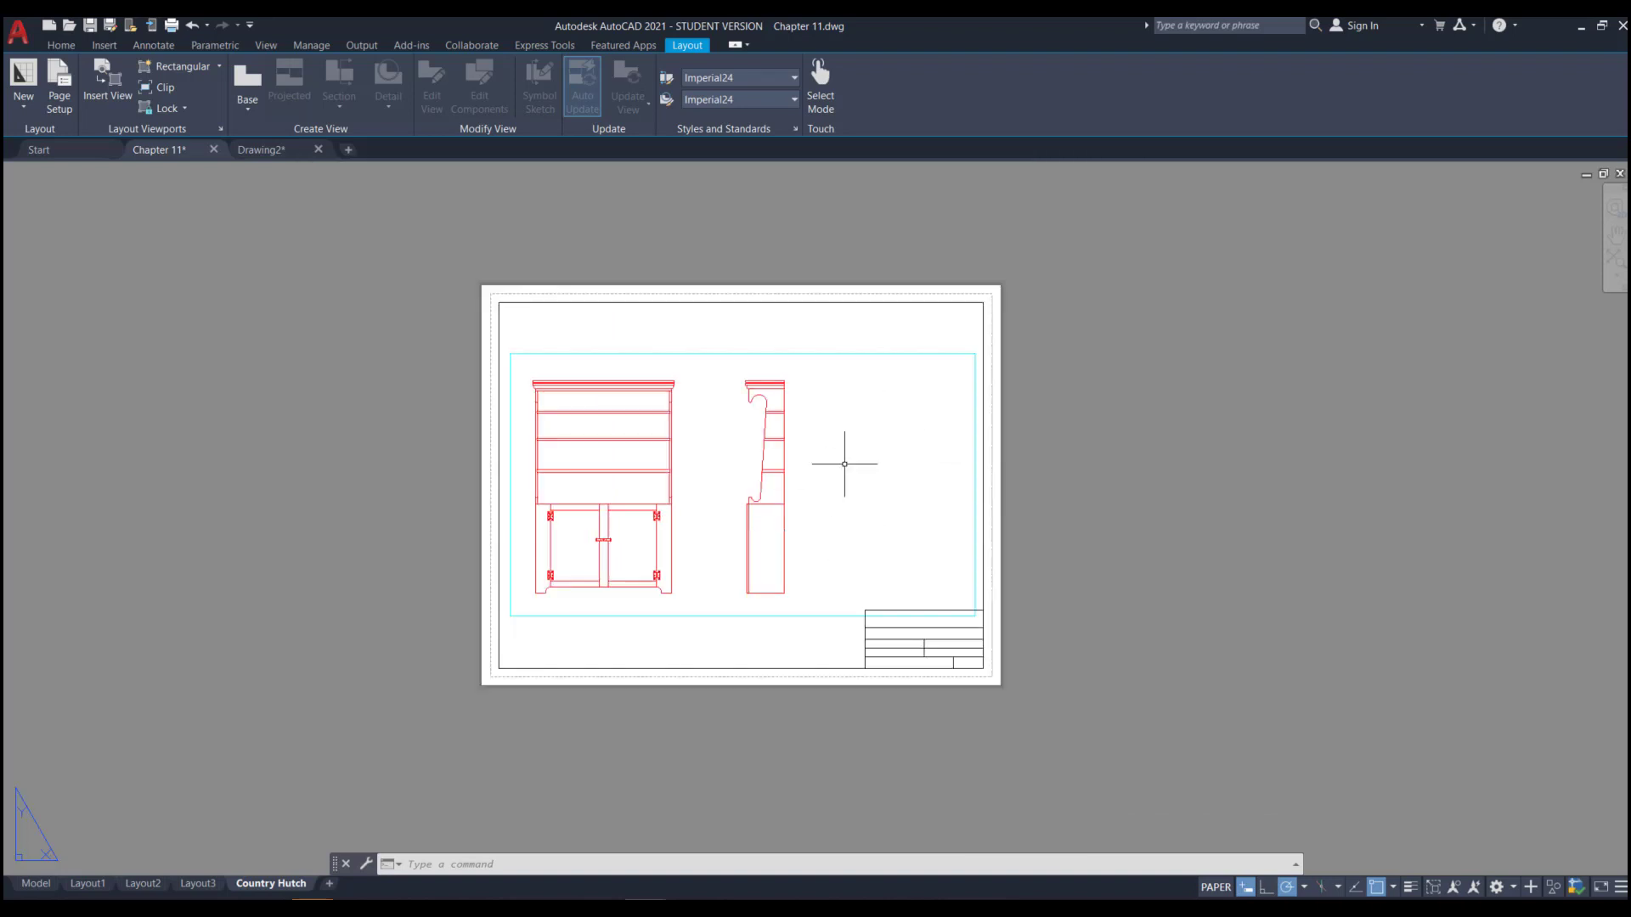
scroll(856, 419, up, 2)
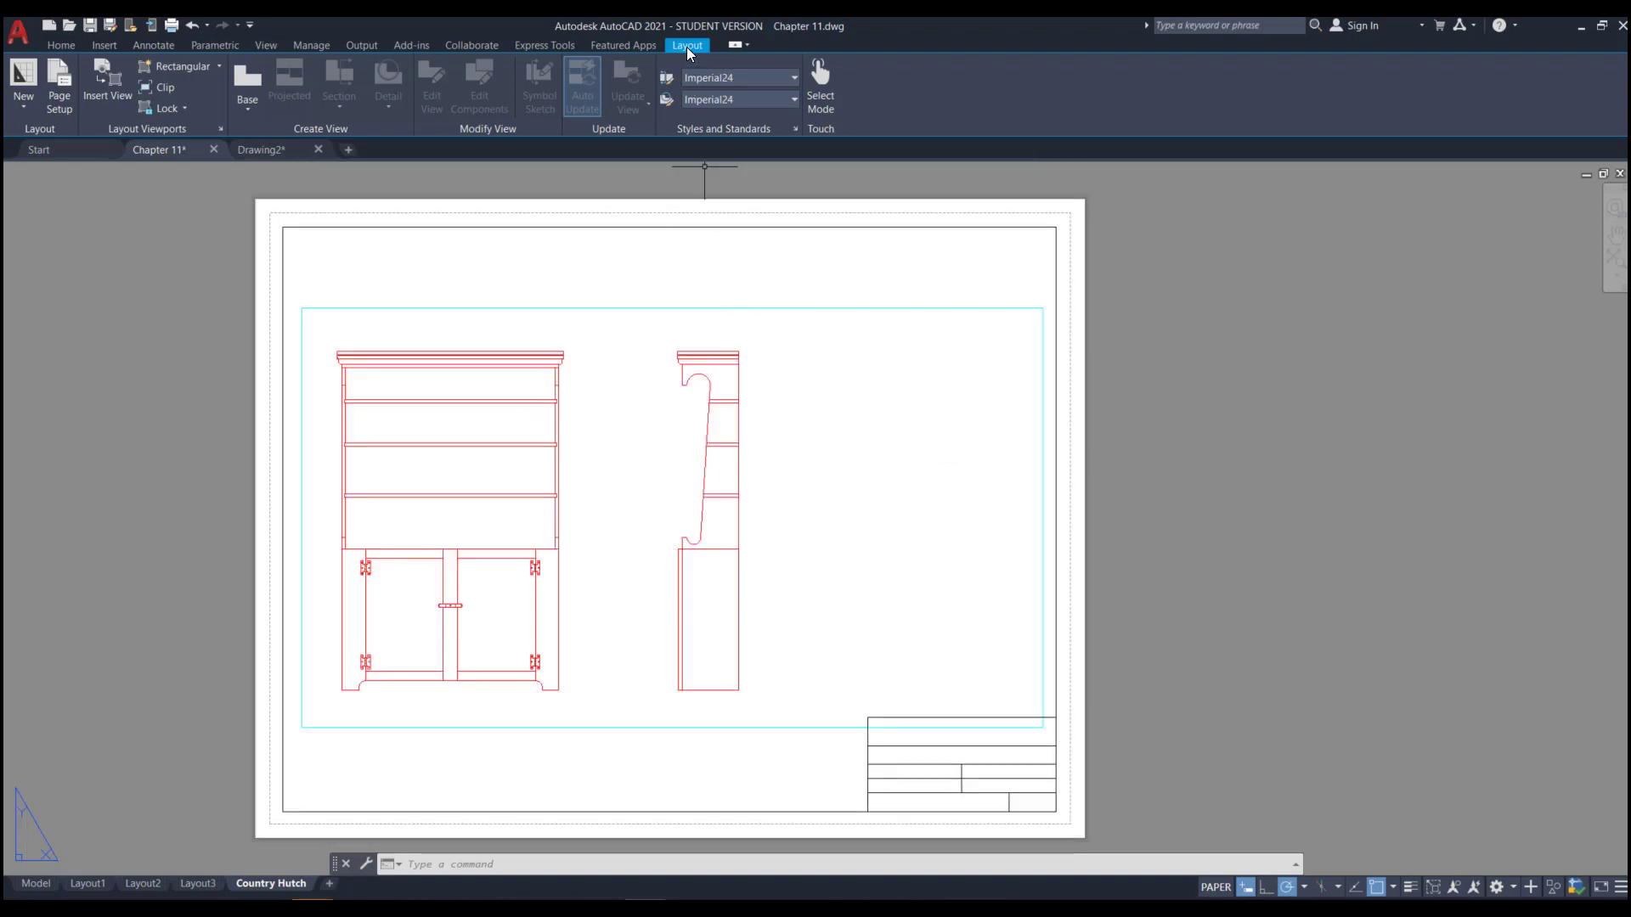
click(174, 66)
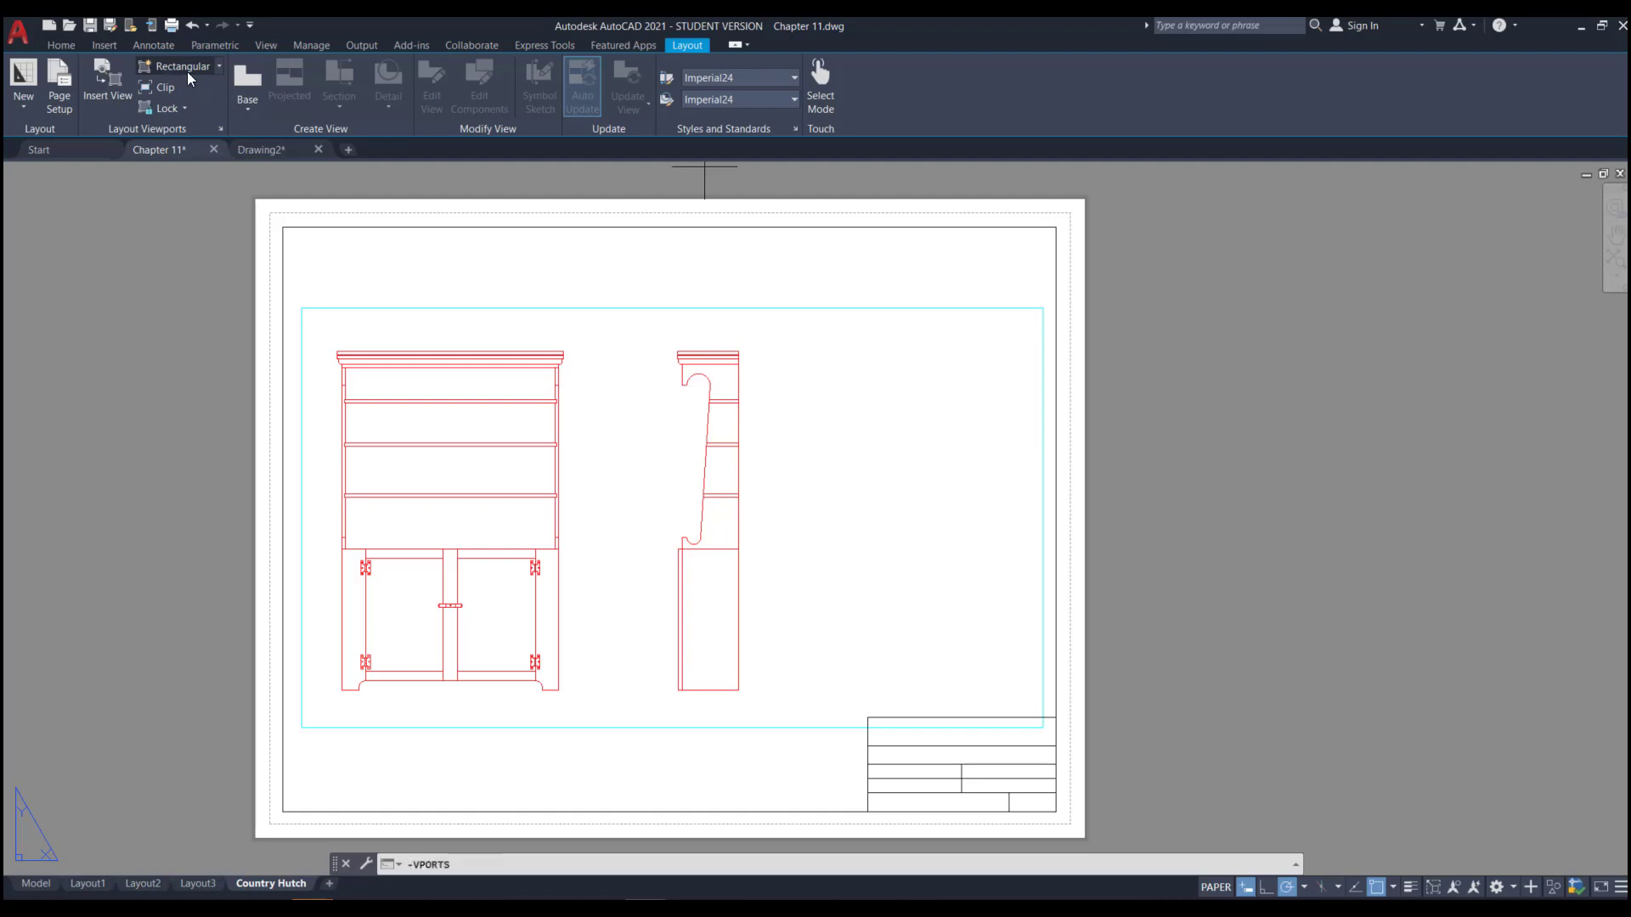
click(961, 246)
click(844, 294)
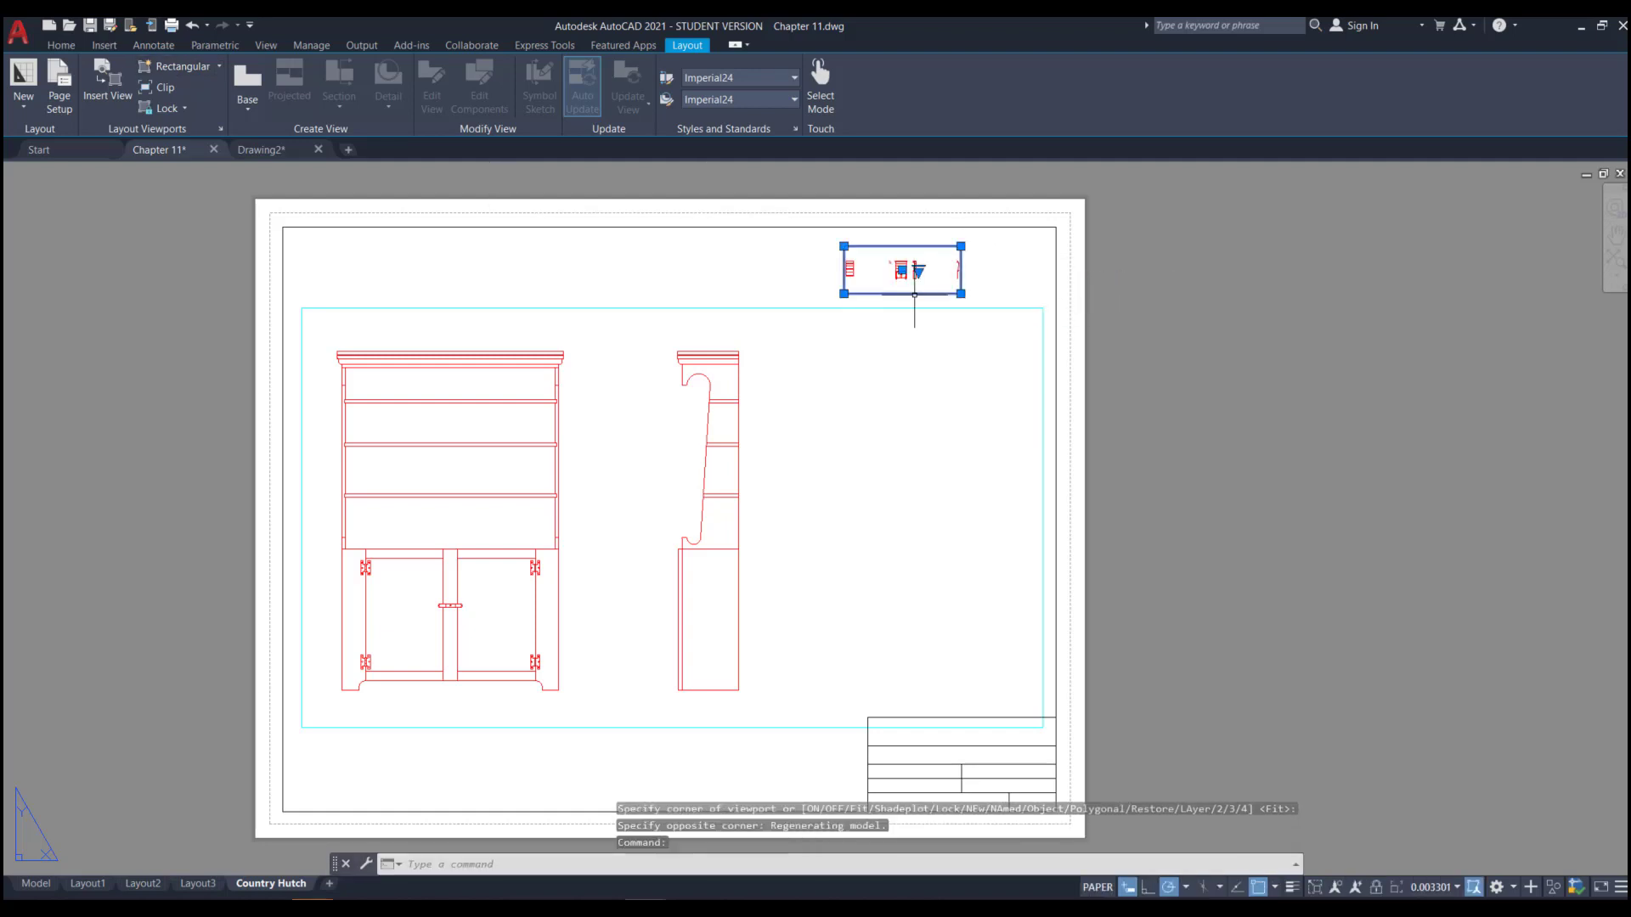
click(61, 45)
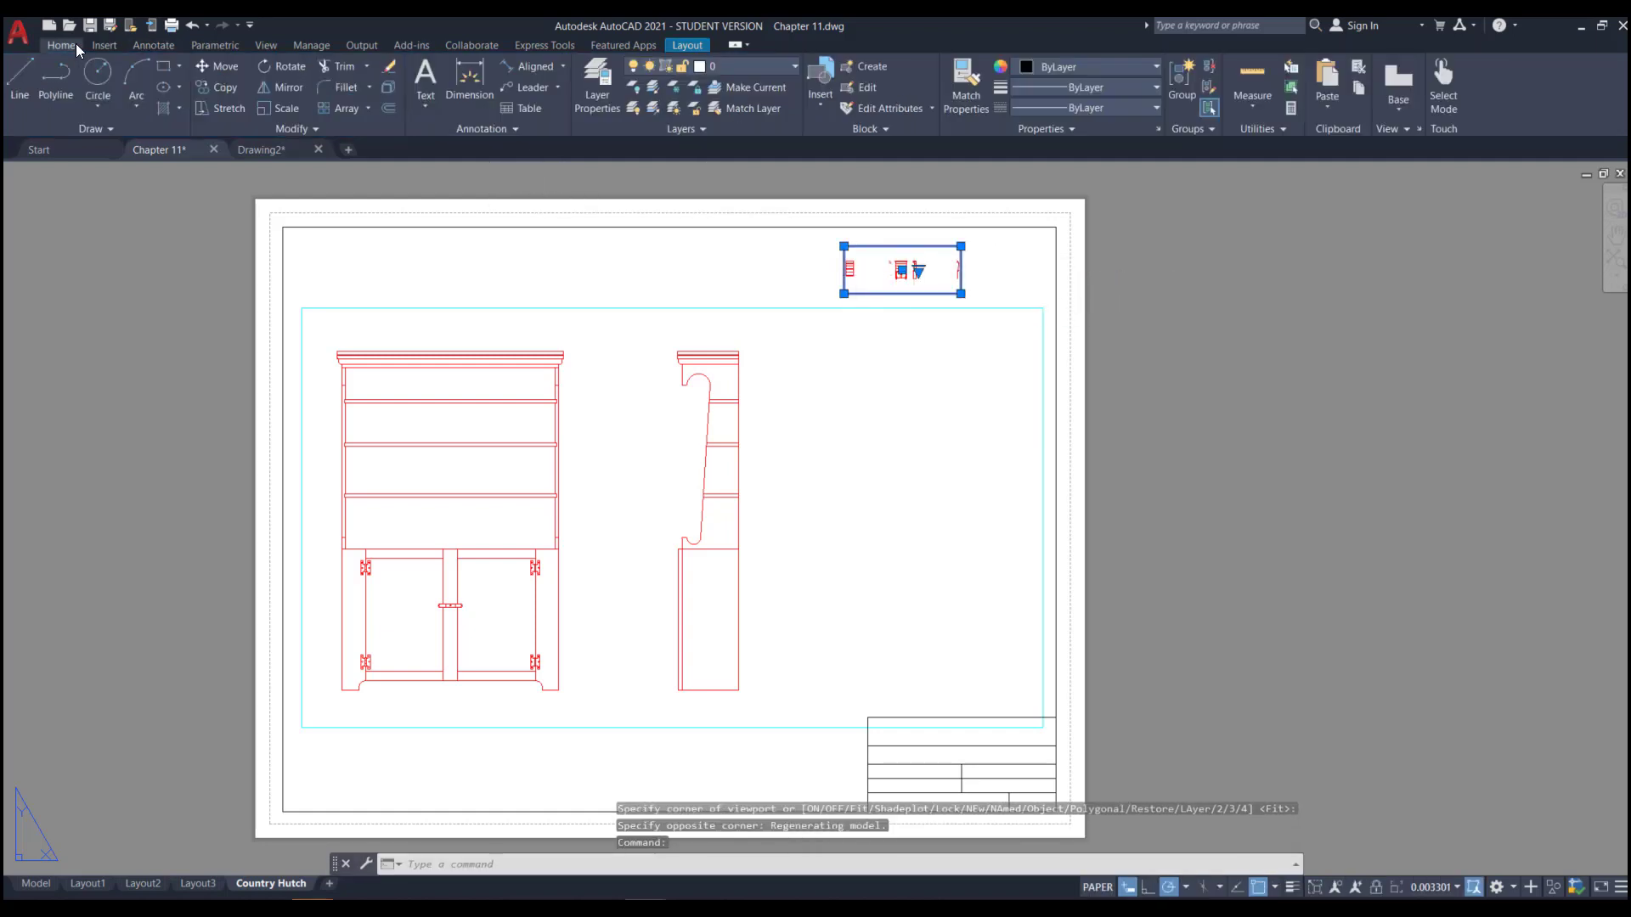
click(732, 66)
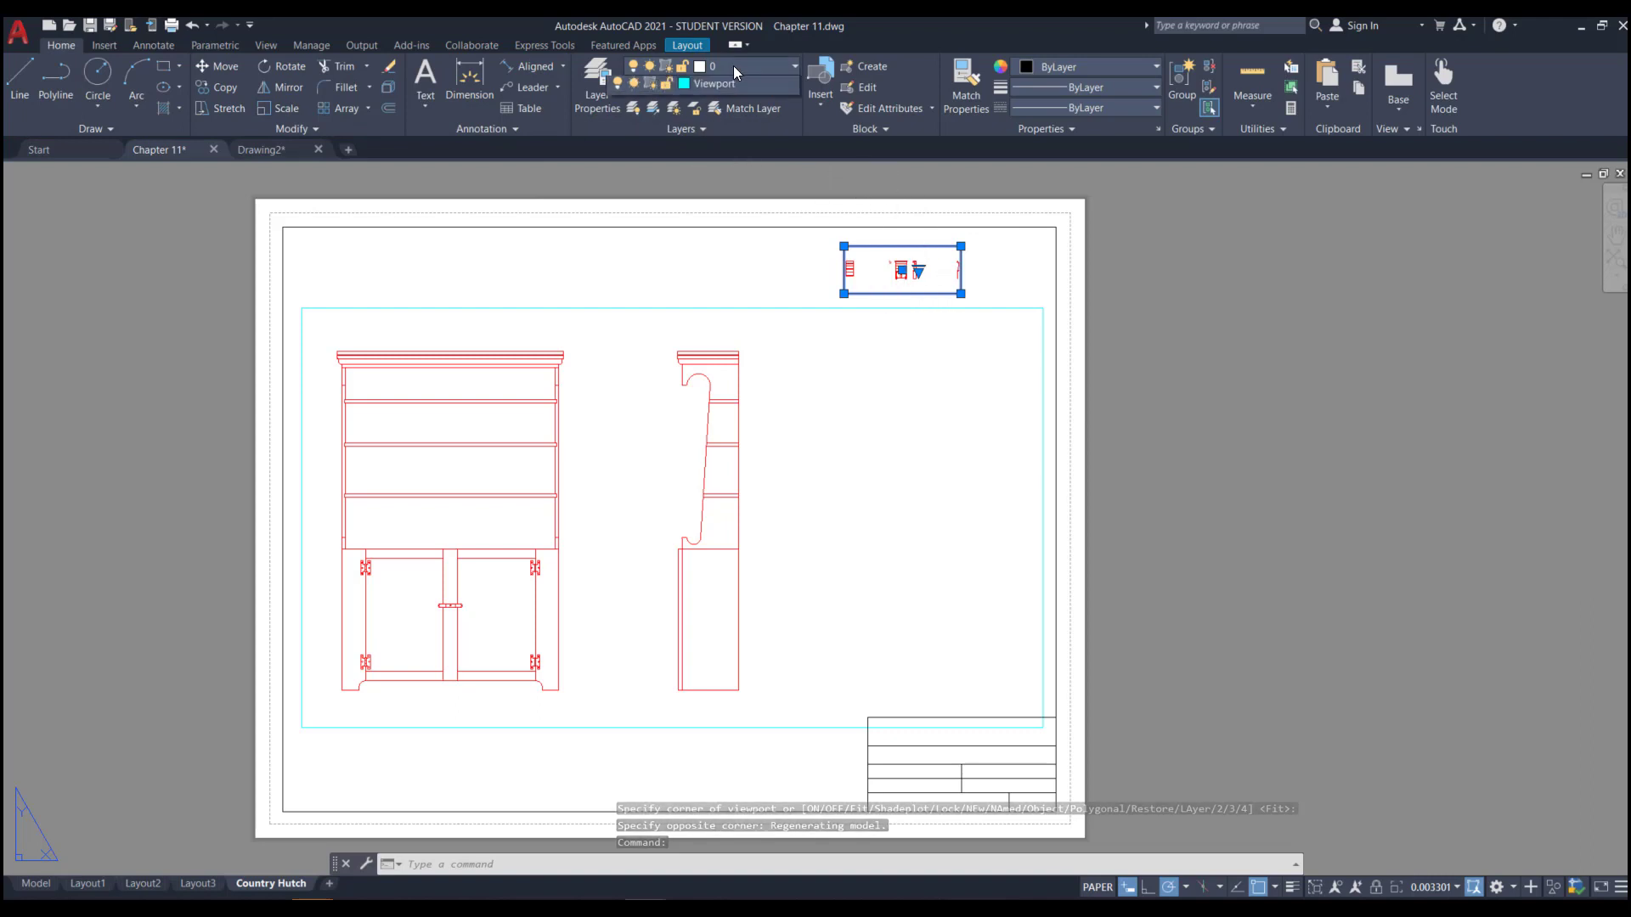
click(721, 167)
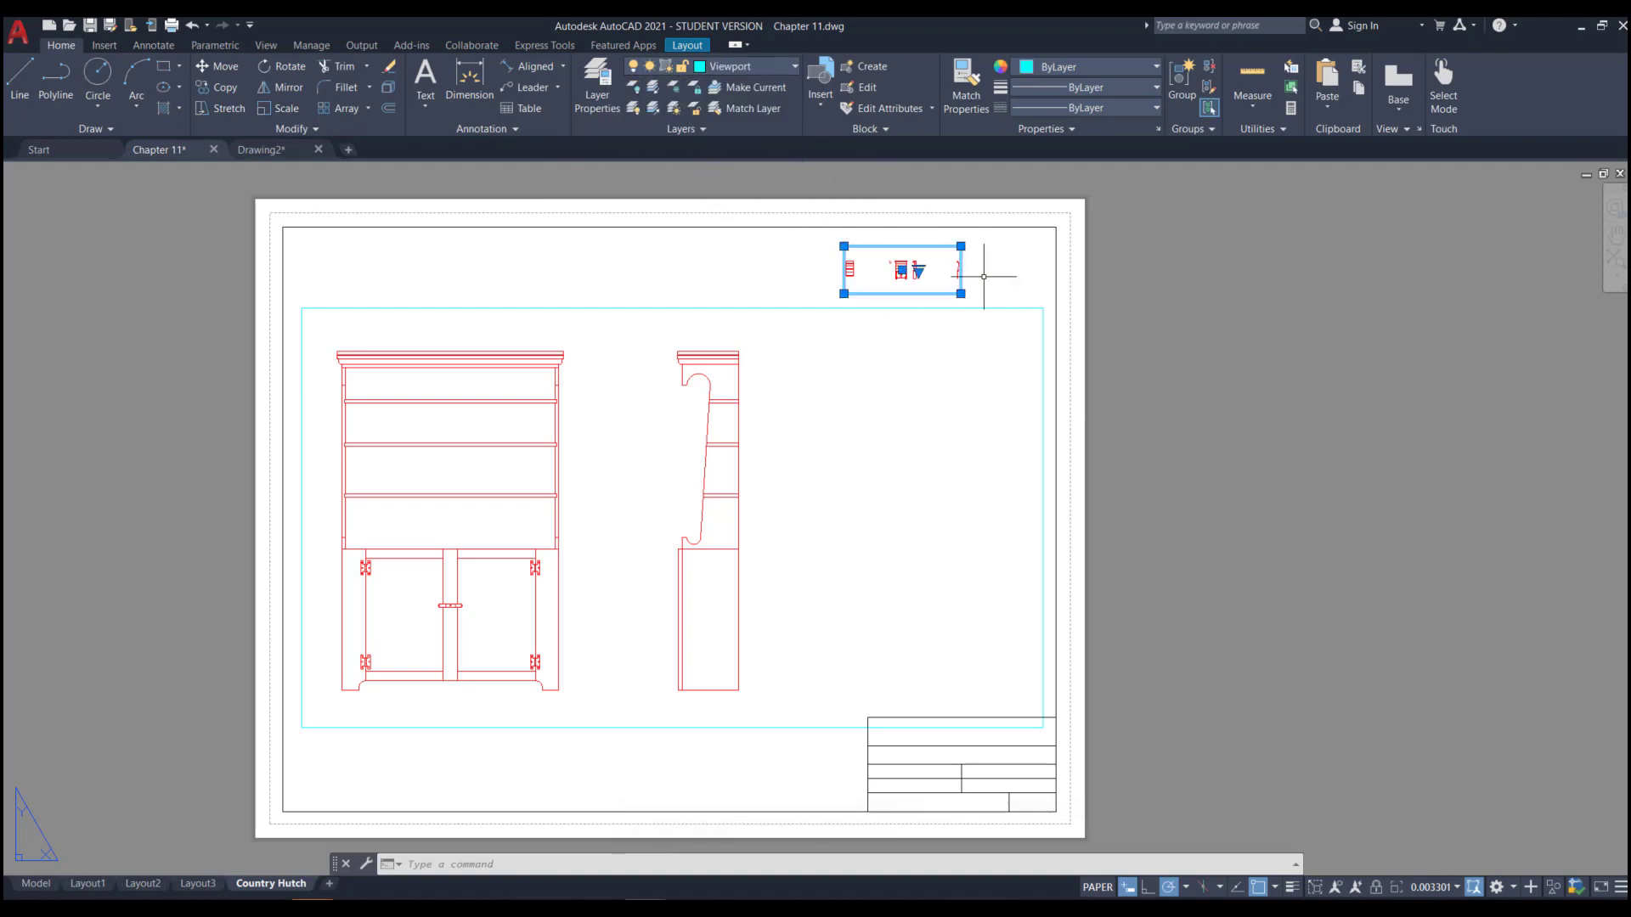
- Delete the small viewport above the hutch viewport
click(982, 251)
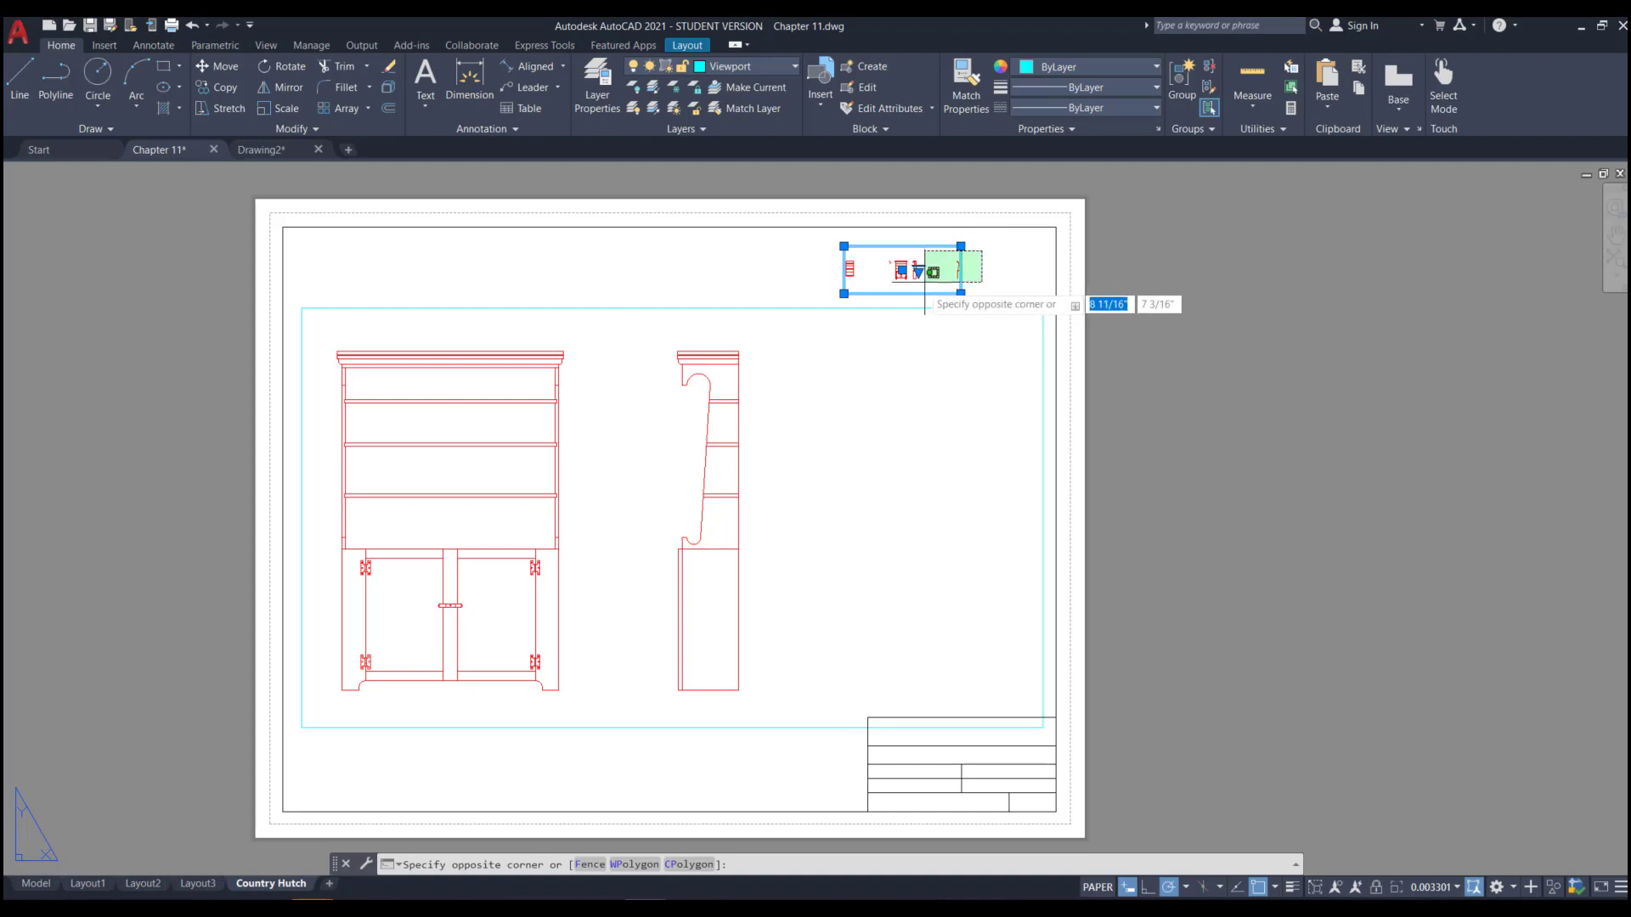
click(913, 286)
key(Delete)
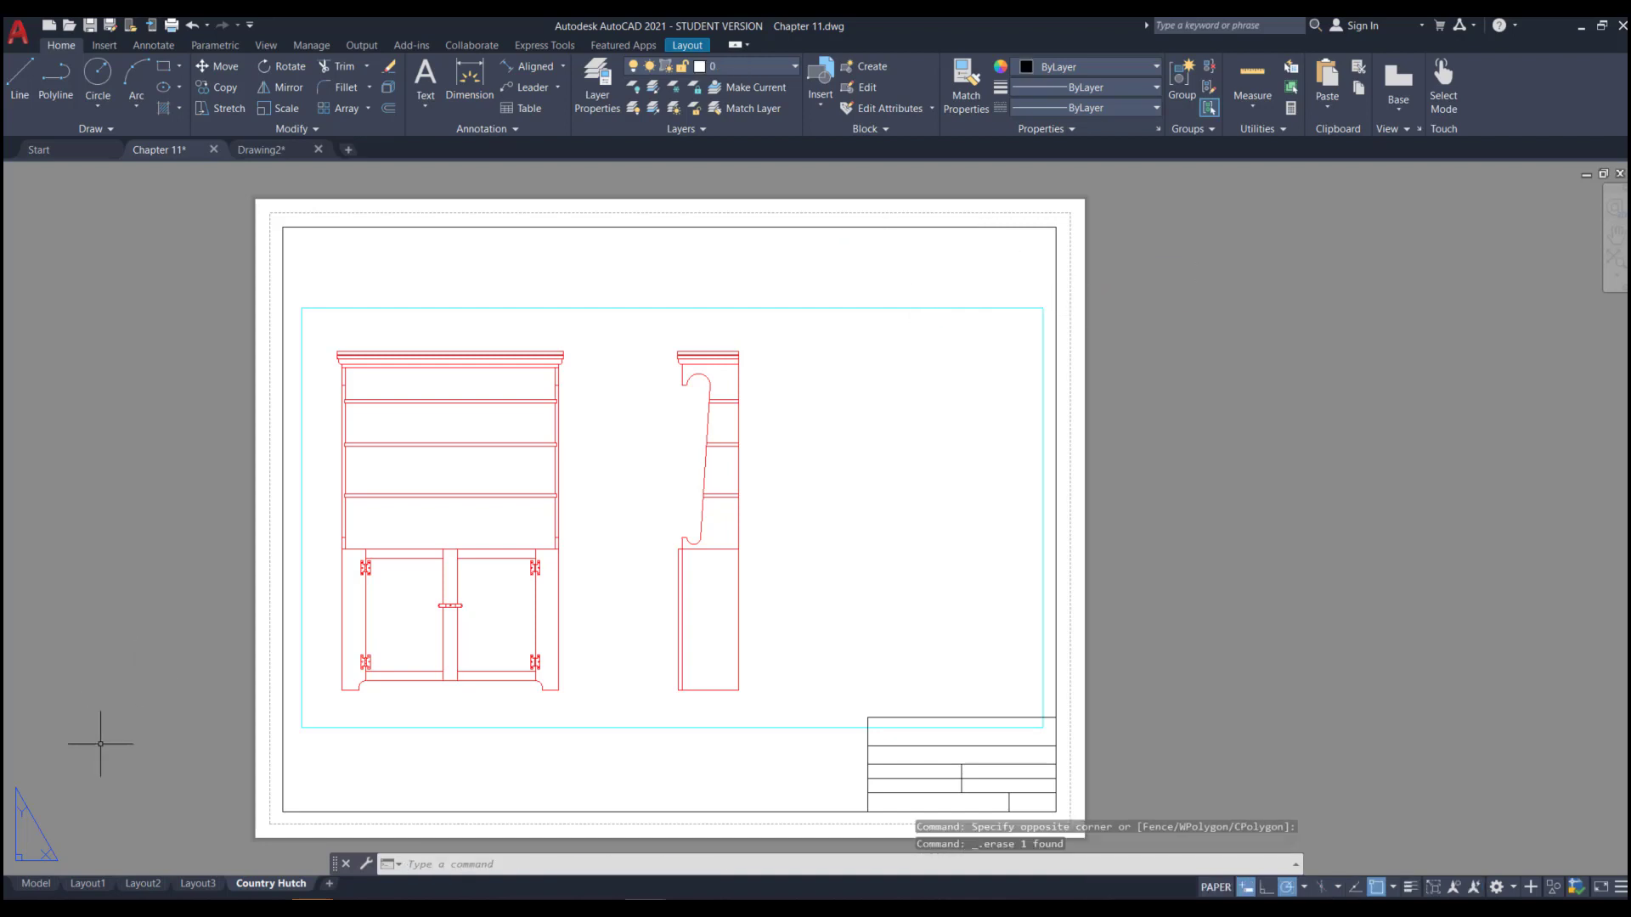
- On Layout3, assign both the hinge and the screw viewports to the Viewport layer
click(198, 884)
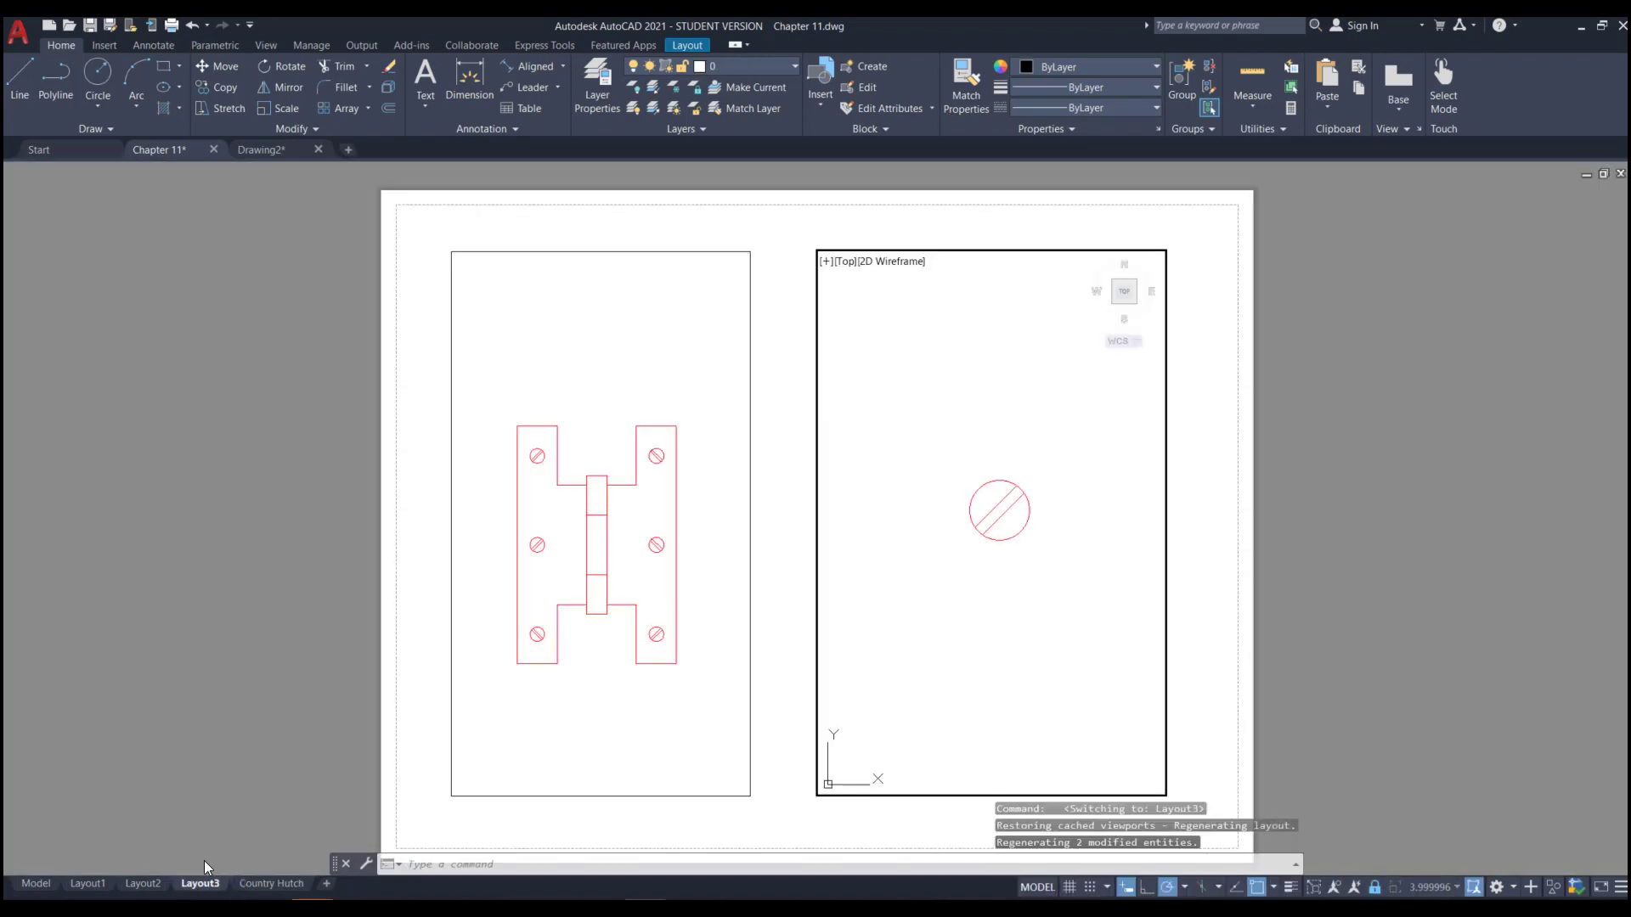
double_click(1216, 430)
click(1167, 391)
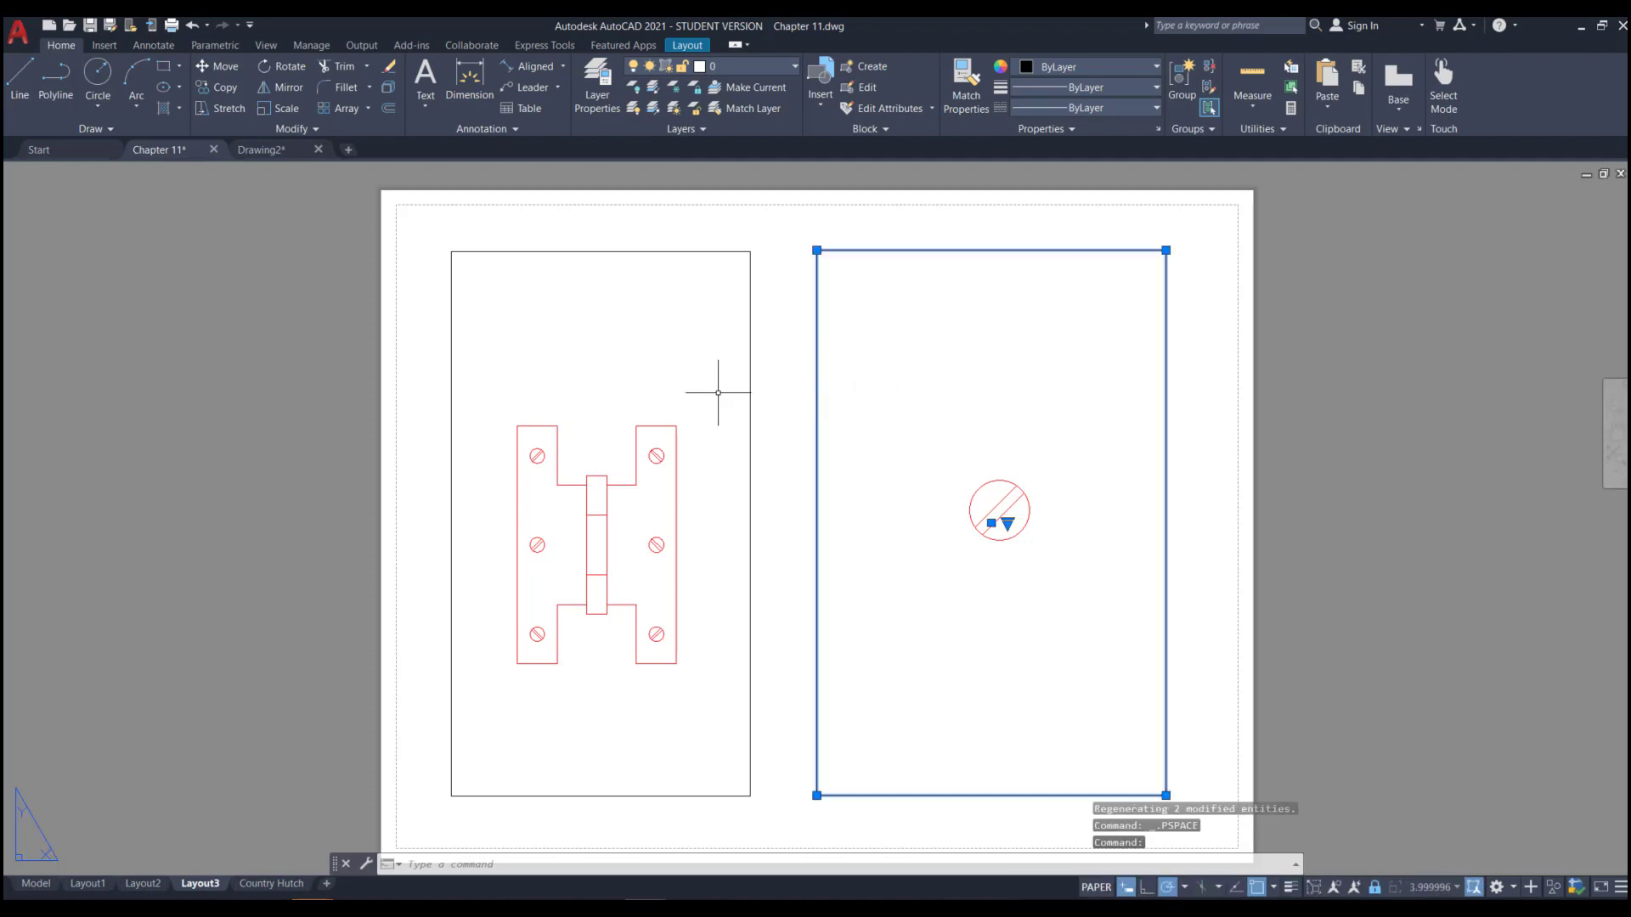
shift+click(751, 397)
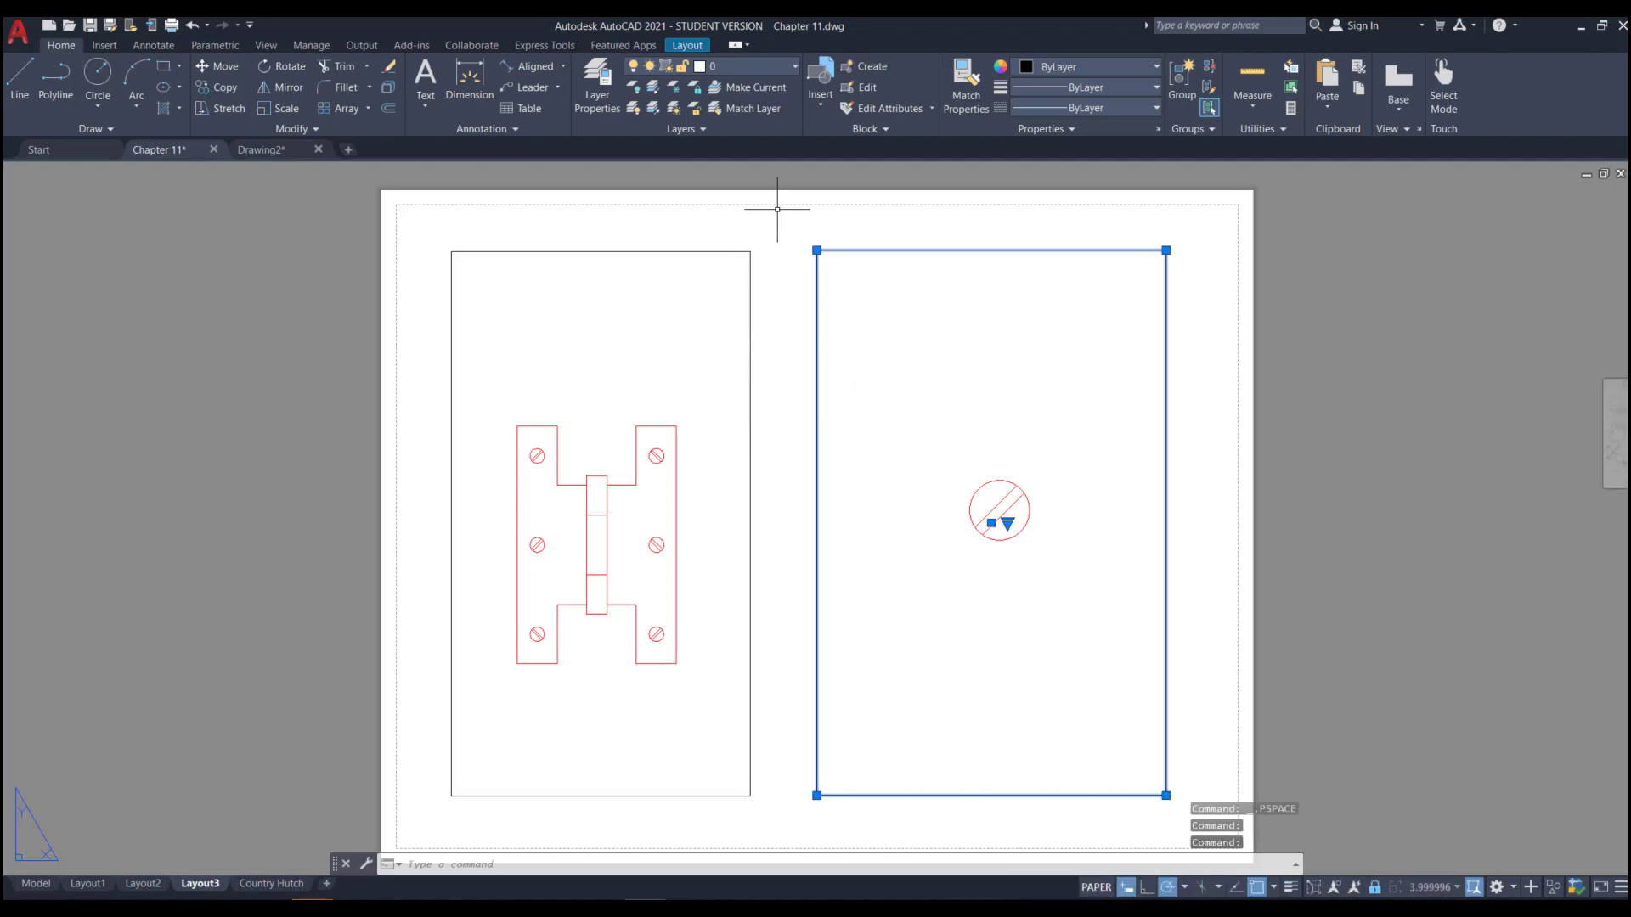
click(751, 310)
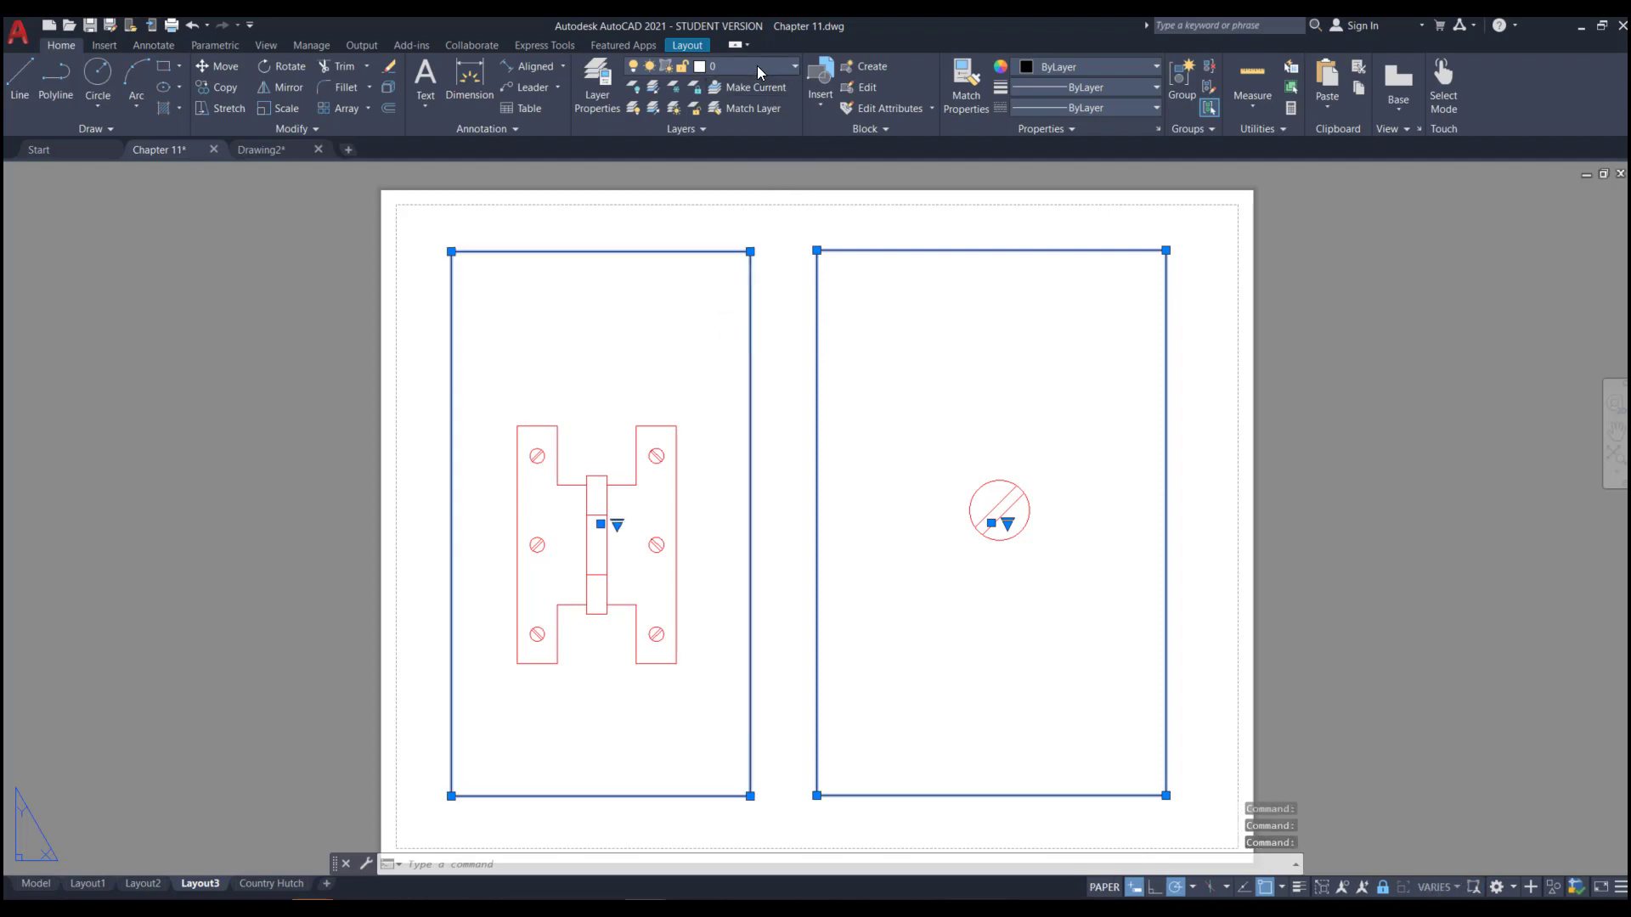
click(757, 65)
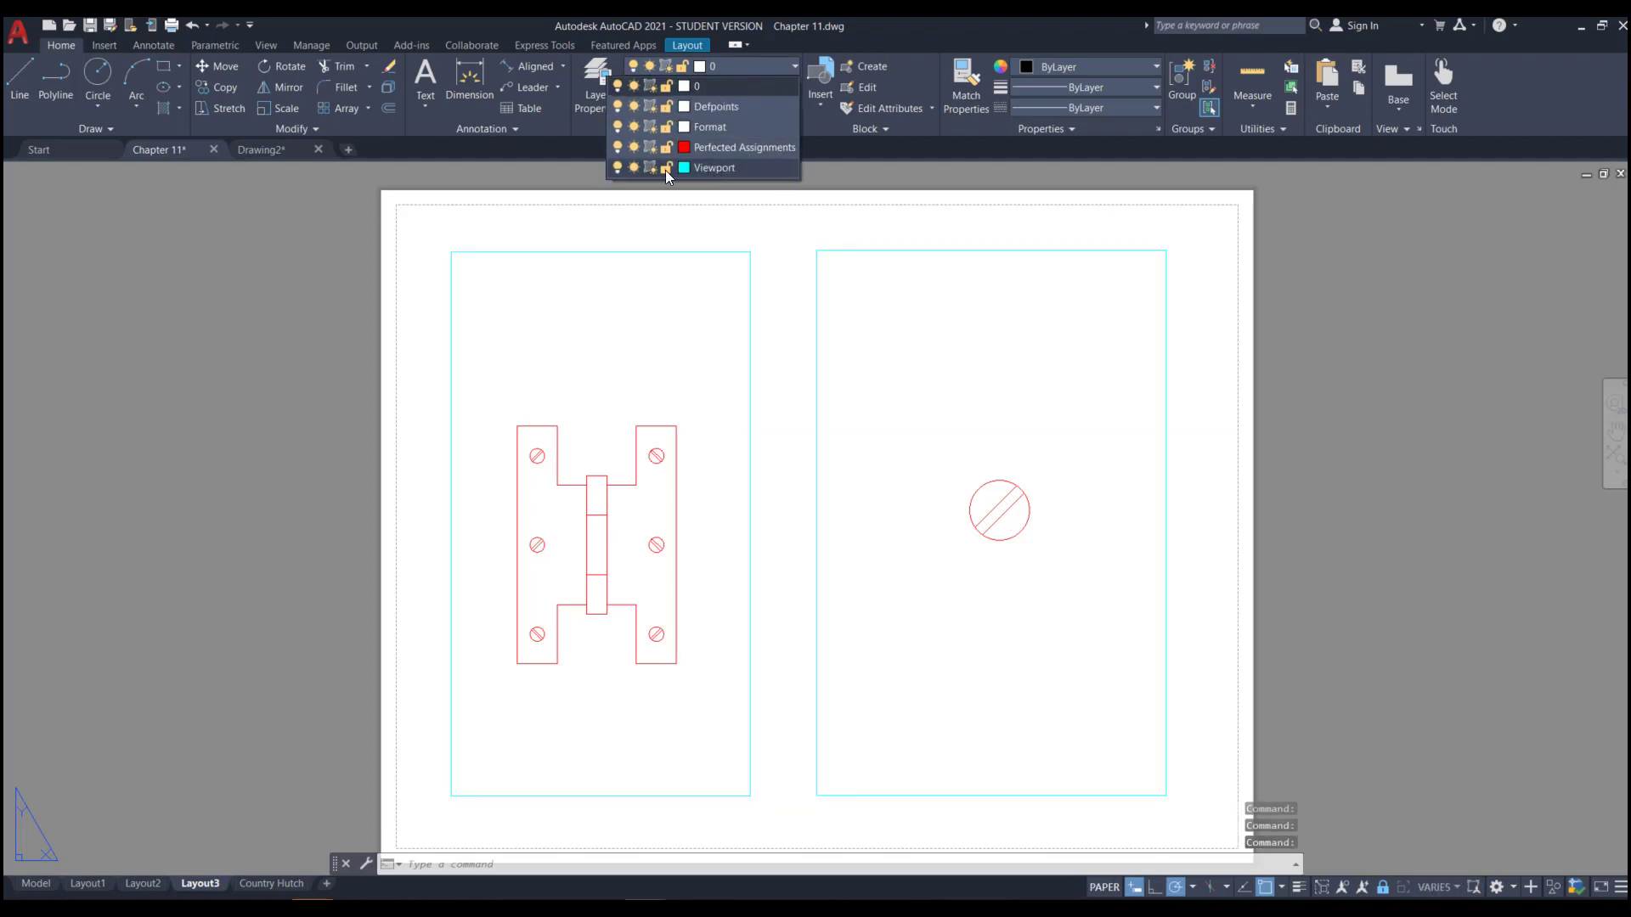
click(712, 168)
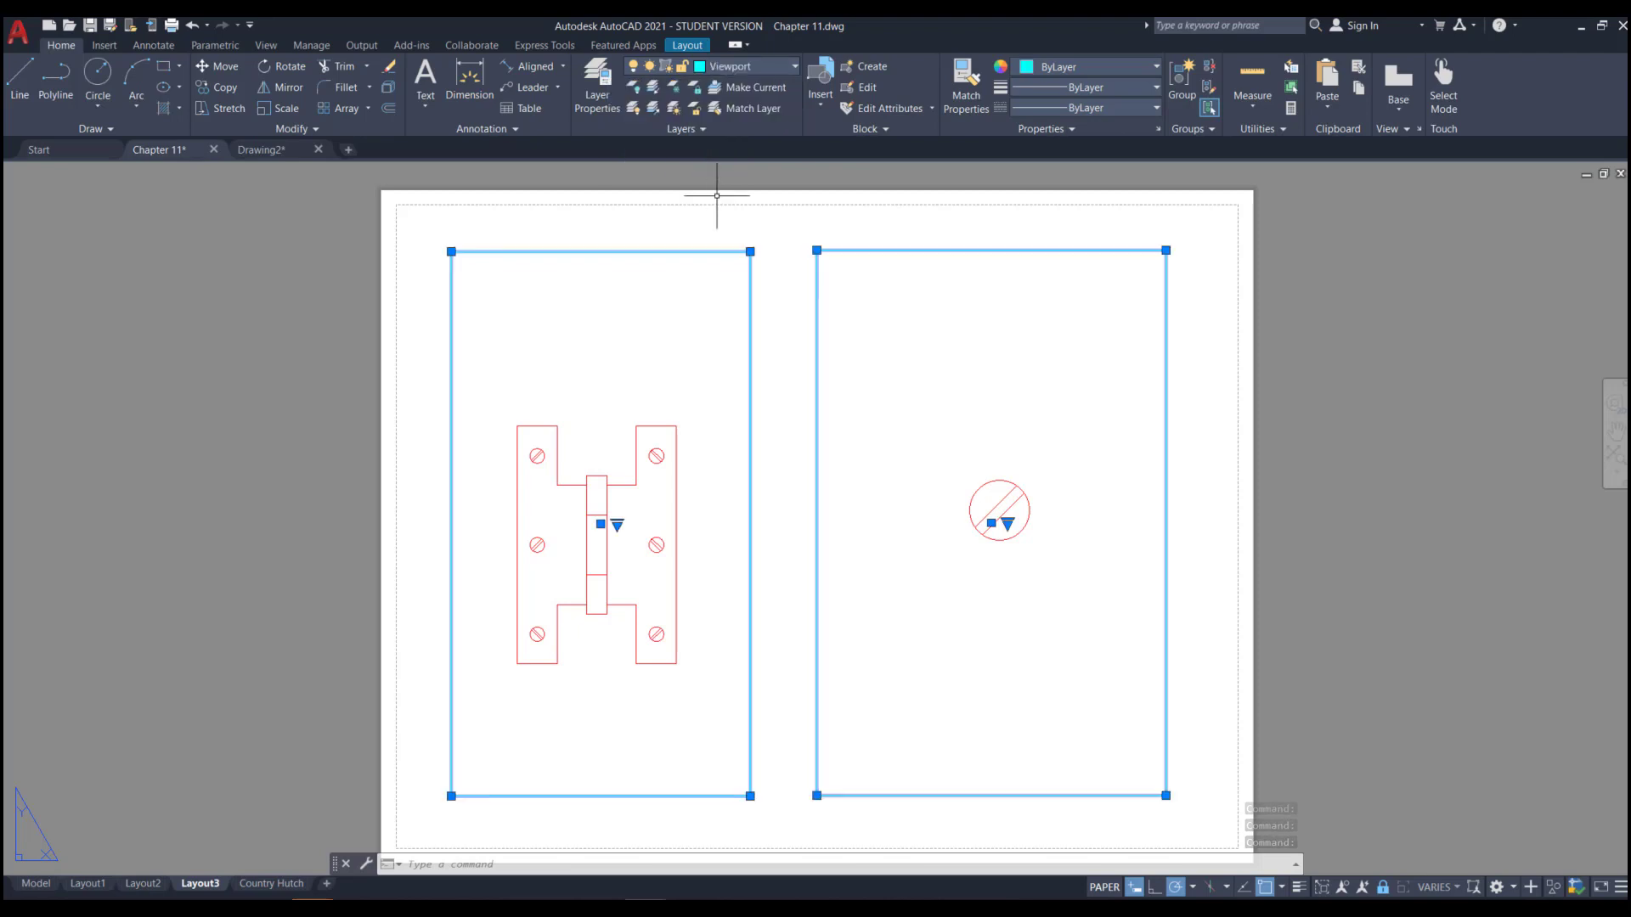
- Freeze the Viewport layer for the current viewport on Layout3, thaw it once, and freeze it again to hide both borders
key(Escape)
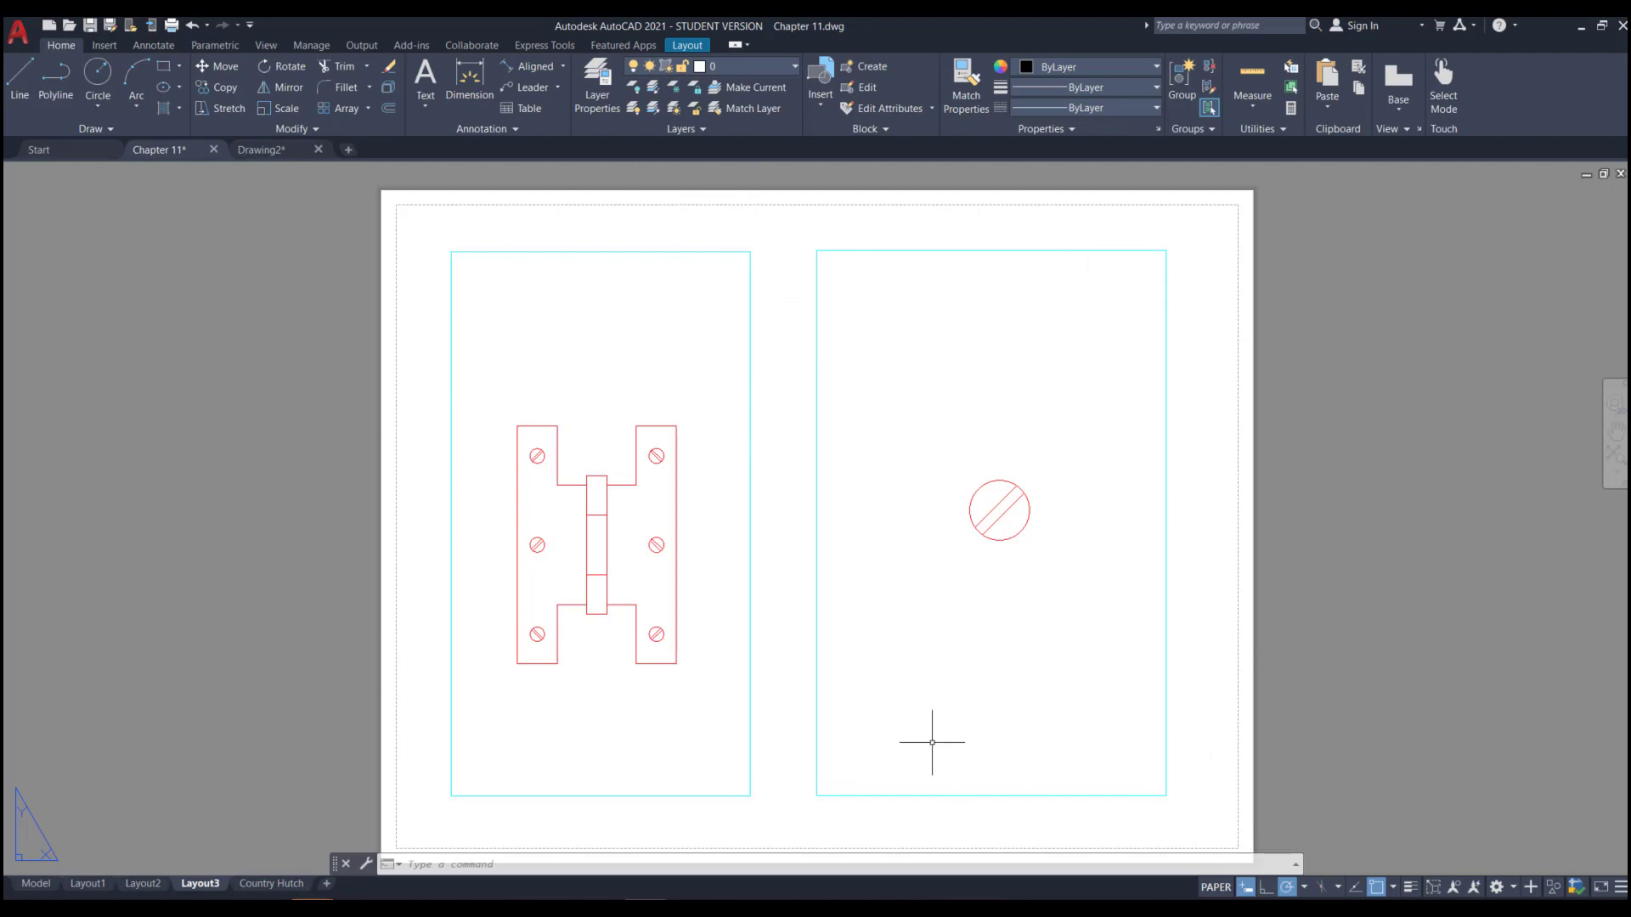
click(777, 64)
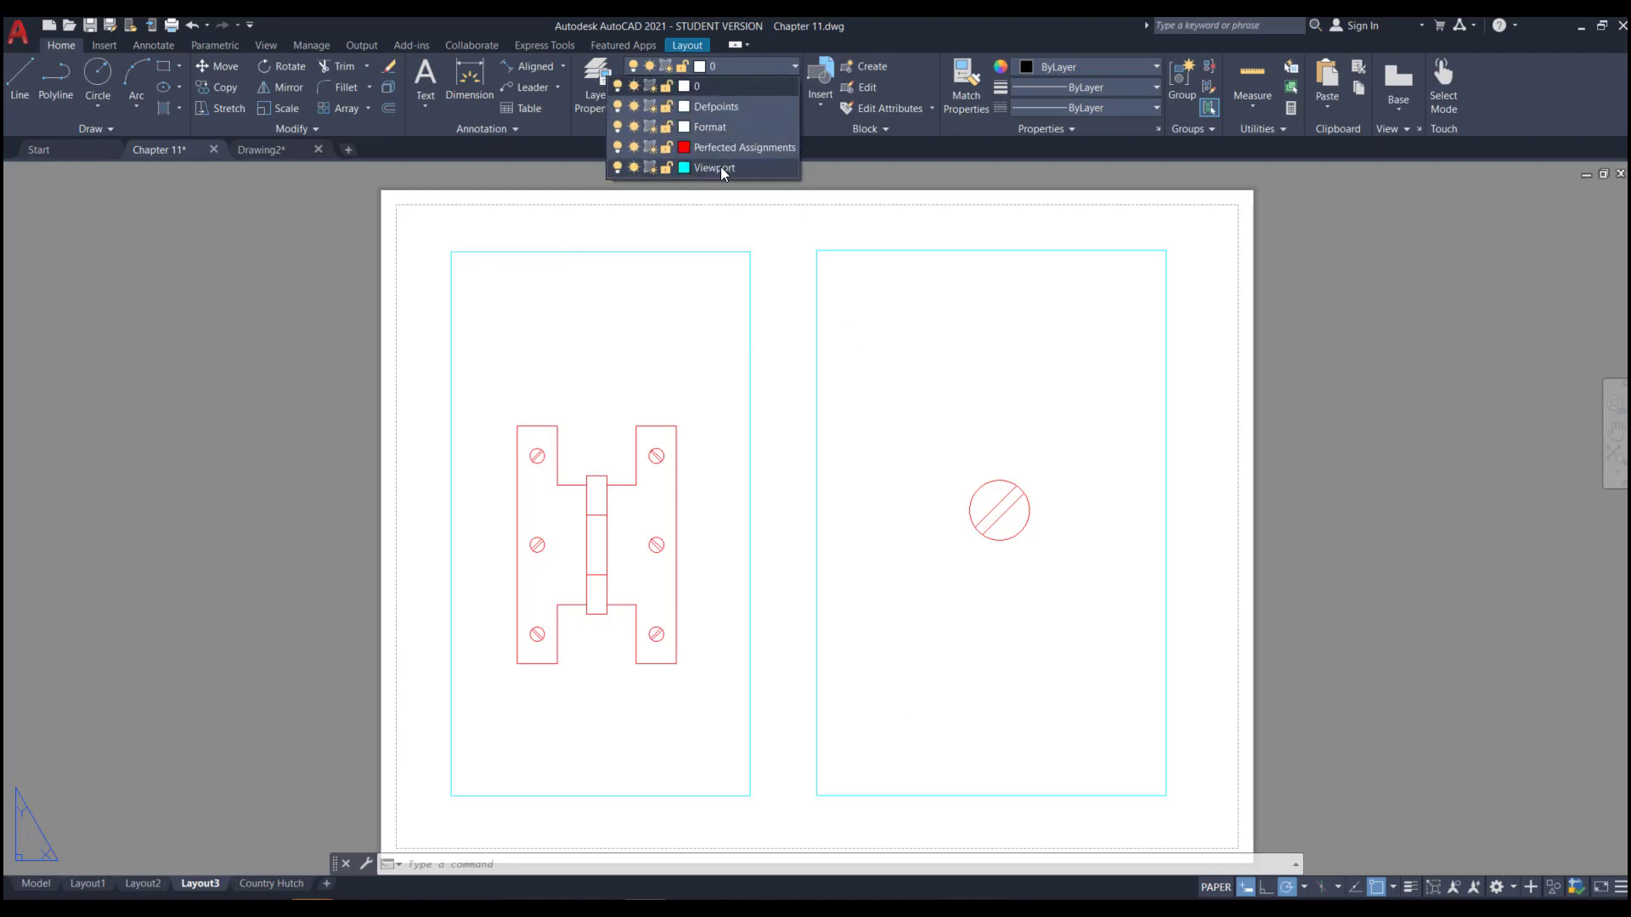
click(649, 167)
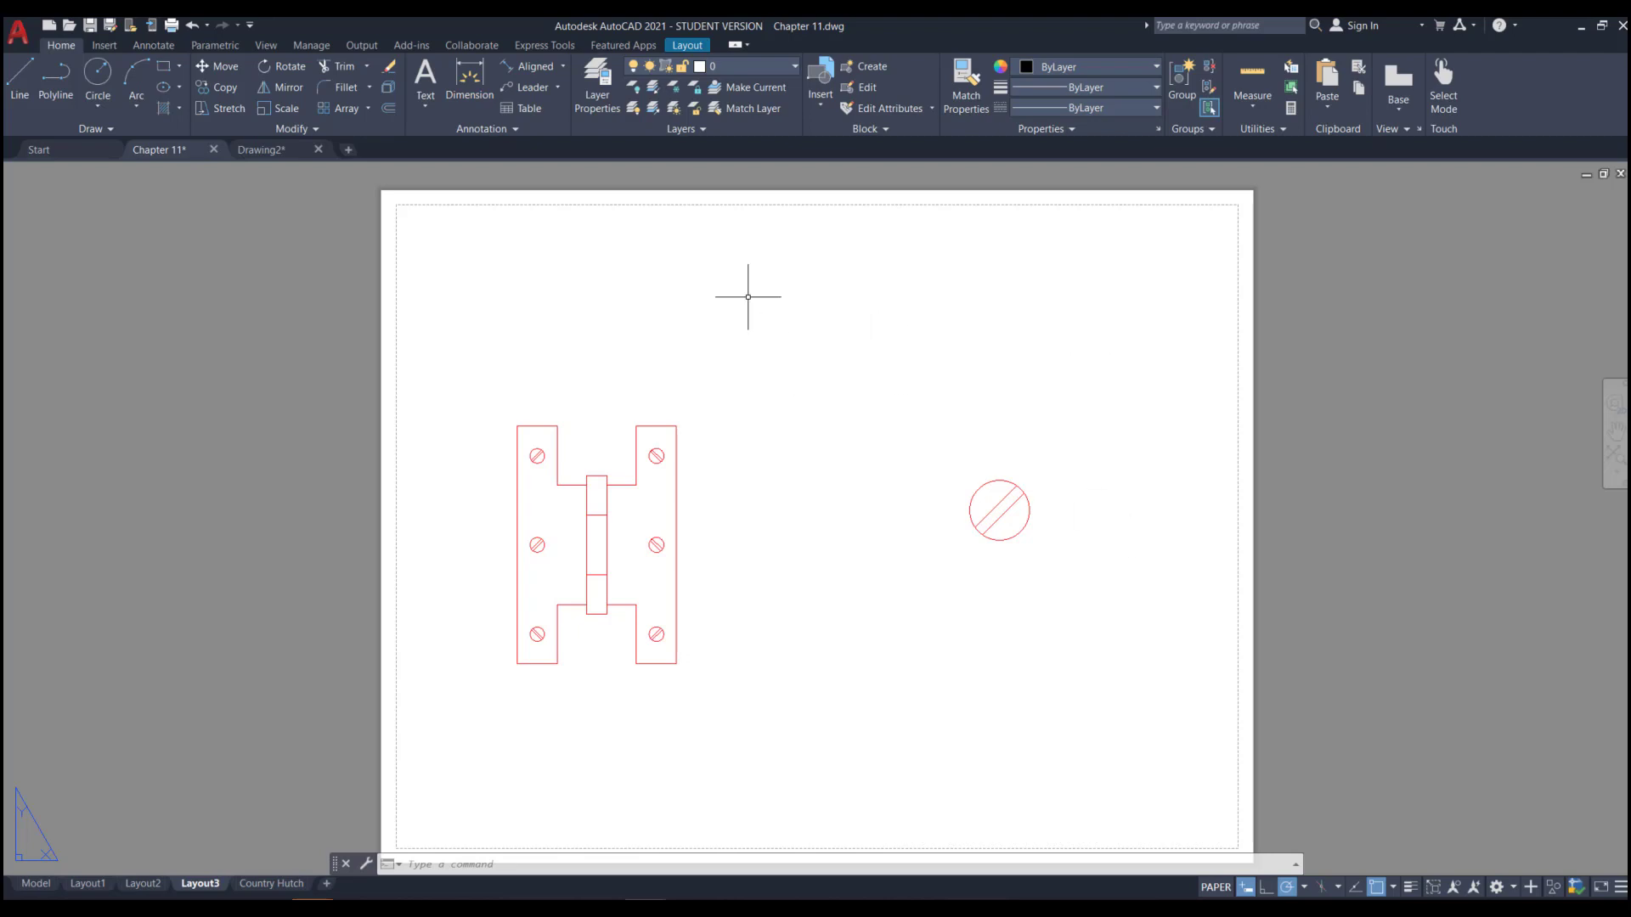
click(770, 66)
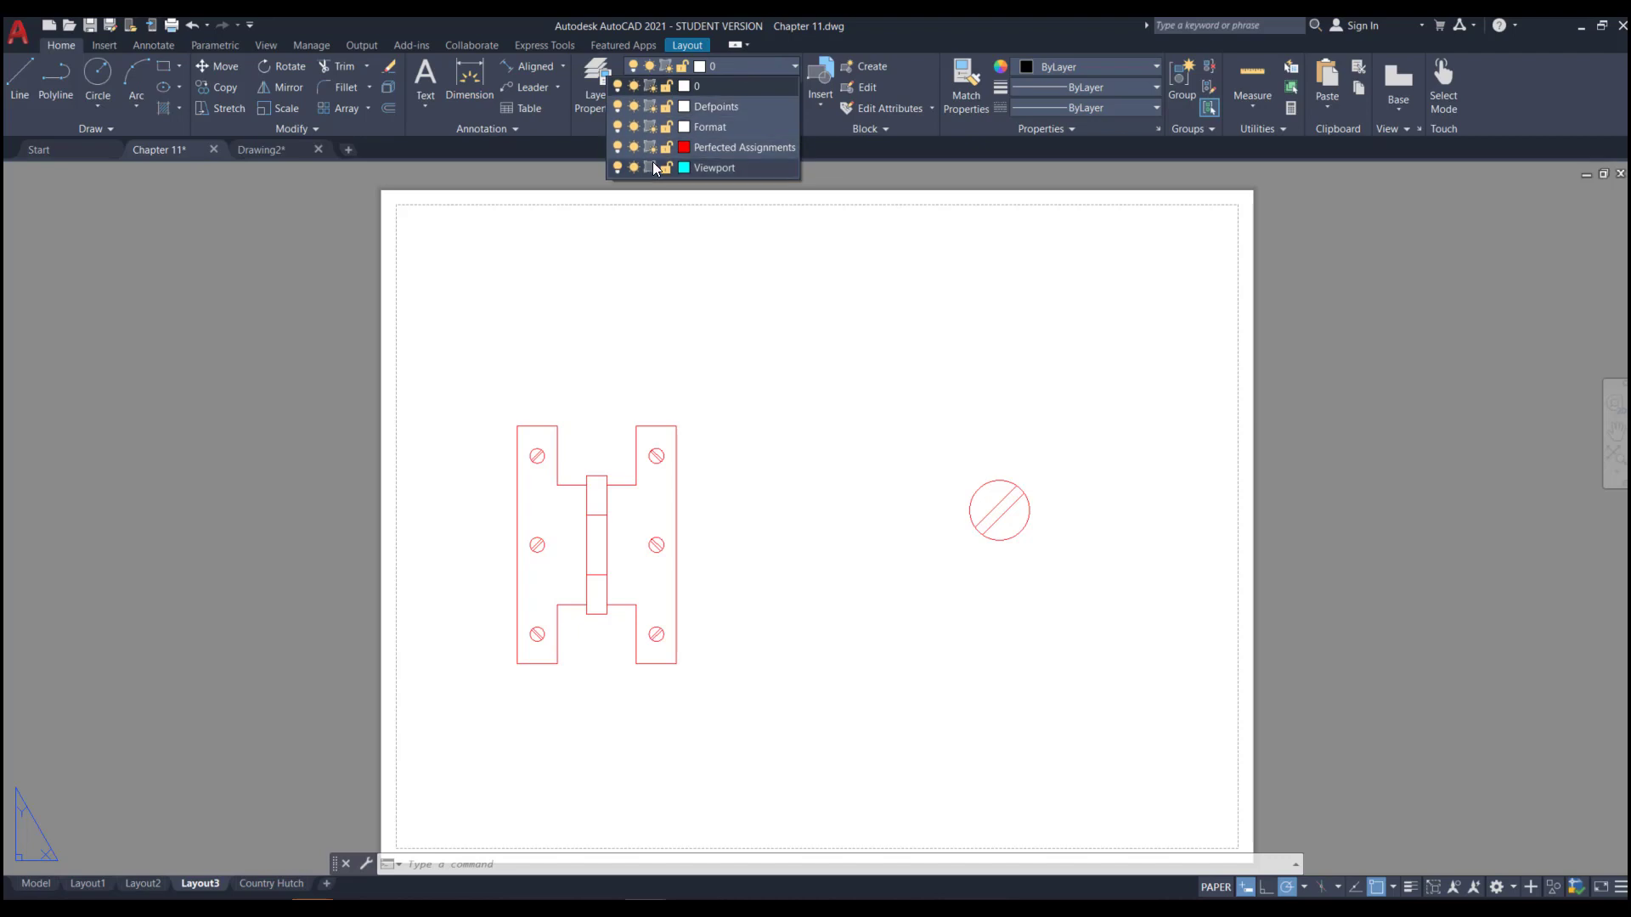
click(650, 167)
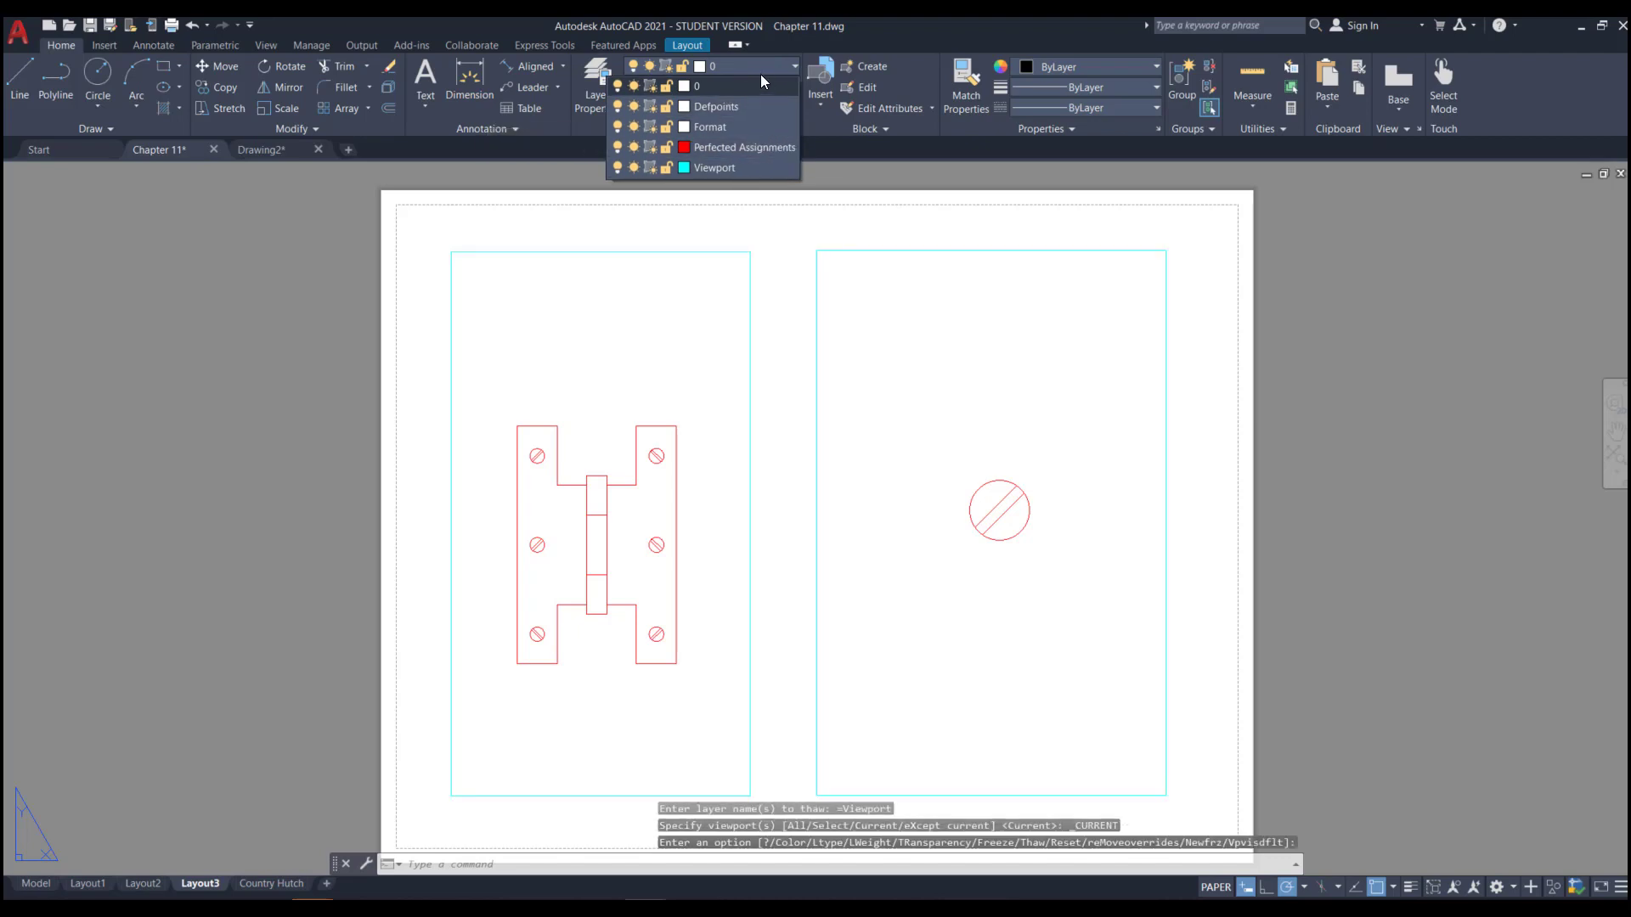
click(651, 166)
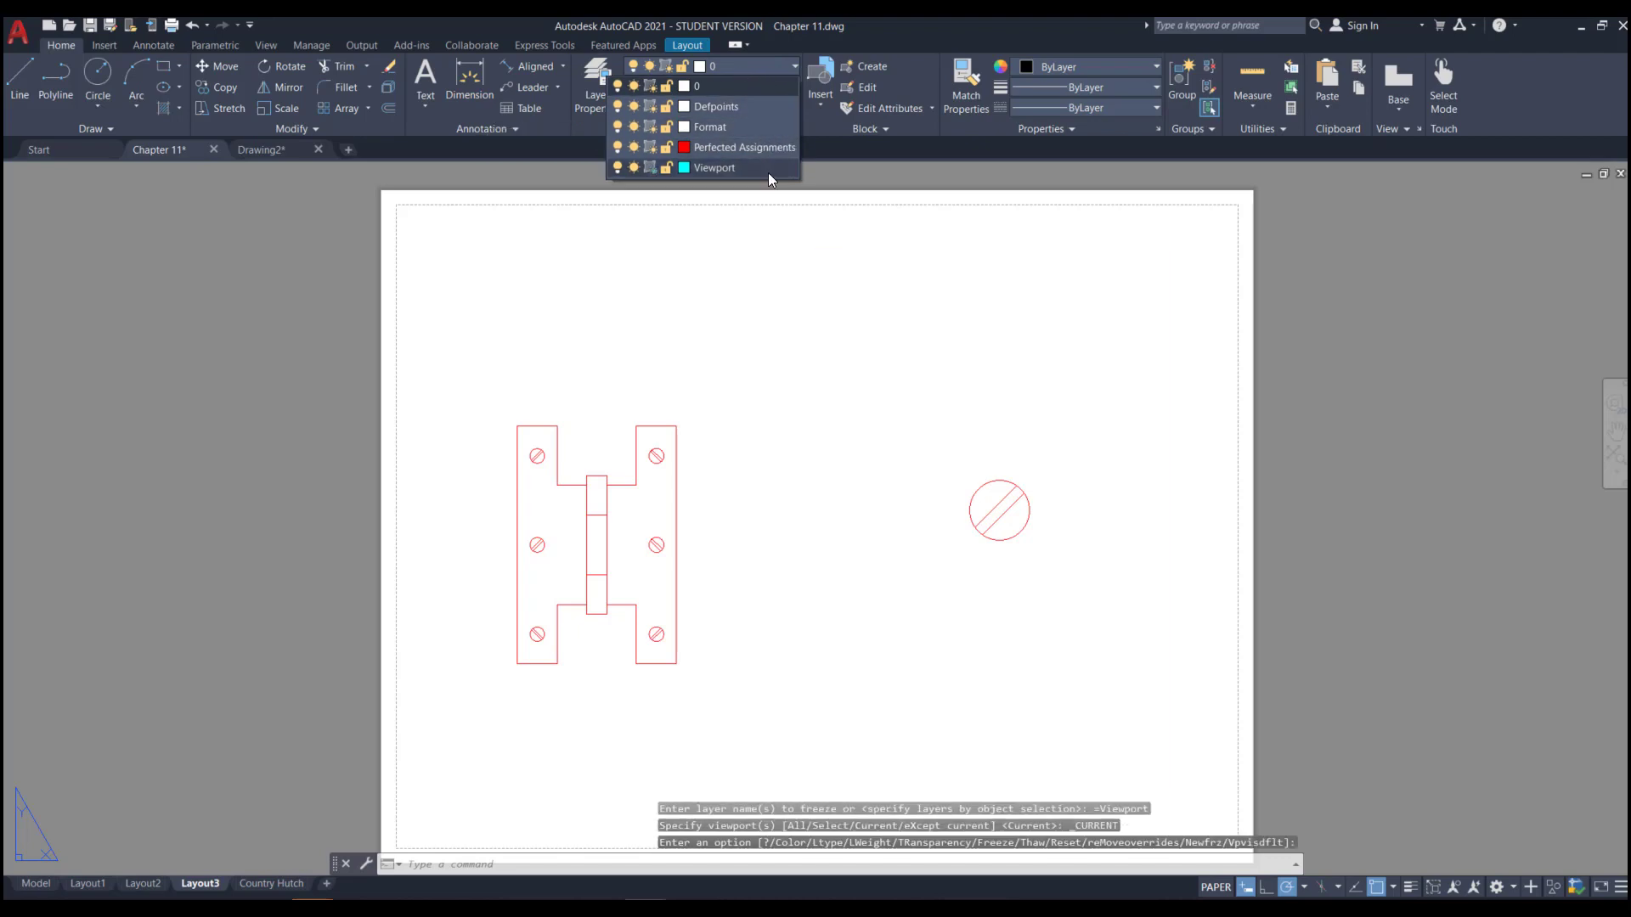
- On the Country Hutch layout, freeze the Viewport layer for the current viewport to hide the hutch viewport's border
click(268, 884)
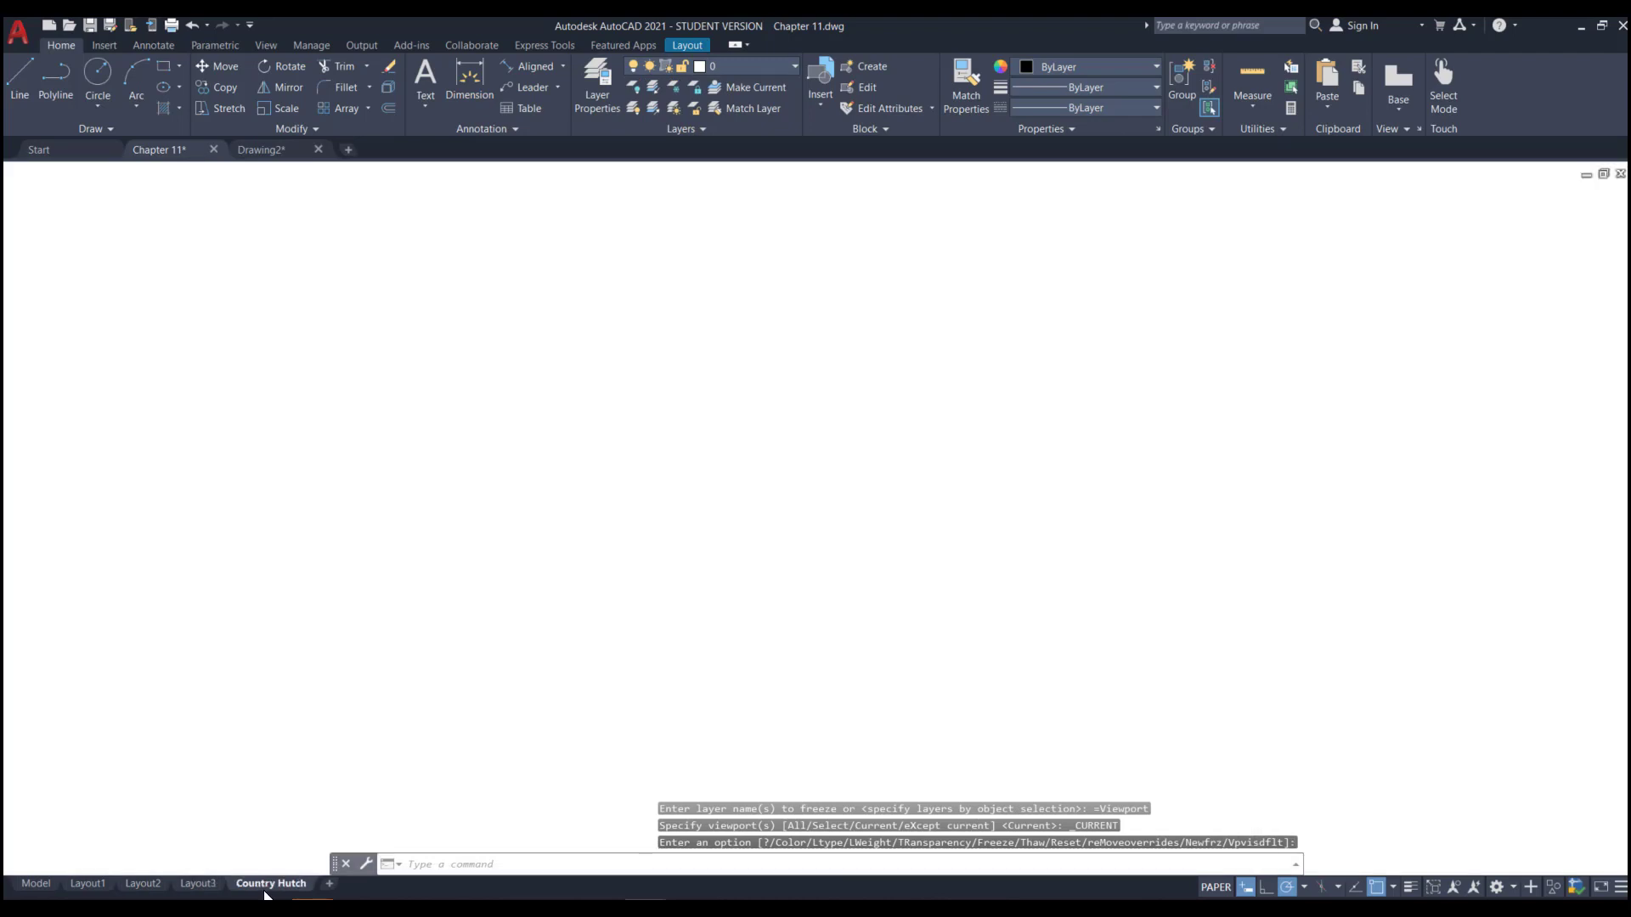
click(772, 265)
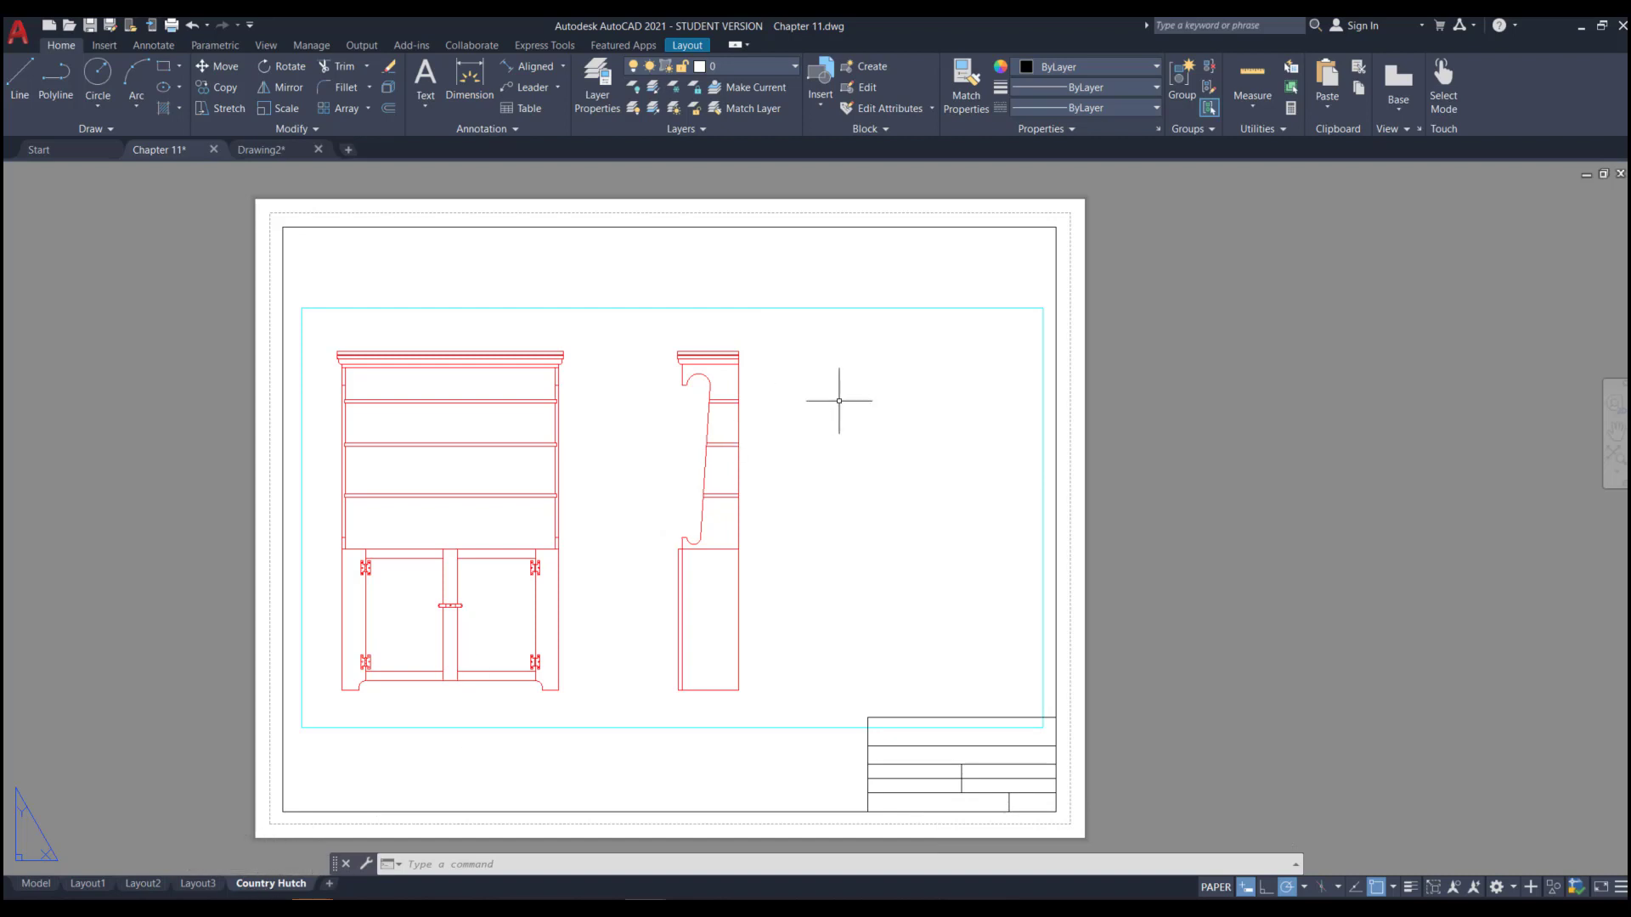
click(793, 66)
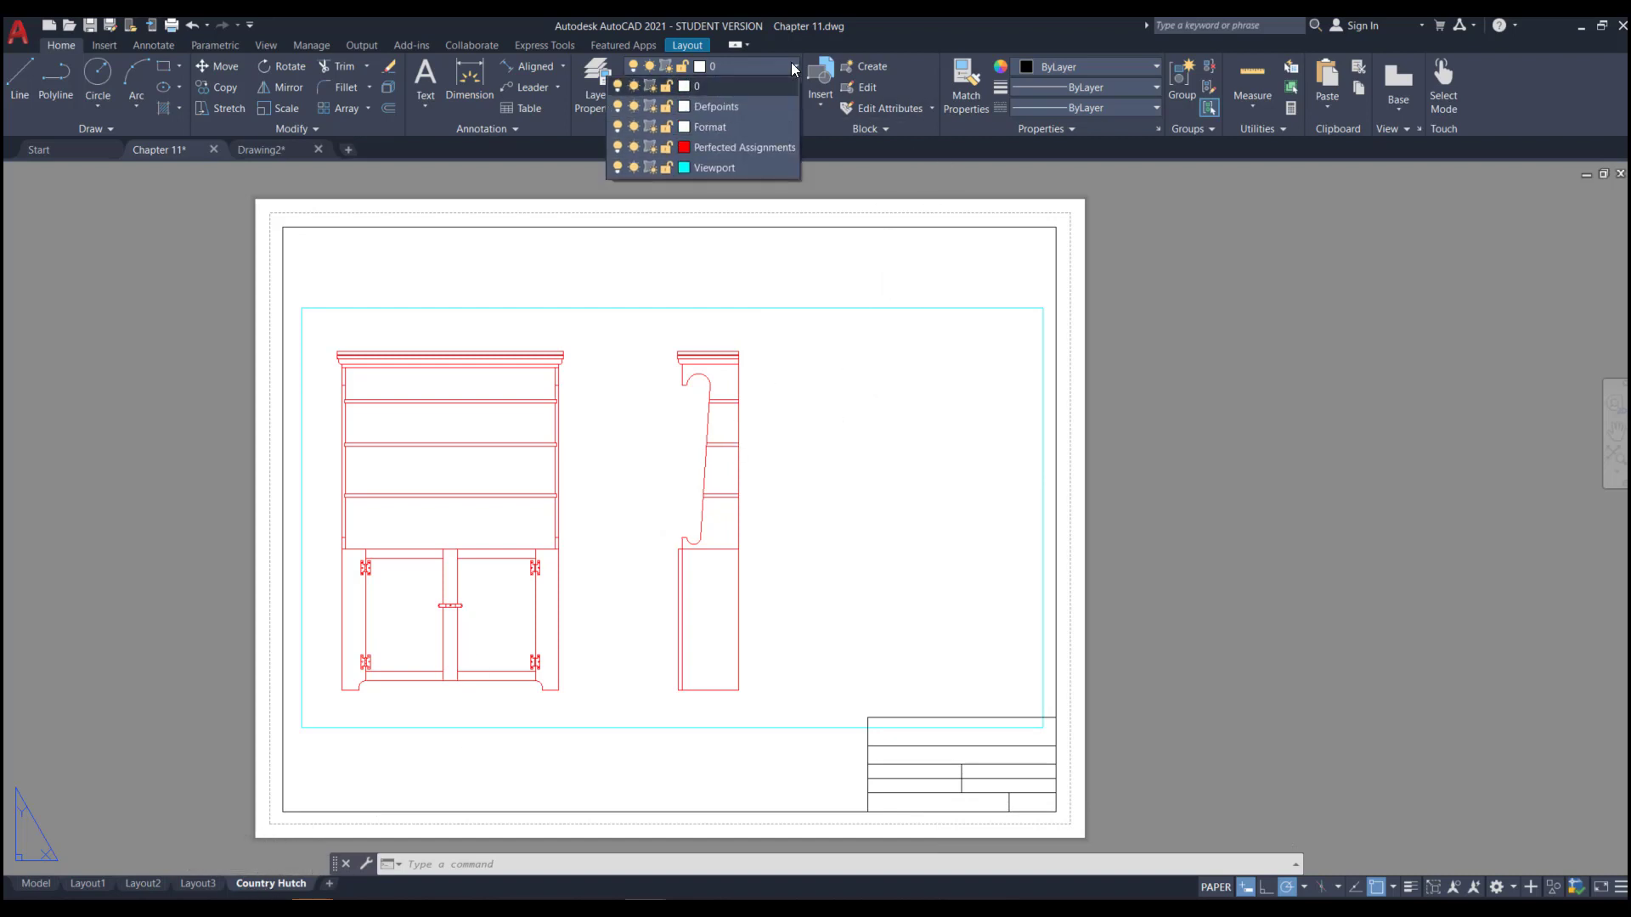
click(648, 167)
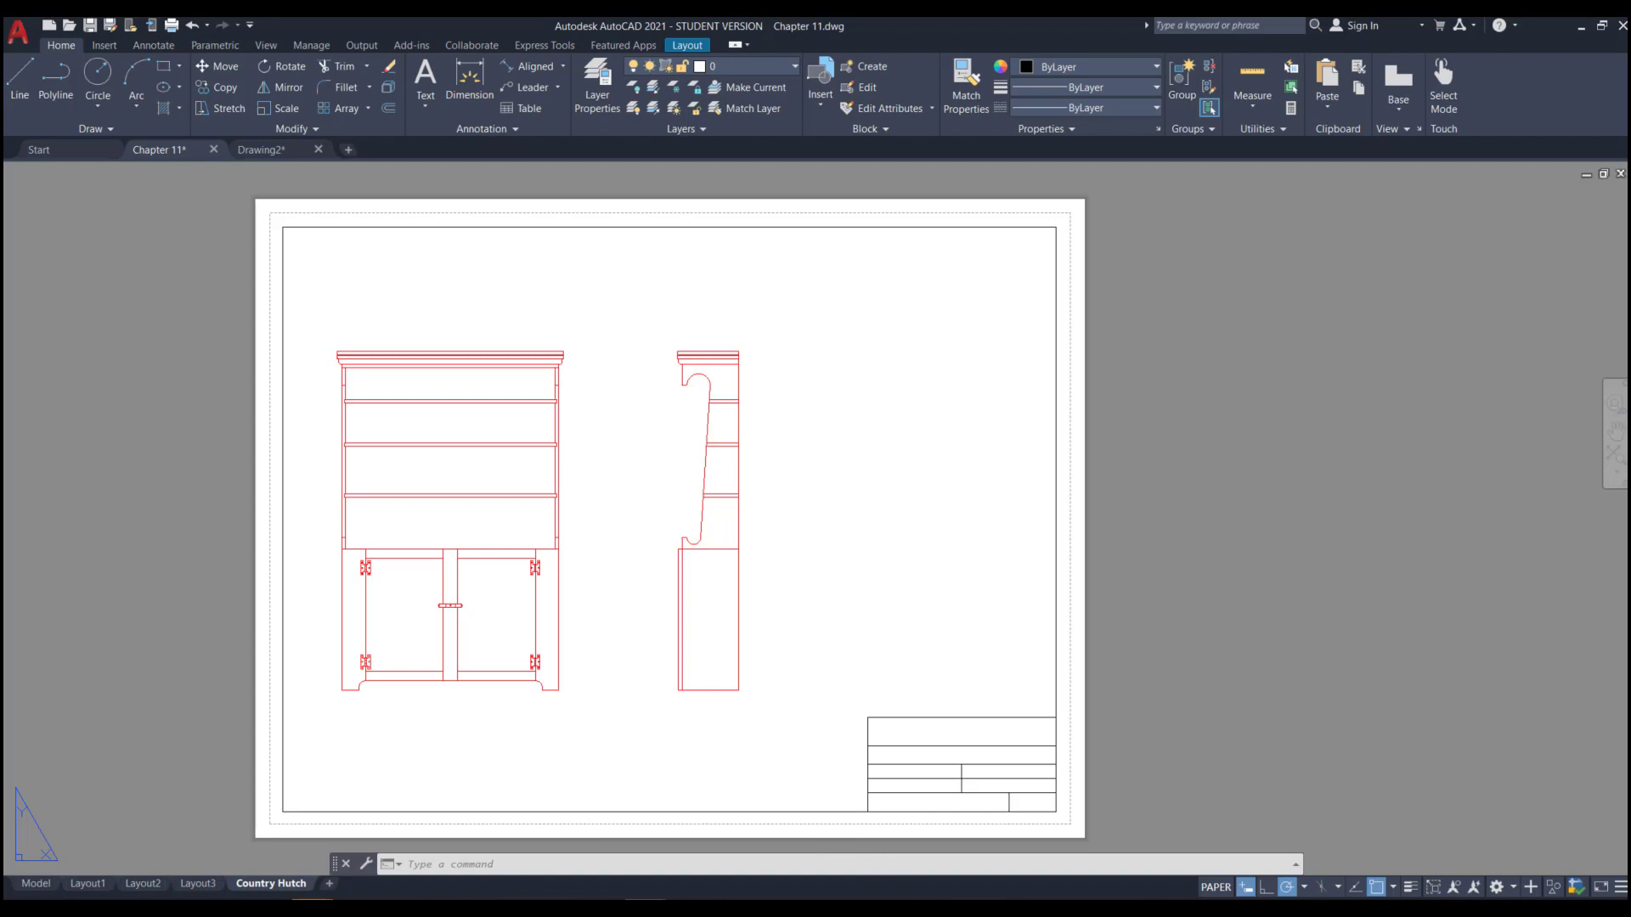
- Switch to PowerPoint, examine slide 4 with the hutch's shelf spacing, top and latch details, and return to AutoCAD
click(478, 907)
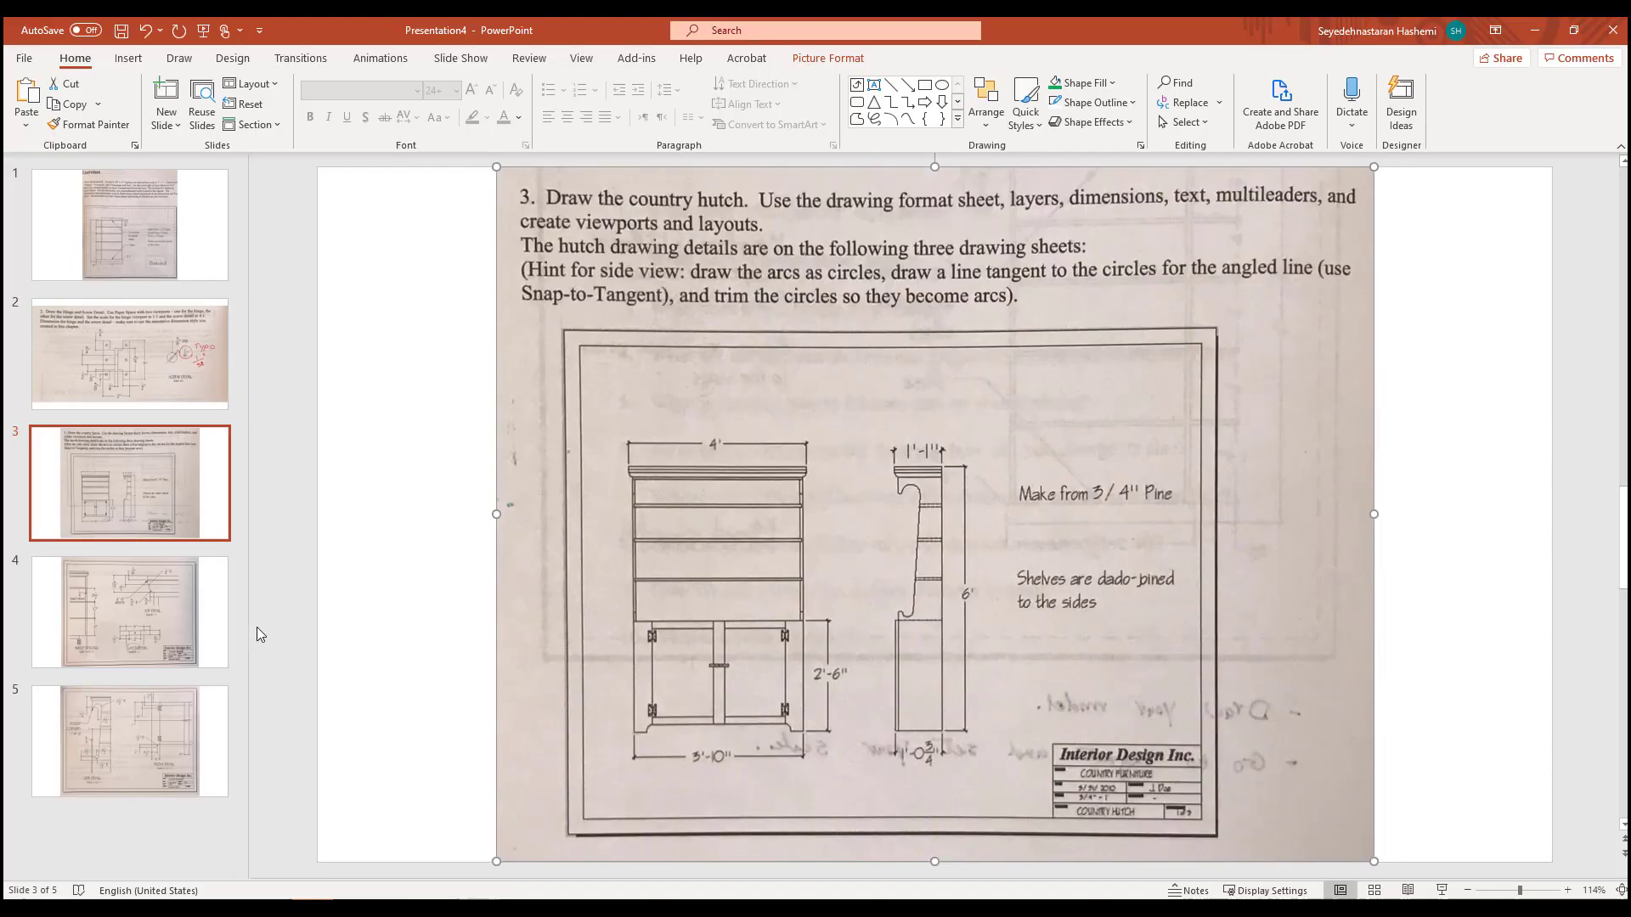
click(208, 612)
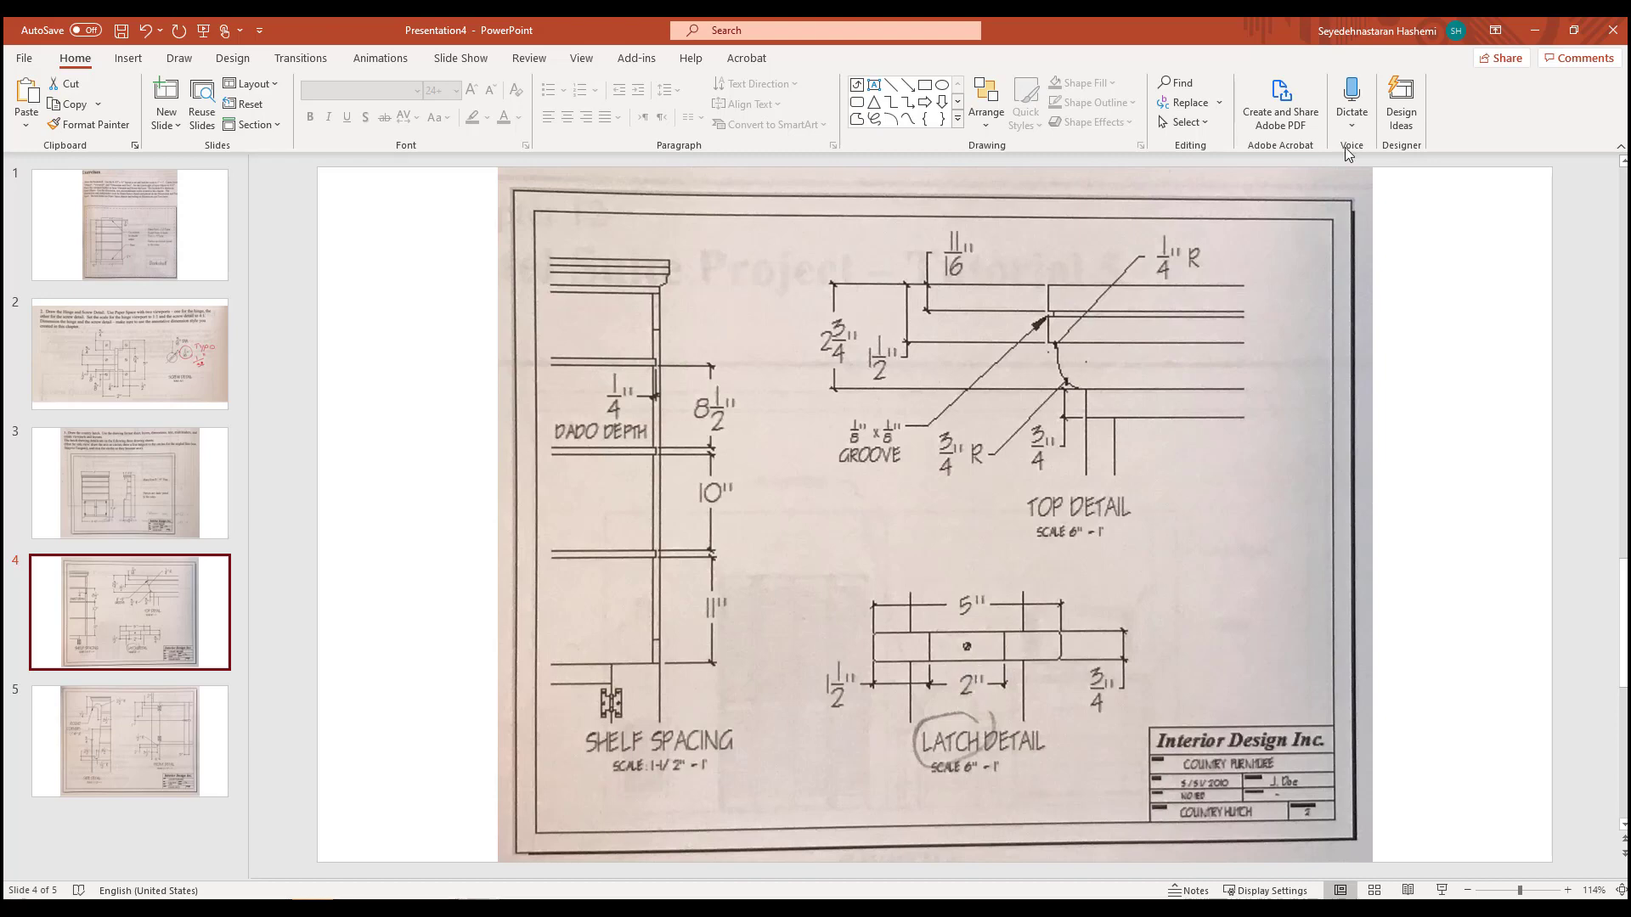
click(1535, 31)
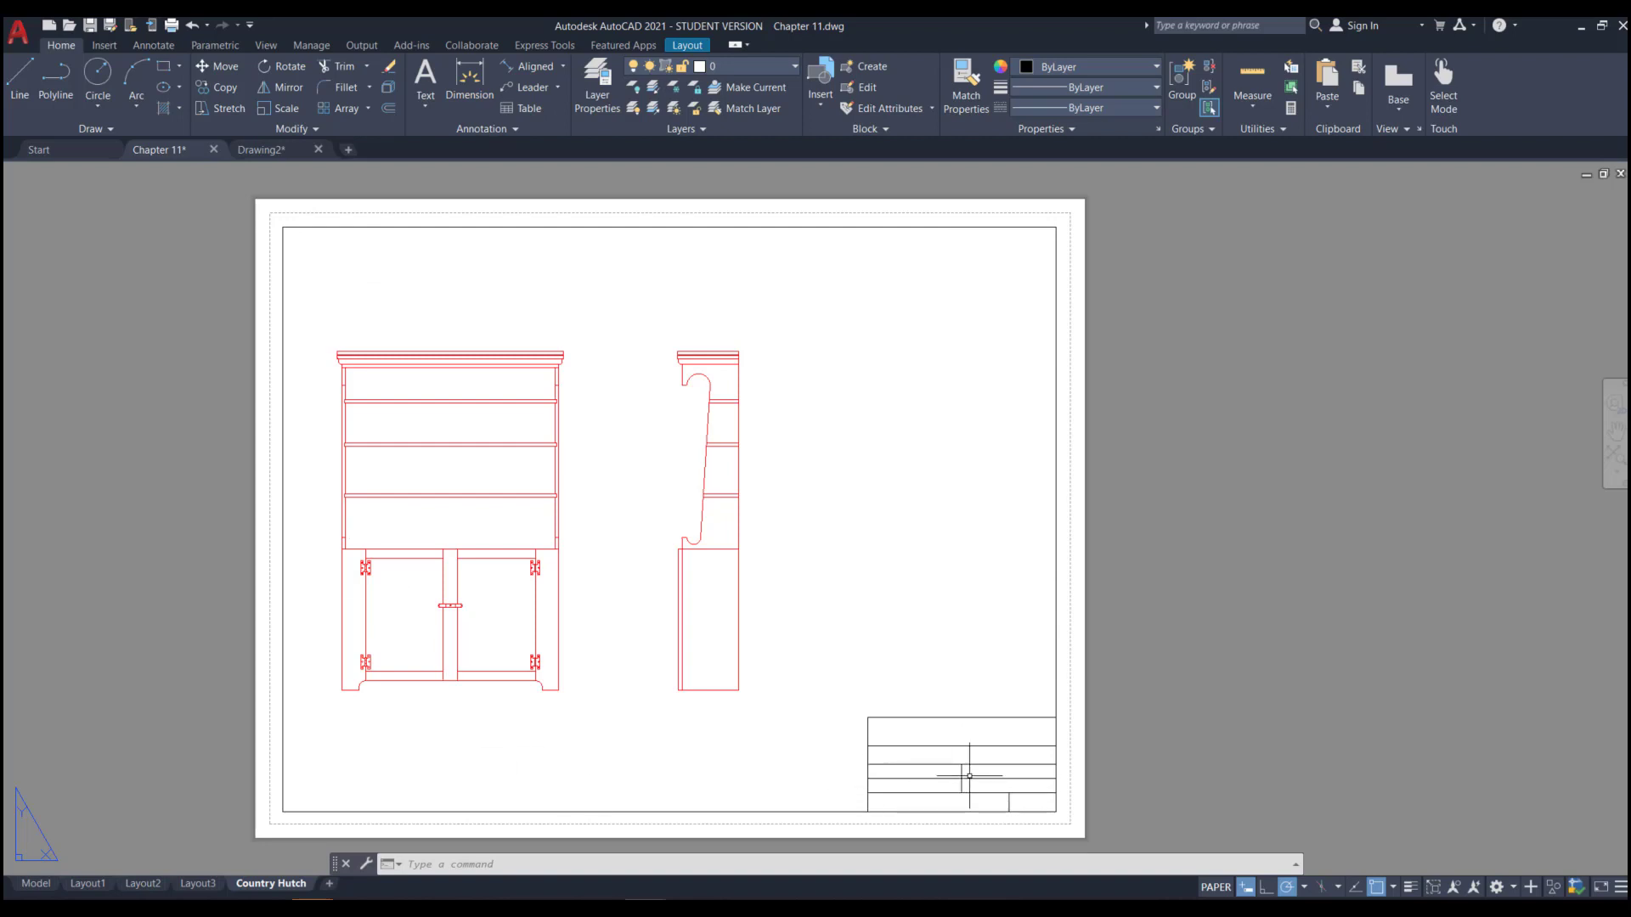
- Create a copy of the Country Hutch layout at the end of the layout list and open the copy
right_click(276, 884)
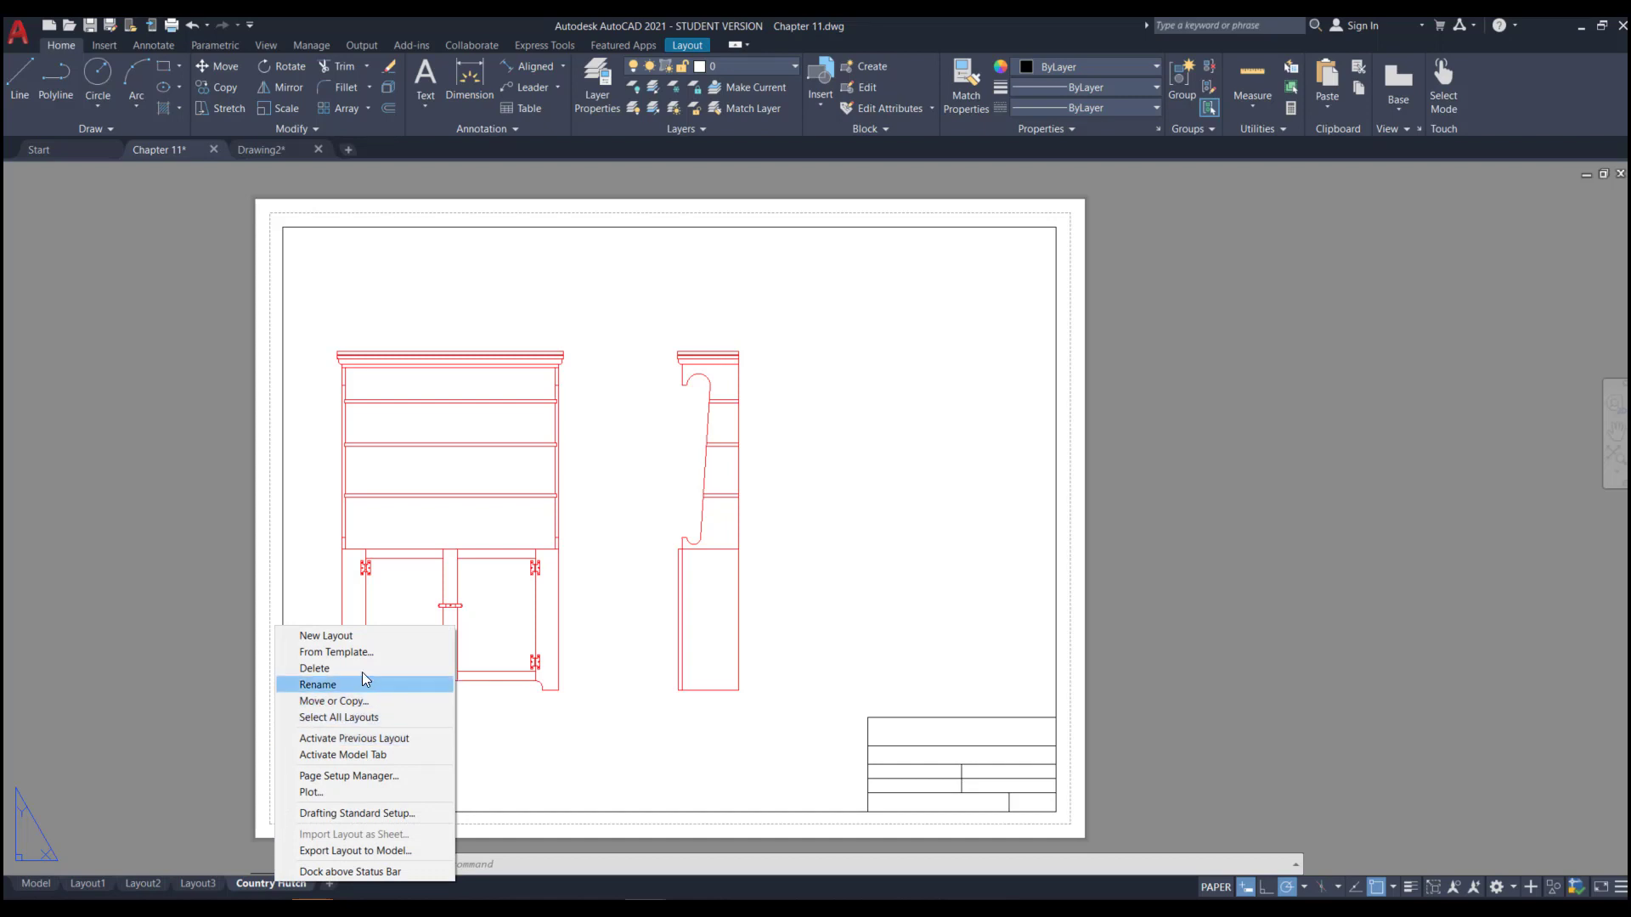
click(338, 701)
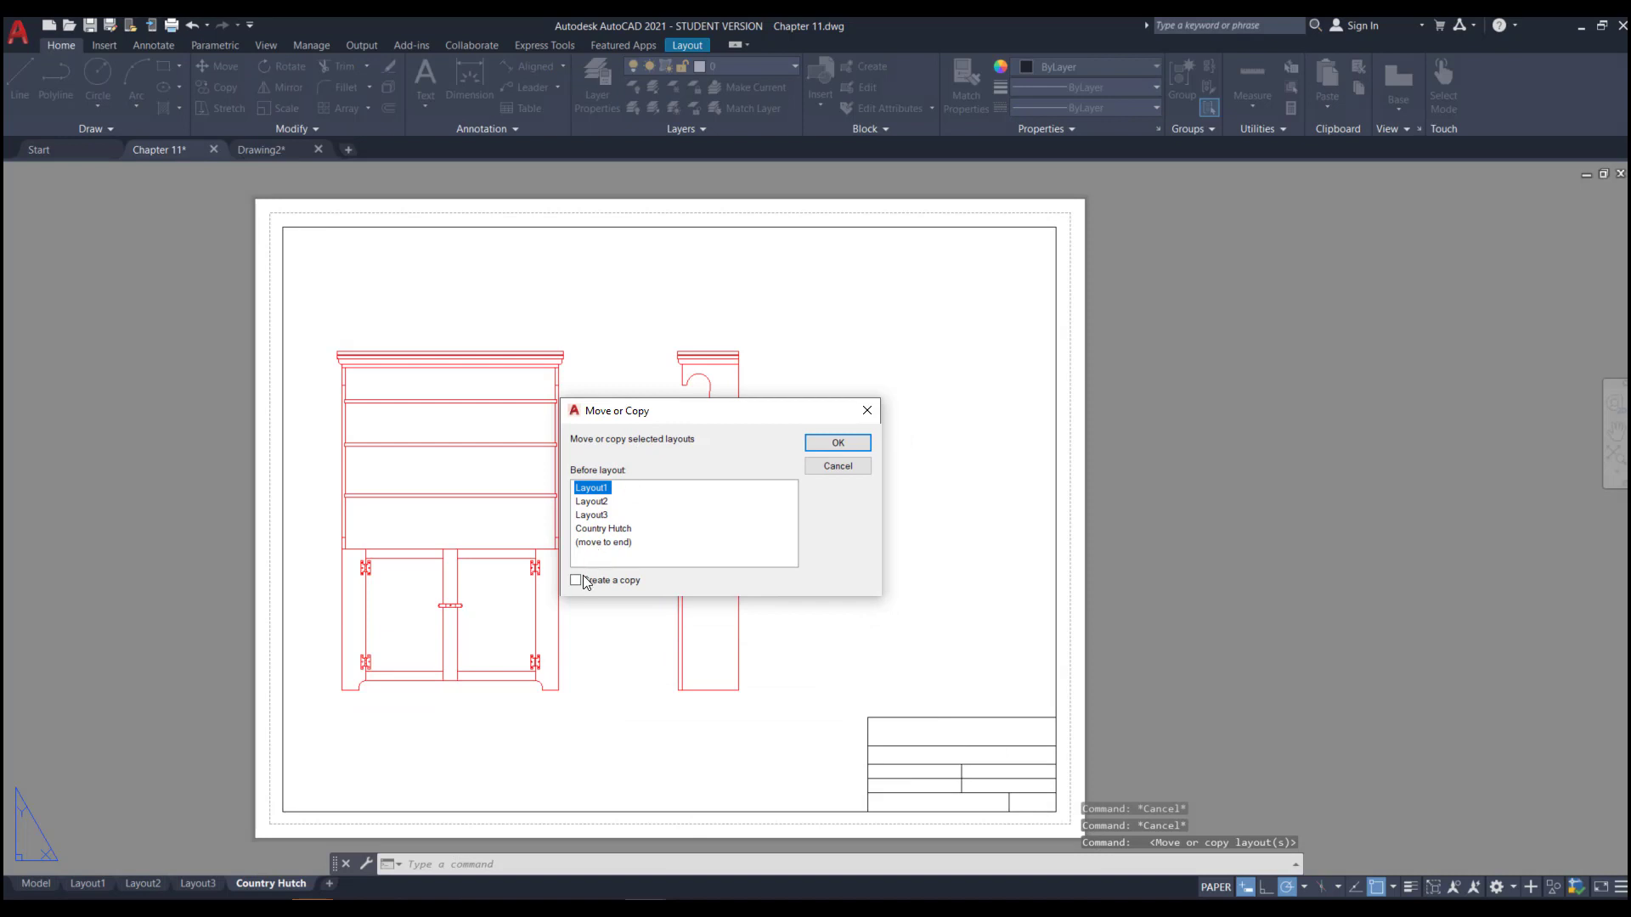
click(617, 548)
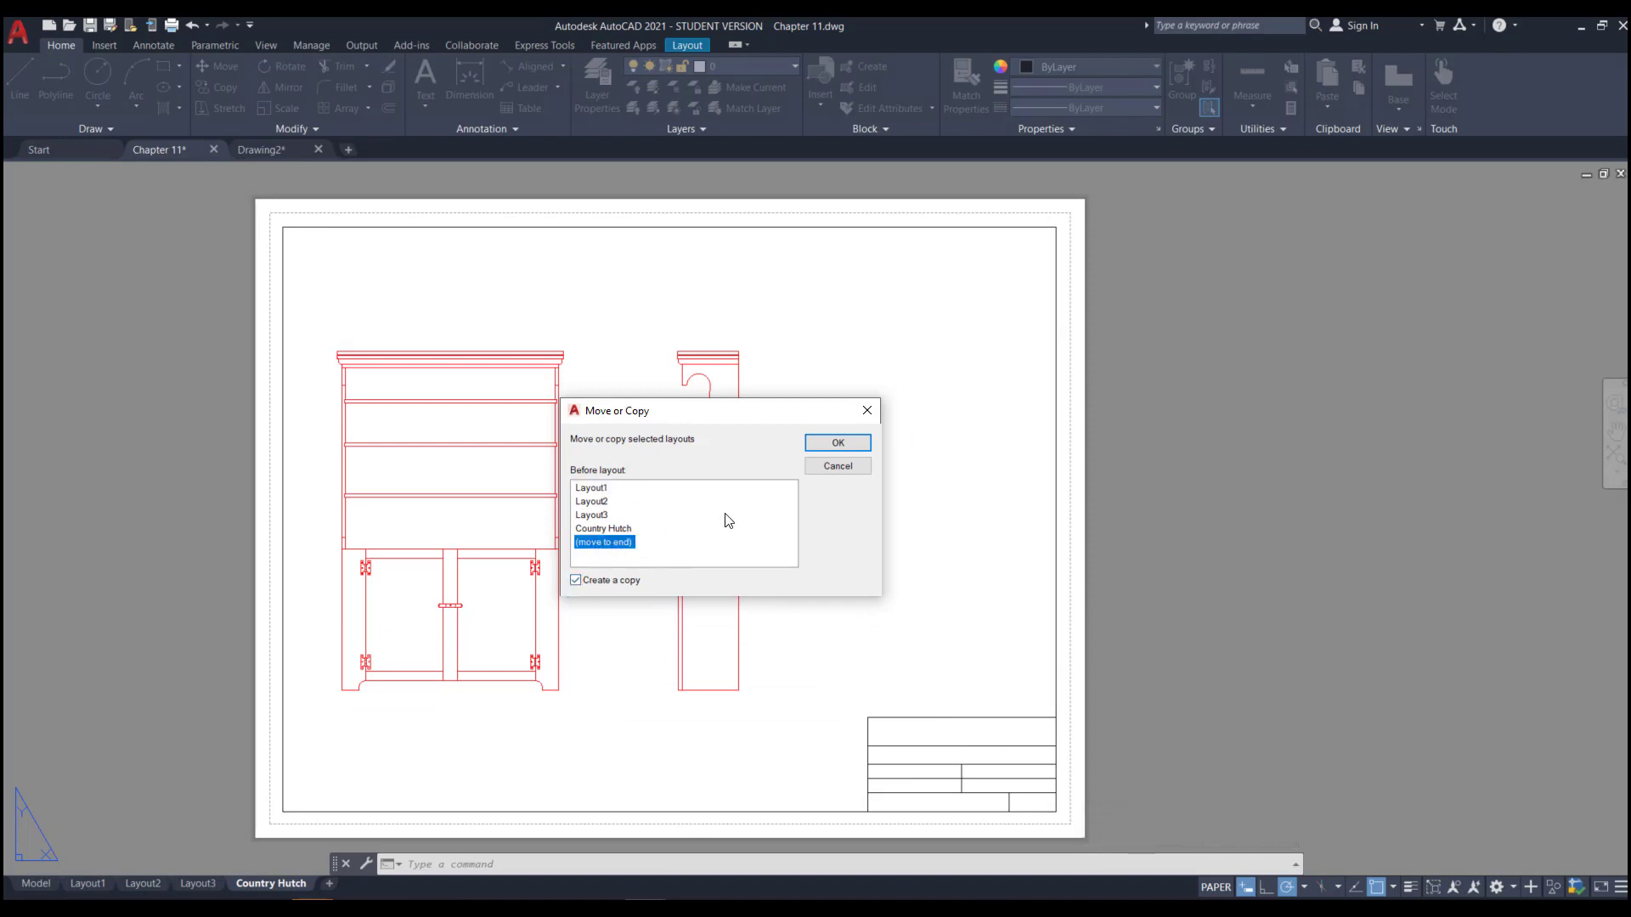
click(838, 442)
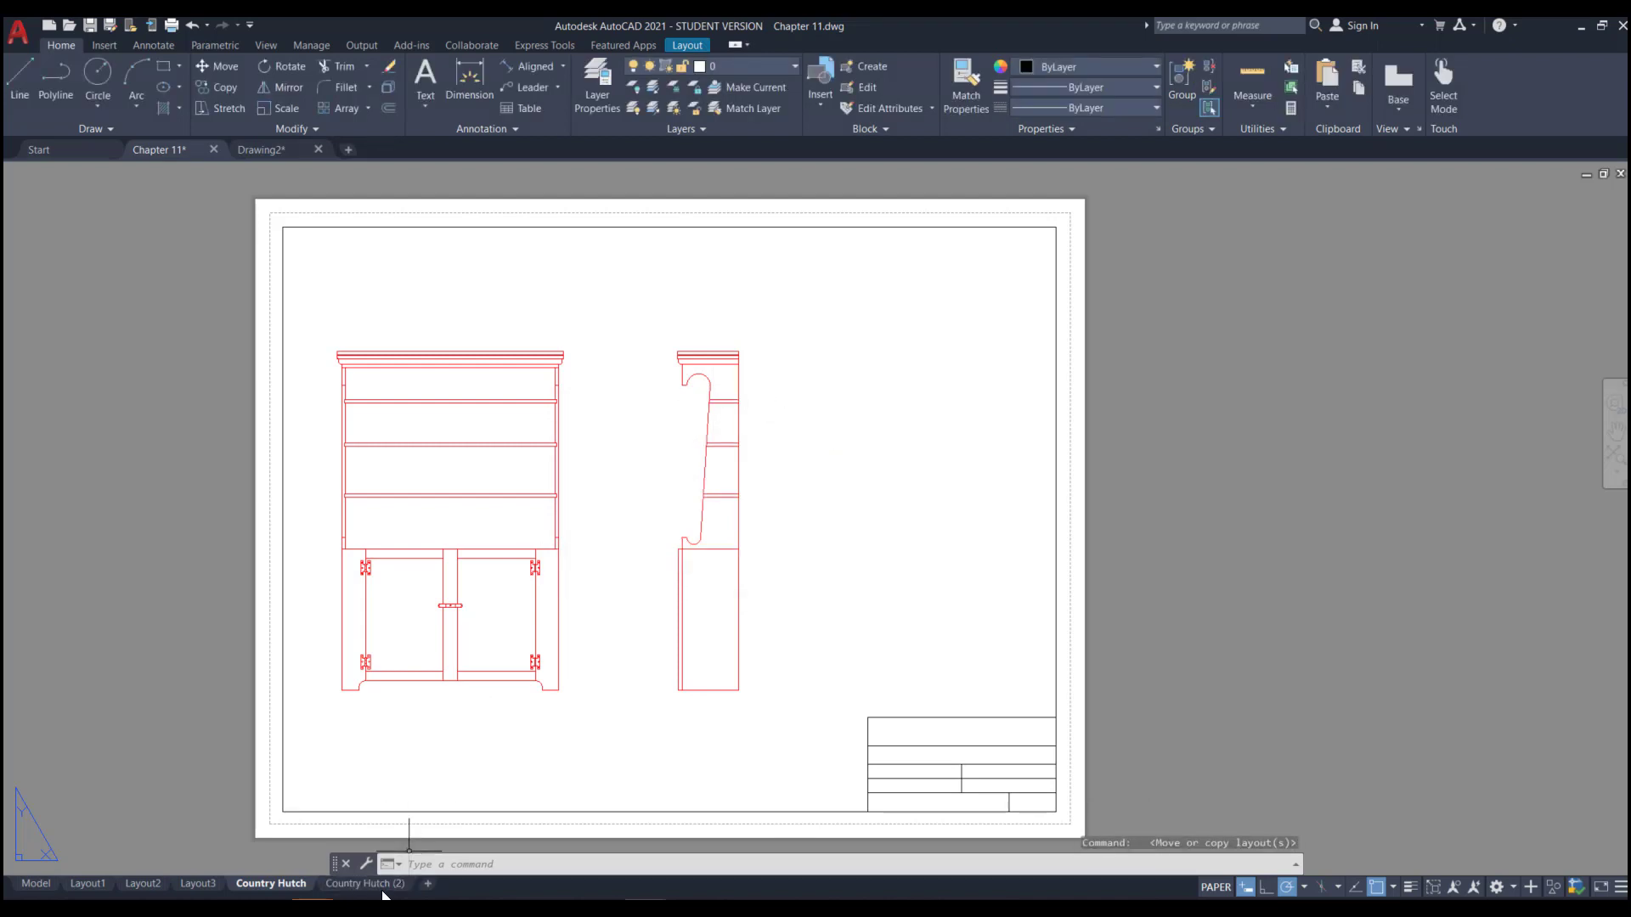
click(372, 886)
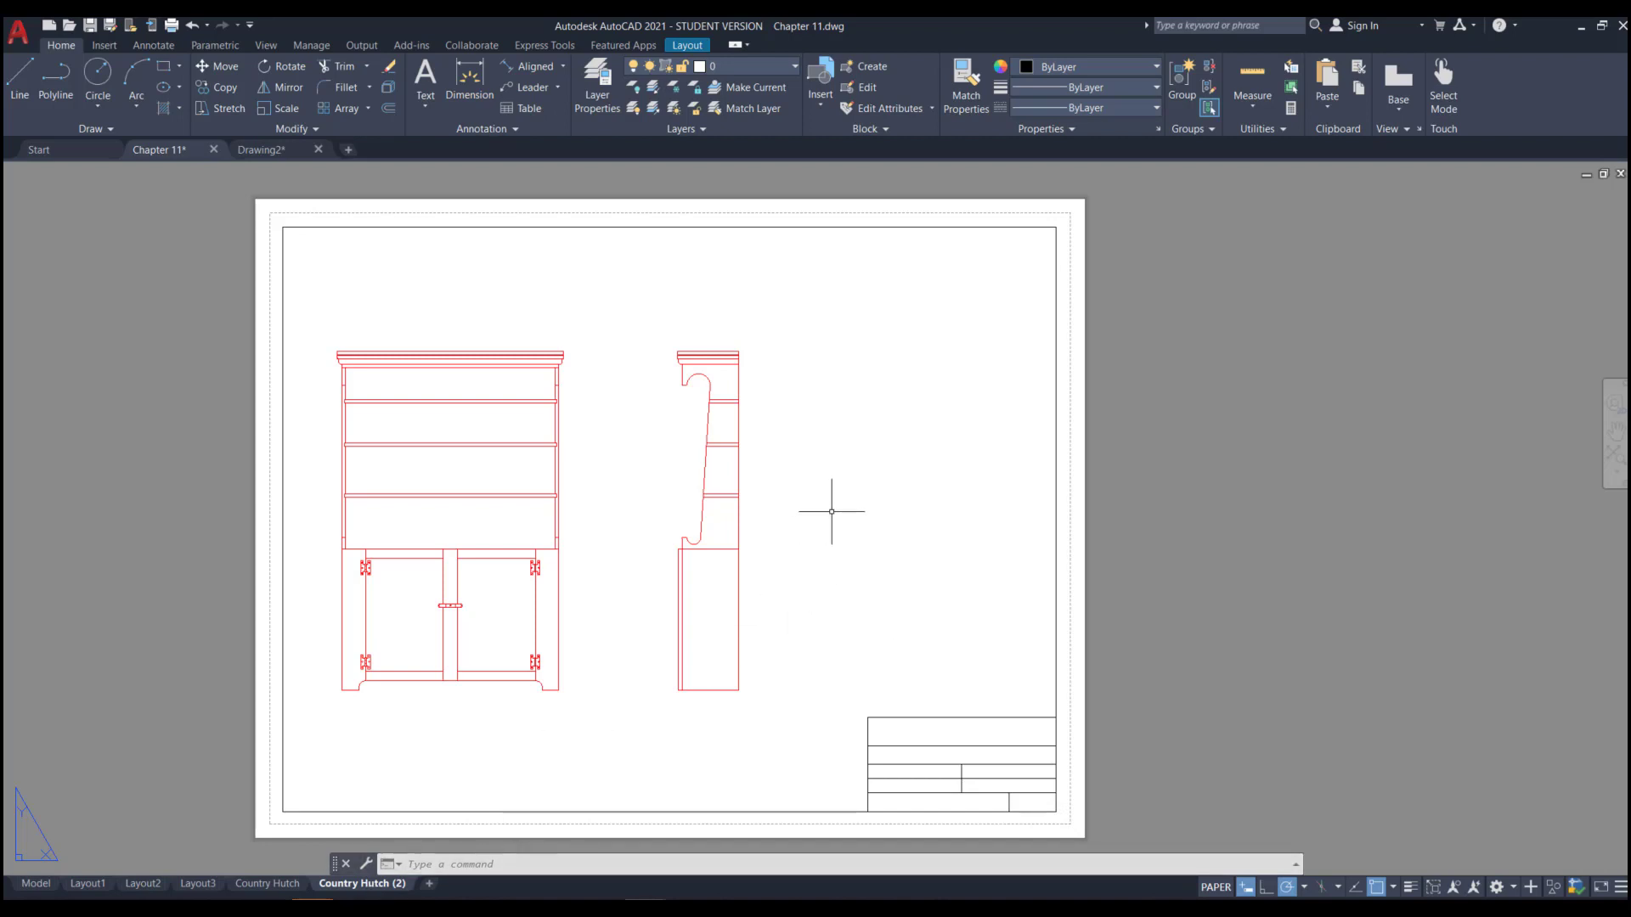
- Thaw the Viewport layer for the current viewport on the copied Country Hutch layout
click(755, 360)
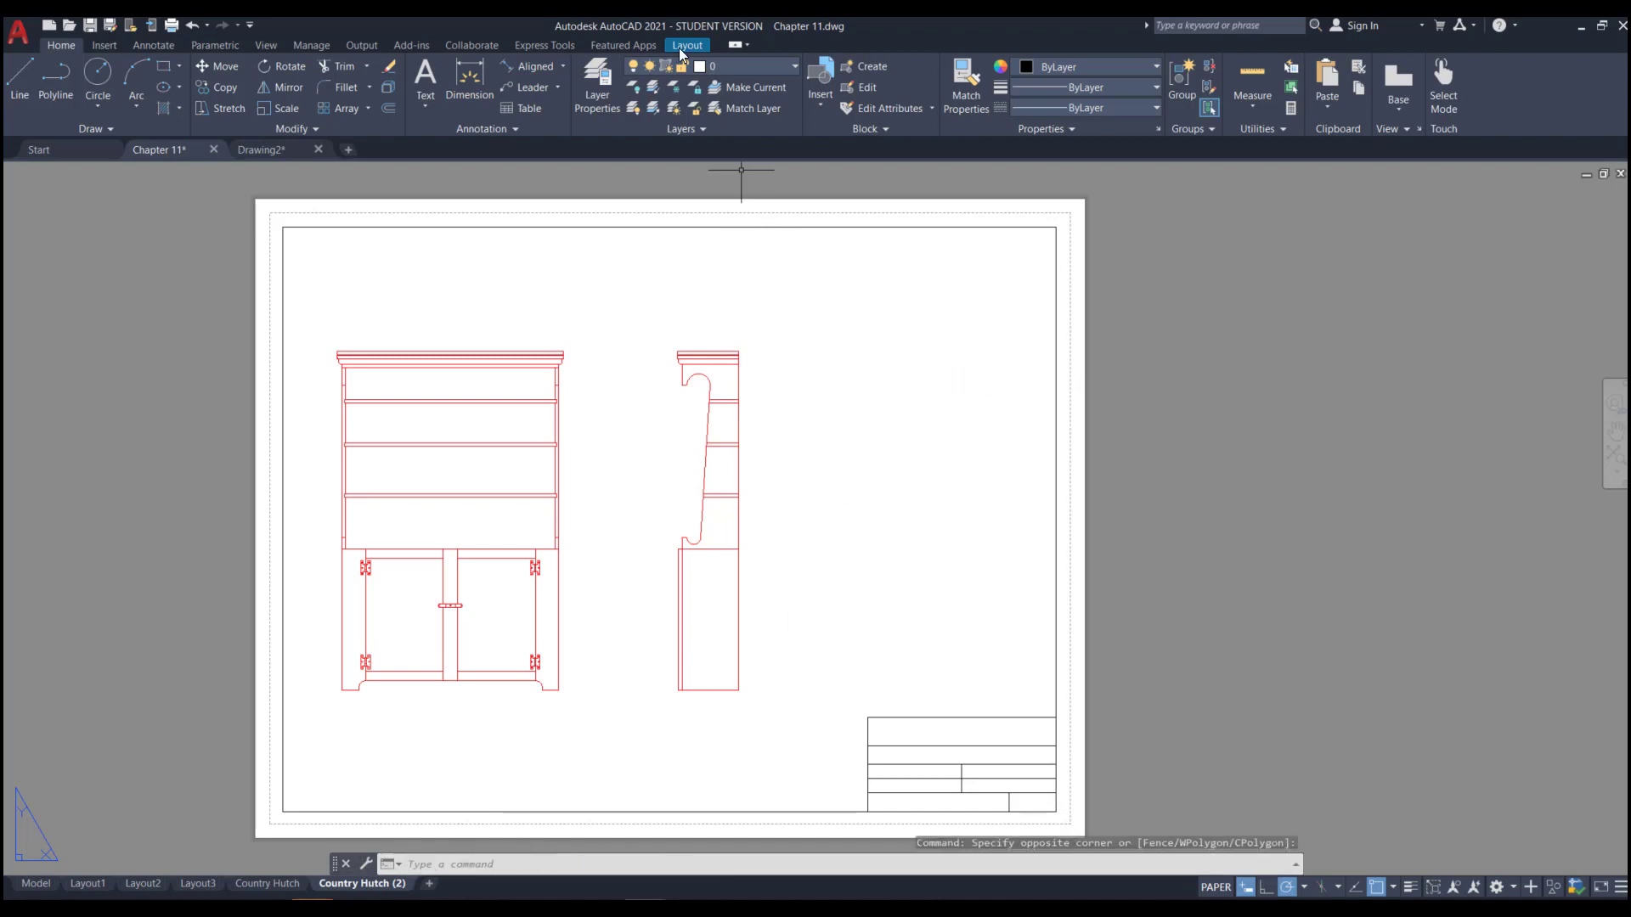
click(734, 66)
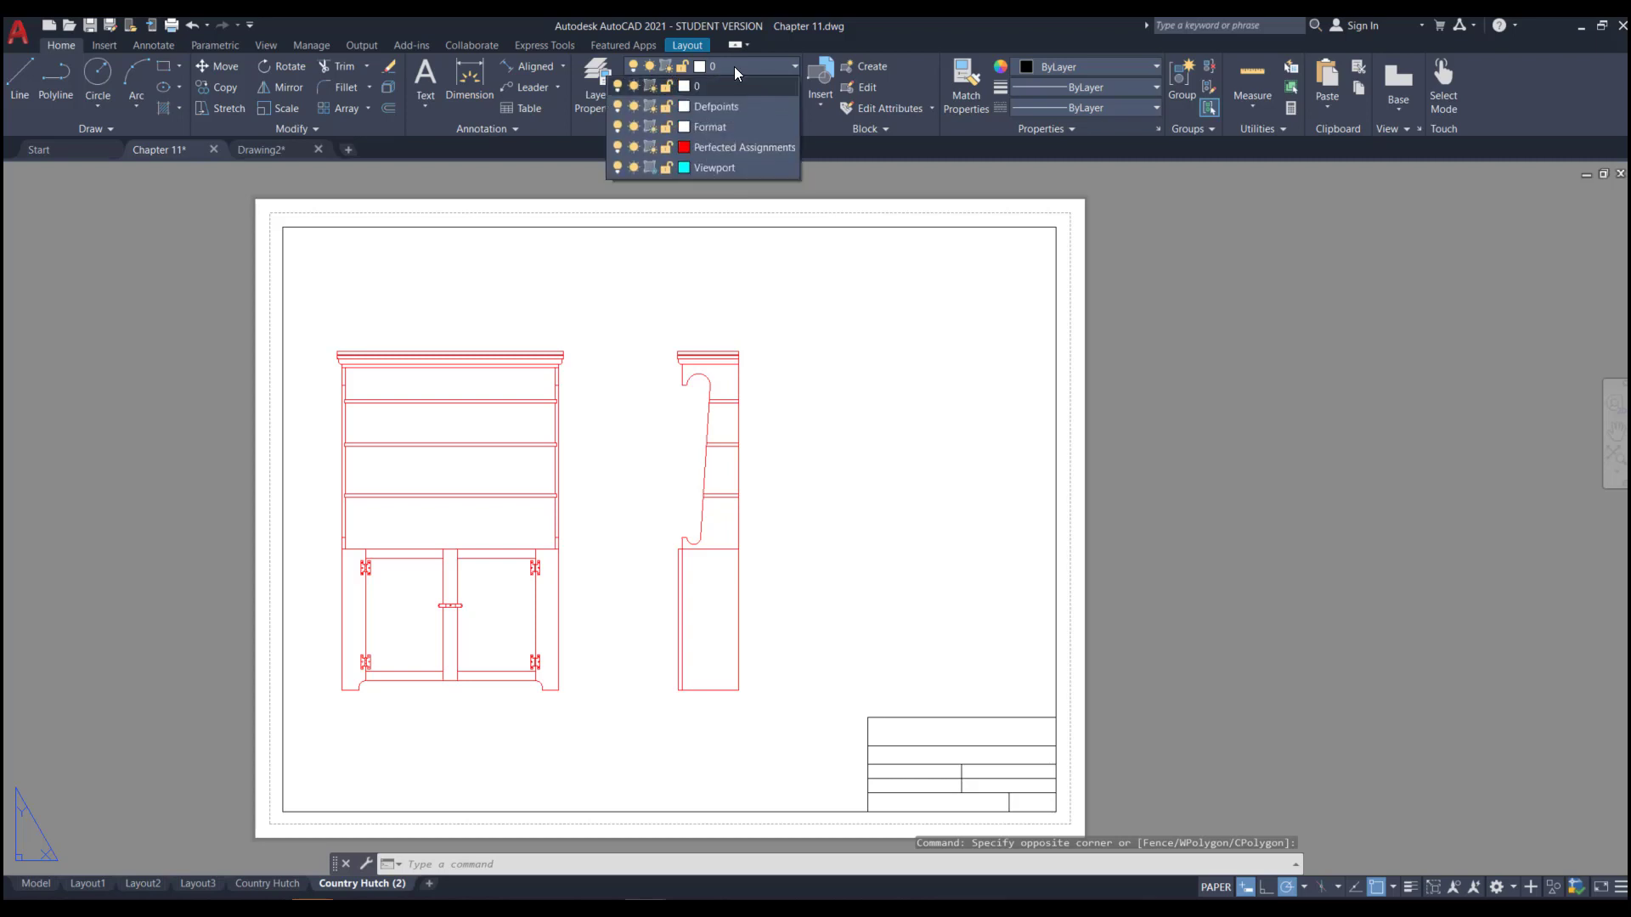
click(650, 169)
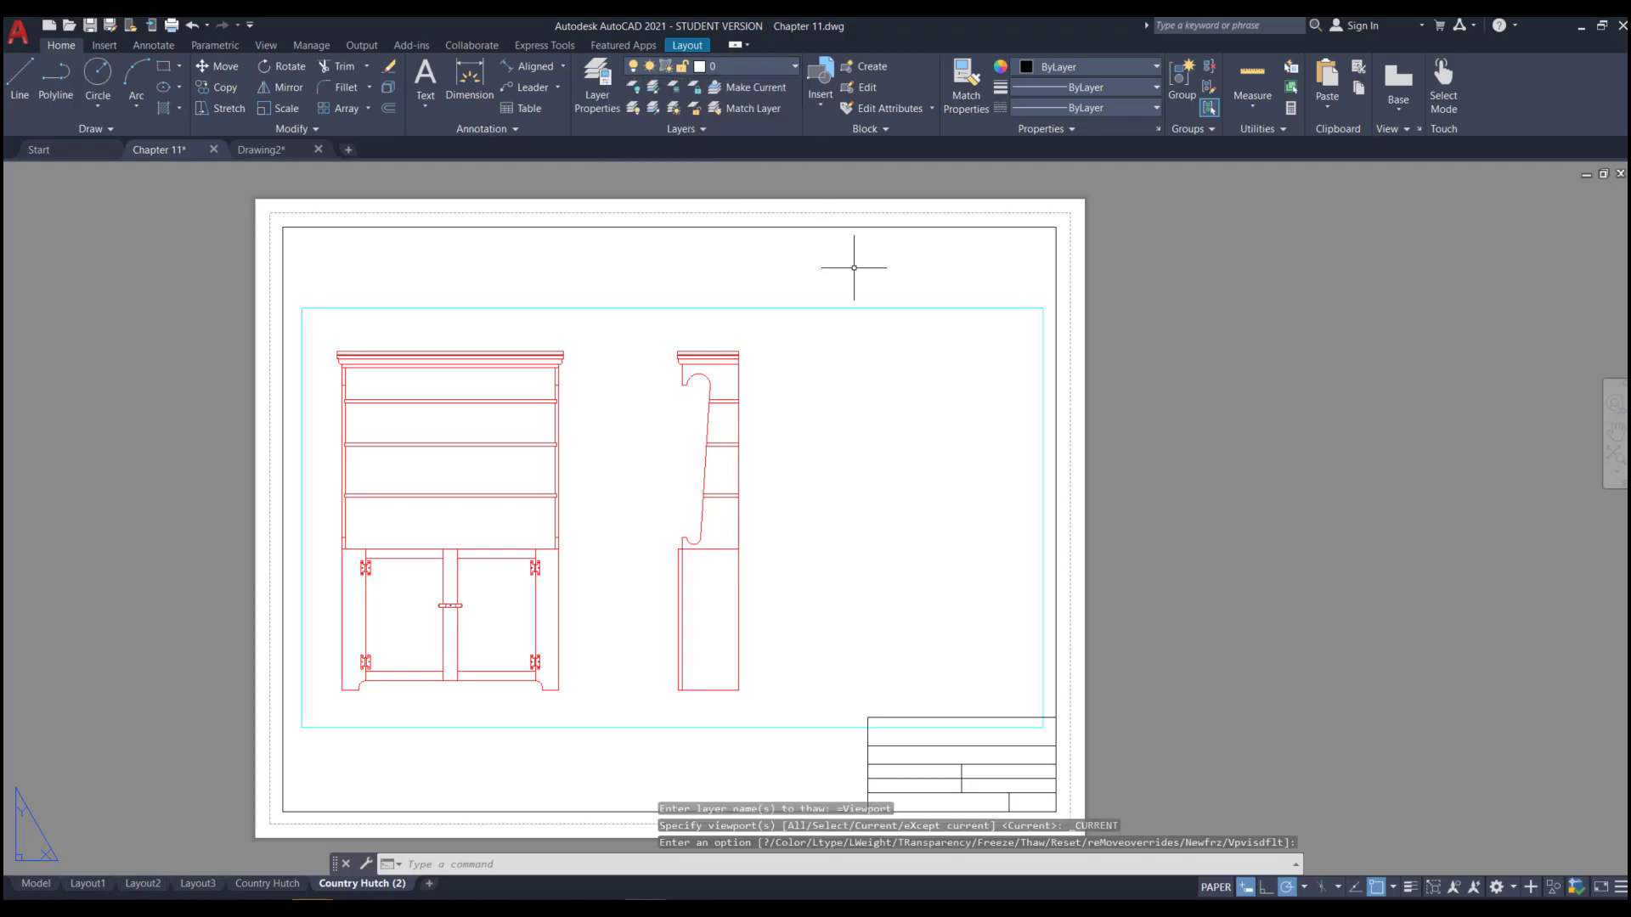
- Narrow the hutch viewport to a tall strip over part of the front elevation and move it straight up within the border
click(873, 311)
click(858, 314)
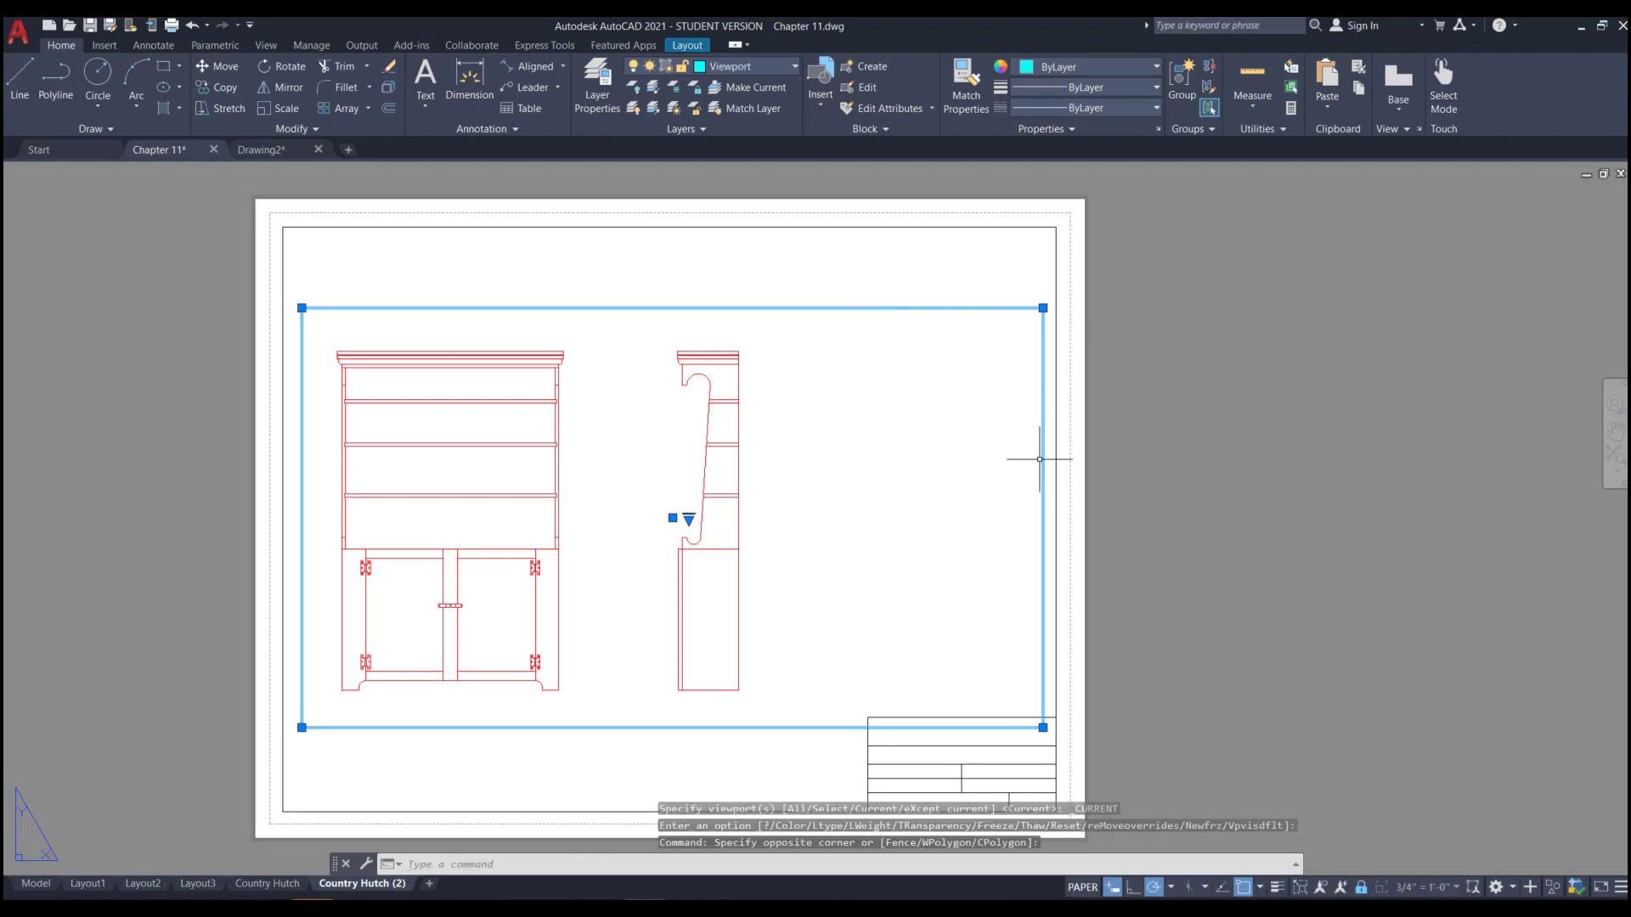
click(1043, 308)
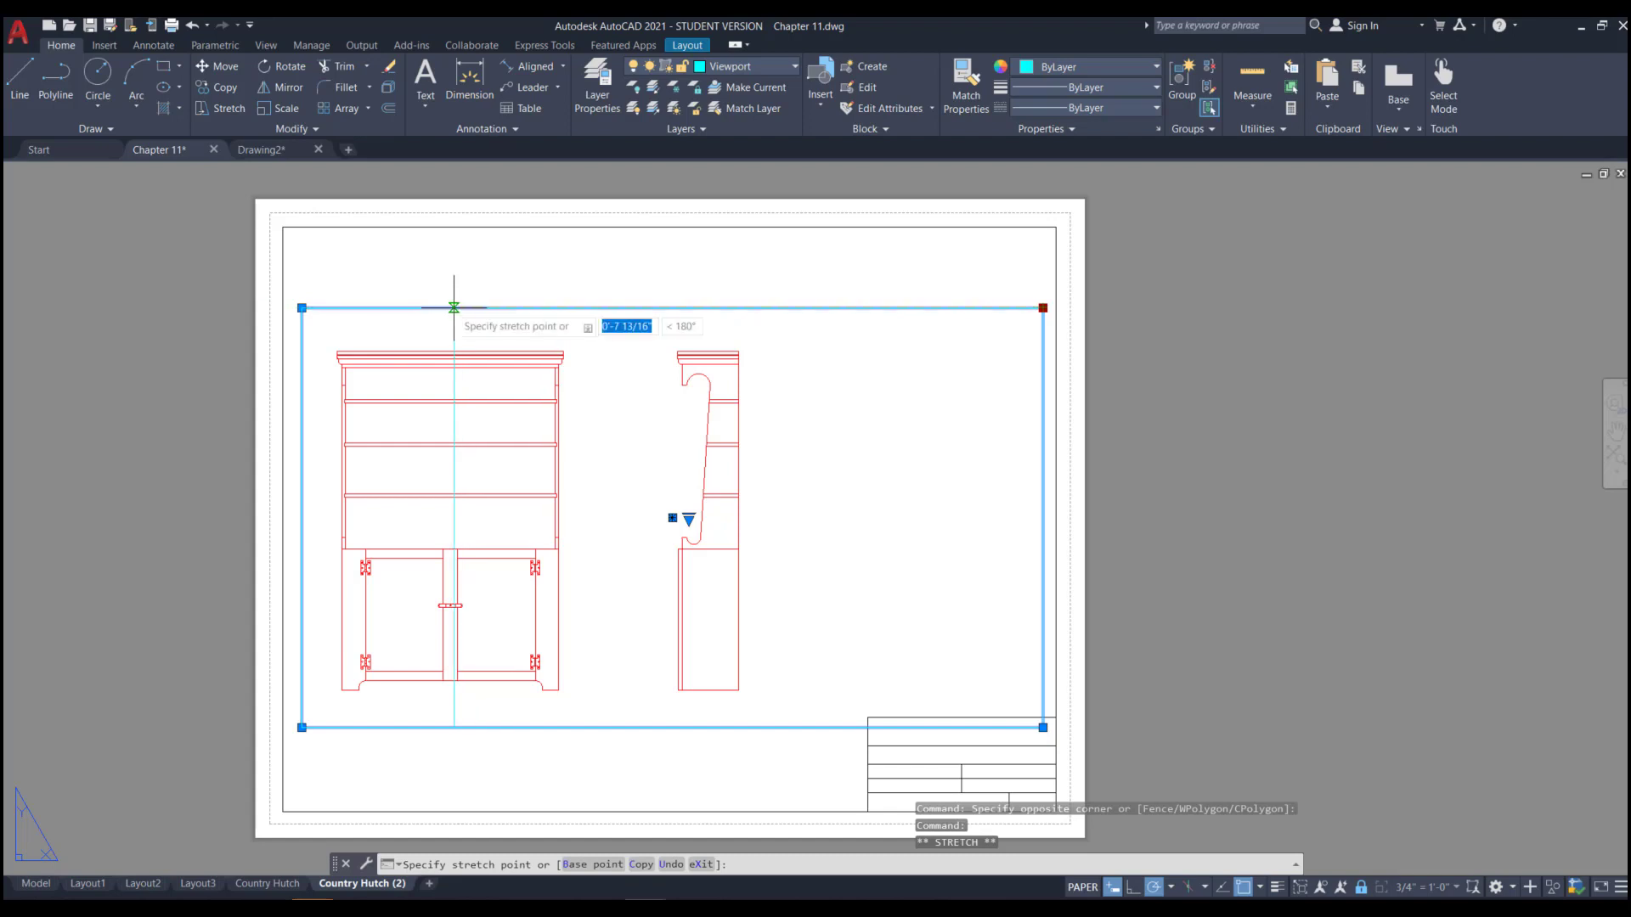
click(425, 308)
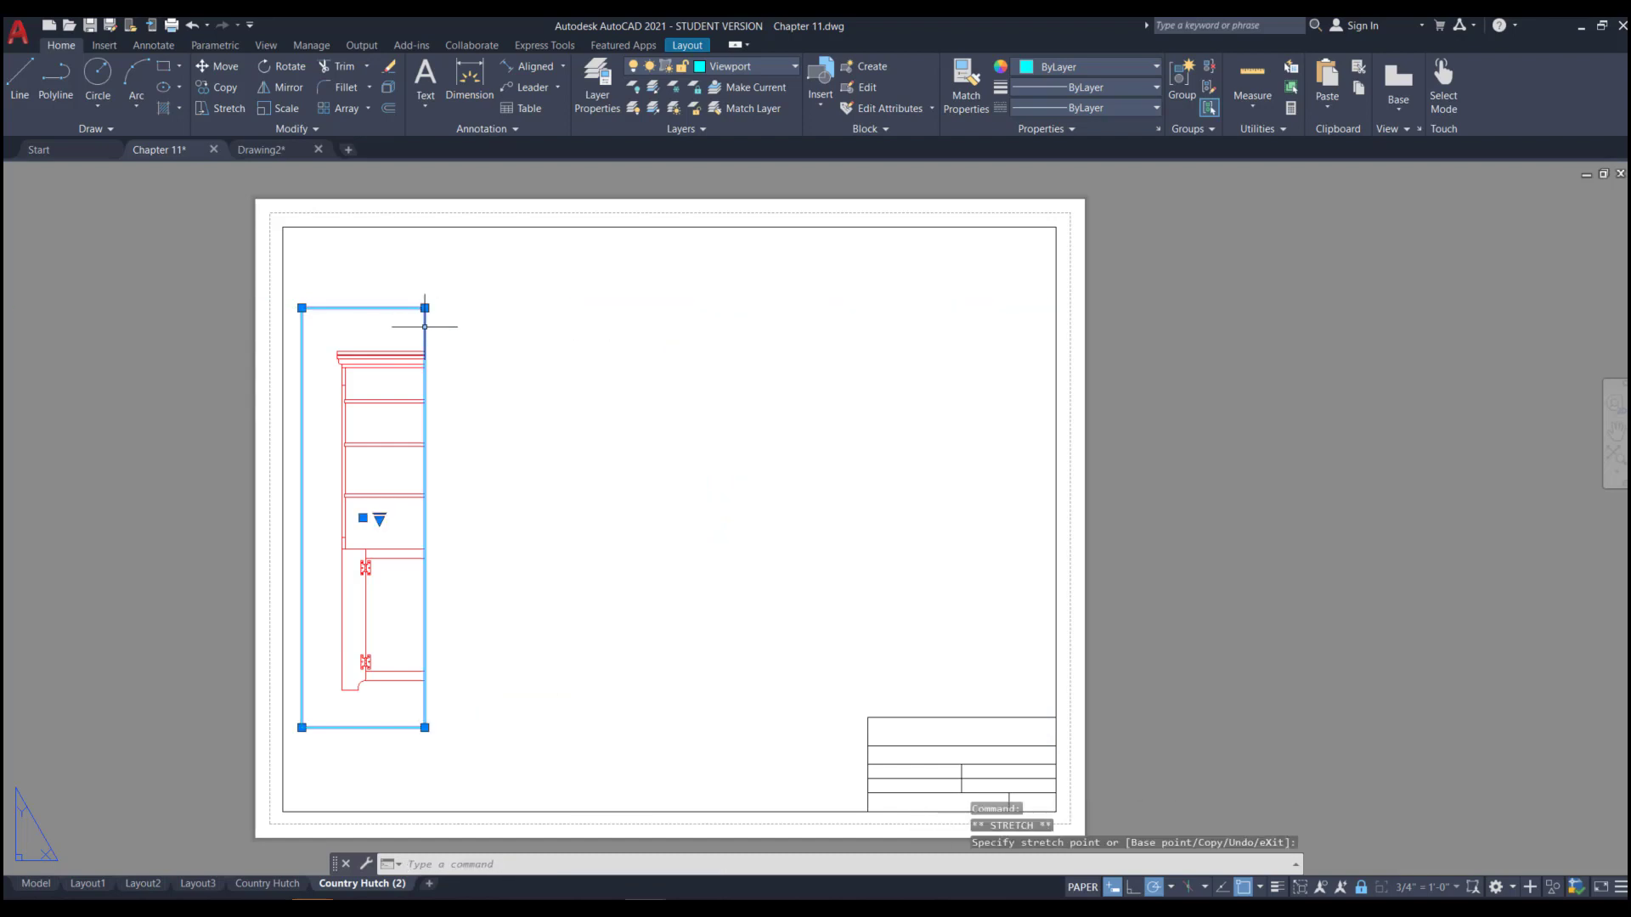
click(363, 517)
click(363, 459)
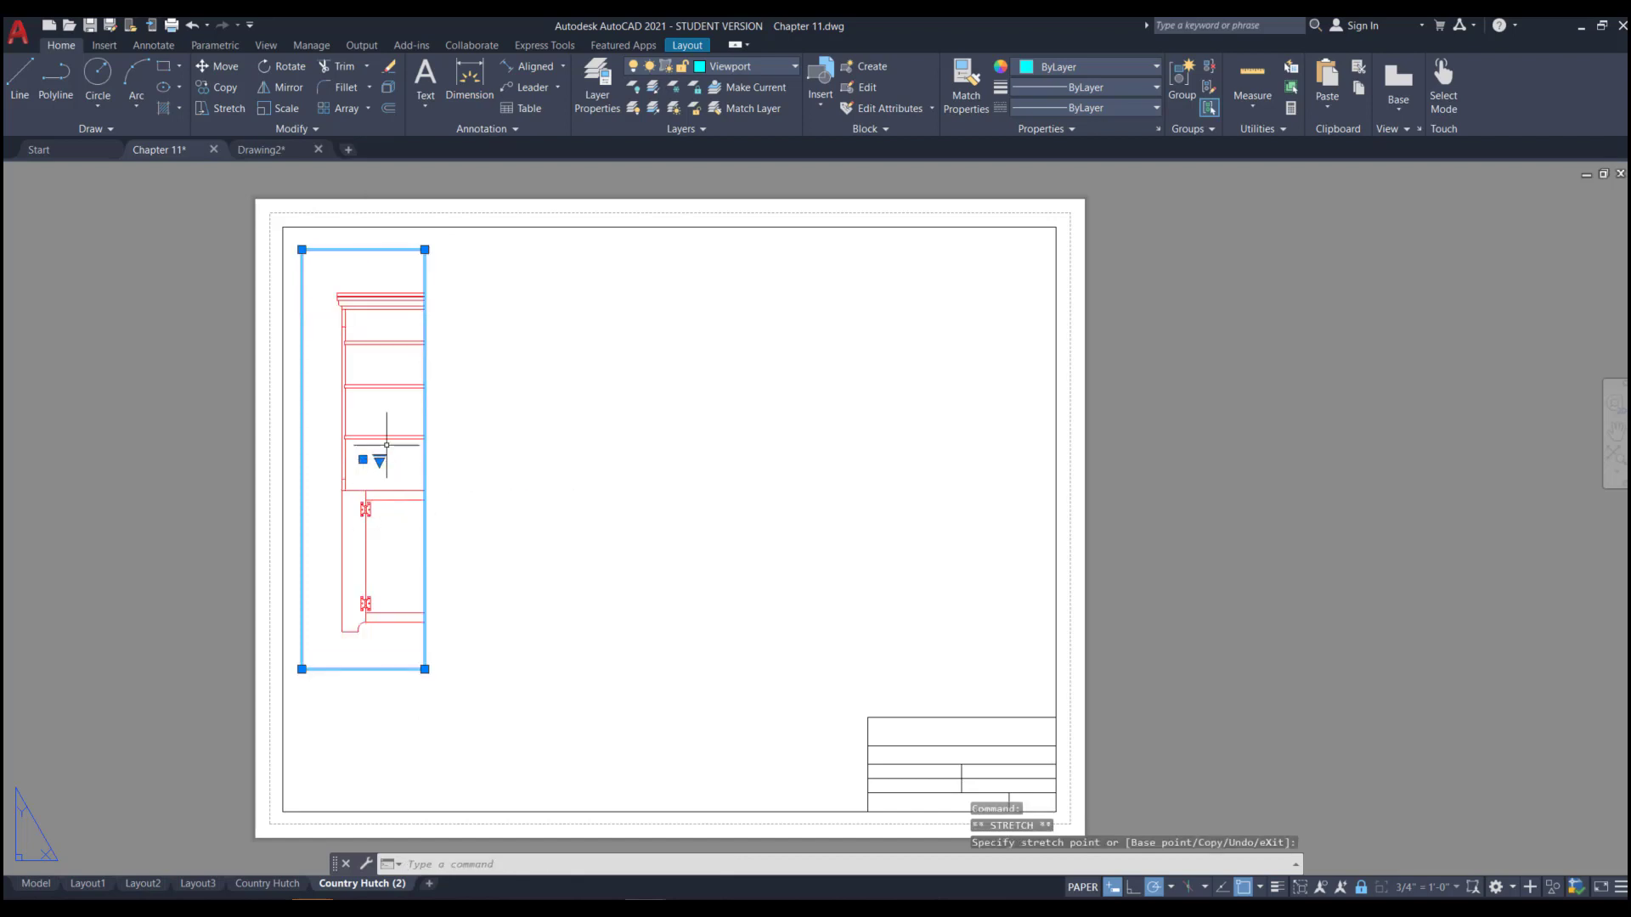
- Activate model space inside the narrow viewport and unlock its view
double_click(371, 360)
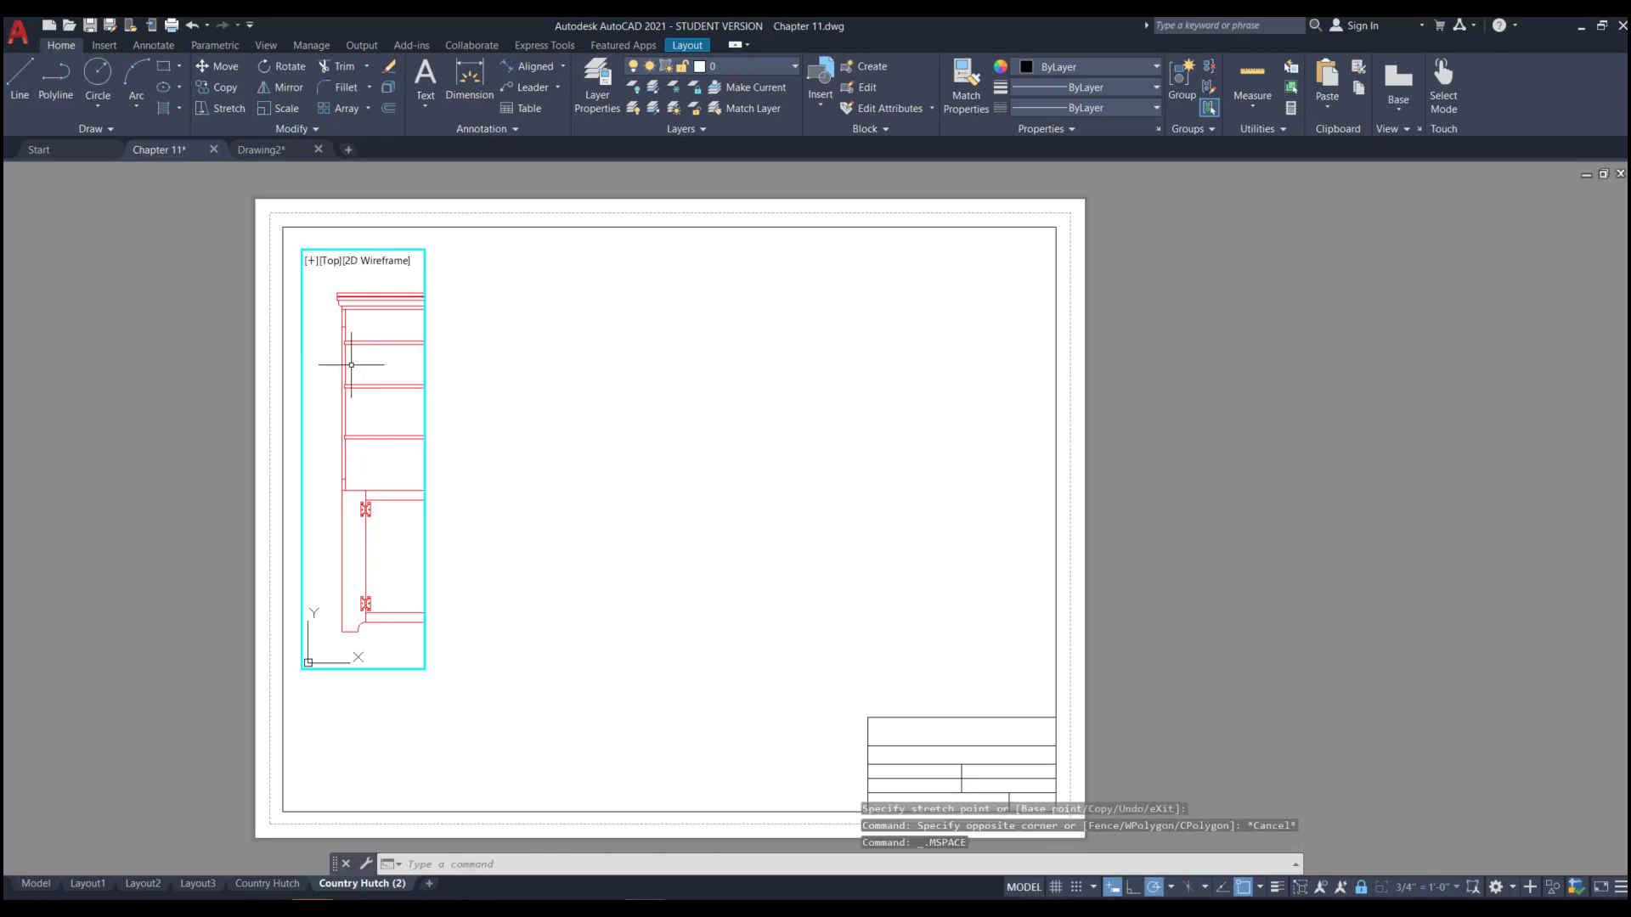
scroll(348, 365, down, 2)
scroll(351, 365, up, 2)
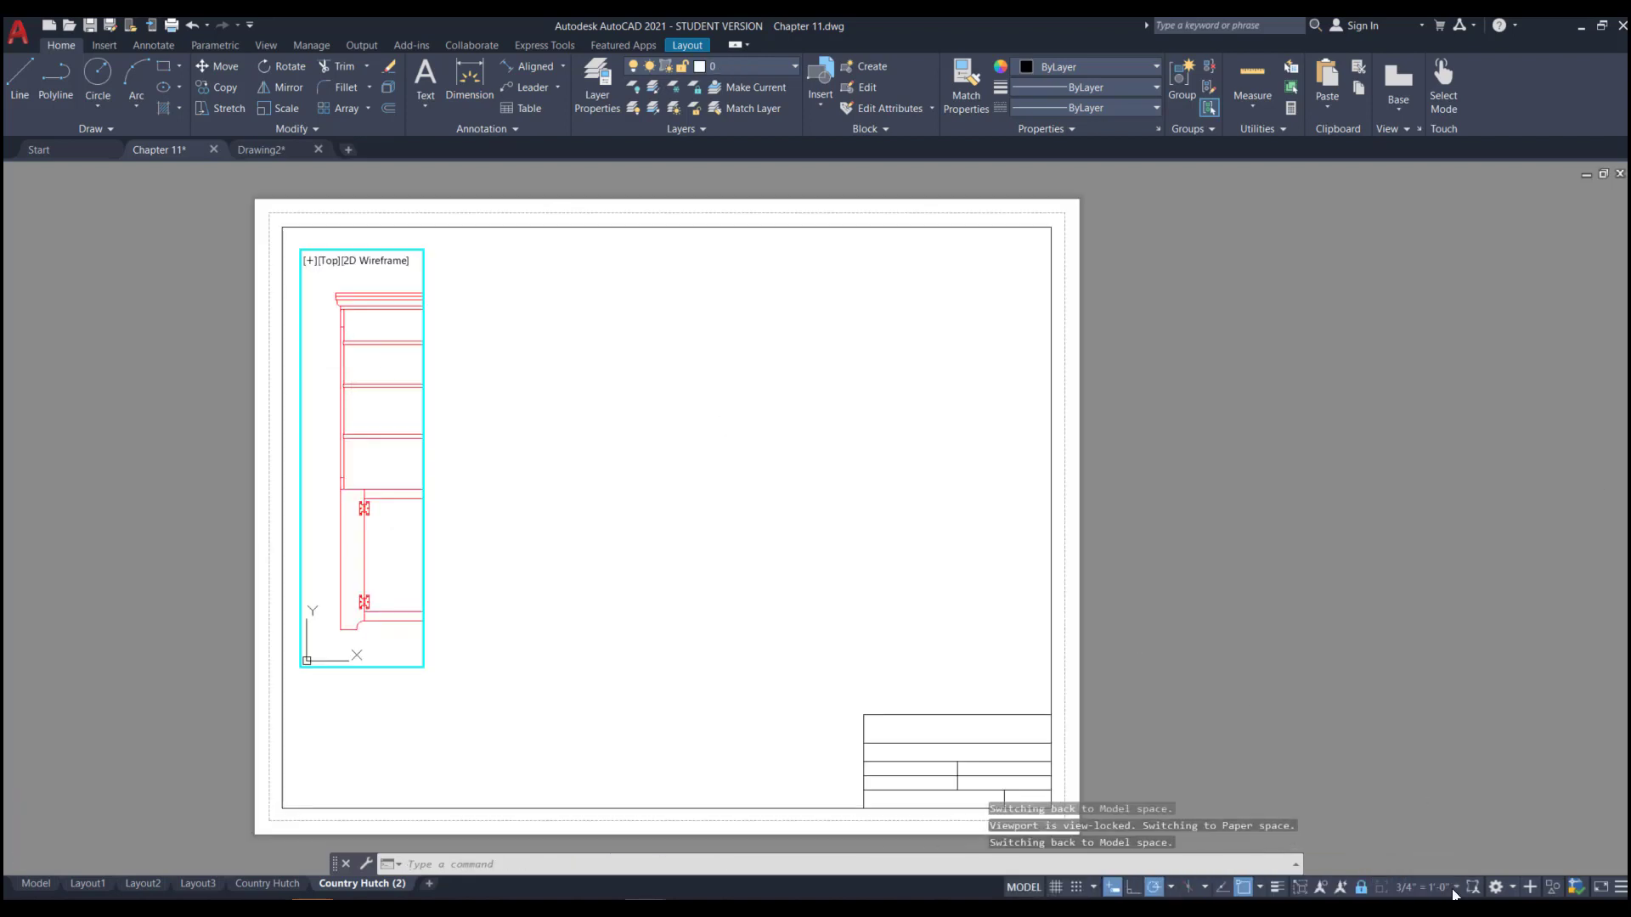
click(1363, 891)
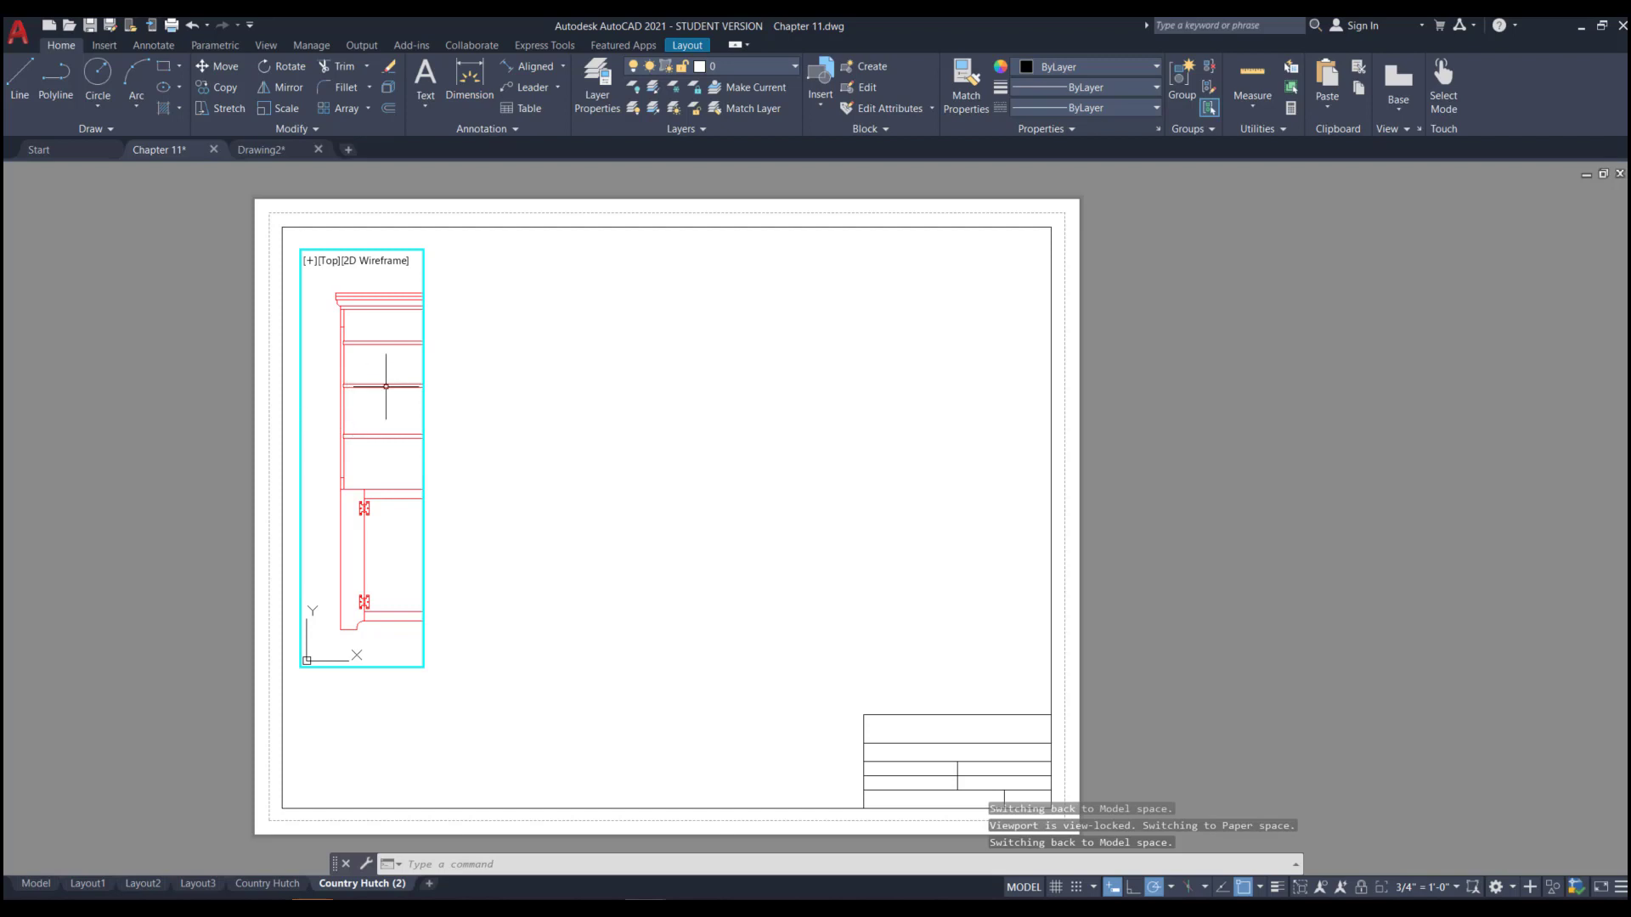
- Zoom and pan inside the narrow viewport to frame the shelves along the right side of the hutch's front elevation
click(353, 364)
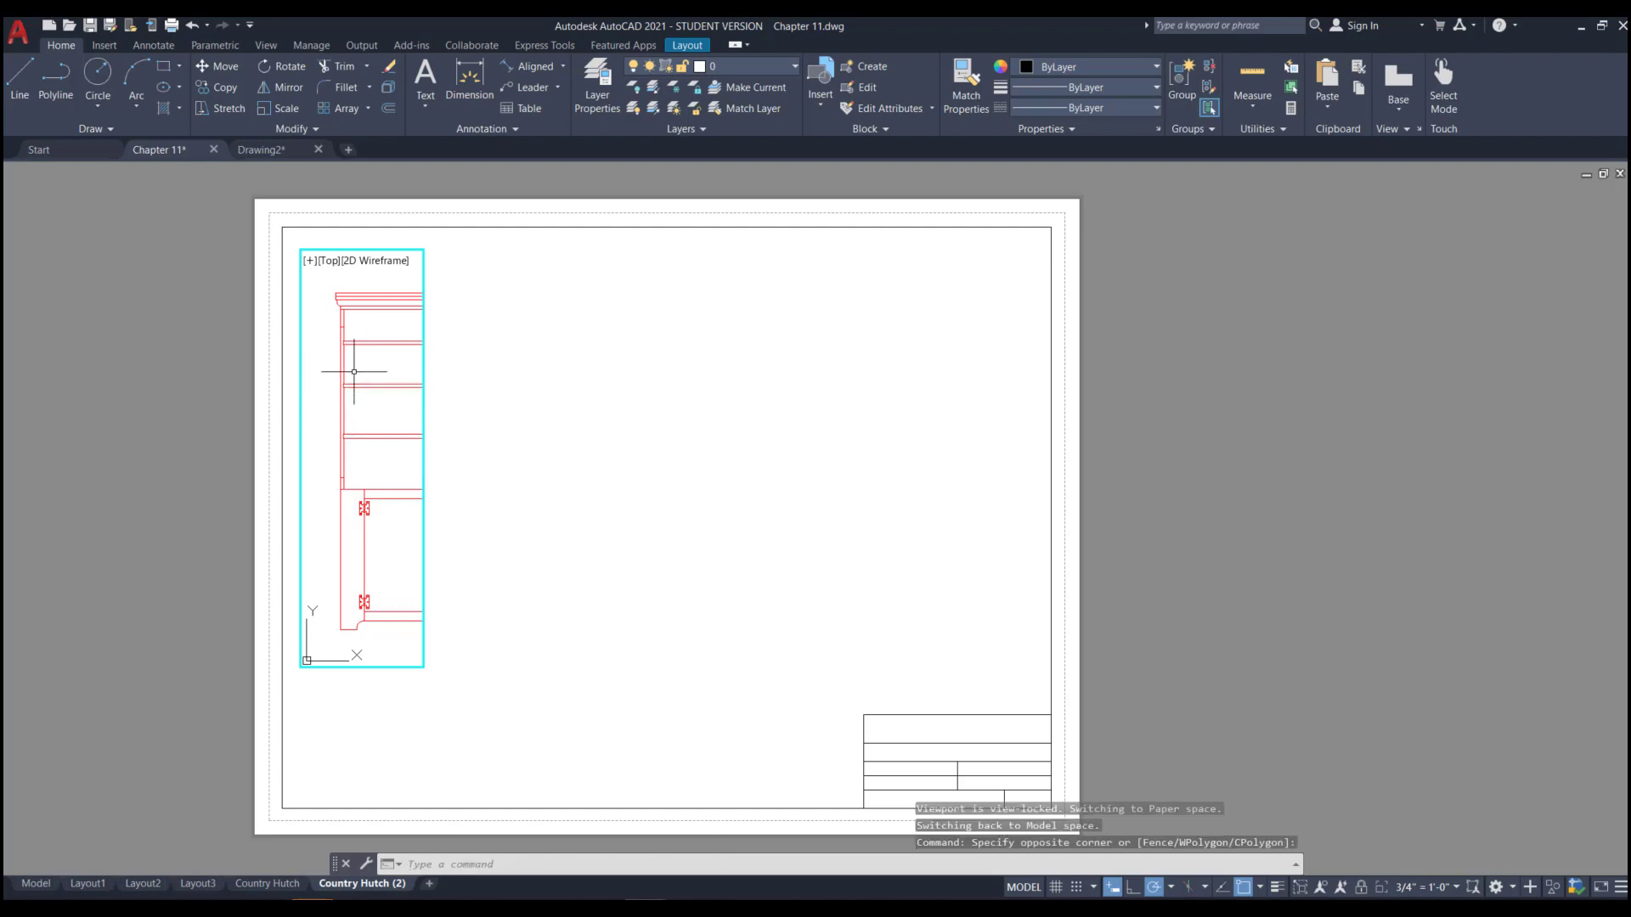
scroll(353, 365, down, 1)
scroll(365, 366, up, 2)
scroll(338, 366, down, 3)
scroll(378, 364, up, 2)
scroll(339, 366, down, 2)
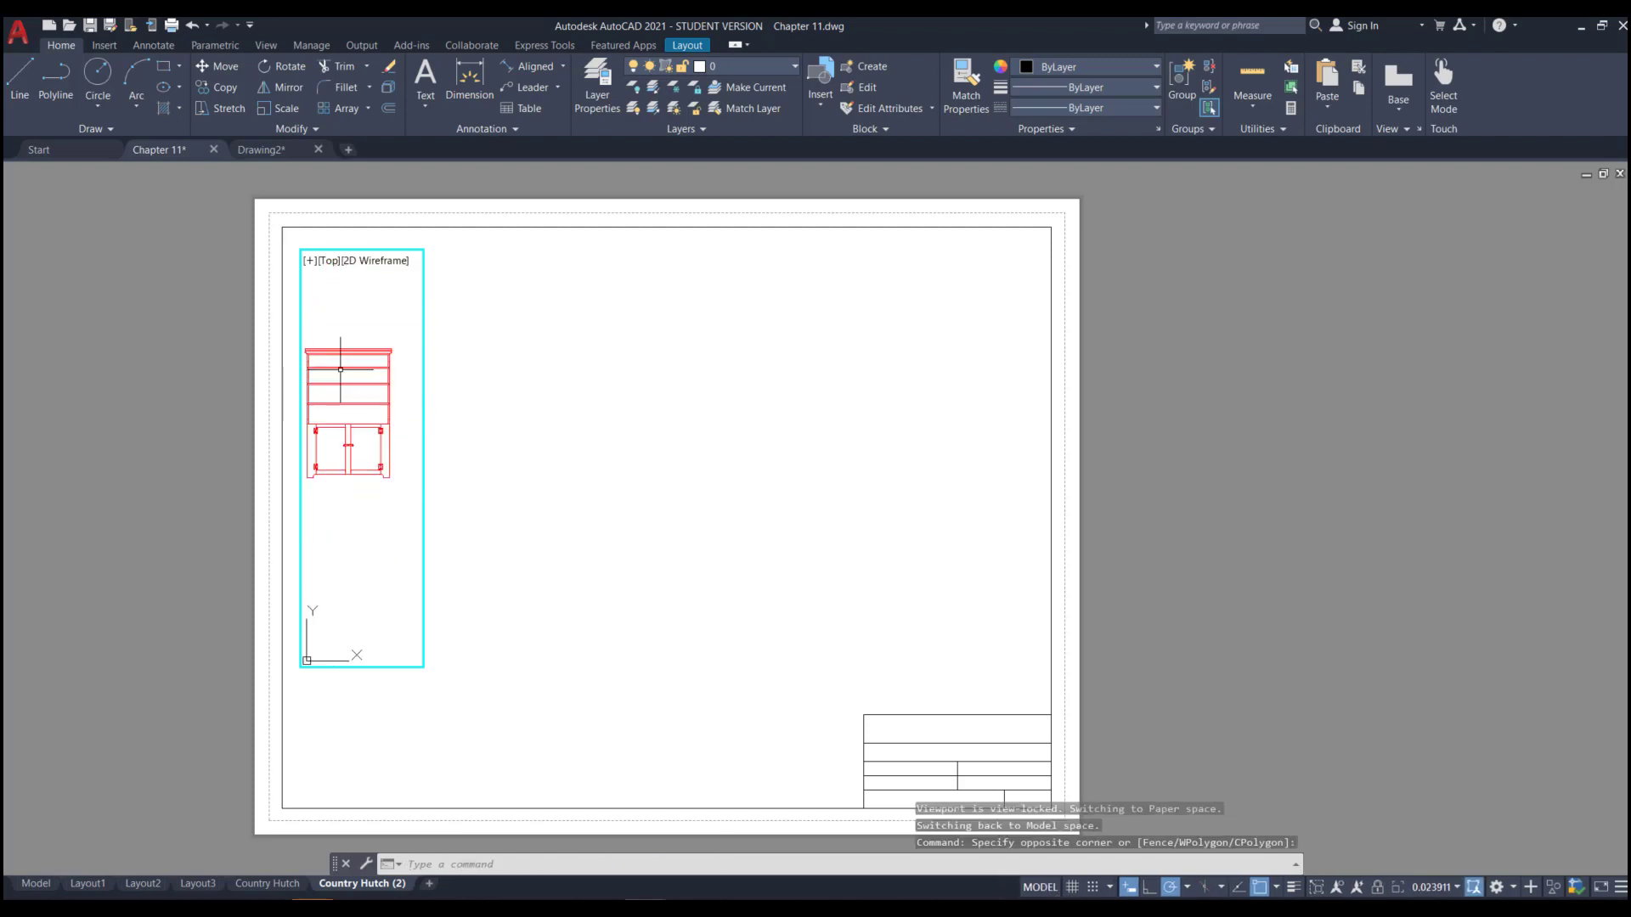
scroll(372, 366, up, 2)
scroll(408, 336, up, 2)
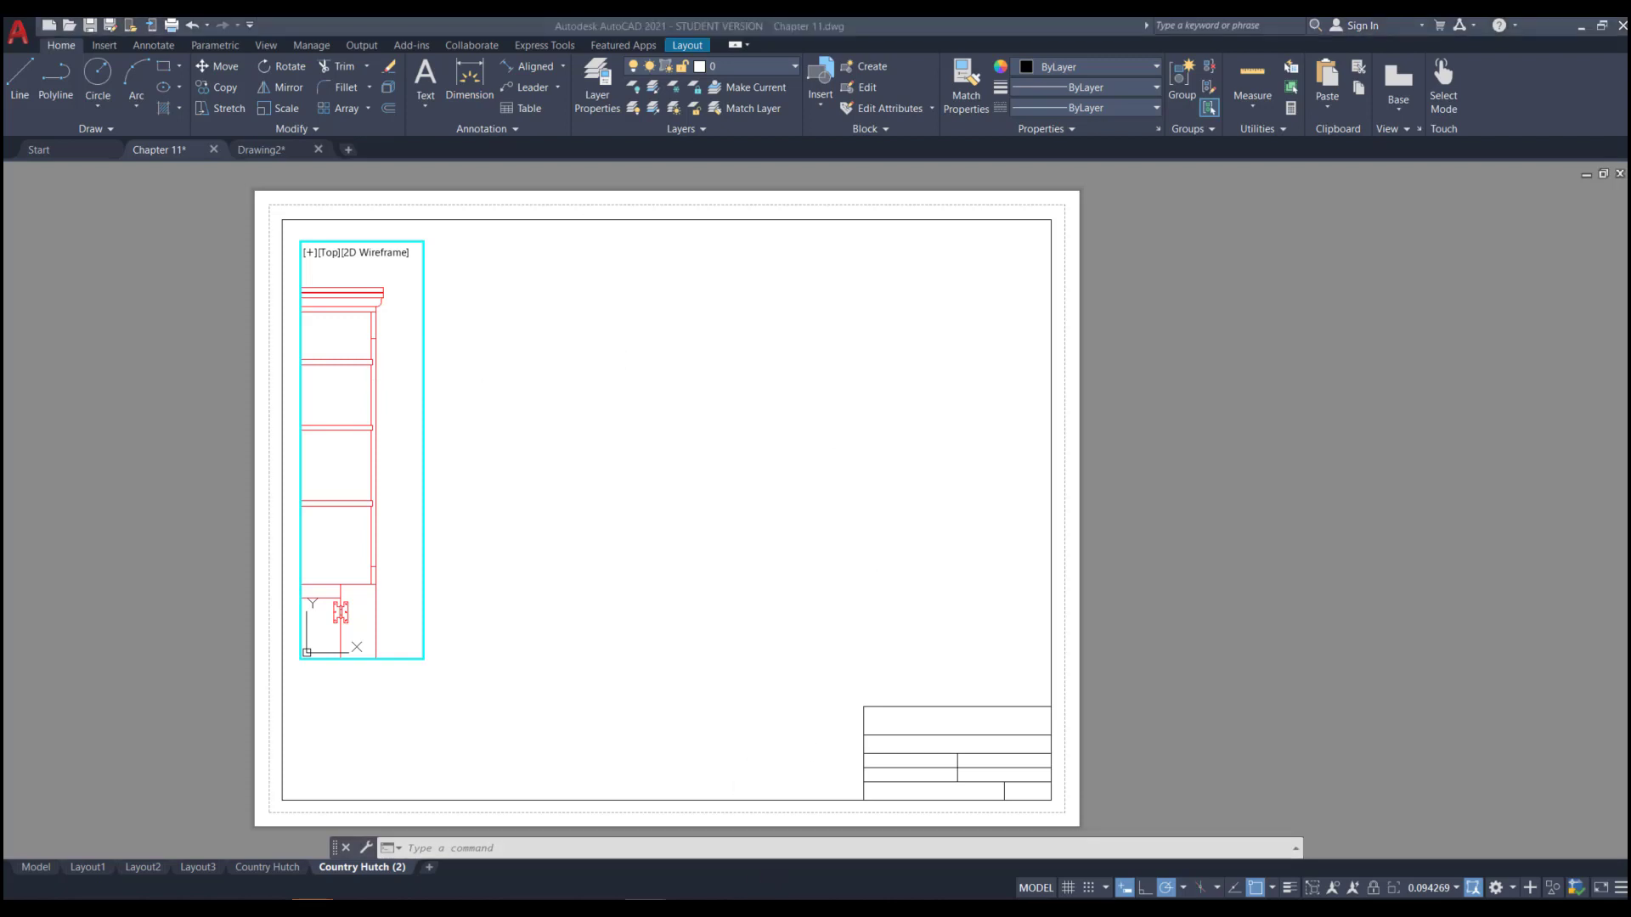
- Check the shelf spacing scale on the PowerPoint reference sheet, and set the tall hutch viewport's scale to 1-1/2" = 1'-0"
key(alt+Tab)
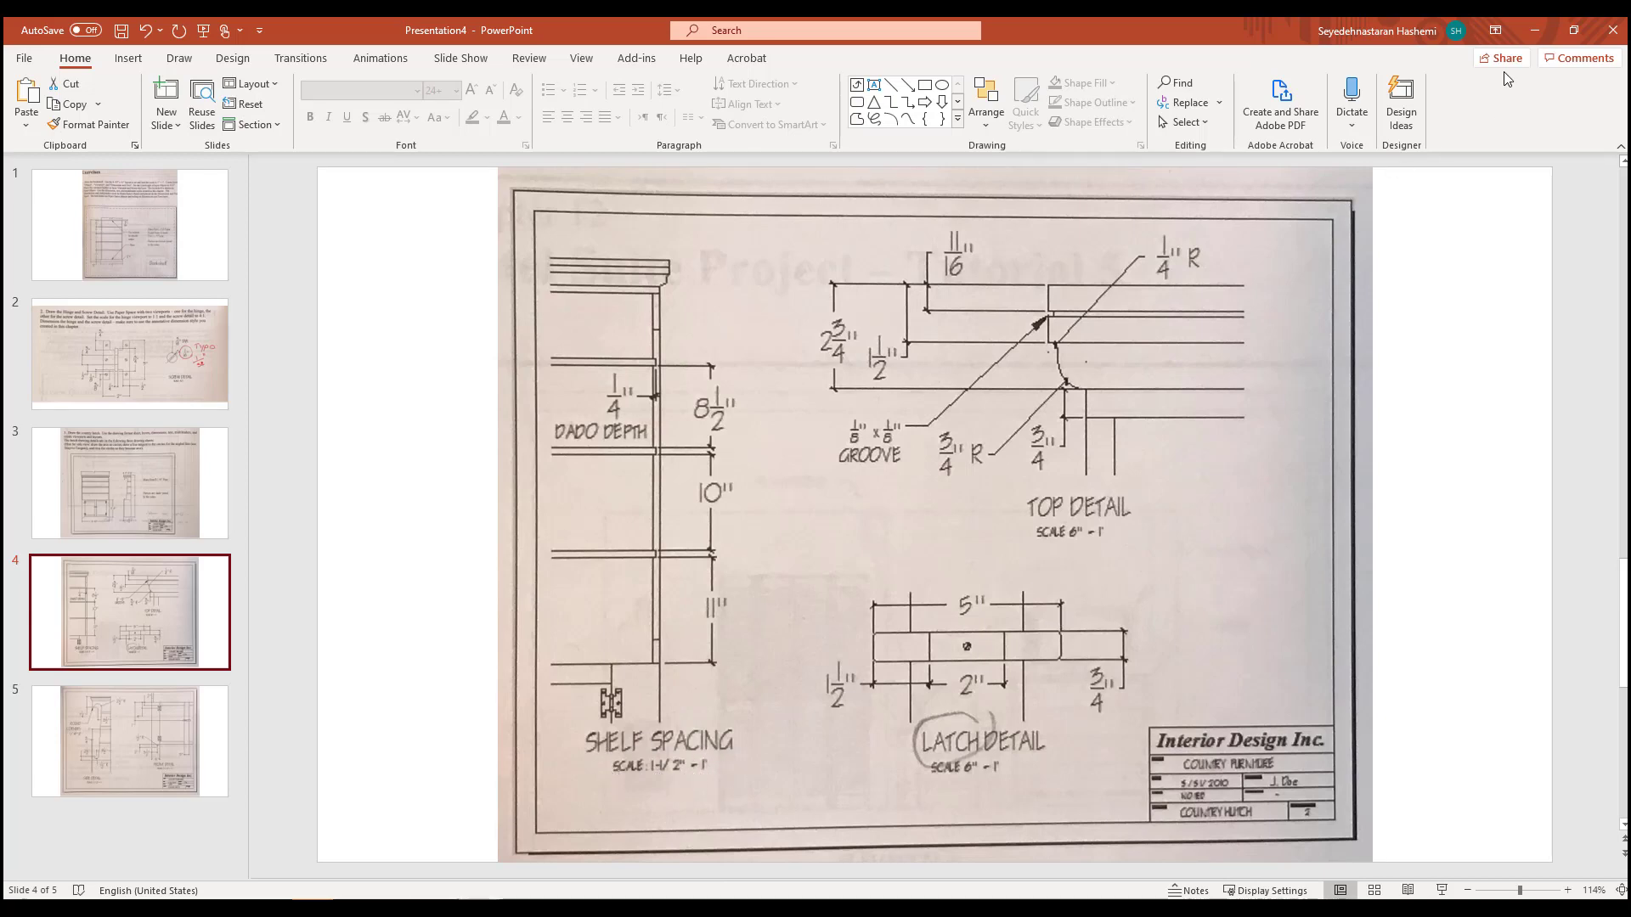
key(alt+Tab)
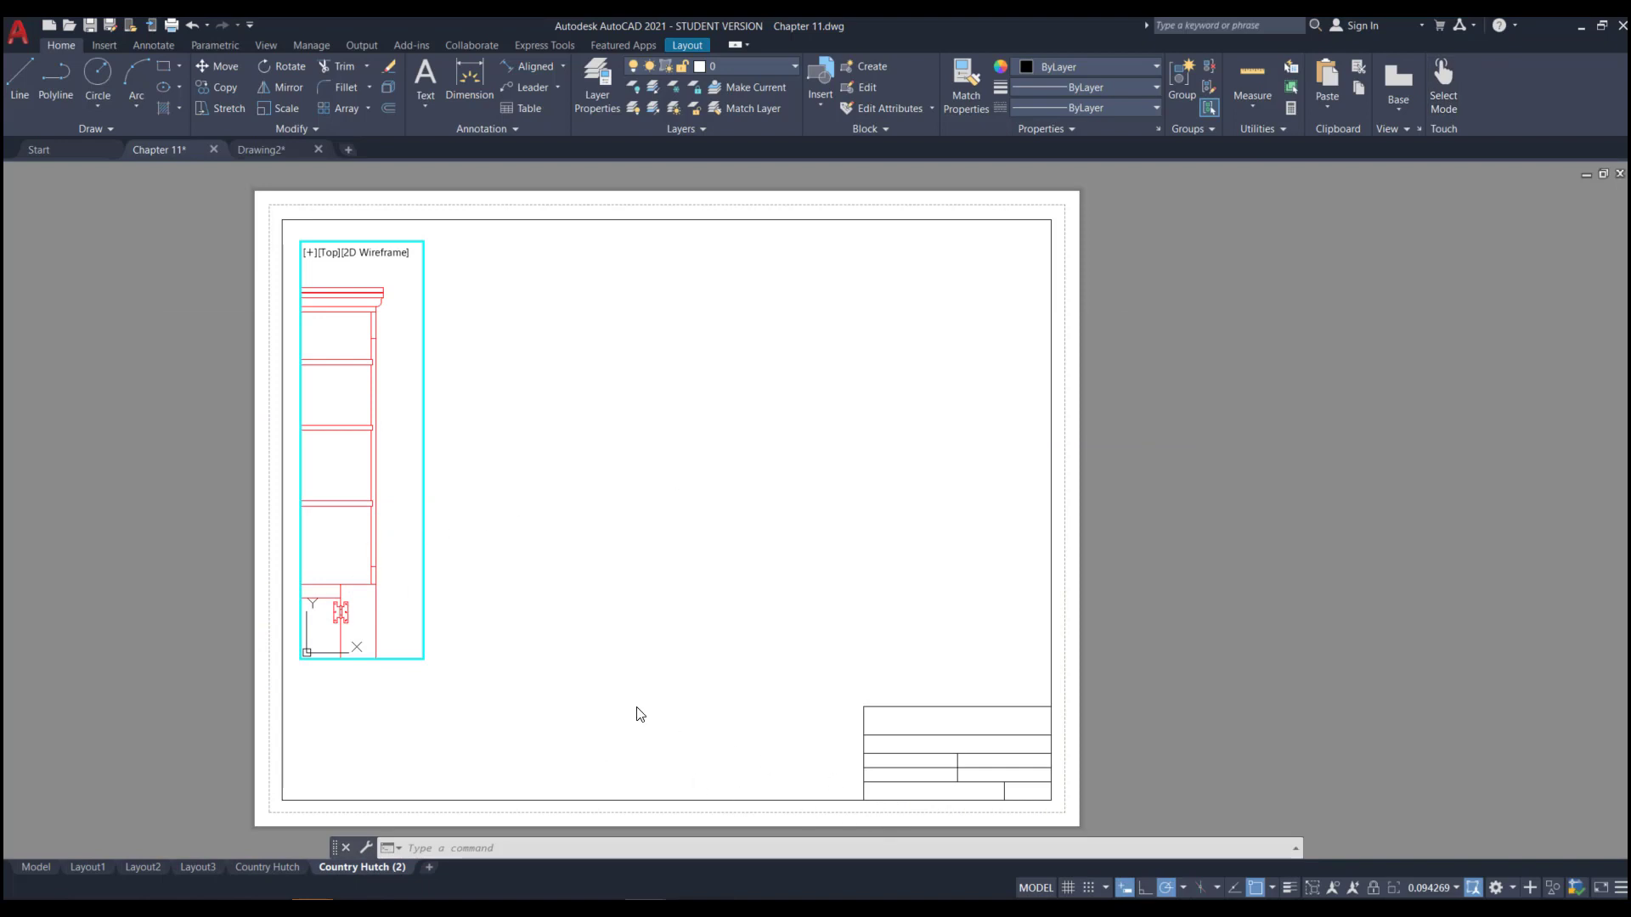
click(1446, 889)
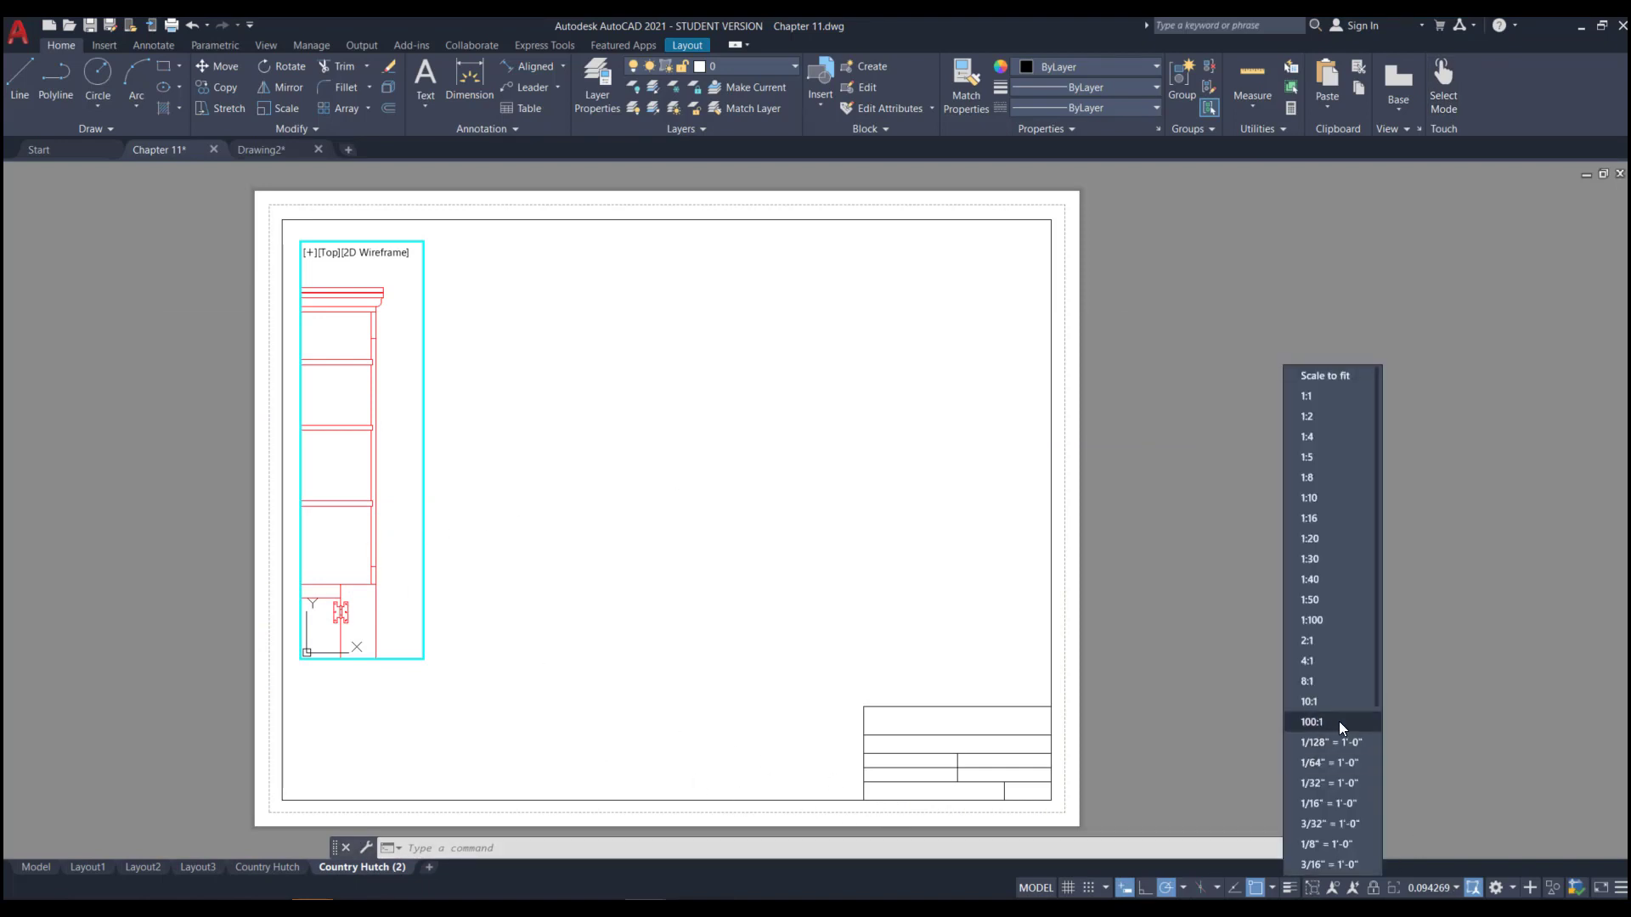
scroll(1338, 721, down, 2)
scroll(1341, 720, down, 2)
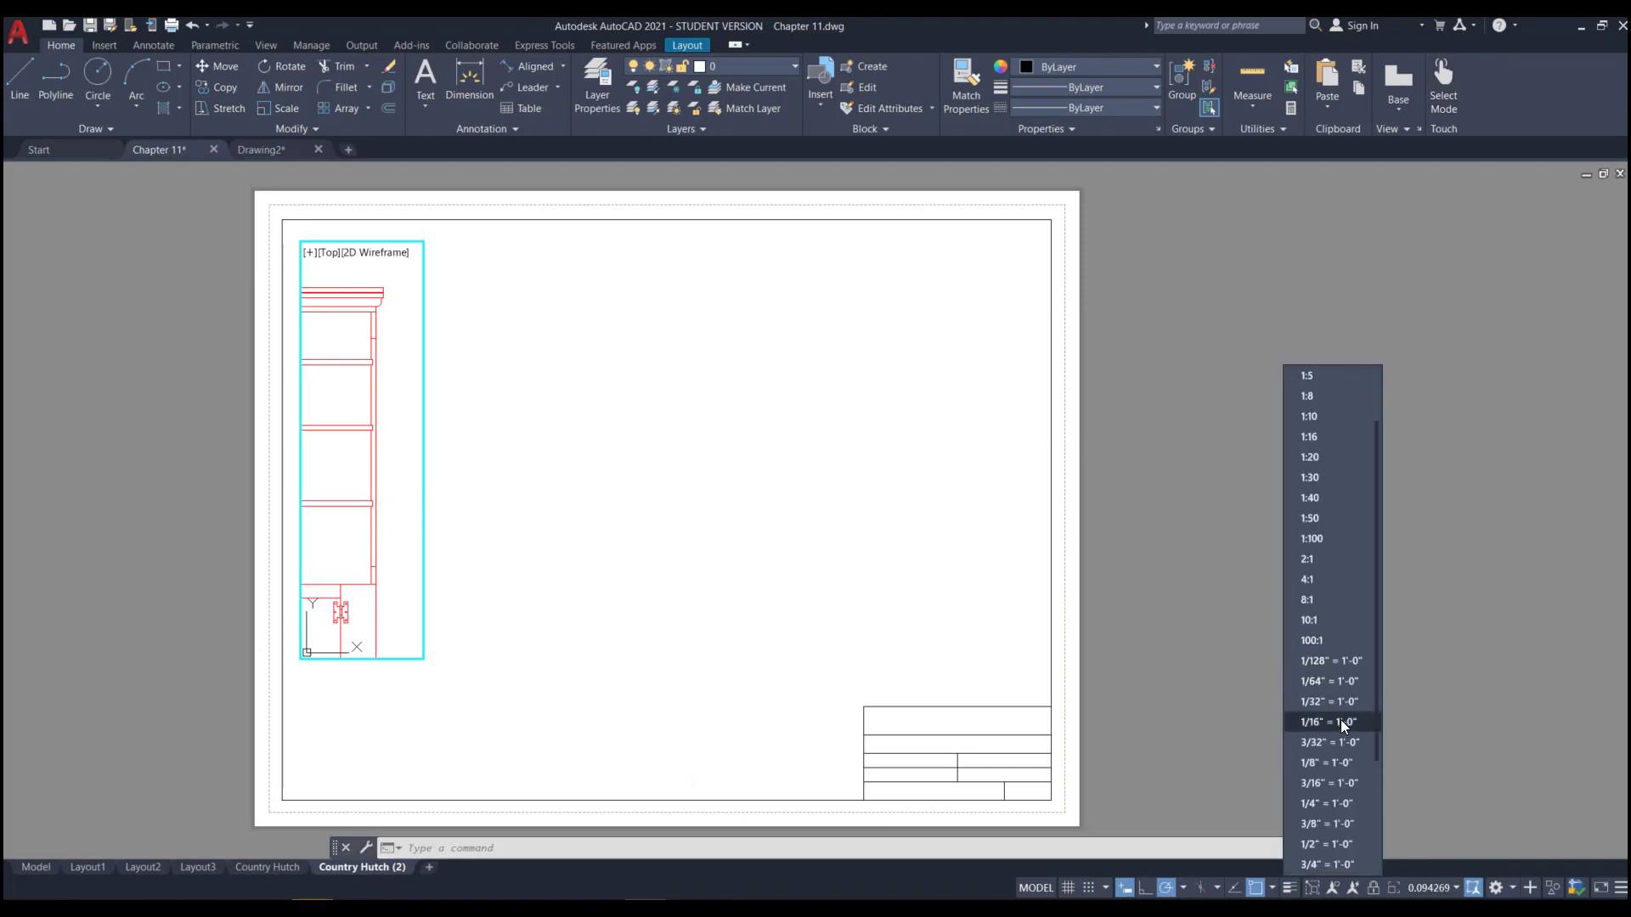
scroll(1340, 720, down, 4)
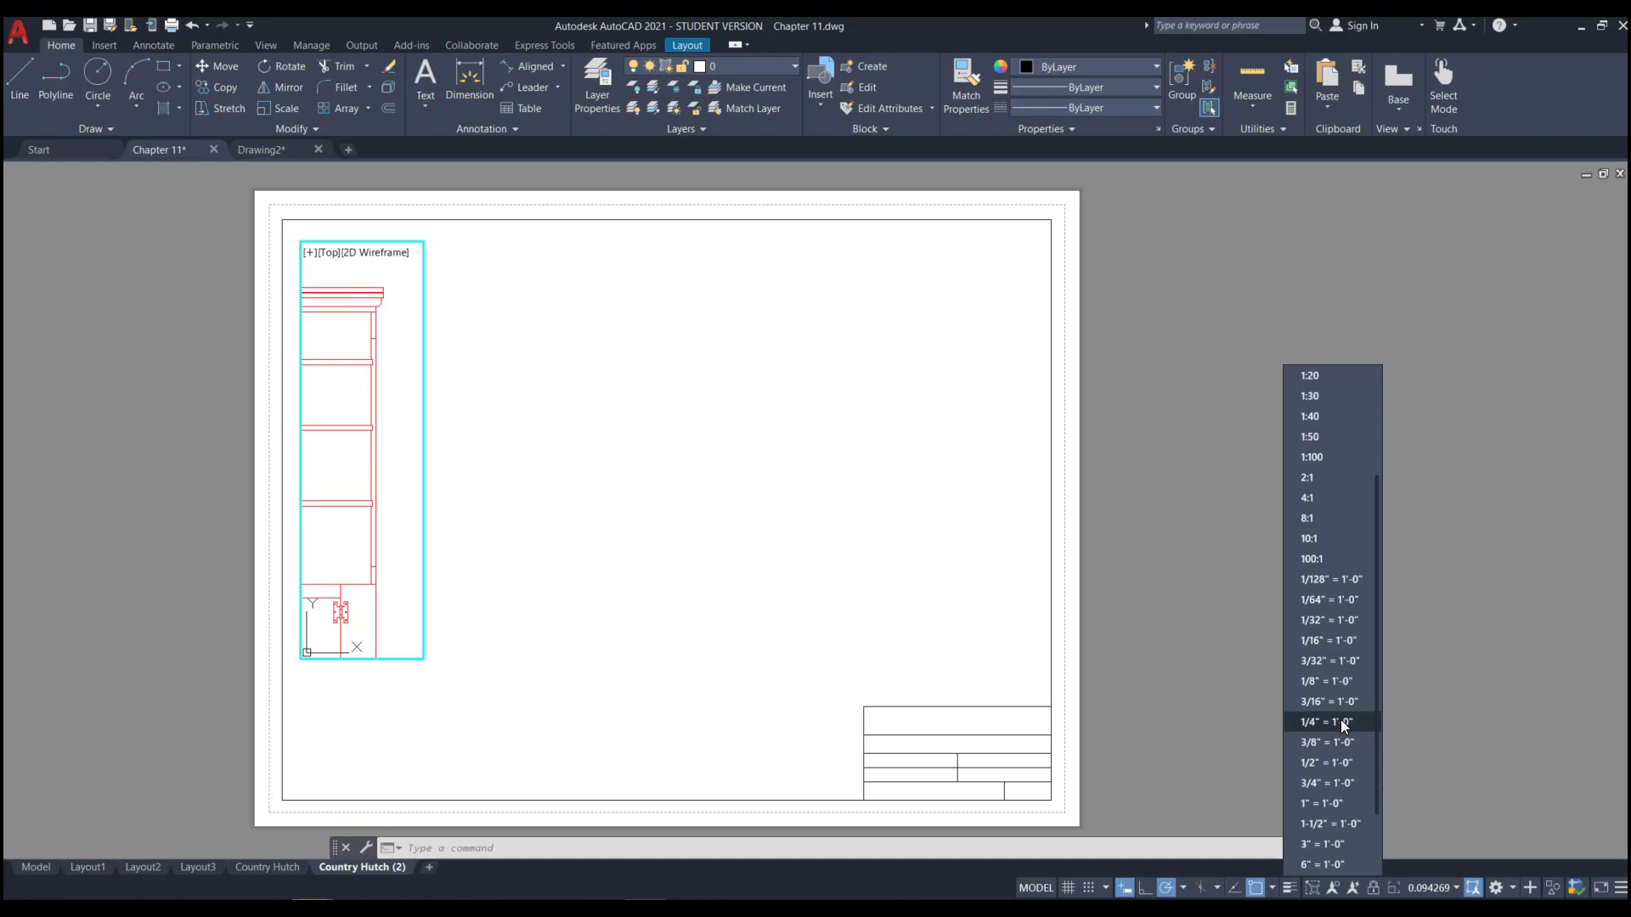
click(1336, 822)
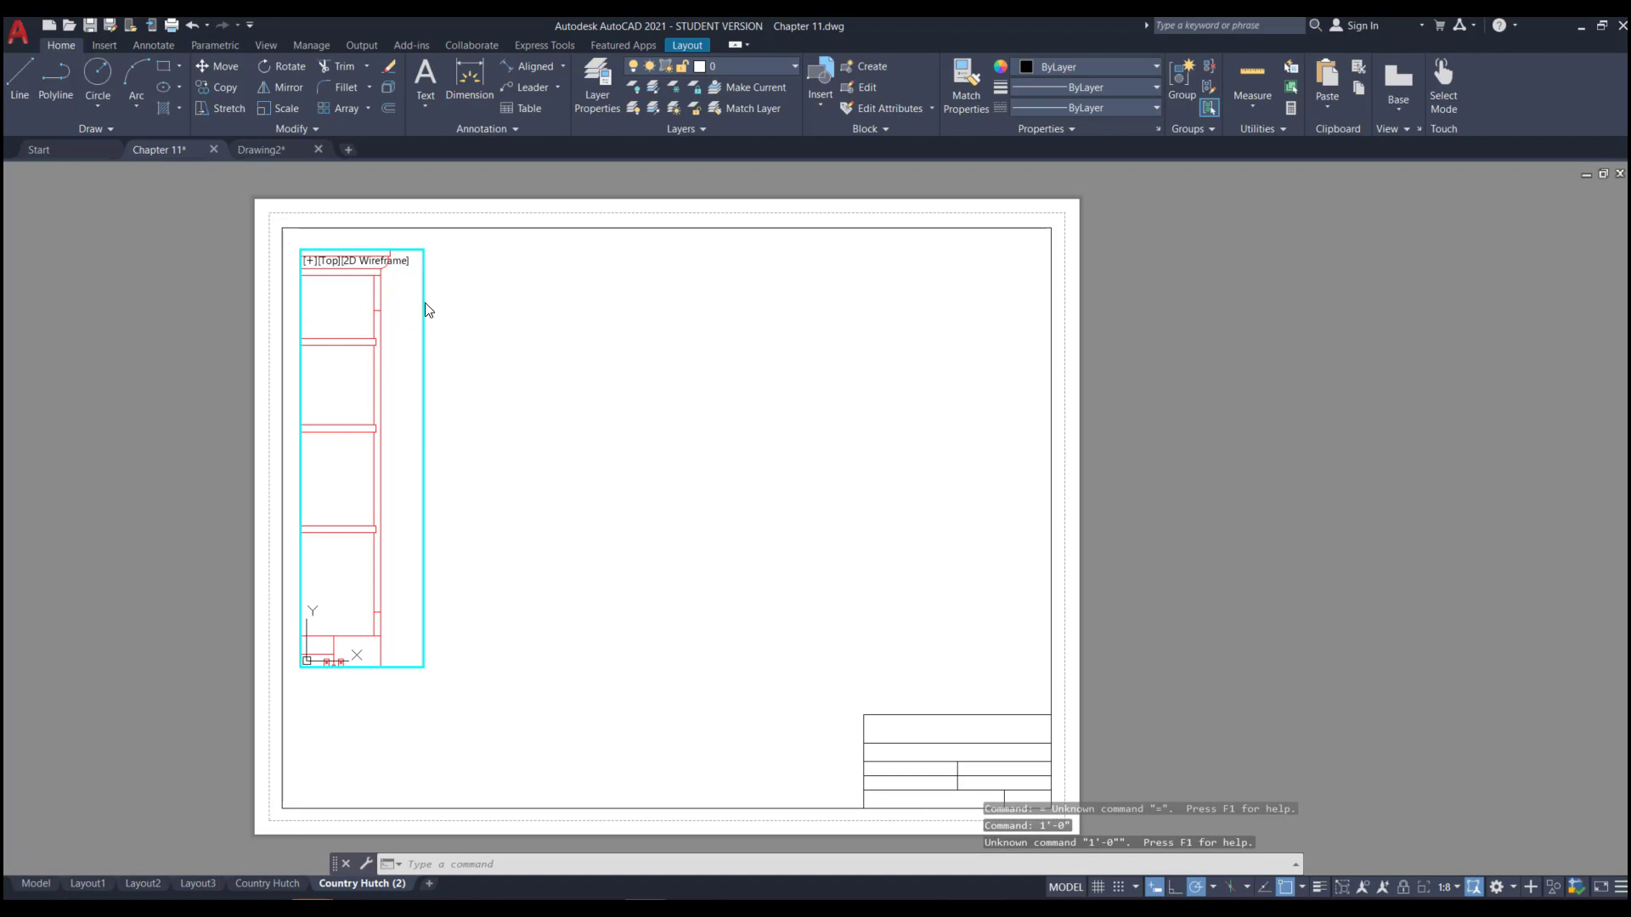
- Return to paper space and move the tall hutch viewport straight down about 3/8"
double_click(475, 457)
click(429, 452)
click(390, 456)
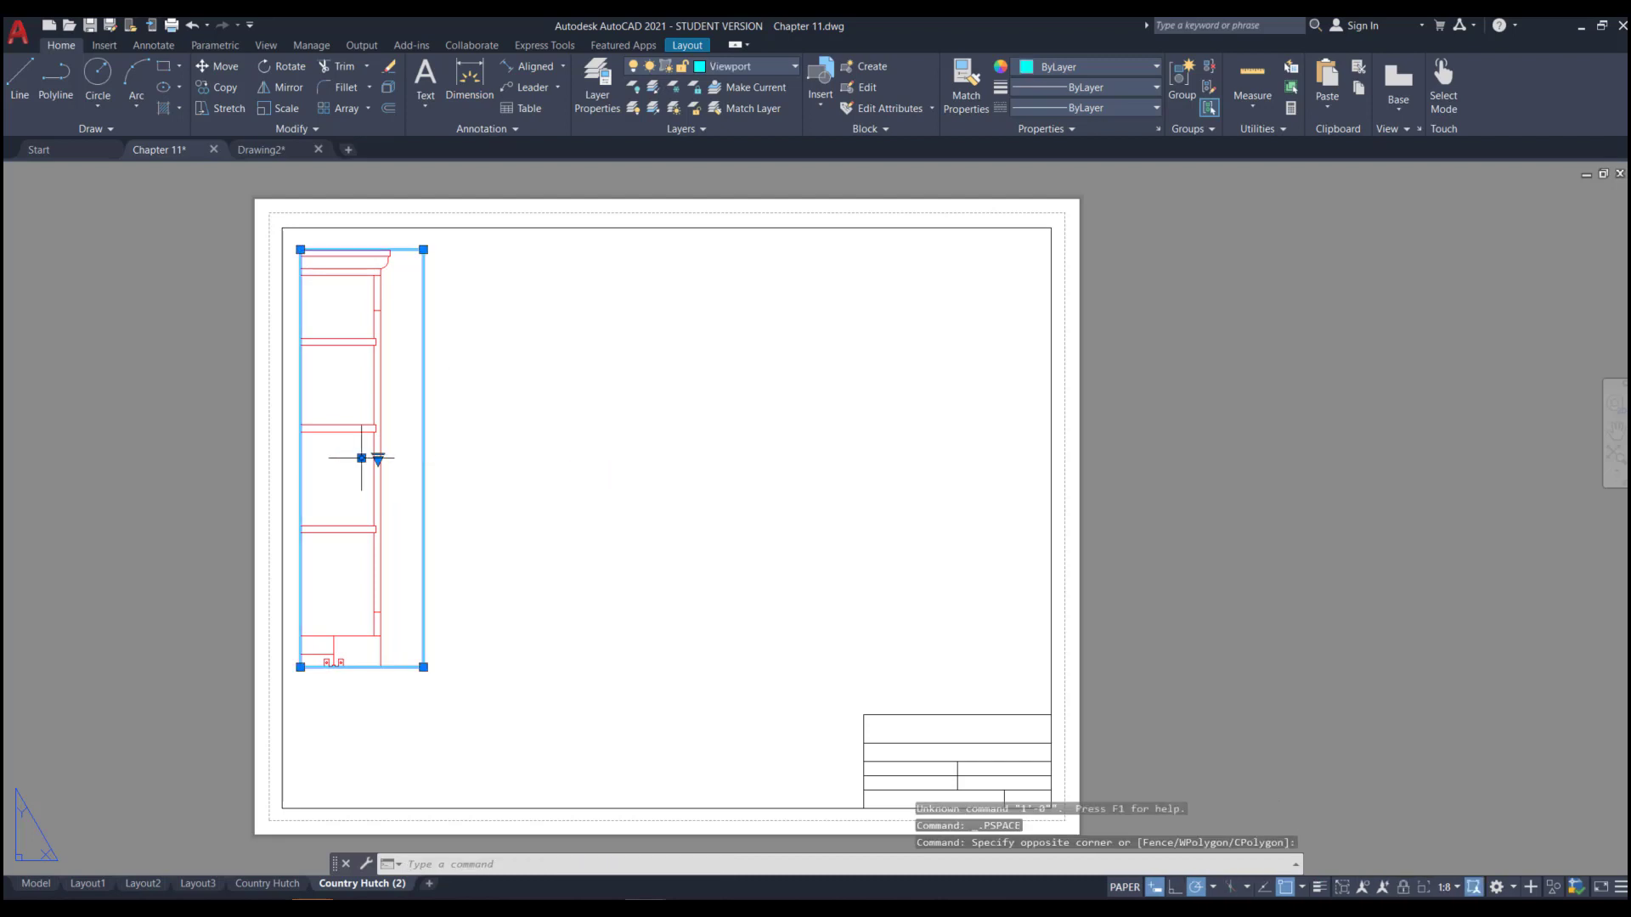
click(361, 458)
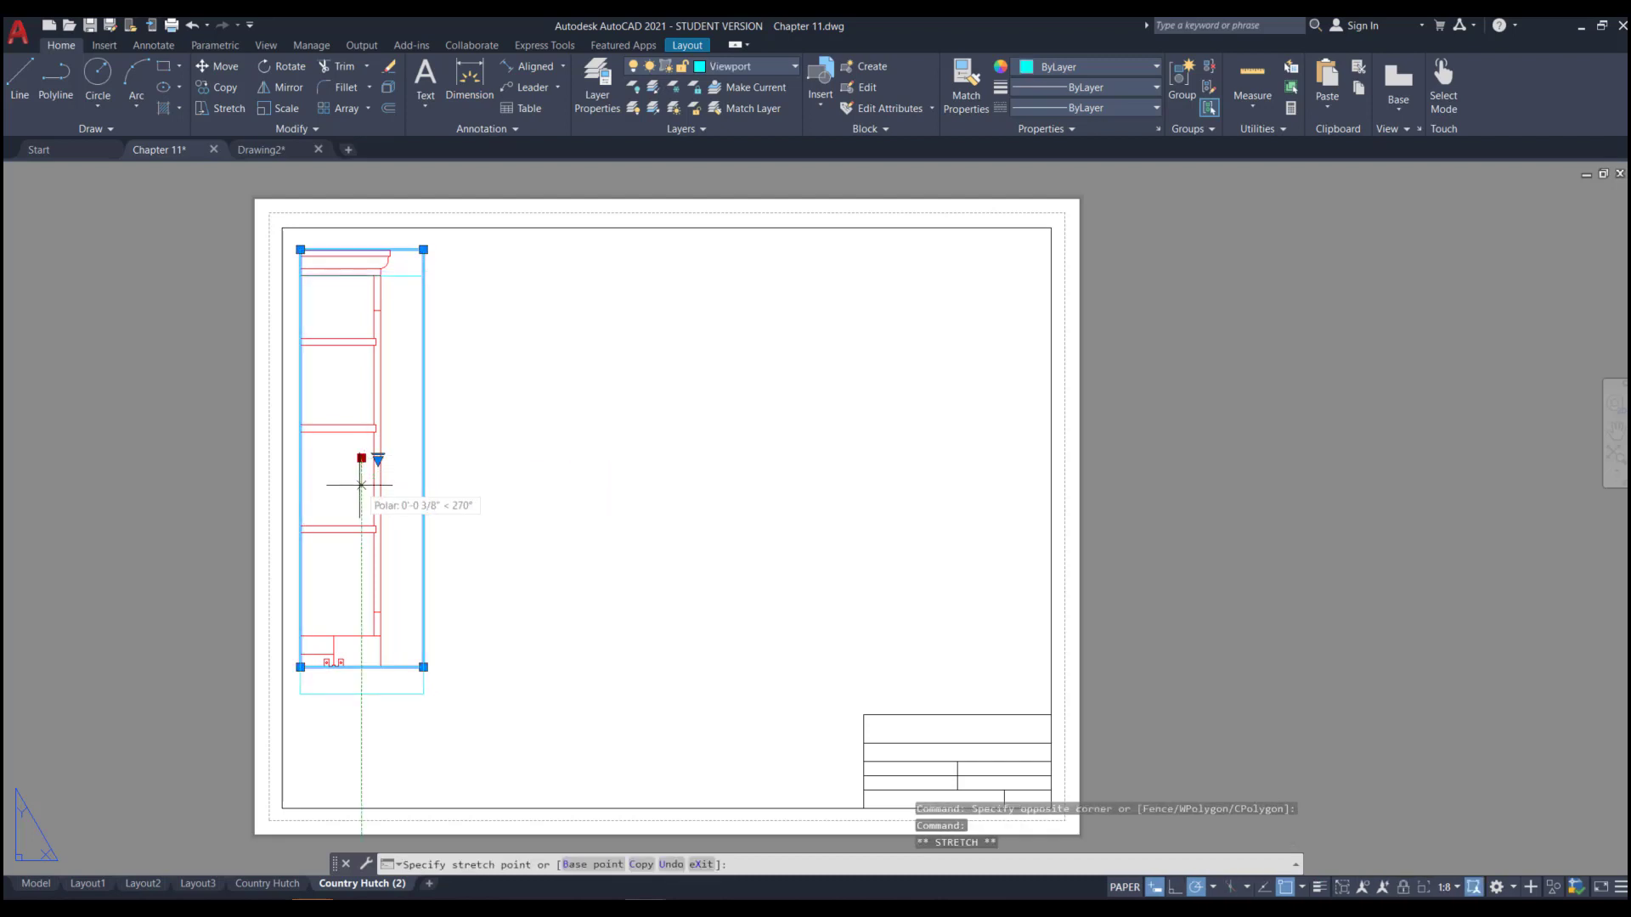
click(361, 485)
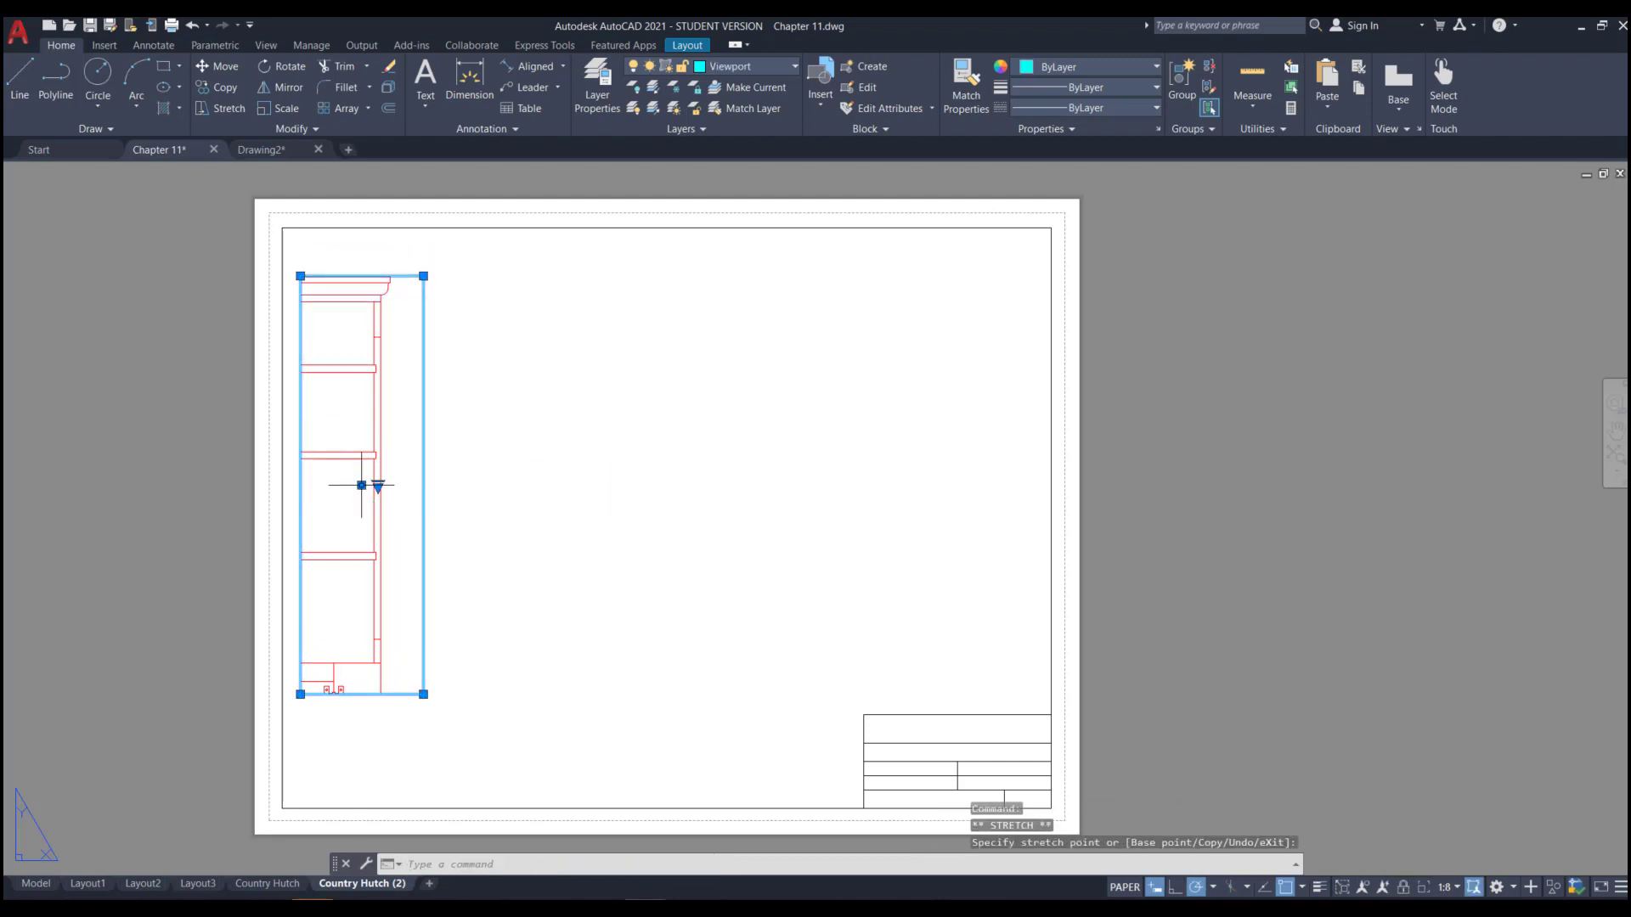
- Extend the tall viewport upward past the cornice and downward past the door hinge, and lock its view
click(422, 251)
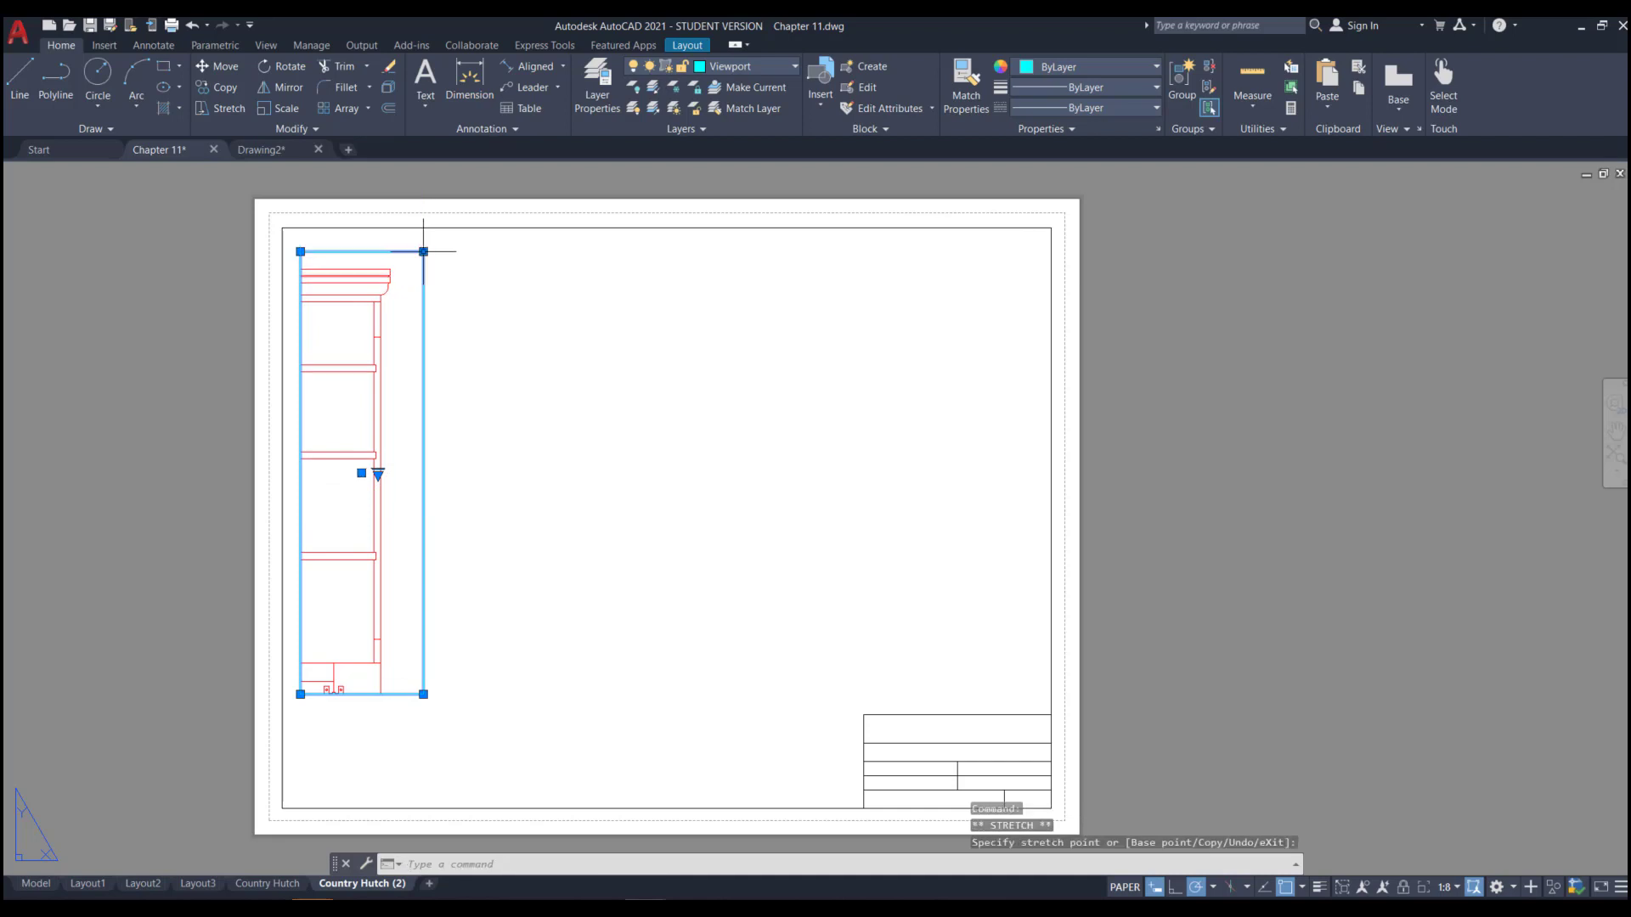
click(424, 693)
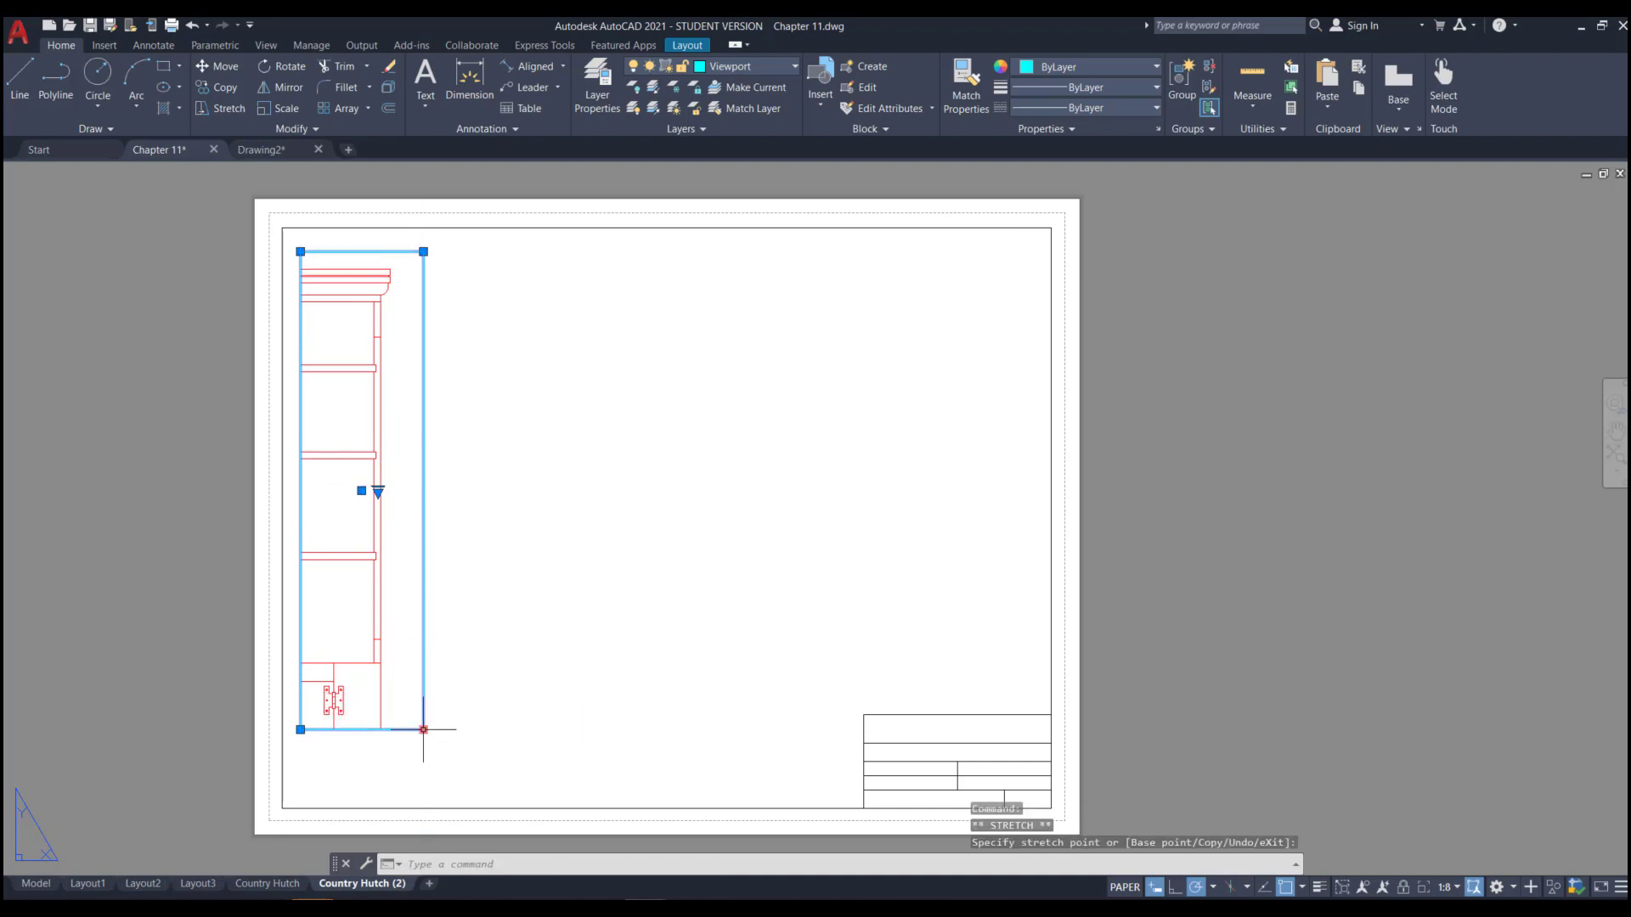
click(423, 729)
double_click(396, 549)
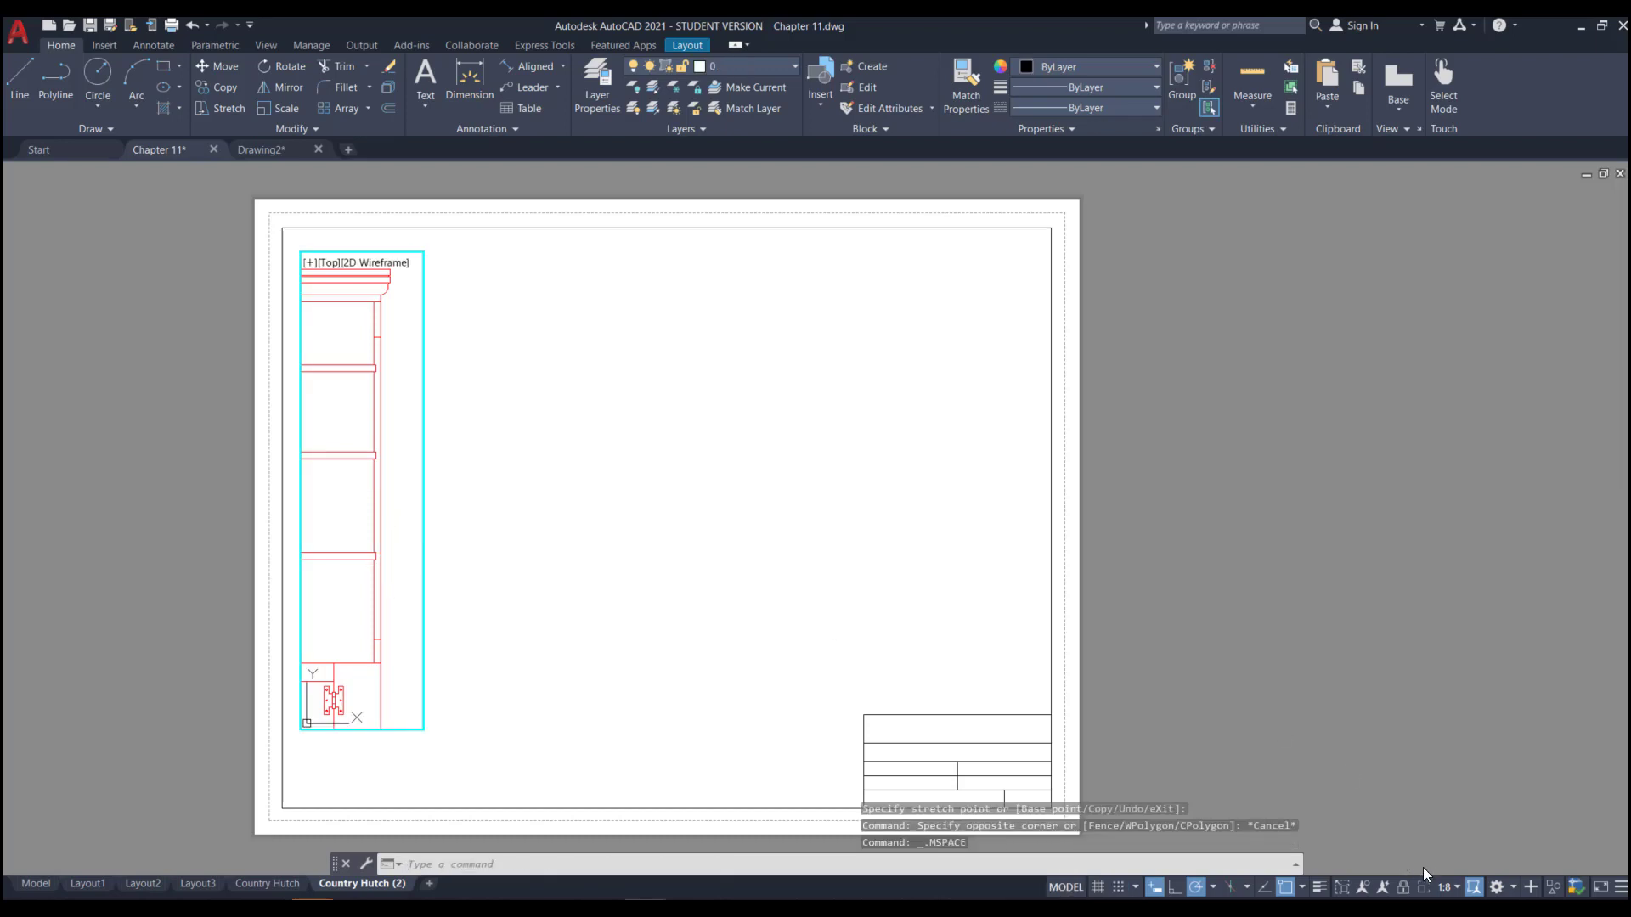
click(1404, 888)
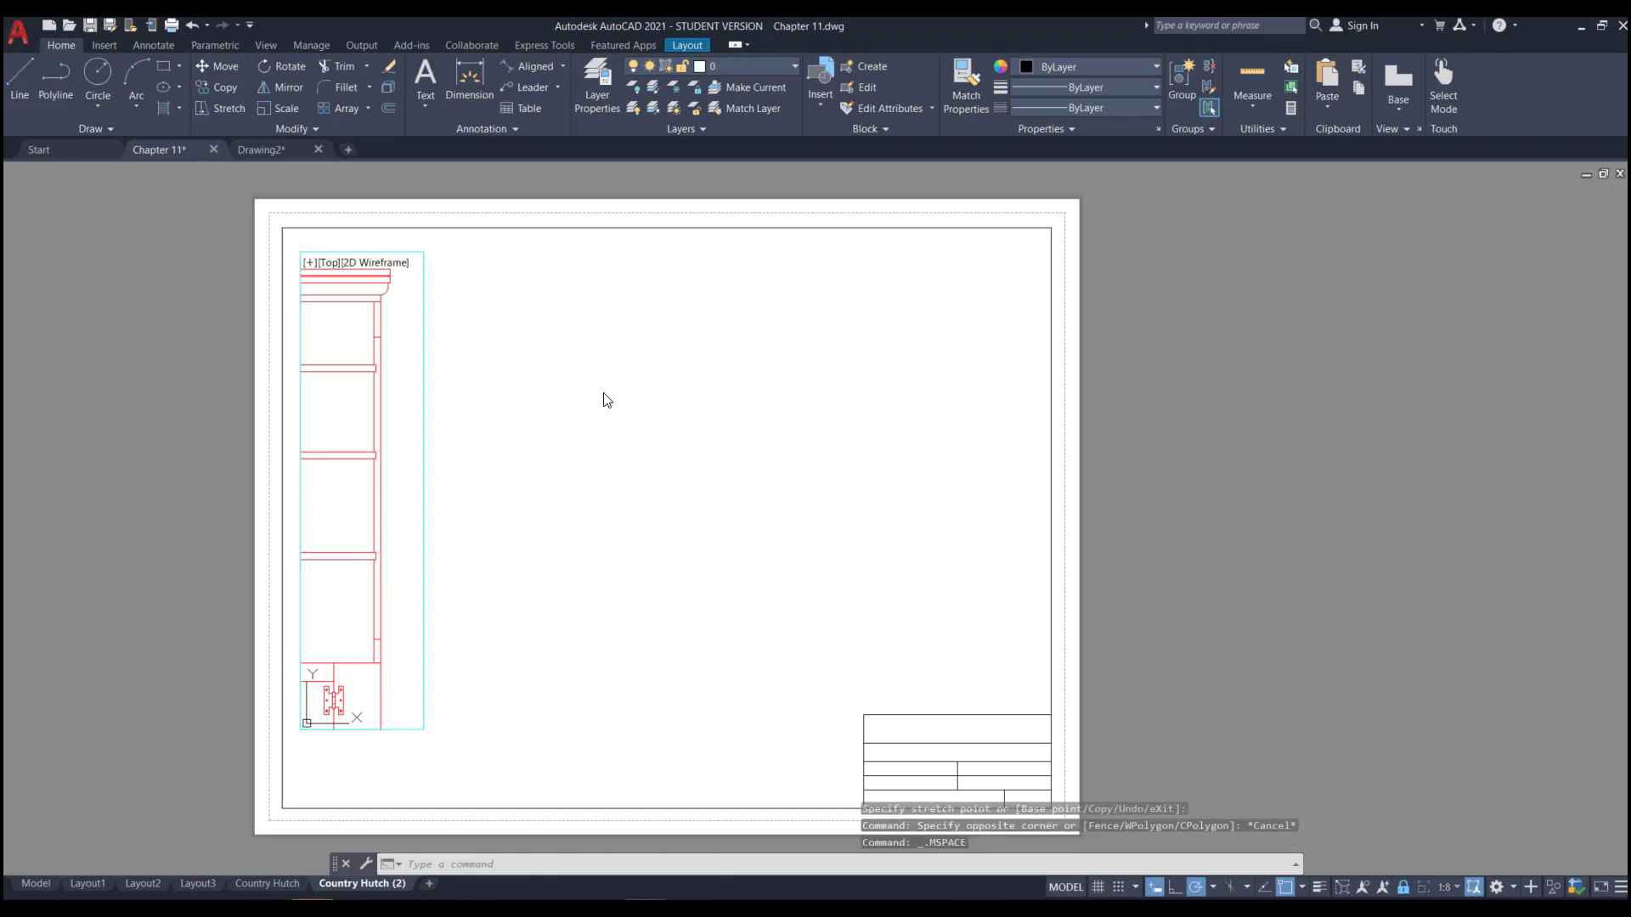
- Create two wide rectangular viewports, one in the sheet's upper right area and one at lower centre beside the shelf view
click(687, 45)
click(174, 67)
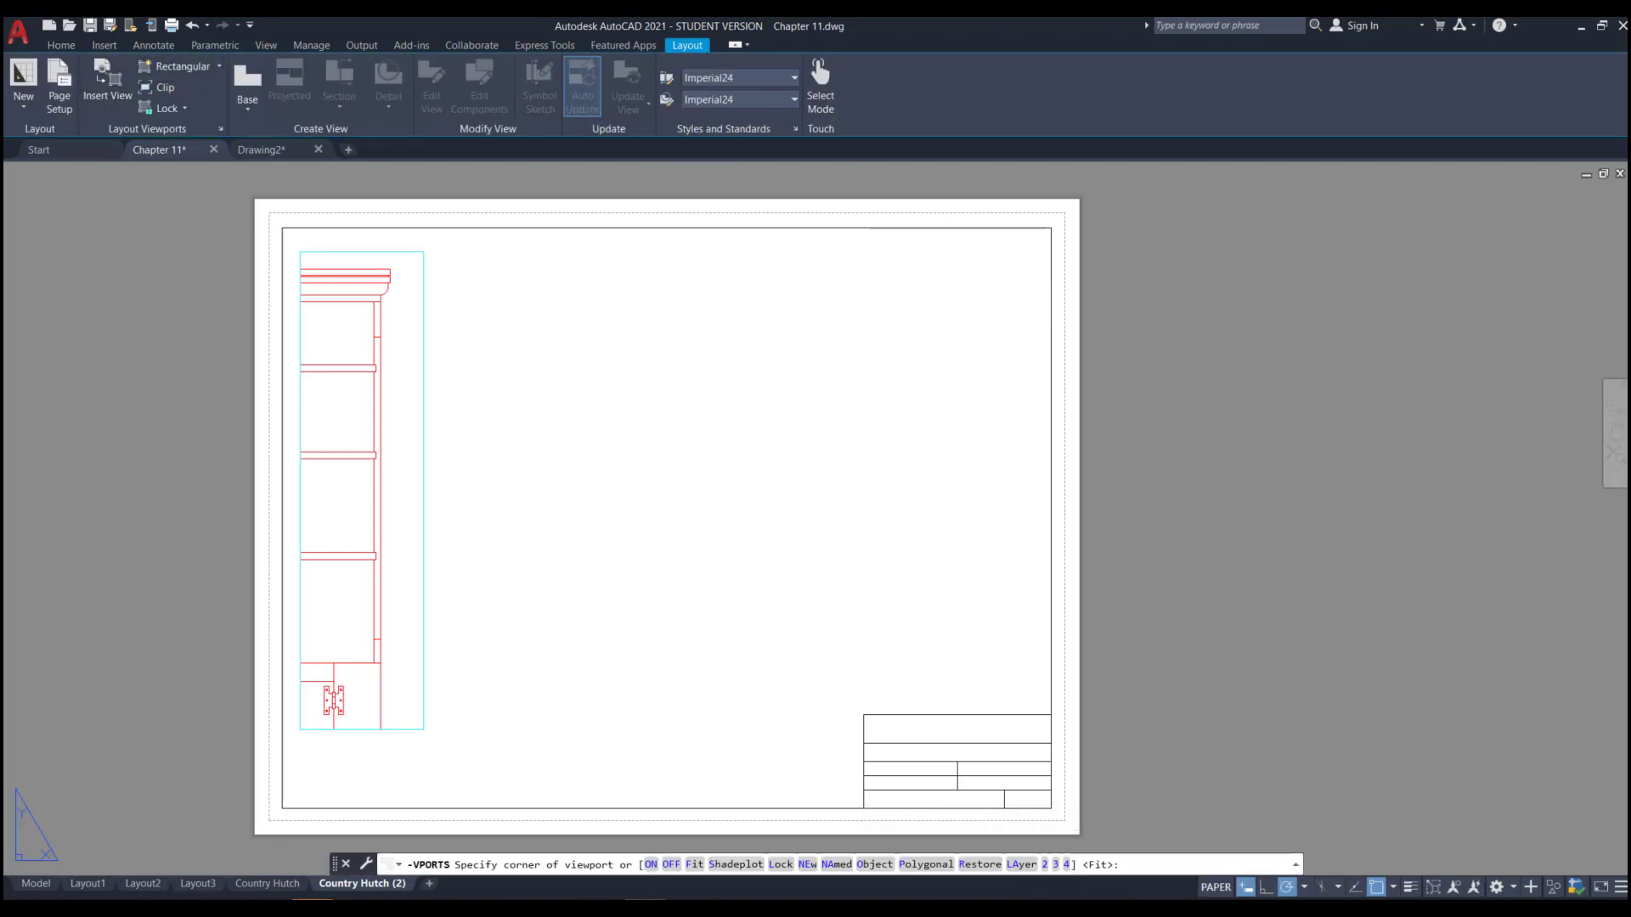
click(659, 284)
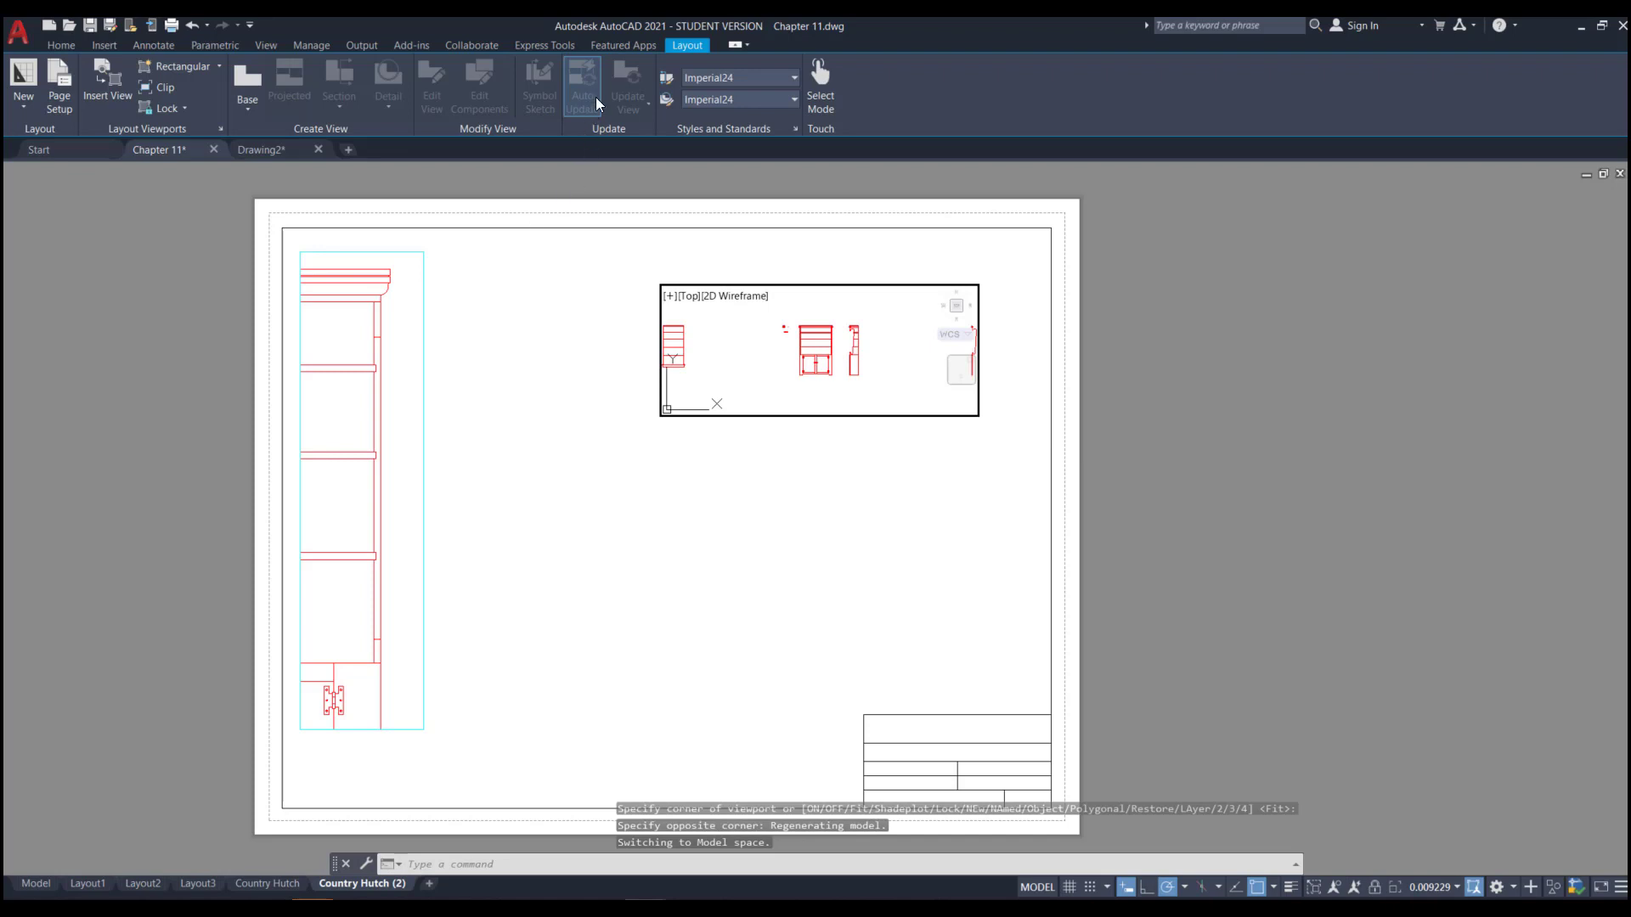
click(168, 69)
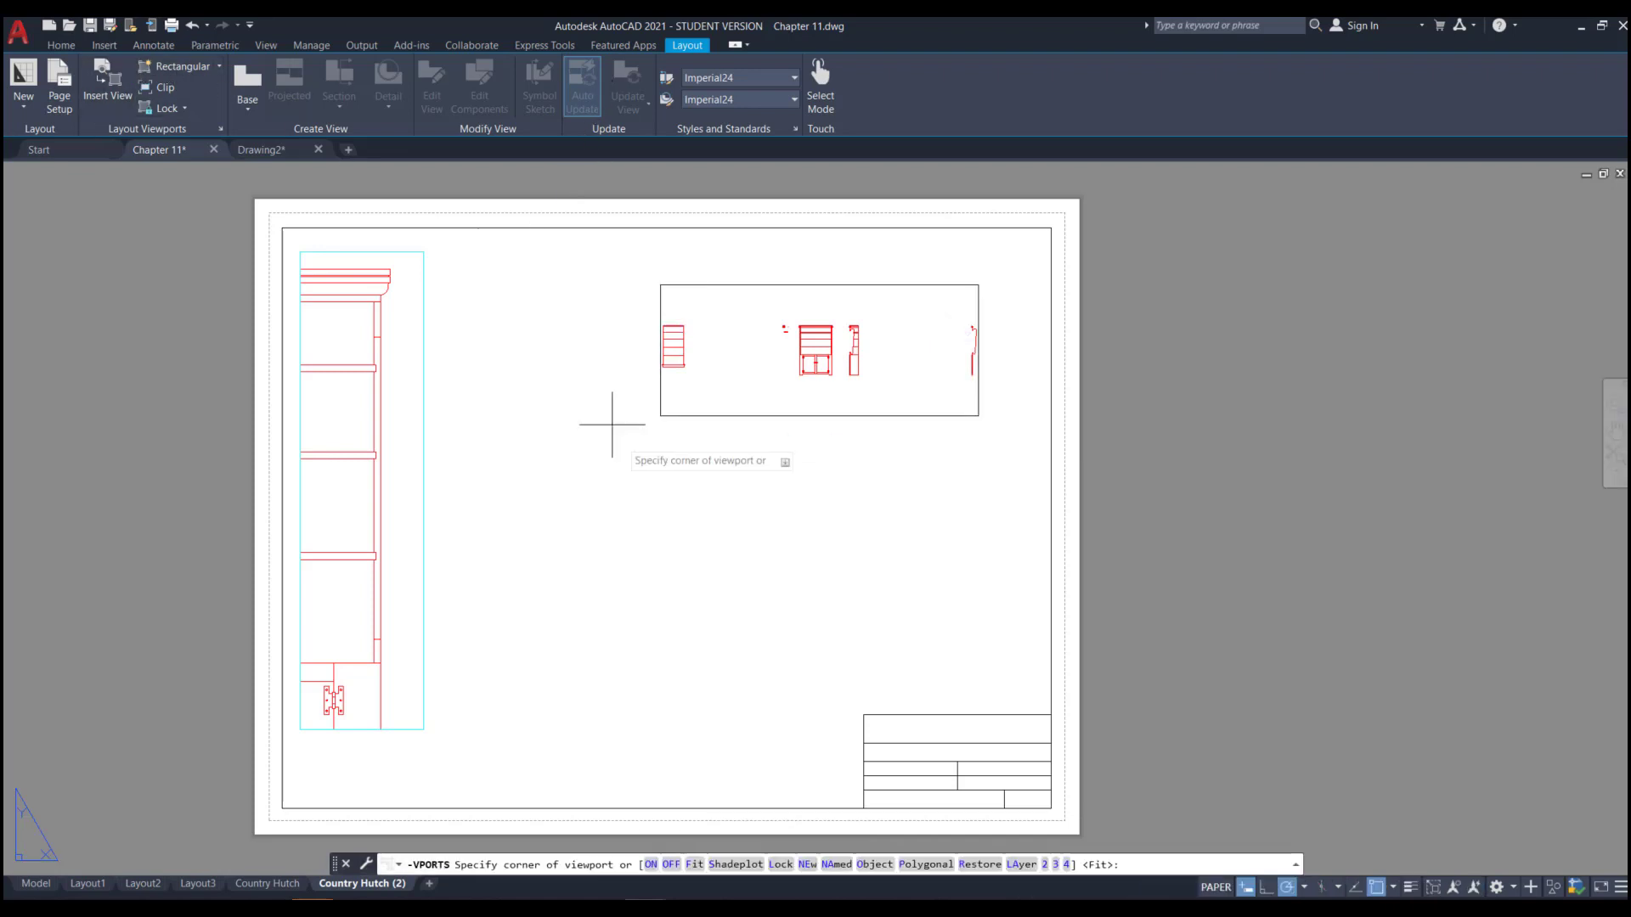
click(483, 559)
click(772, 690)
double_click(675, 607)
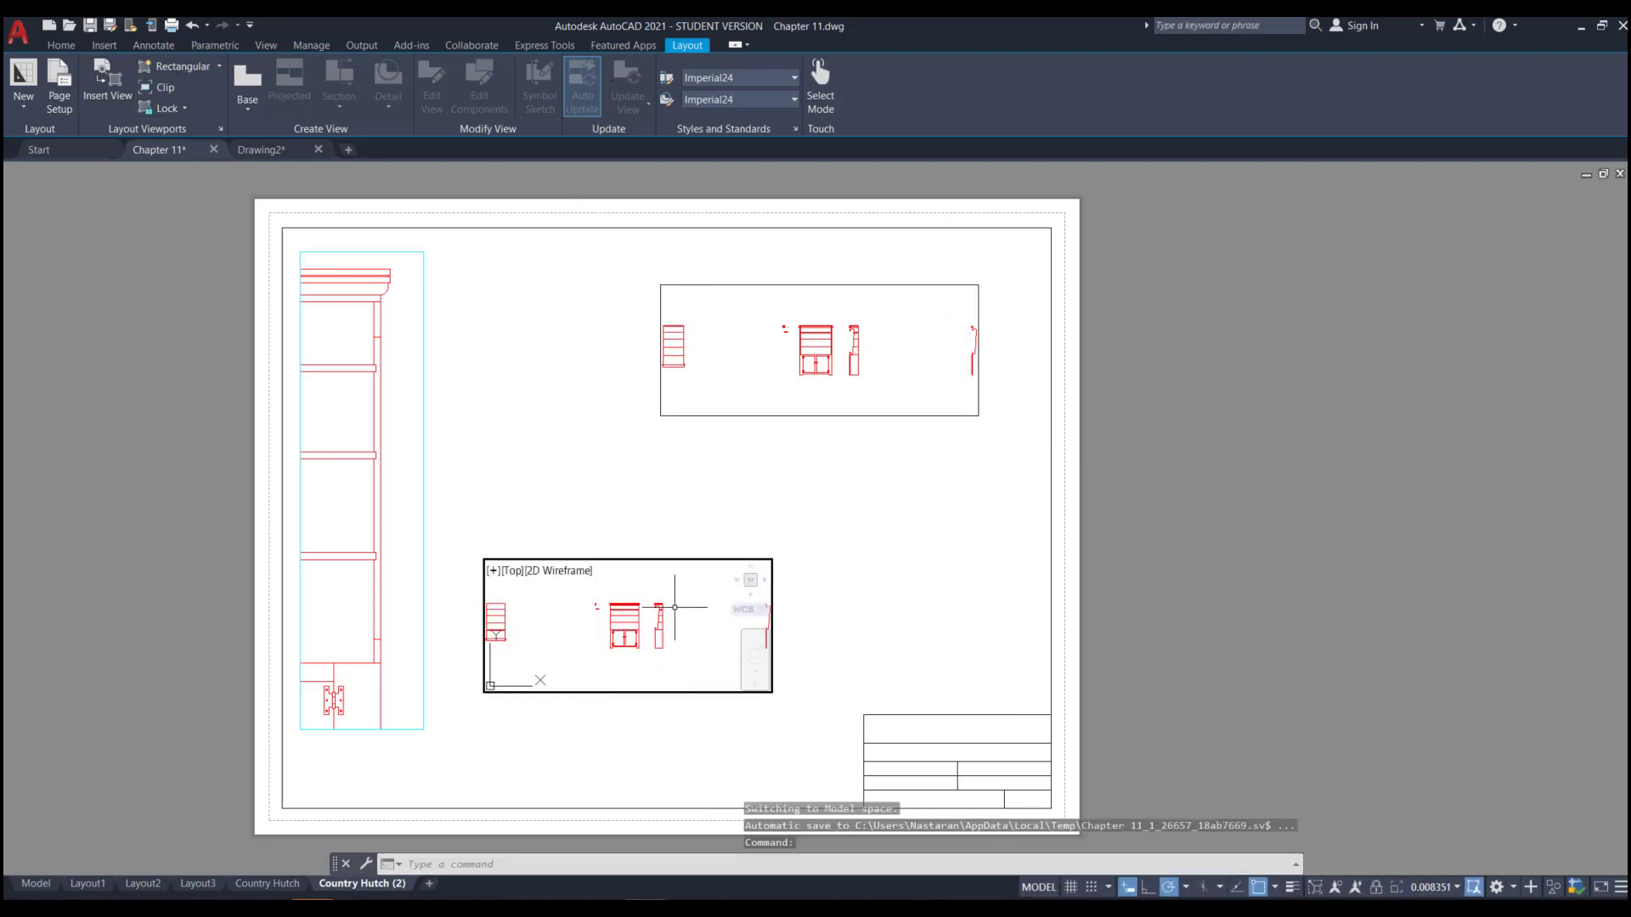
click(696, 609)
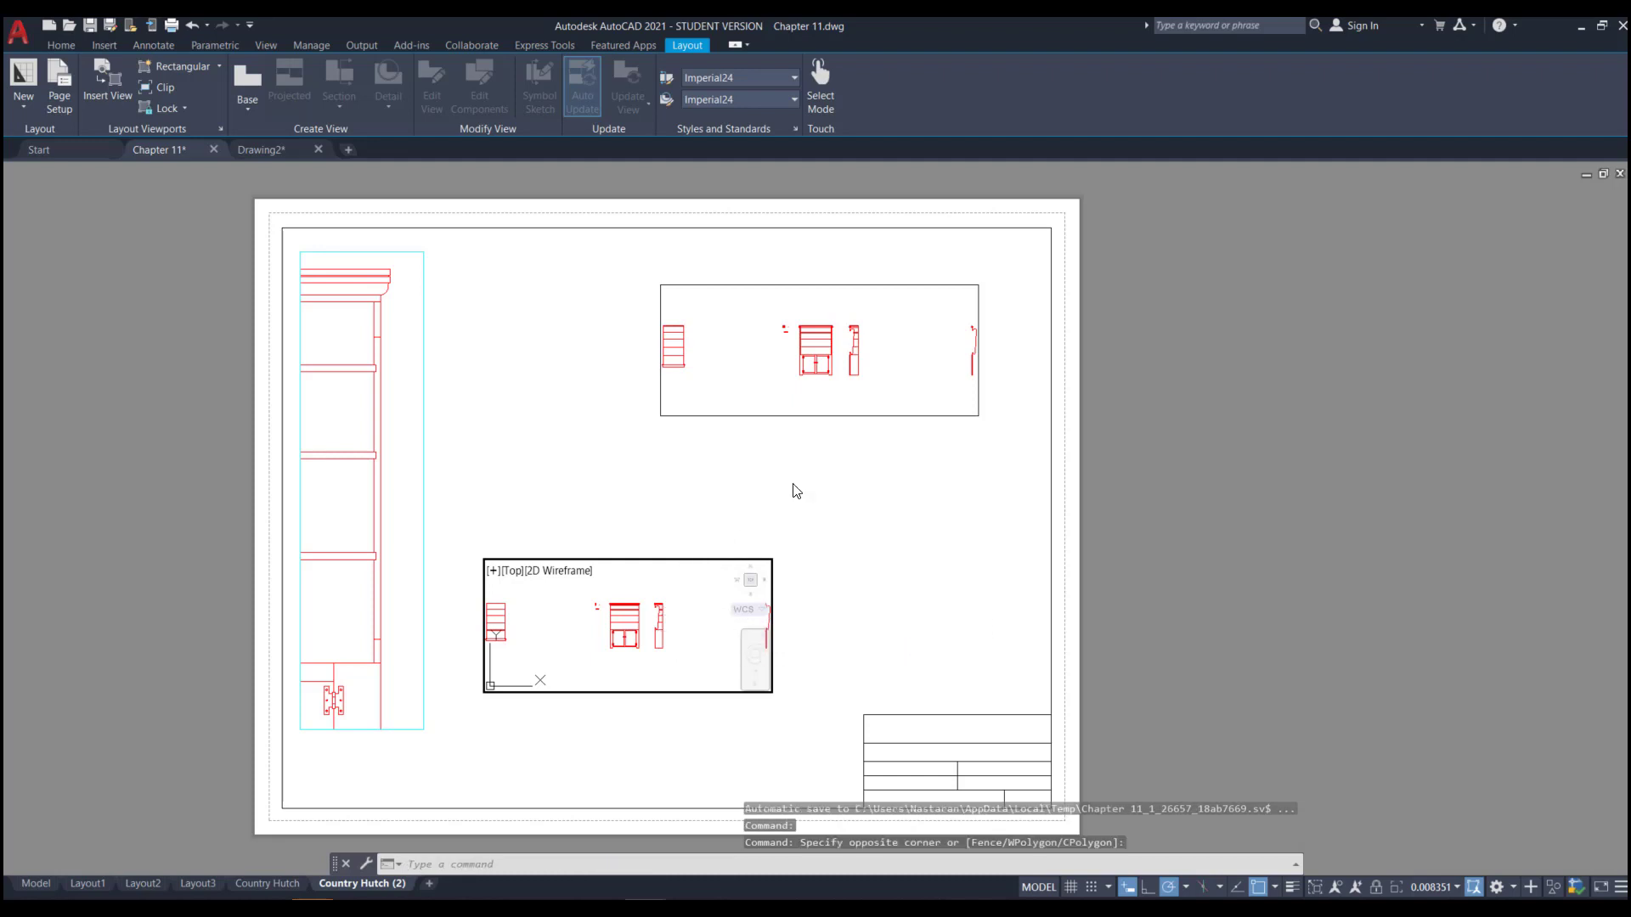
key(Escape)
key(Escape)
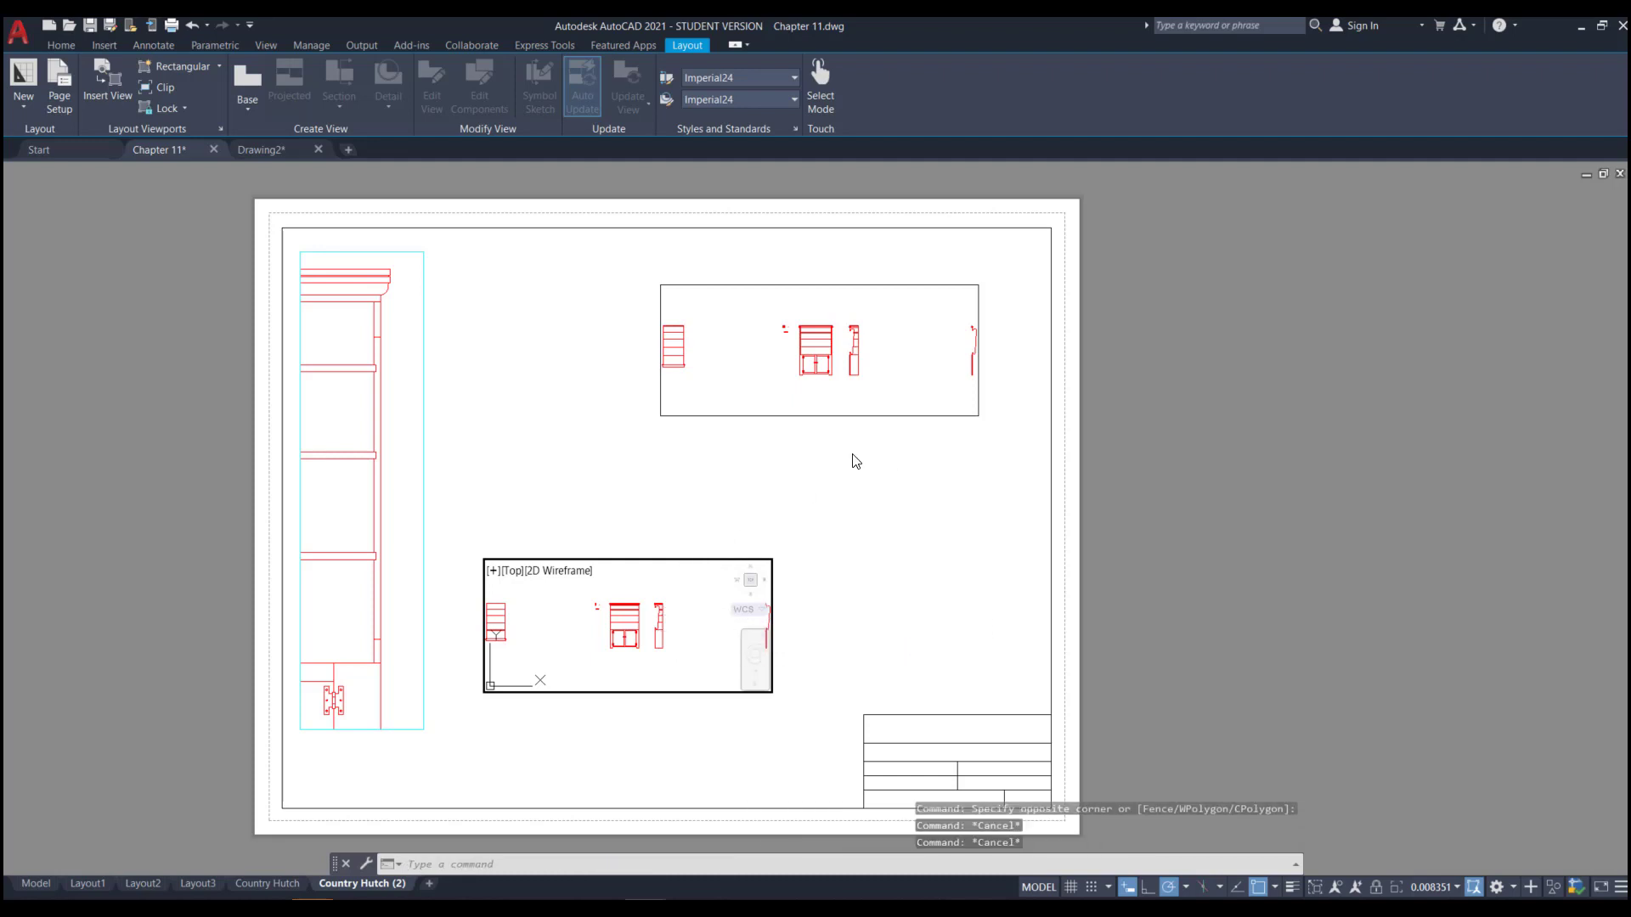
- Return to paper space and assign both new detail viewports to the Viewport layer
double_click(852, 457)
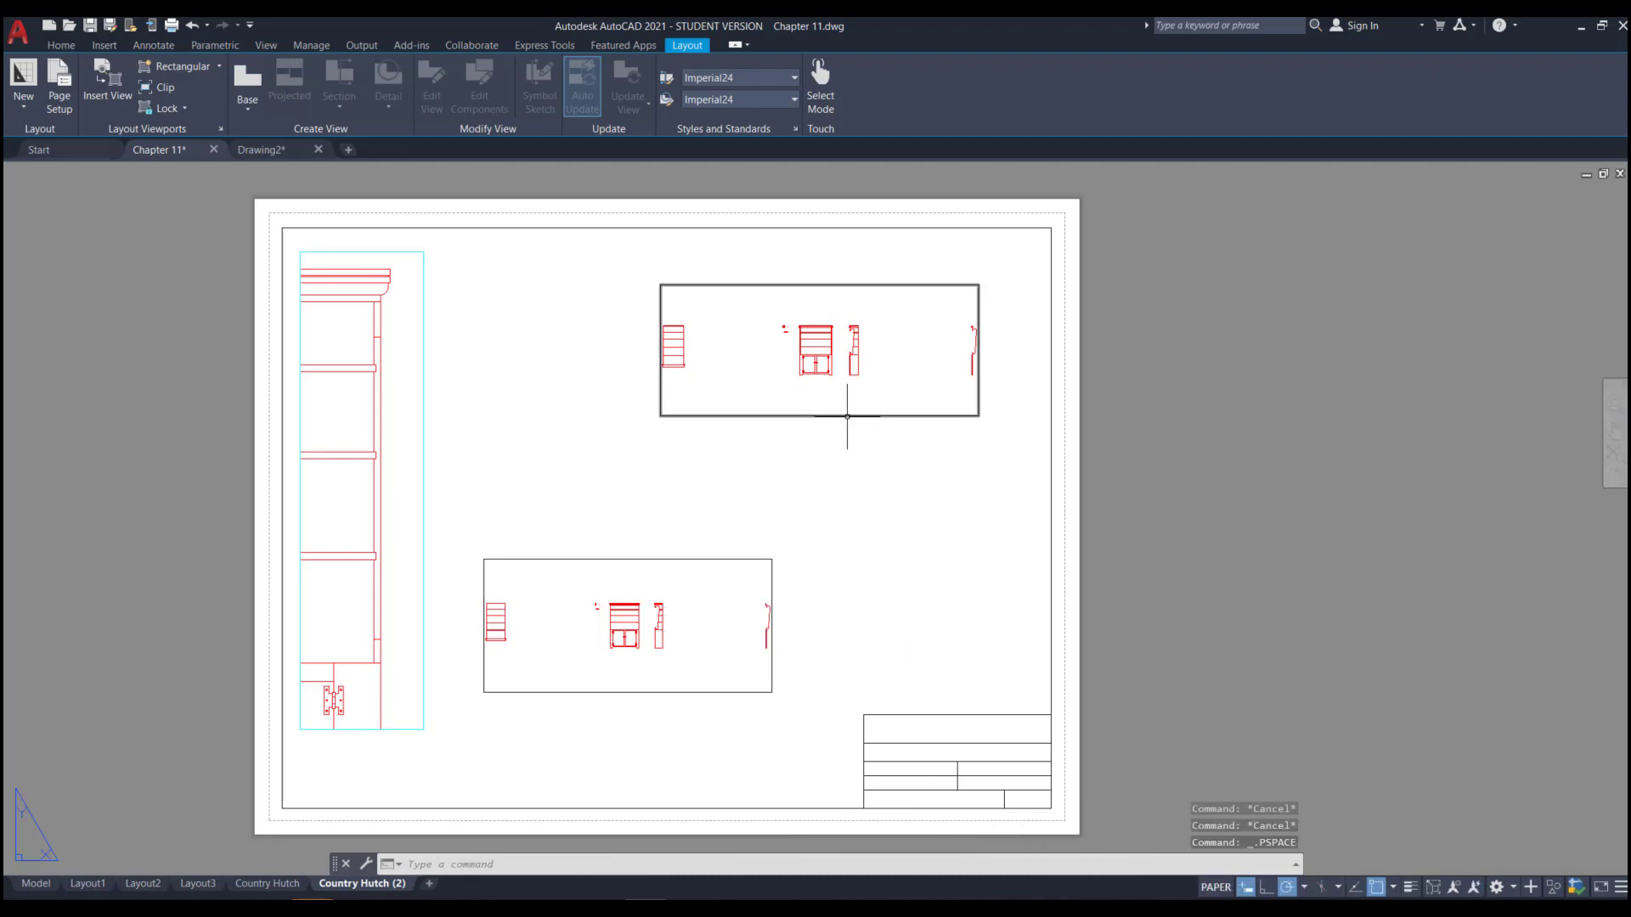
click(849, 415)
click(738, 560)
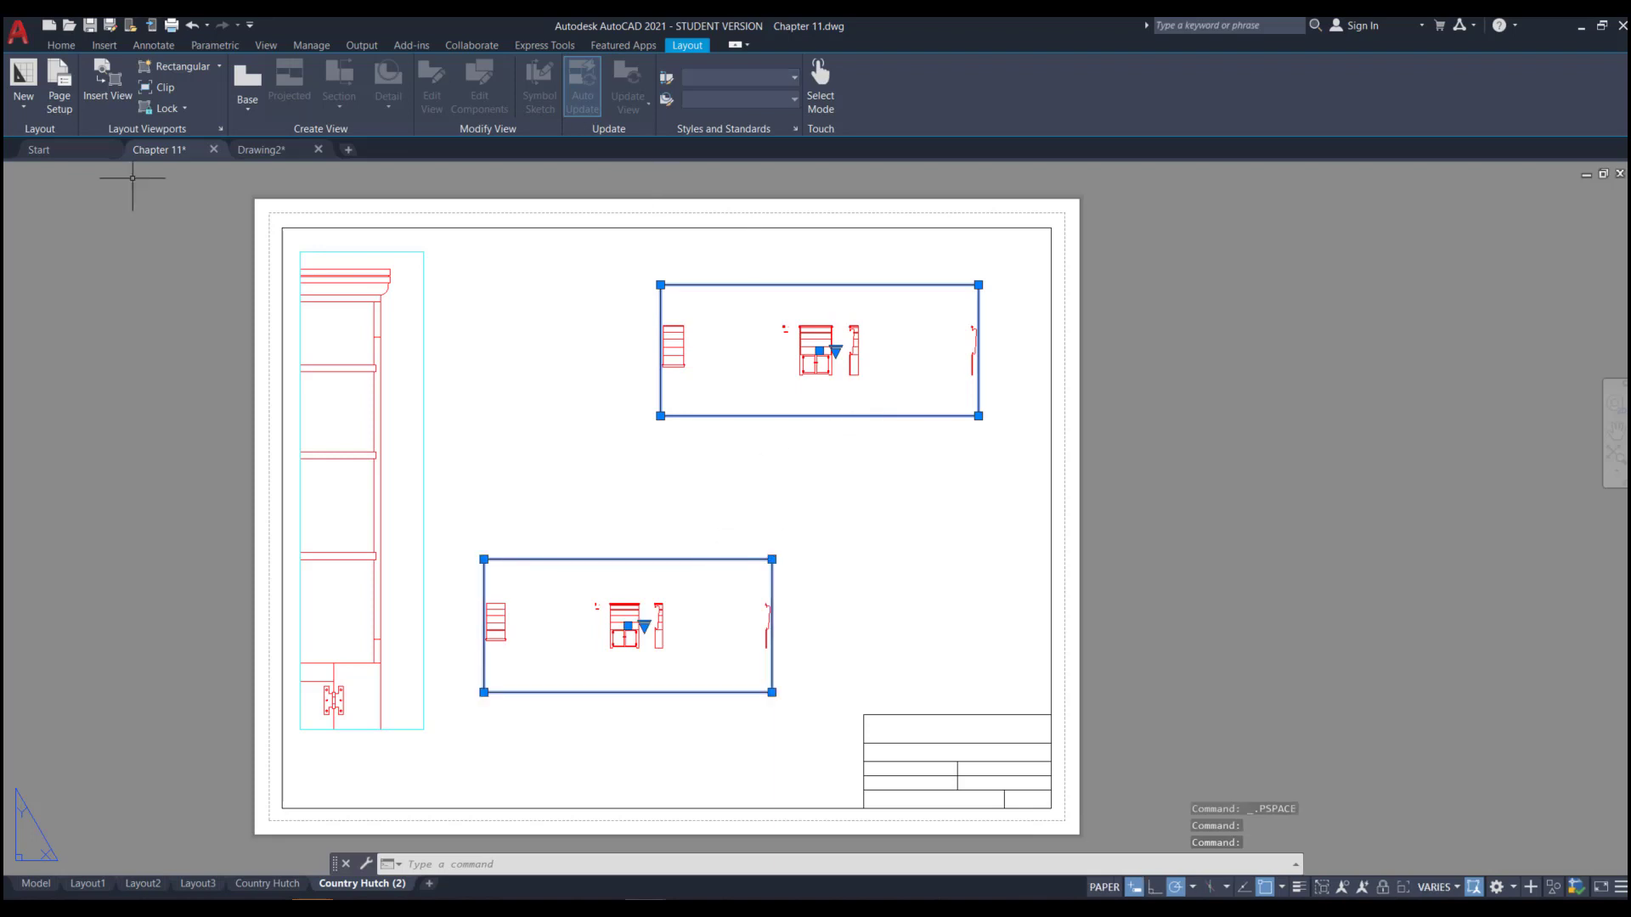
click(61, 45)
click(754, 65)
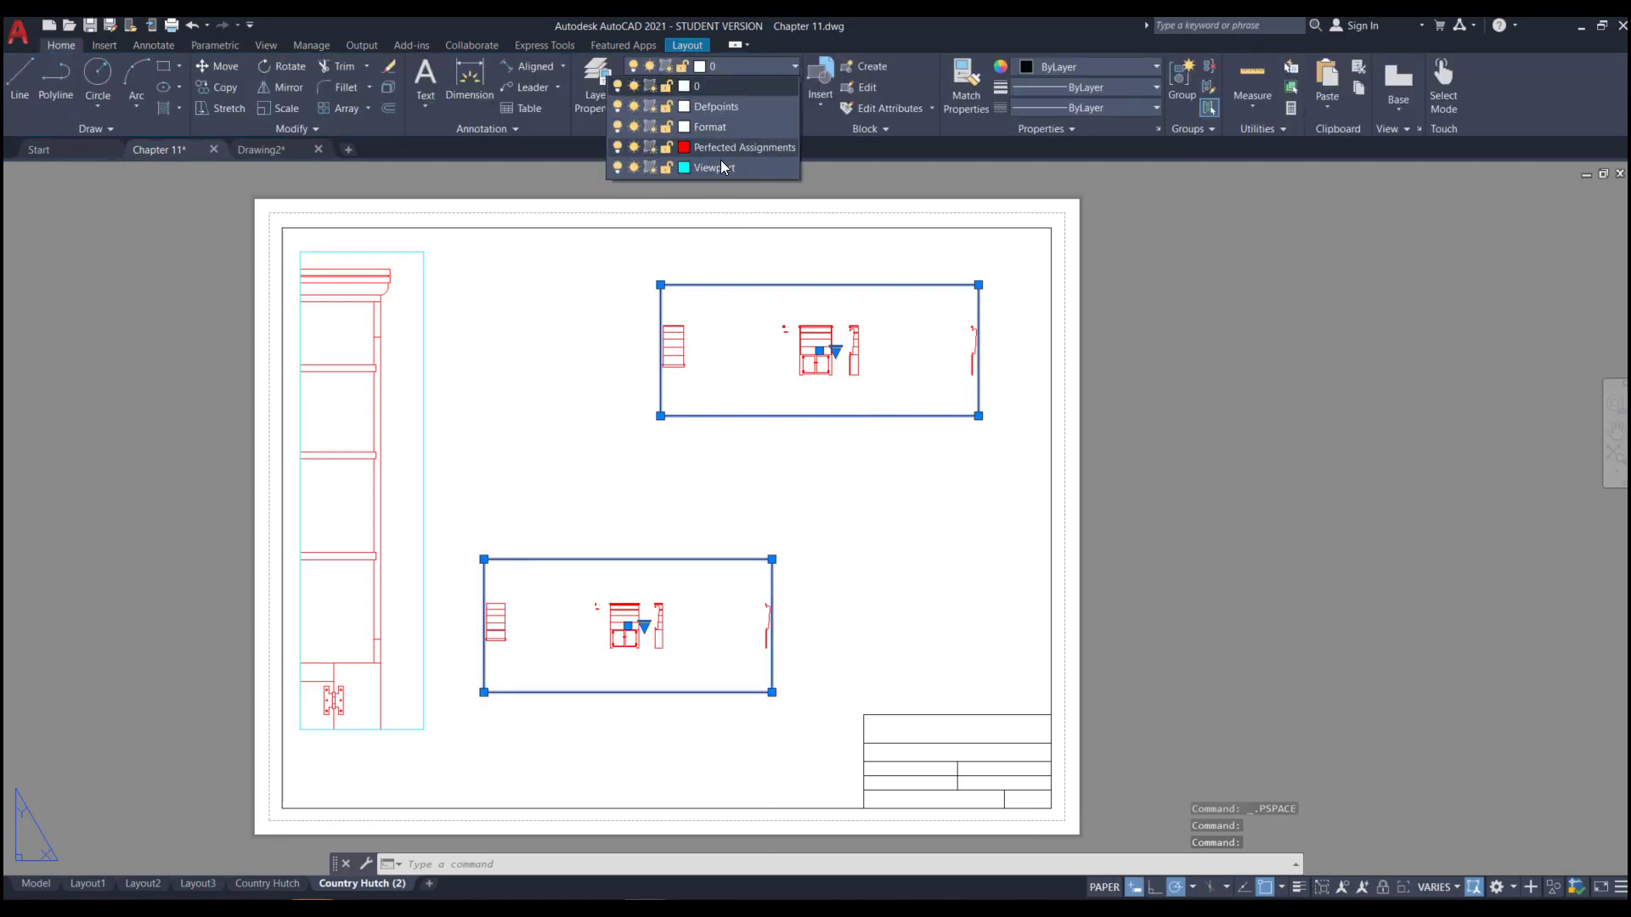
click(714, 170)
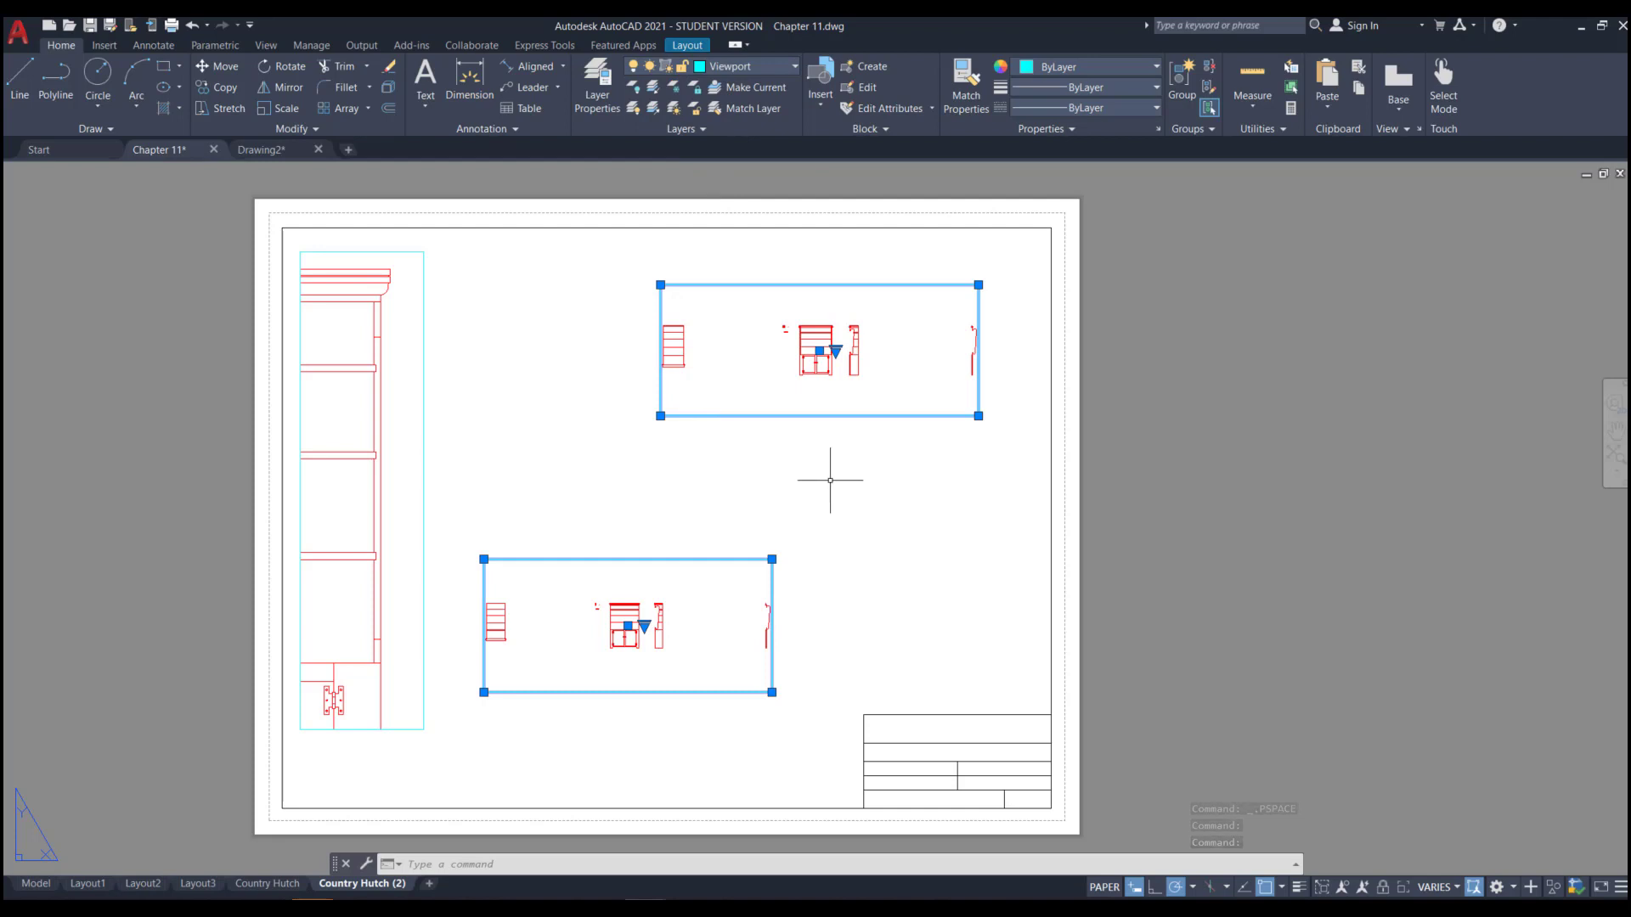
key(Escape)
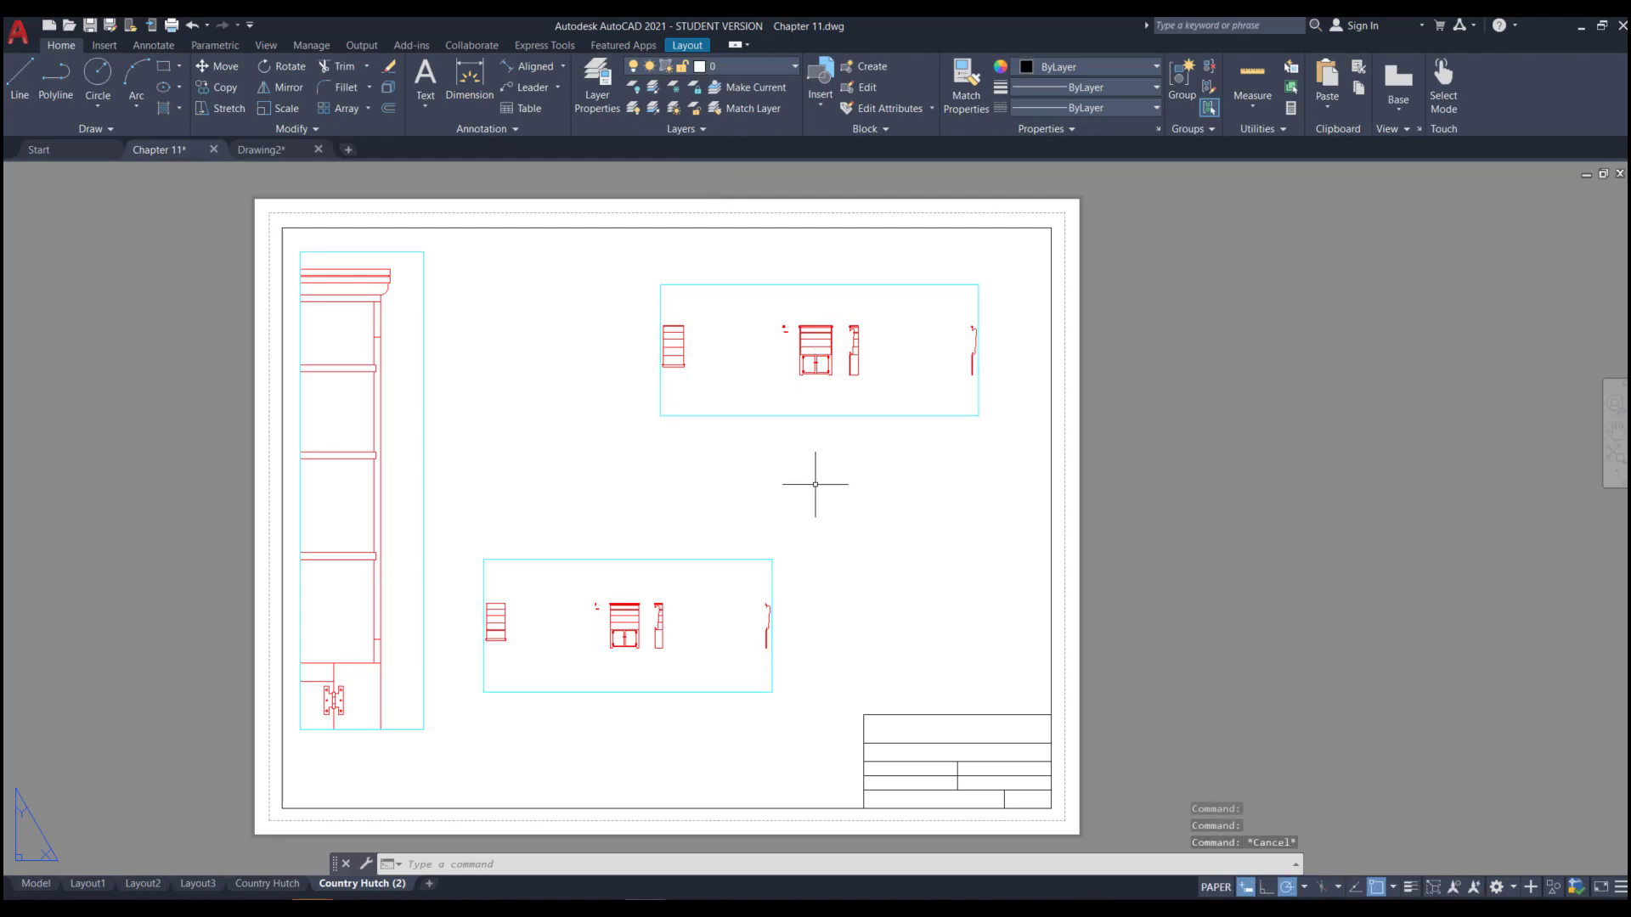
- Activate the viewport at the sheet's lower centre and zoom its view in on the latch
double_click(685, 598)
scroll(567, 600, up, 3)
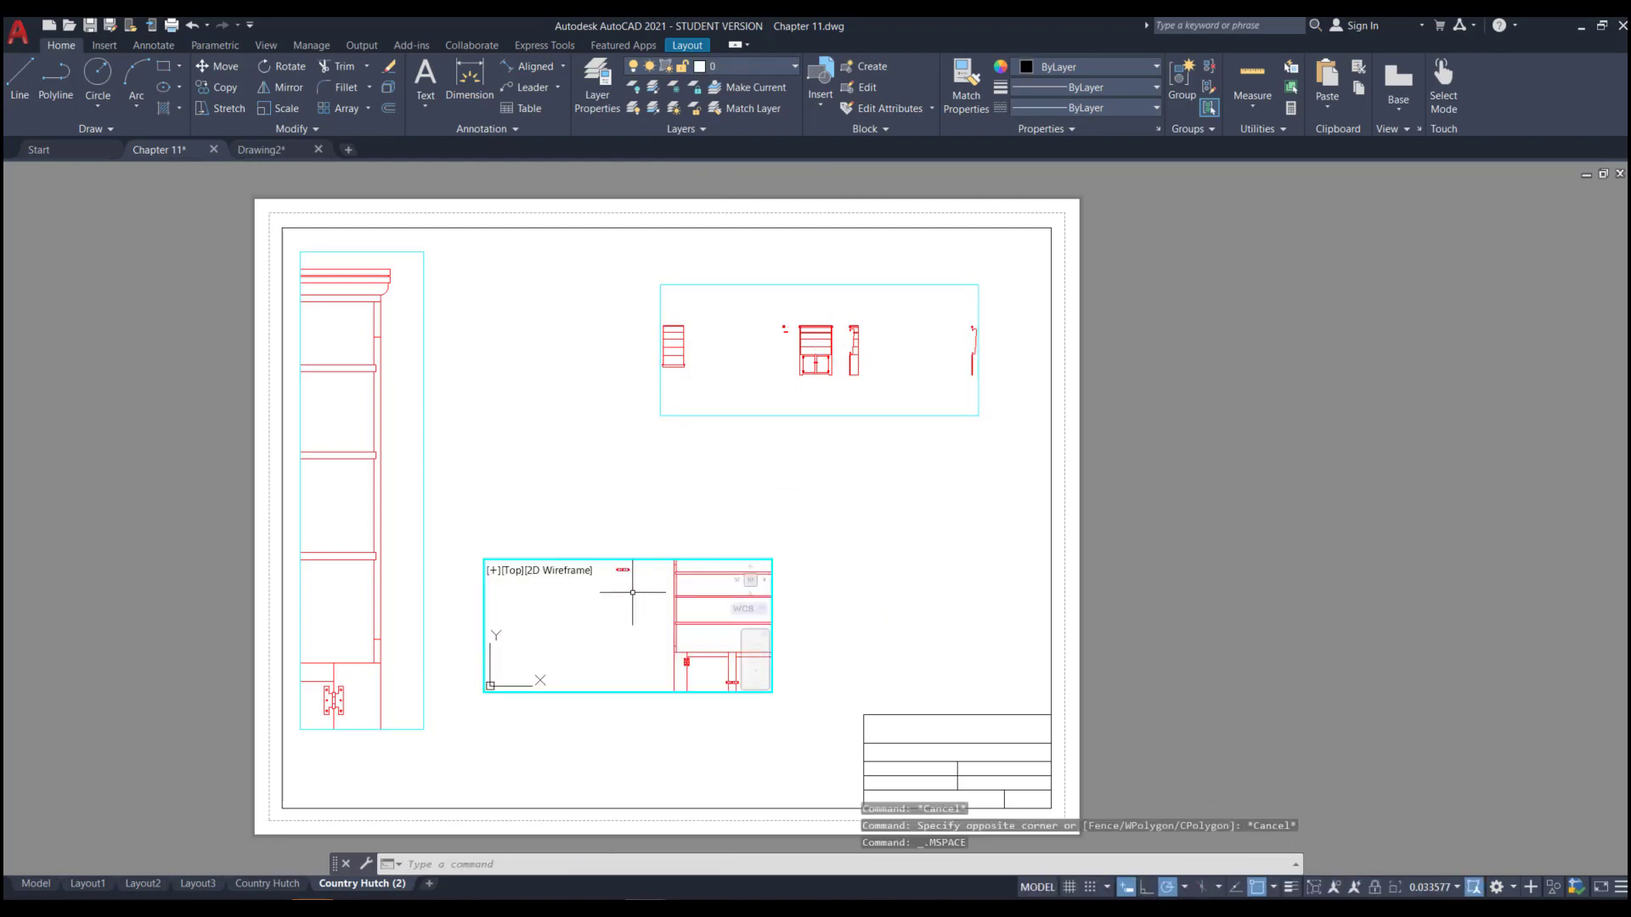
scroll(622, 619, down, 2)
scroll(622, 615, up, 6)
scroll(629, 633, down, 2)
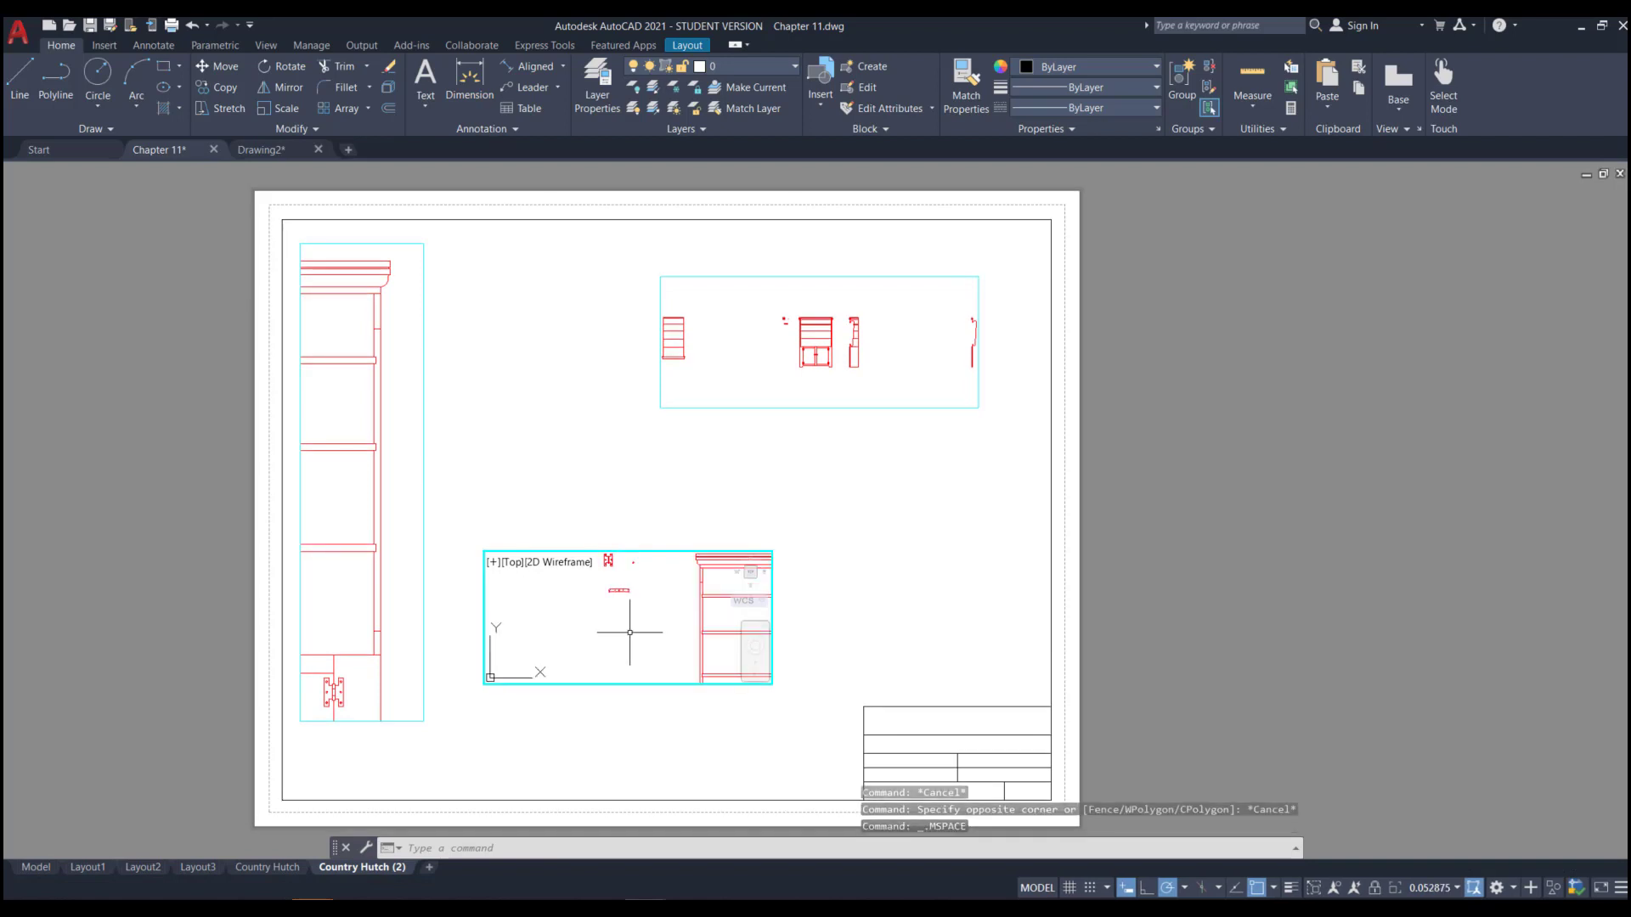
scroll(633, 631, up, 10)
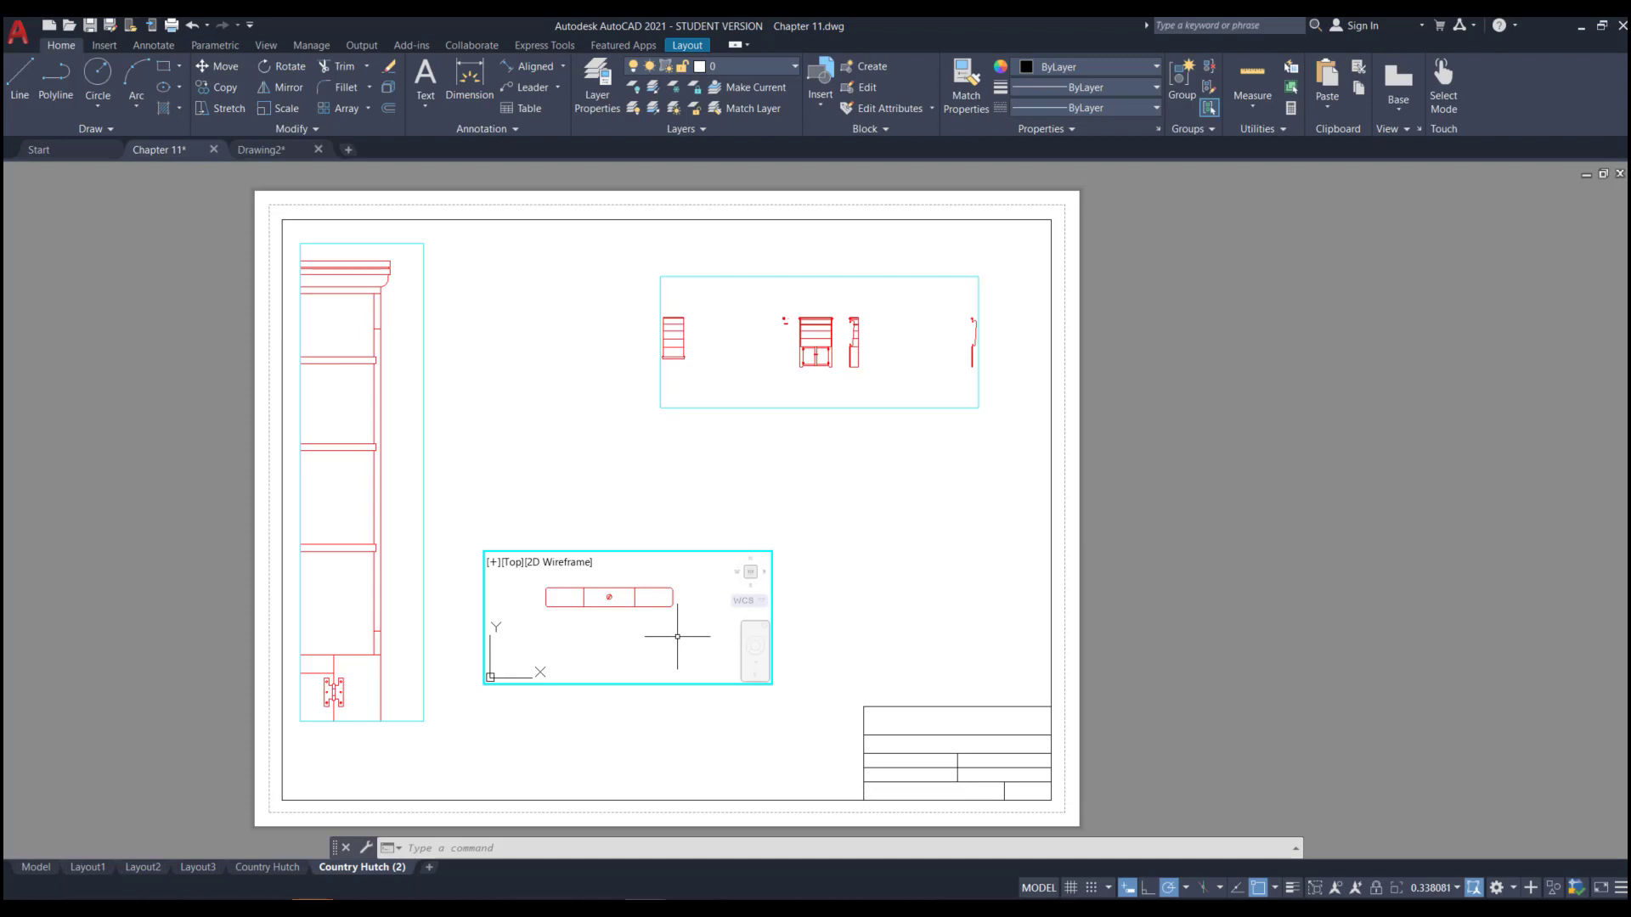
- Set the latch detail viewport's scale to 6" = 1'-0" and centre the latch within it
click(1438, 890)
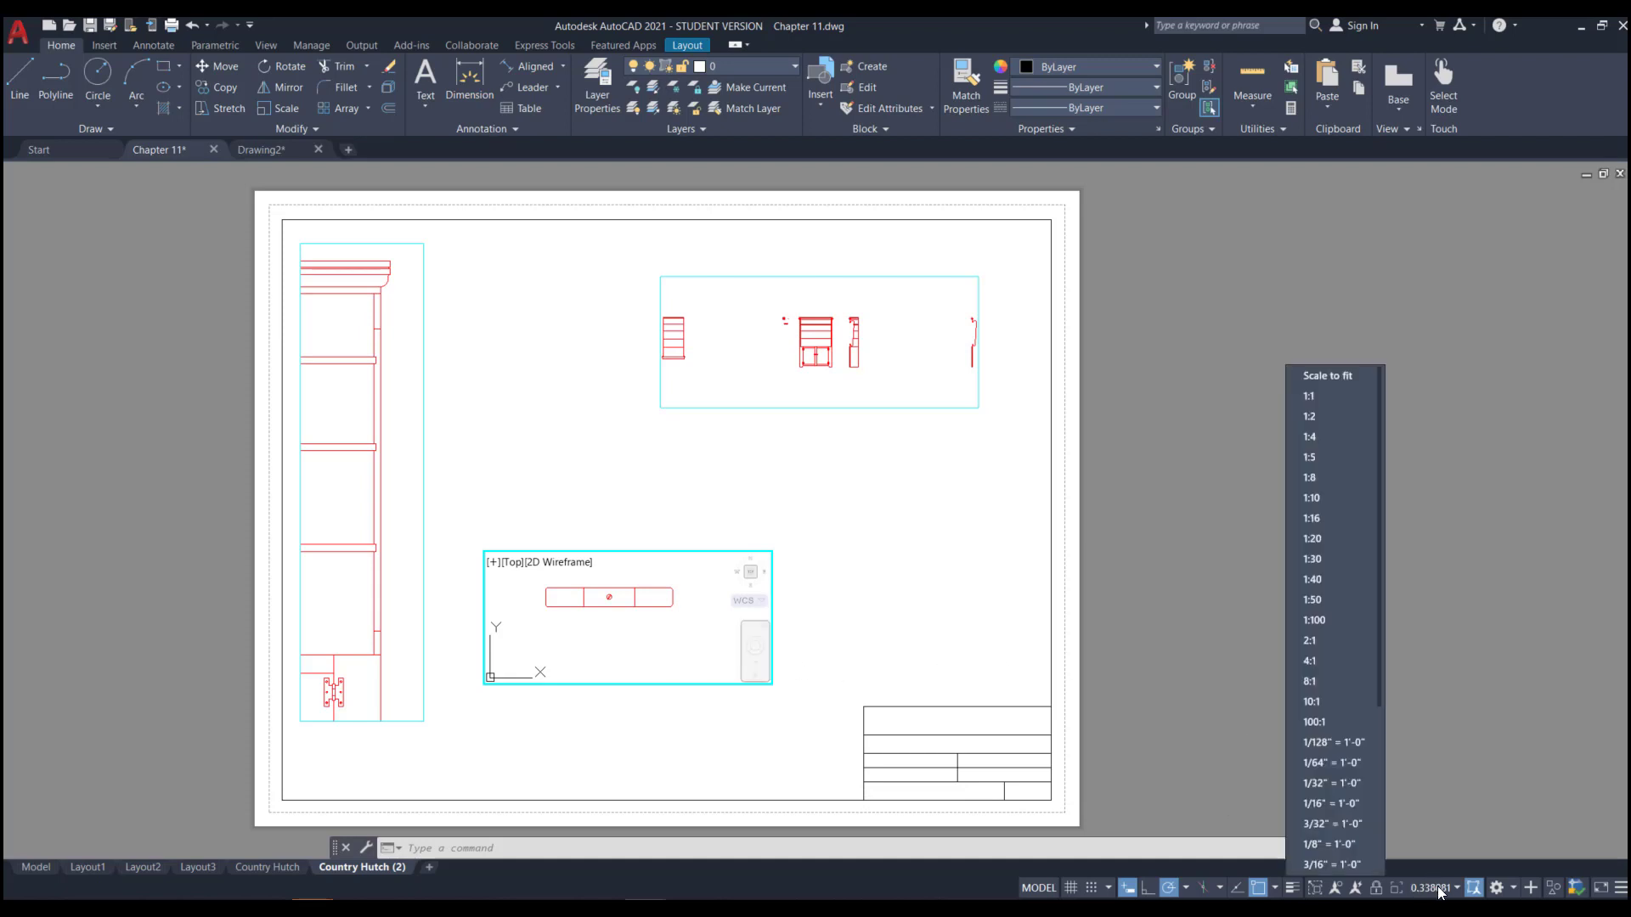
scroll(1339, 726, down, 2)
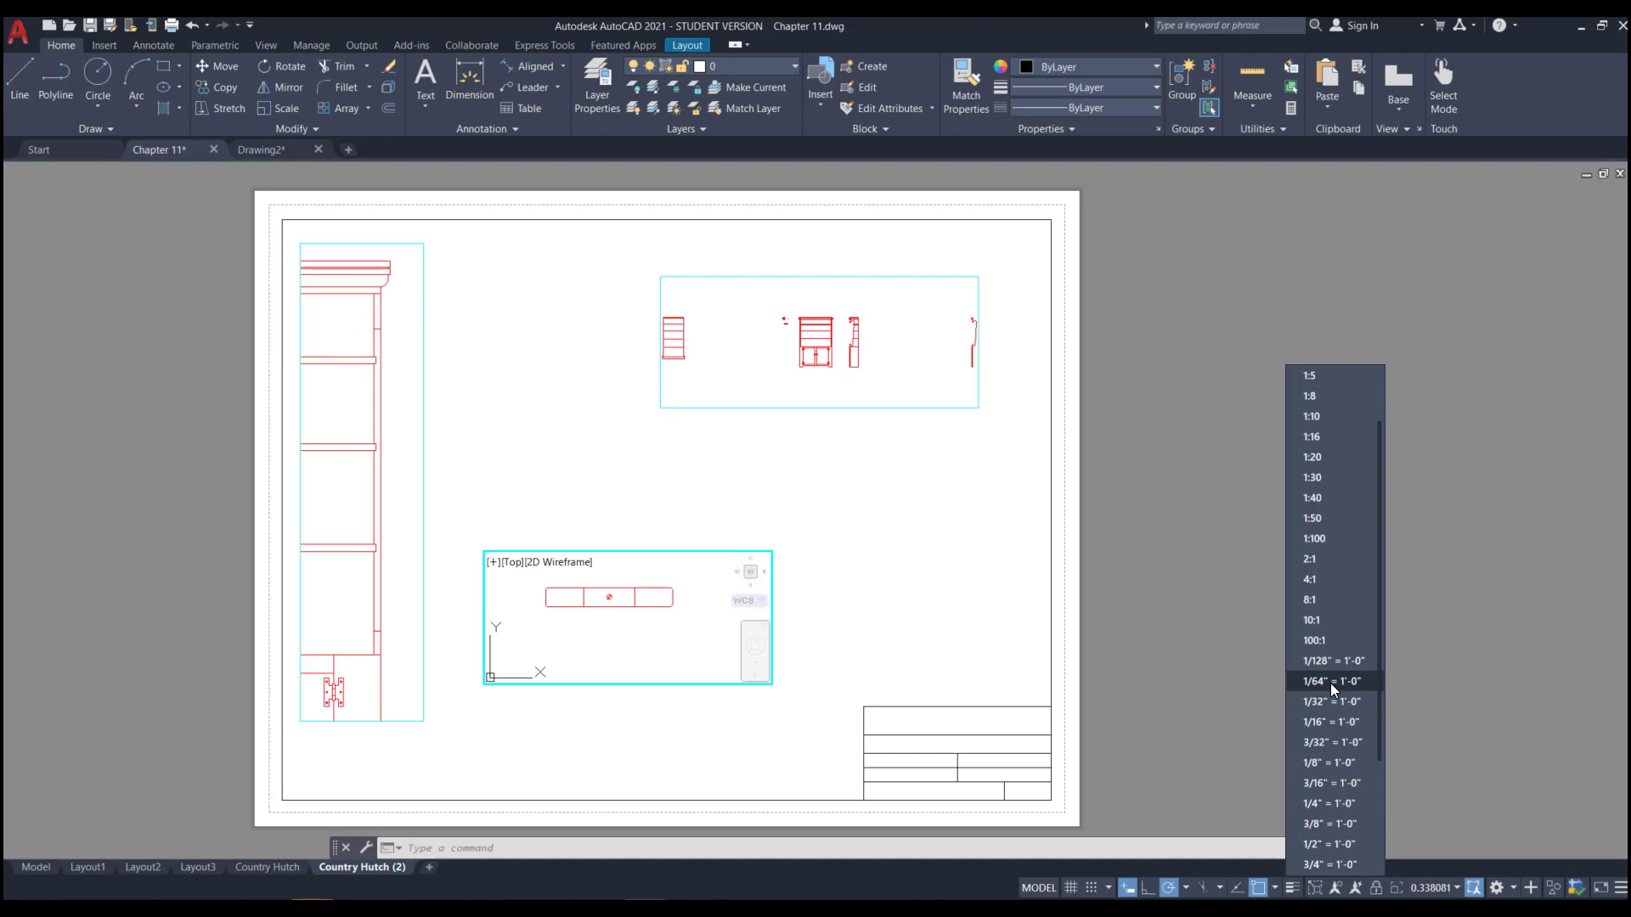
scroll(1330, 683, up, 2)
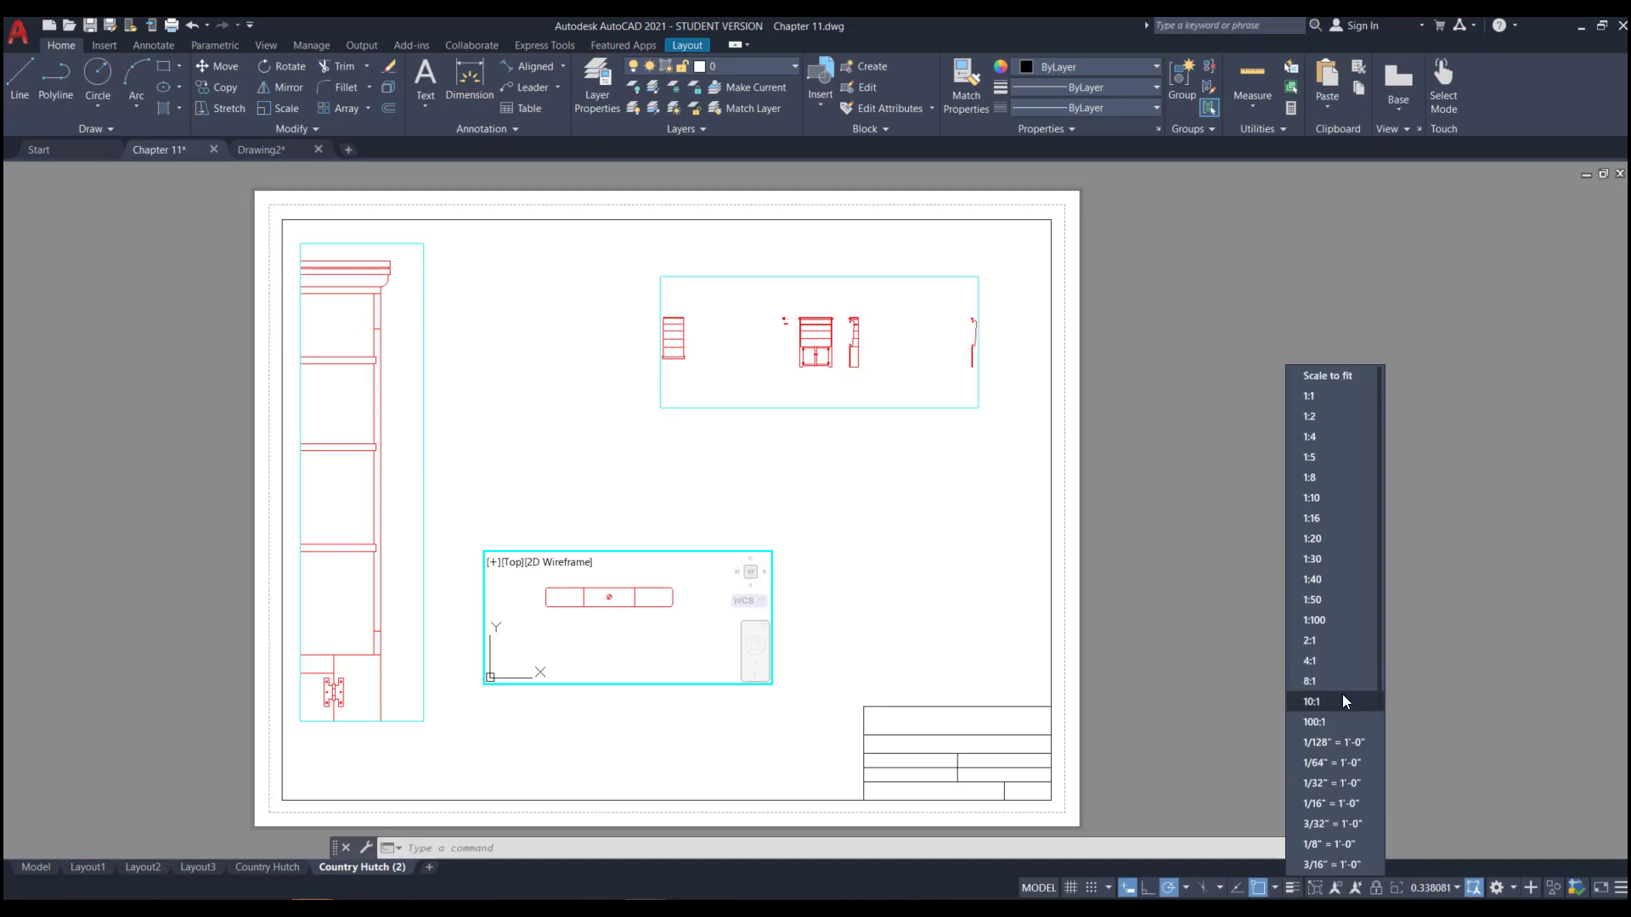
scroll(1342, 661, down, 4)
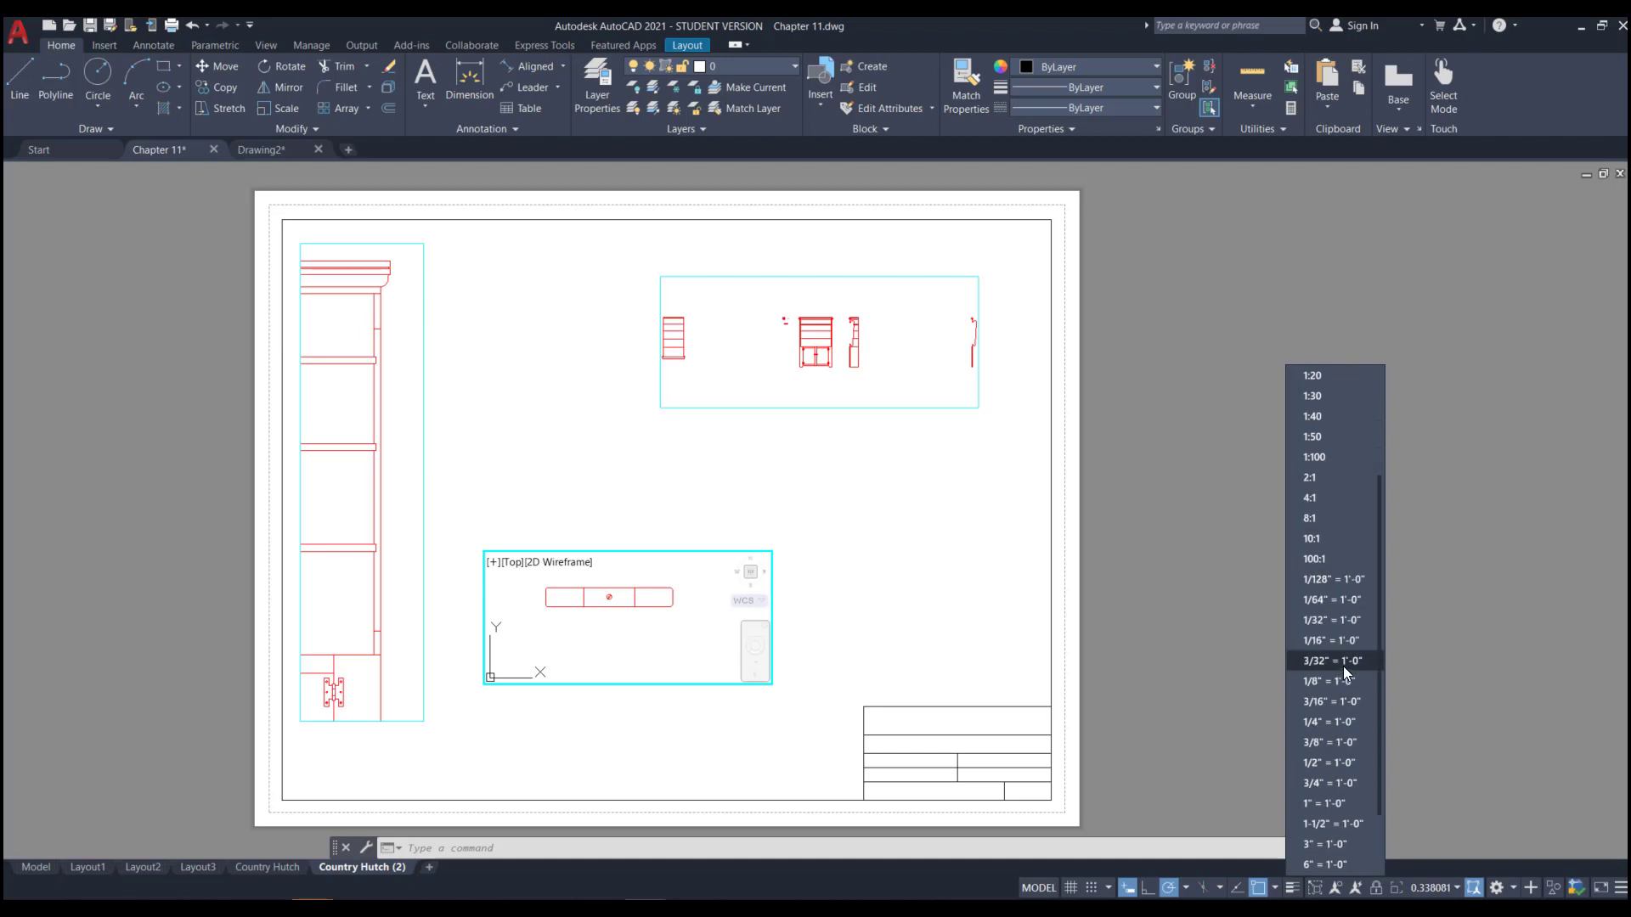
click(1347, 762)
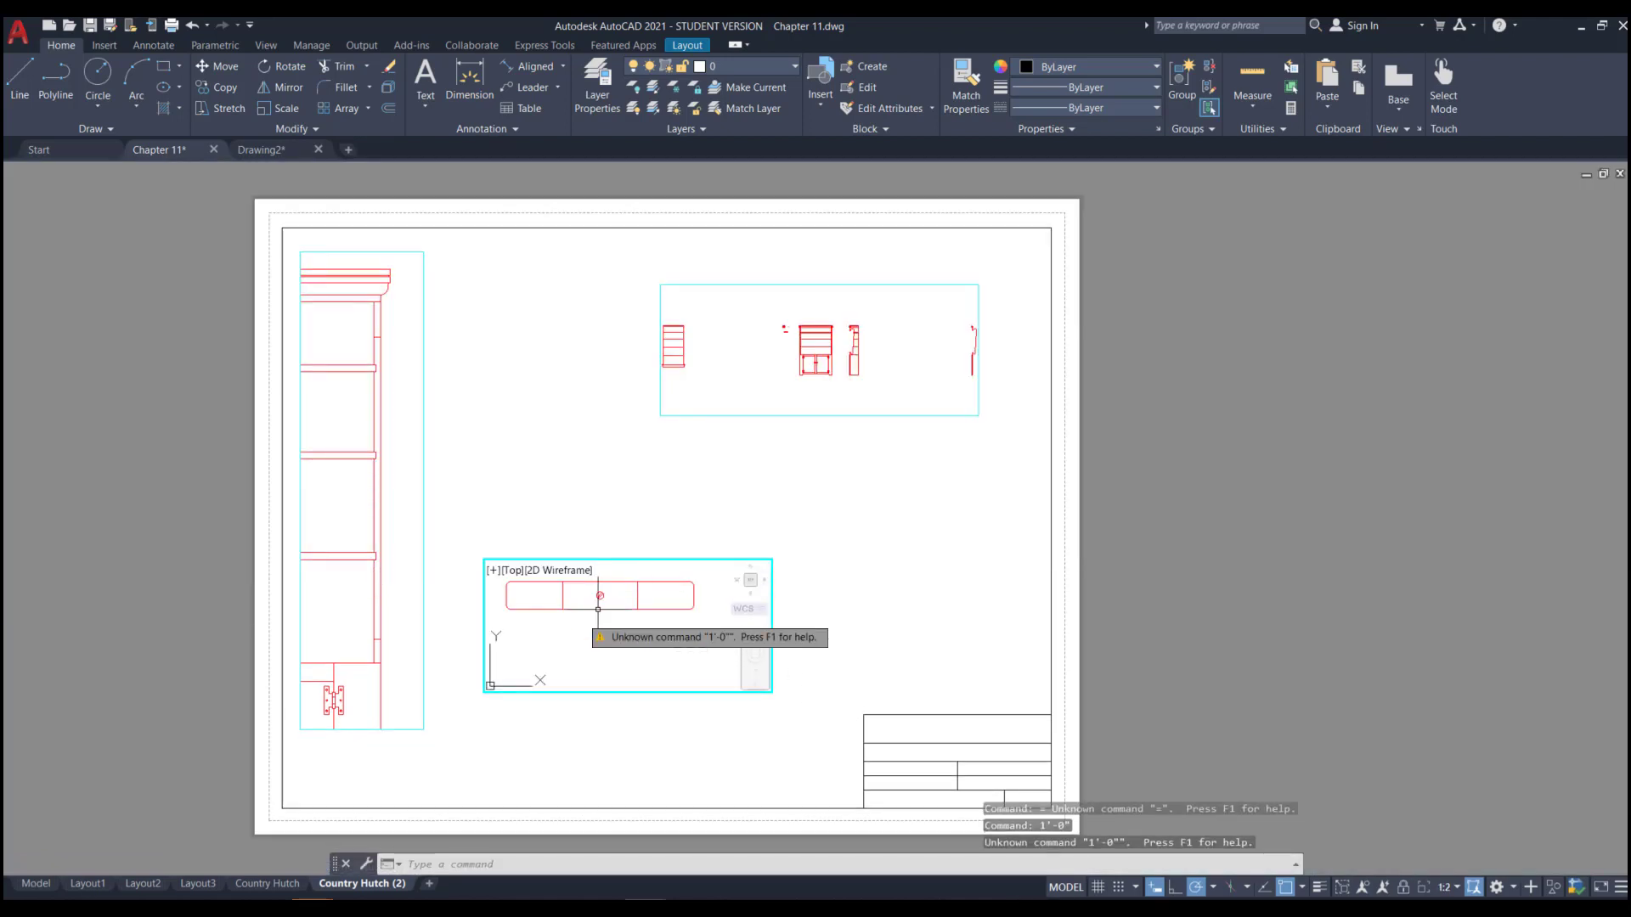
middle_drag(589, 629, 619, 659)
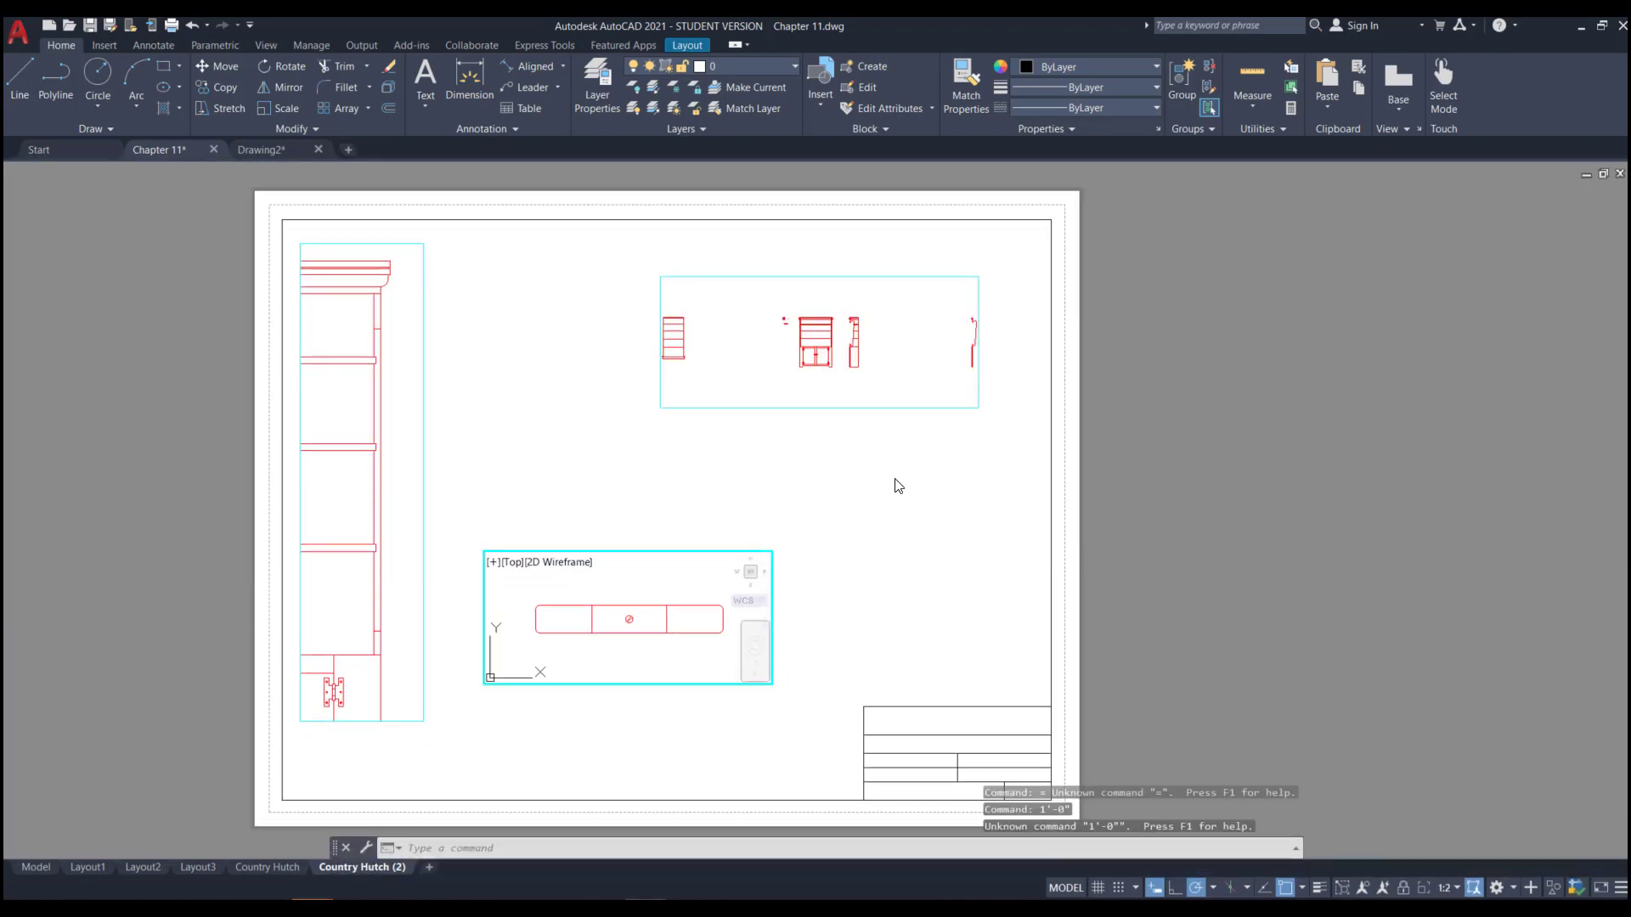
- Activate the sheet's upper right viewport and zoom its view in on the left end of the hutch's top
click(884, 373)
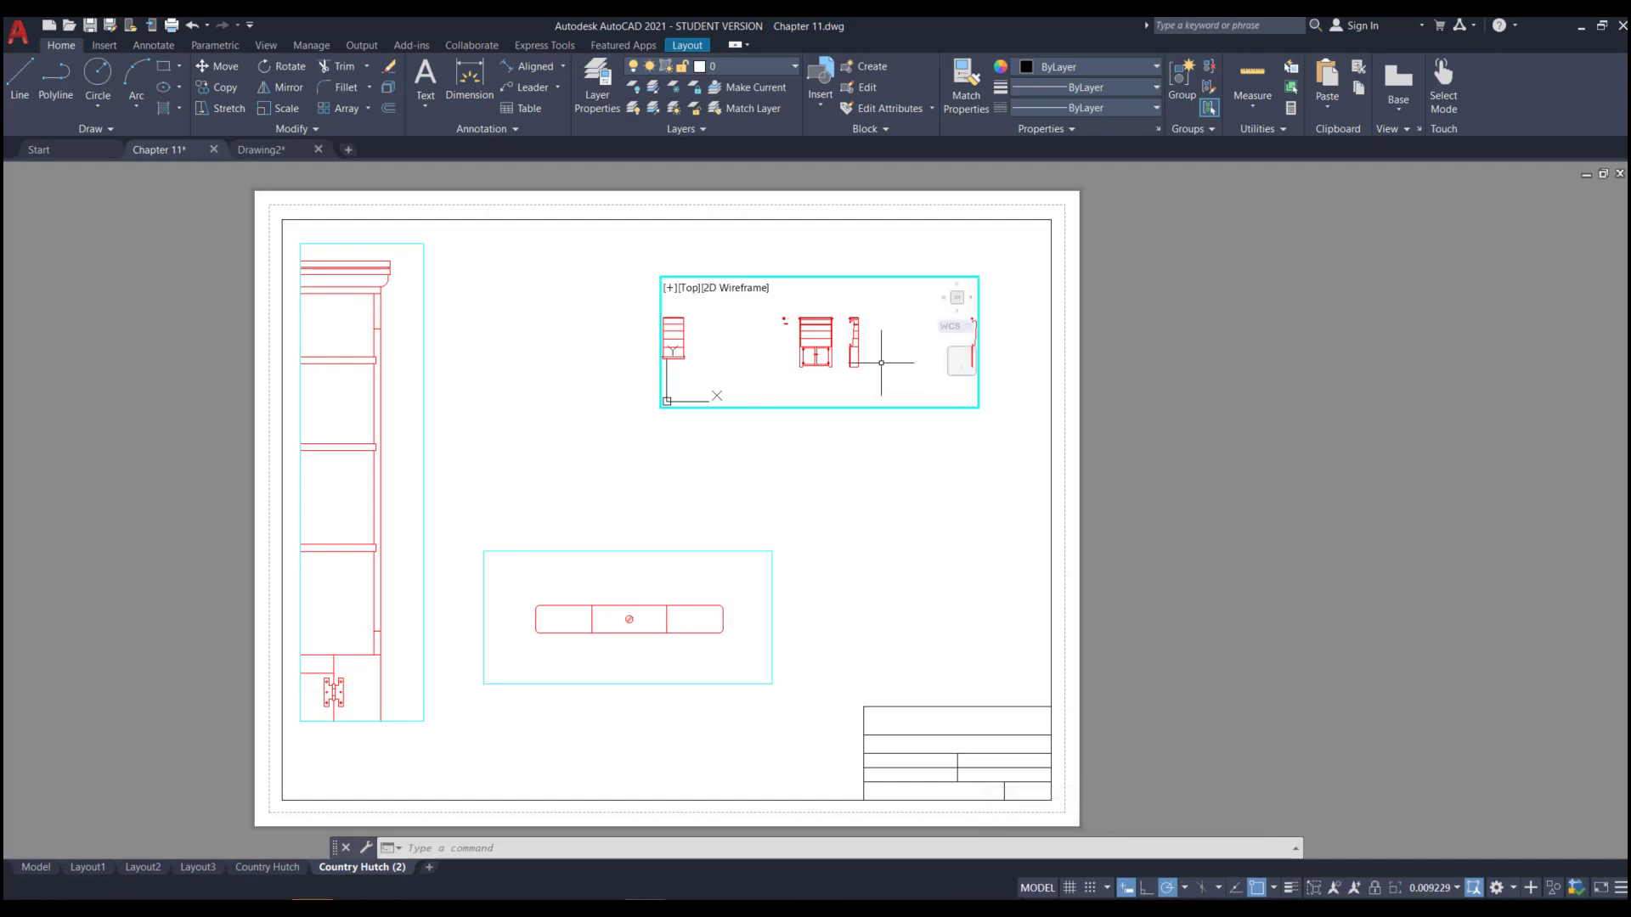
scroll(793, 357, up, 10)
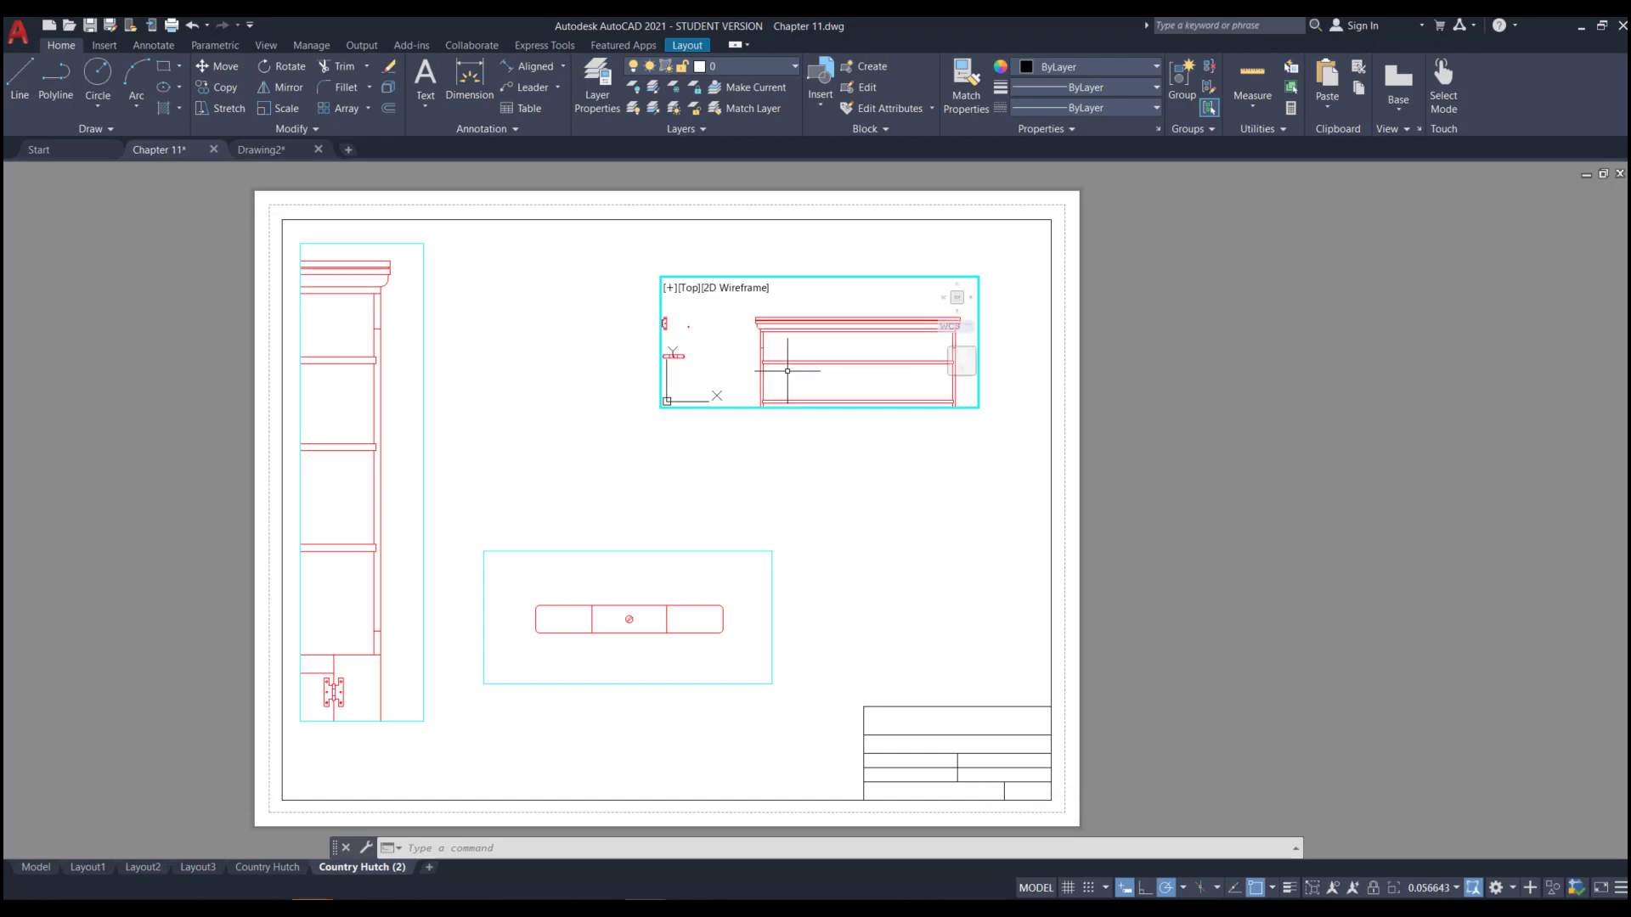
scroll(768, 348, up, 4)
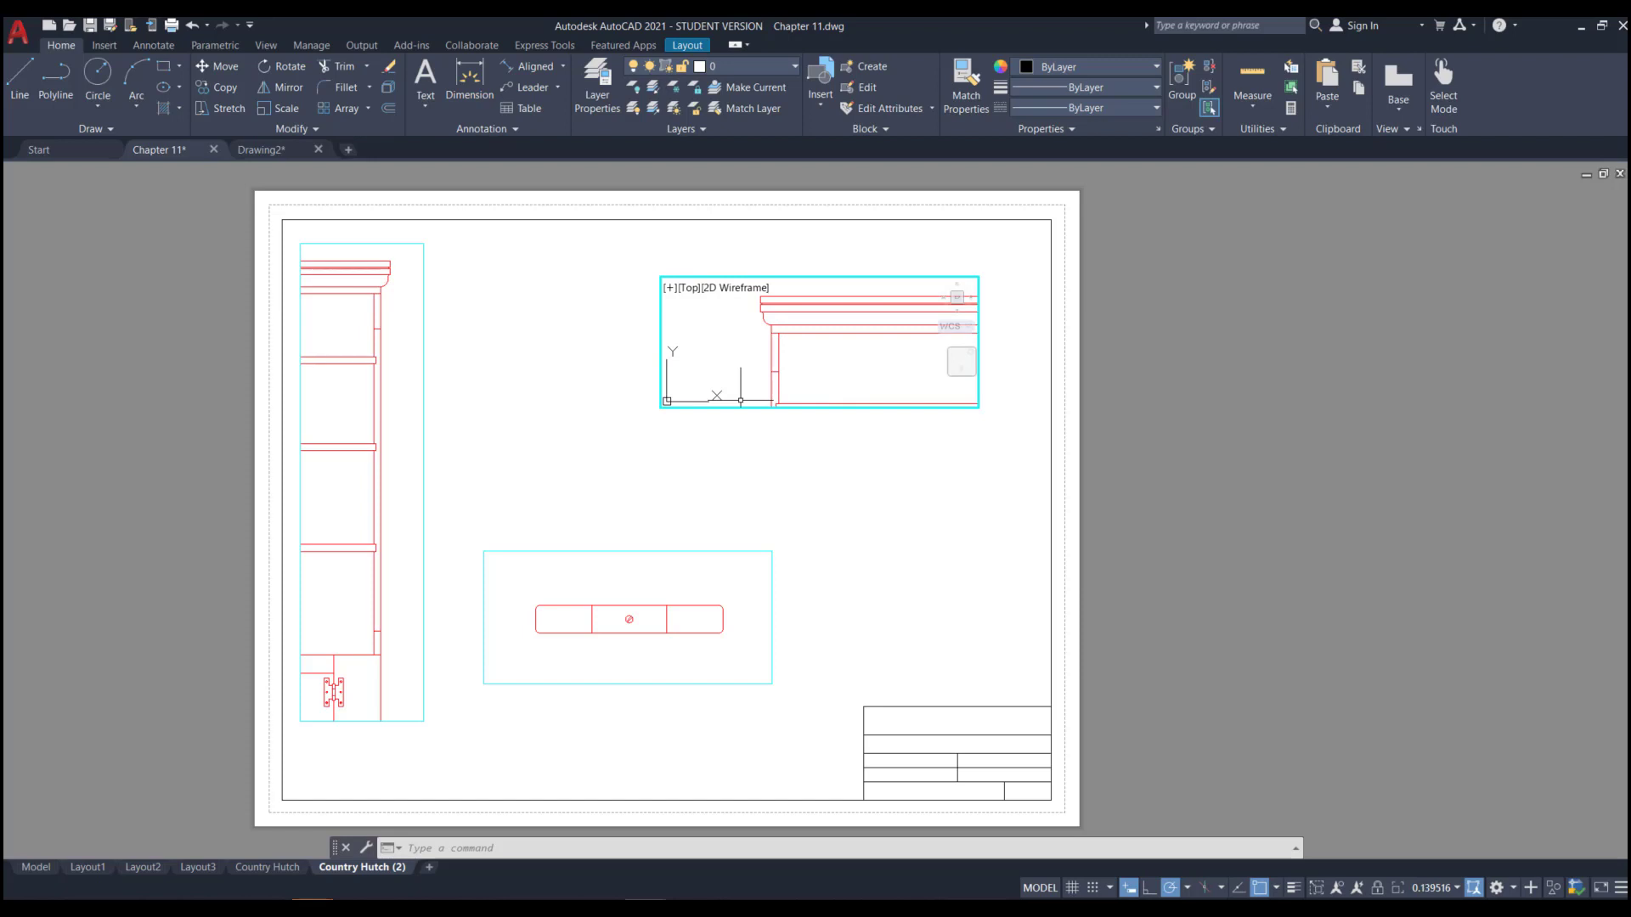
- Set the top detail viewport's scale to 6" = 1'-0", bring the moulding corner into view and return to paper space
click(1475, 887)
scroll(1329, 844, down, 2)
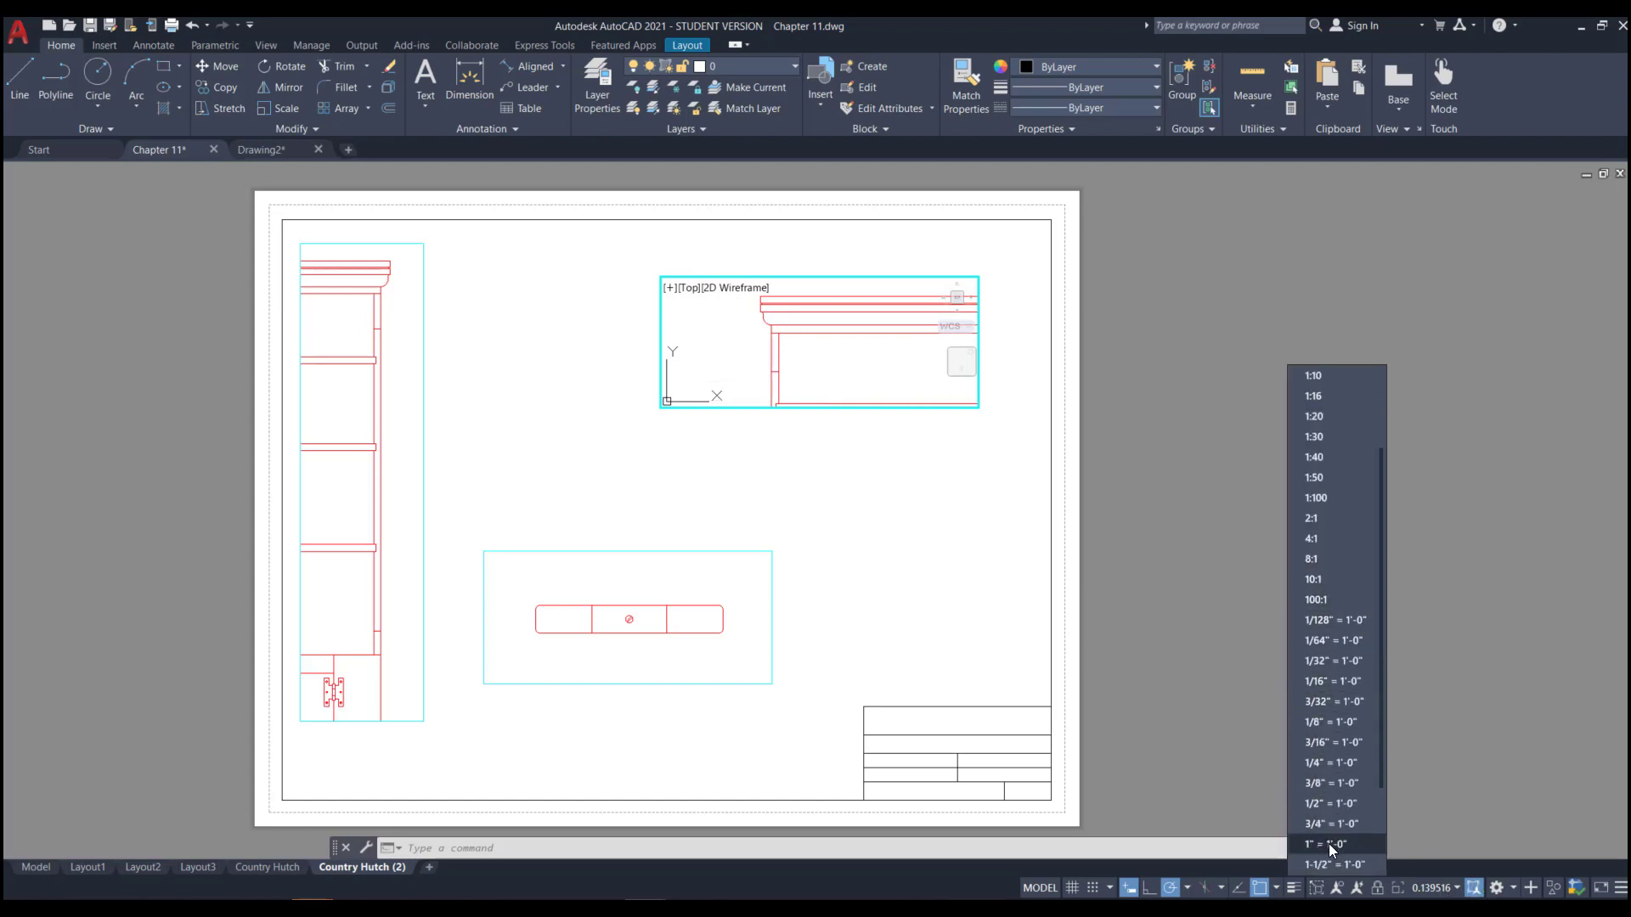
scroll(1328, 843, down, 2)
click(1332, 815)
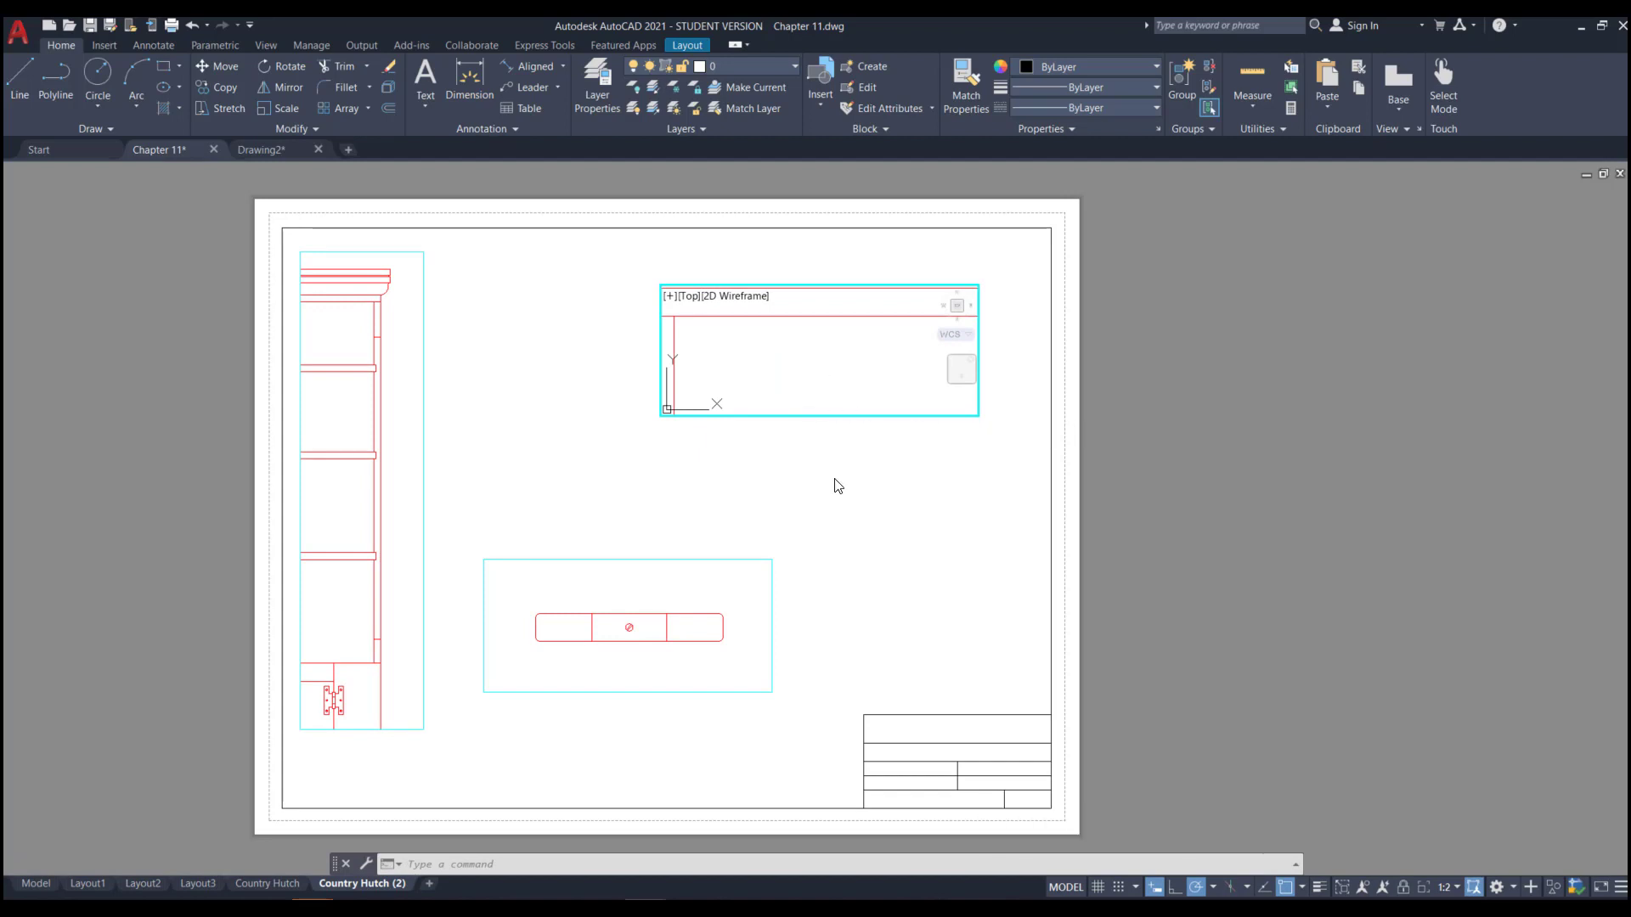
click(800, 353)
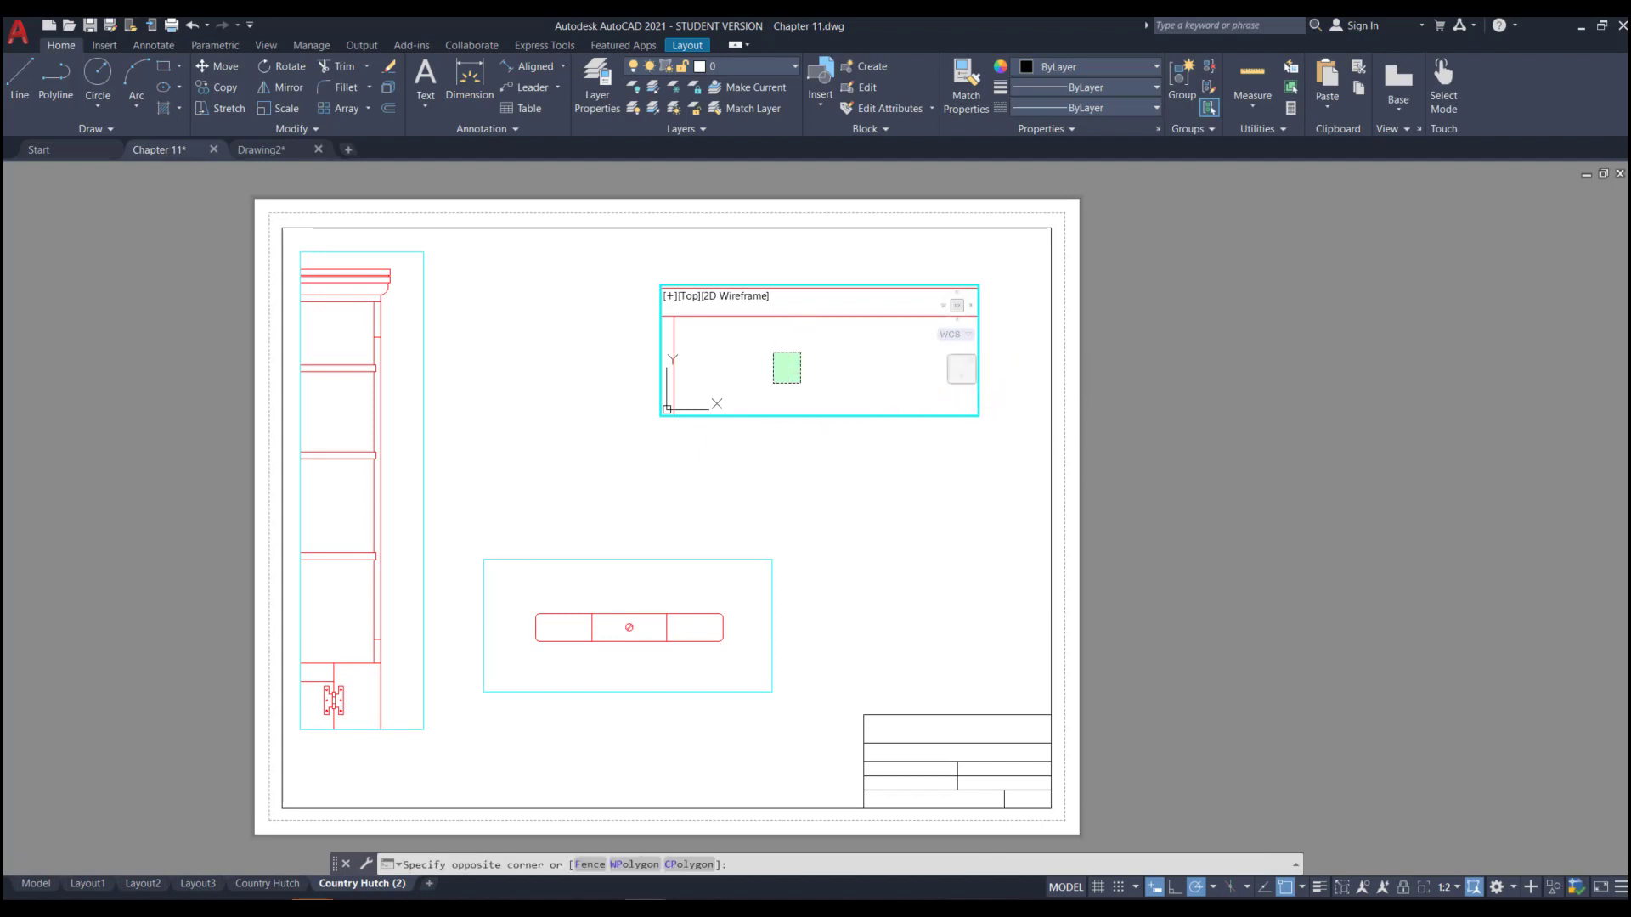
click(774, 381)
mouse_move(780, 361)
middle_down()
mouse_move(932, 392)
mouse_move(936, 441)
mouse_move(915, 472)
mouse_move(910, 450)
middle_up()
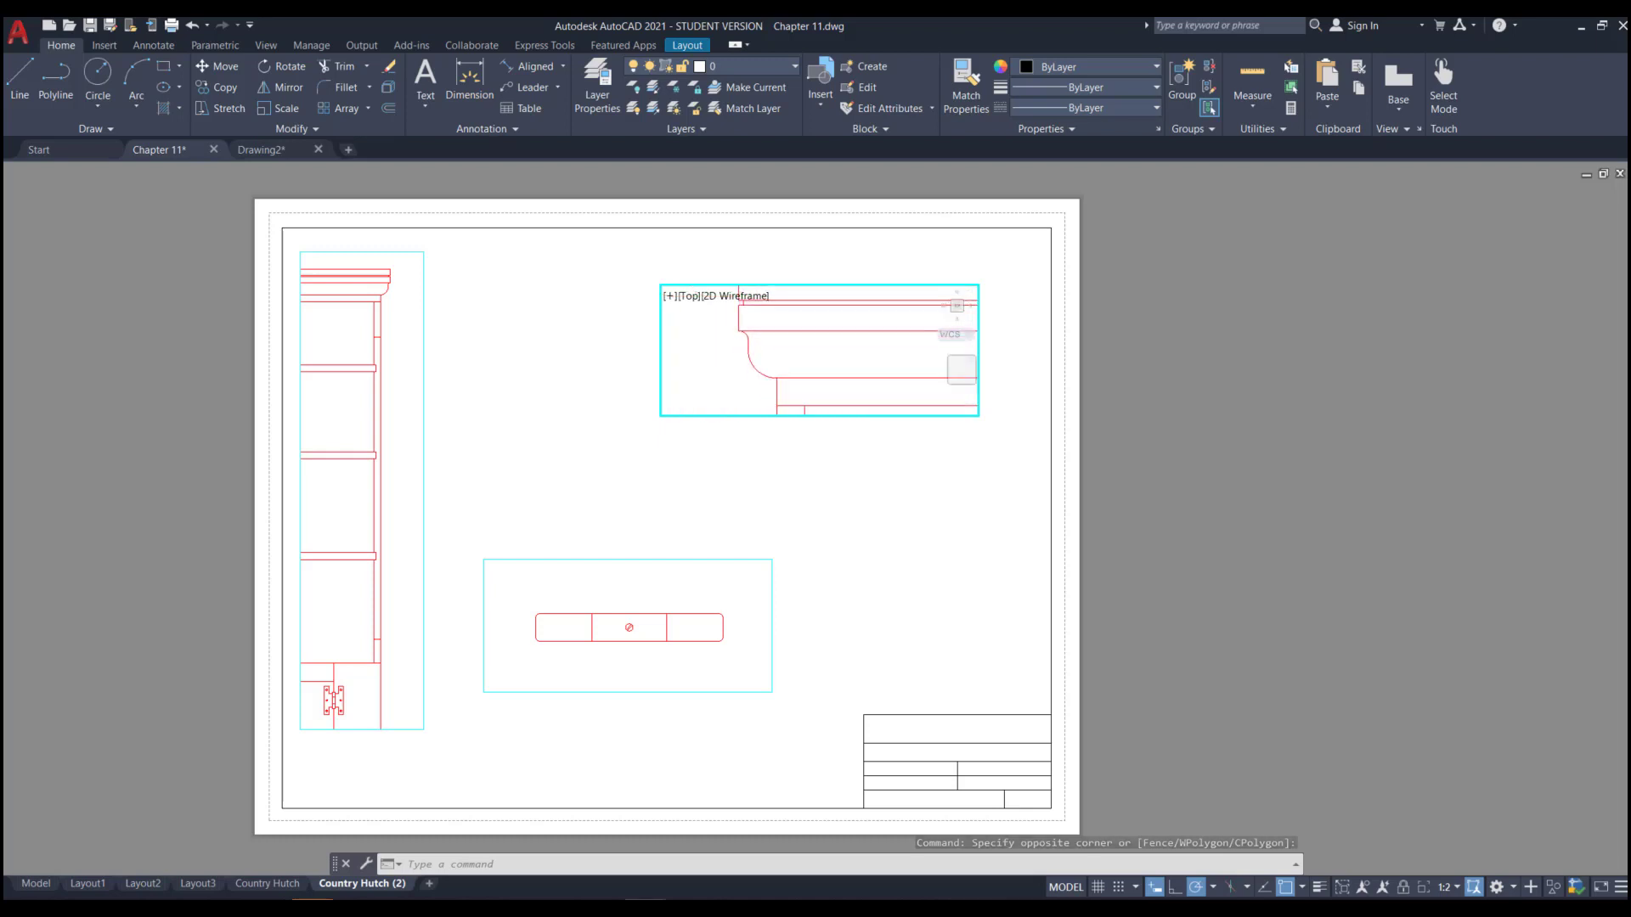
double_click(846, 474)
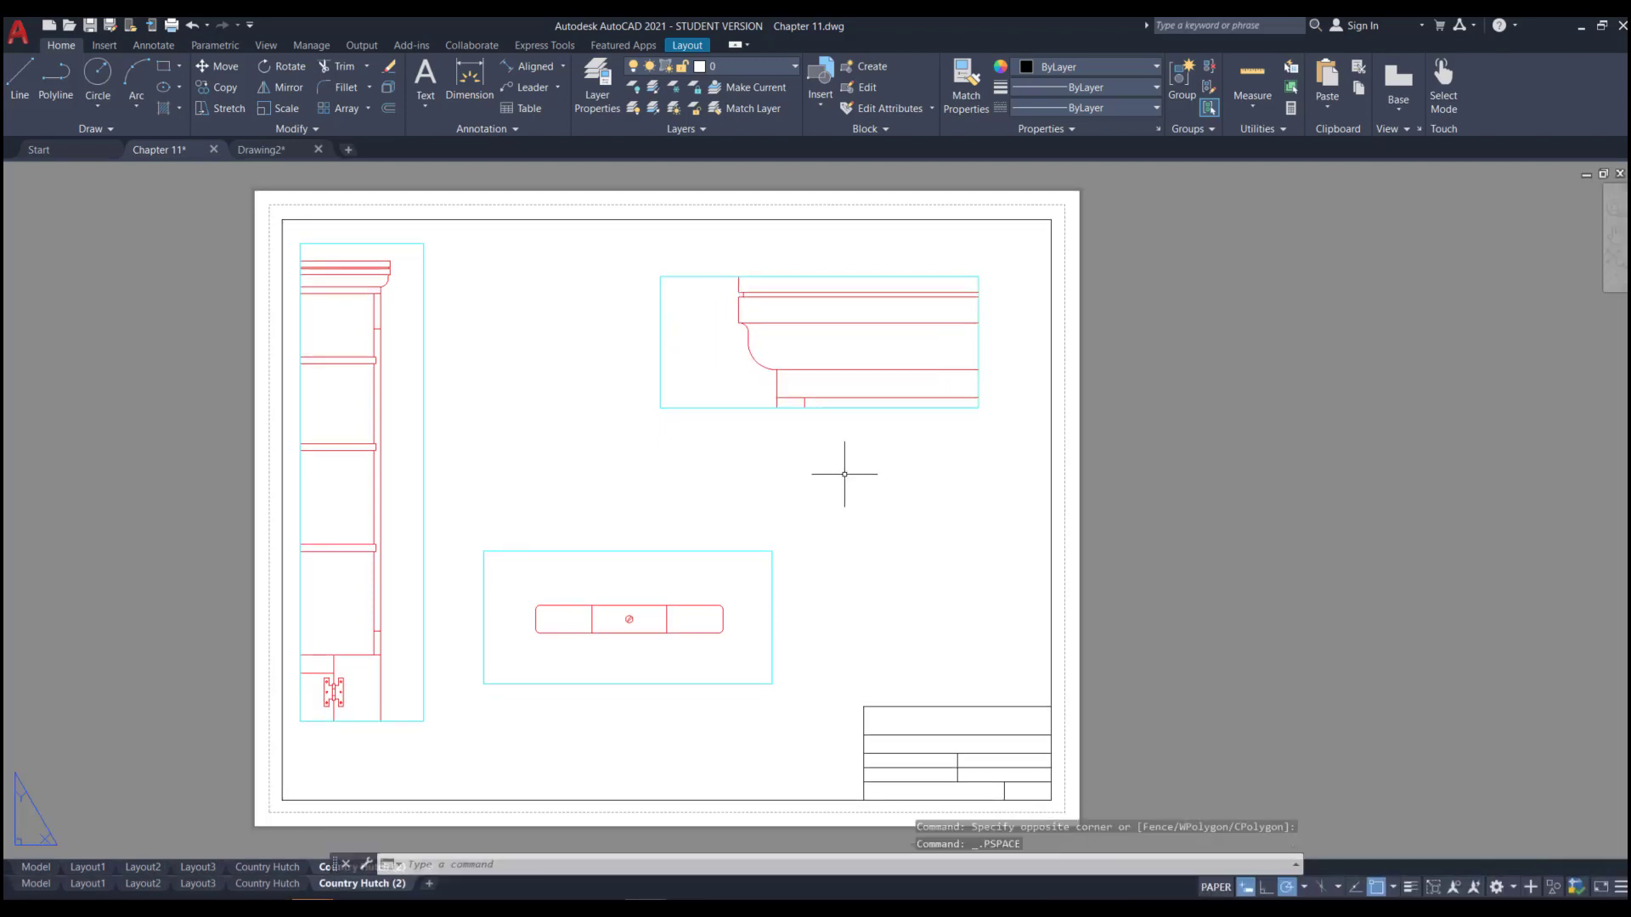
- Stretch the top detail viewport's two left corners to make it taller and slightly narrower, framing the whole moulding profile
click(732, 414)
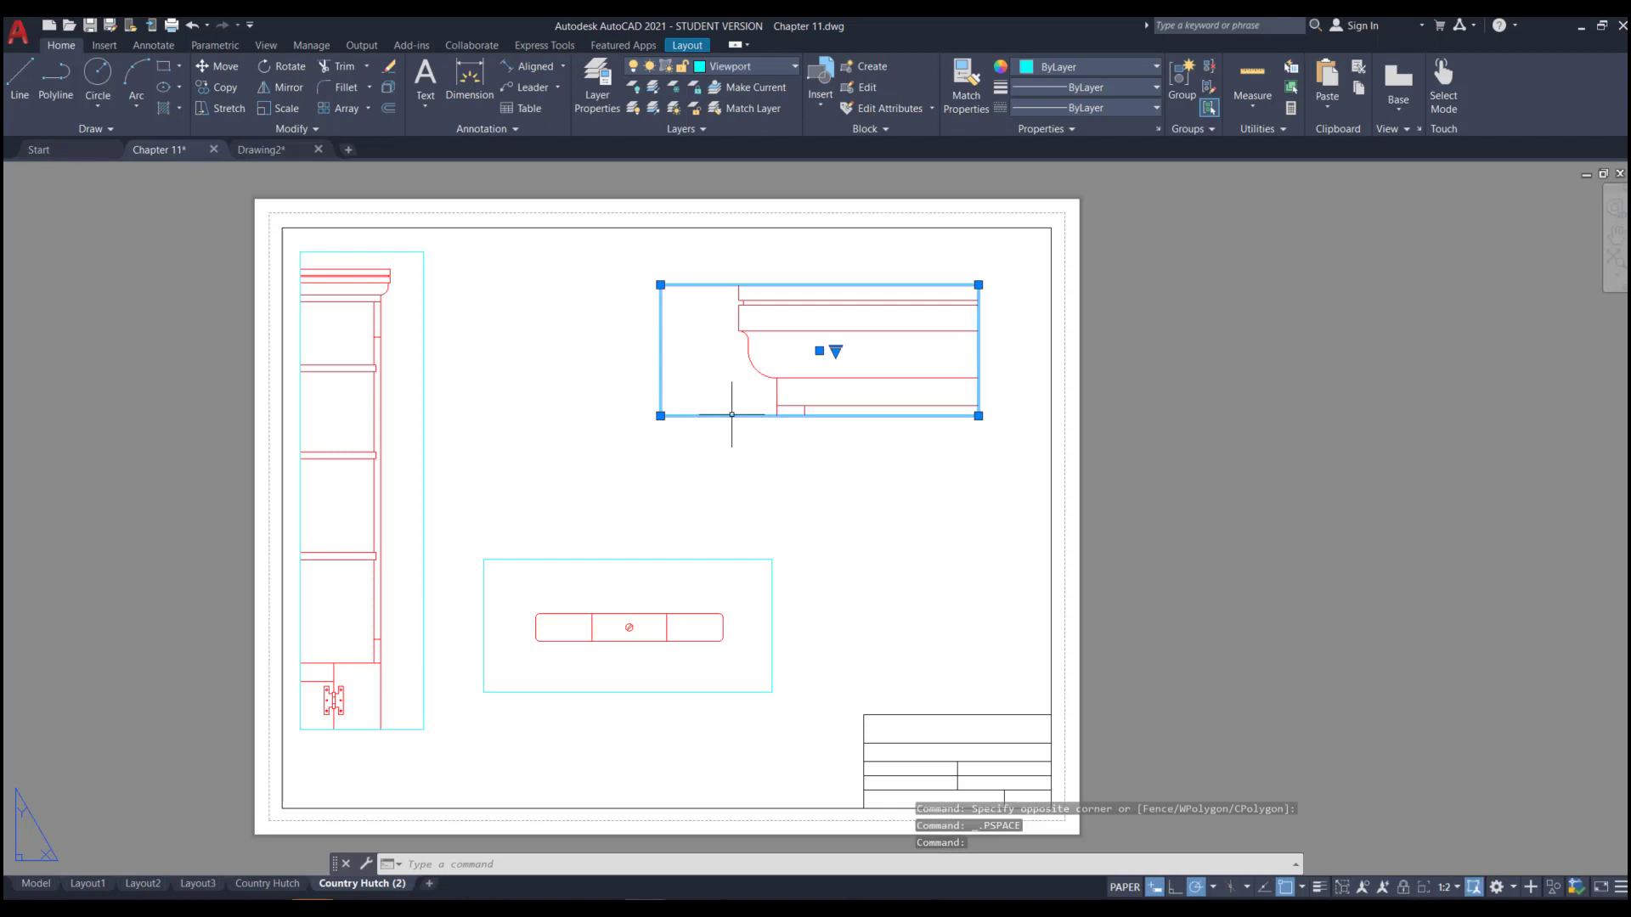
click(660, 415)
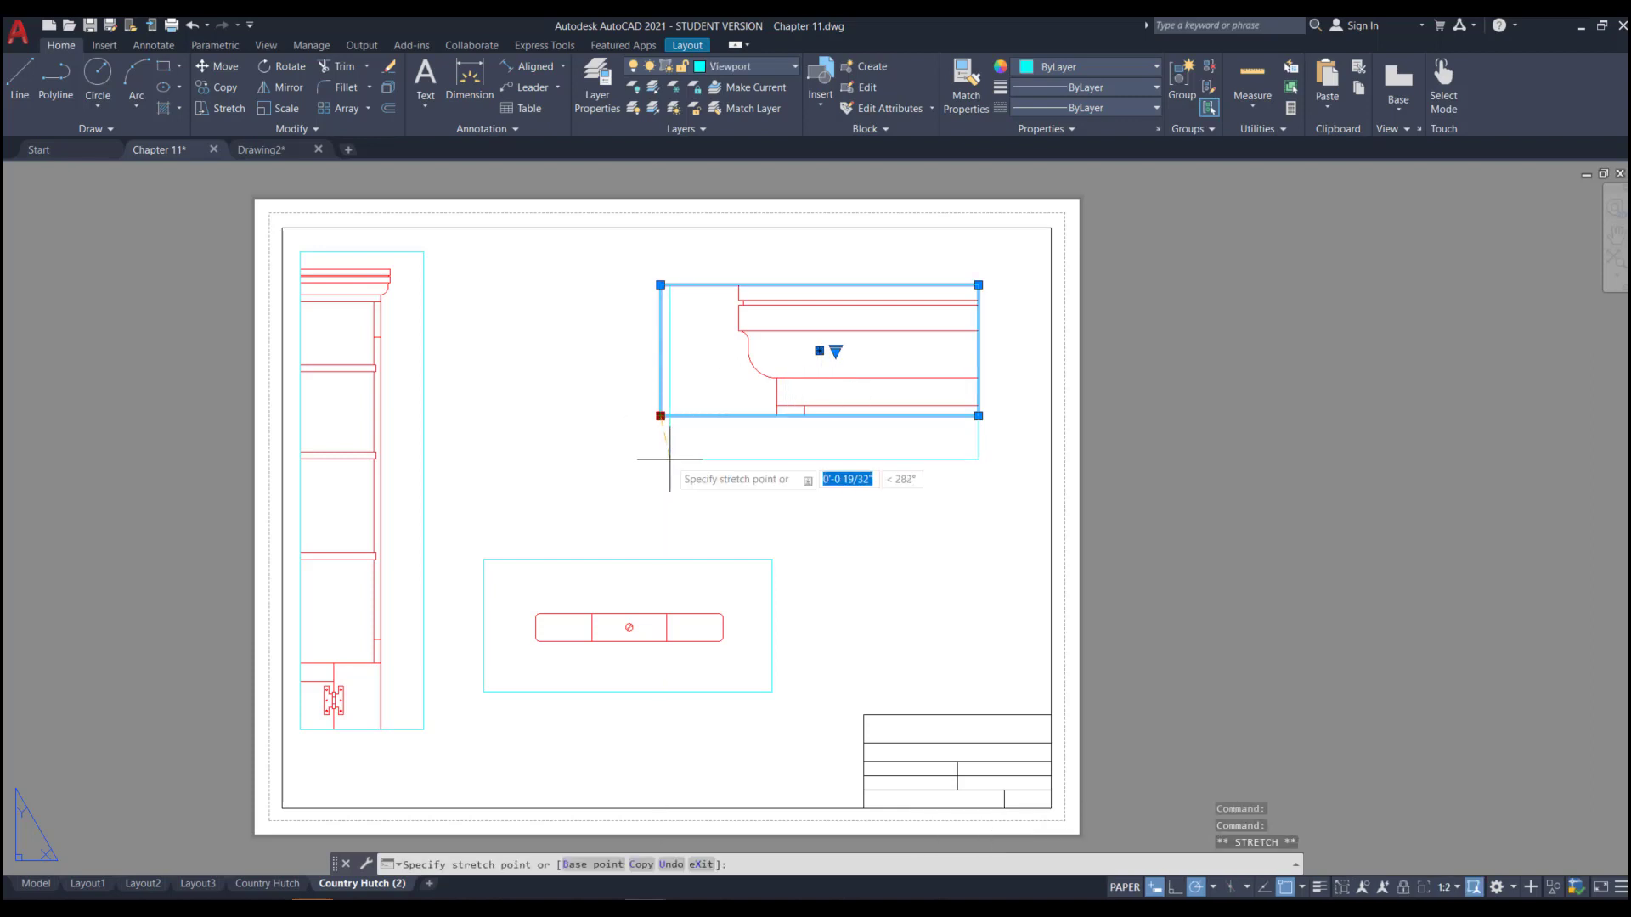
click(670, 459)
click(670, 284)
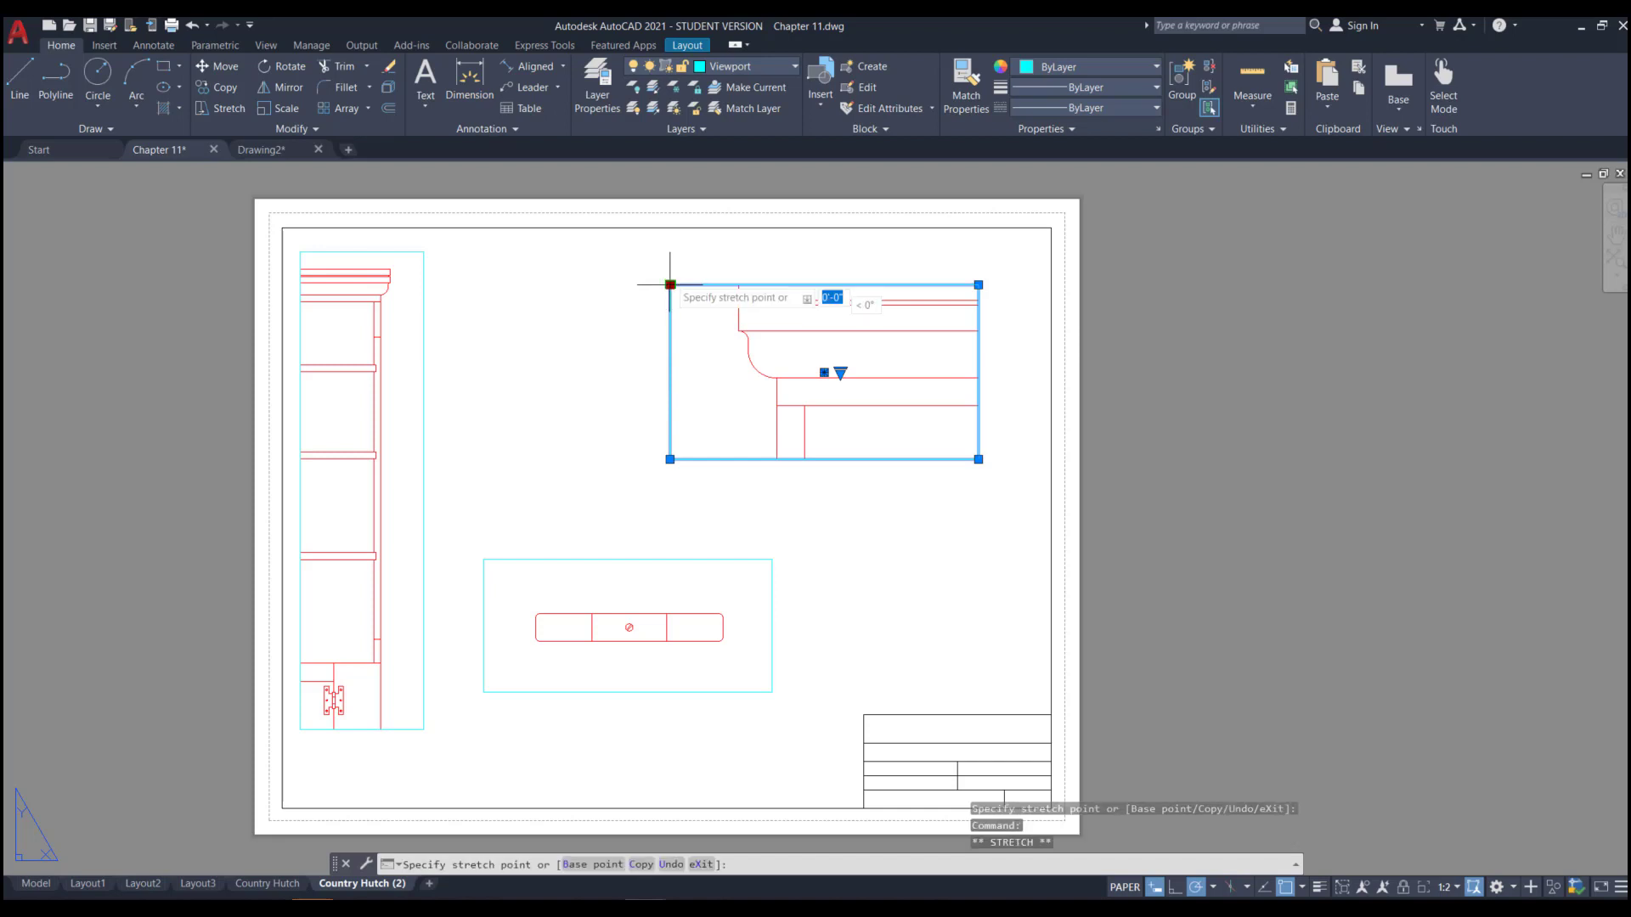
click(685, 254)
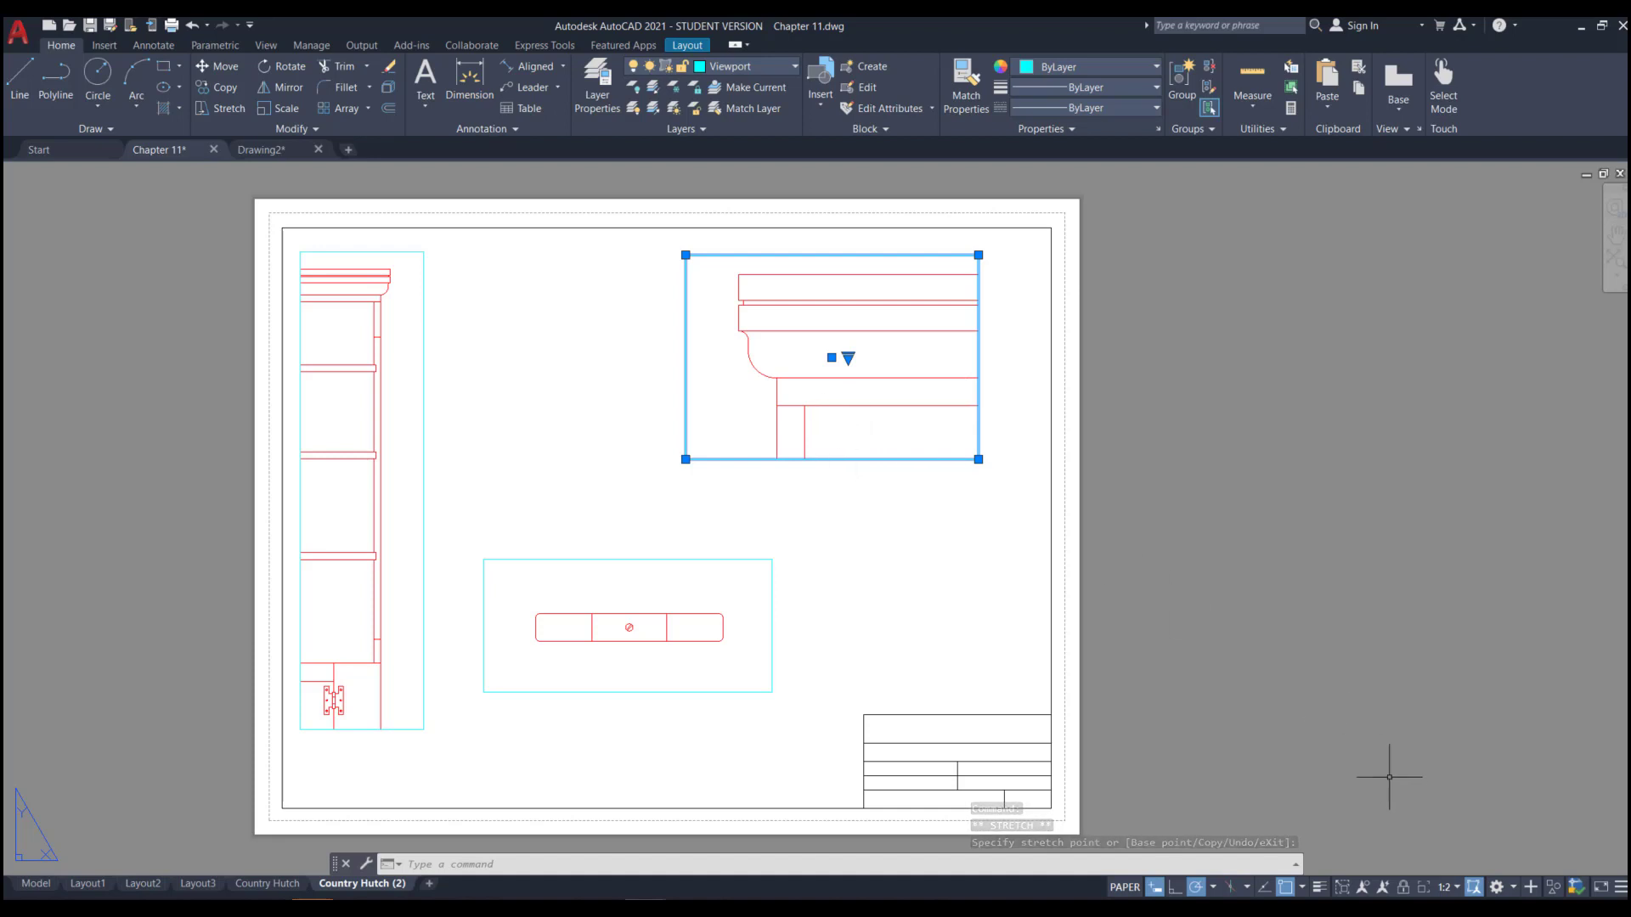
- Reapply the 6" = 1'-0" scale to the resized top detail viewport and lock it
click(1456, 889)
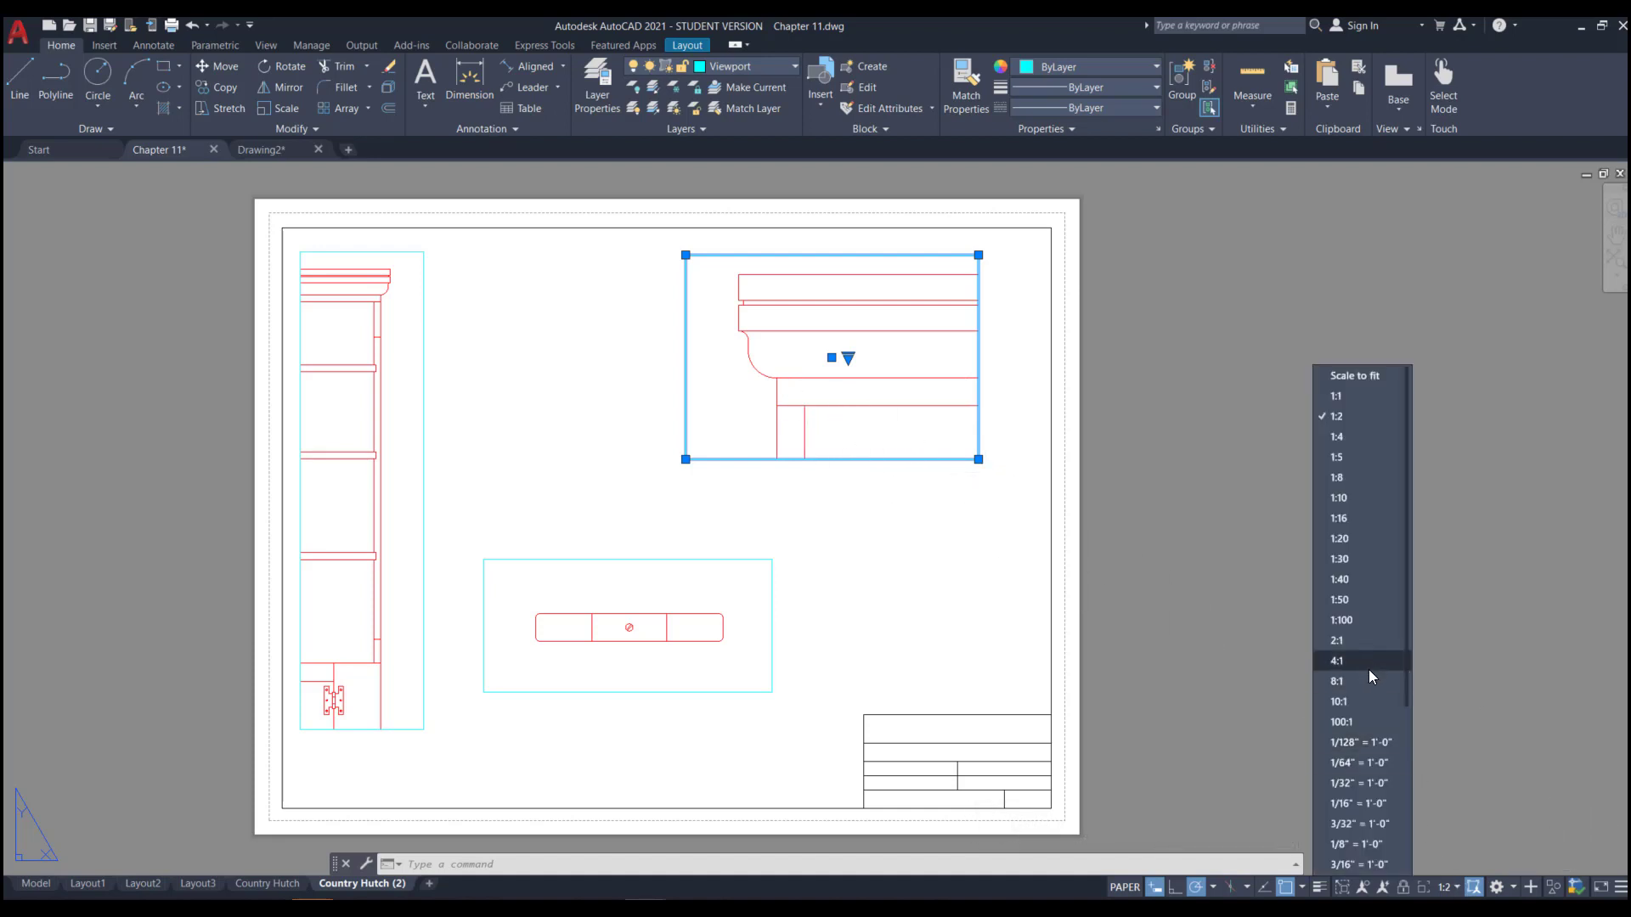
scroll(1368, 670, down, 4)
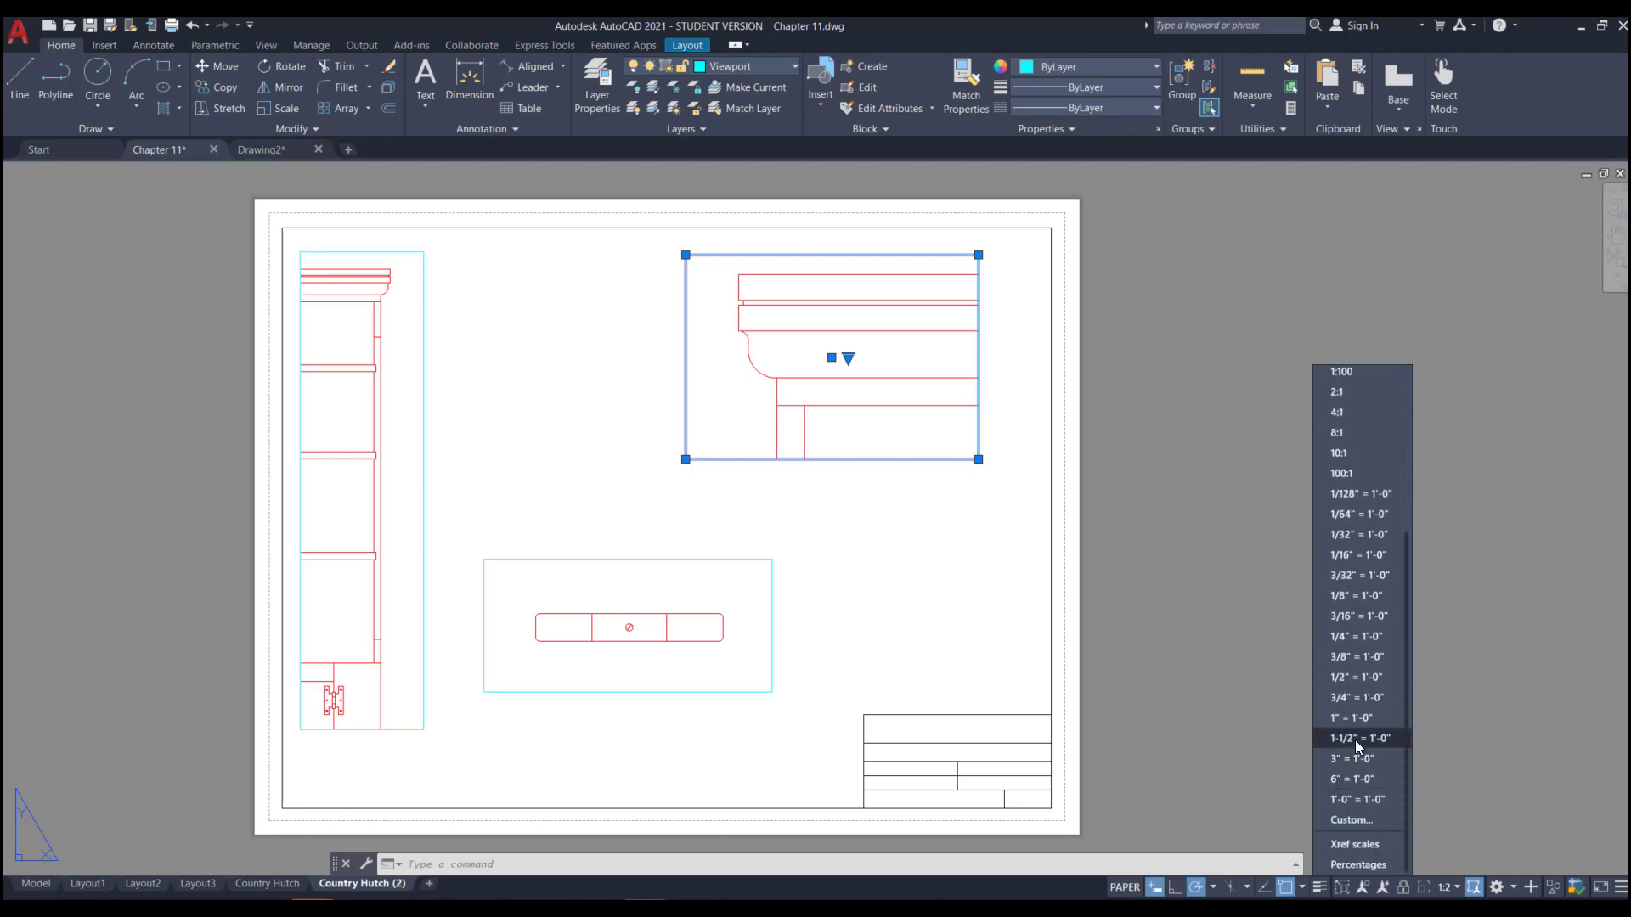
click(1354, 778)
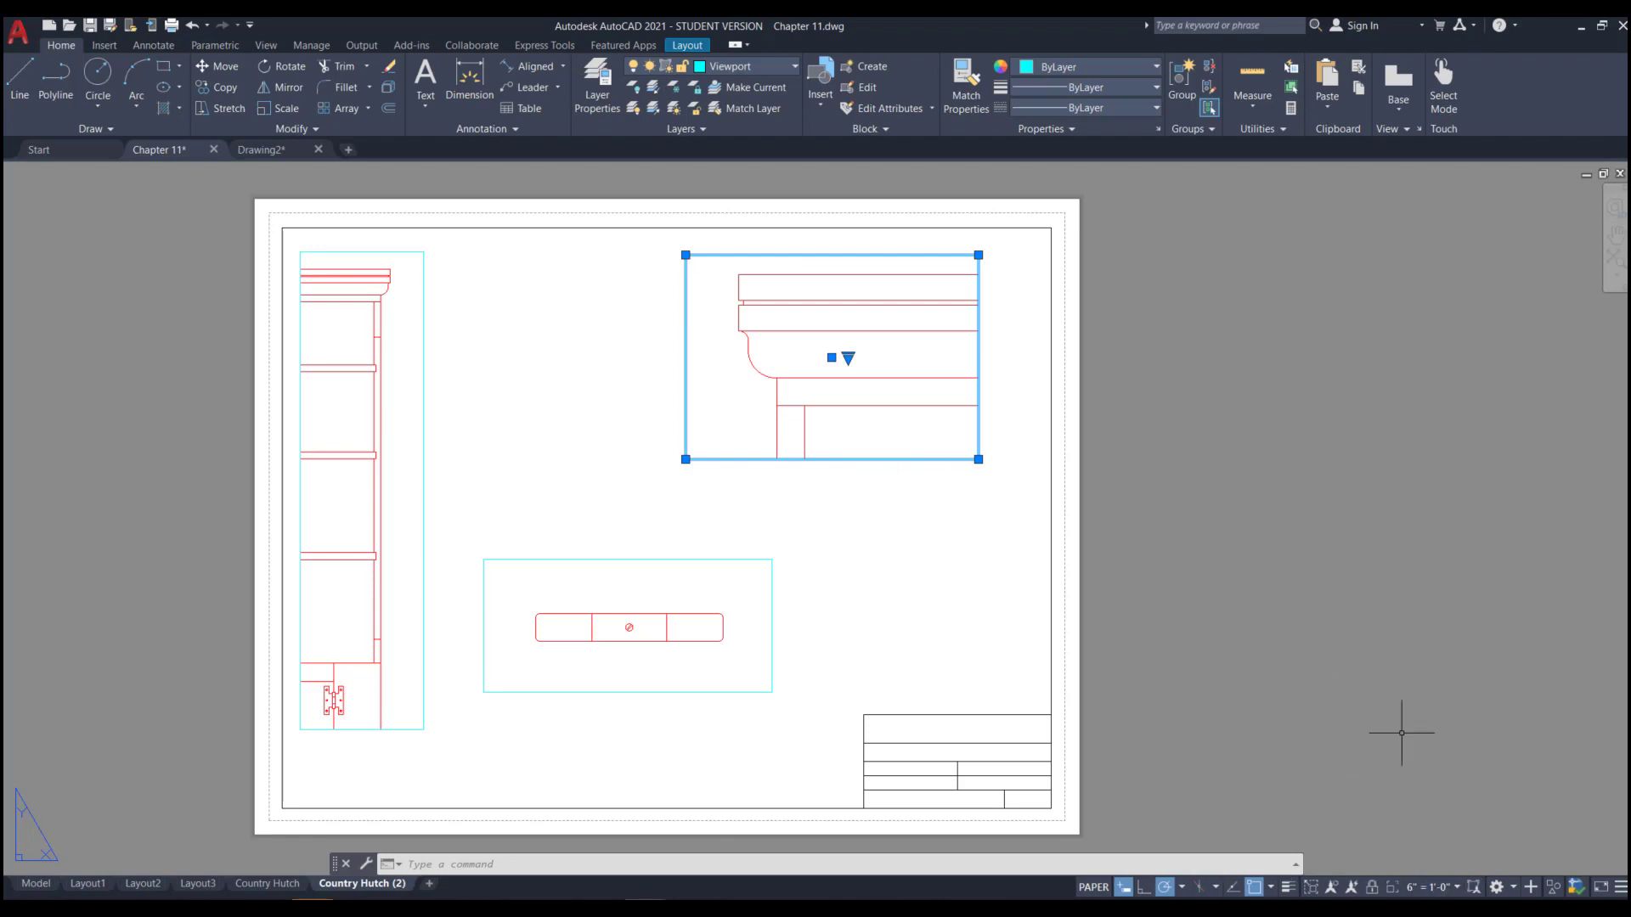
- Activate the latch detail viewport, set its scale to 6" = 1'-0" and lock it
double_click(671, 607)
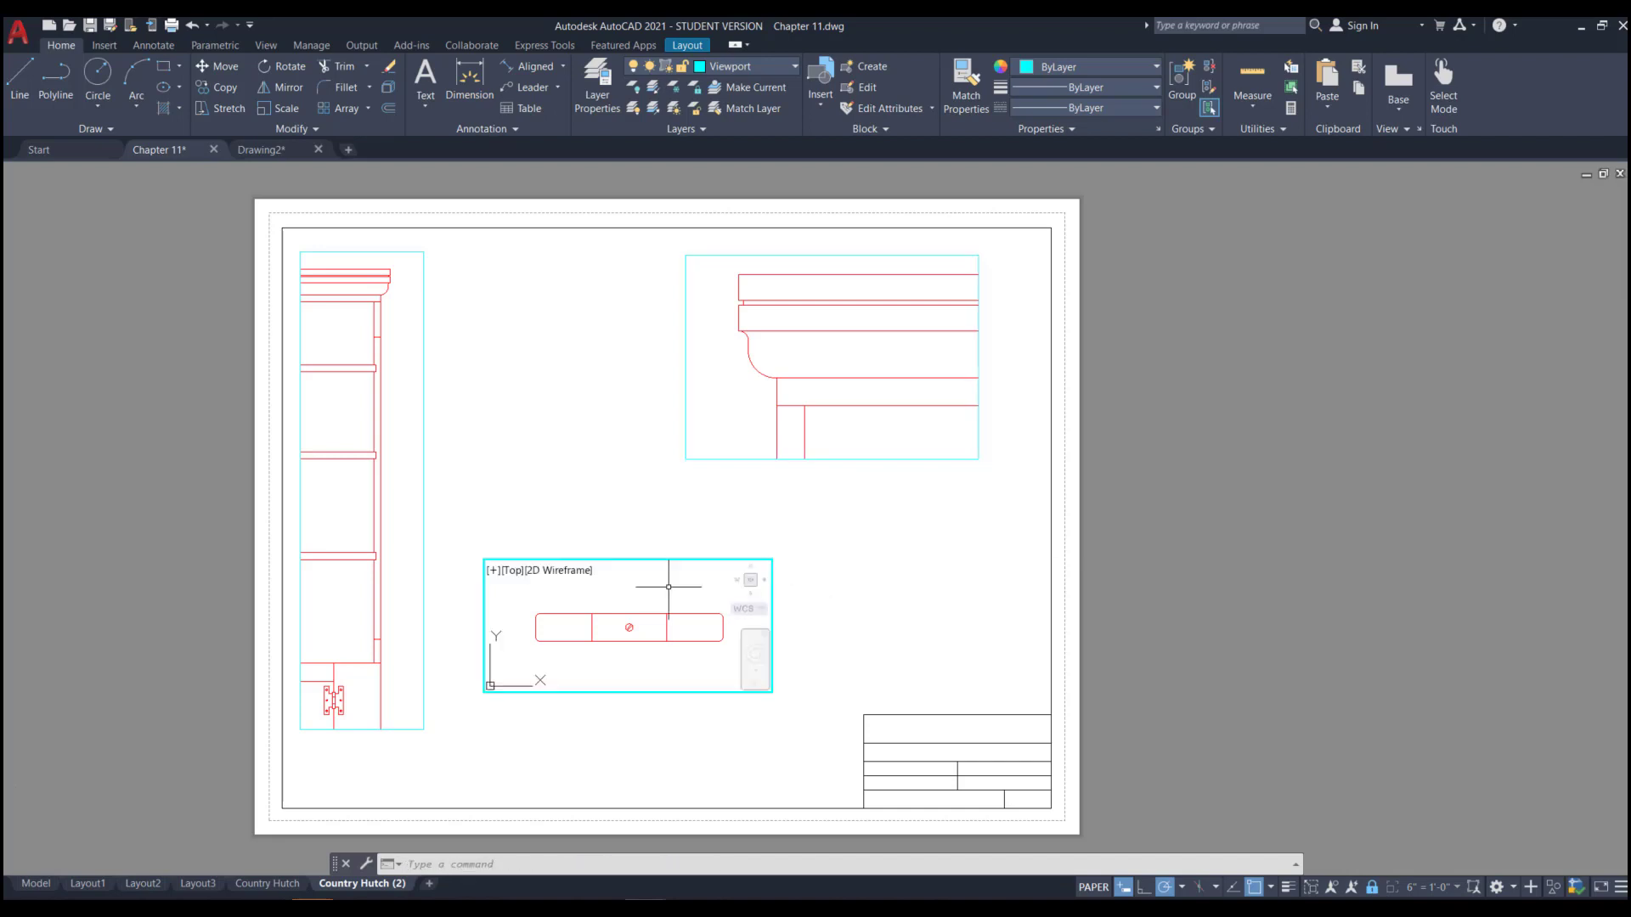
click(1454, 888)
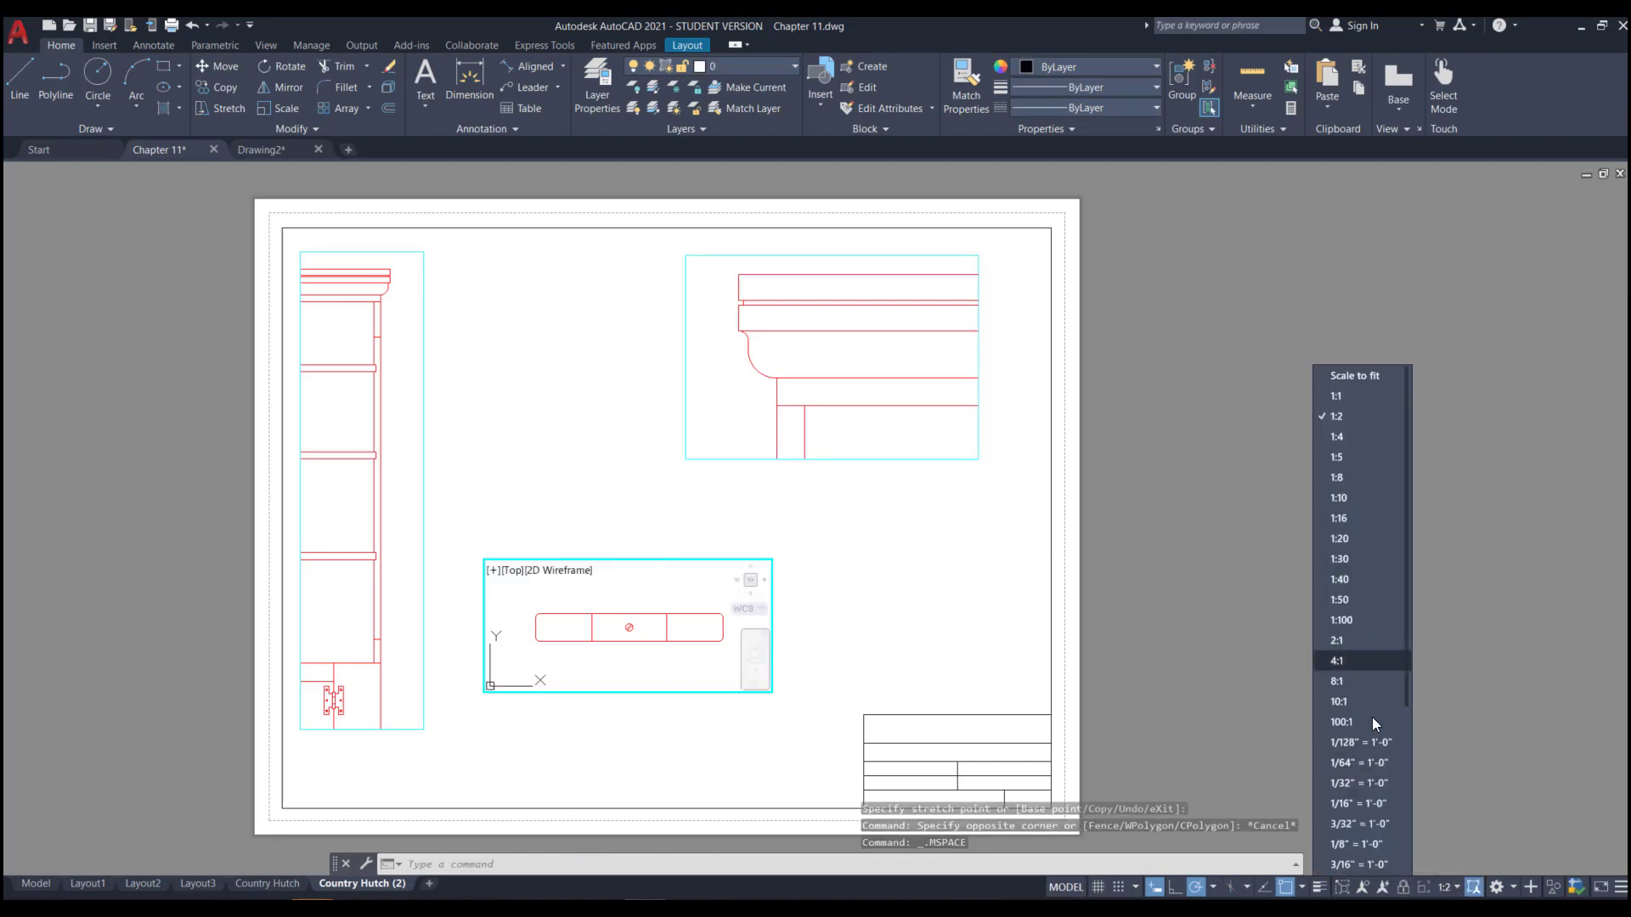
scroll(1368, 792, down, 4)
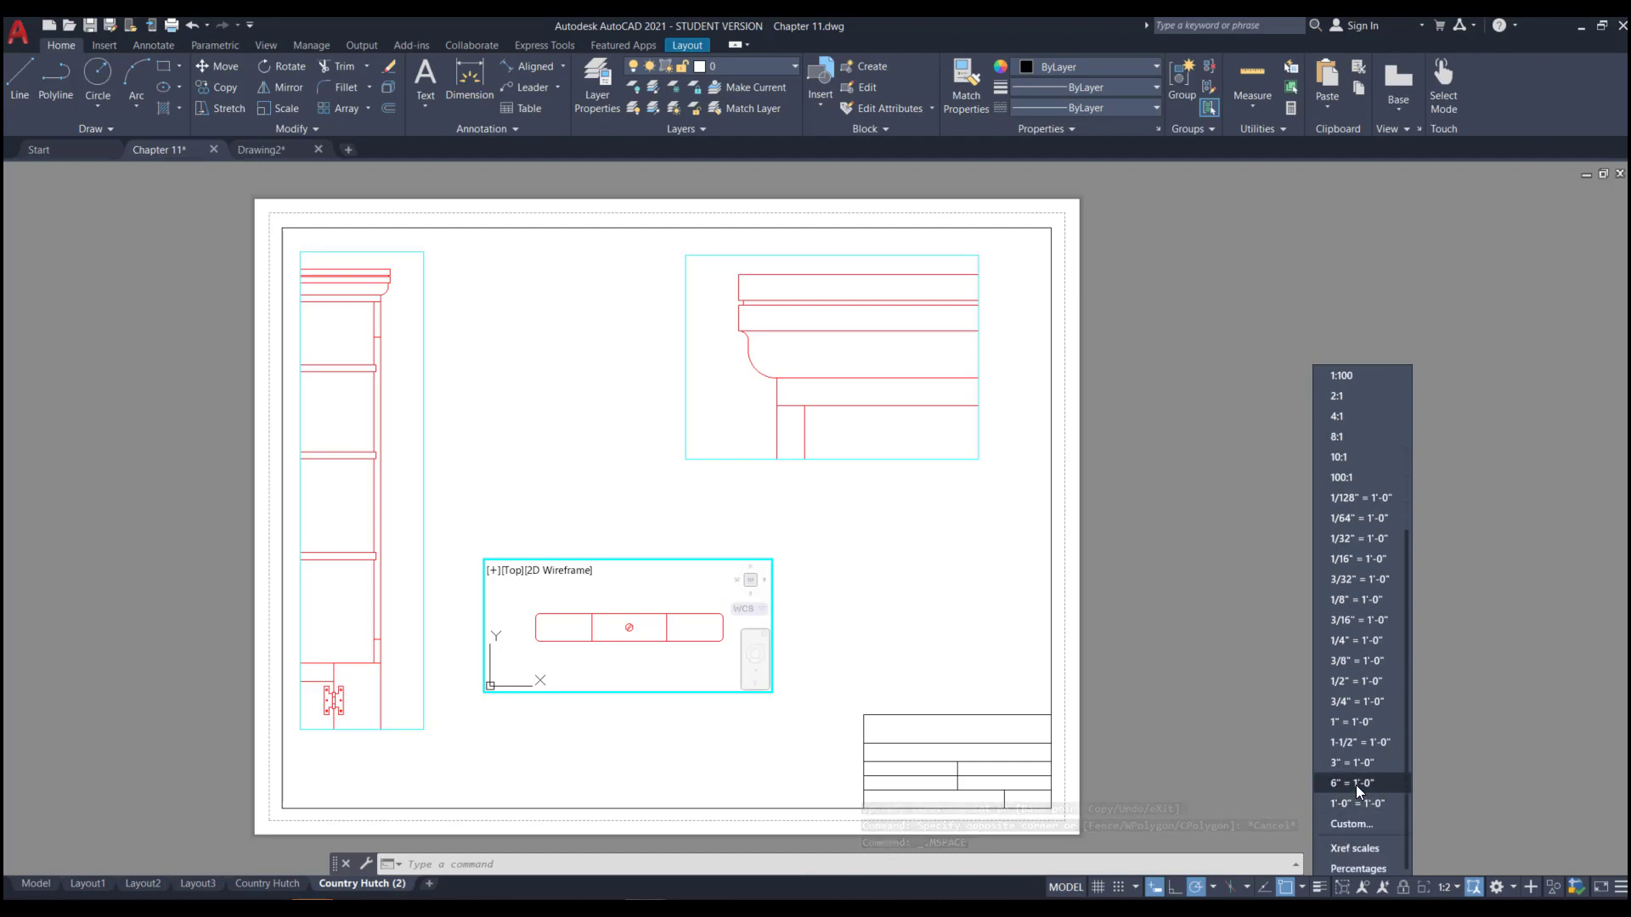
click(1356, 784)
click(1407, 887)
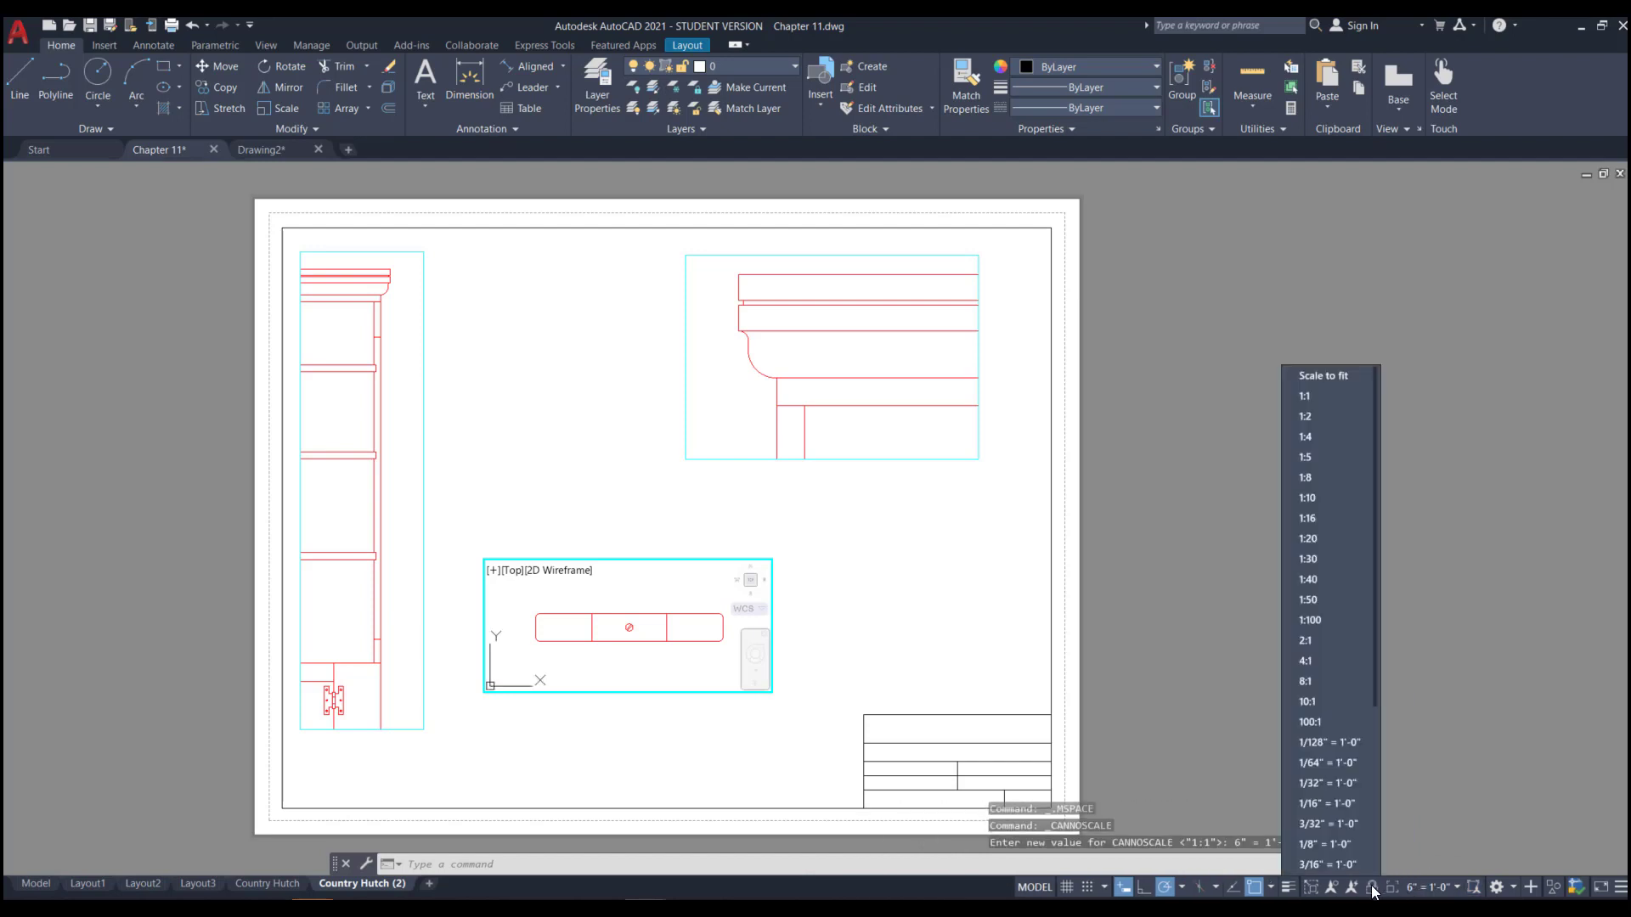
click(1371, 886)
click(1373, 887)
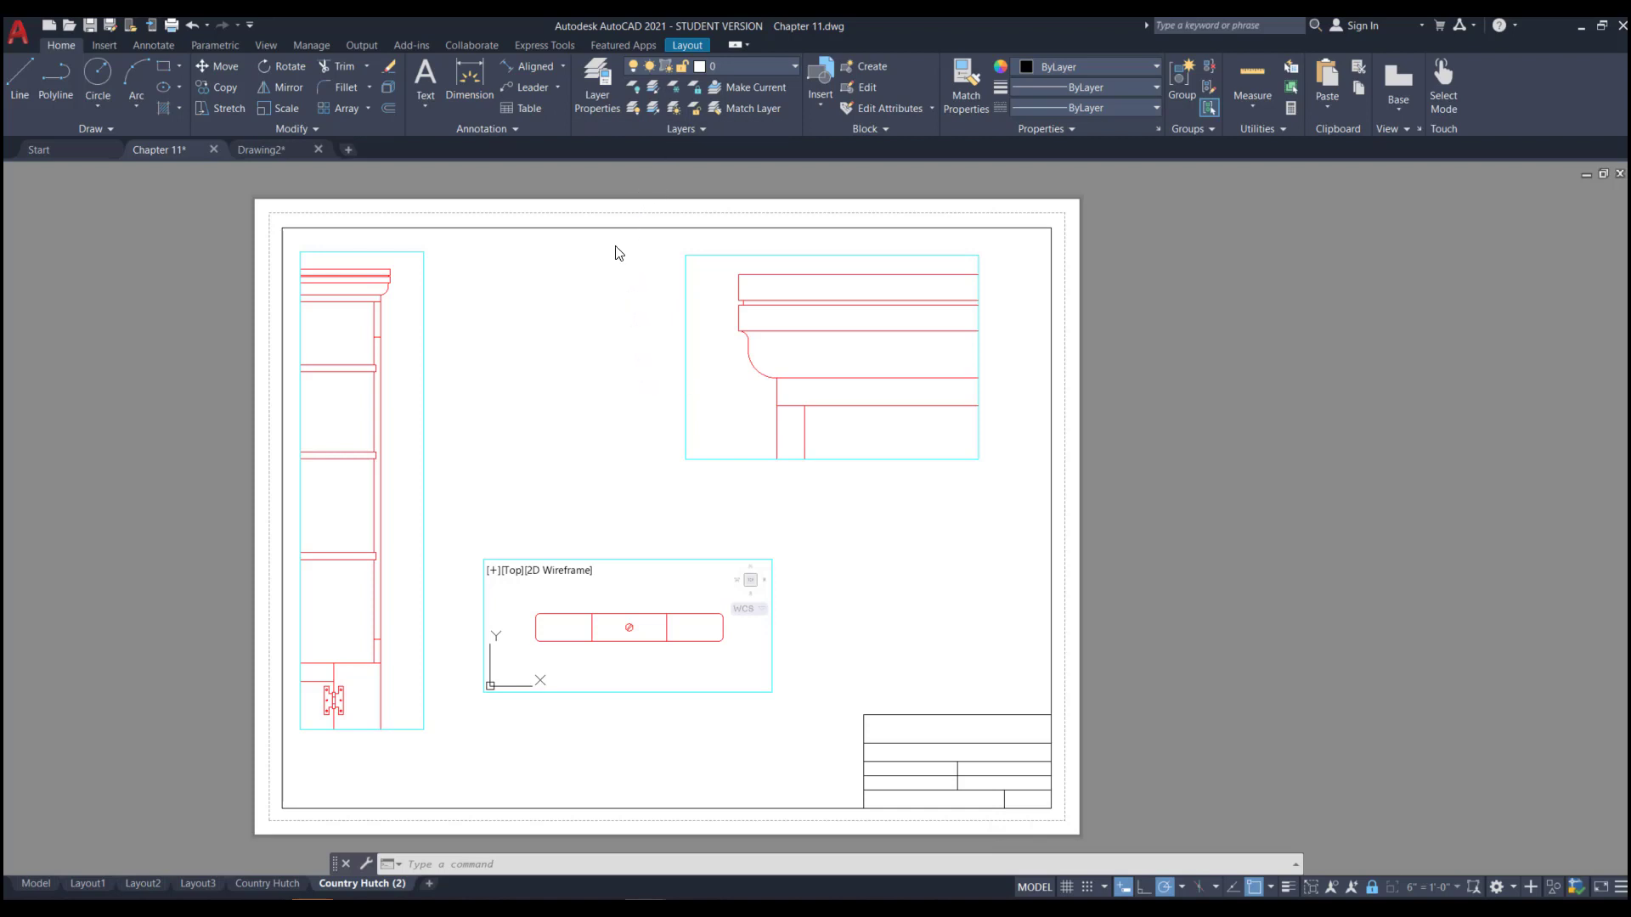
- Freeze the Viewport layer within the active latch detail viewport
click(740, 68)
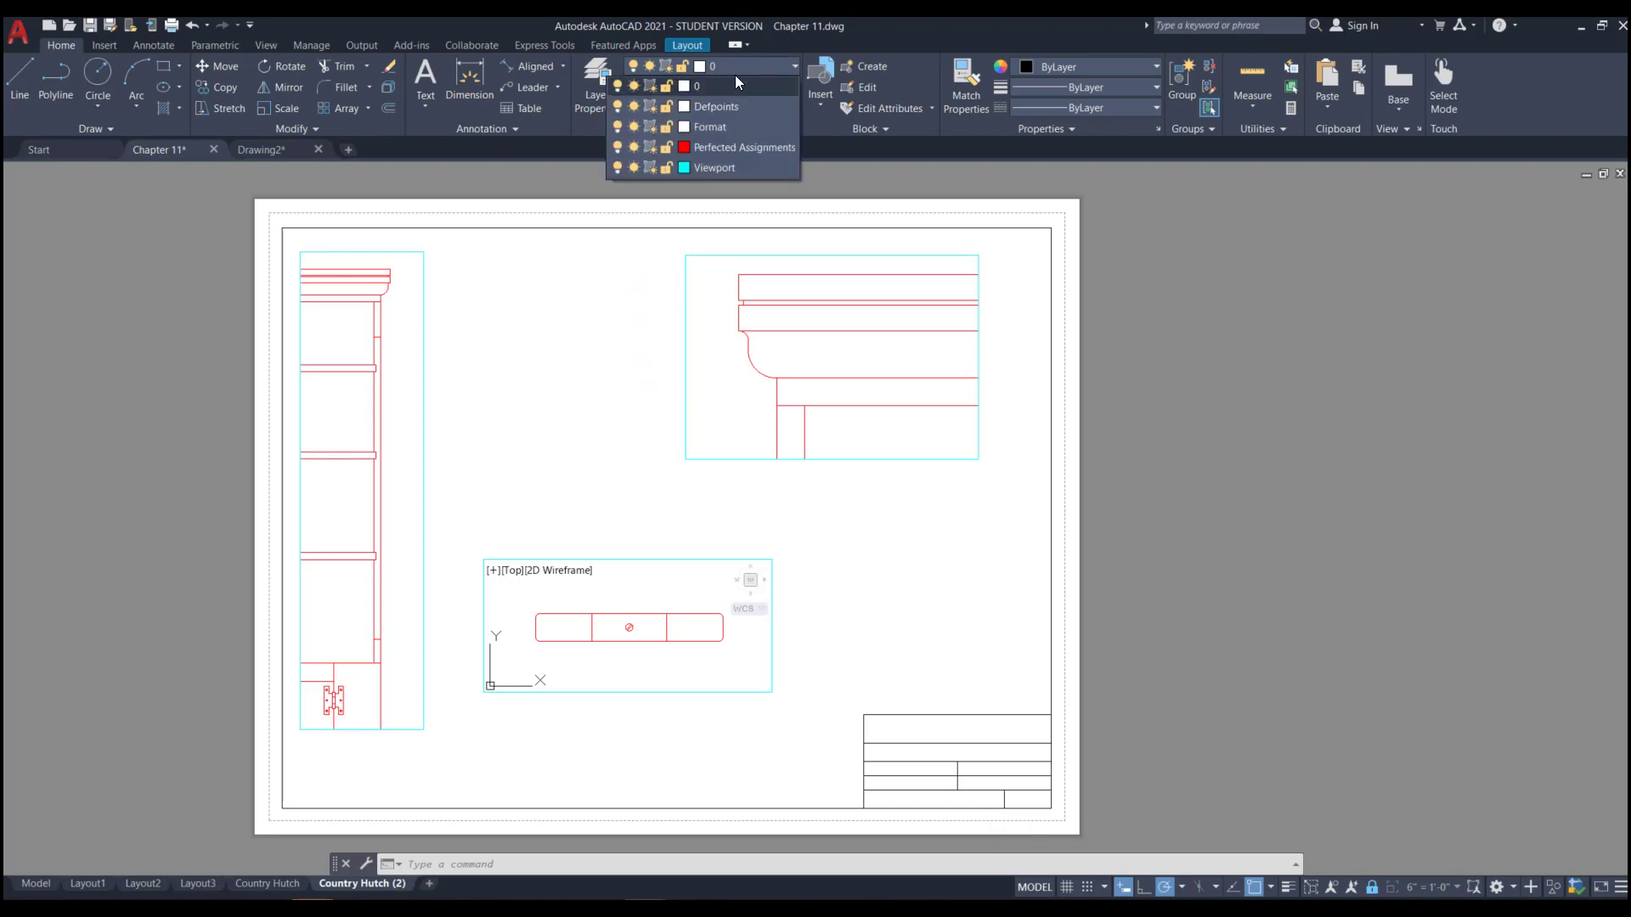
click(649, 167)
click(591, 338)
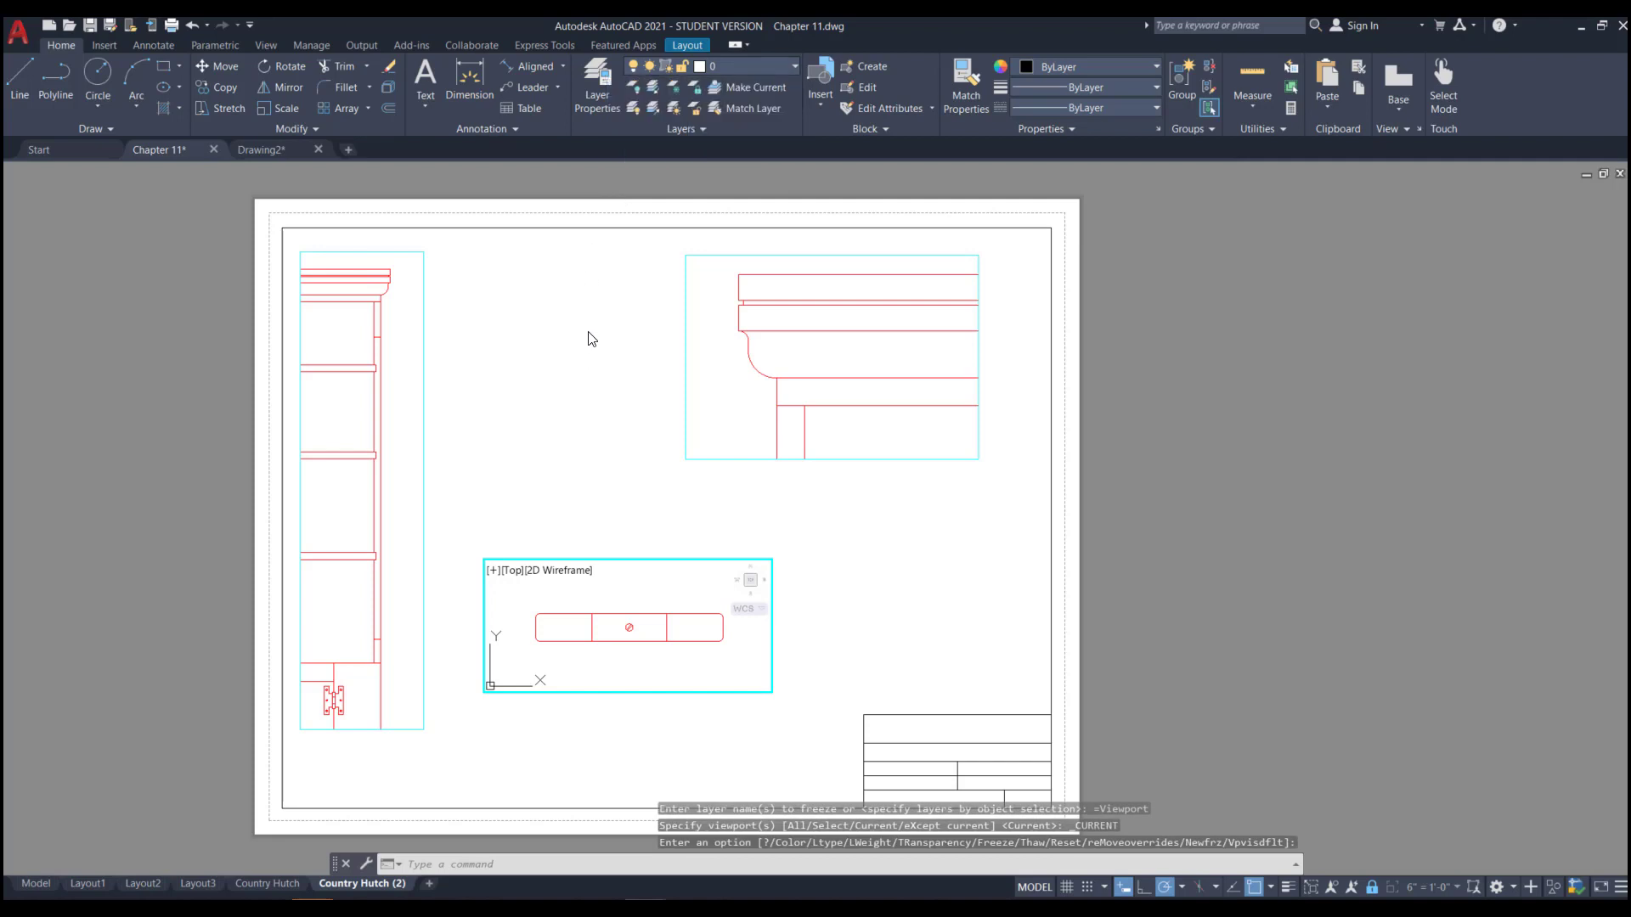
- Return to paper space and freeze the Viewport layer there to hide the sheet's viewport borders
double_click(566, 342)
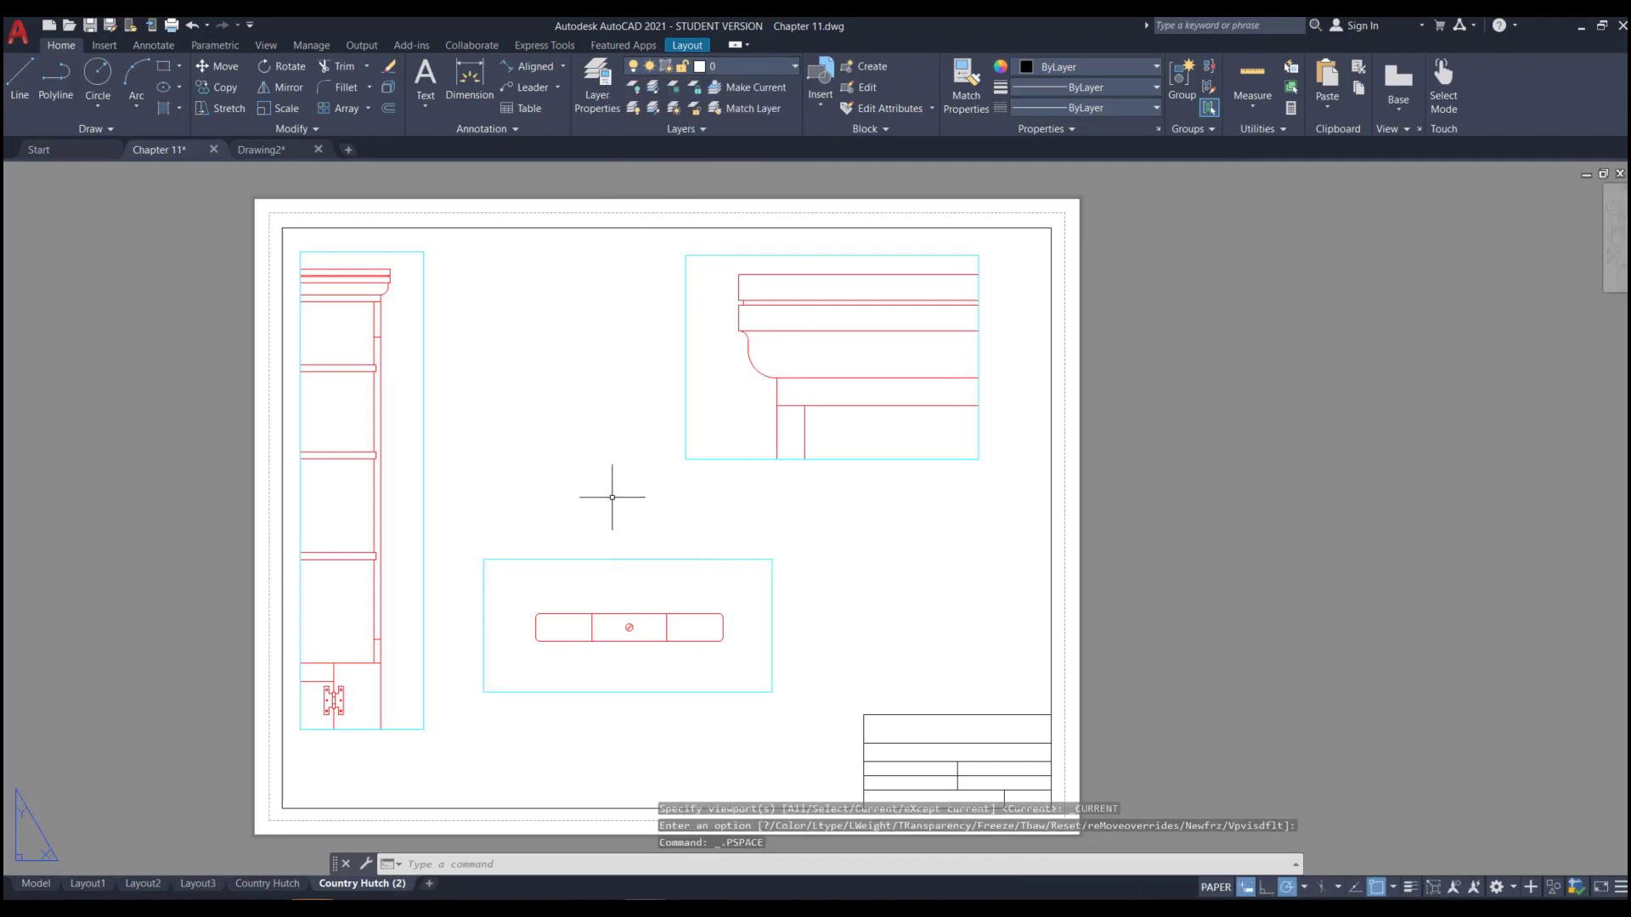
click(745, 65)
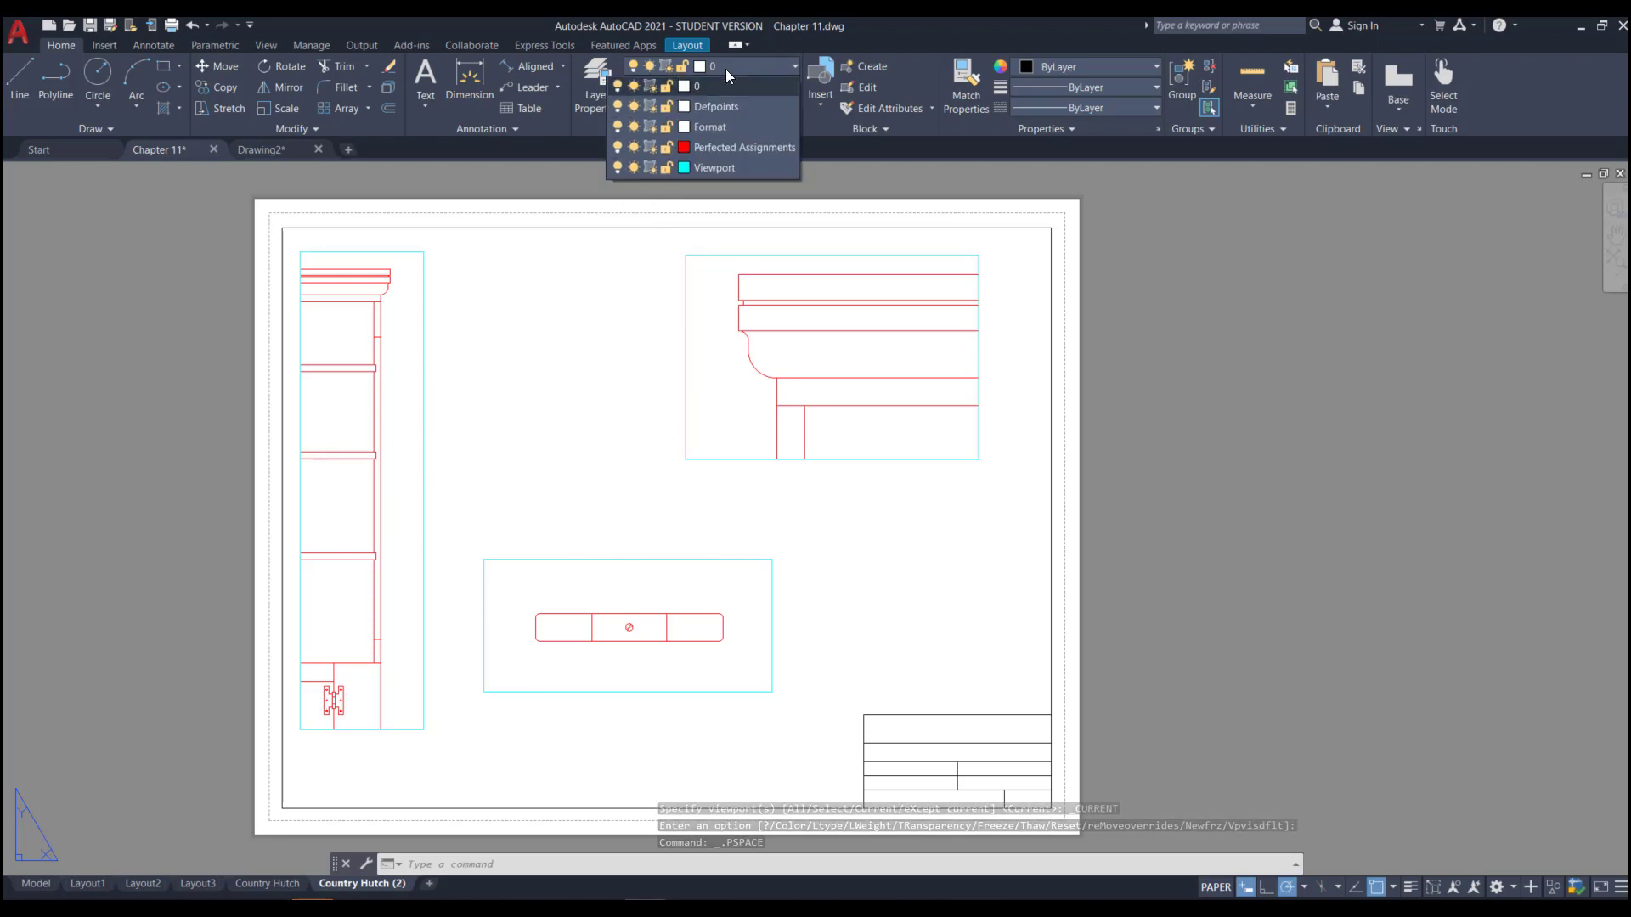
click(650, 167)
click(625, 367)
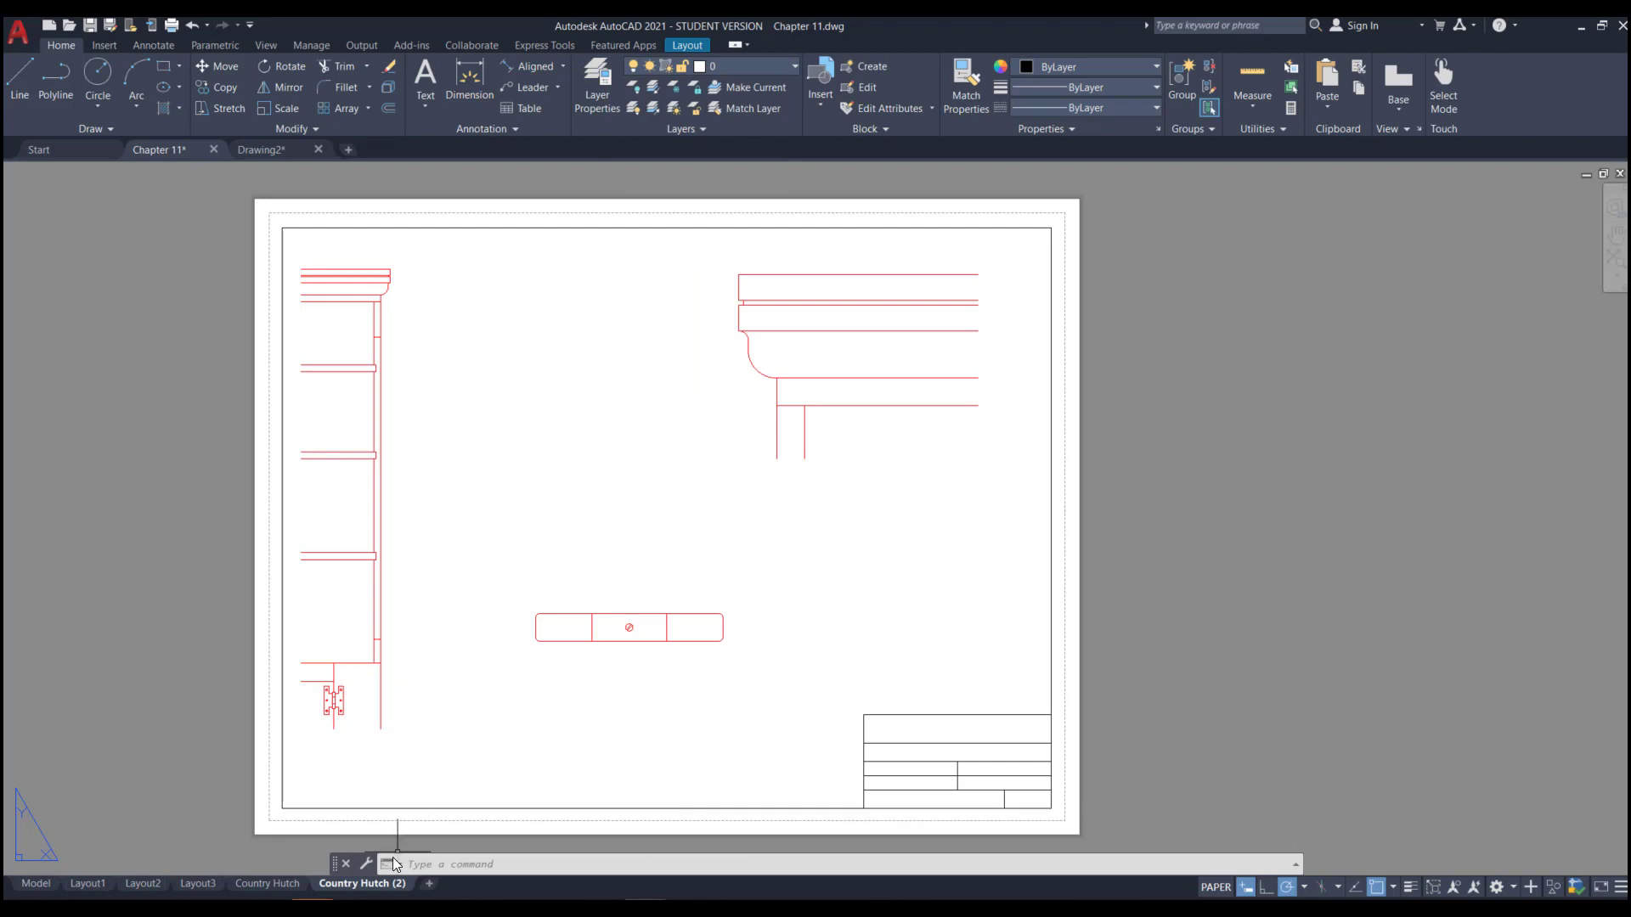
- Create a copy of the Country Hutch (2) layout at the end of the layouts and open the copy
right_click(372, 886)
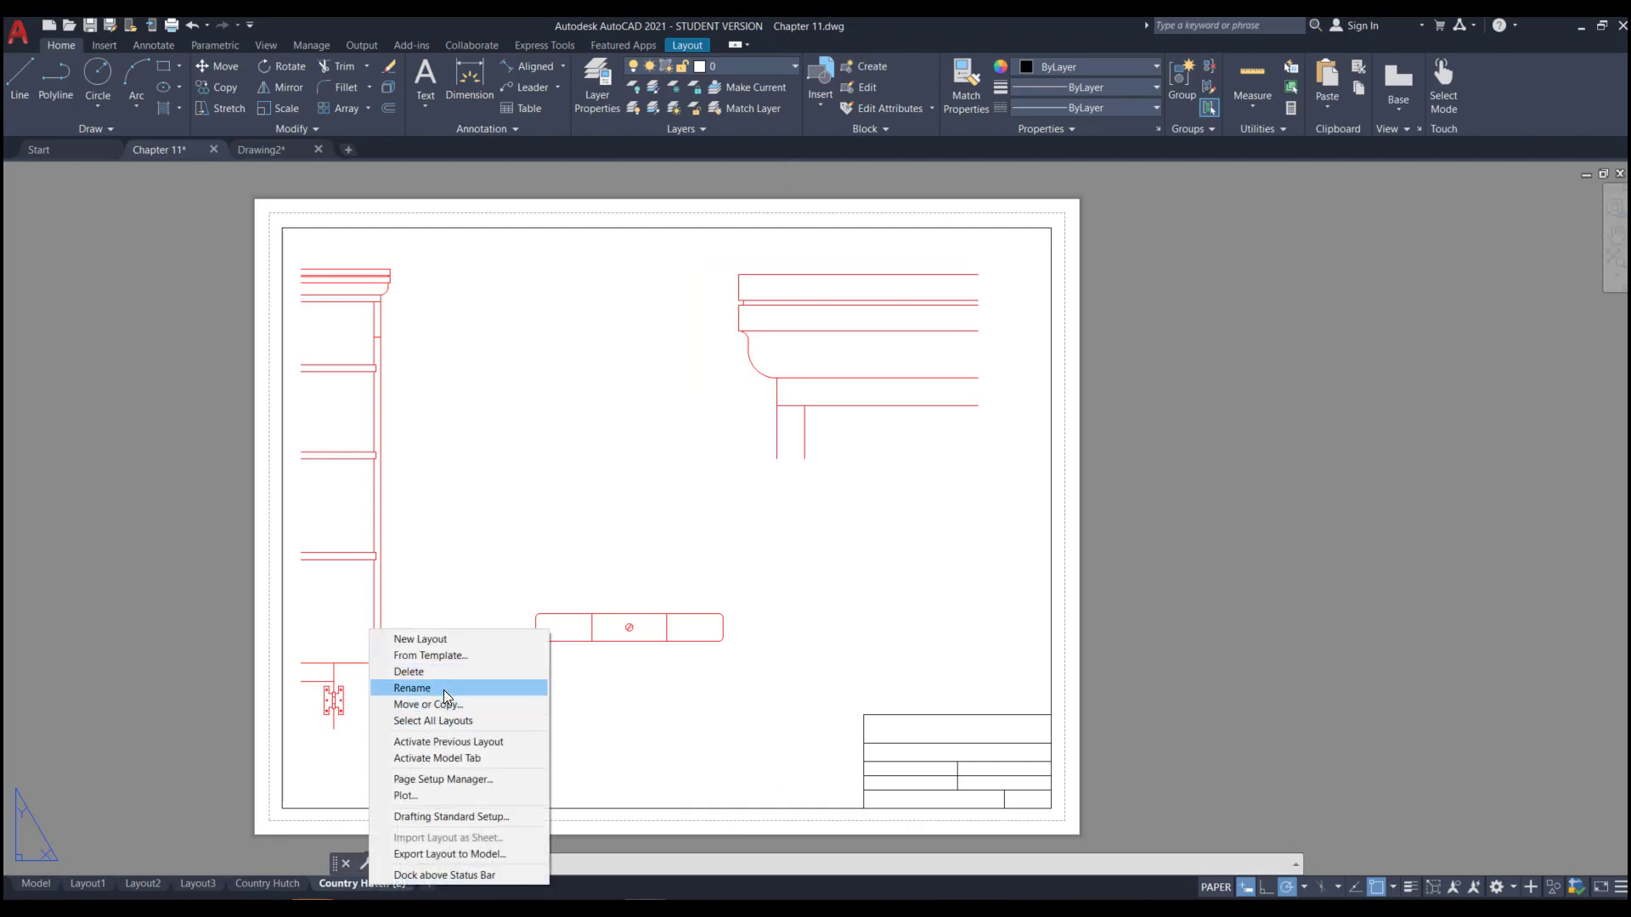
click(429, 704)
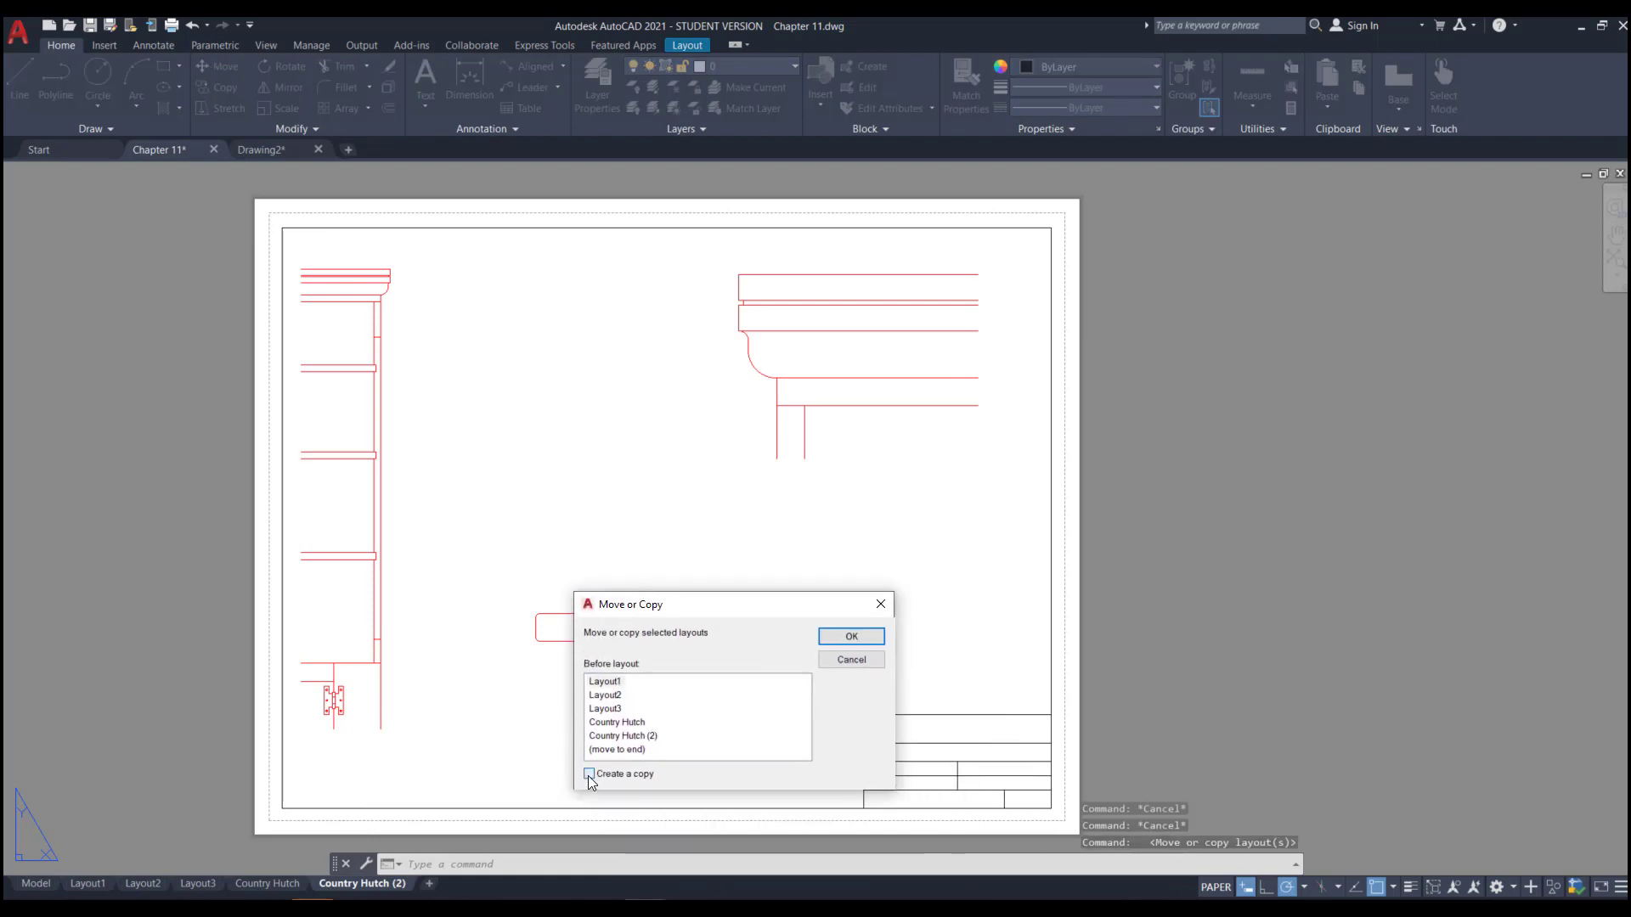
click(605, 749)
click(852, 636)
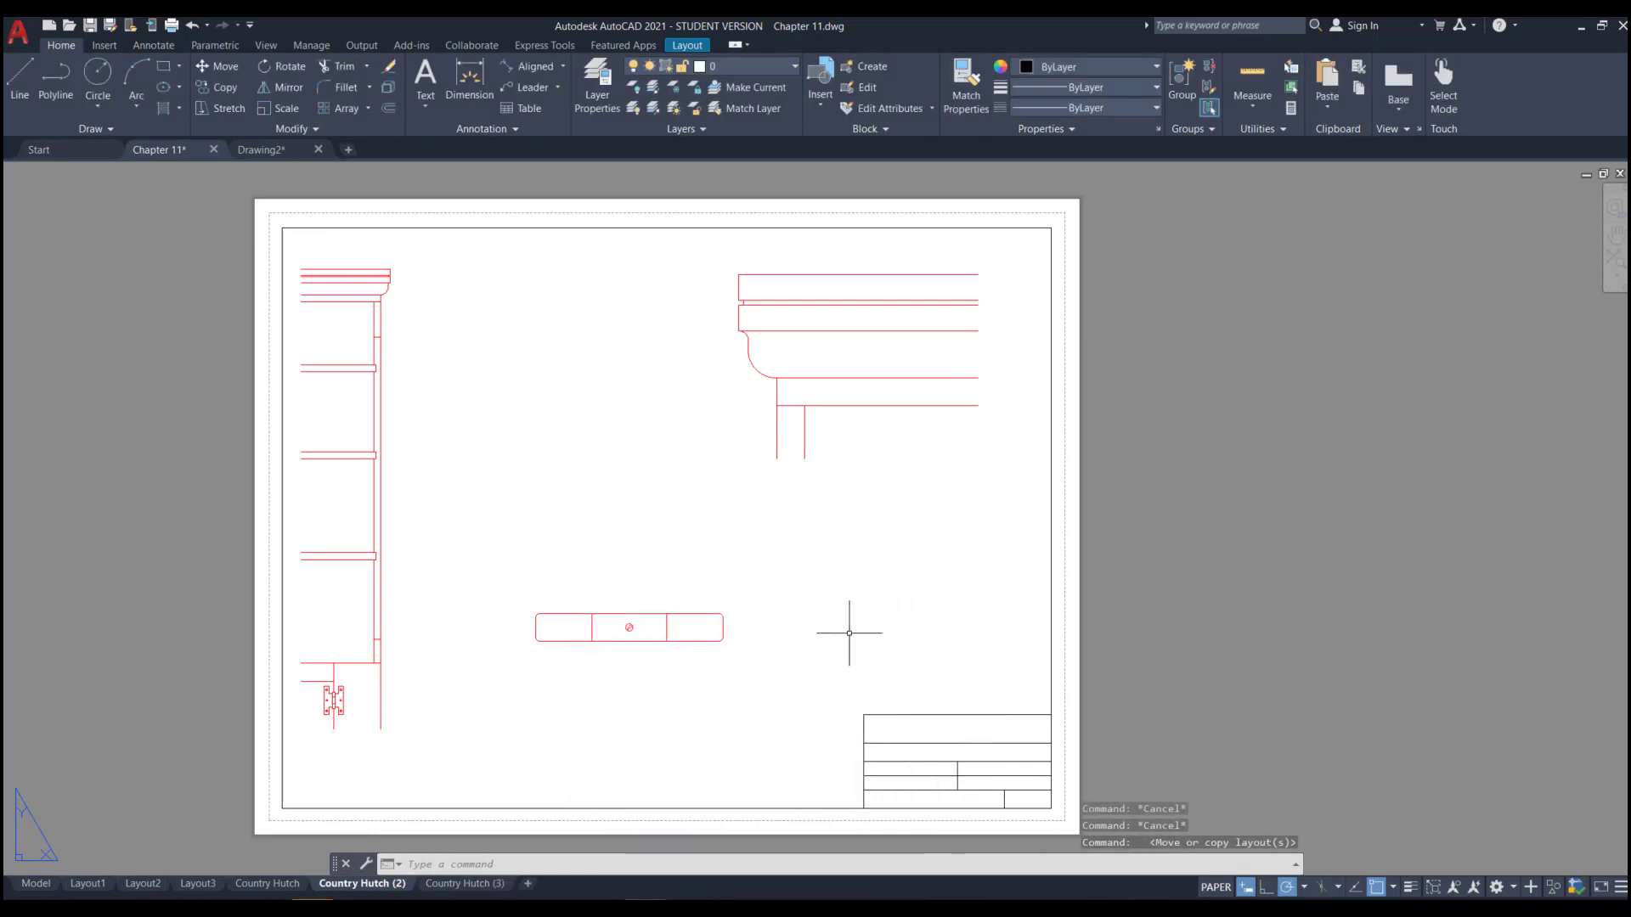
click(465, 884)
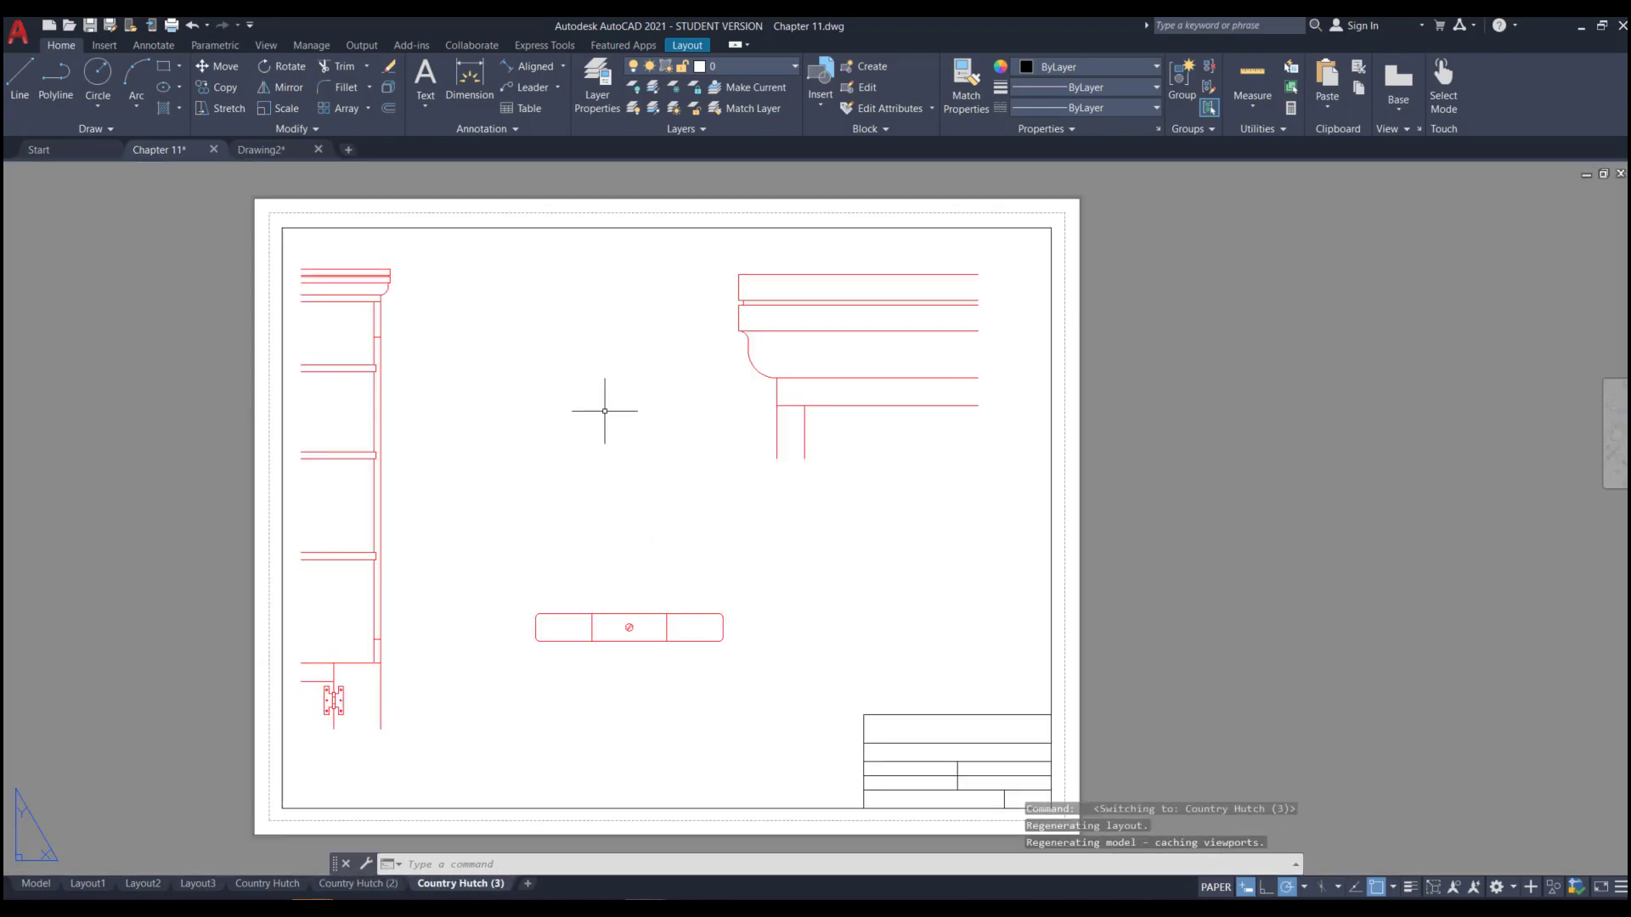
- Thaw the Viewport layer in paper space on the Country Hutch (3) layout to show its viewport borders
click(355, 471)
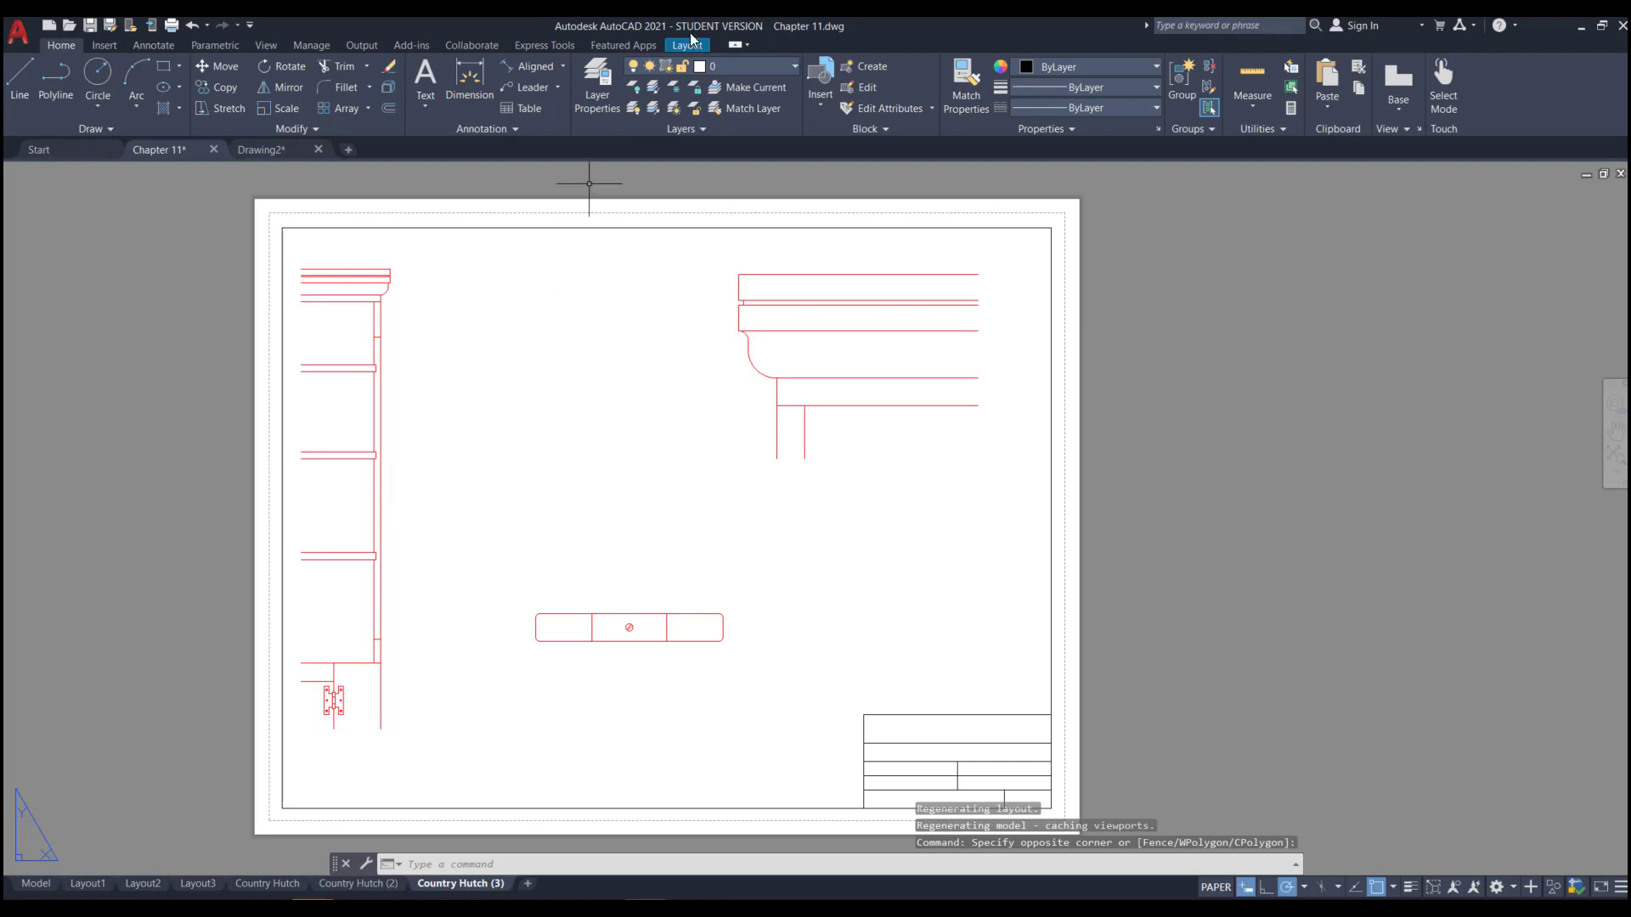
click(741, 65)
click(650, 168)
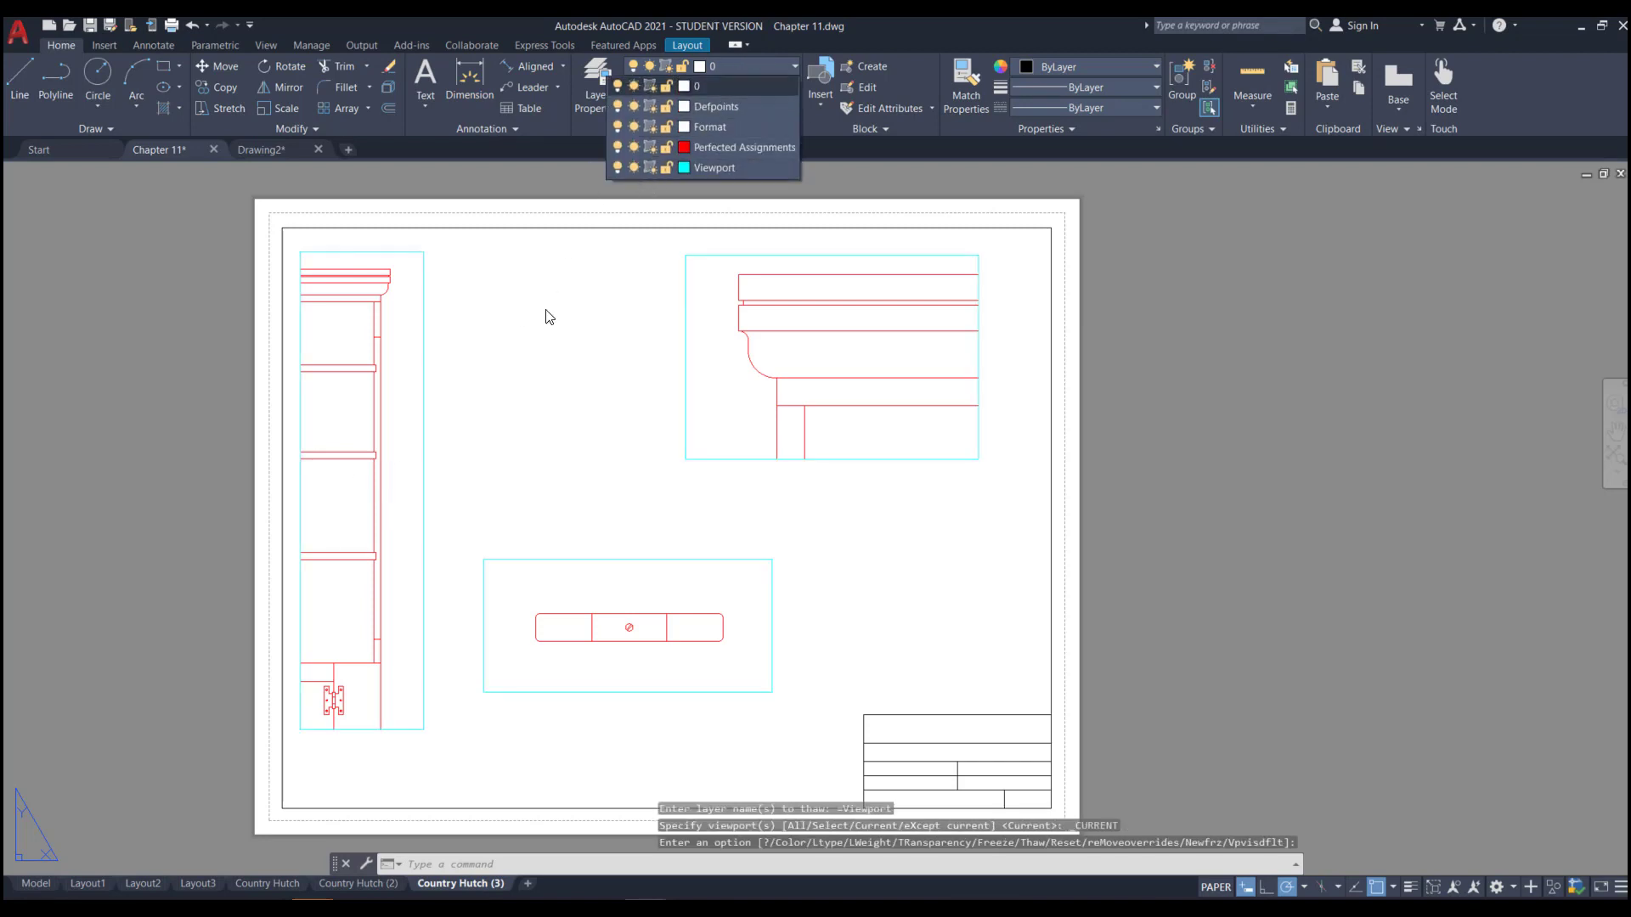
- Reshape the tall front-view viewport by stretching its right edge outward past the latch viewport and pulling its left edge inward
click(427, 379)
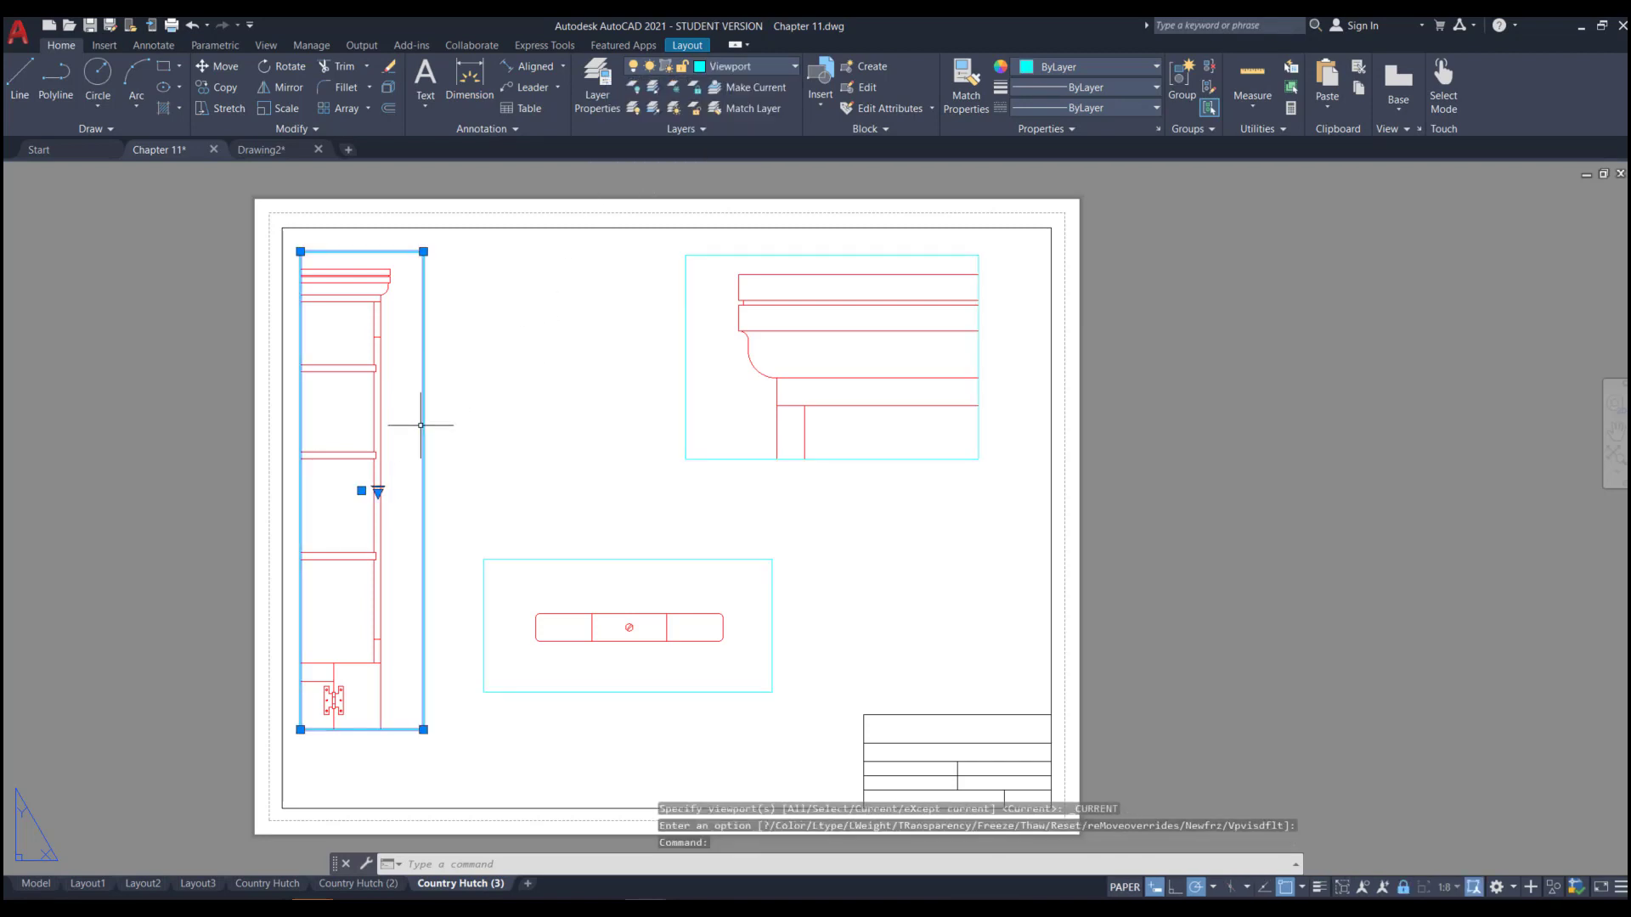
click(423, 252)
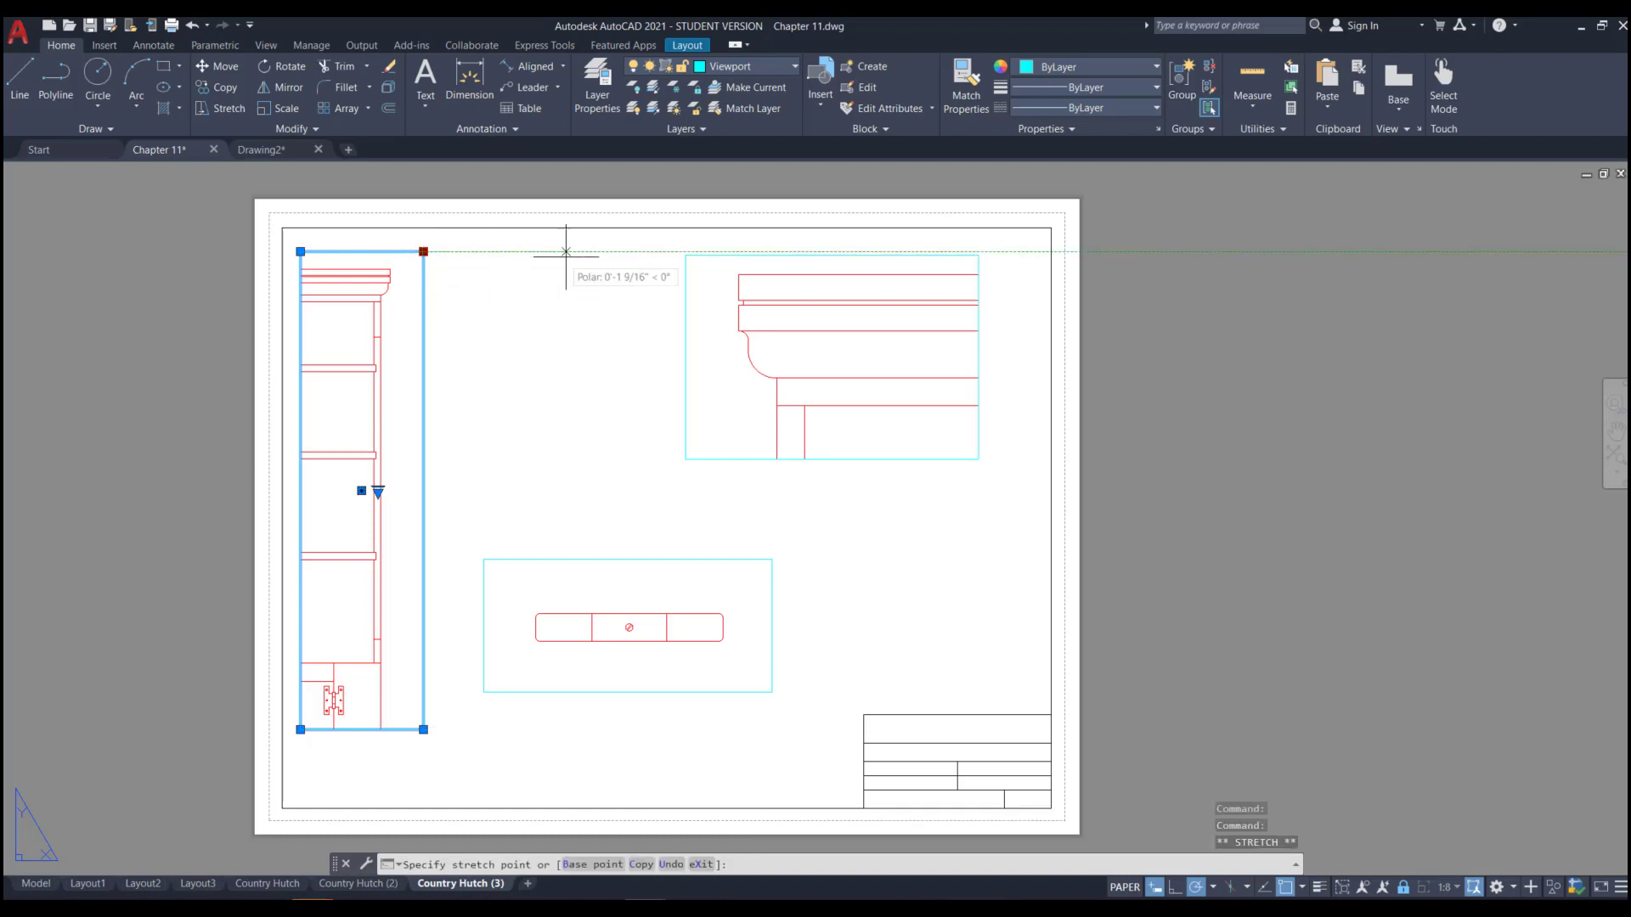
click(560, 261)
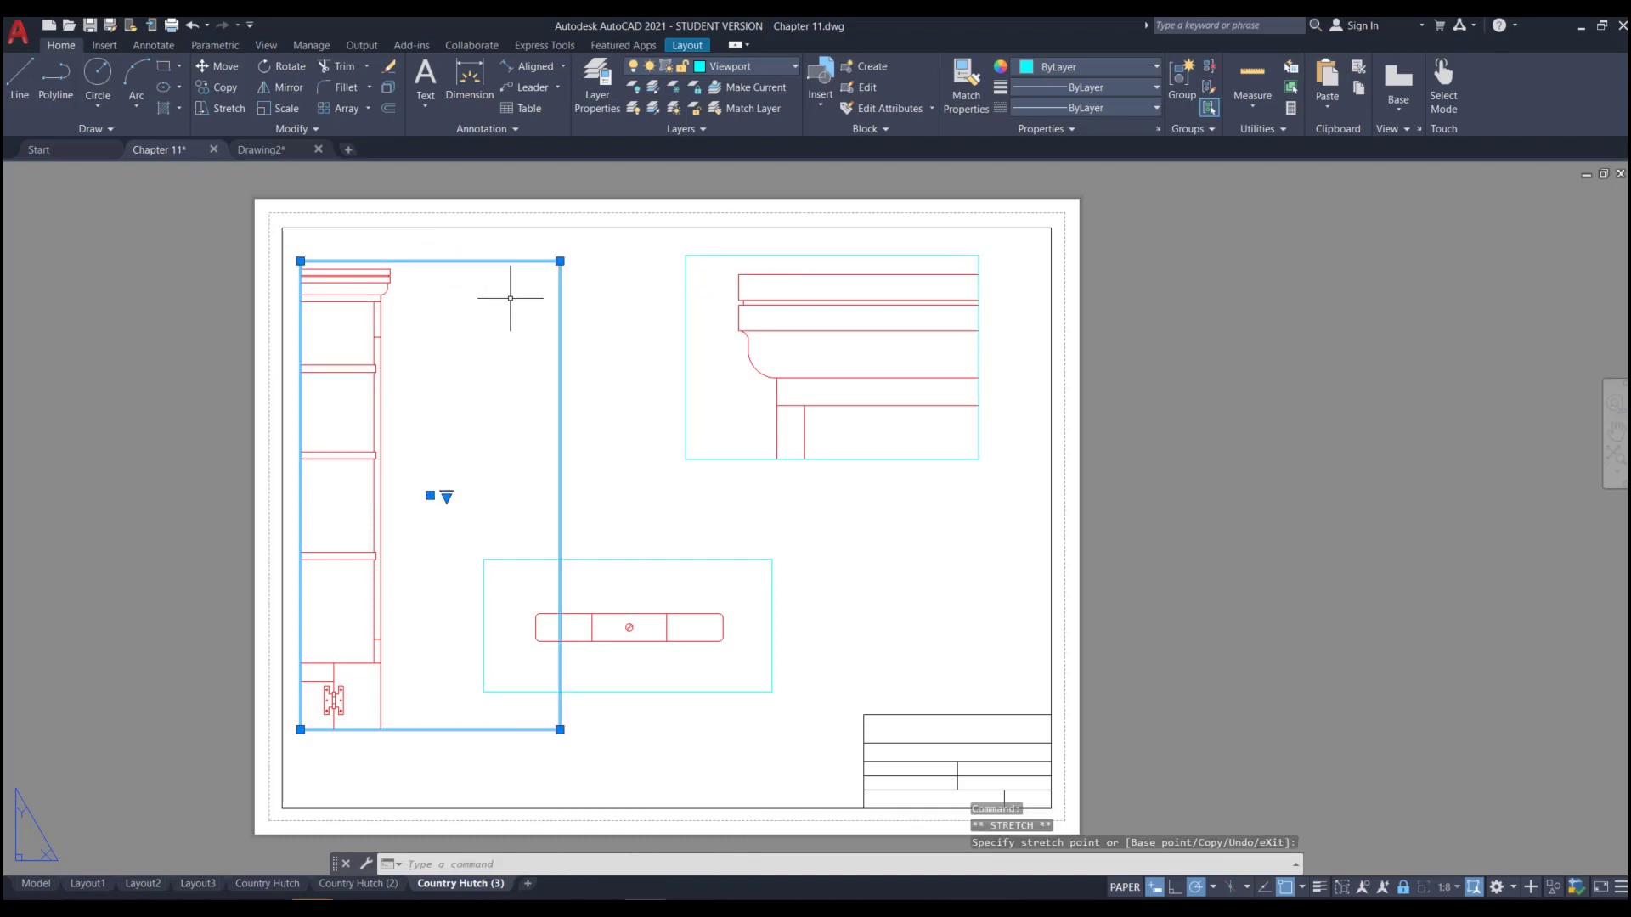
click(300, 261)
click(354, 261)
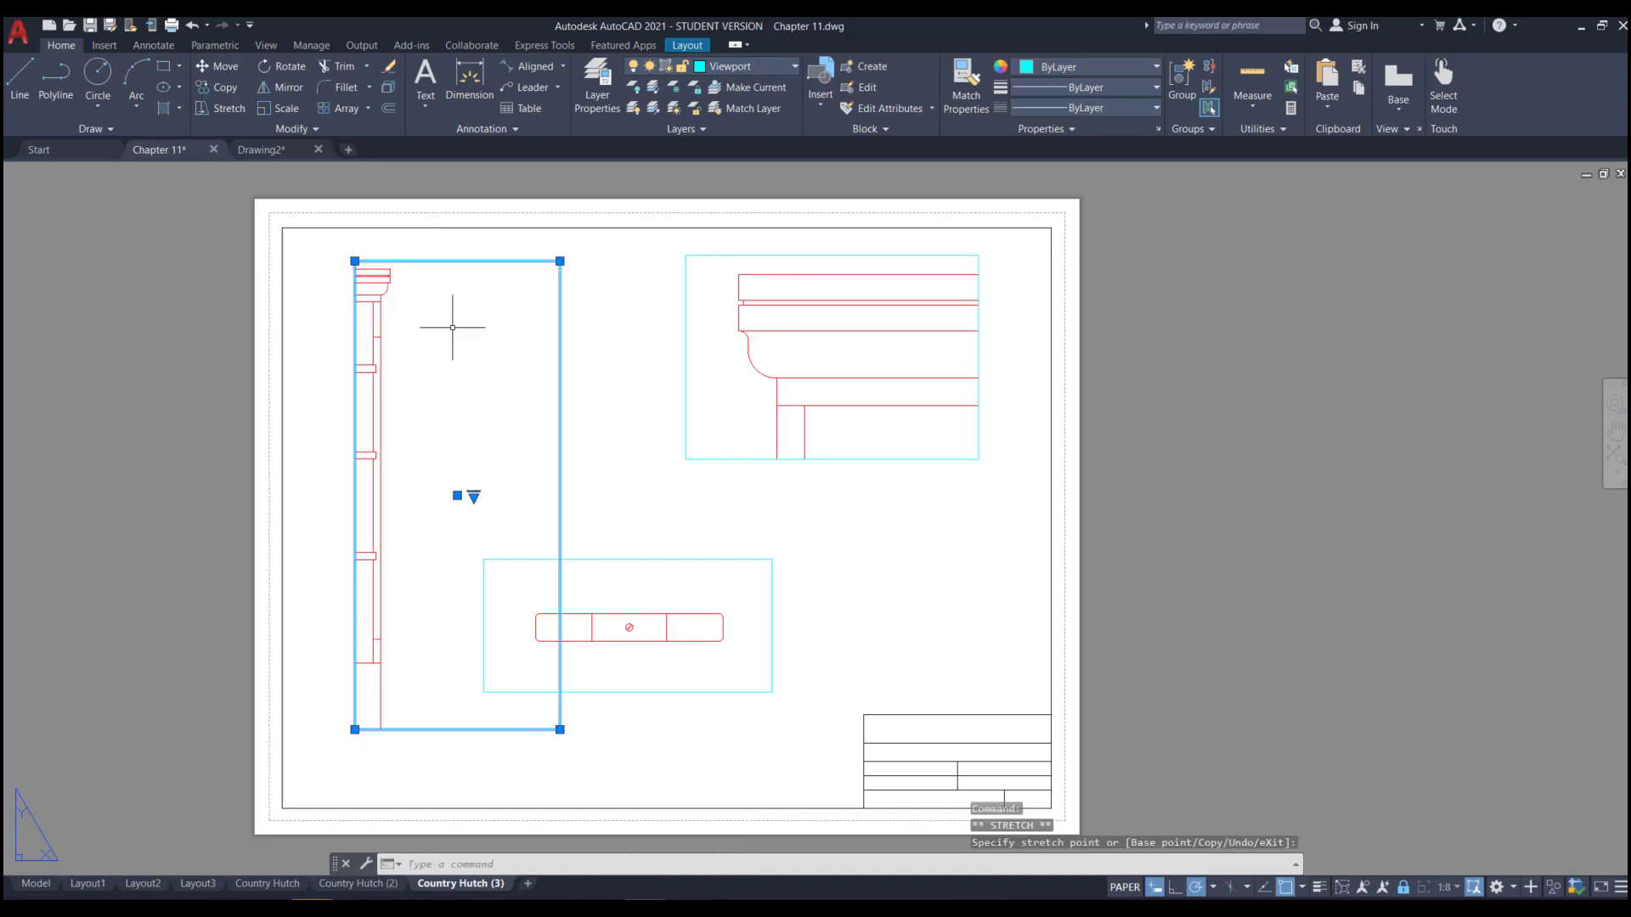
- Activate and unlock the tall viewport, and pan its model view to frame the upper part of the hutch's side view
double_click(451, 328)
scroll(467, 401, down, 4)
scroll(467, 401, up, 4)
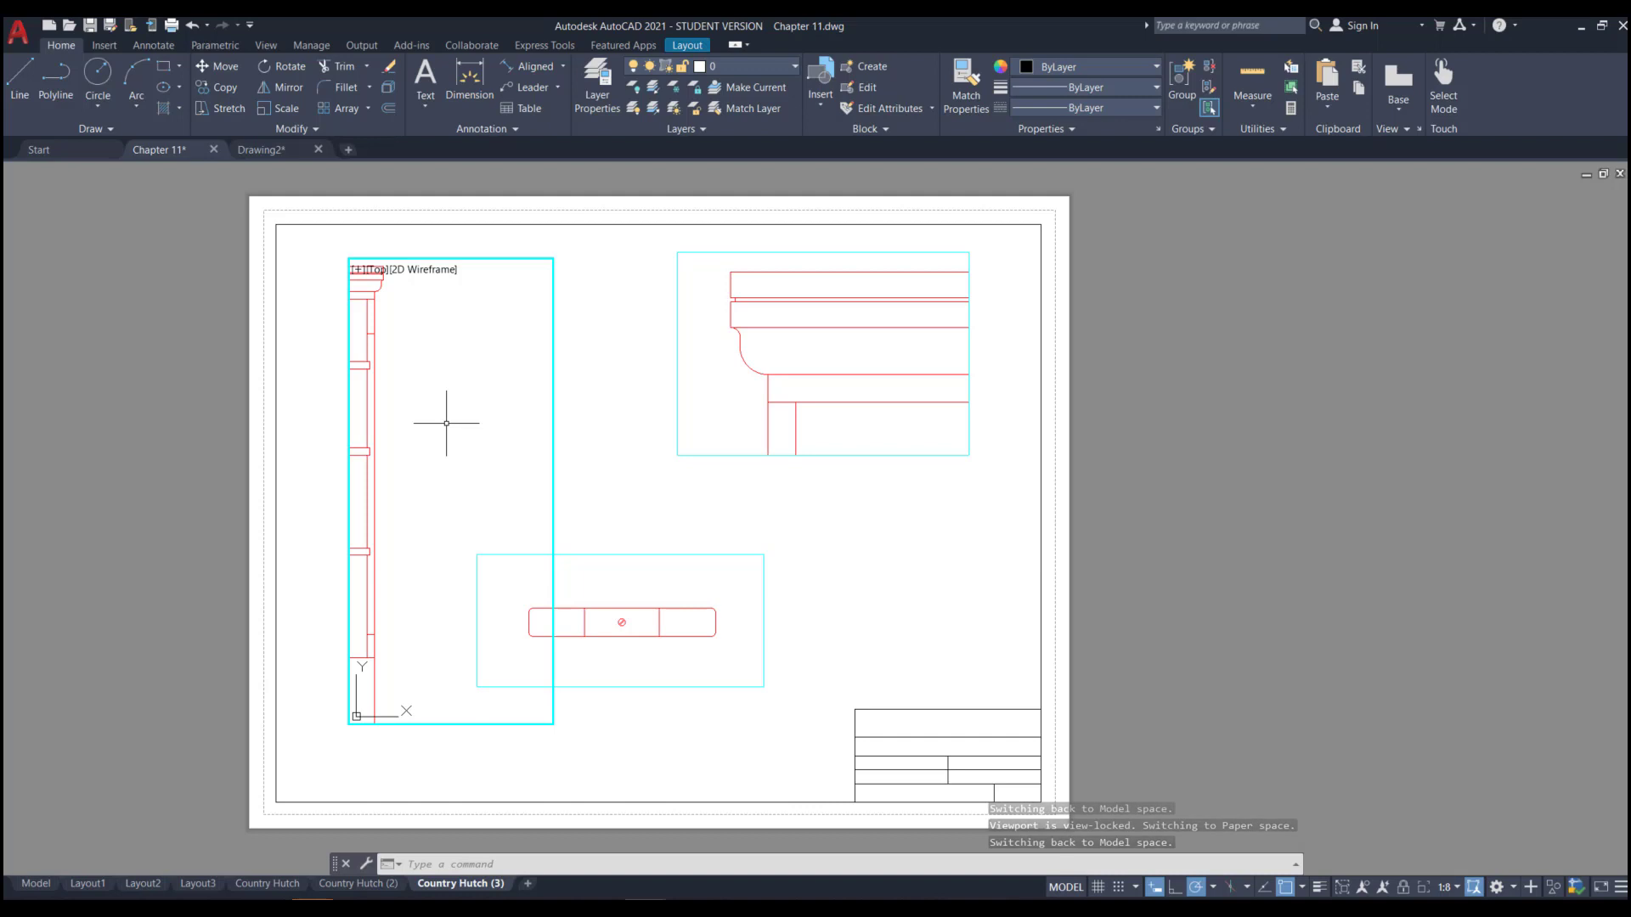
click(466, 404)
click(451, 415)
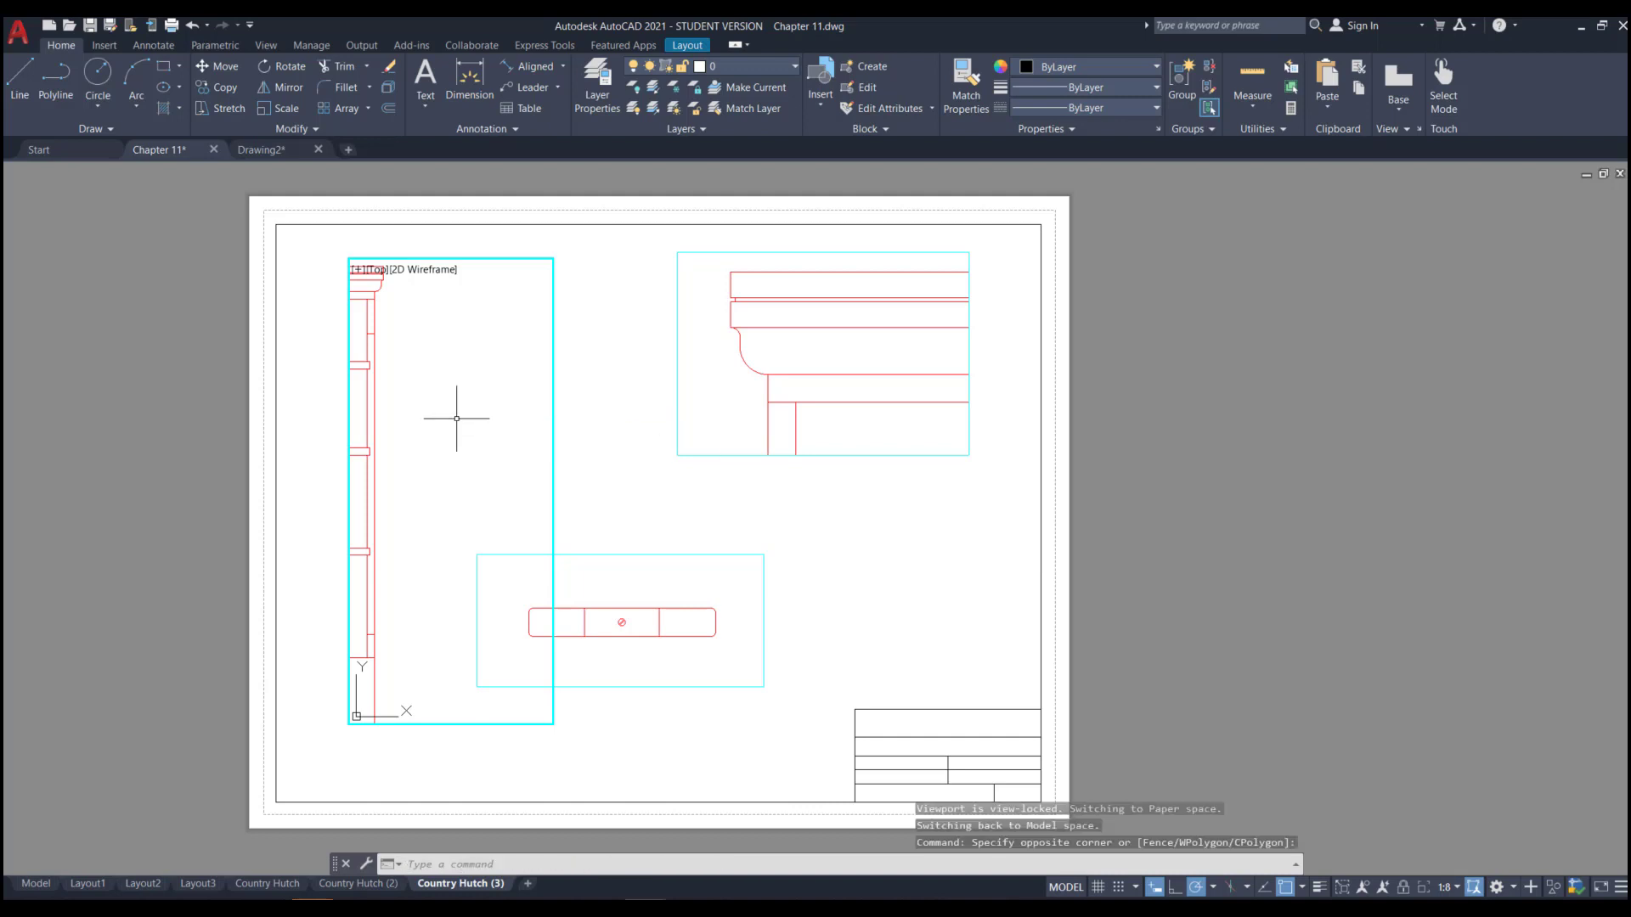
scroll(460, 402, down, 4)
scroll(460, 402, down, 2)
scroll(539, 402, up, 6)
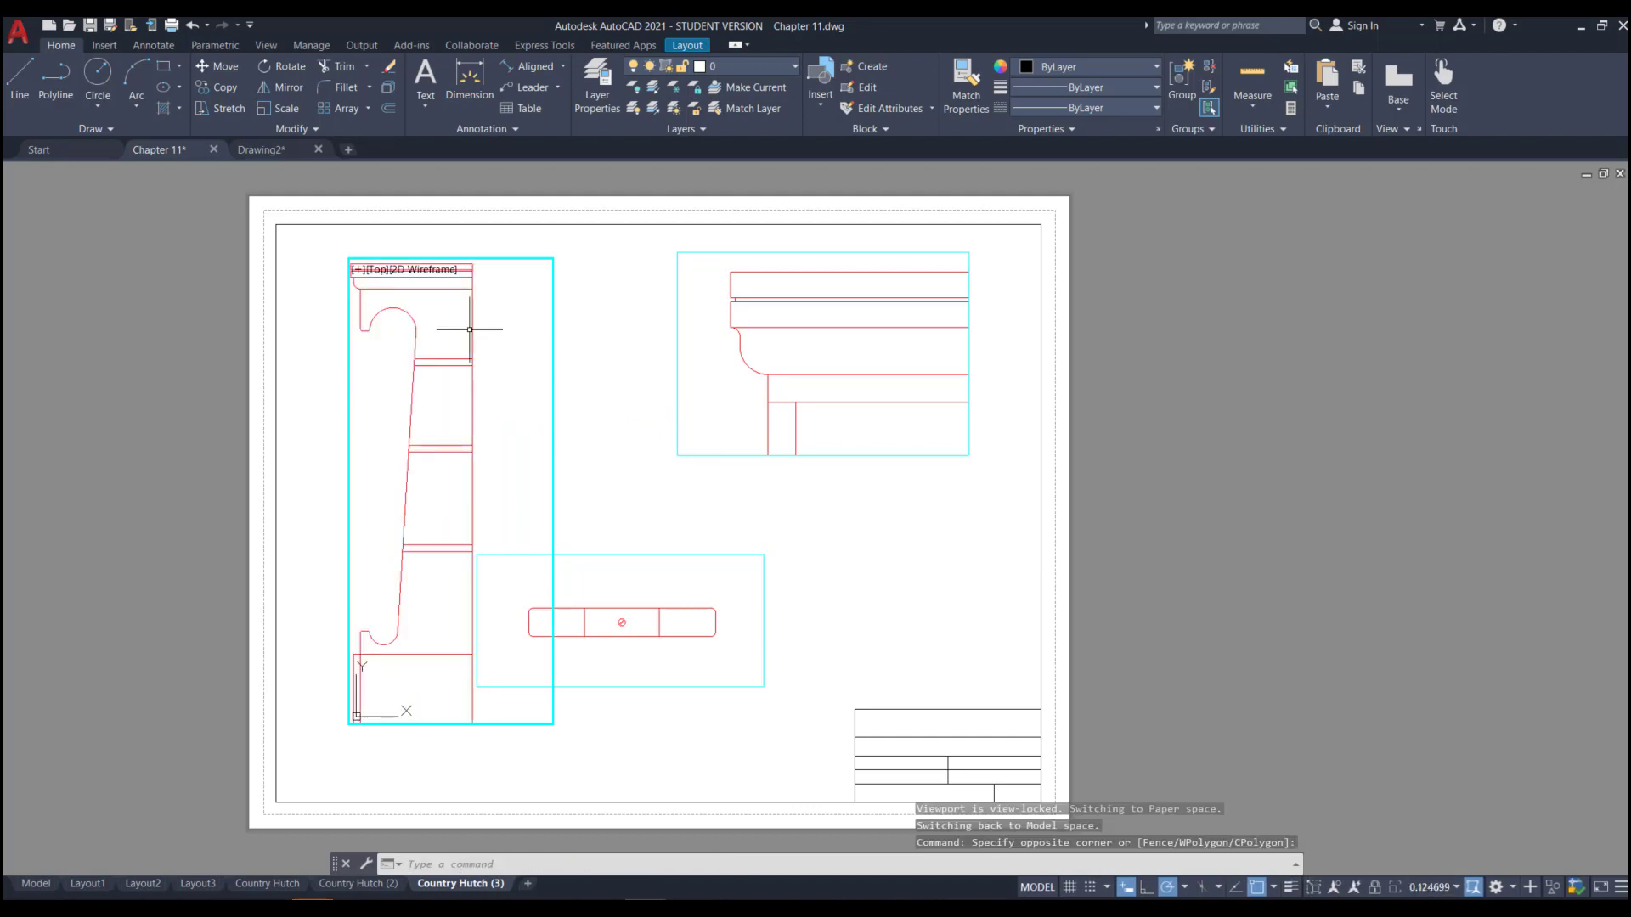
scroll(492, 382, down, 2)
scroll(492, 382, up, 2)
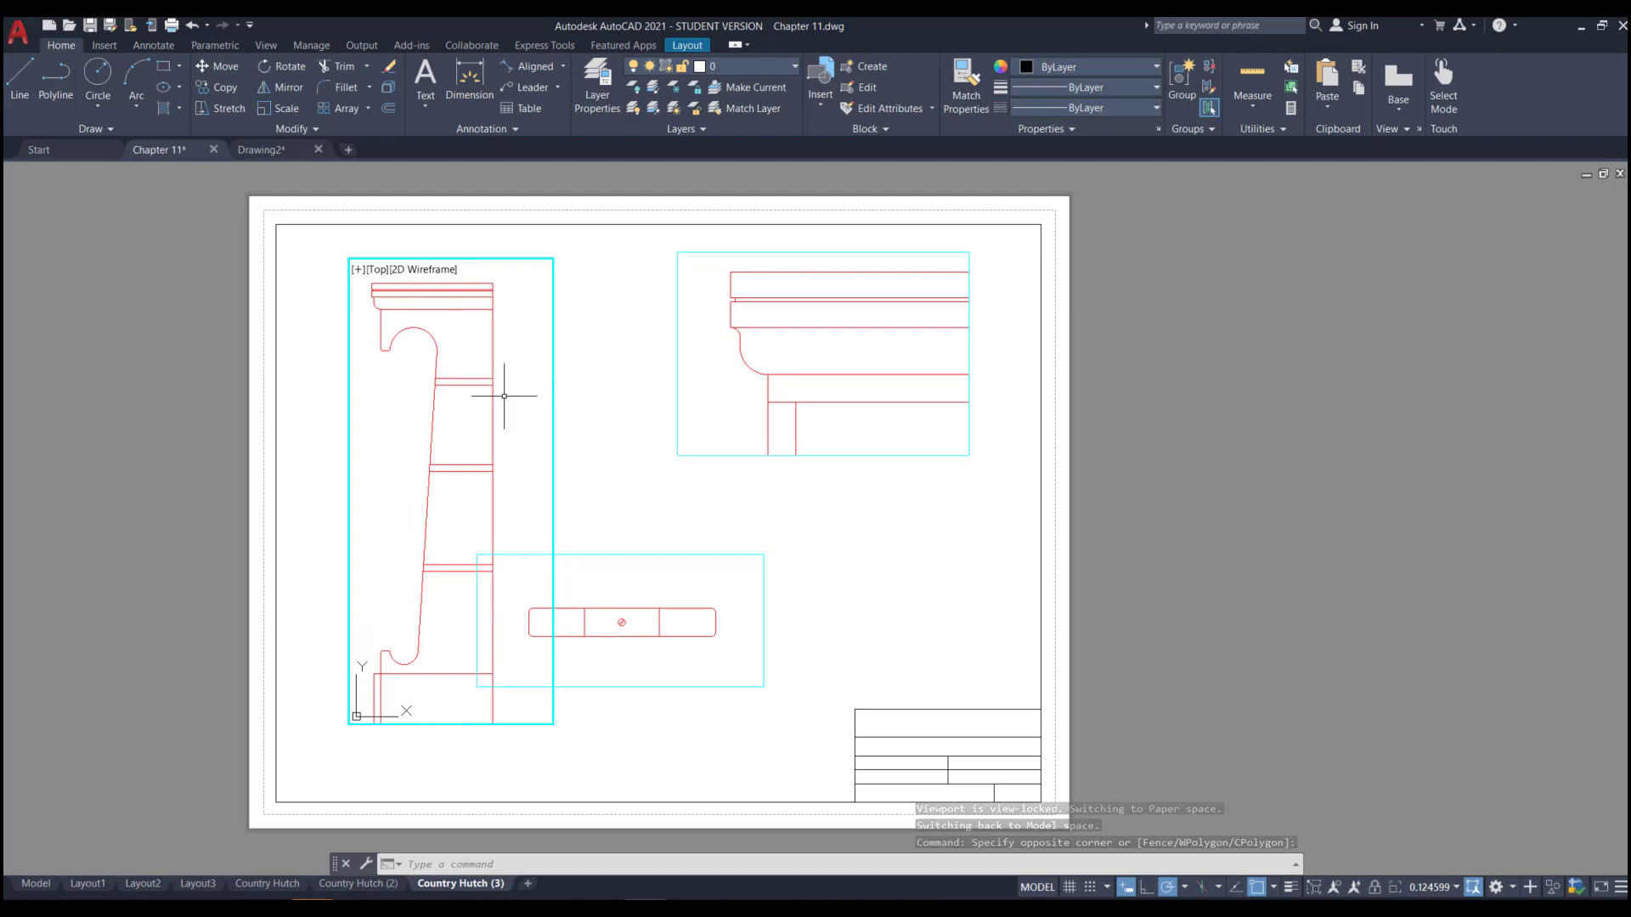
- Return to paper space and delete the latch detail viewport
double_click(618, 396)
click(793, 523)
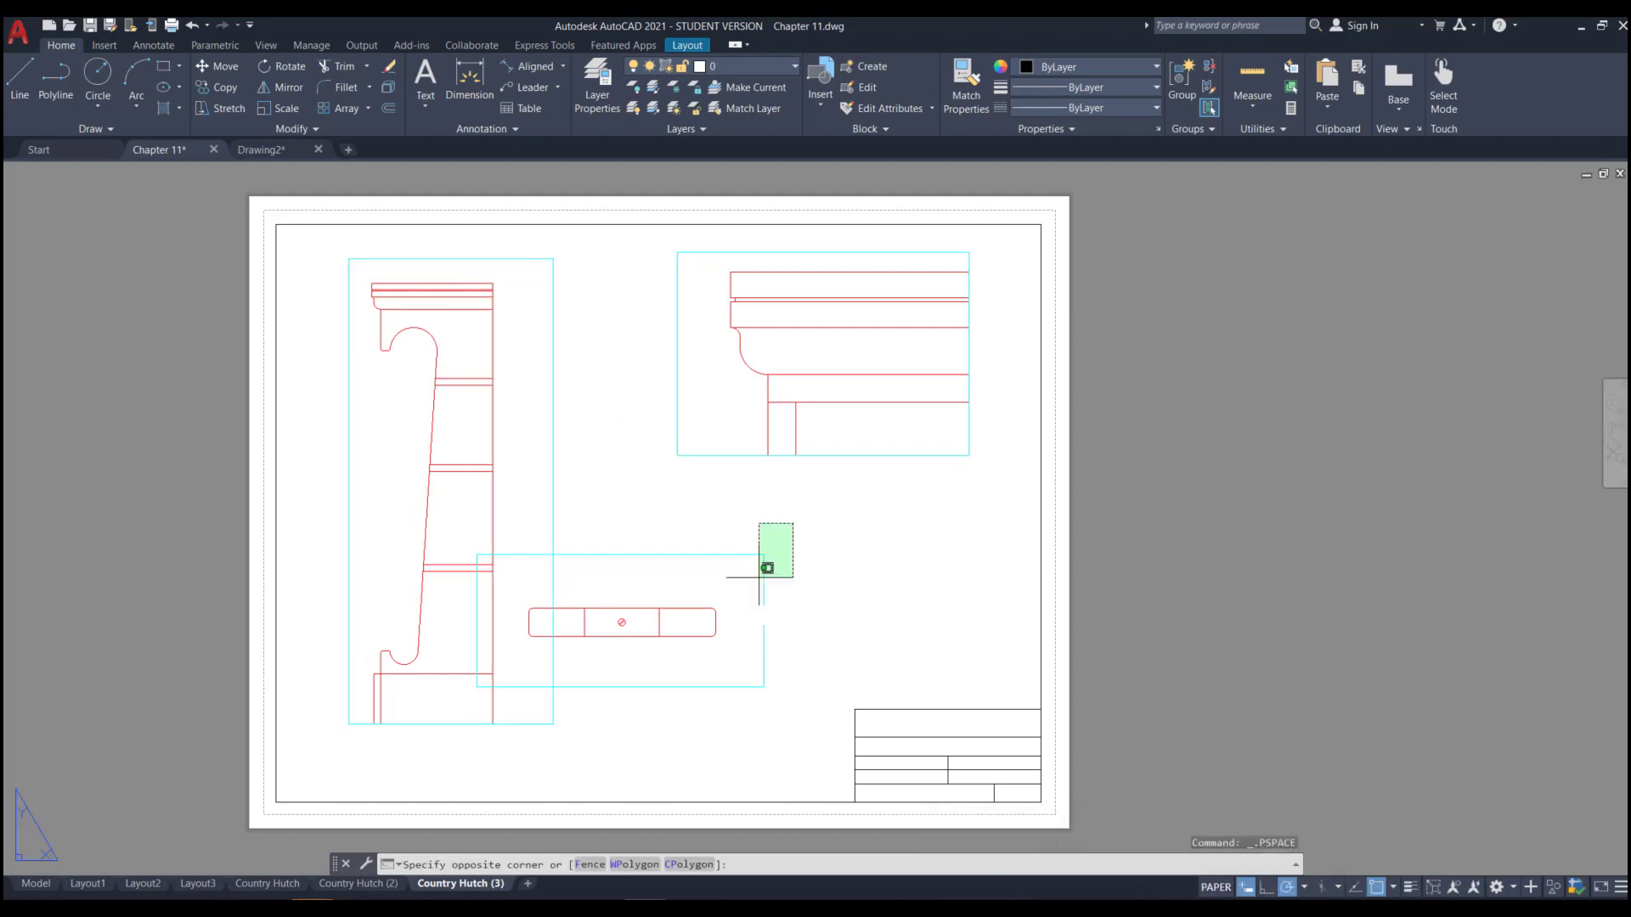
click(749, 693)
key(Delete)
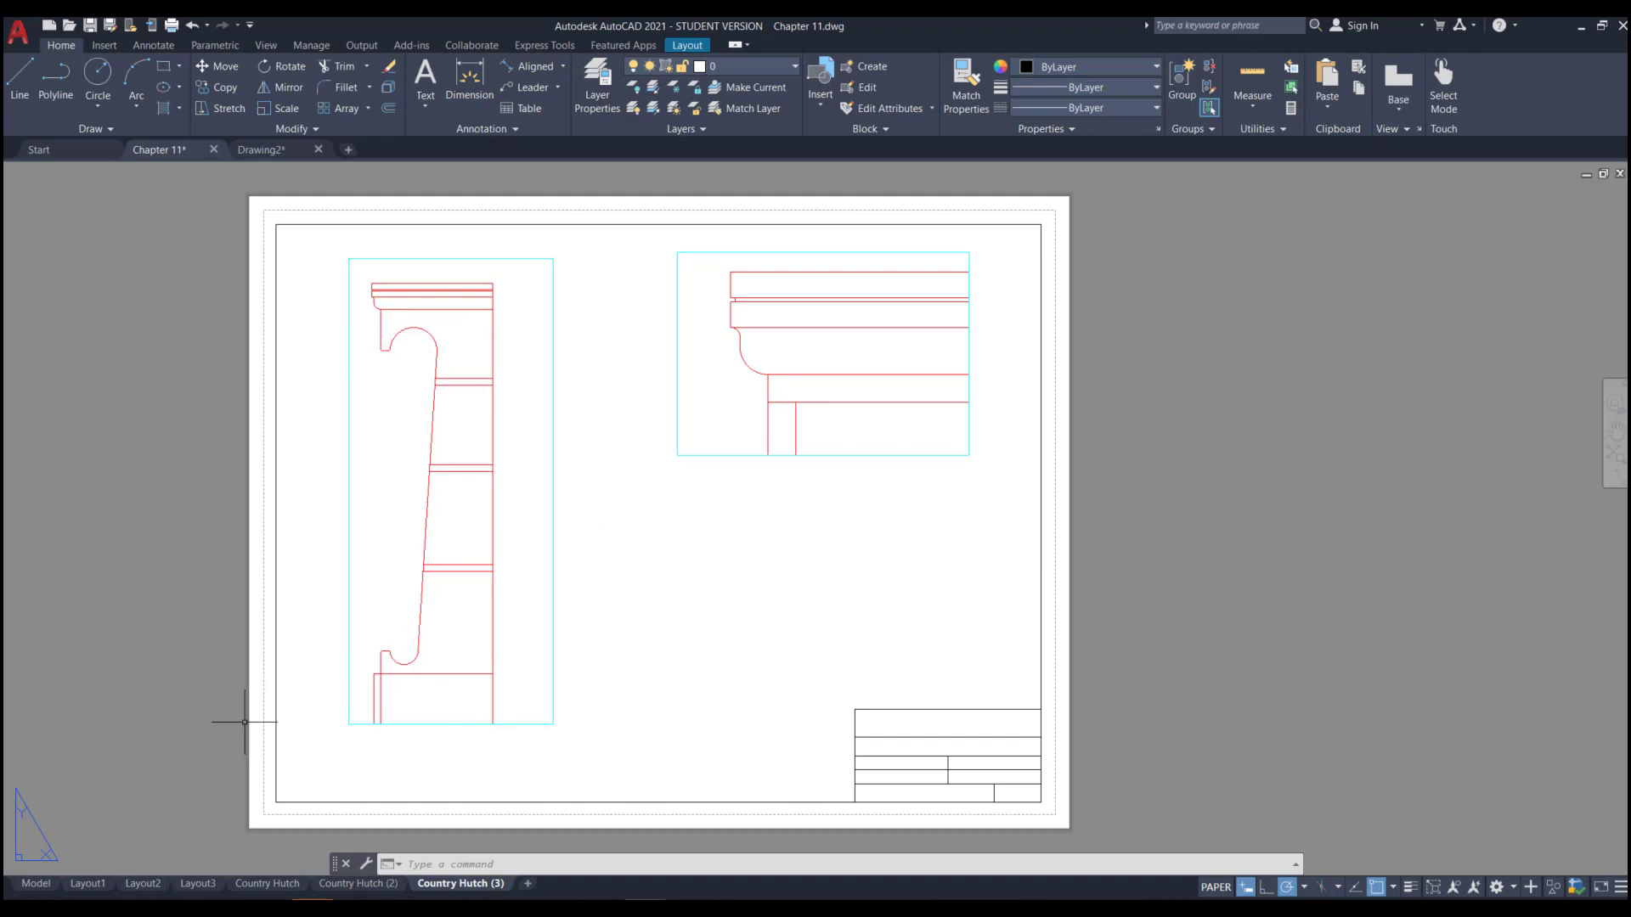
- Switch to model space and erase the two arcs and the slanted line between them from the separate partial side profile
click(34, 883)
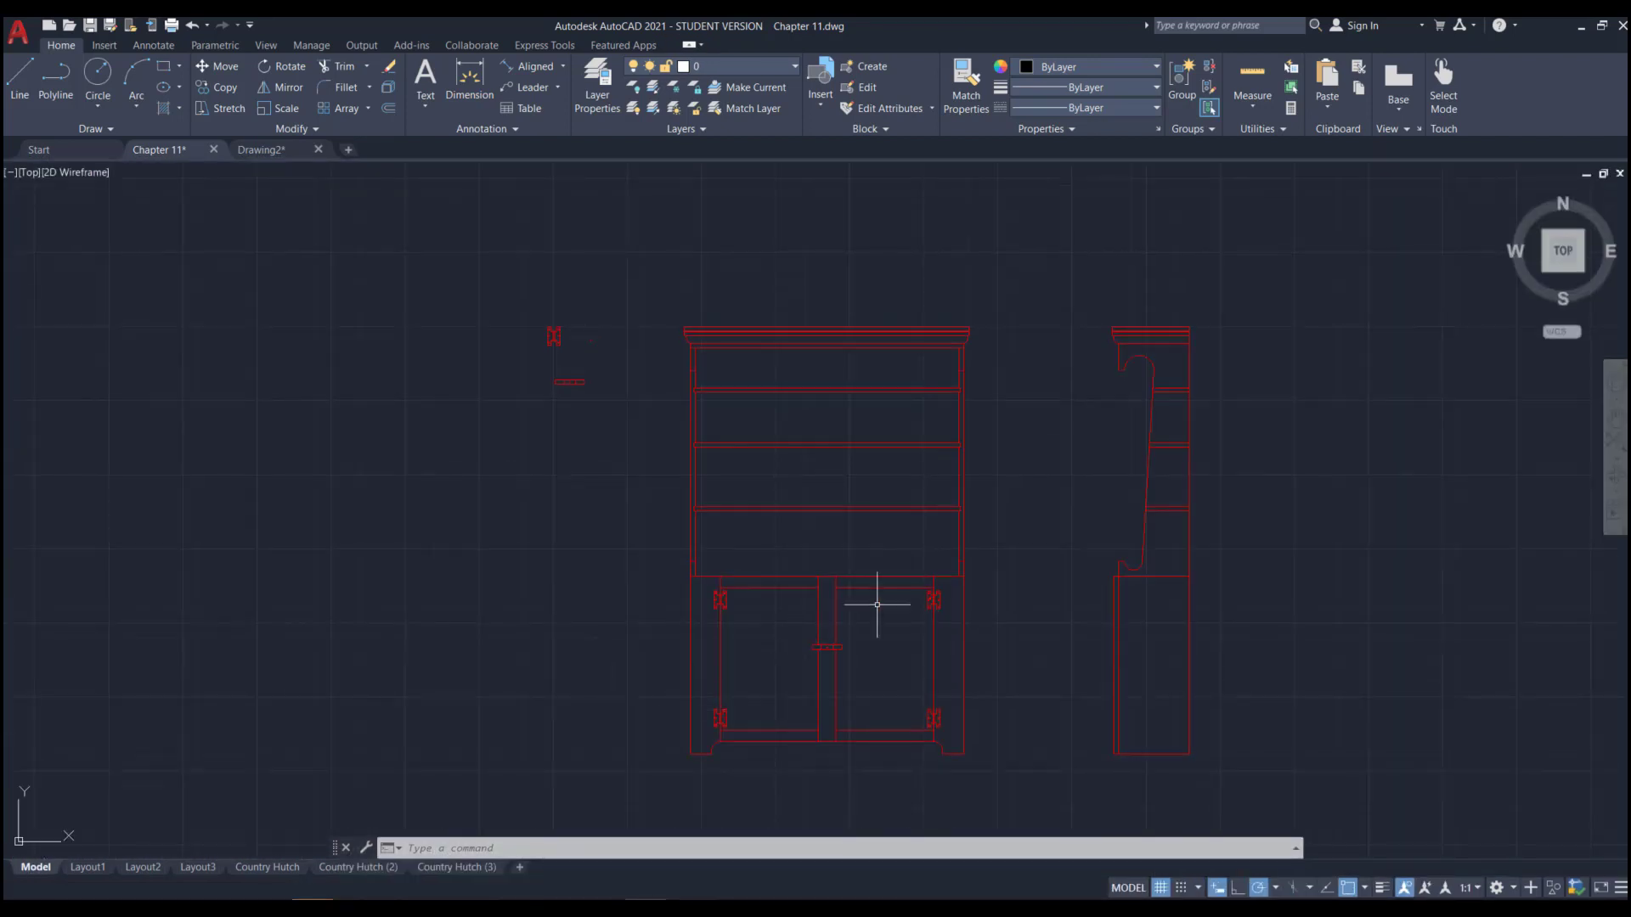
scroll(1045, 499, up, 2)
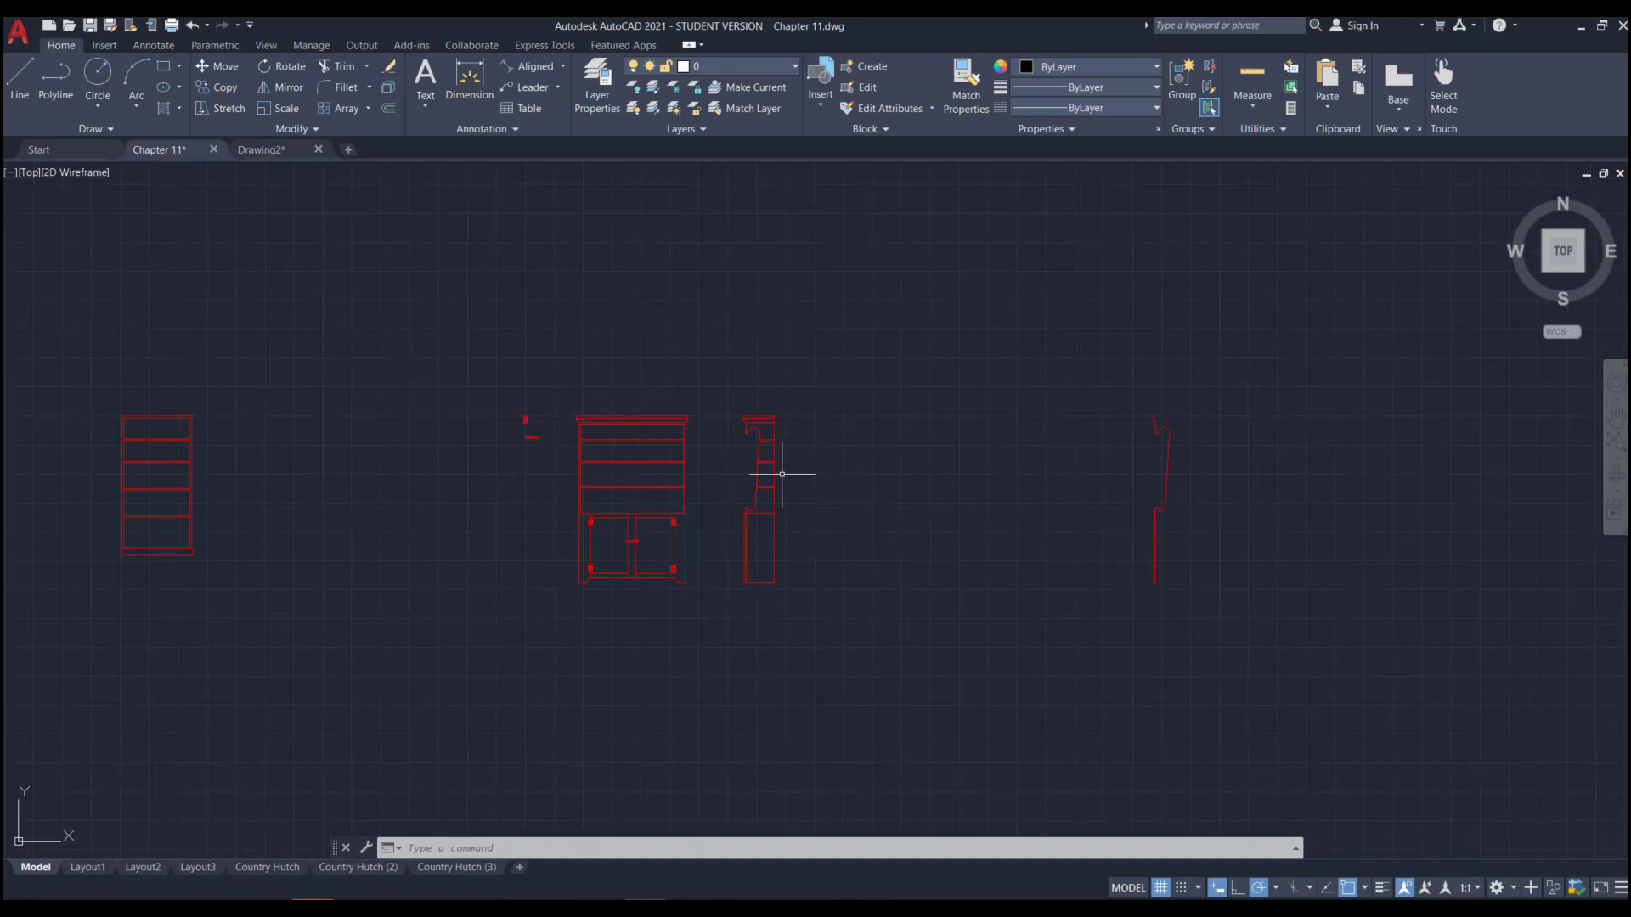
scroll(782, 474, up, 6)
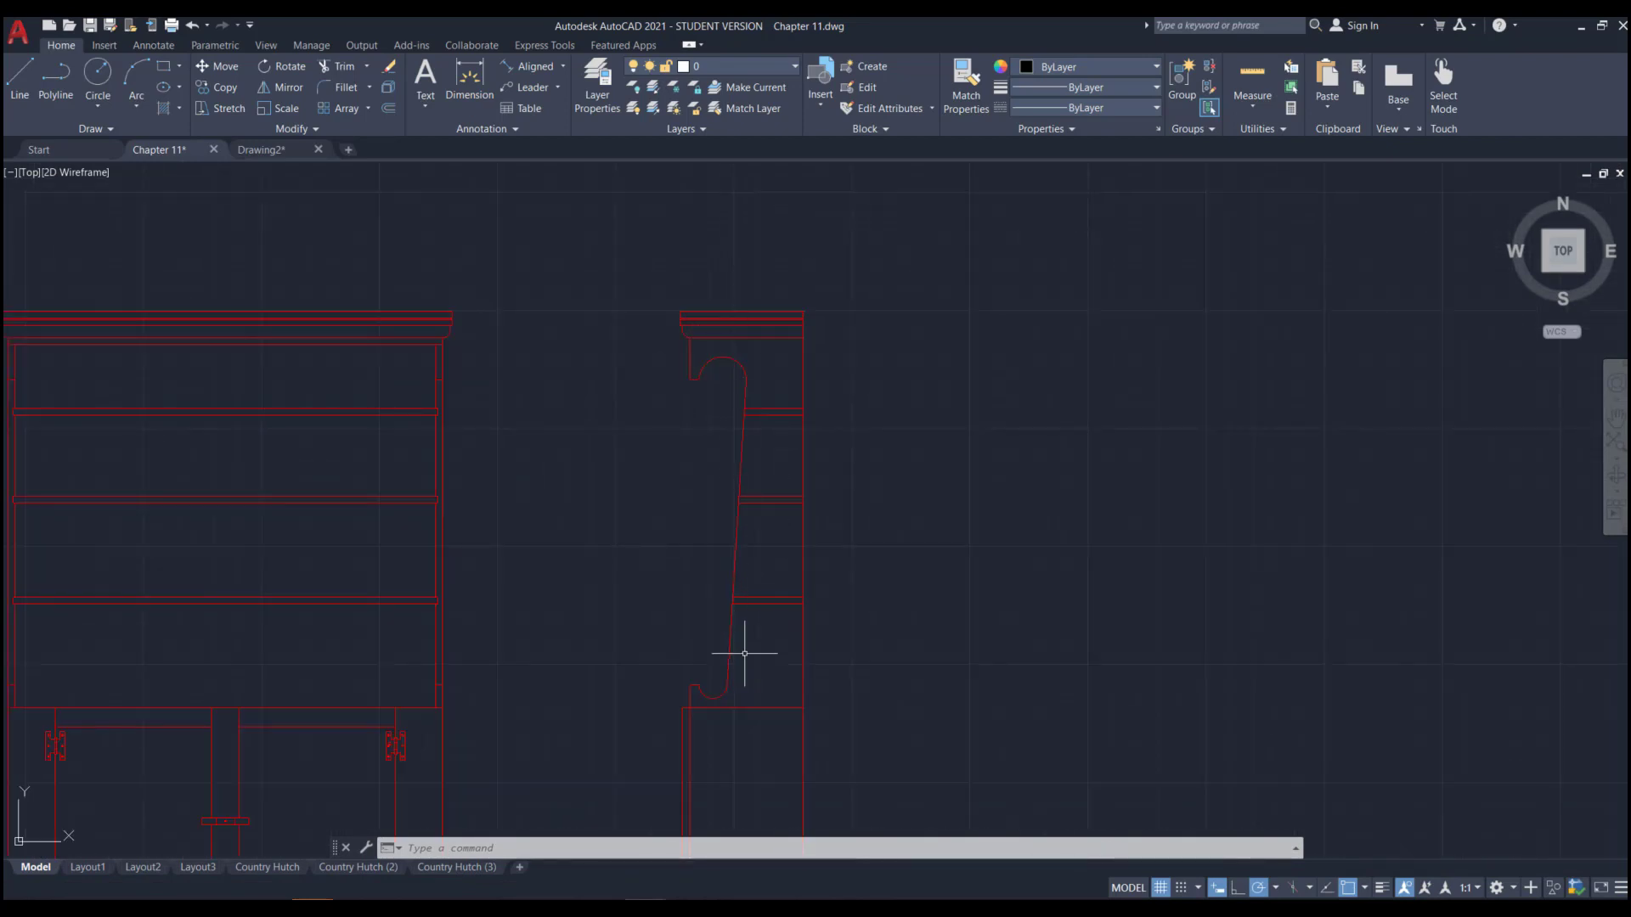
scroll(626, 626, down, 5)
scroll(965, 466, up, 5)
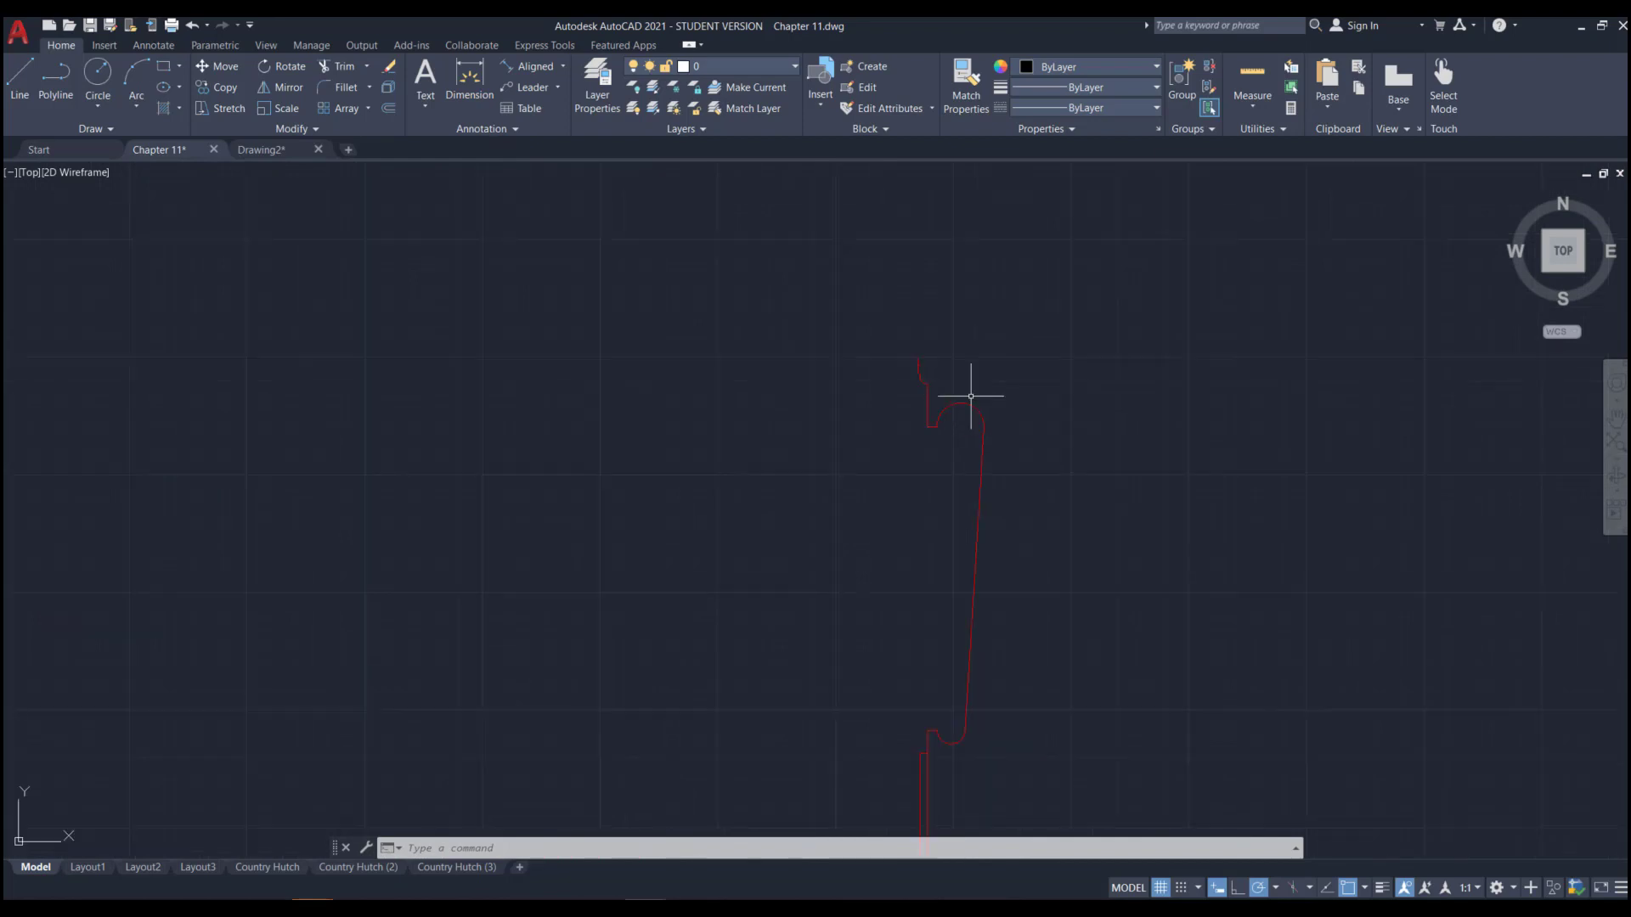
scroll(970, 396, up, 4)
click(982, 419)
click(977, 513)
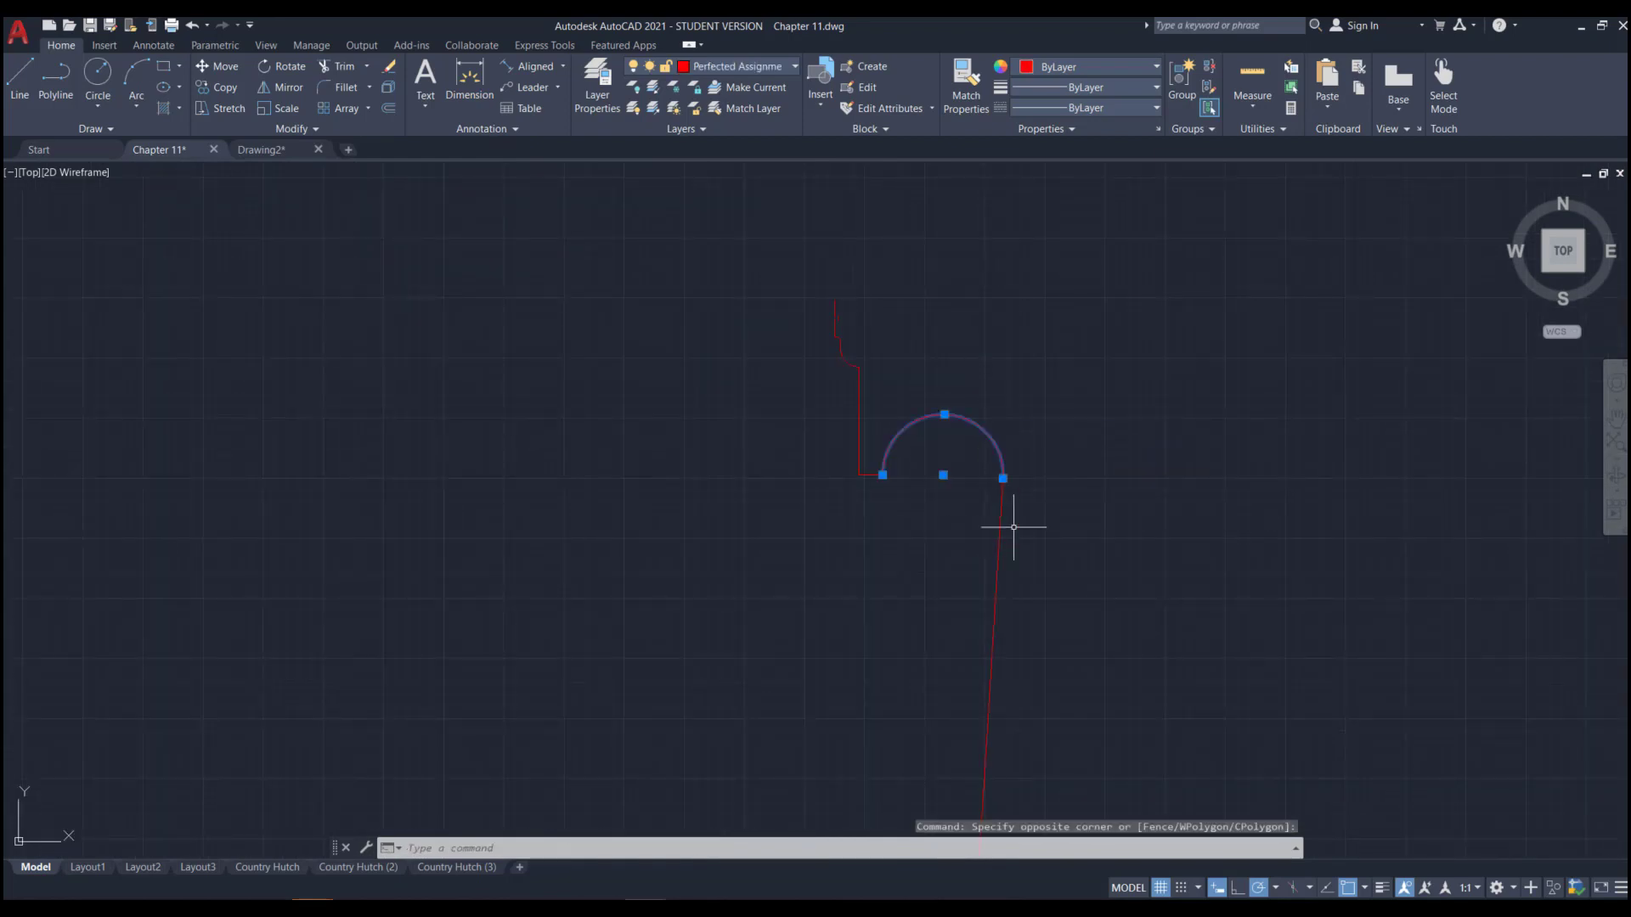
scroll(1059, 517, up, 2)
scroll(985, 365, down, 4)
click(998, 420)
click(944, 506)
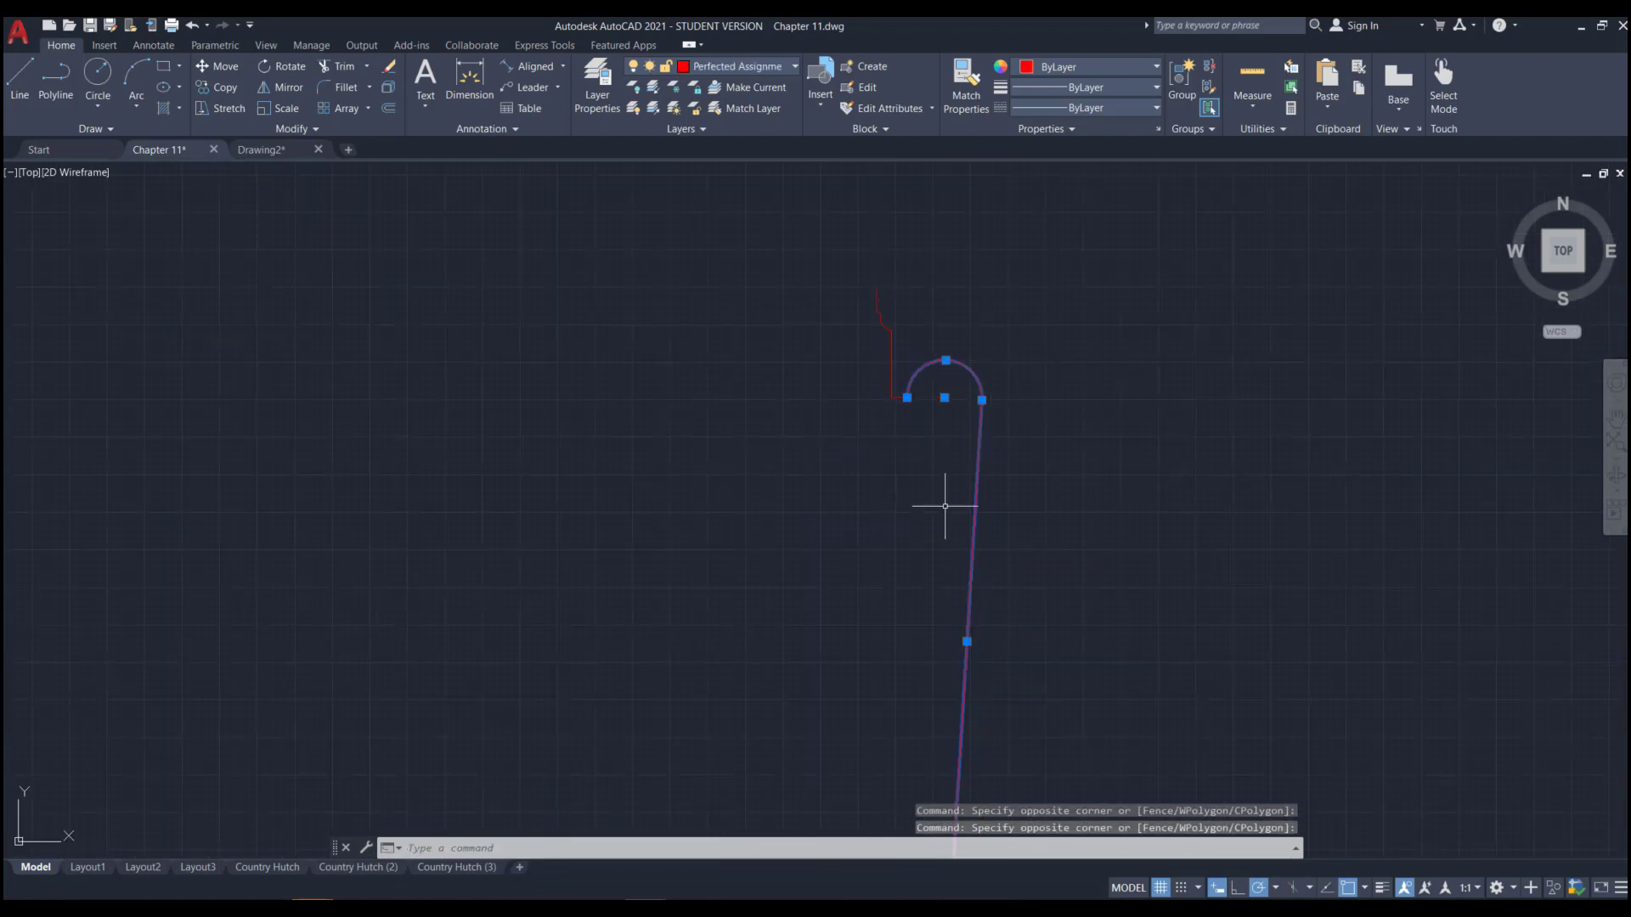
scroll(944, 507, down, 4)
scroll(904, 338, up, 5)
click(898, 368)
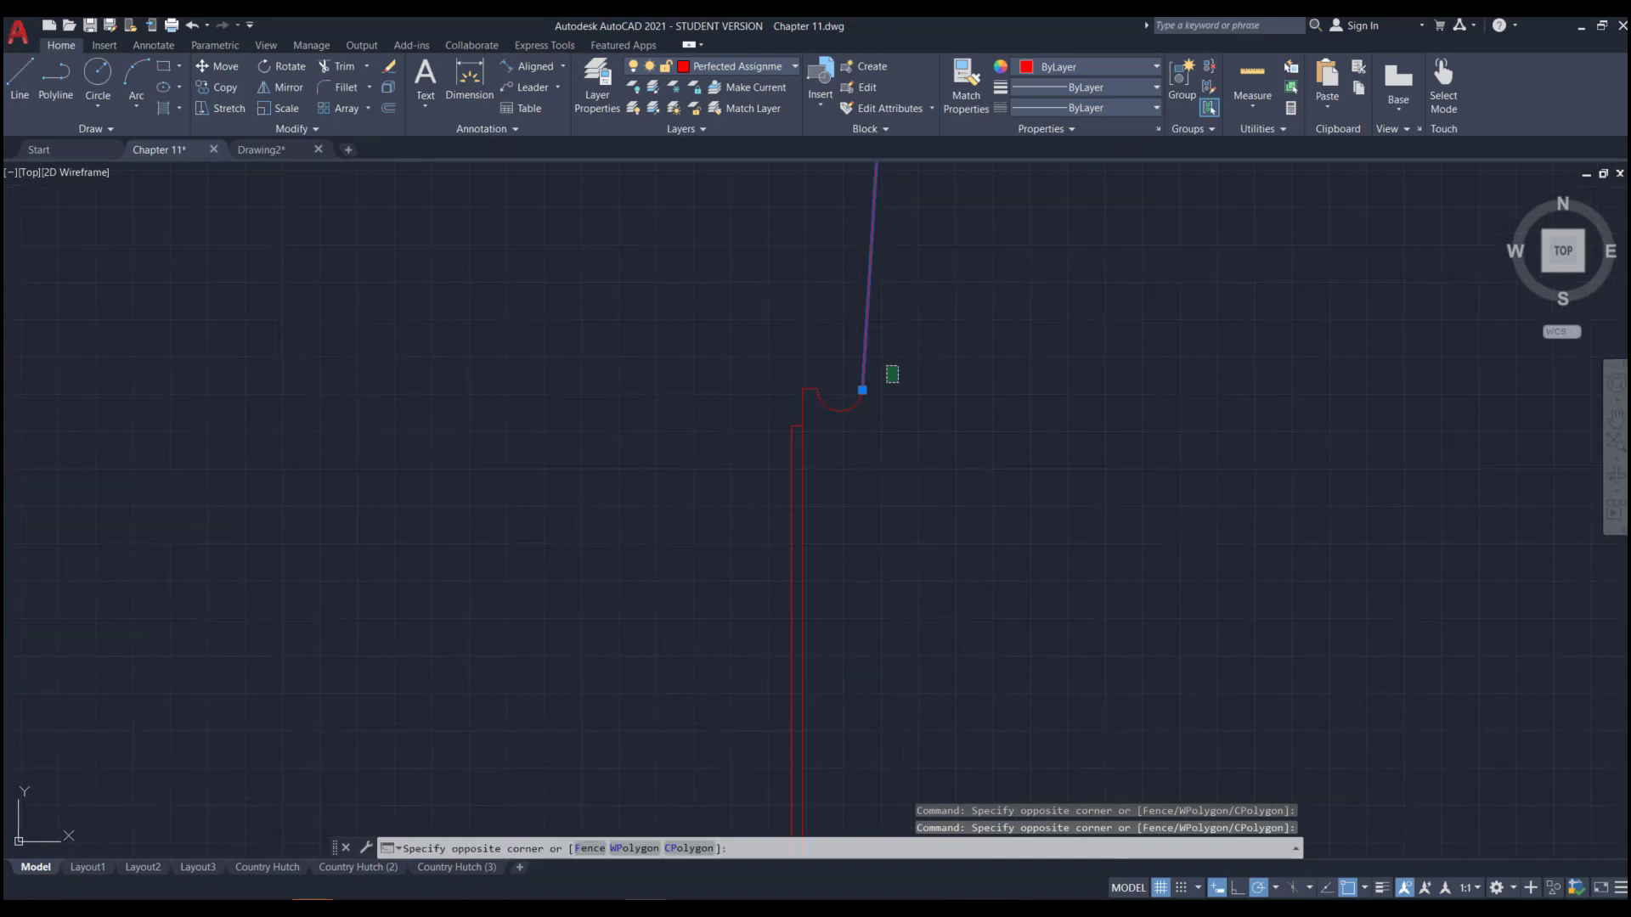
click(844, 435)
scroll(830, 547, down, 6)
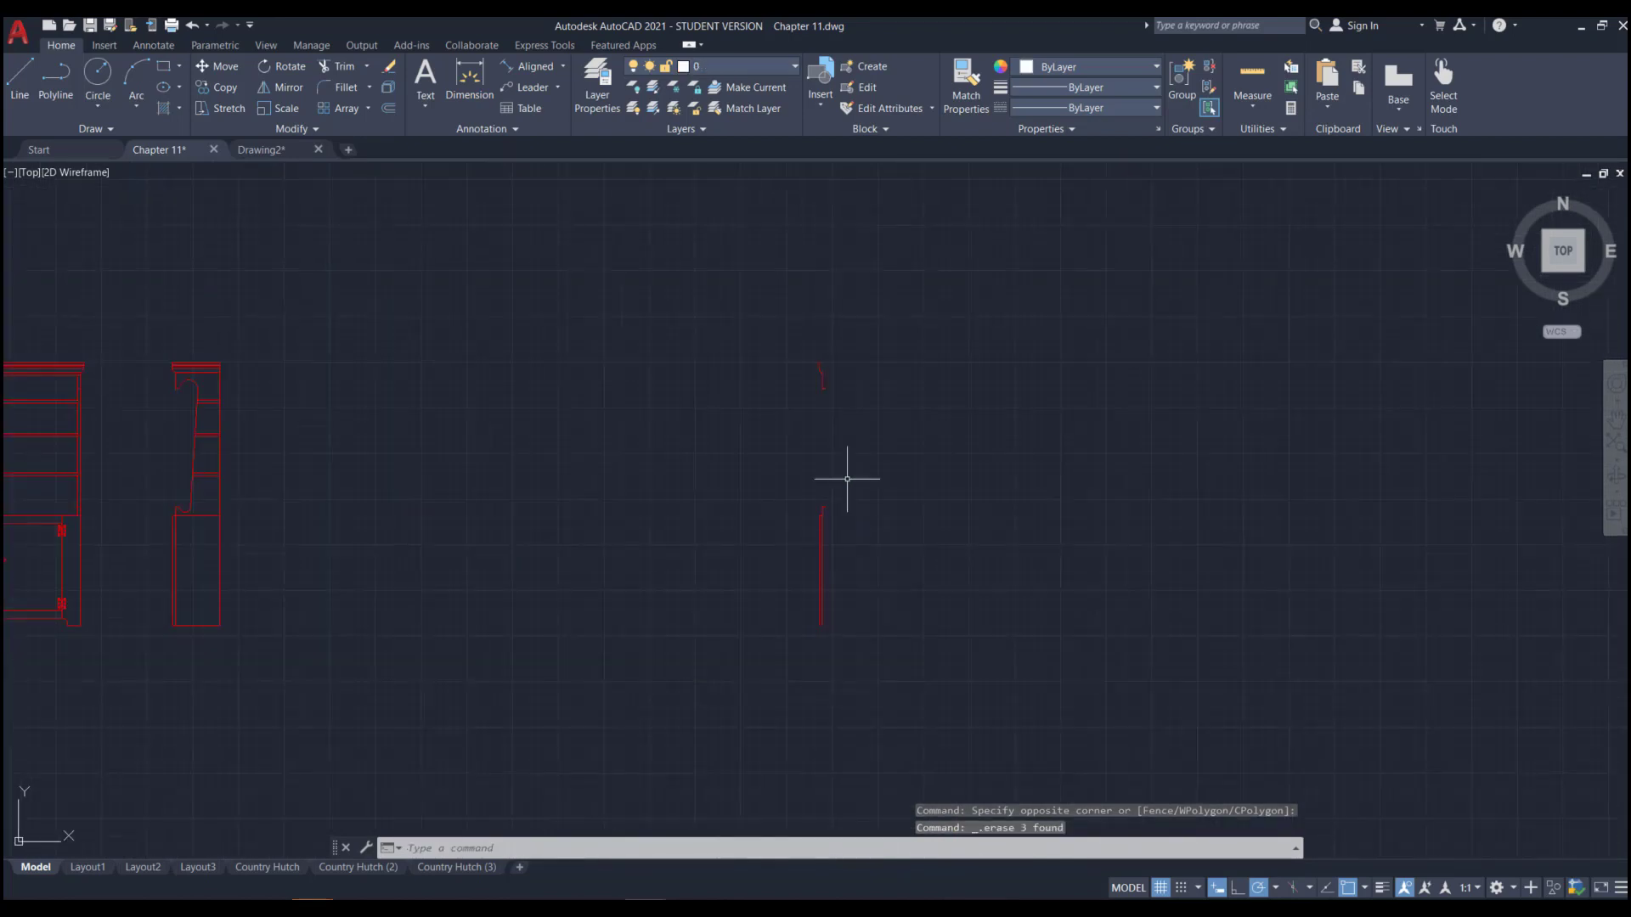
- Draw a horizontal guide line extending right from the end of the profile's upper ledge
scroll(836, 386, up, 6)
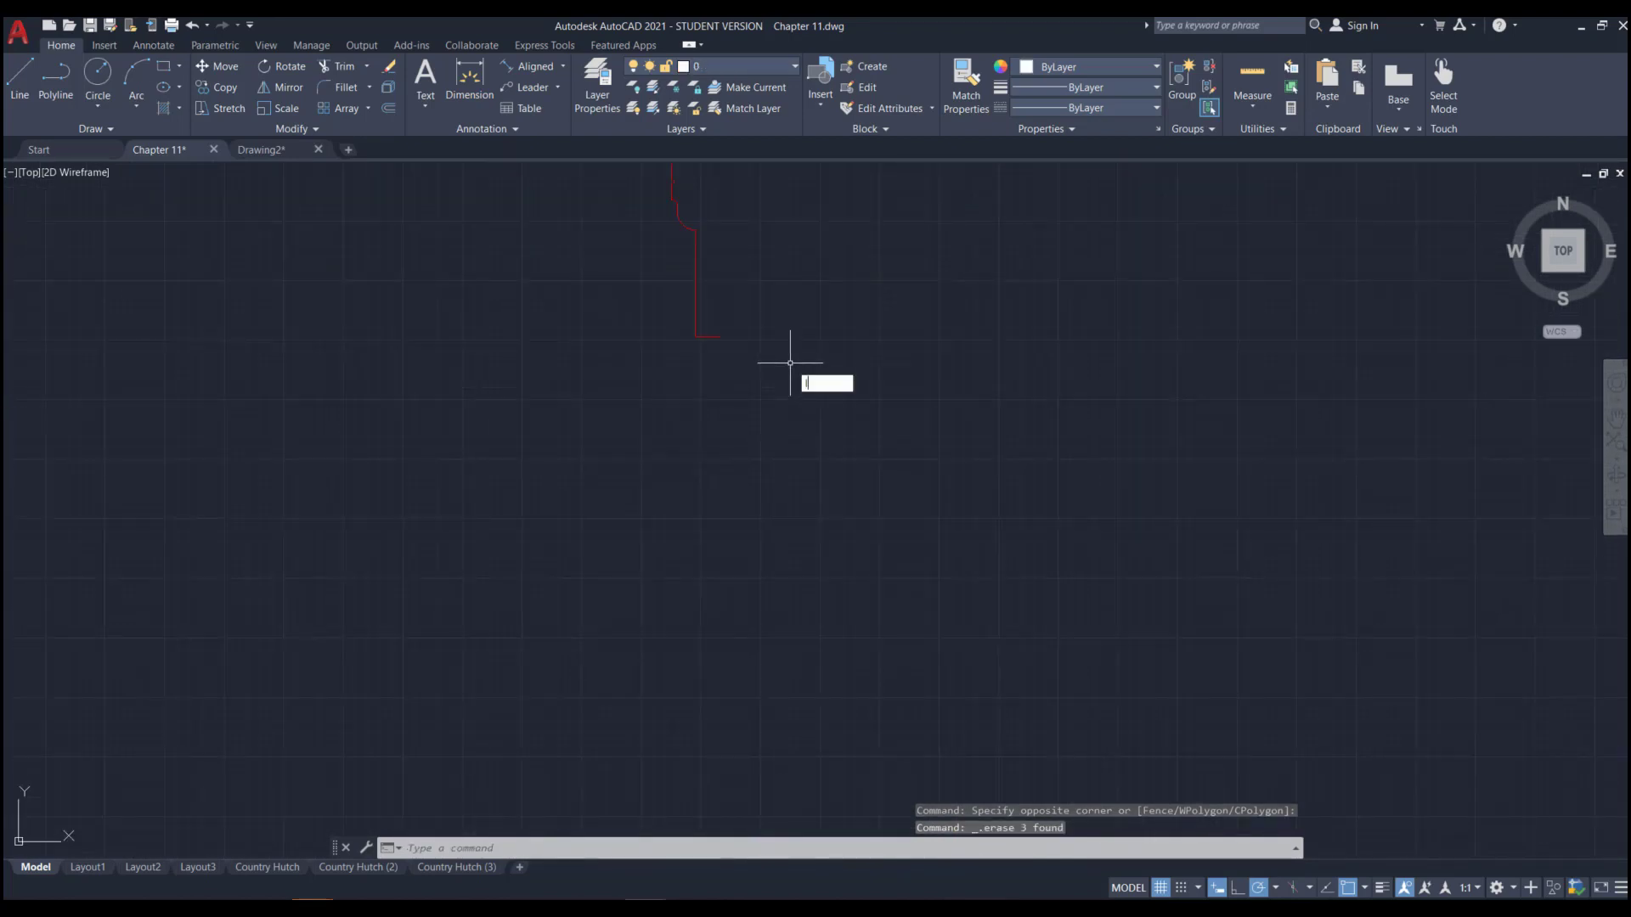
text(l)
key(Return)
click(718, 336)
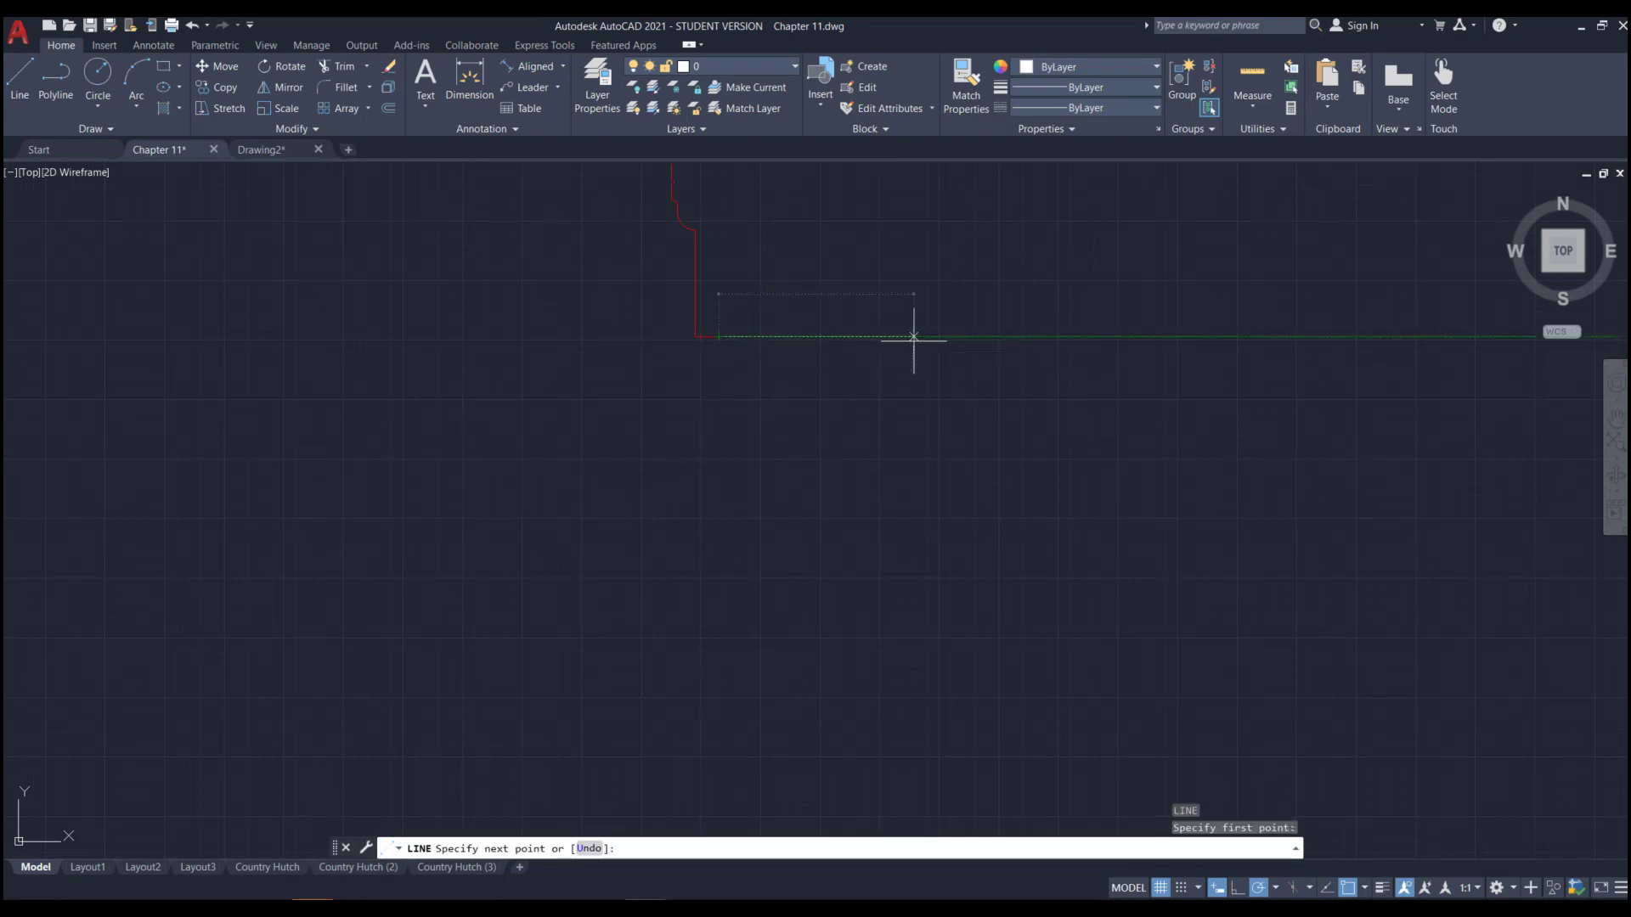
click(914, 341)
key(Return)
- Draw a horizontal guide line extending right from the end of the profile's lower ledge
scroll(817, 289, down, 4)
scroll(798, 614, up, 2)
text(l)
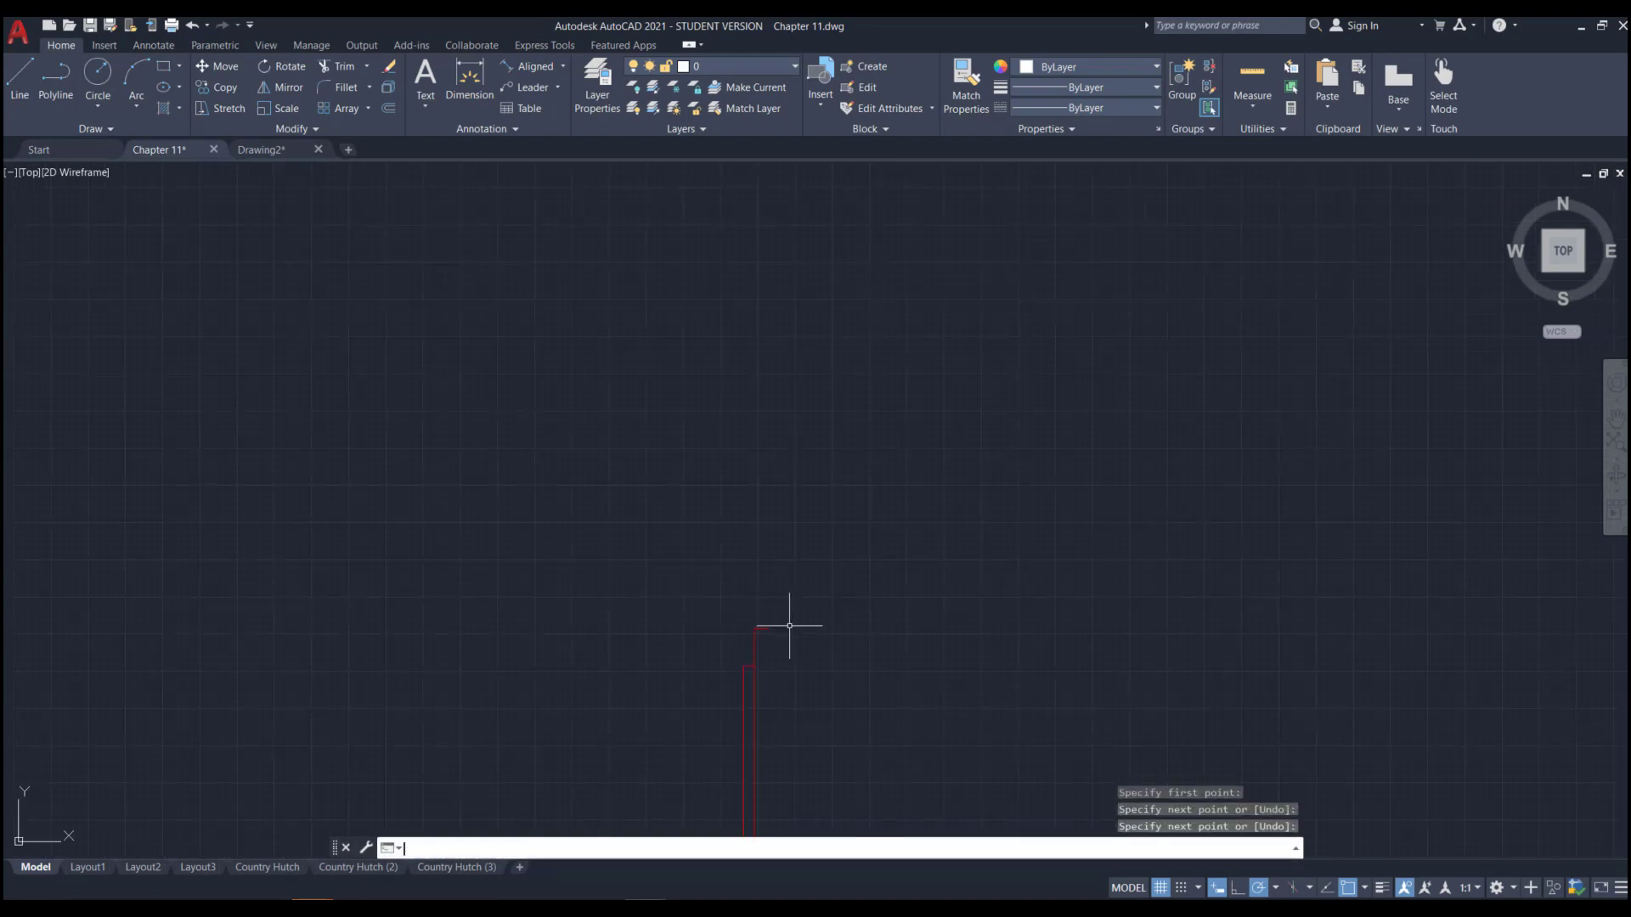
key(Return)
click(755, 629)
click(942, 629)
key(Return)
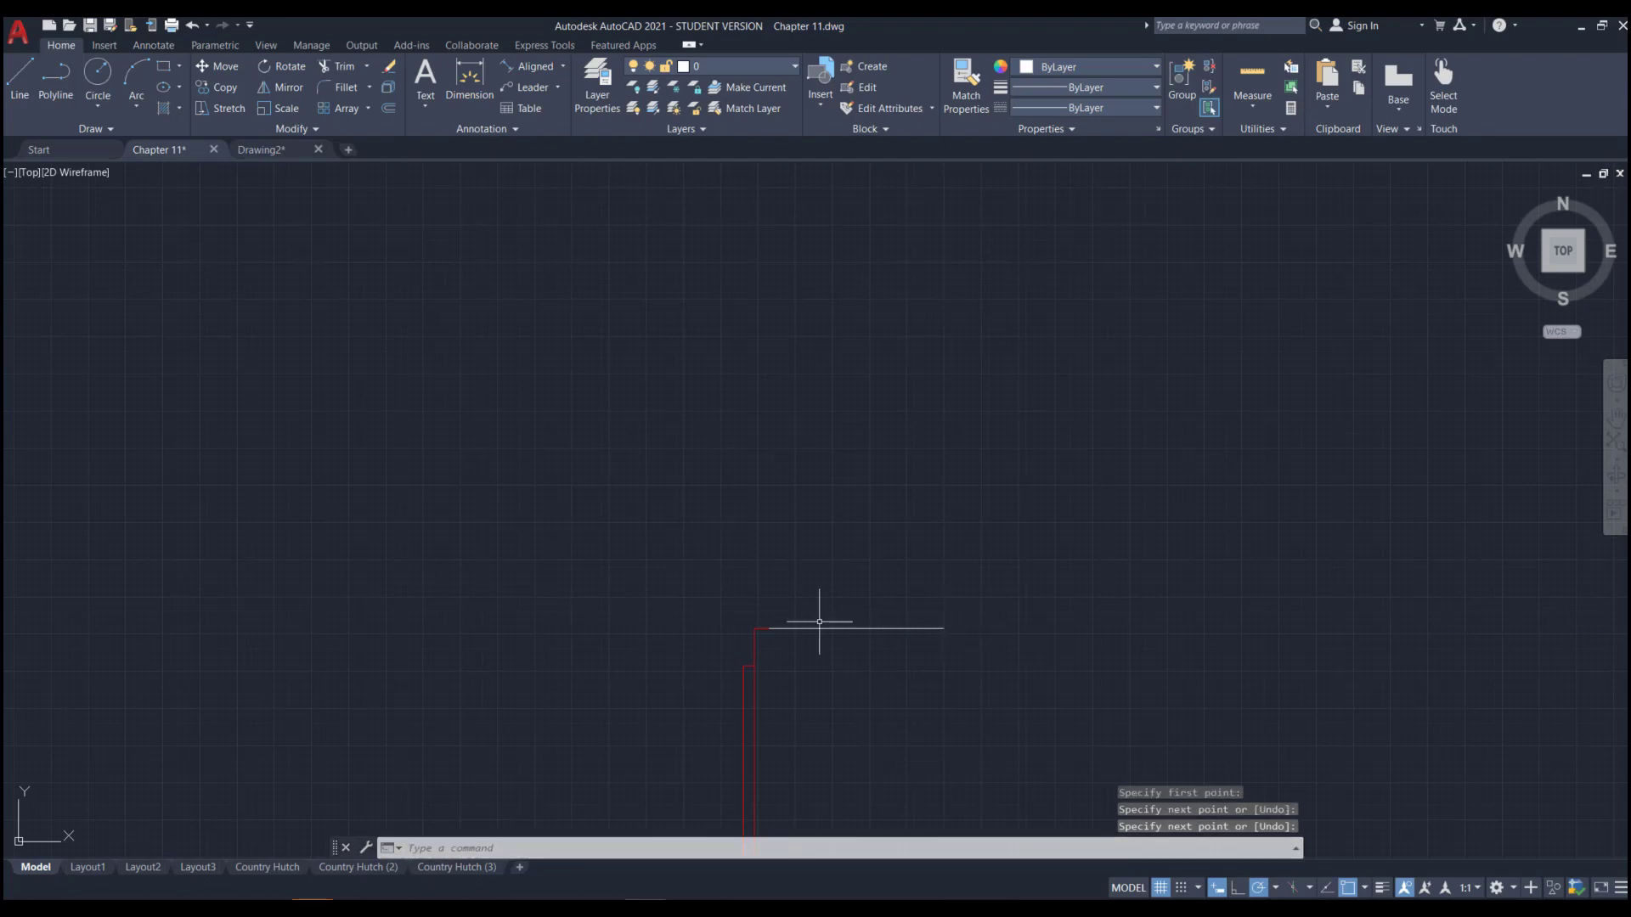
- Draw a circle with a radius of 2-1/2 just below the upper guide line
scroll(855, 473, down, 5)
scroll(801, 527, up, 6)
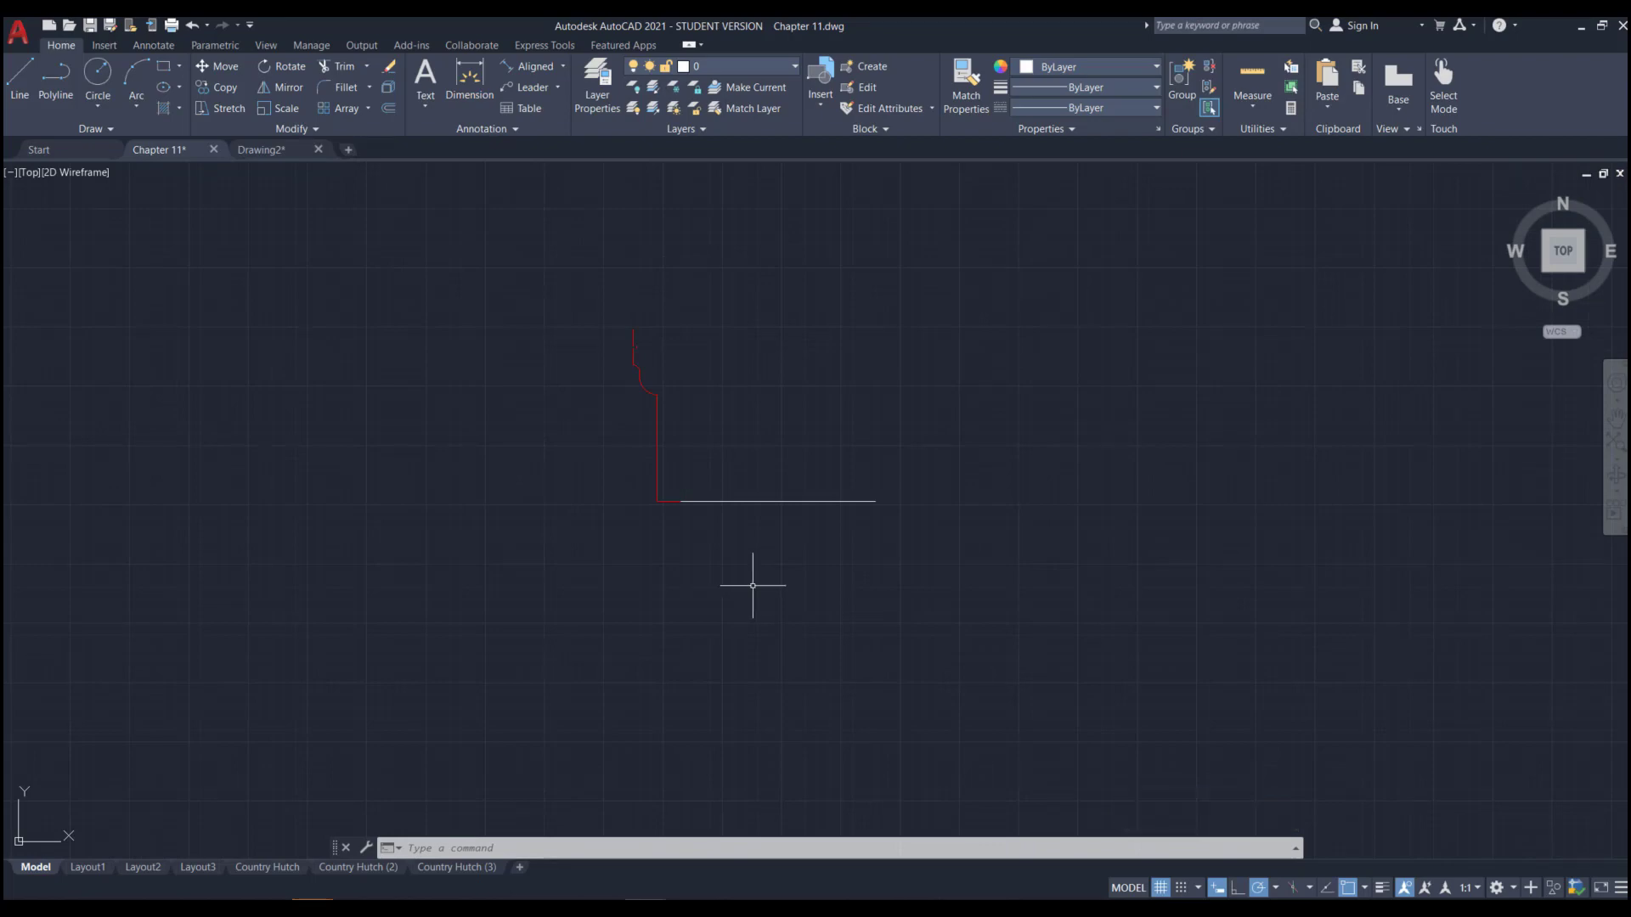
text(c)
key(Return)
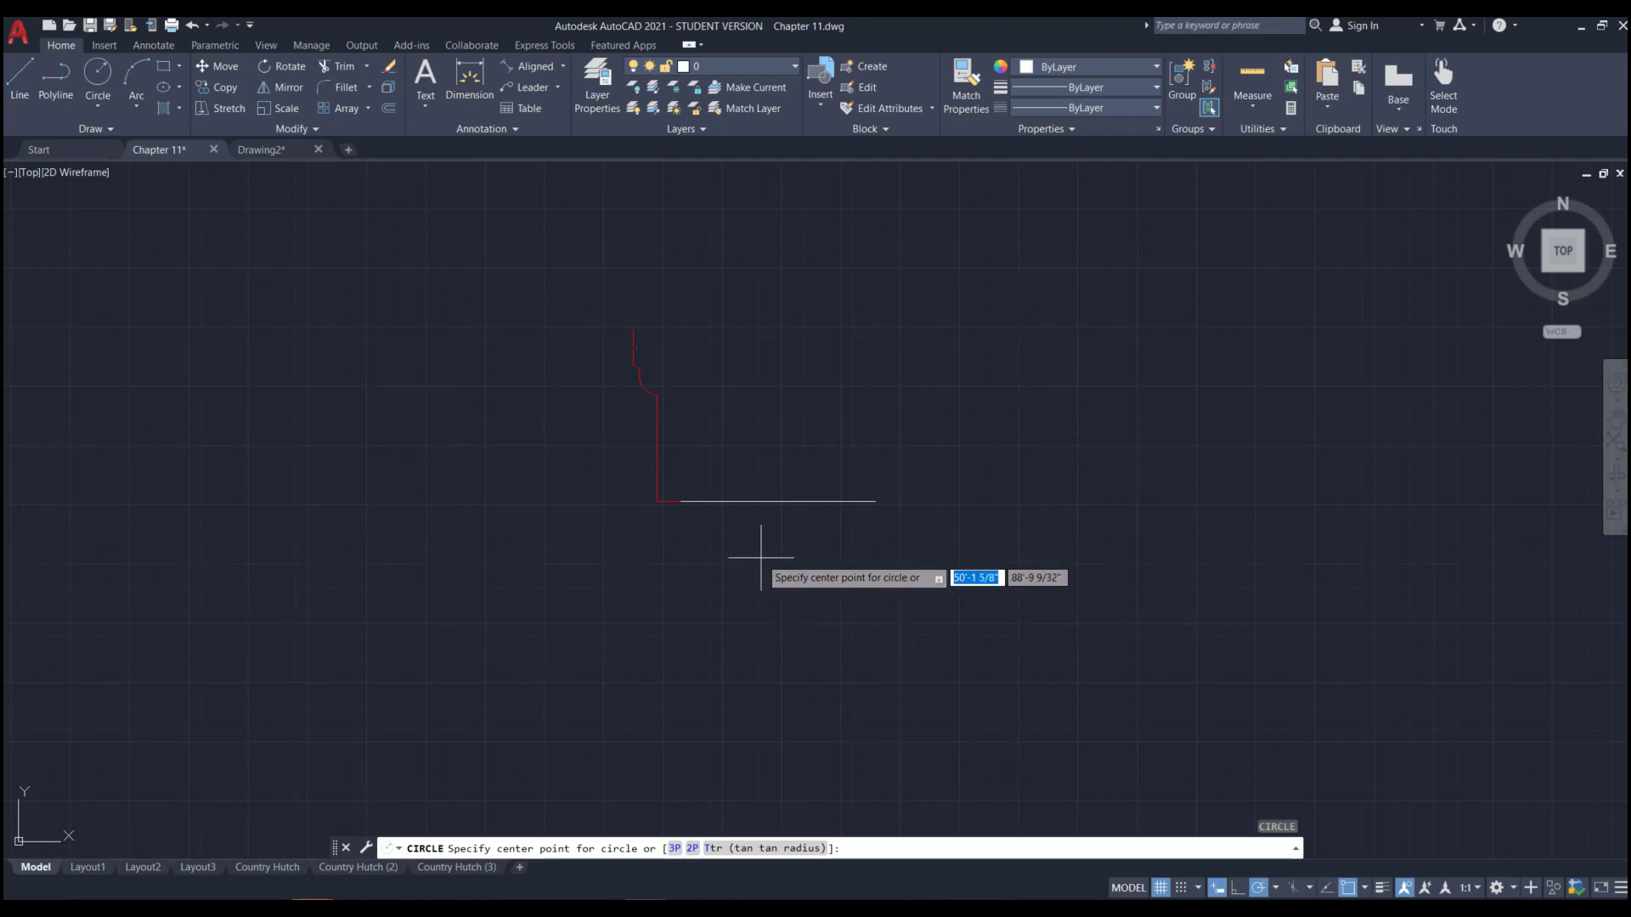
click(760, 560)
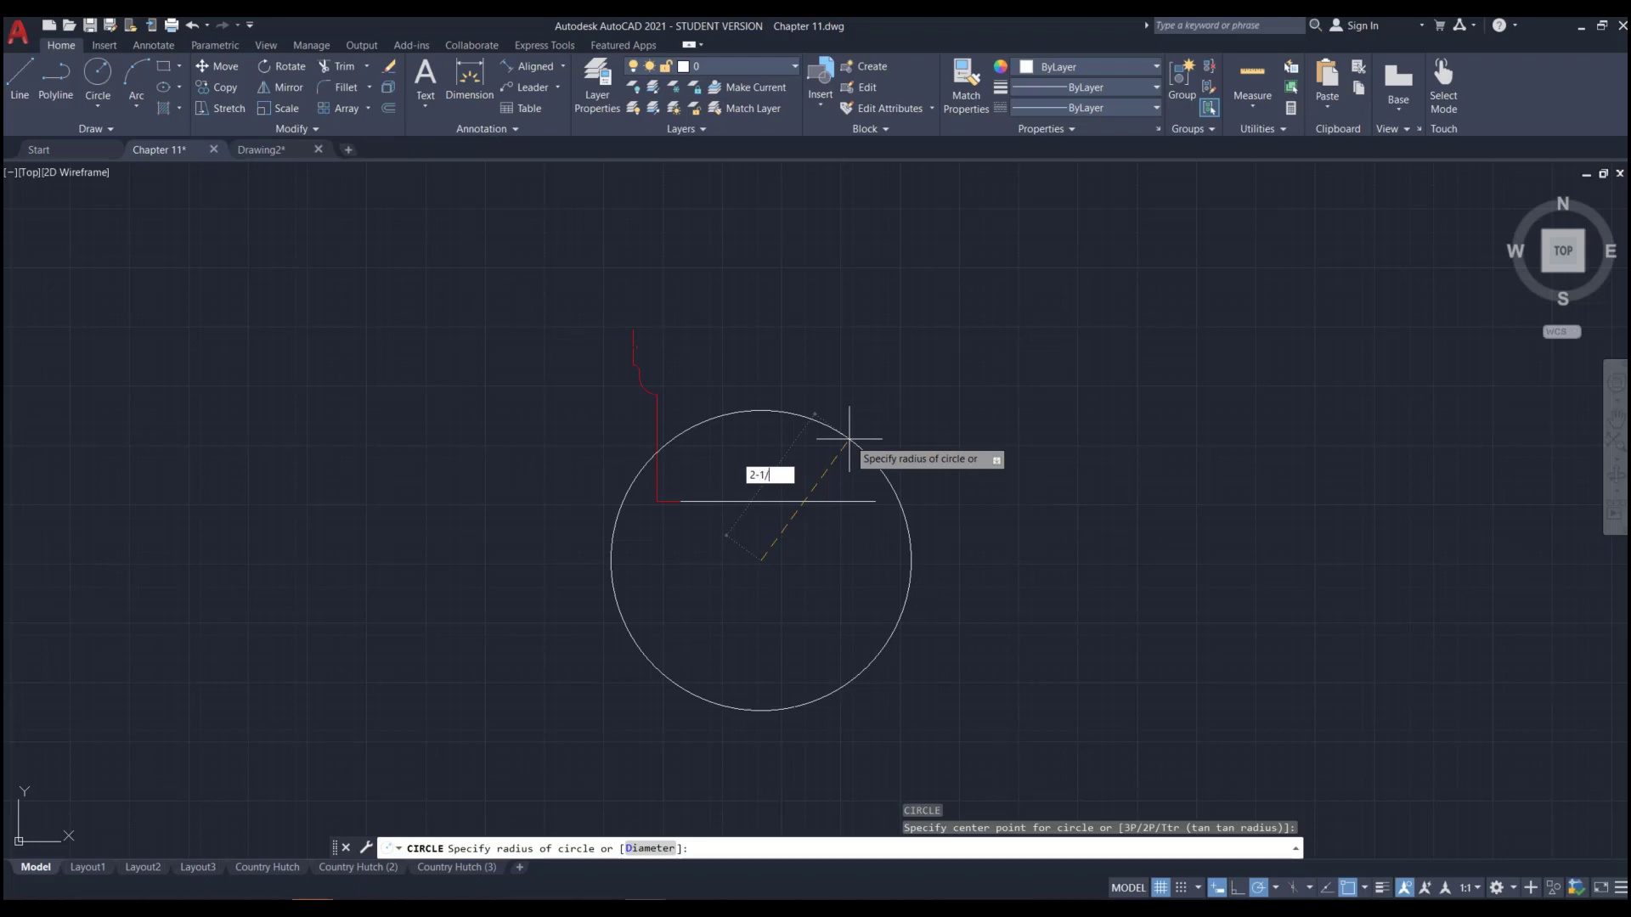
key(Return)
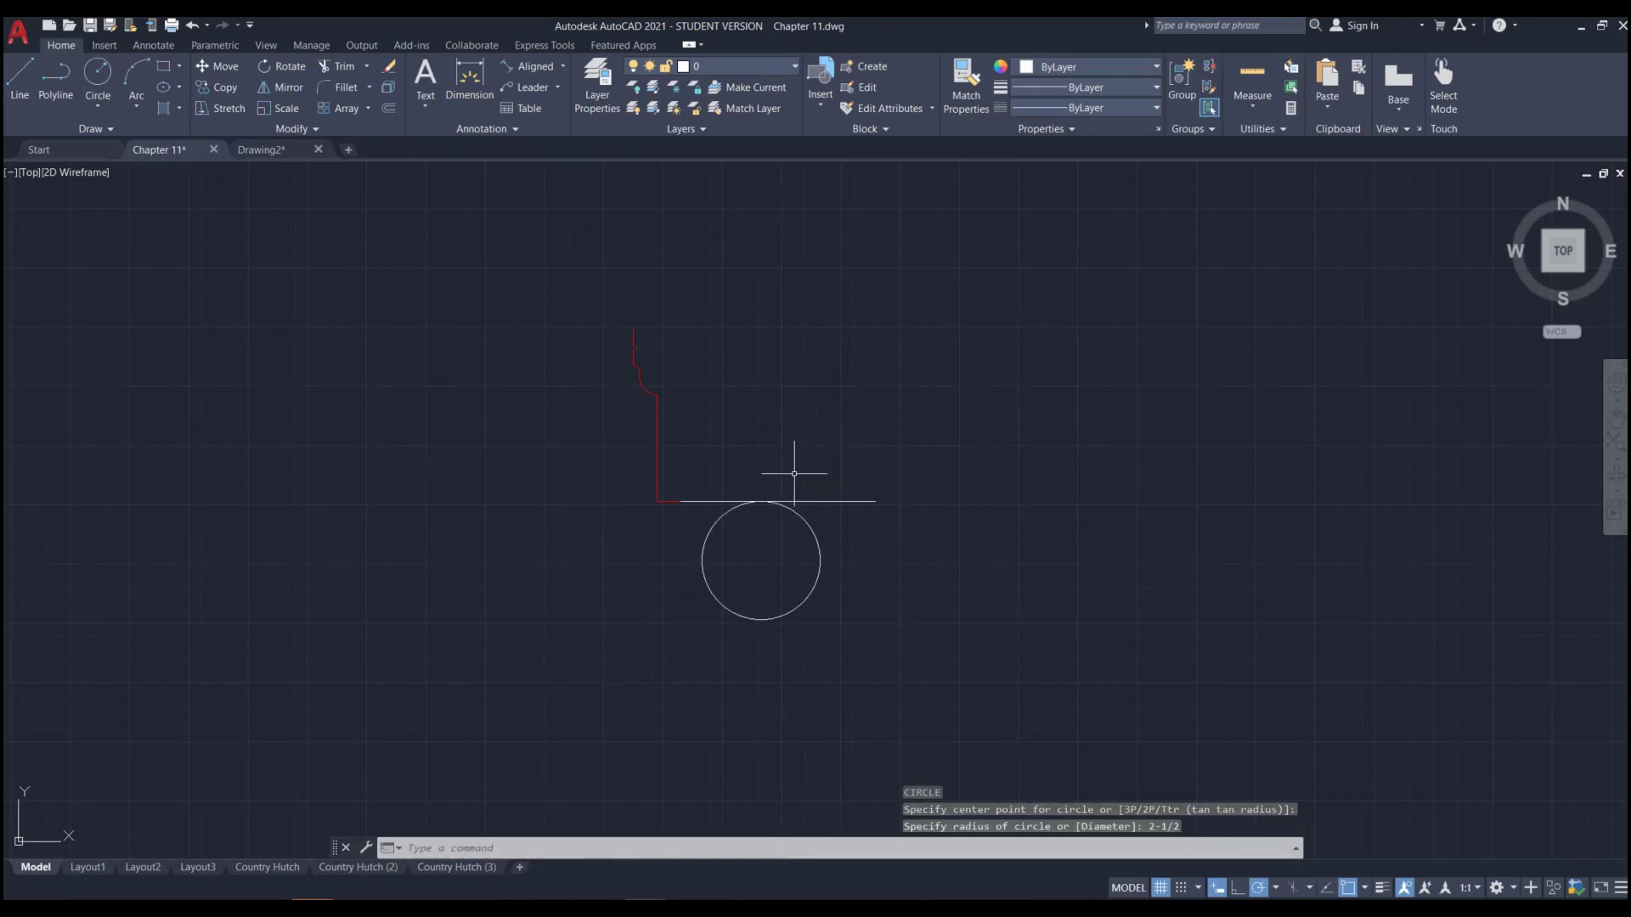
- Move the 2-1/2 radius circle by its left quadrant onto the end of the profile's upper ledge
click(811, 540)
click(800, 520)
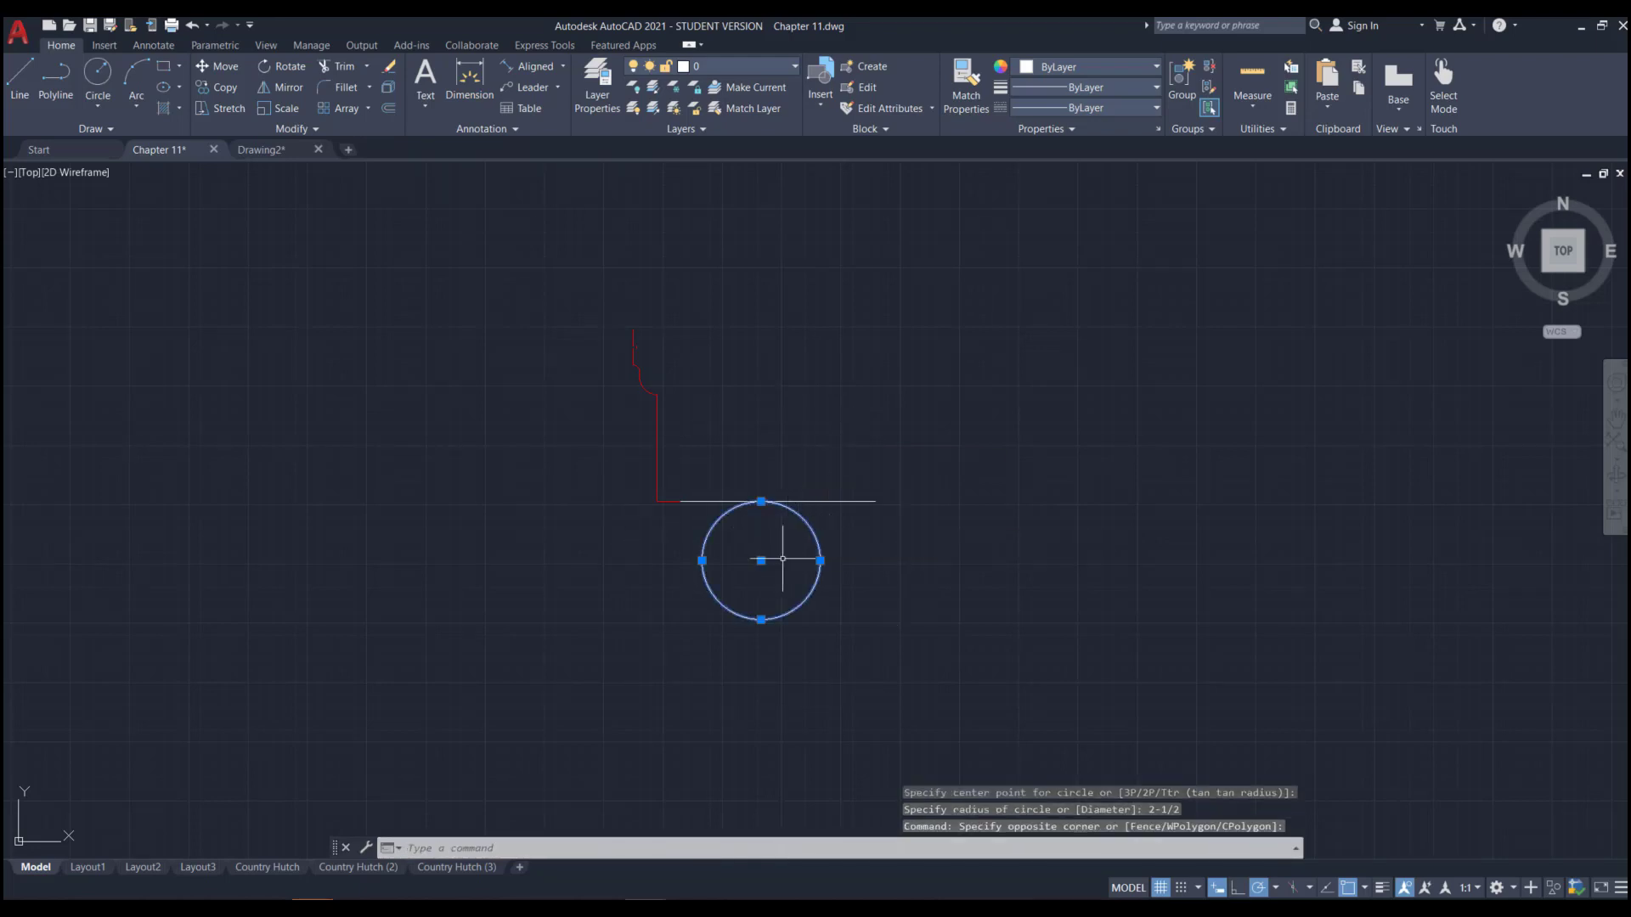
text(m)
key(Return)
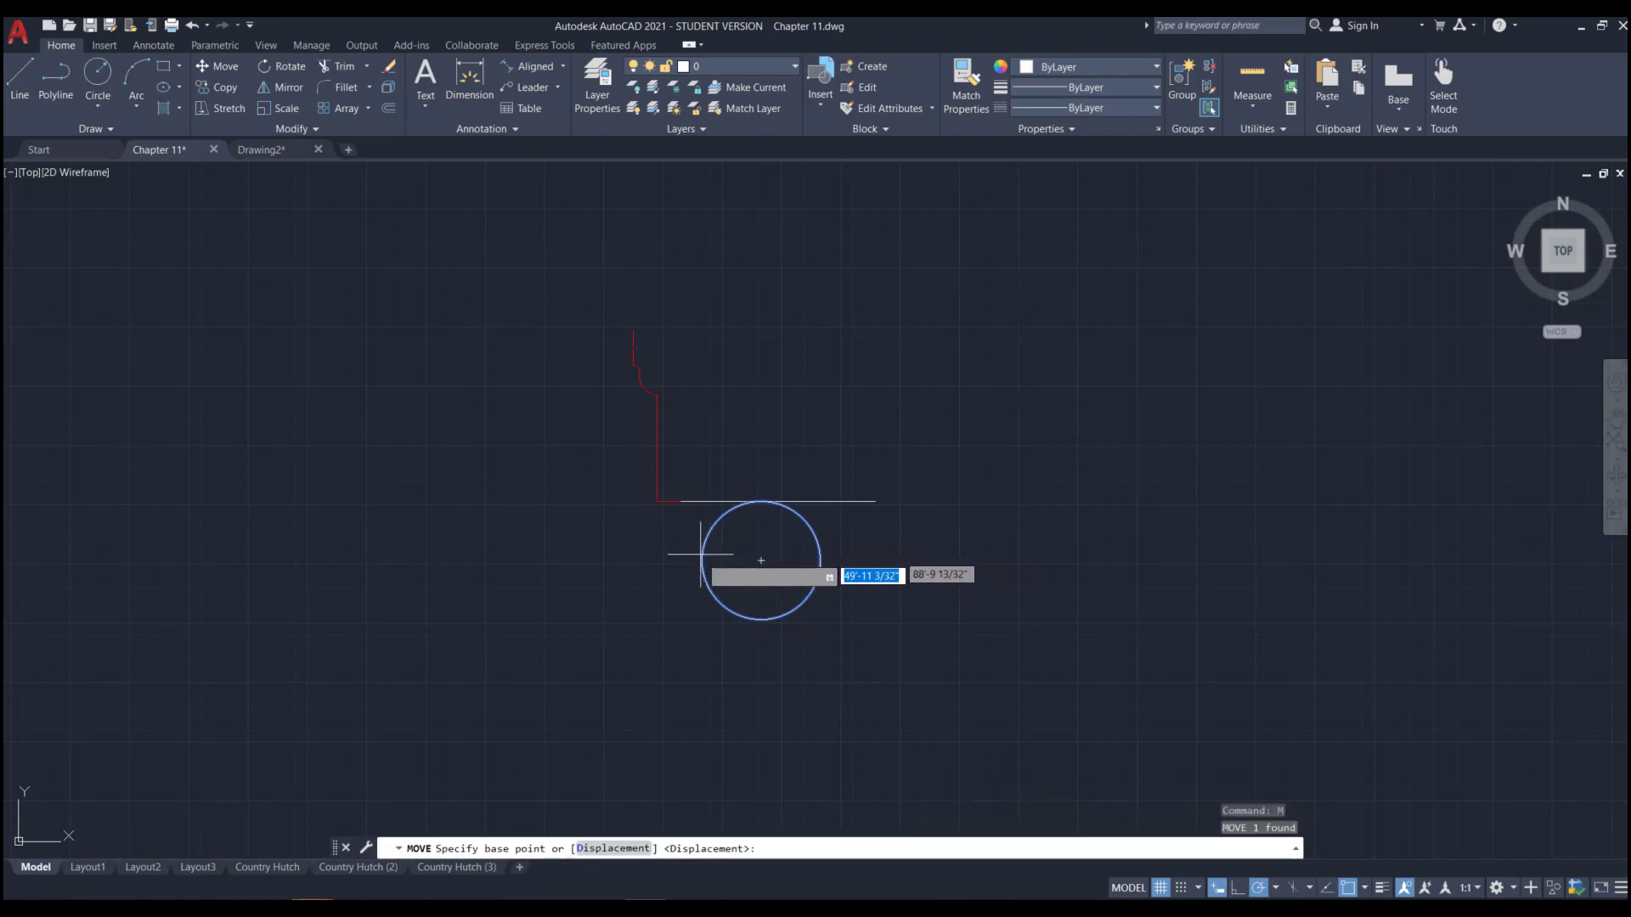
click(702, 561)
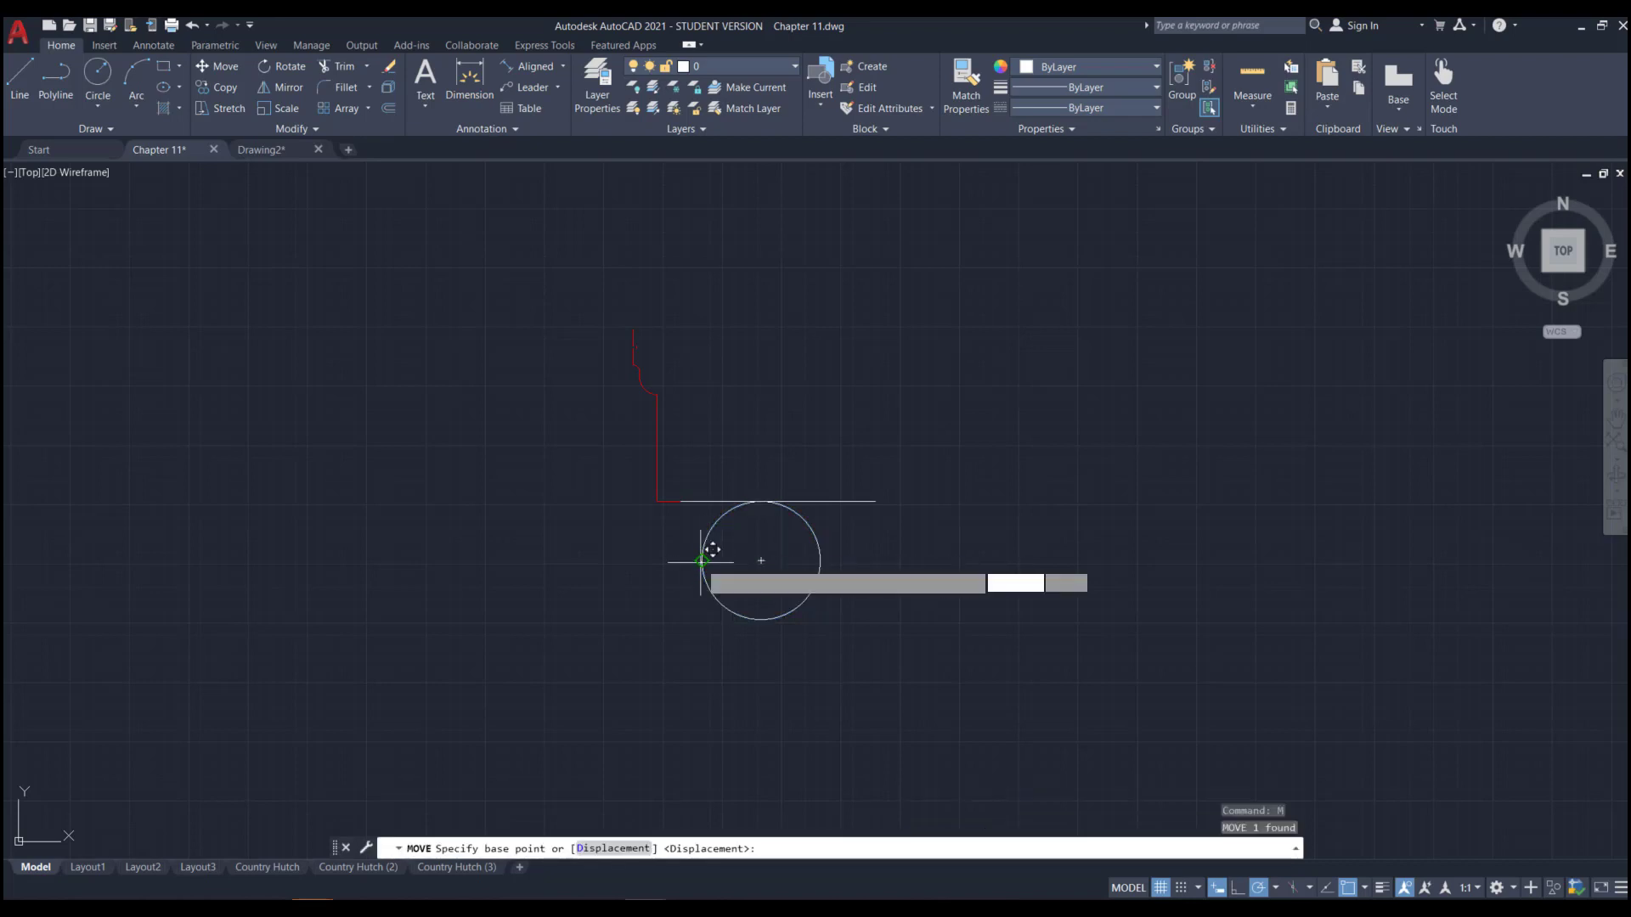
click(682, 502)
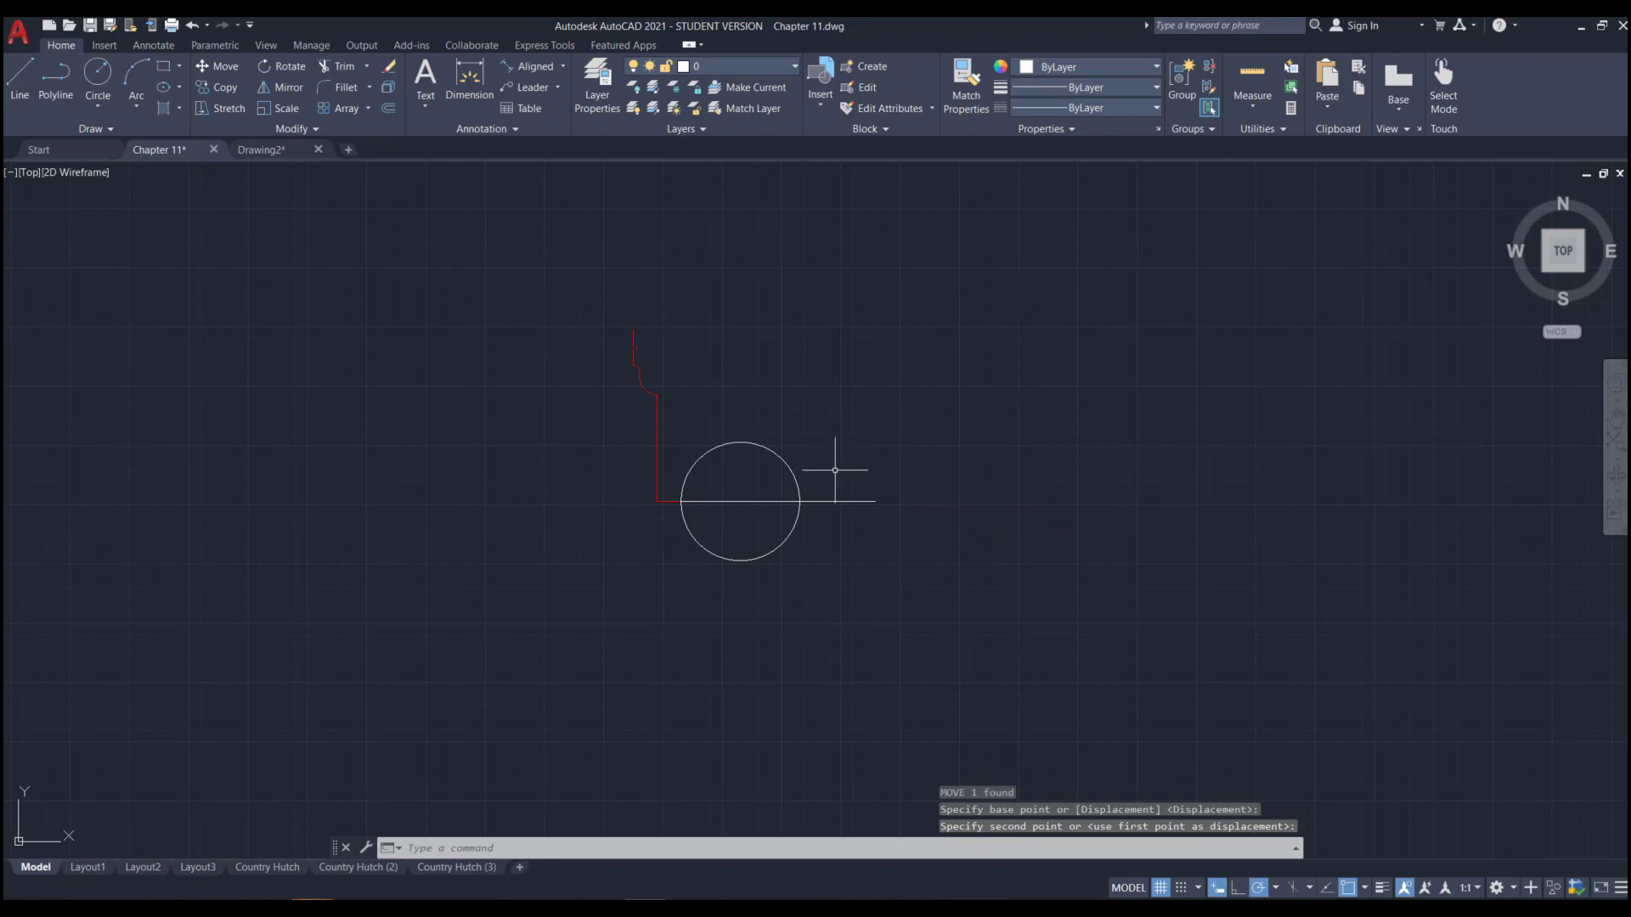
- Erase the upper horizontal guide line running through the circle
click(862, 513)
click(852, 488)
key(Delete)
- Draw a circle with a radius of 1-1/2 below the lower guide line
scroll(727, 431, down, 2)
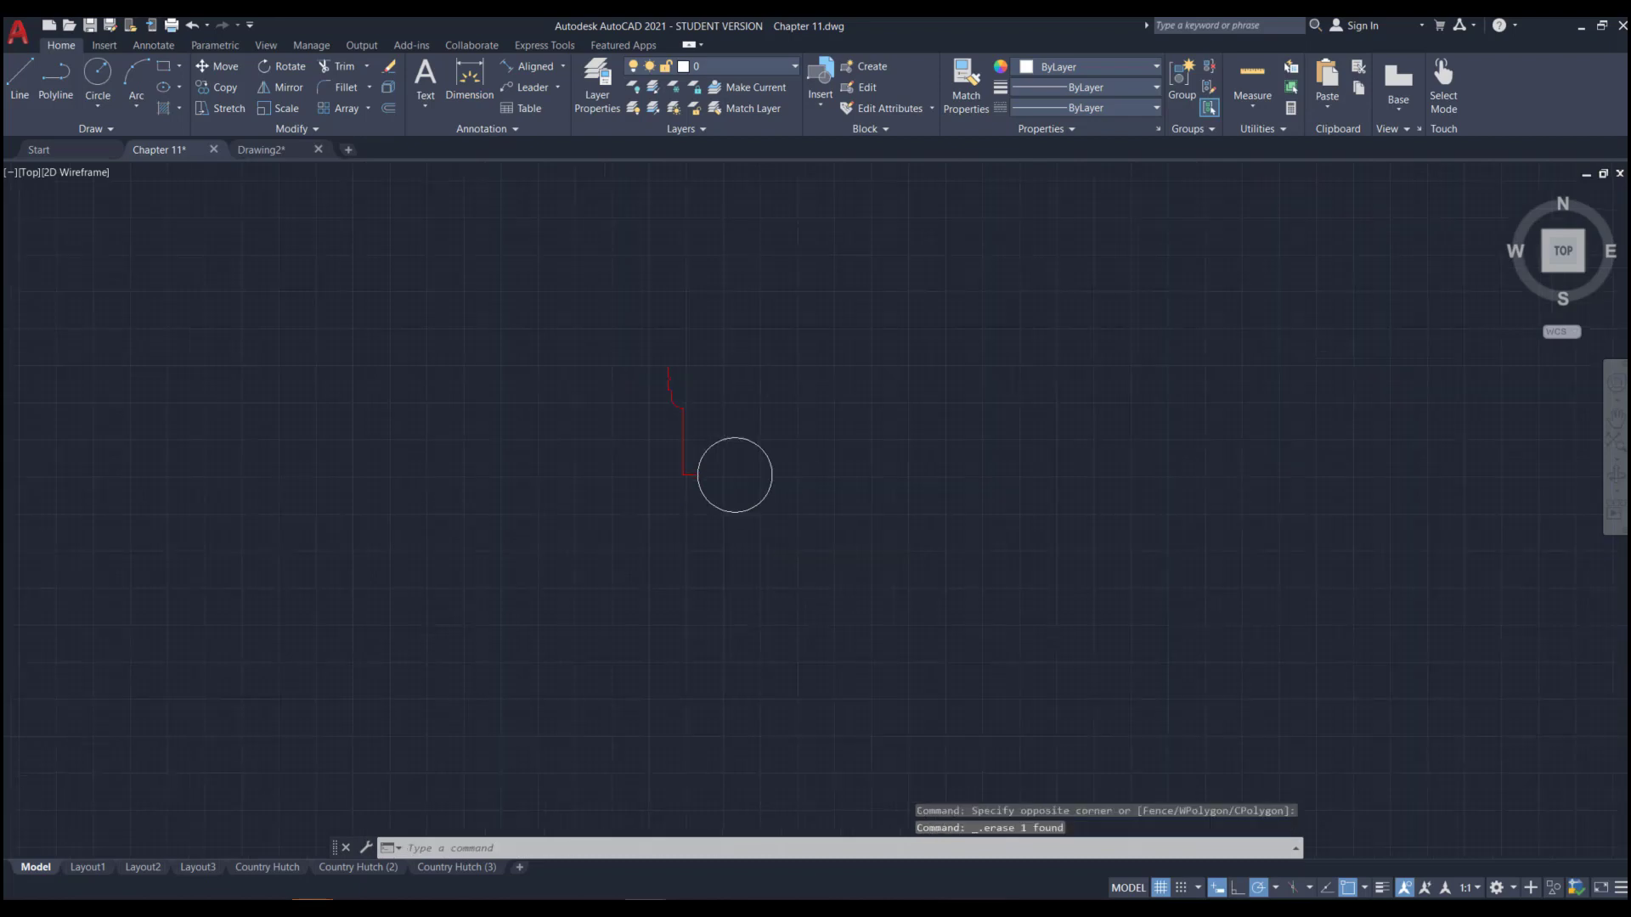
scroll(745, 564, up, 5)
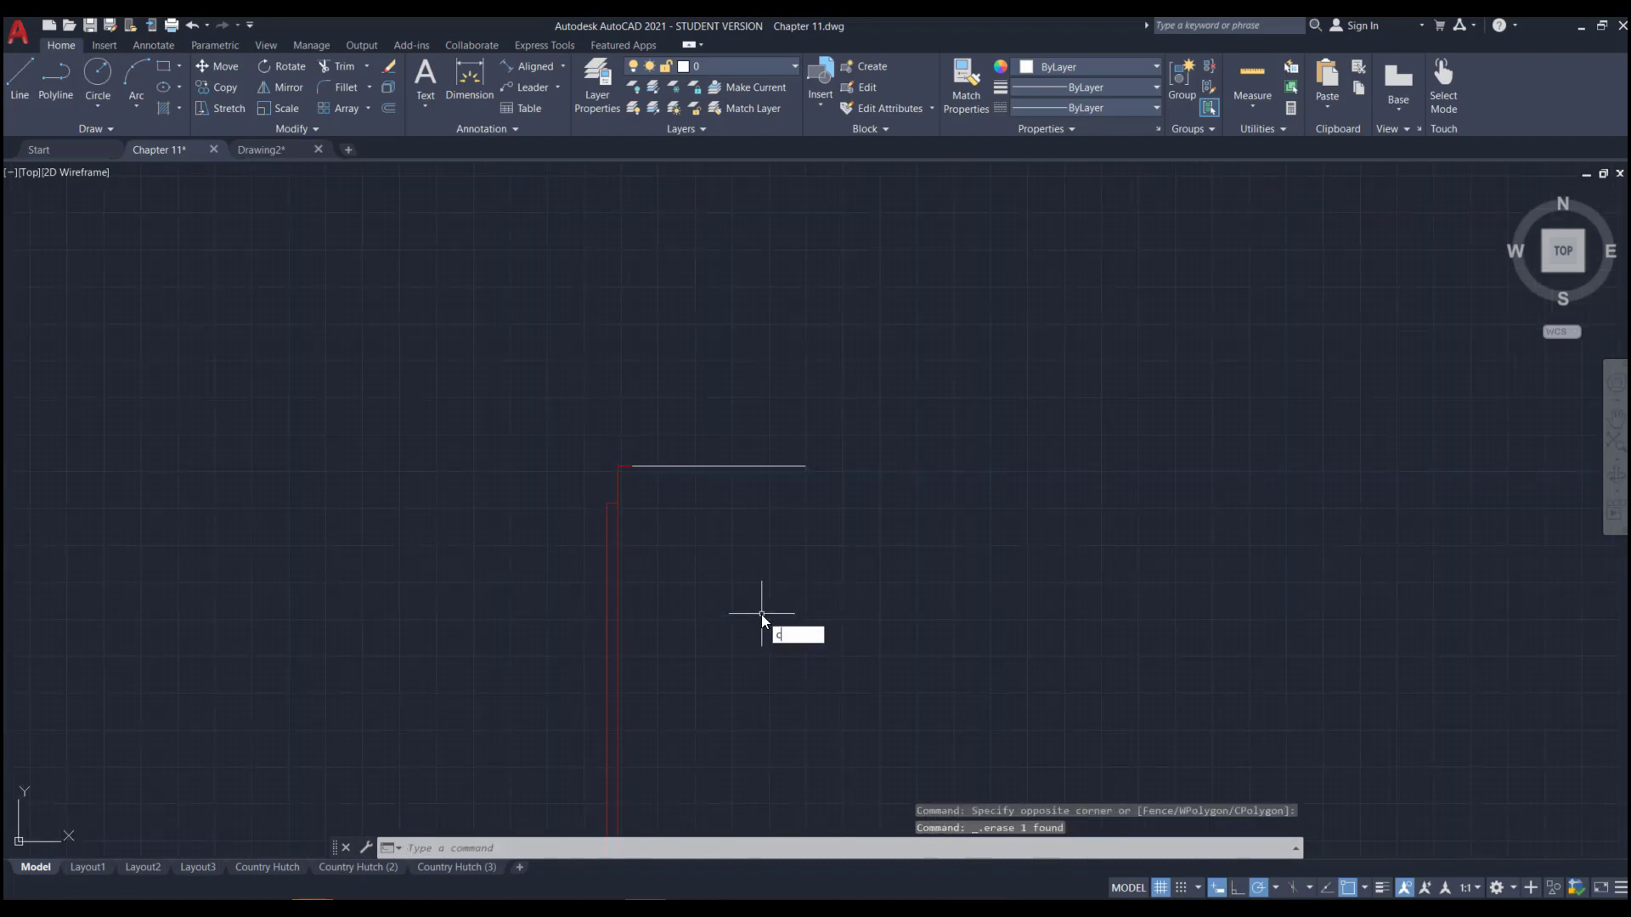
key(Return)
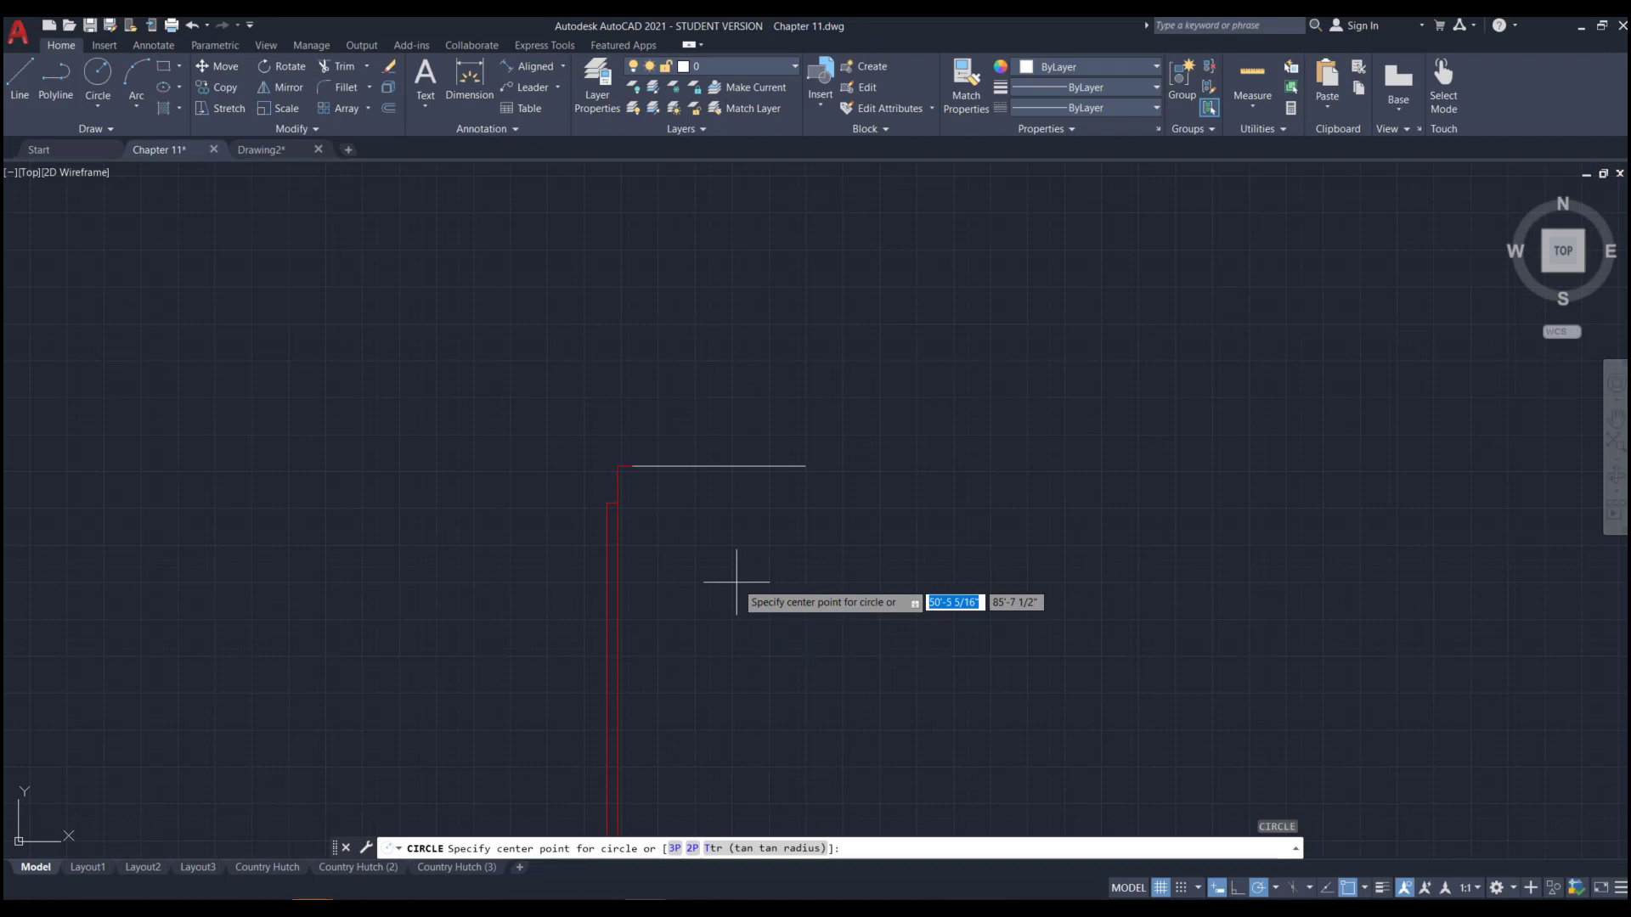
click(785, 582)
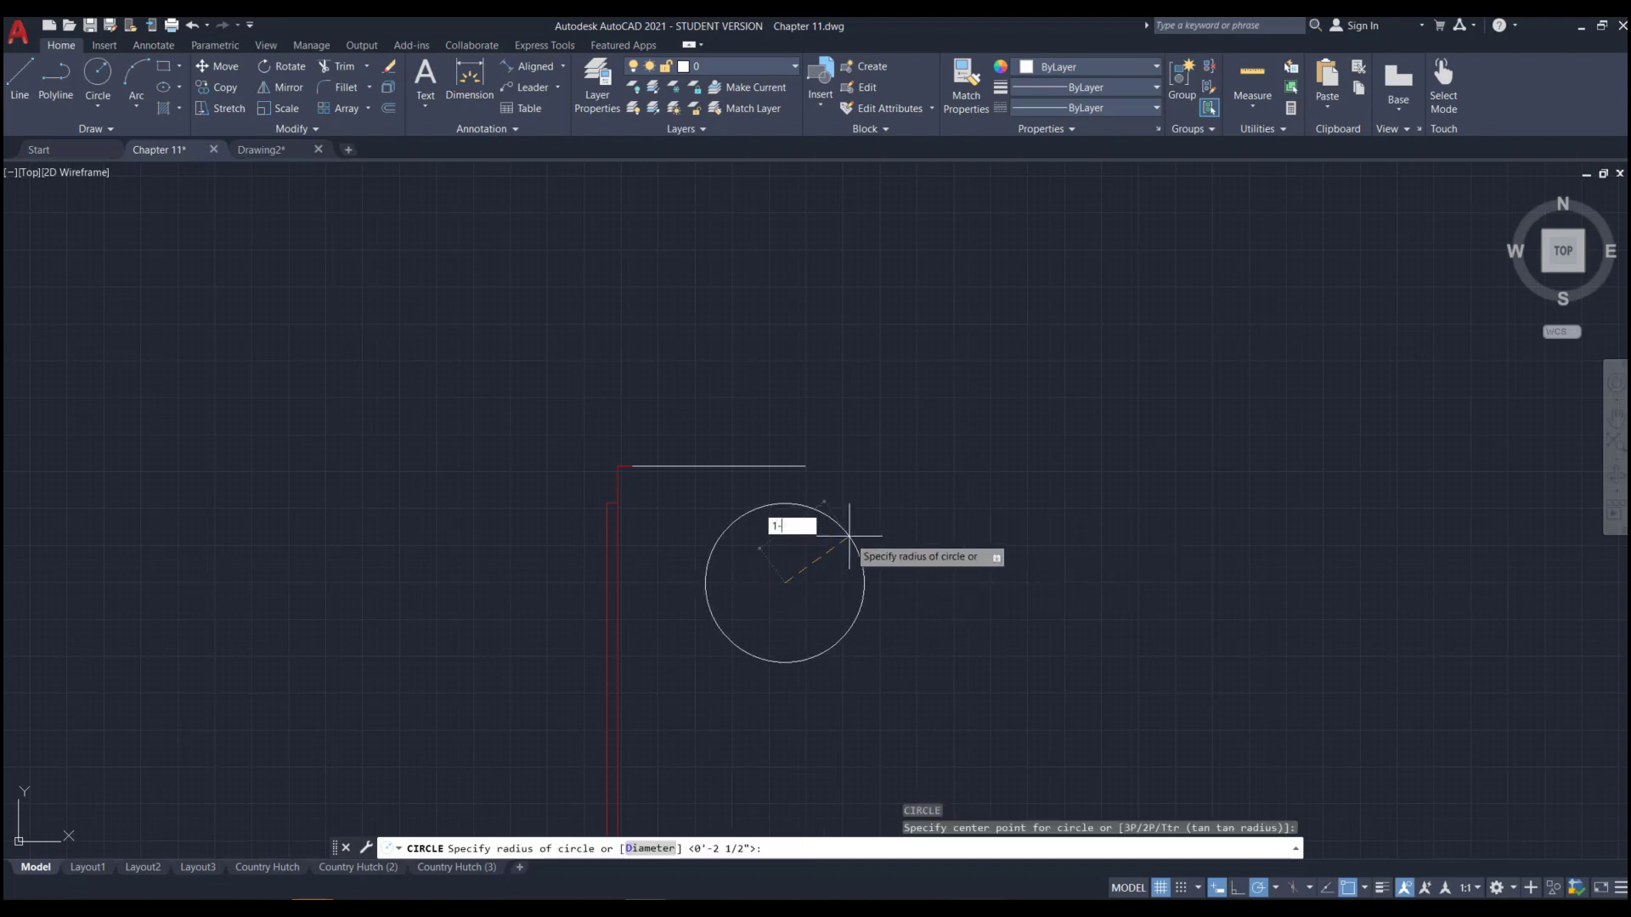
key(Return)
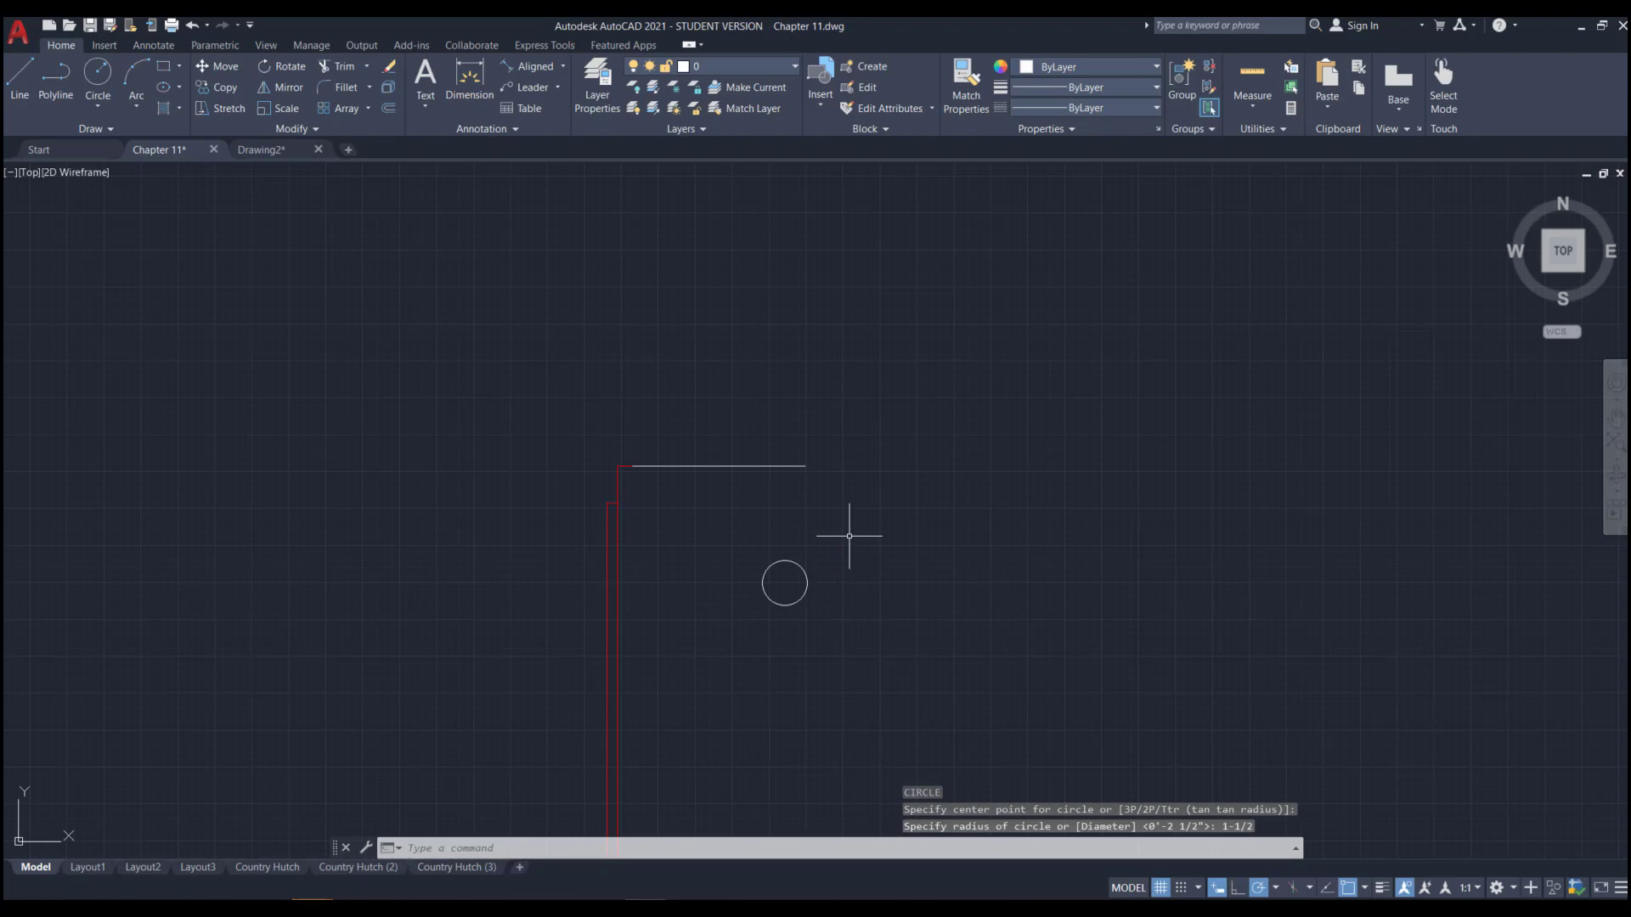
- Move the 1-1/2 radius circle by its left quadrant onto the end of the profile's lower ledge
click(785, 582)
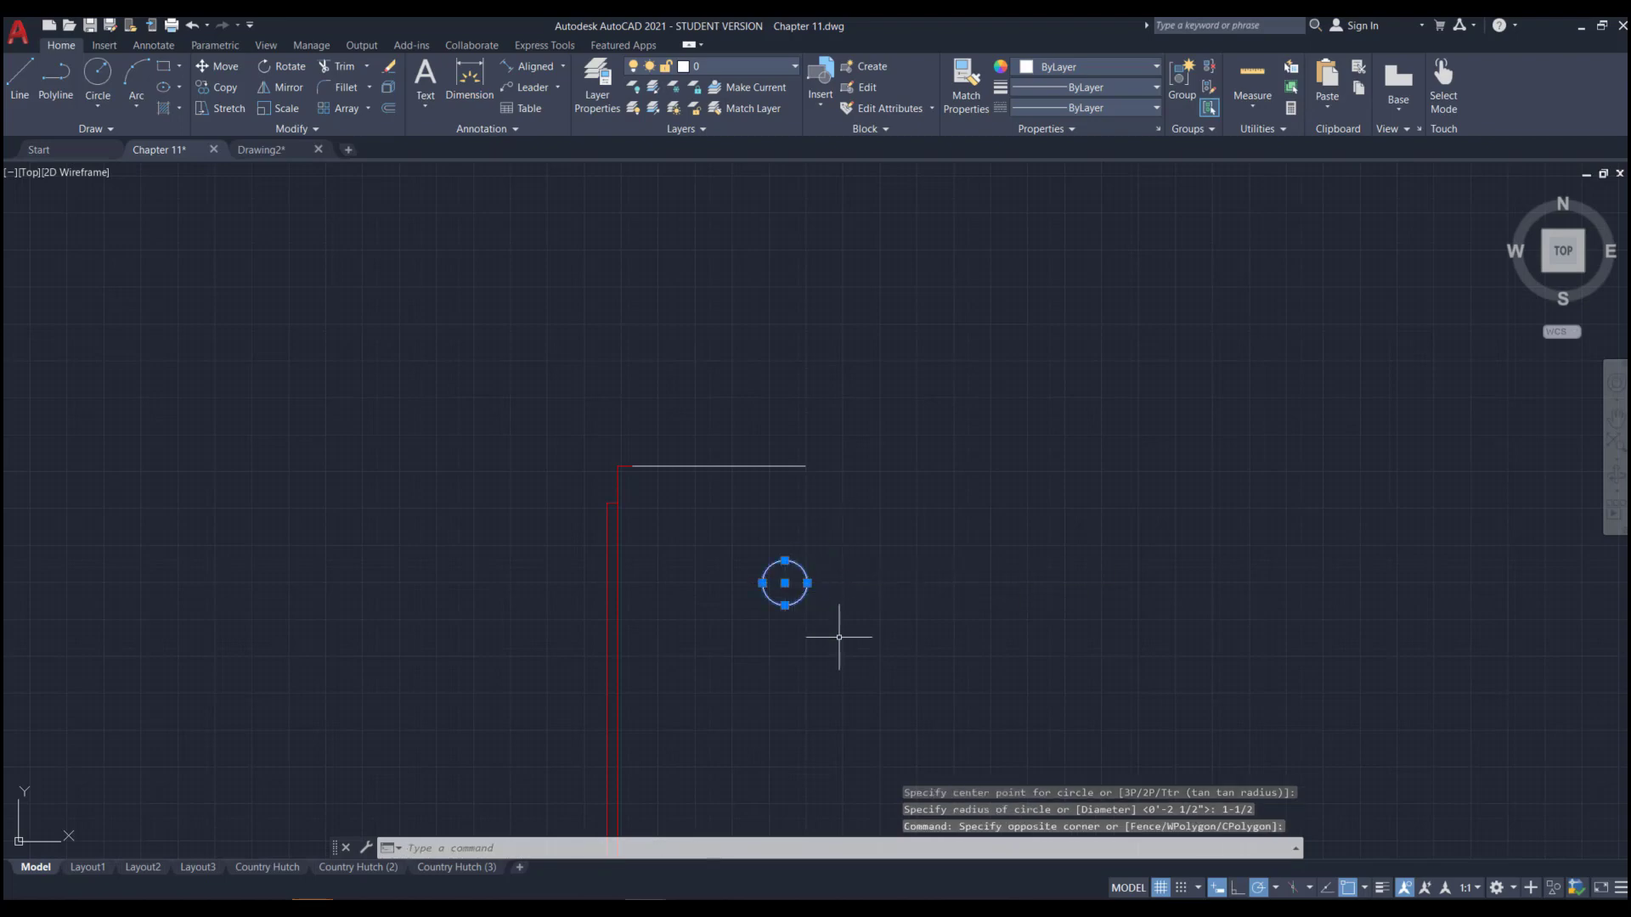
text(m)
key(Return)
scroll(763, 581, up, 2)
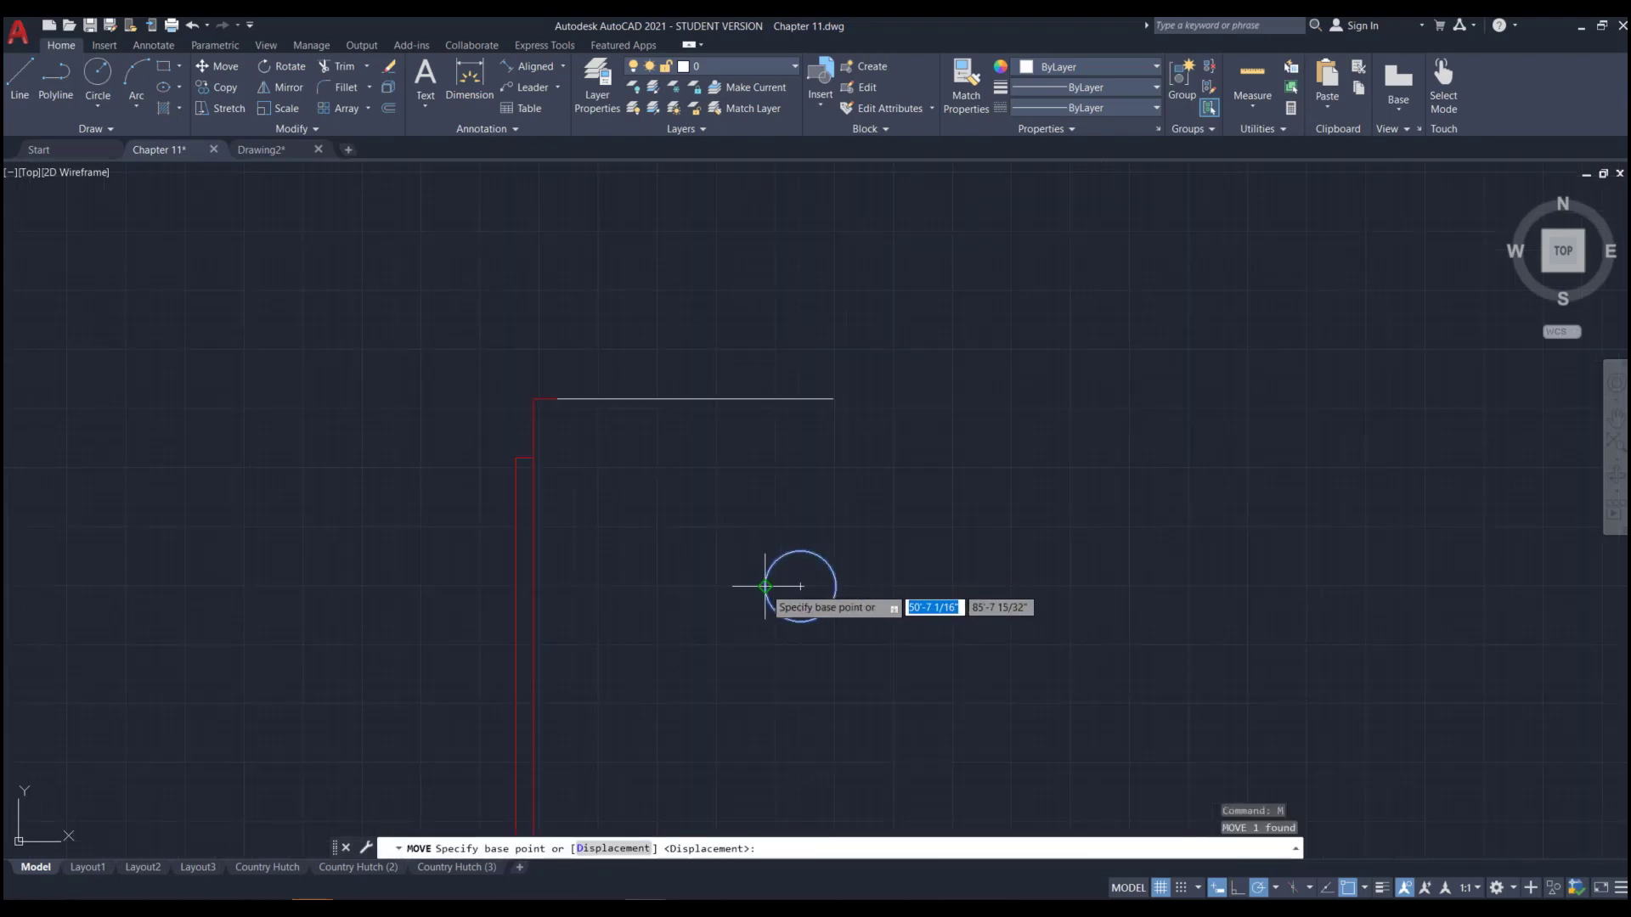
click(764, 586)
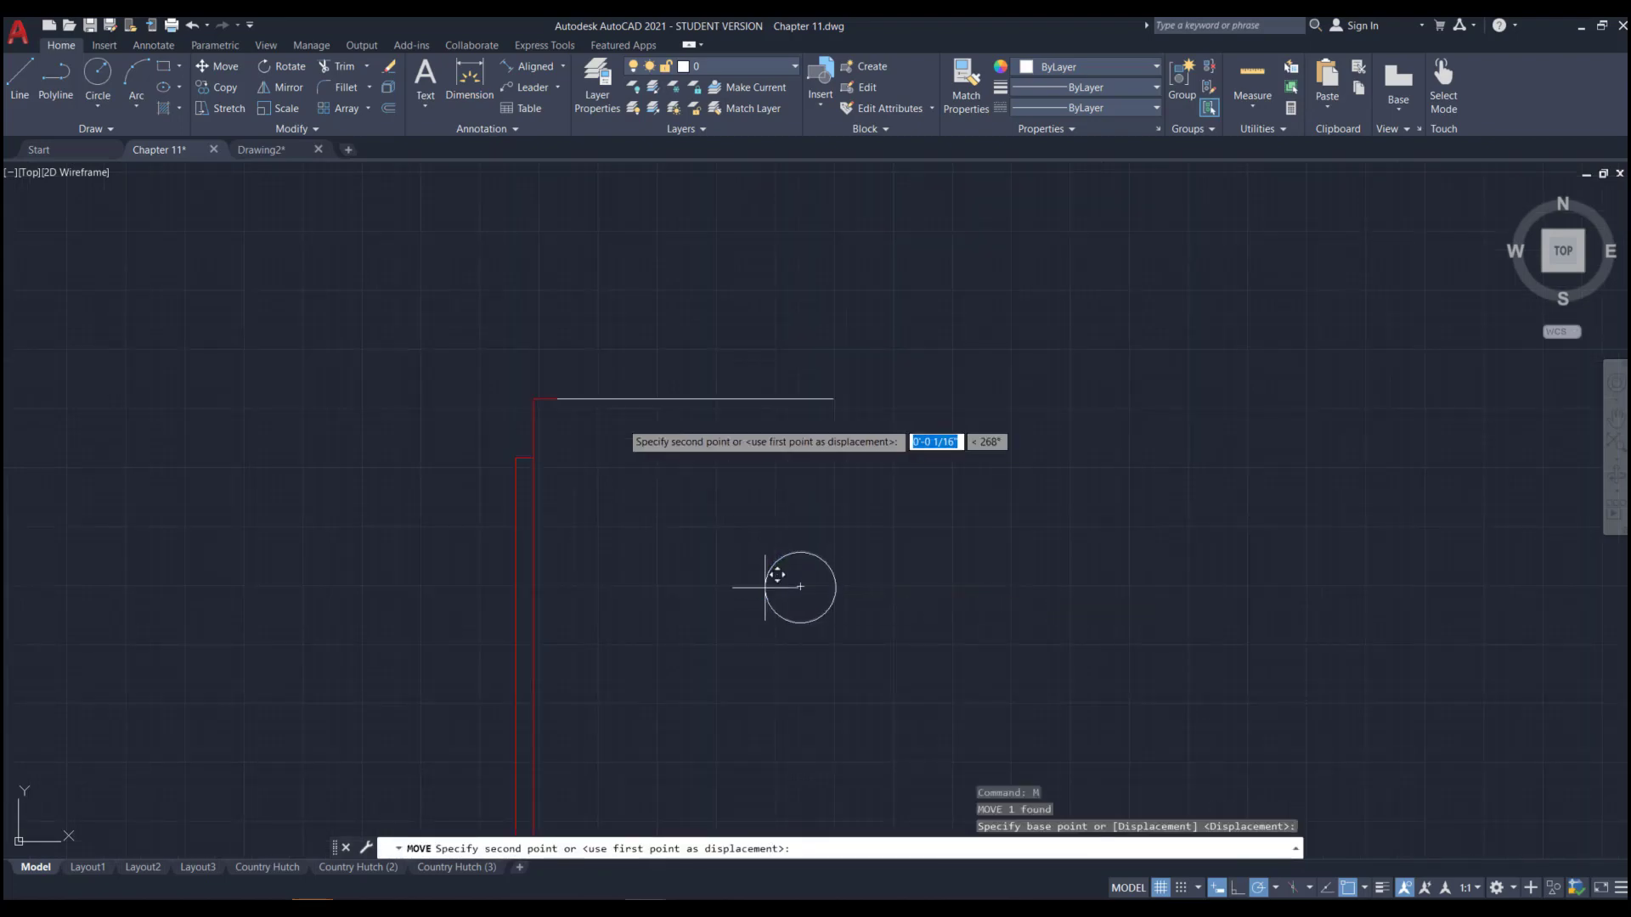
click(556, 398)
- Erase the lower horizontal guide line running through the small circle
scroll(718, 467, down, 3)
click(713, 472)
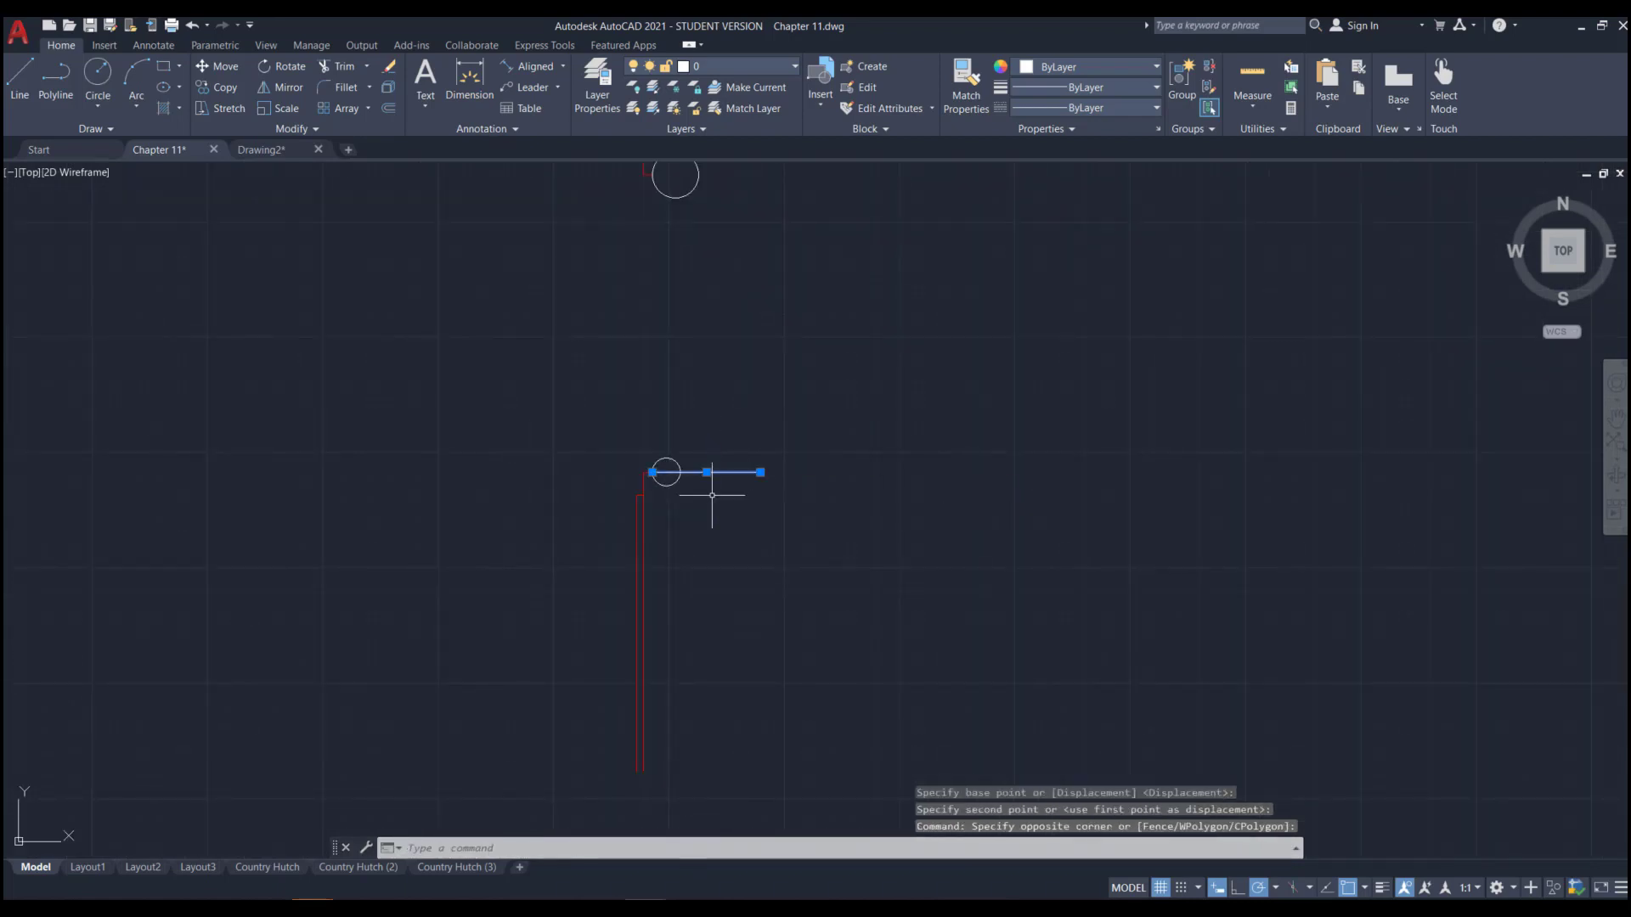
key(Delete)
scroll(710, 502, down, 2)
scroll(705, 379, up, 2)
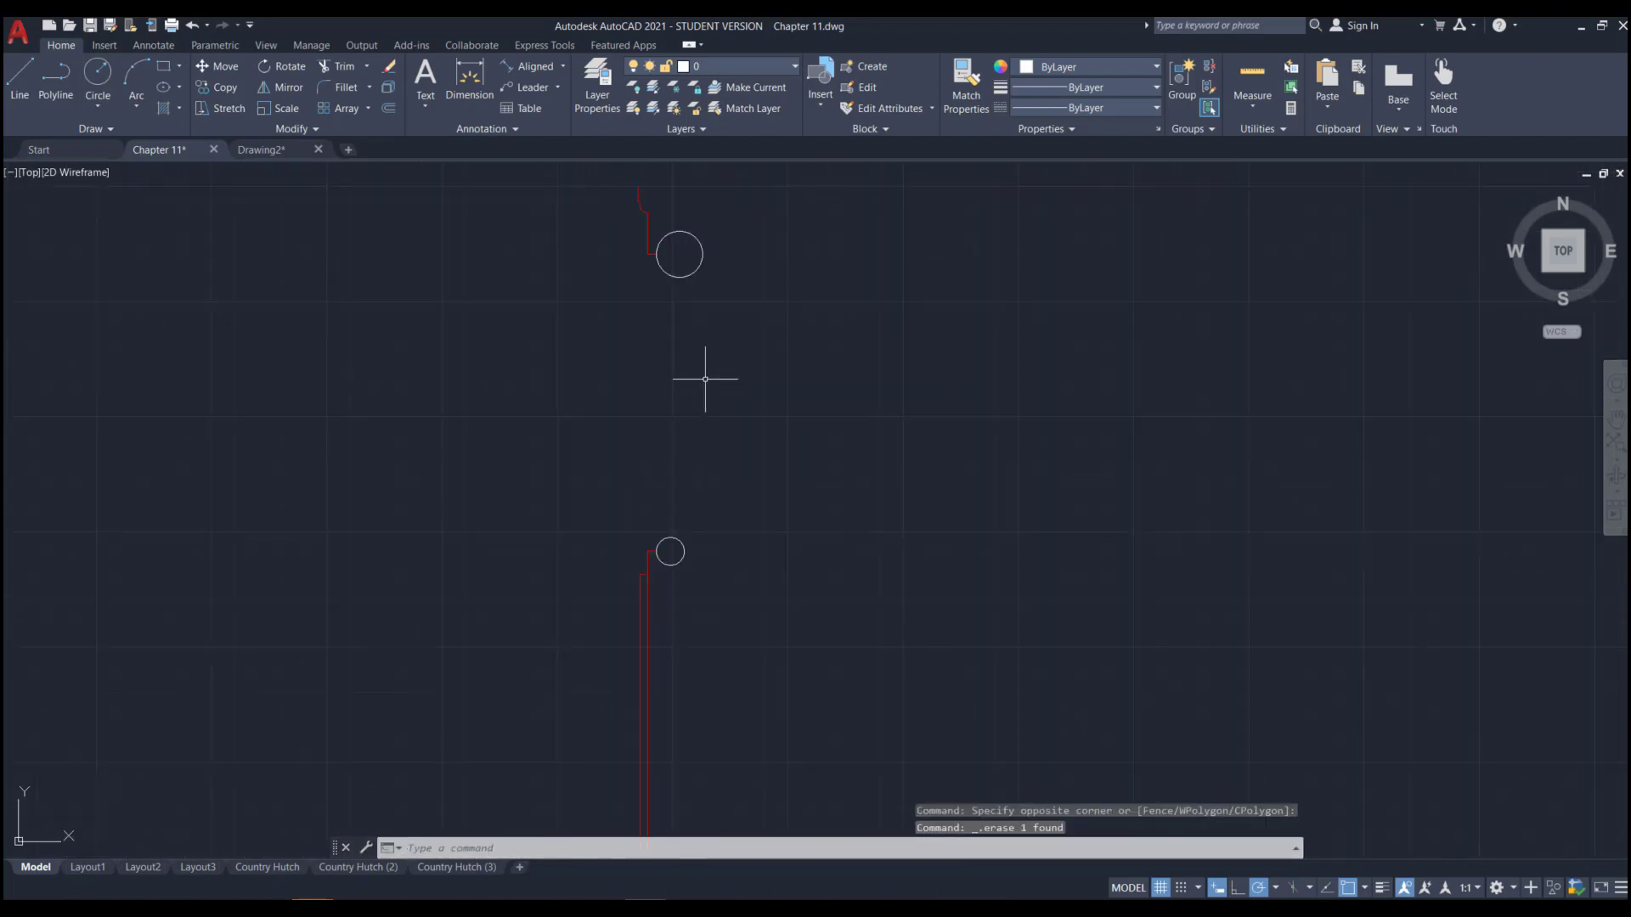
- Draw a line from the large circle's right quadrant to the small circle's right quadrant and inspect how it meets the upper circle
text(l)
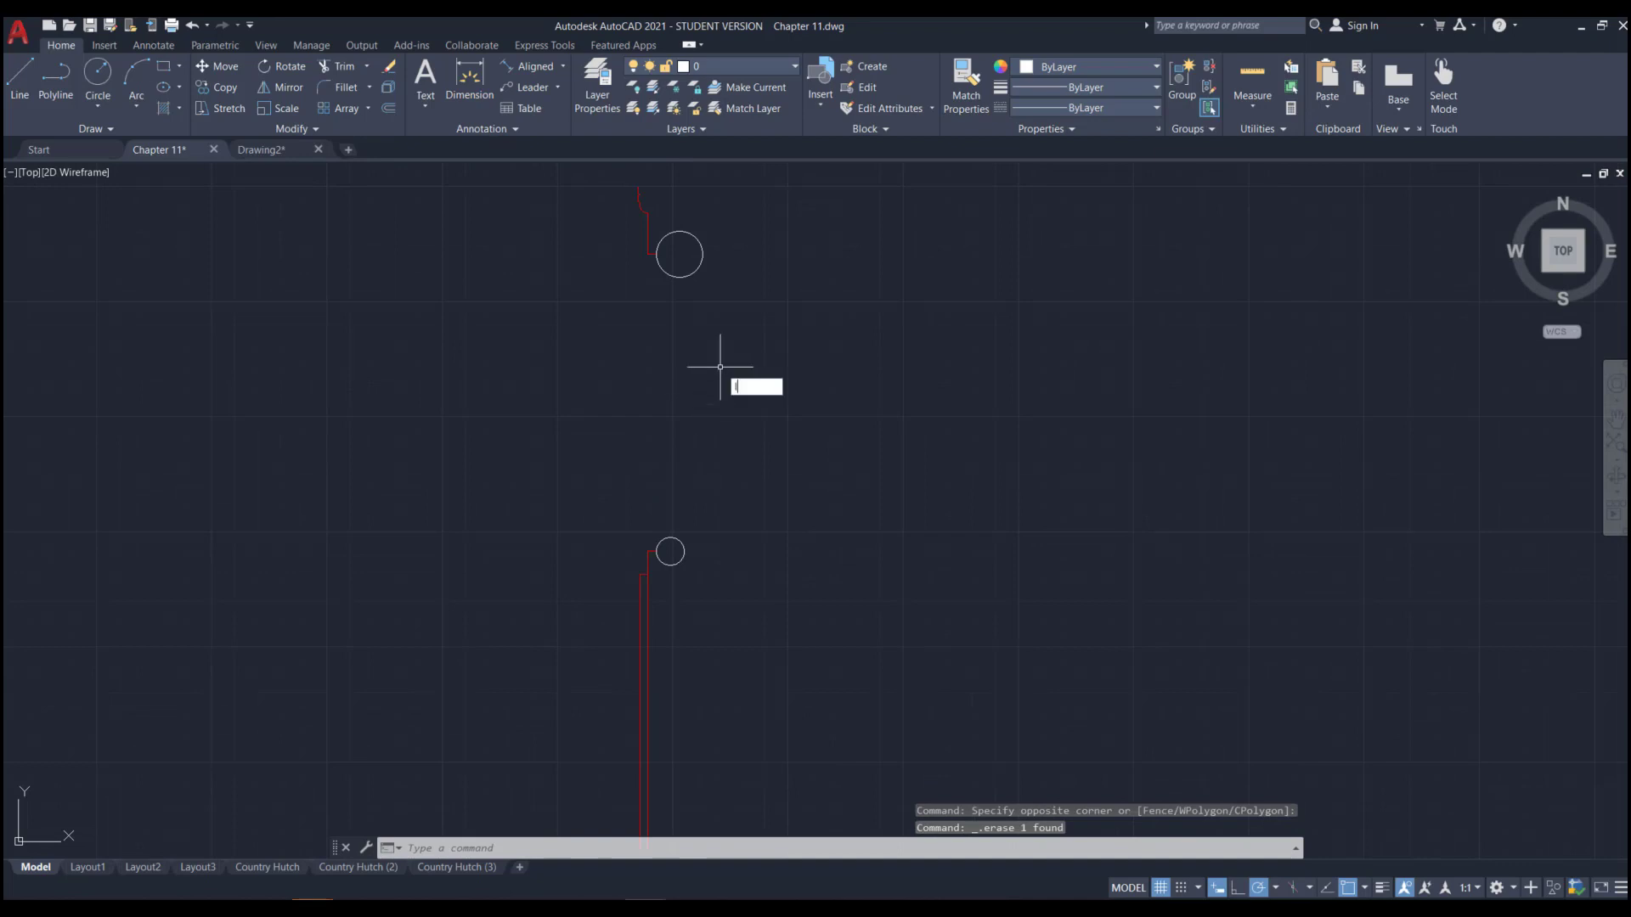
key(Return)
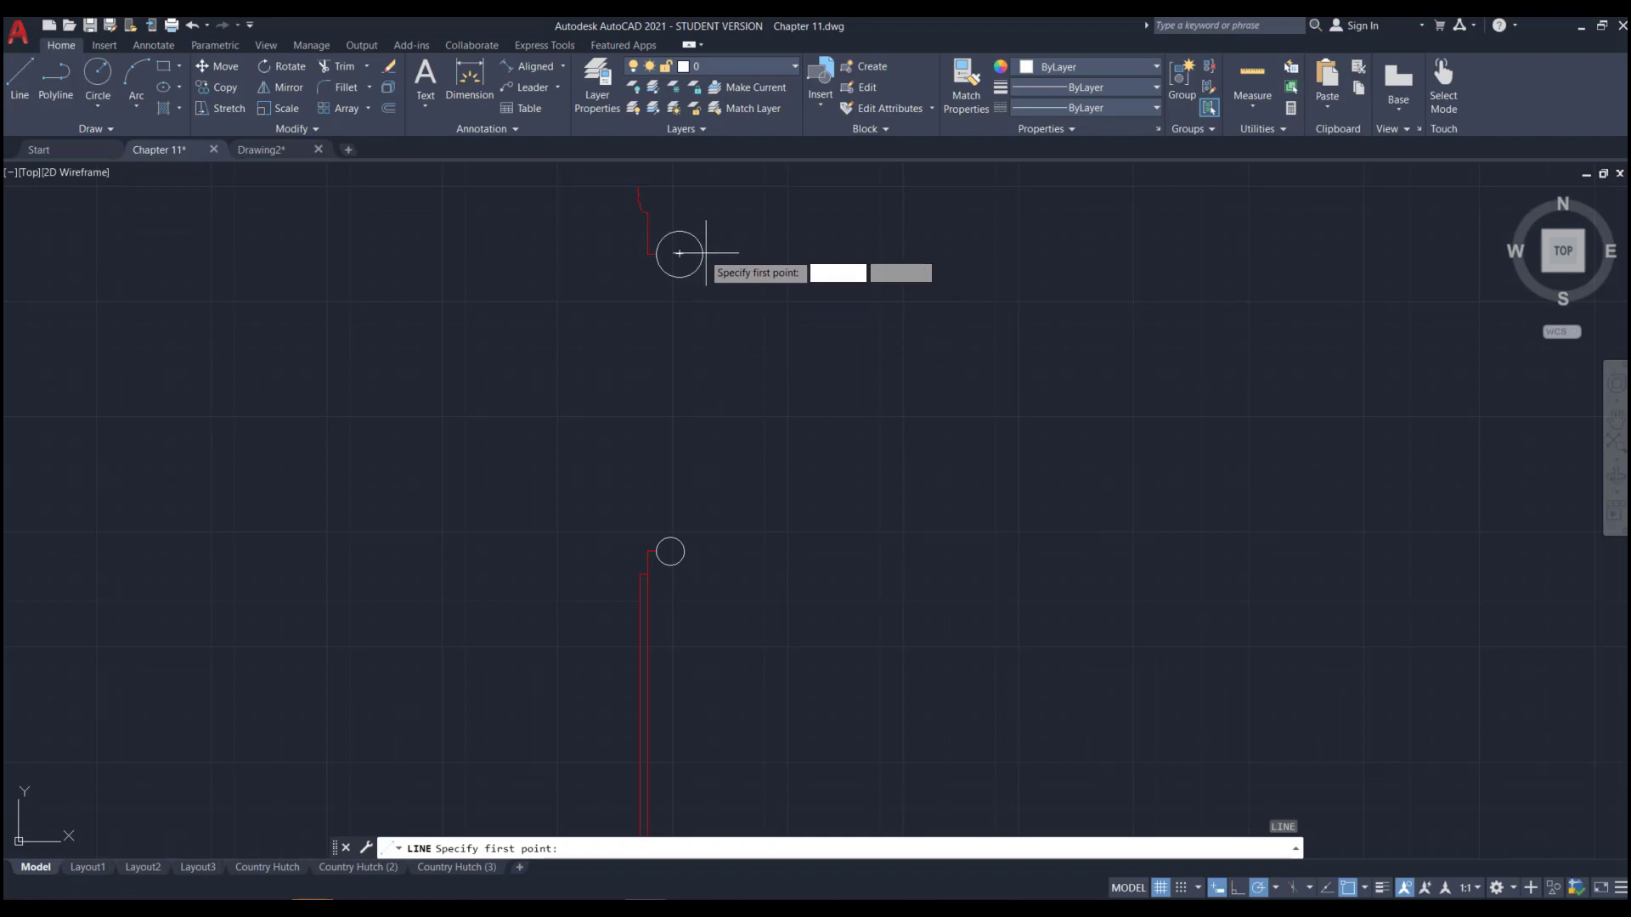
click(679, 253)
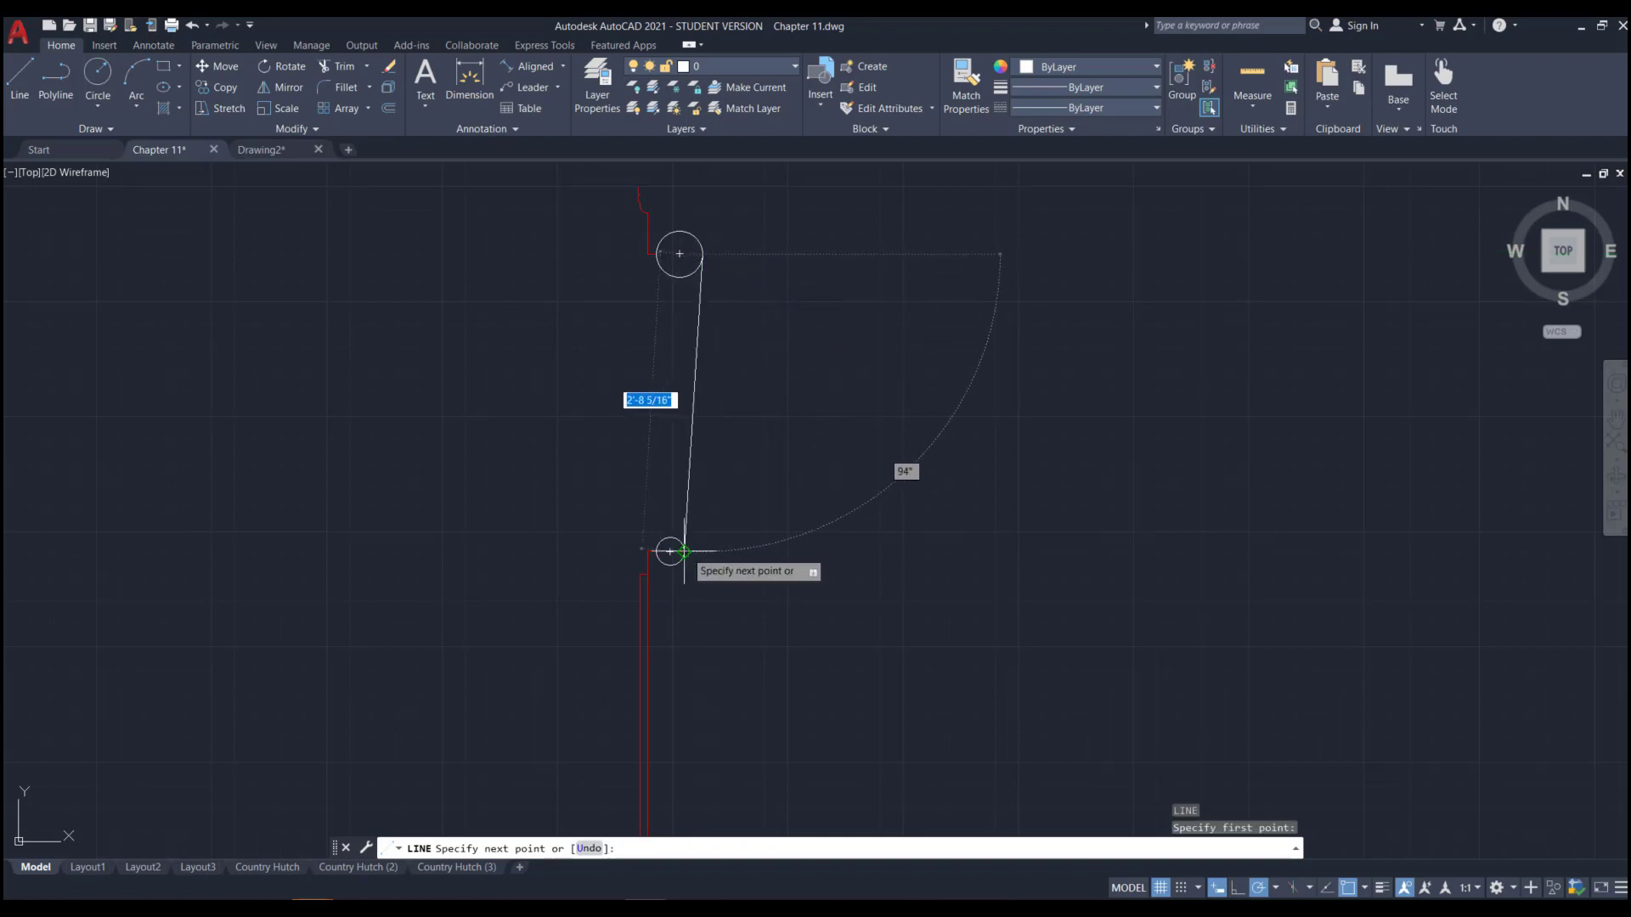
click(680, 551)
key(Return)
scroll(696, 272, up, 10)
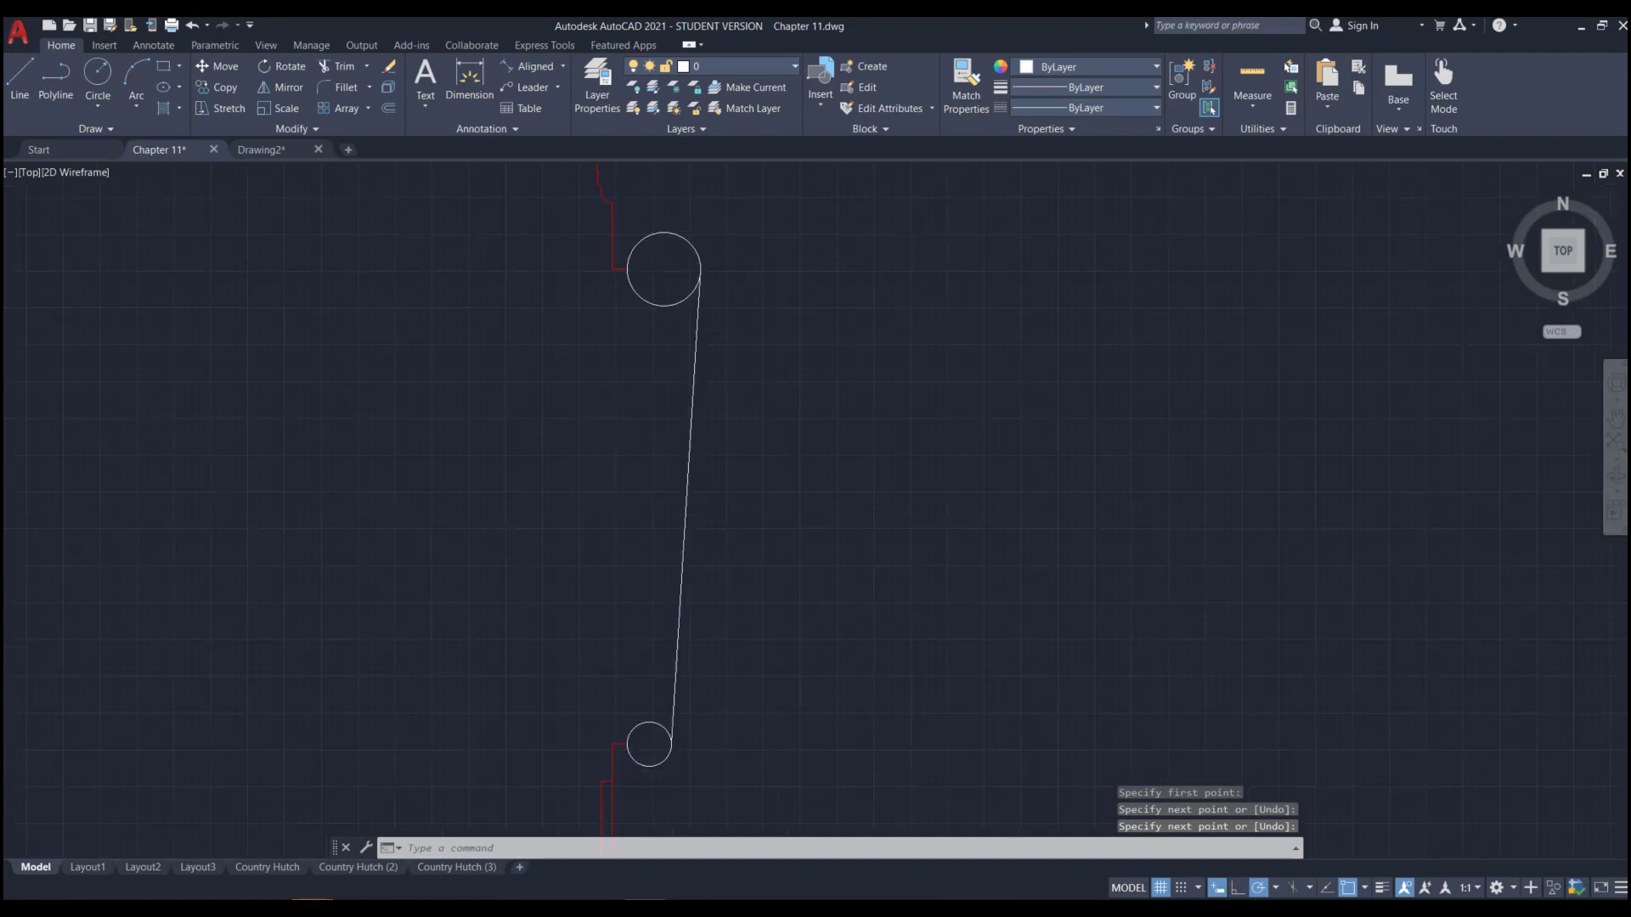
scroll(727, 402, up, 8)
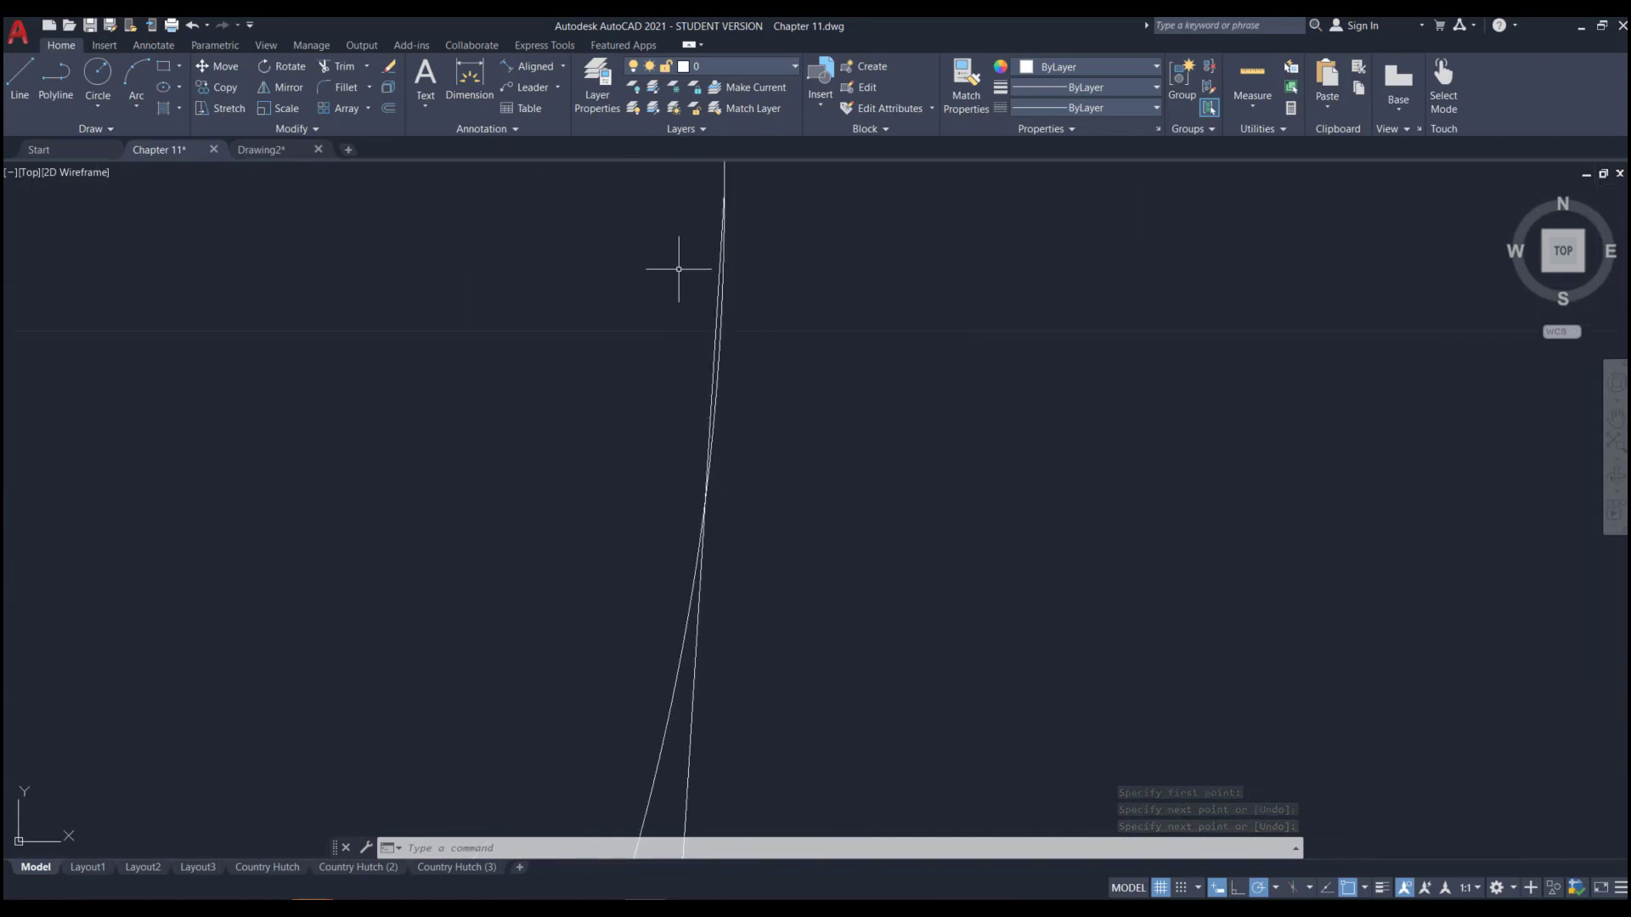
scroll(754, 263, down, 2)
scroll(786, 328, down, 6)
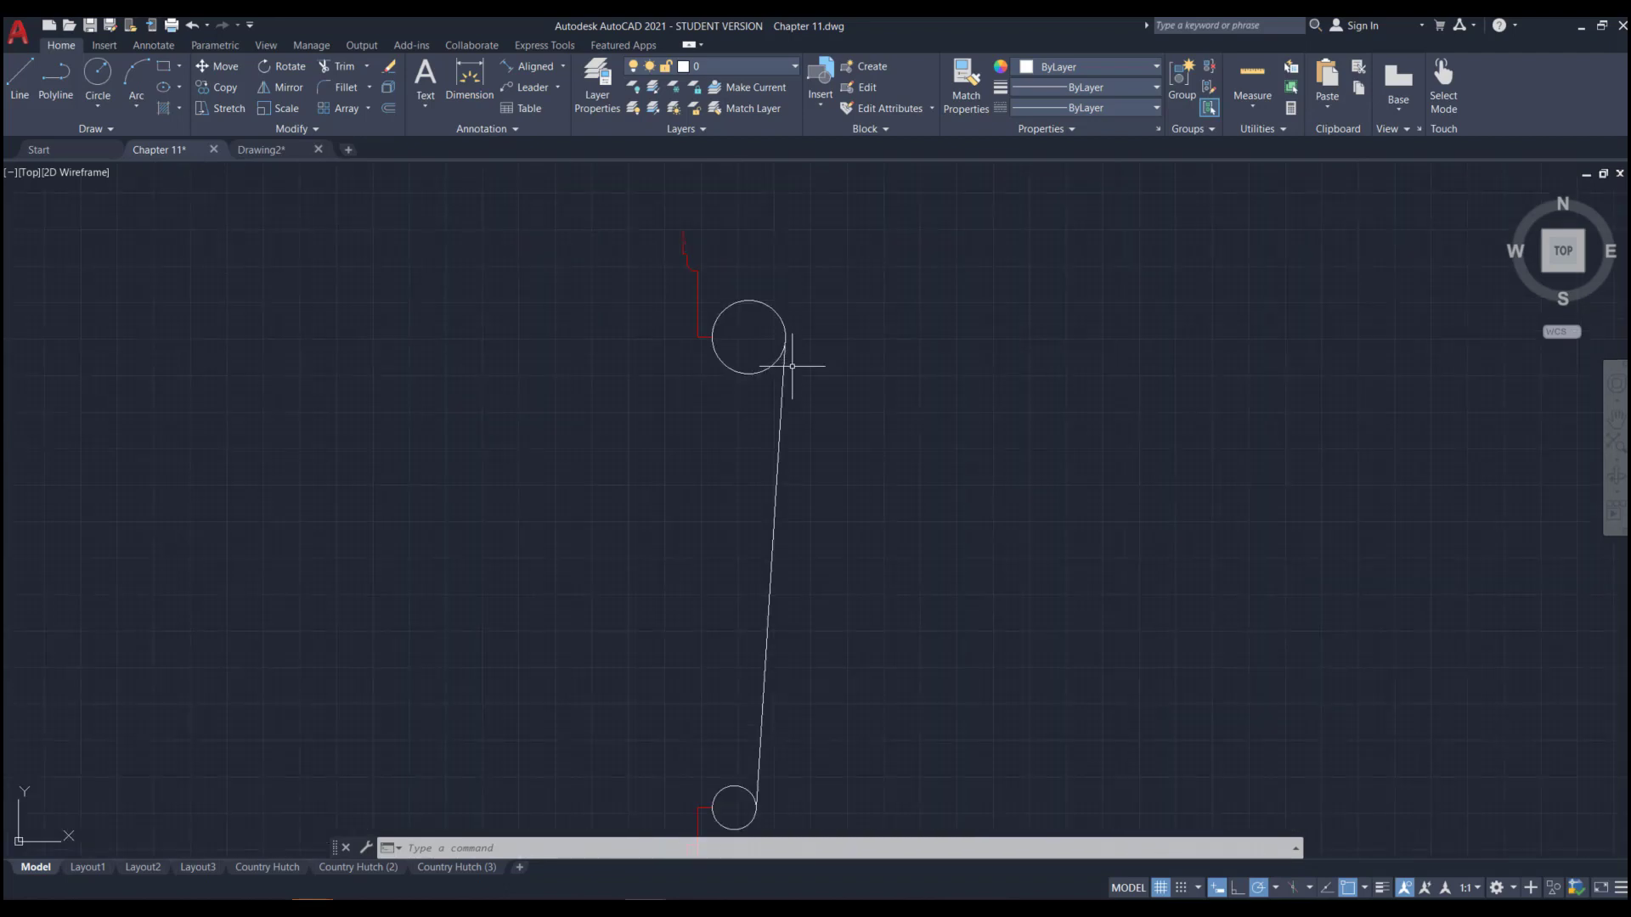
- Erase the line joining the right quadrants of the two circles
click(783, 425)
click(776, 510)
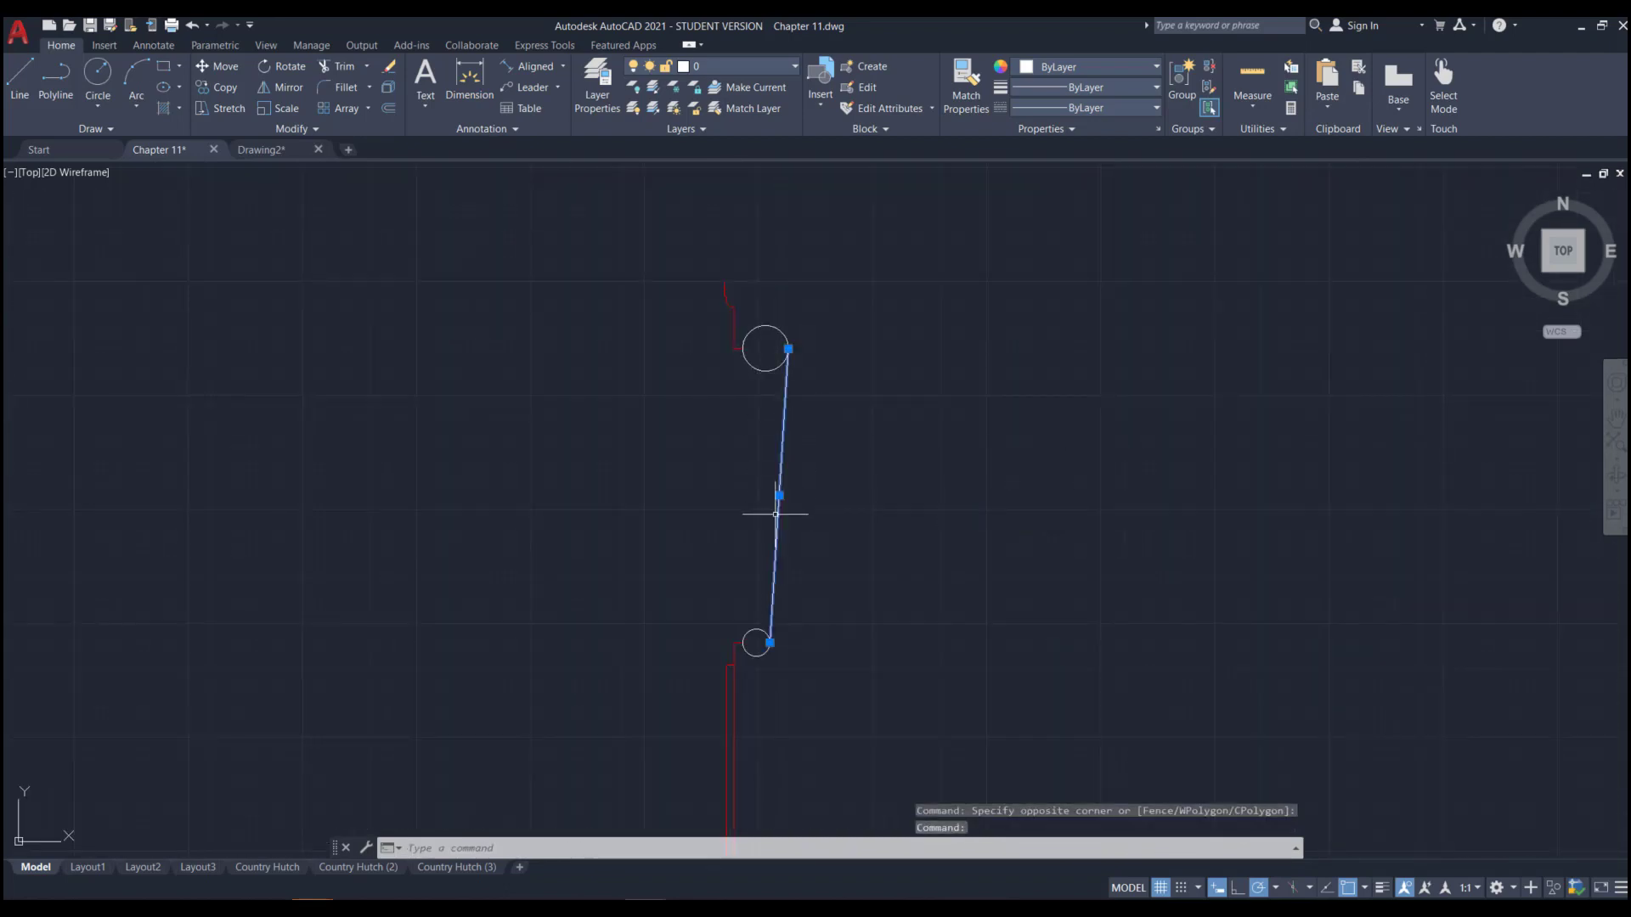
key(Delete)
scroll(811, 381, up, 2)
scroll(749, 331, down, 2)
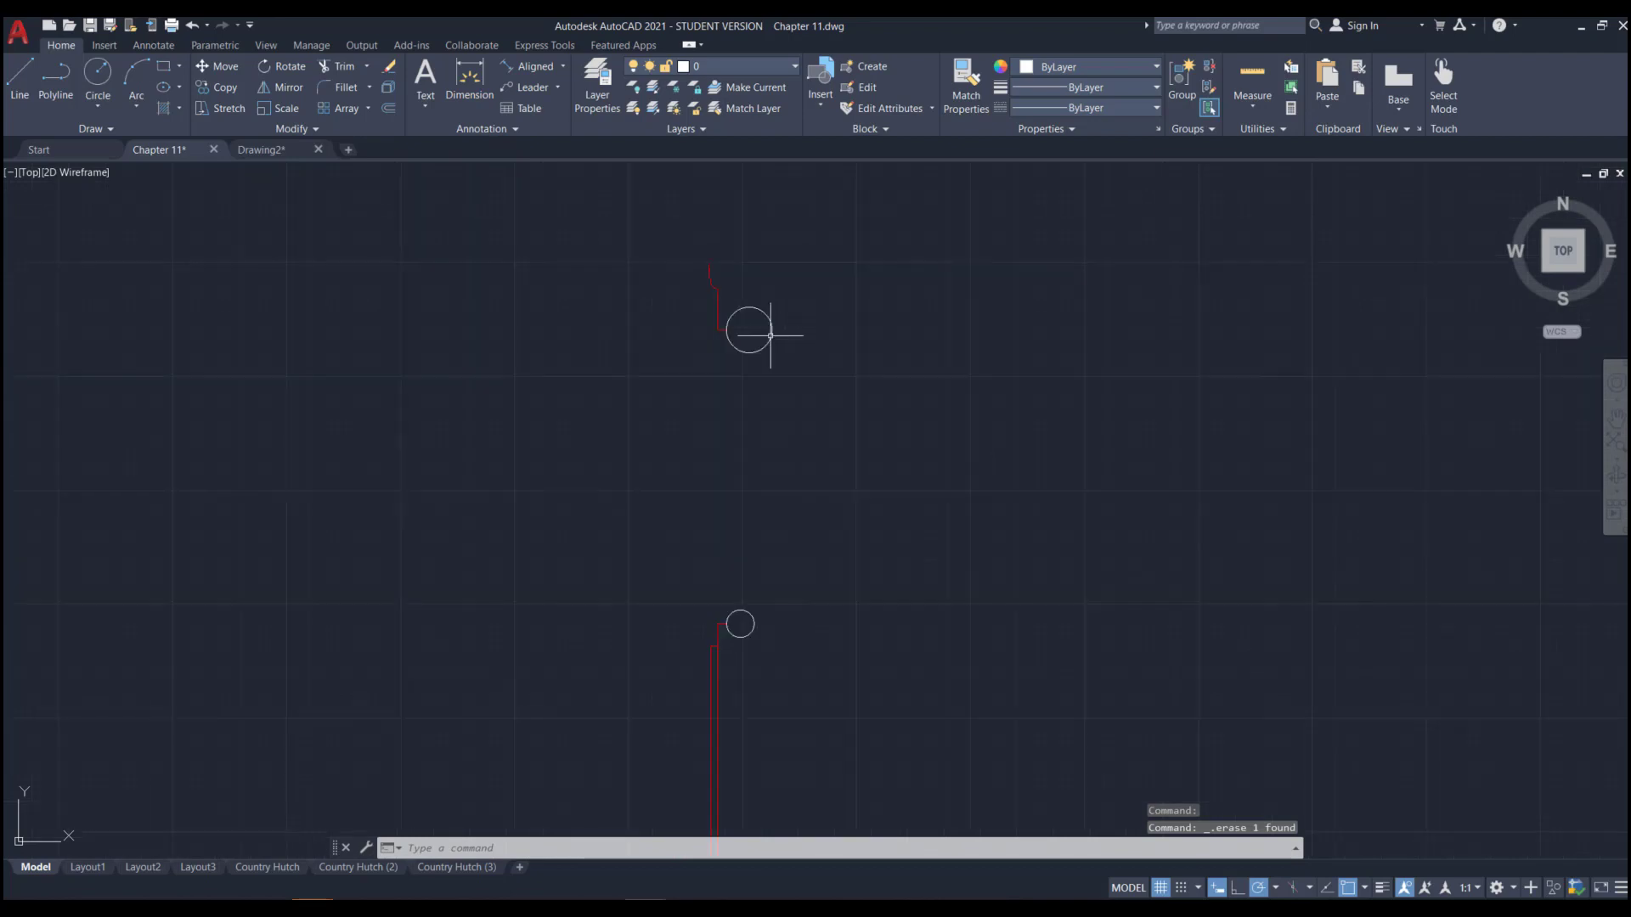
- Draw a line tangent to the outer right sides of both circles, using the tangent snap override at each end
scroll(797, 413, up, 2)
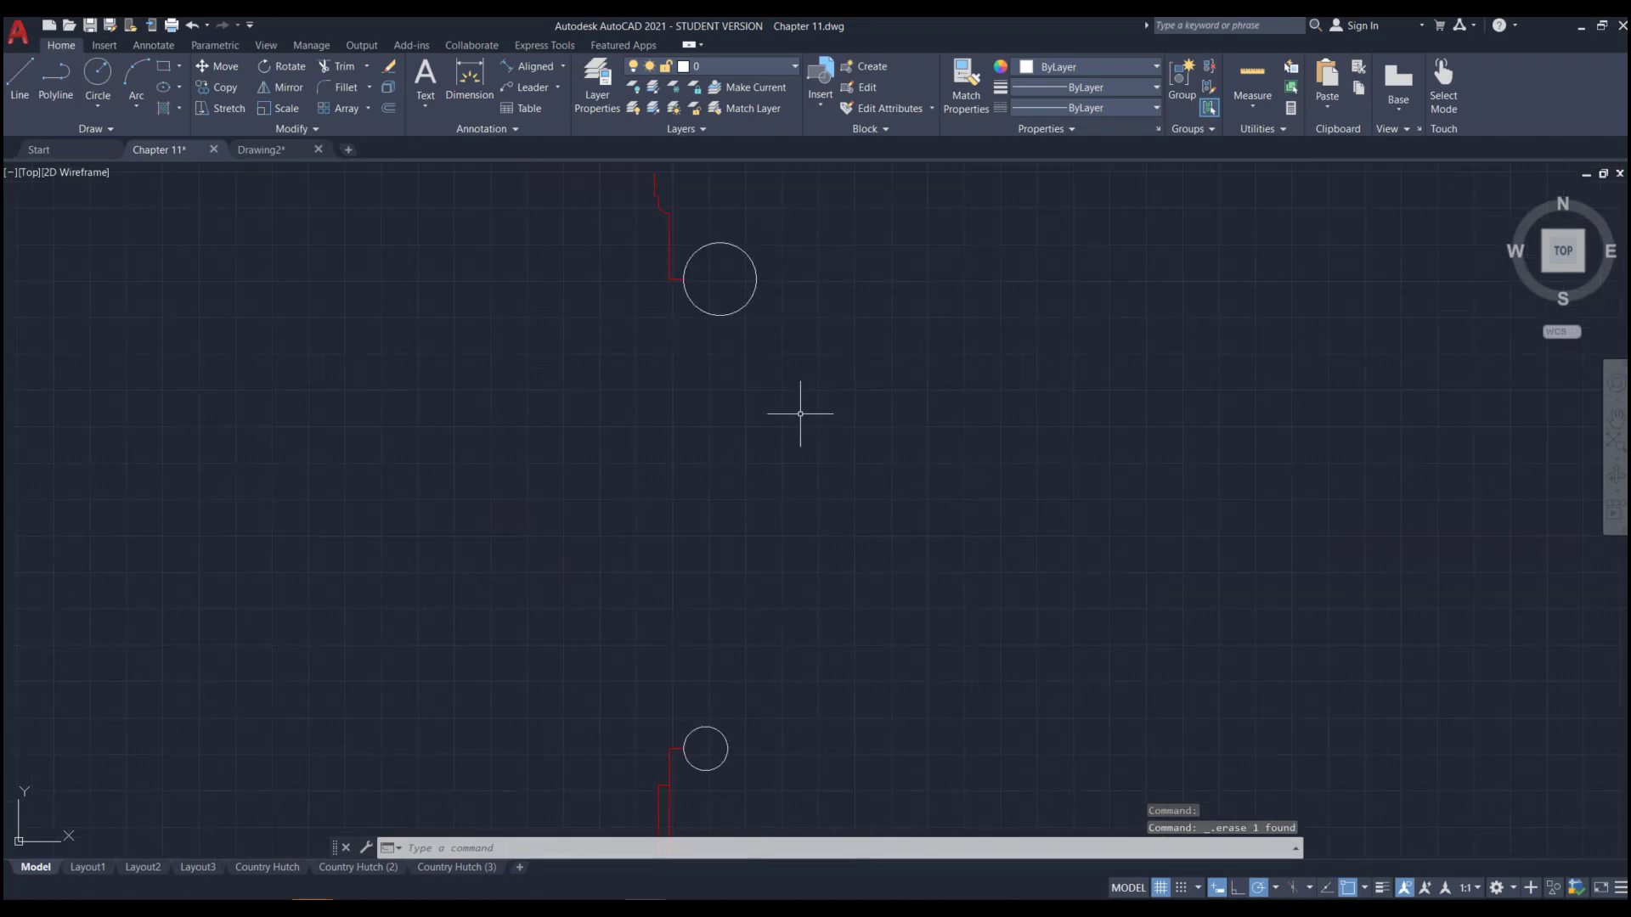
text(l)
key(Return)
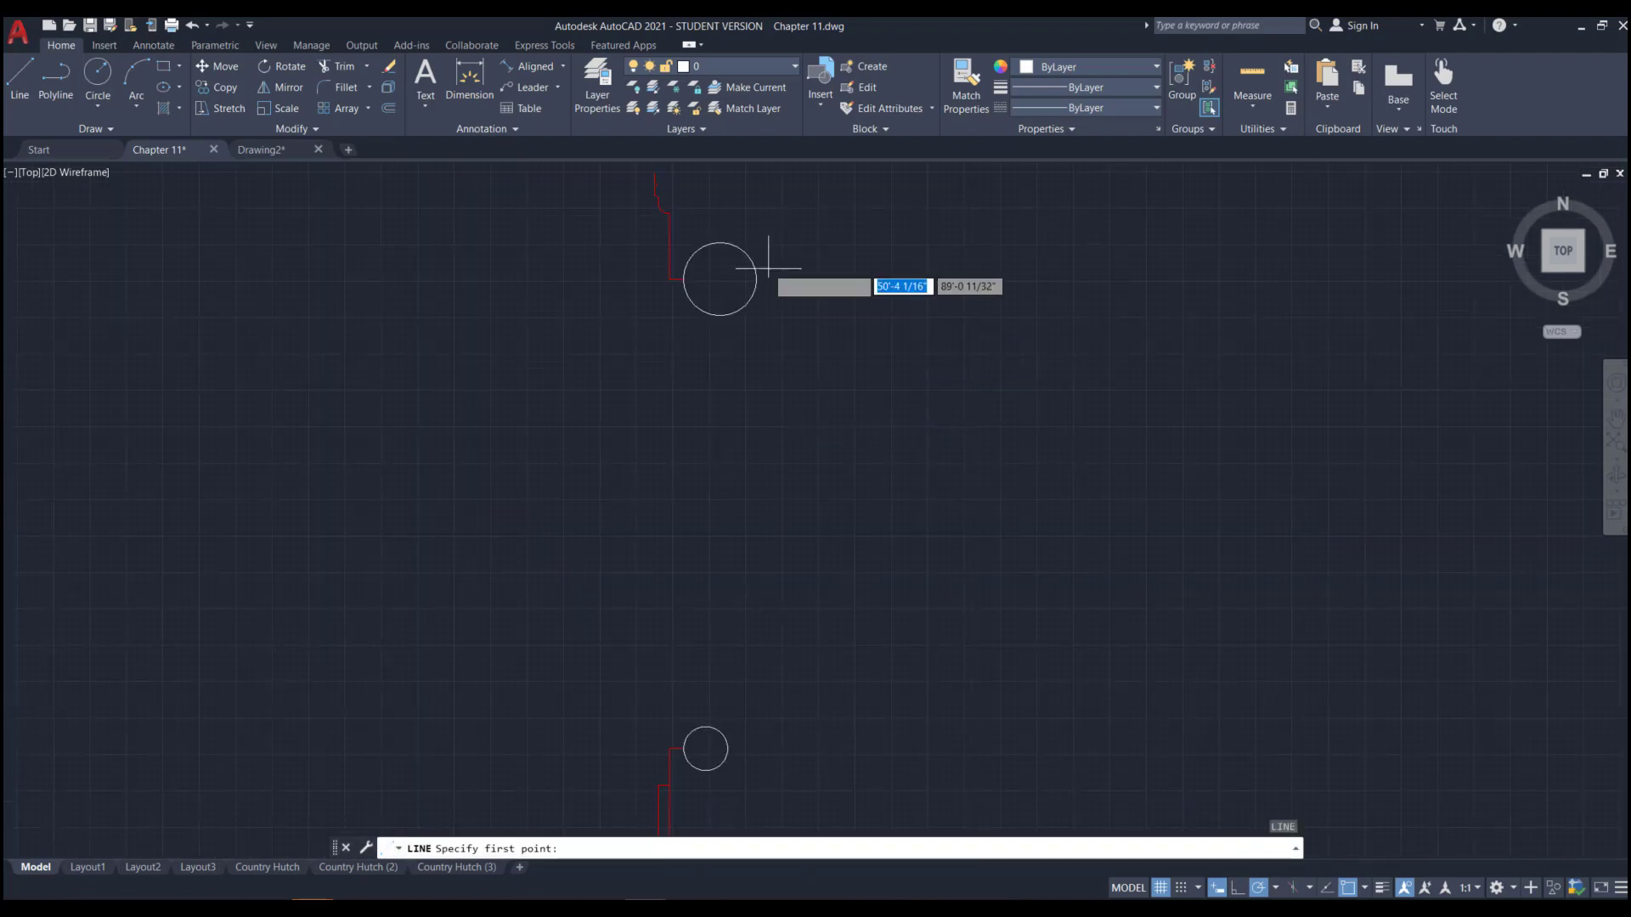
scroll(768, 268, up, 3)
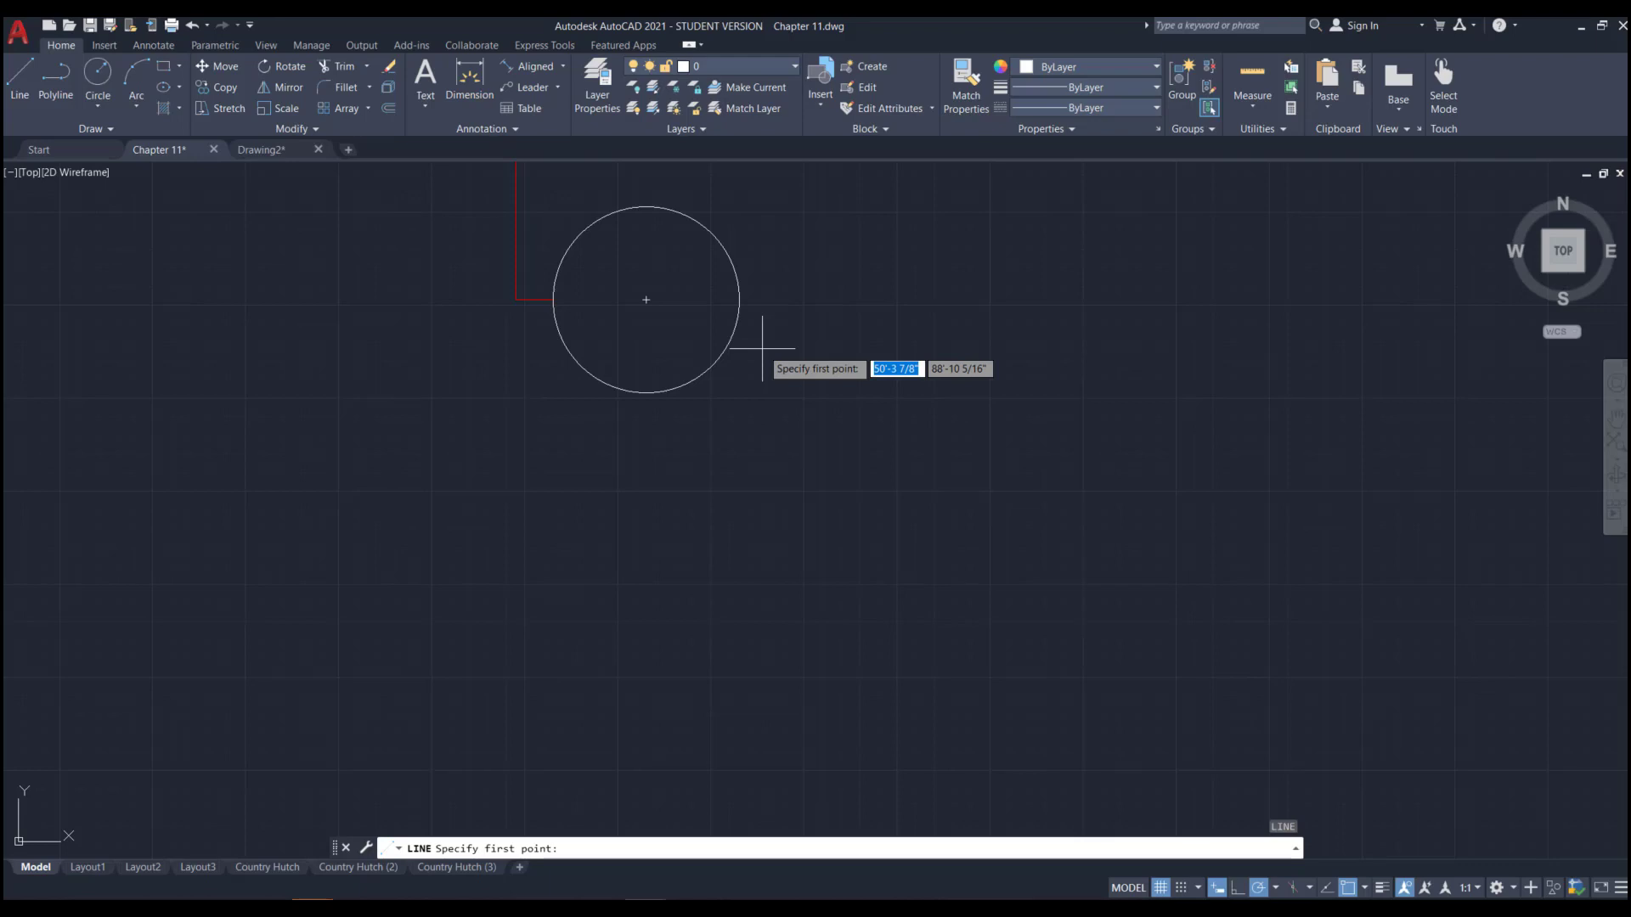
text(ta)
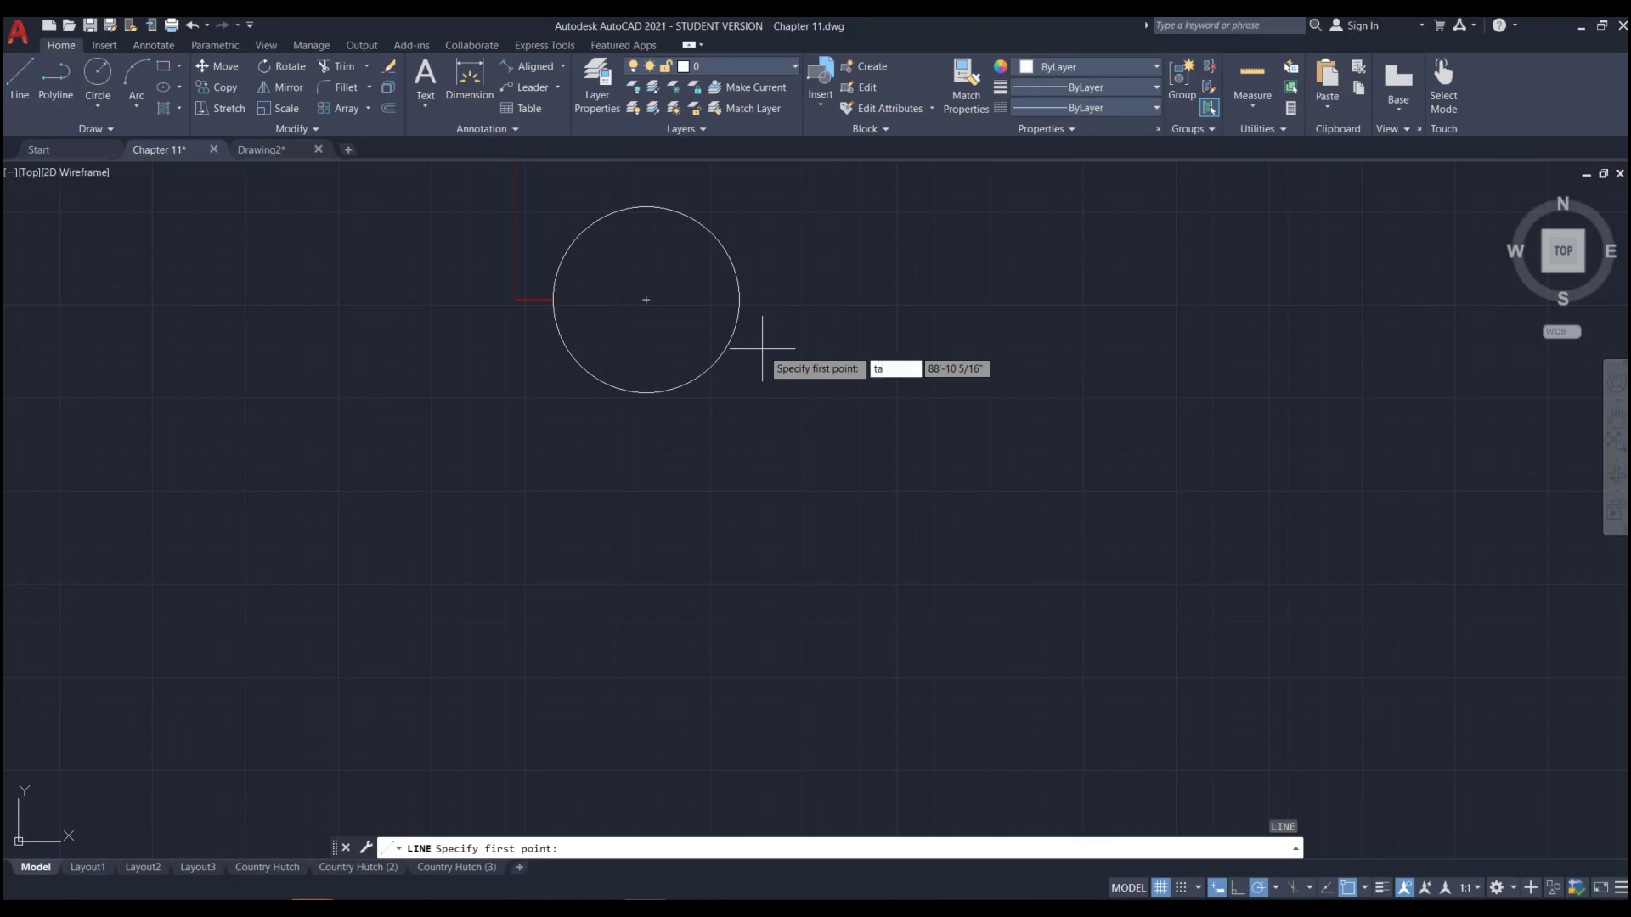
text(n)
key(Return)
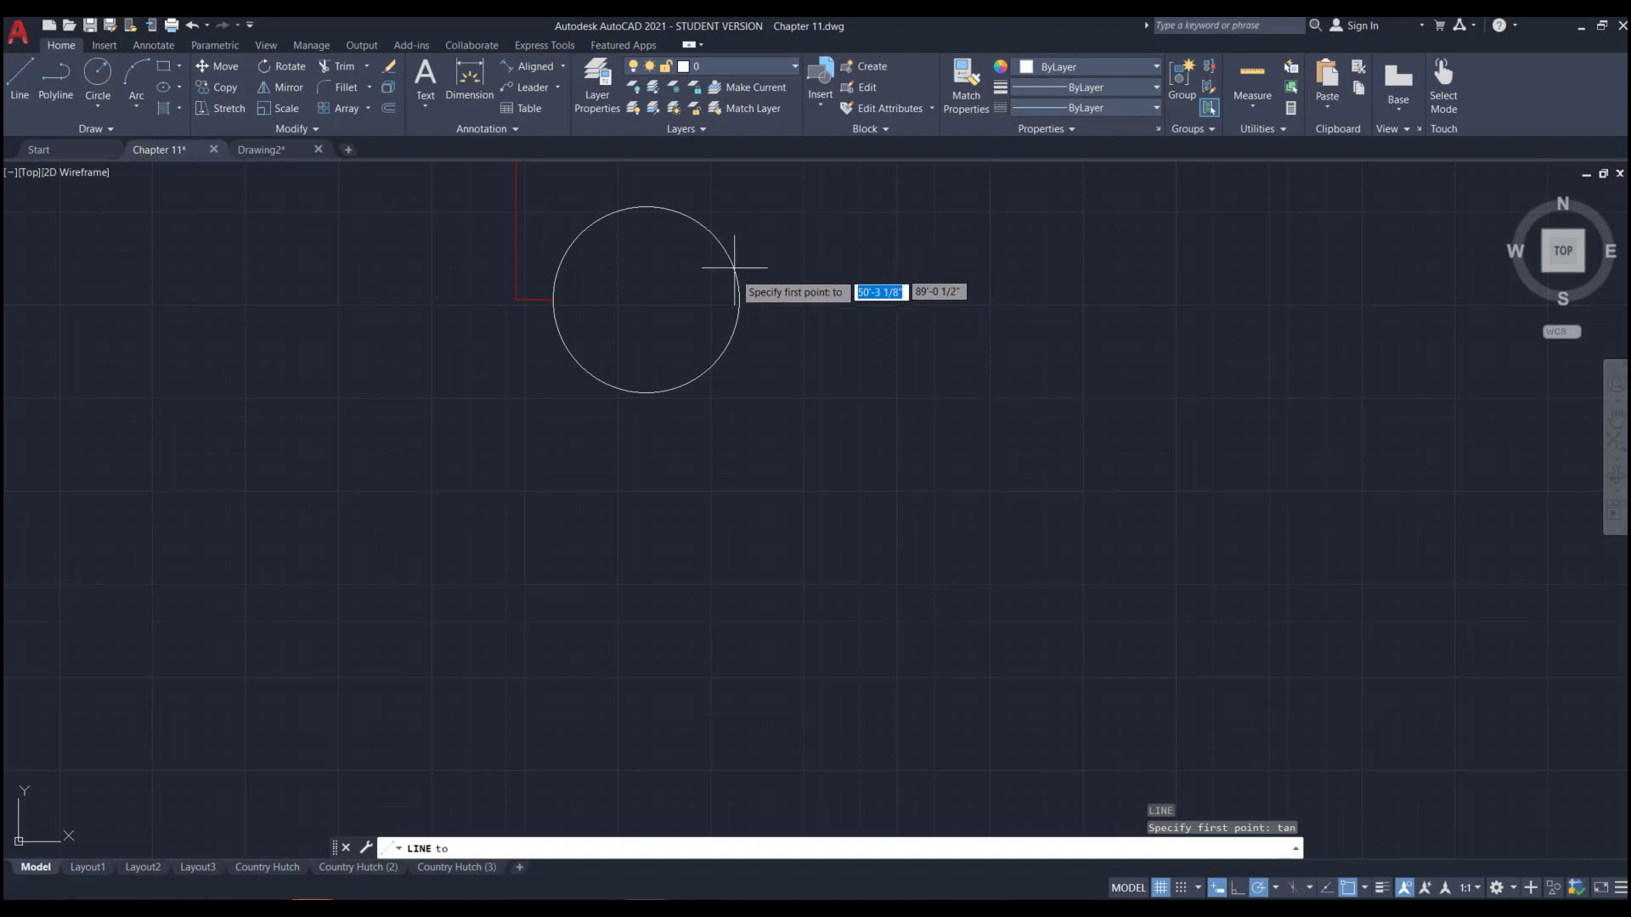
click(736, 274)
scroll(875, 268, down, 5)
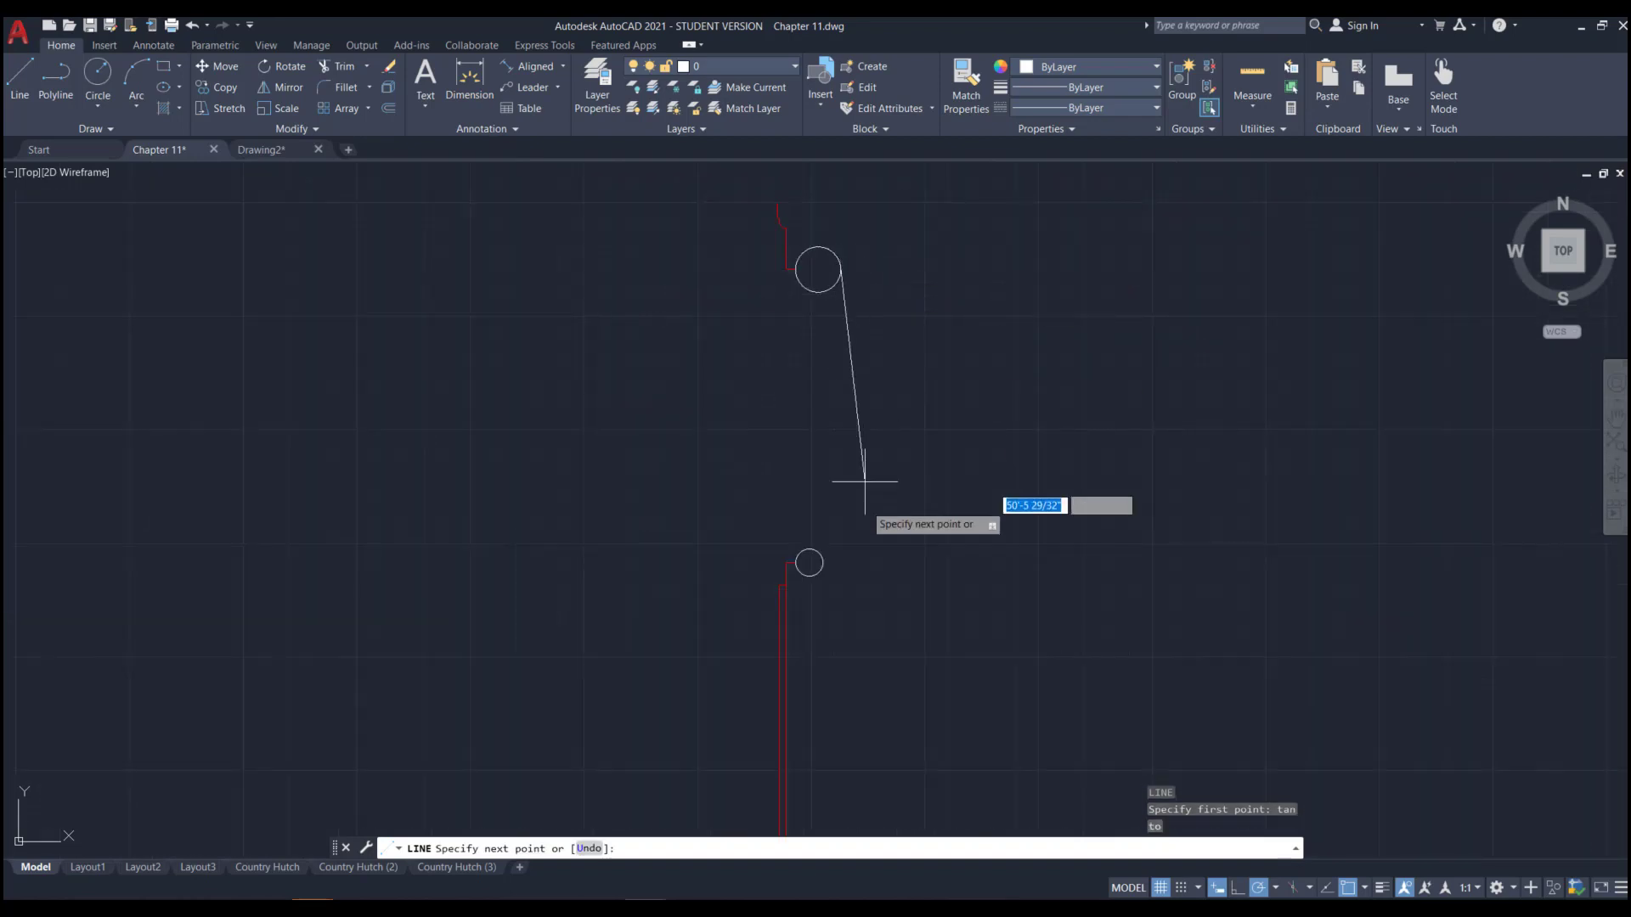
scroll(855, 581, up, 2)
scroll(855, 581, up, 3)
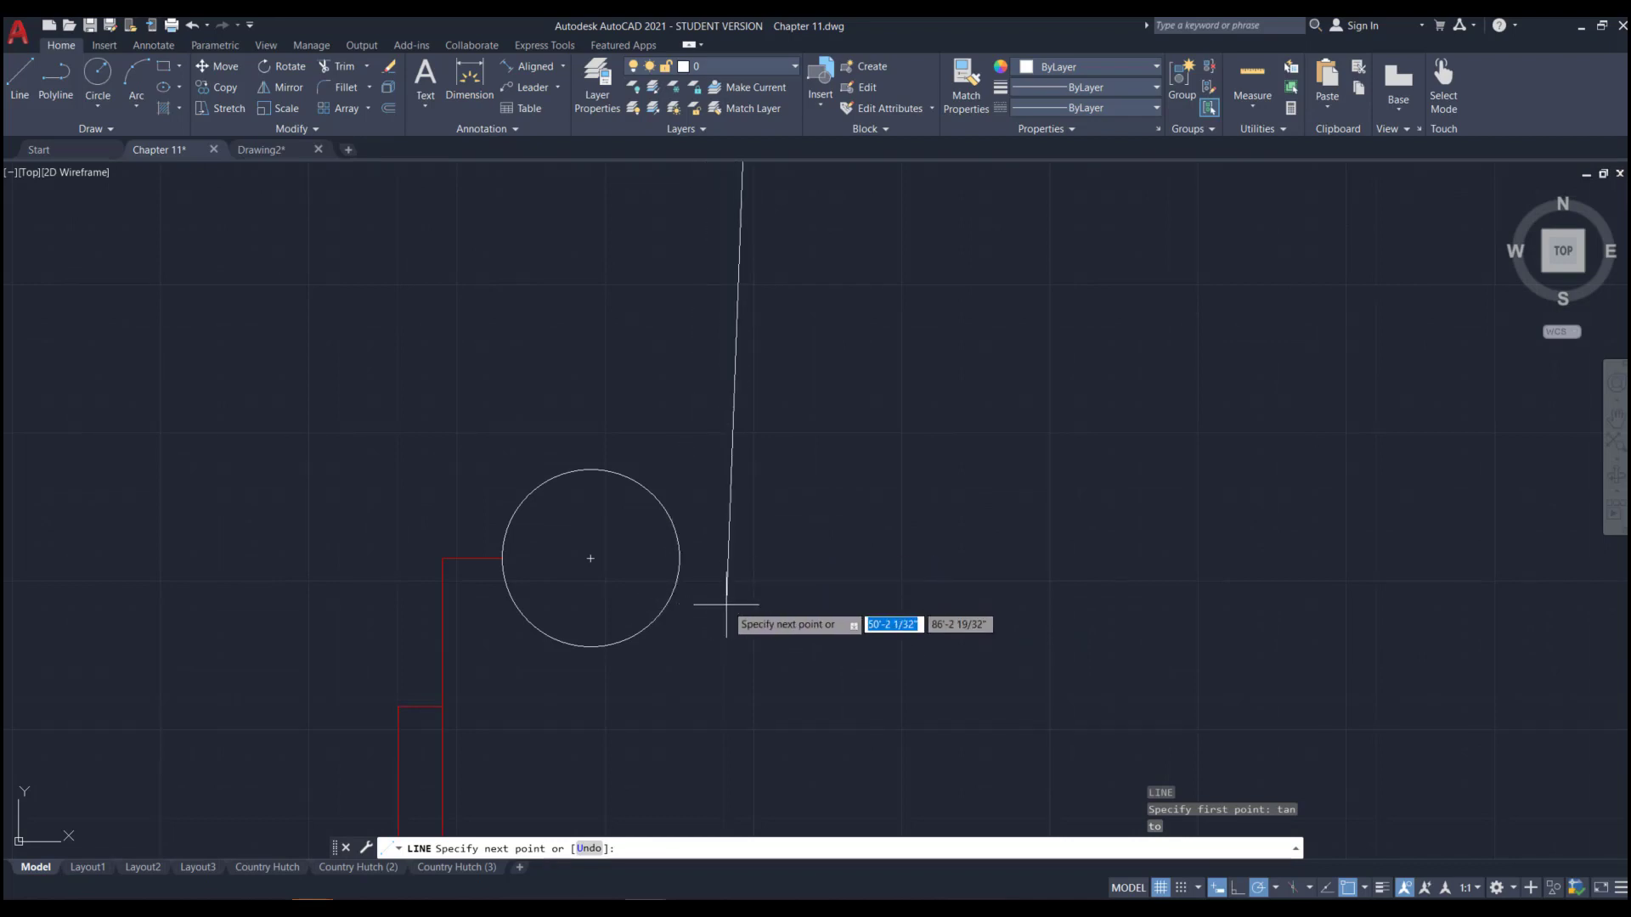
text(tan)
key(Return)
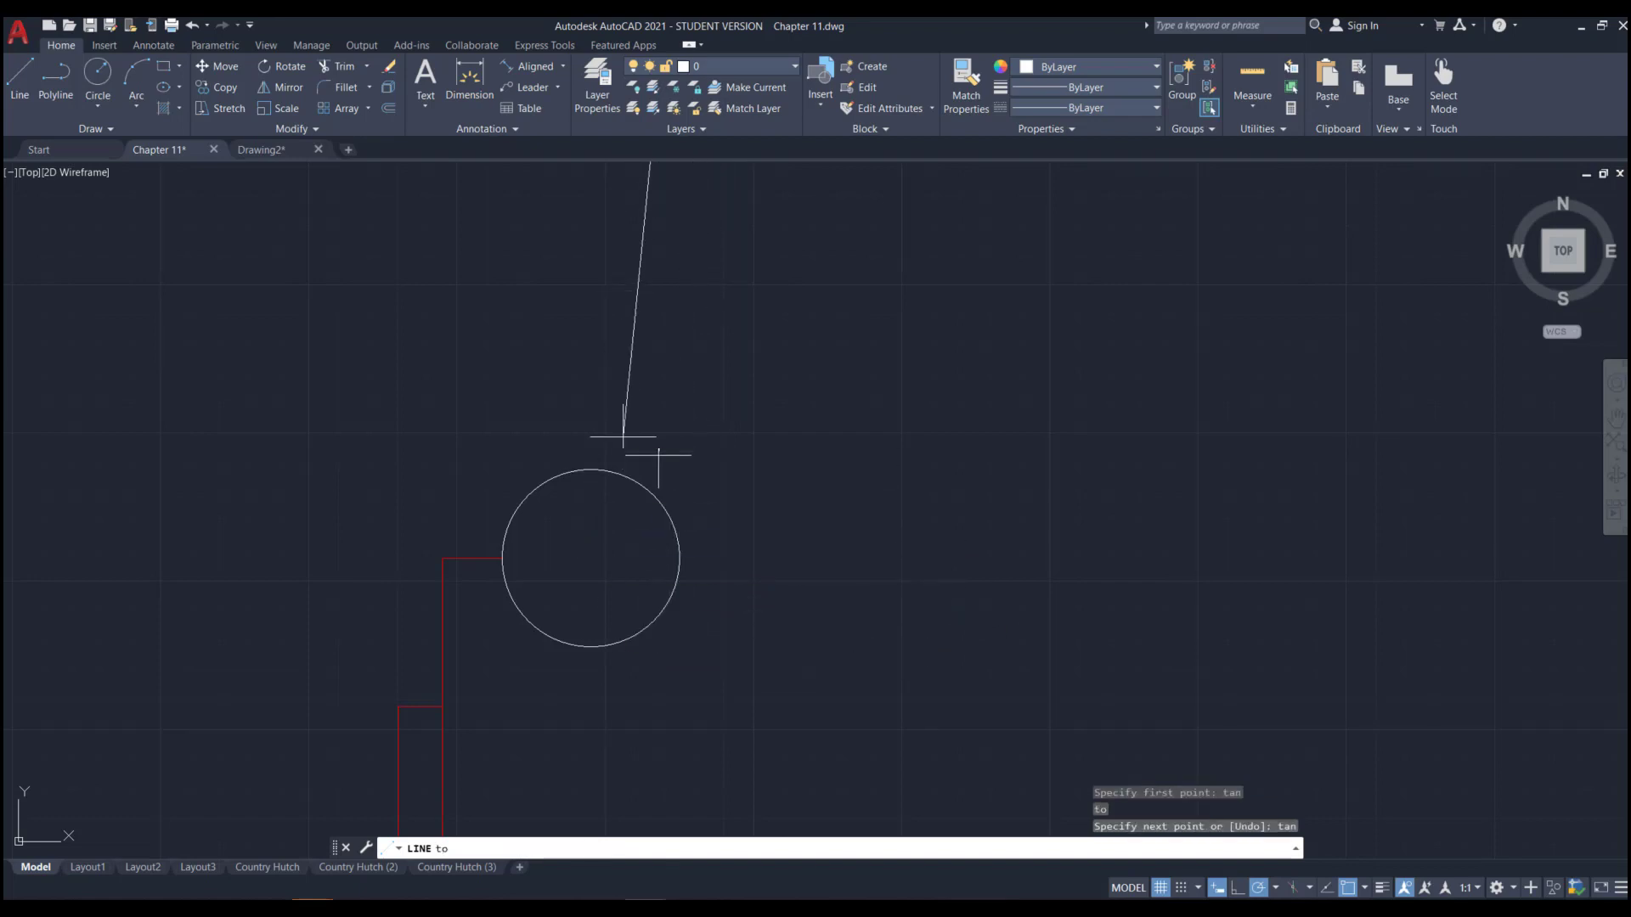
click(666, 589)
key(Return)
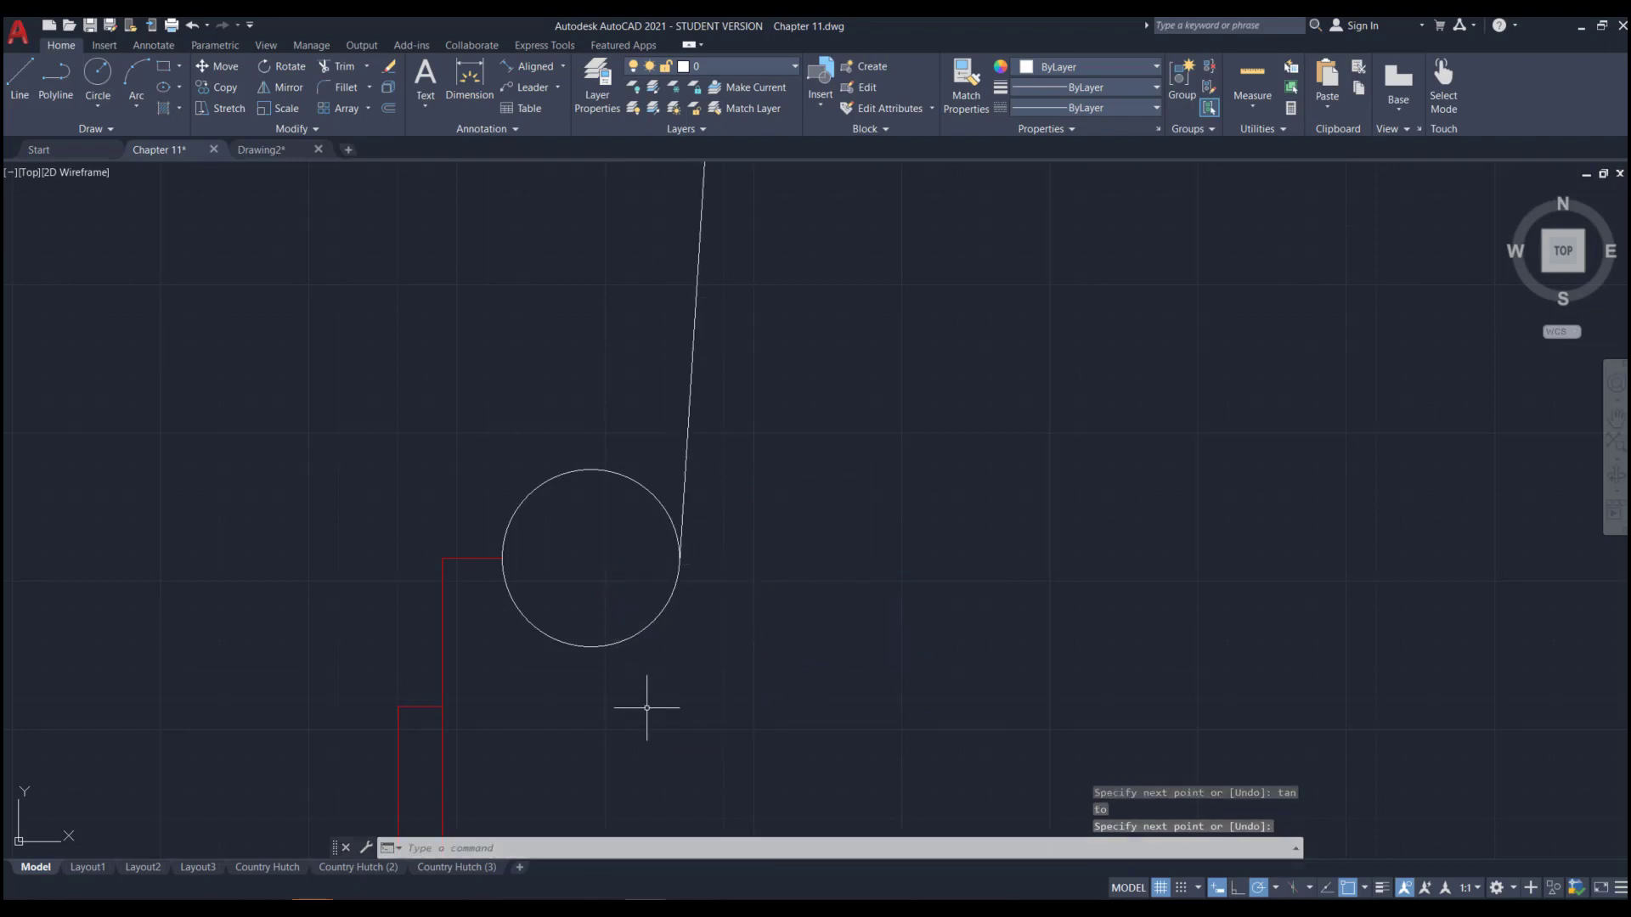
- Trim away the lower half of the large circle and the upper half of the small circle to form the curved profile
scroll(675, 569, up, 5)
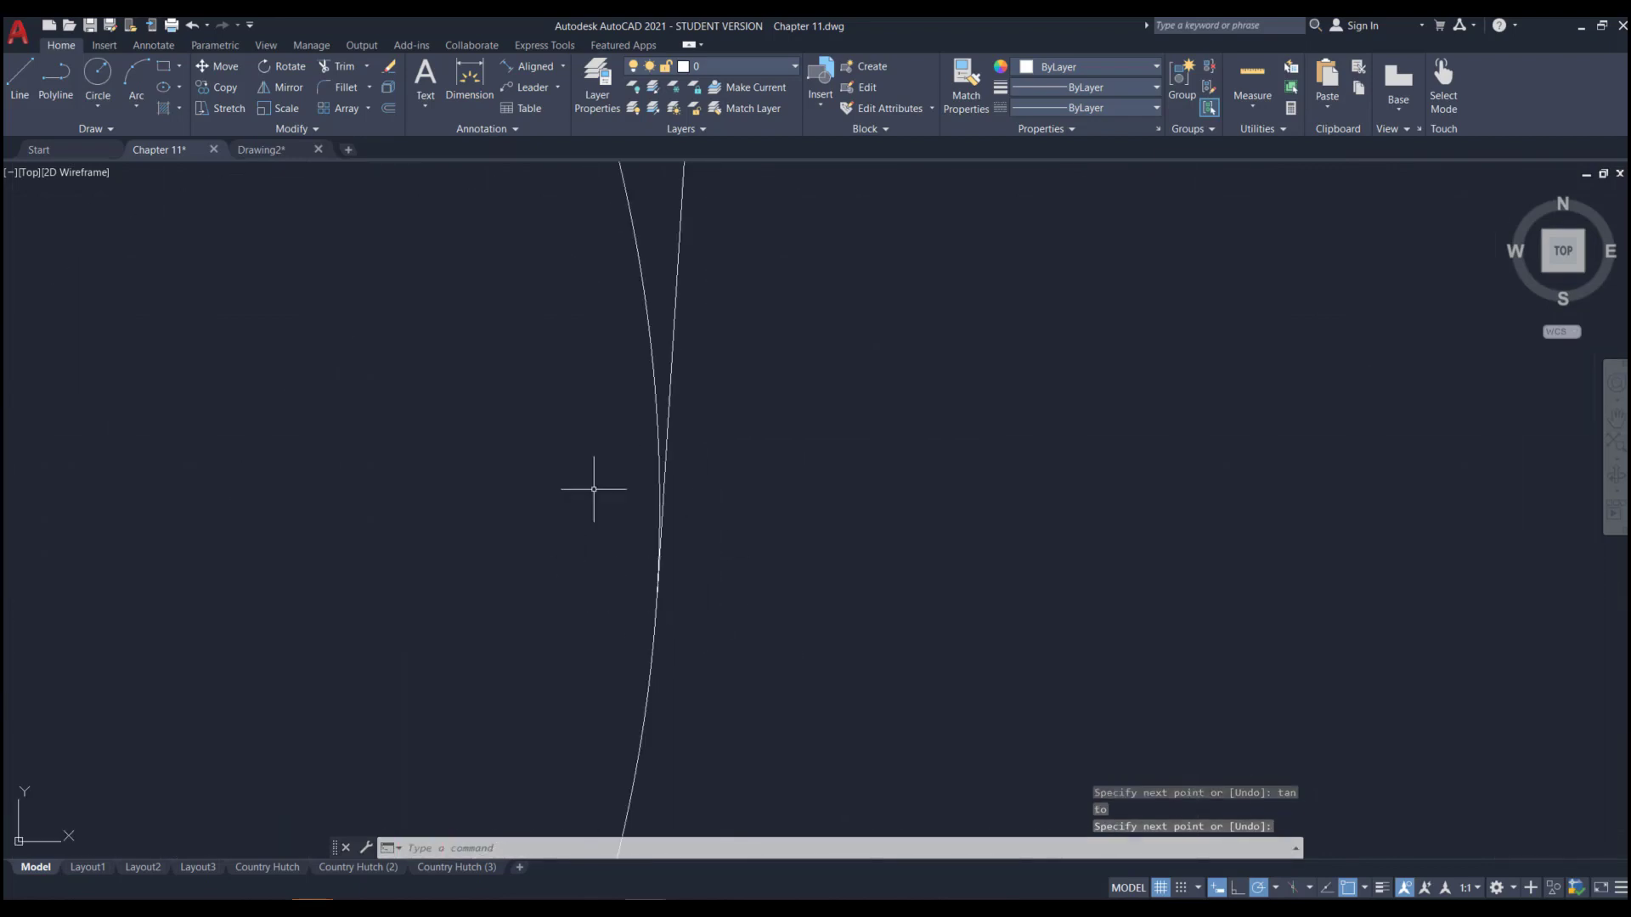
scroll(611, 513, down, 6)
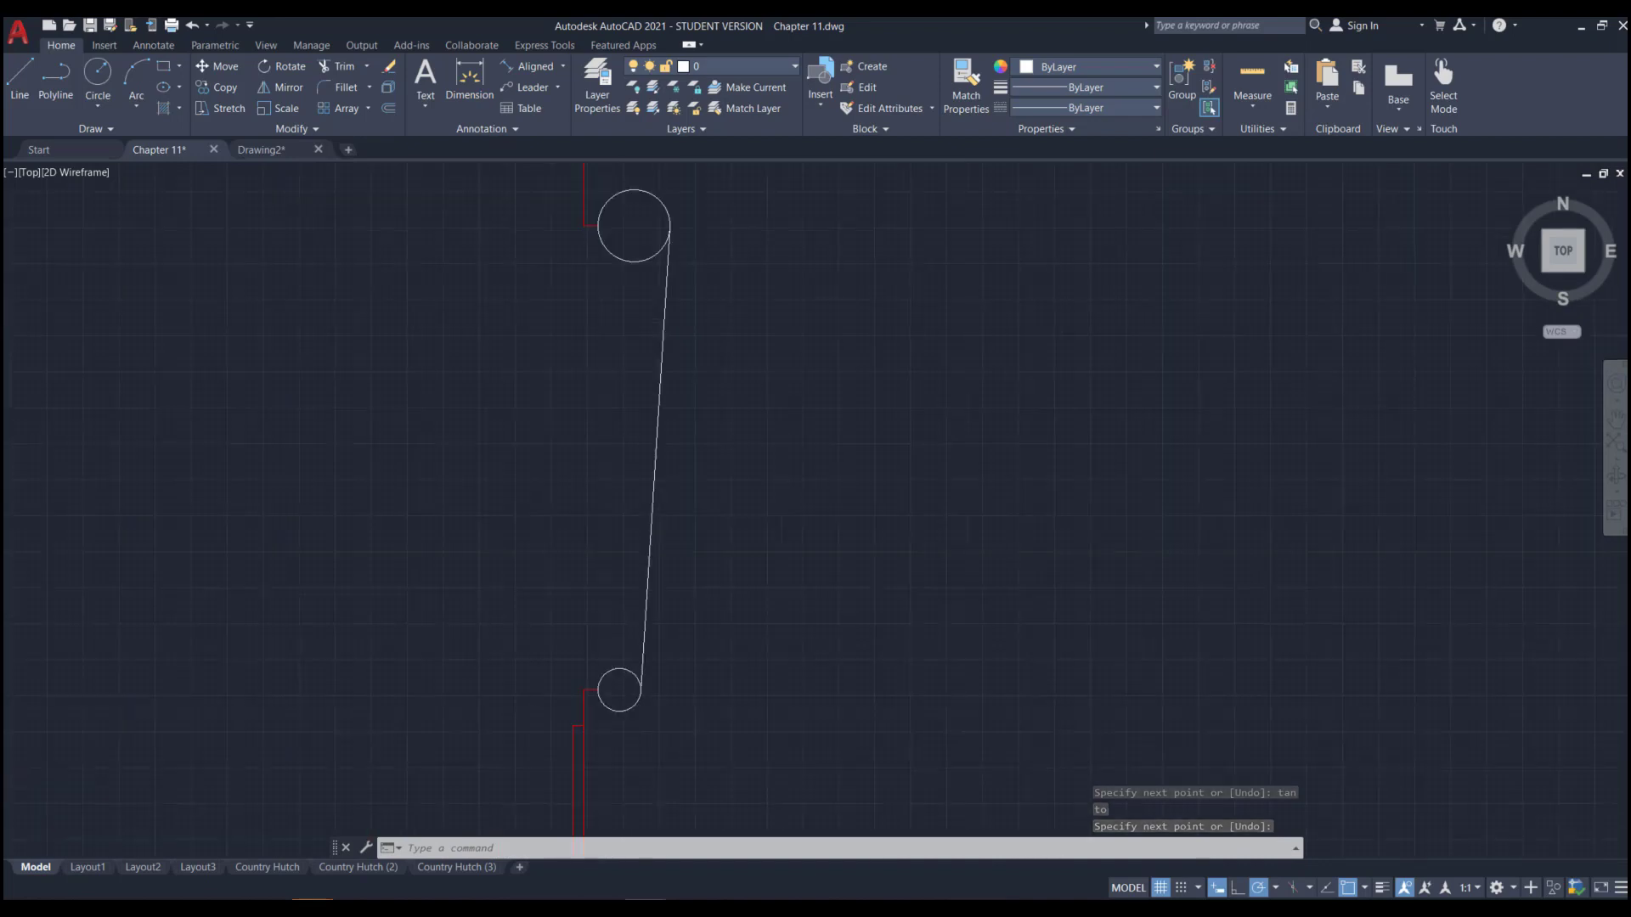
scroll(611, 416, up, 5)
scroll(612, 425, up, 5)
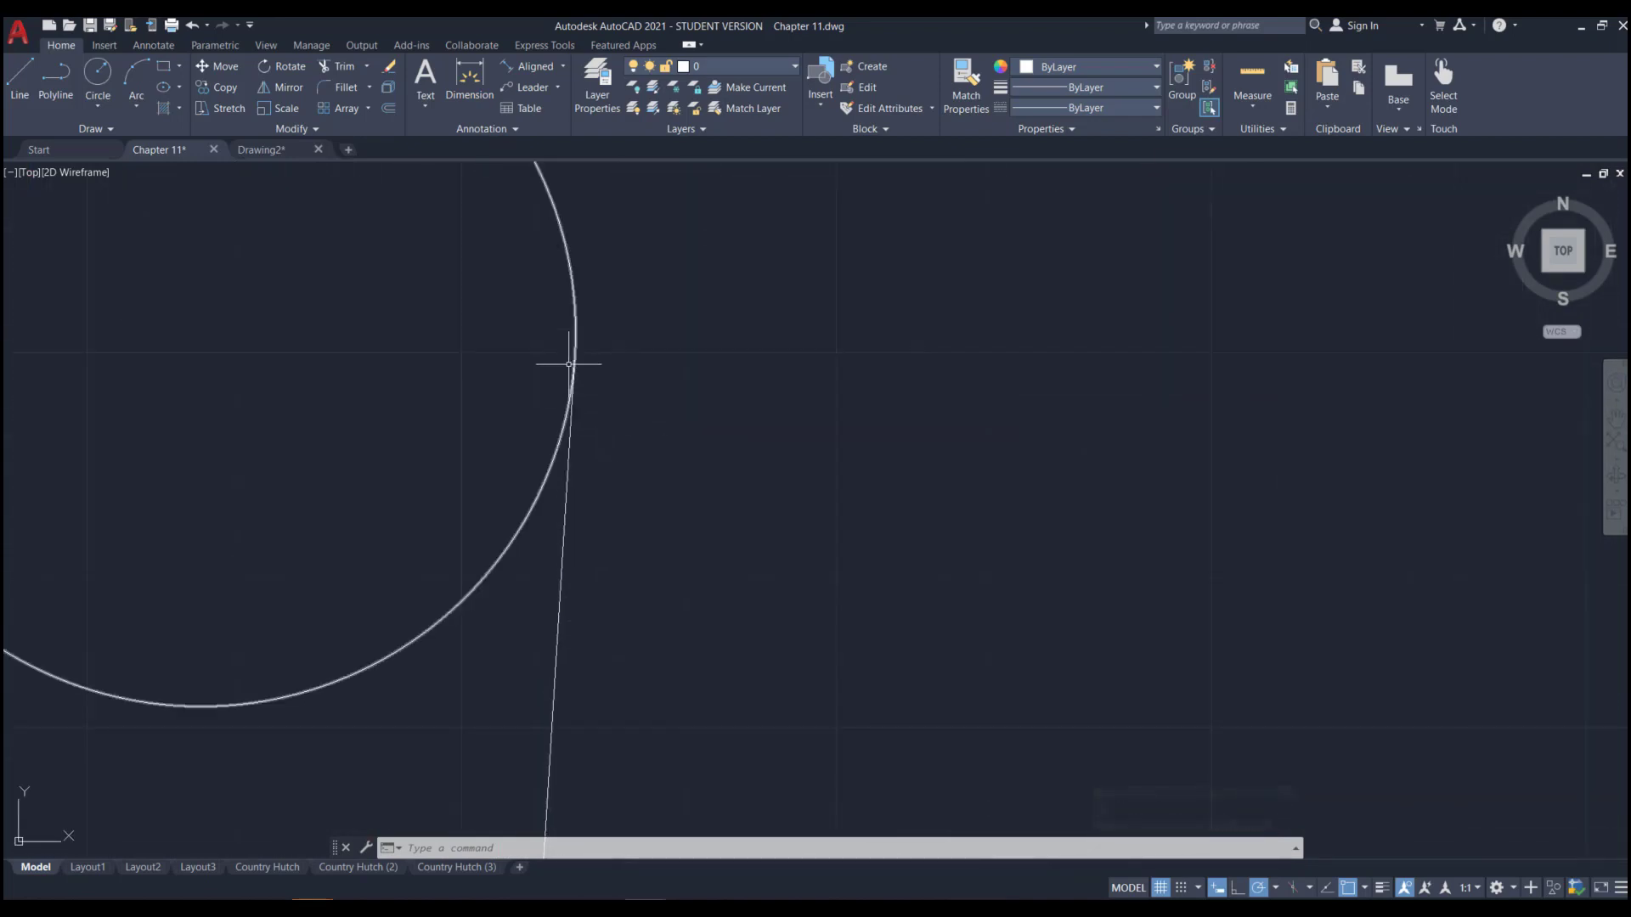
scroll(877, 424, down, 5)
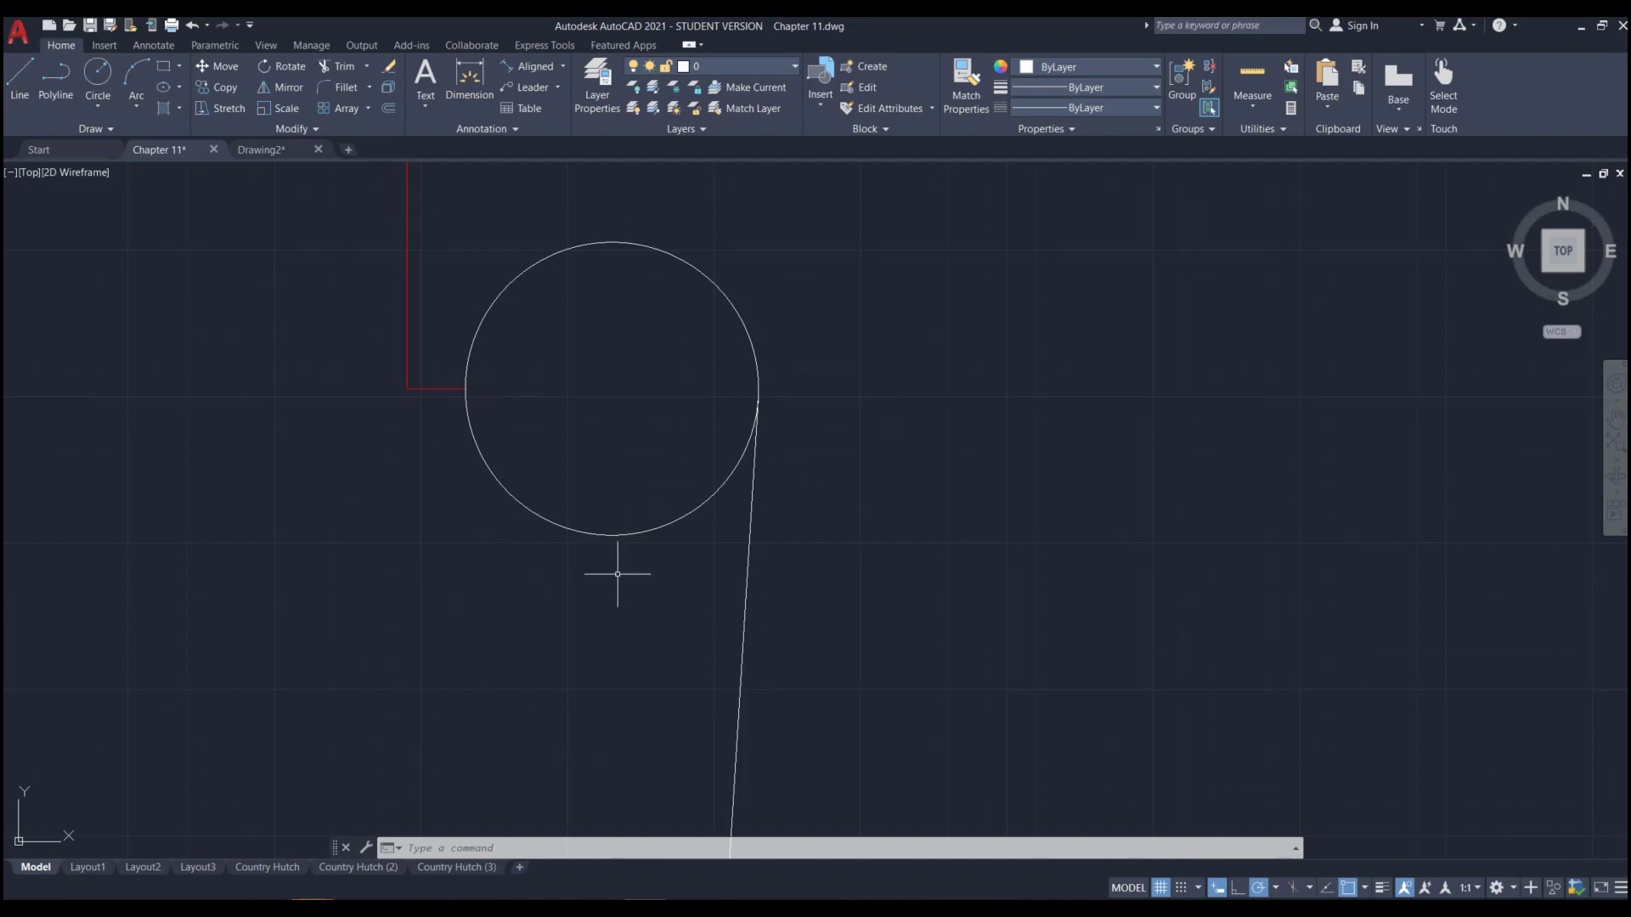
scroll(618, 574, down, 2)
text(tr)
key(Return)
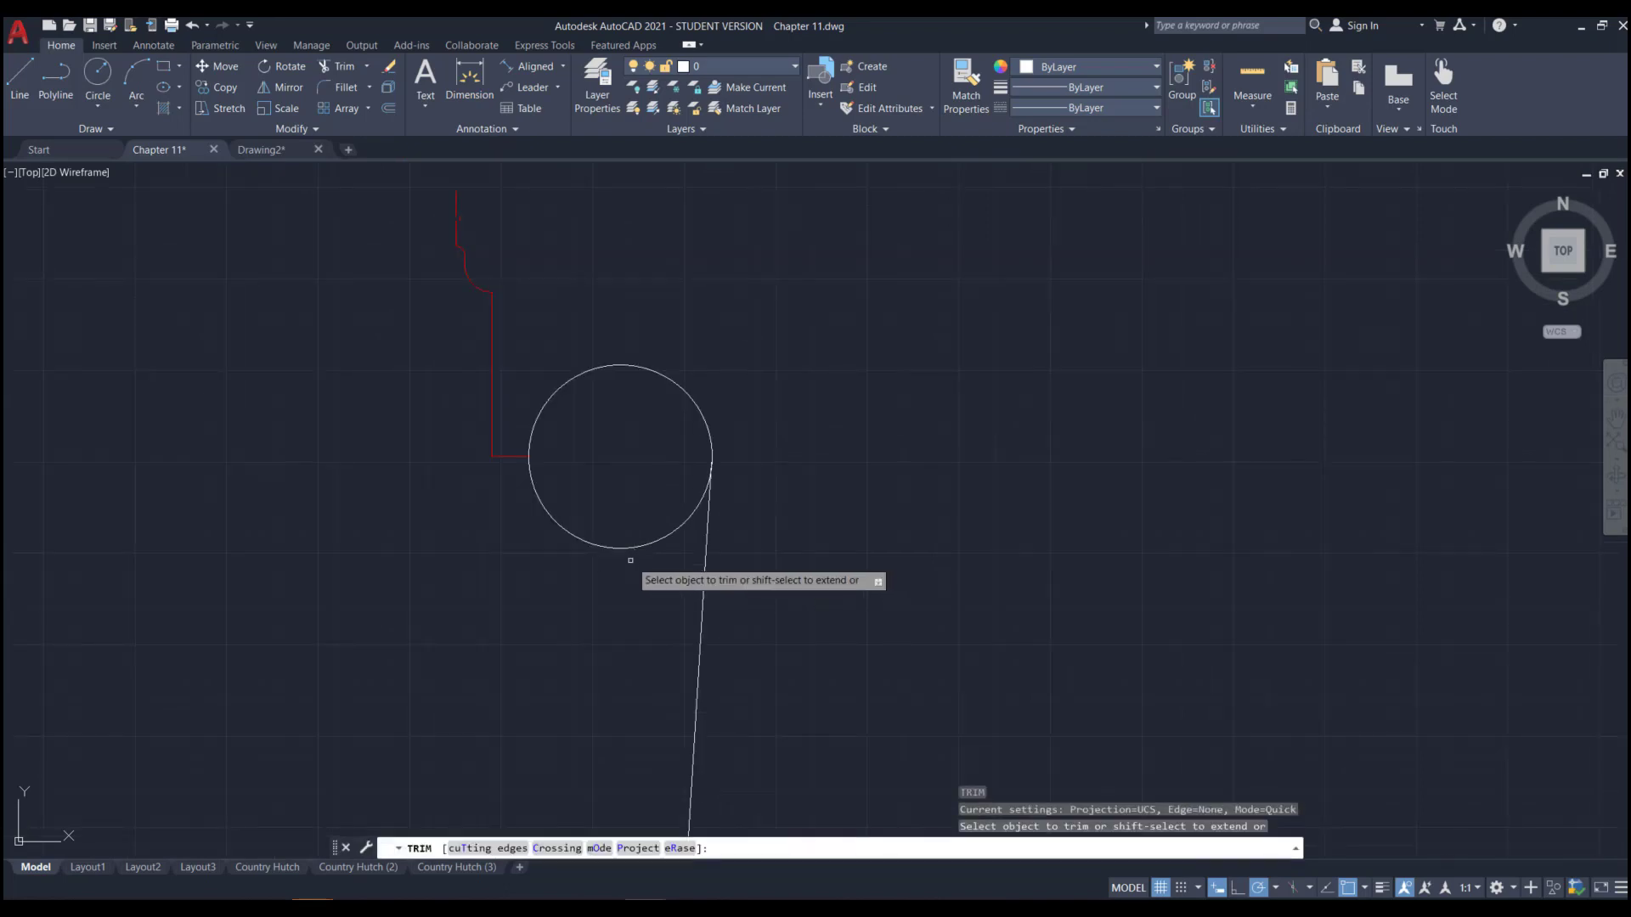
click(621, 548)
scroll(654, 475, down, 3)
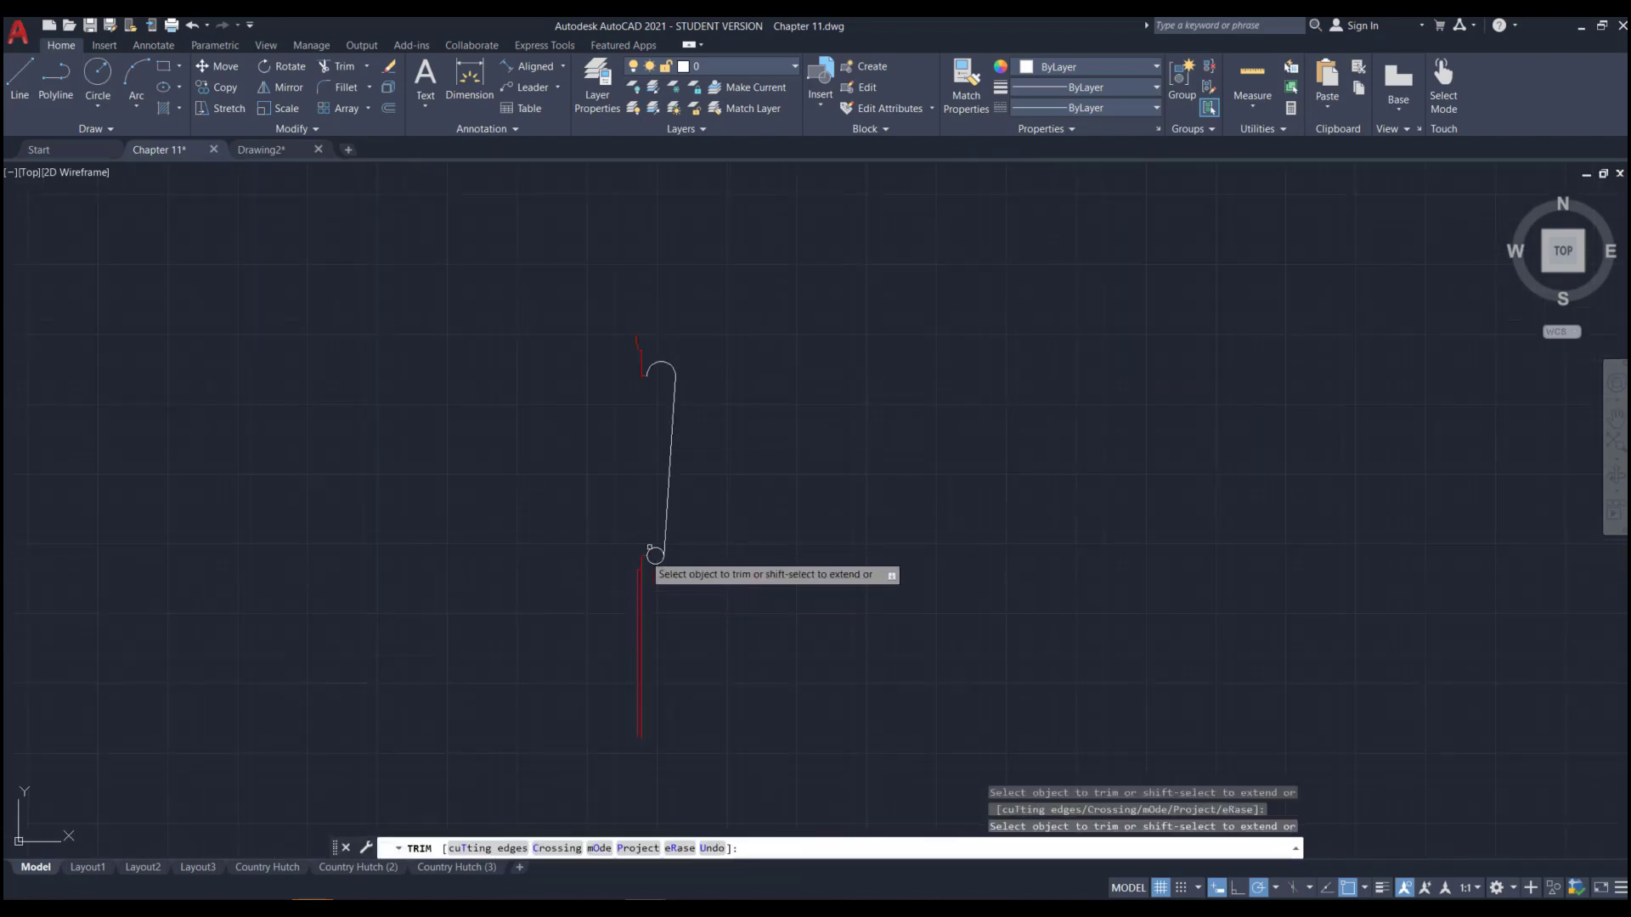
scroll(650, 548, up, 3)
click(648, 563)
key(Escape)
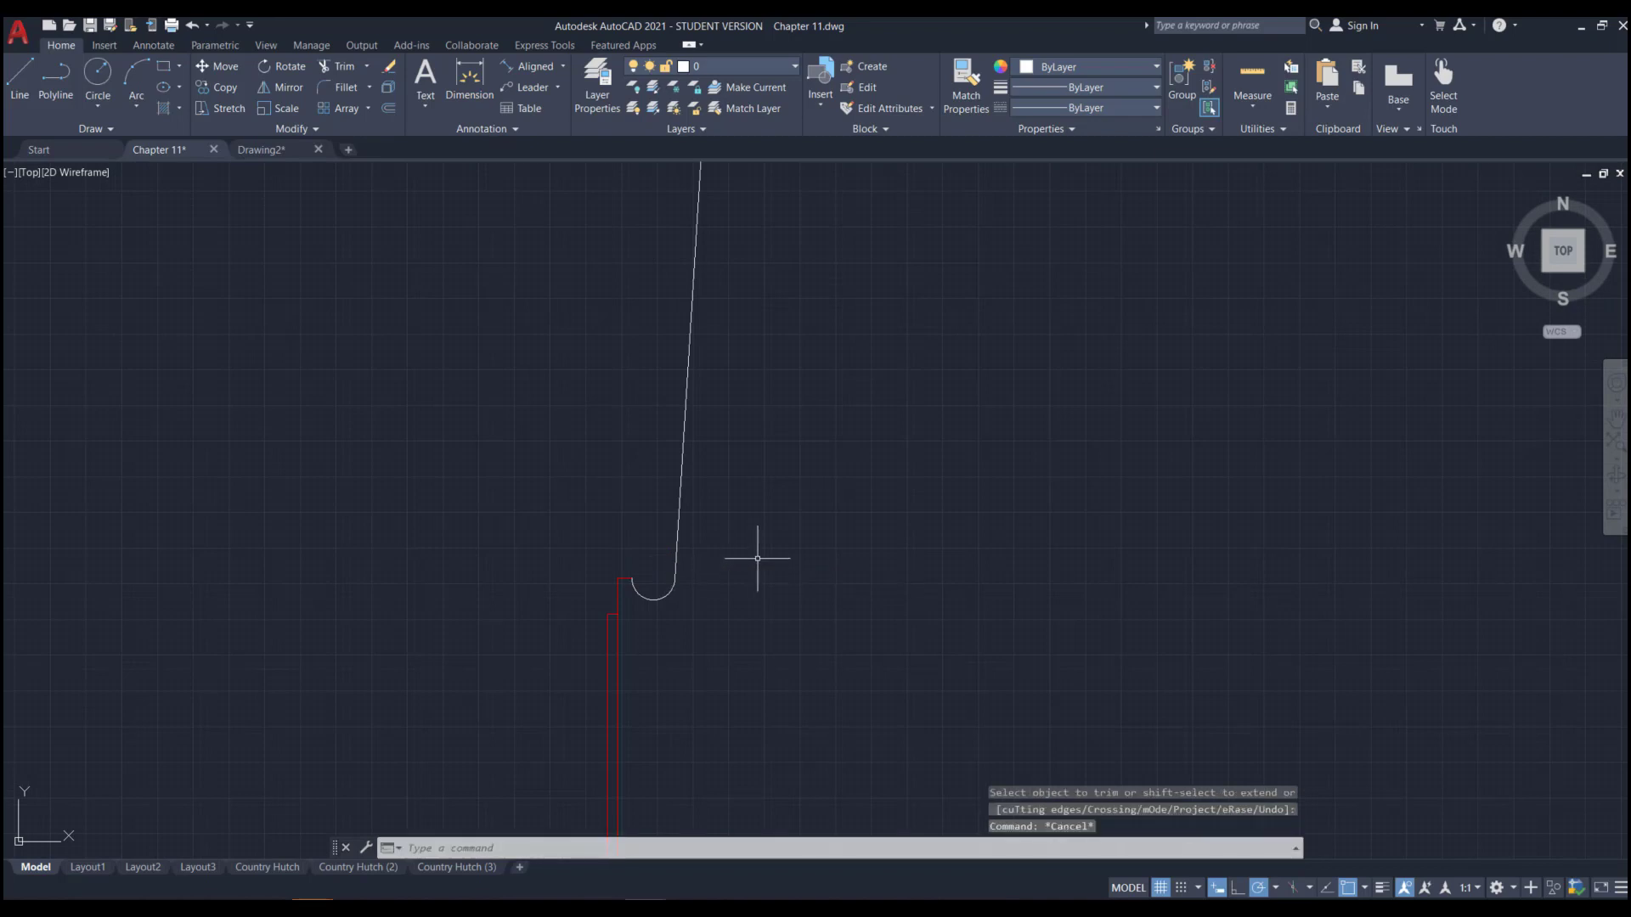
scroll(757, 558, down, 4)
scroll(757, 517, up, 2)
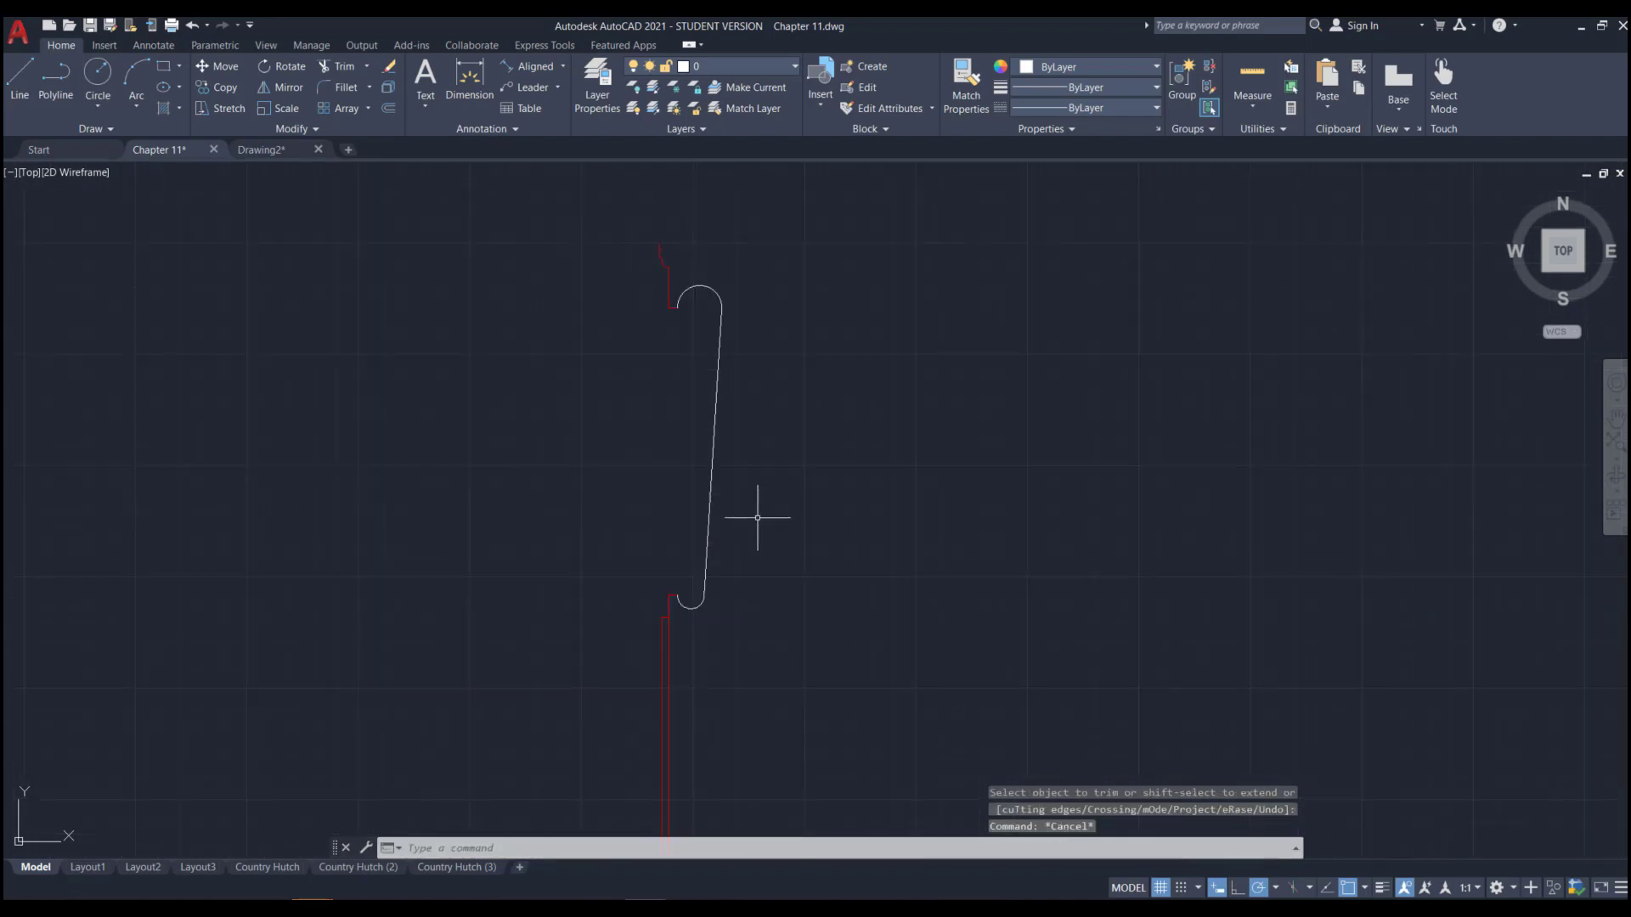
scroll(798, 497, down, 4)
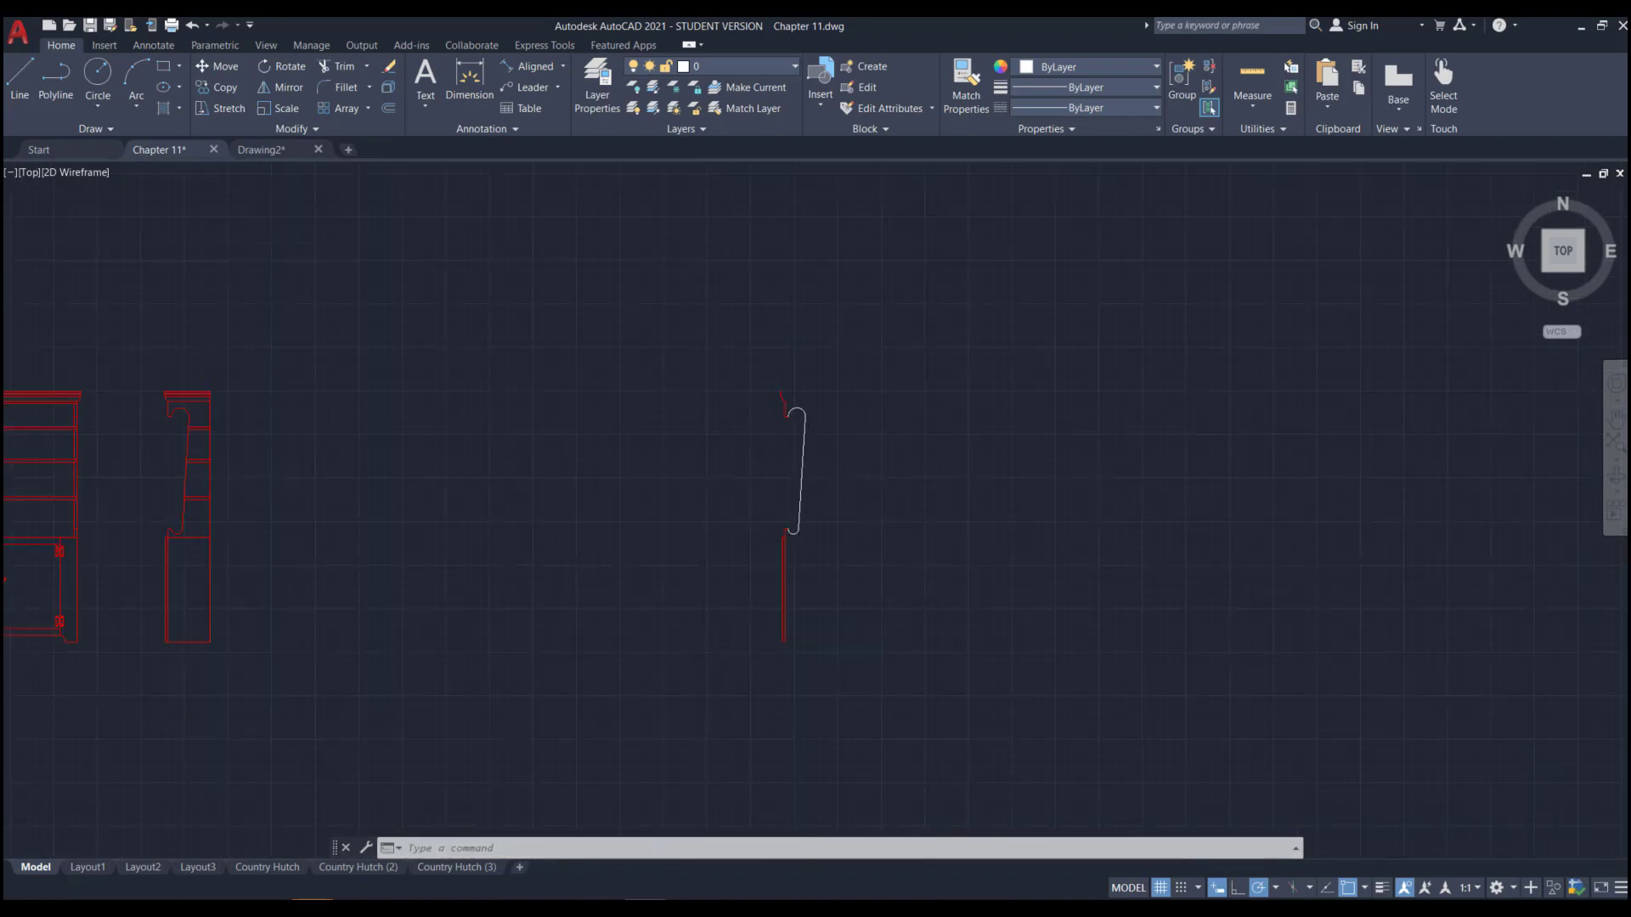
scroll(885, 448, down, 2)
scroll(376, 481, up, 2)
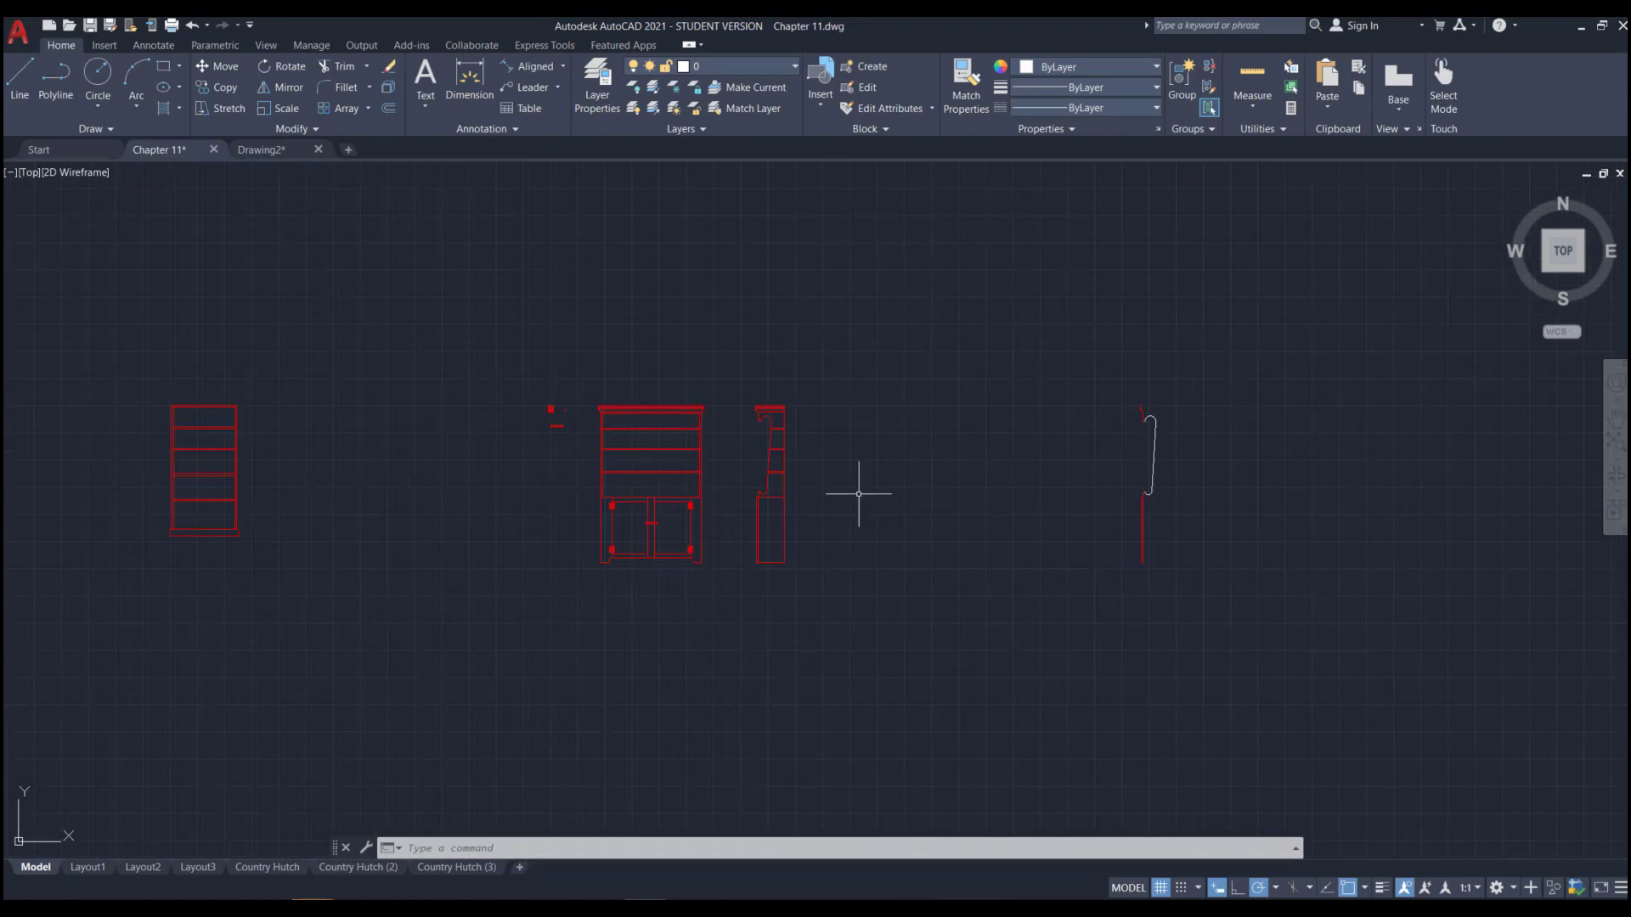
scroll(961, 496, down, 2)
scroll(614, 498, up, 2)
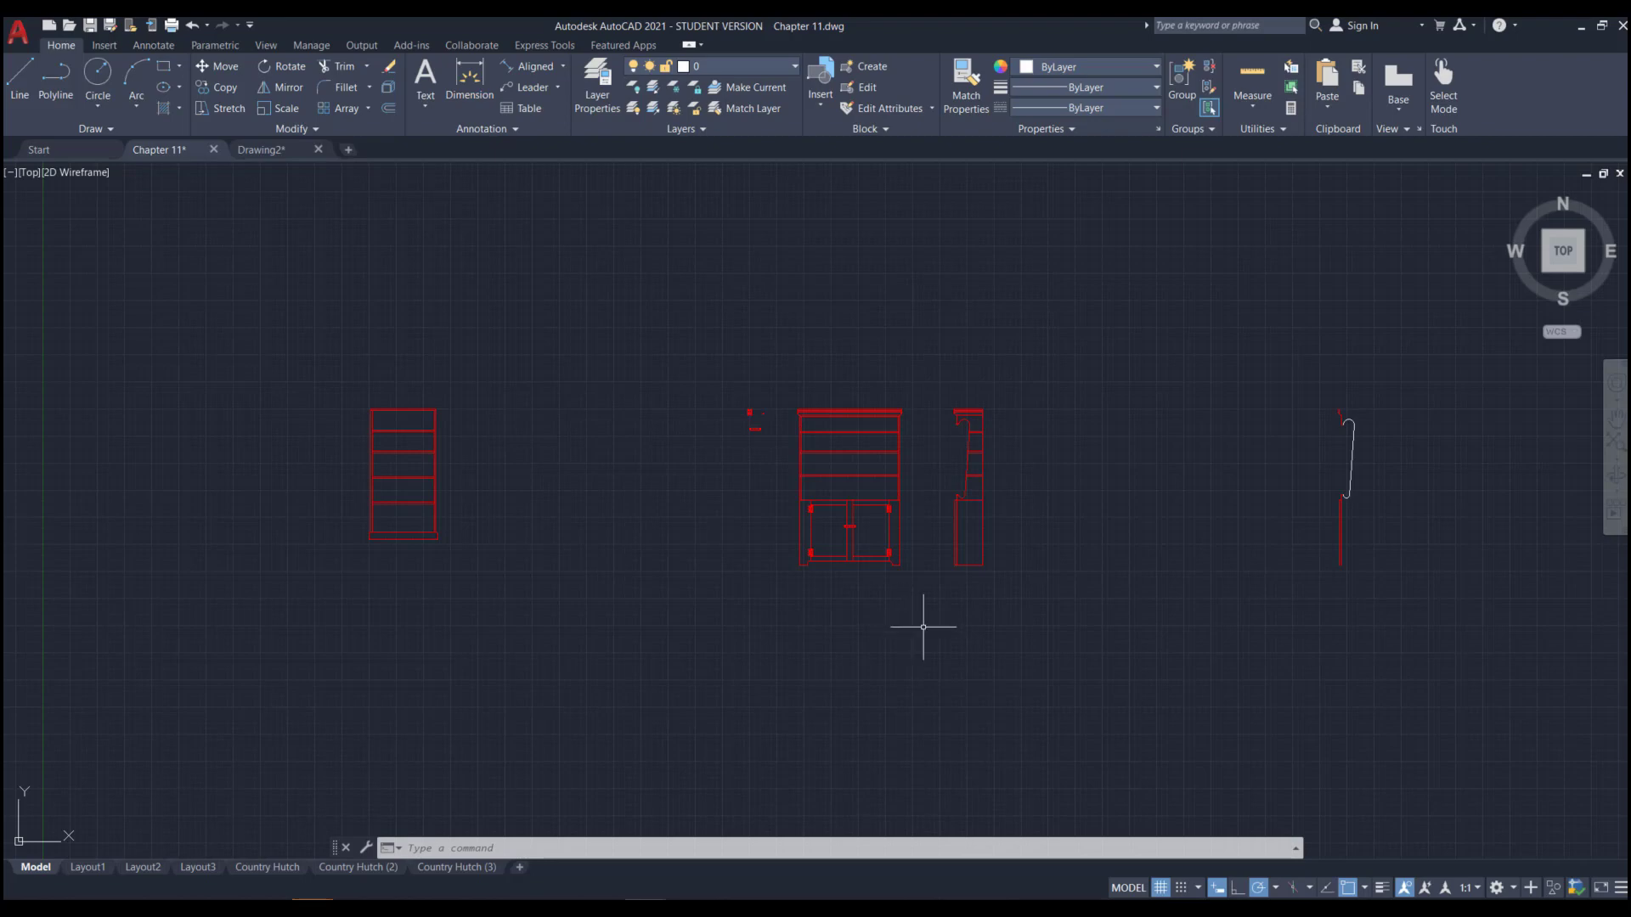
- Compare what the viewports on Layout1 and Layout2 show with the drawings in model space
click(85, 867)
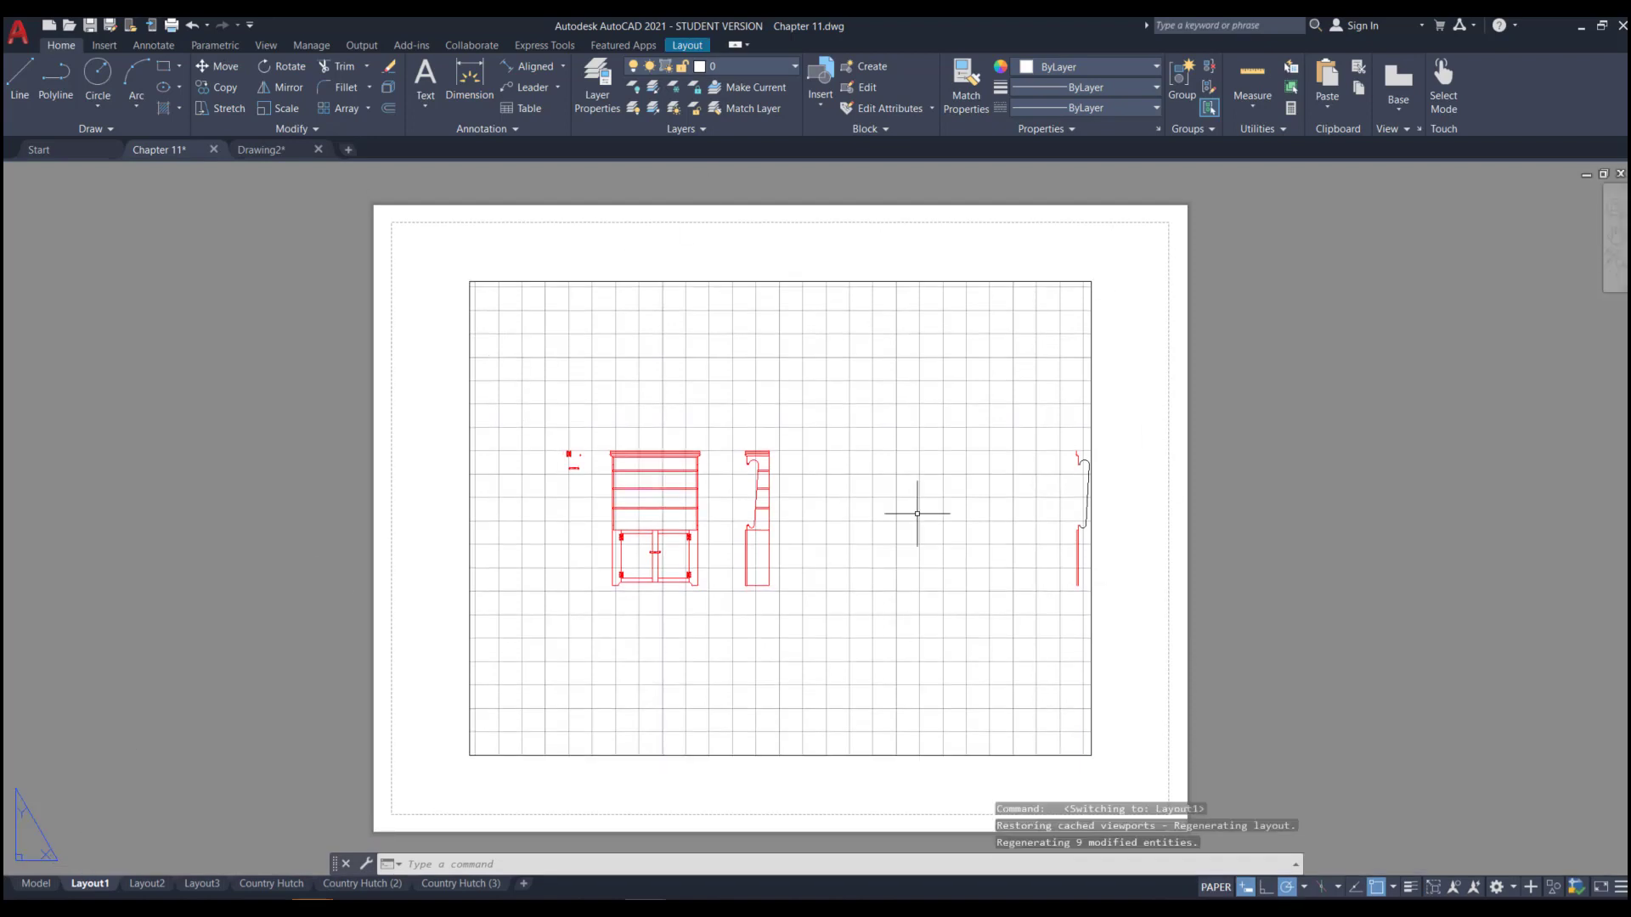
click(1132, 243)
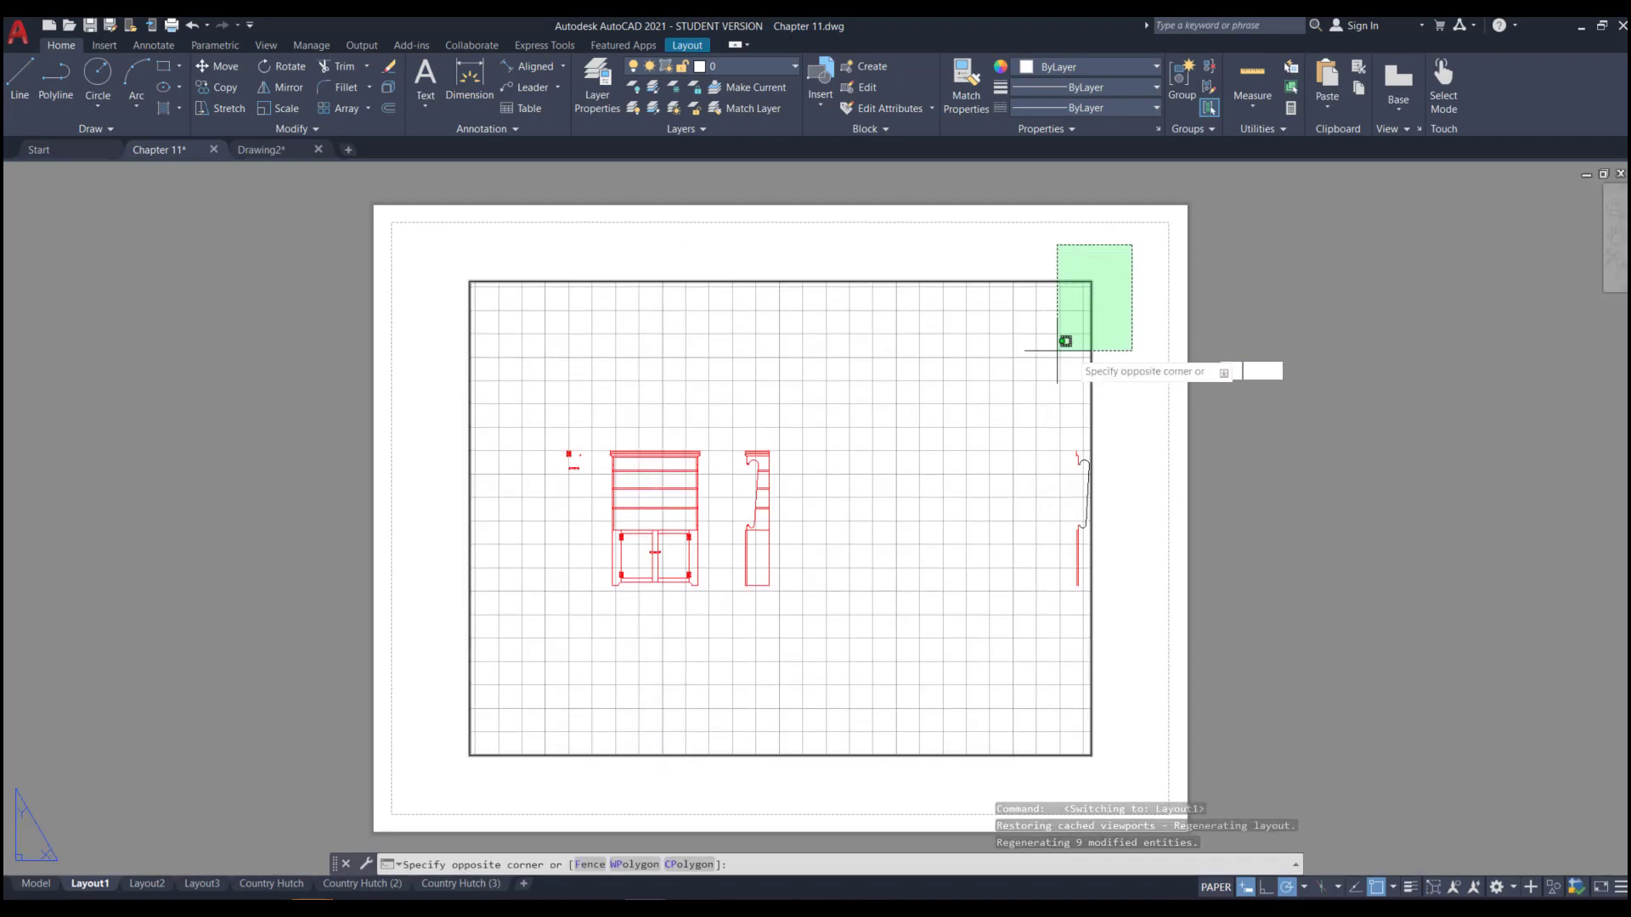
click(1138, 345)
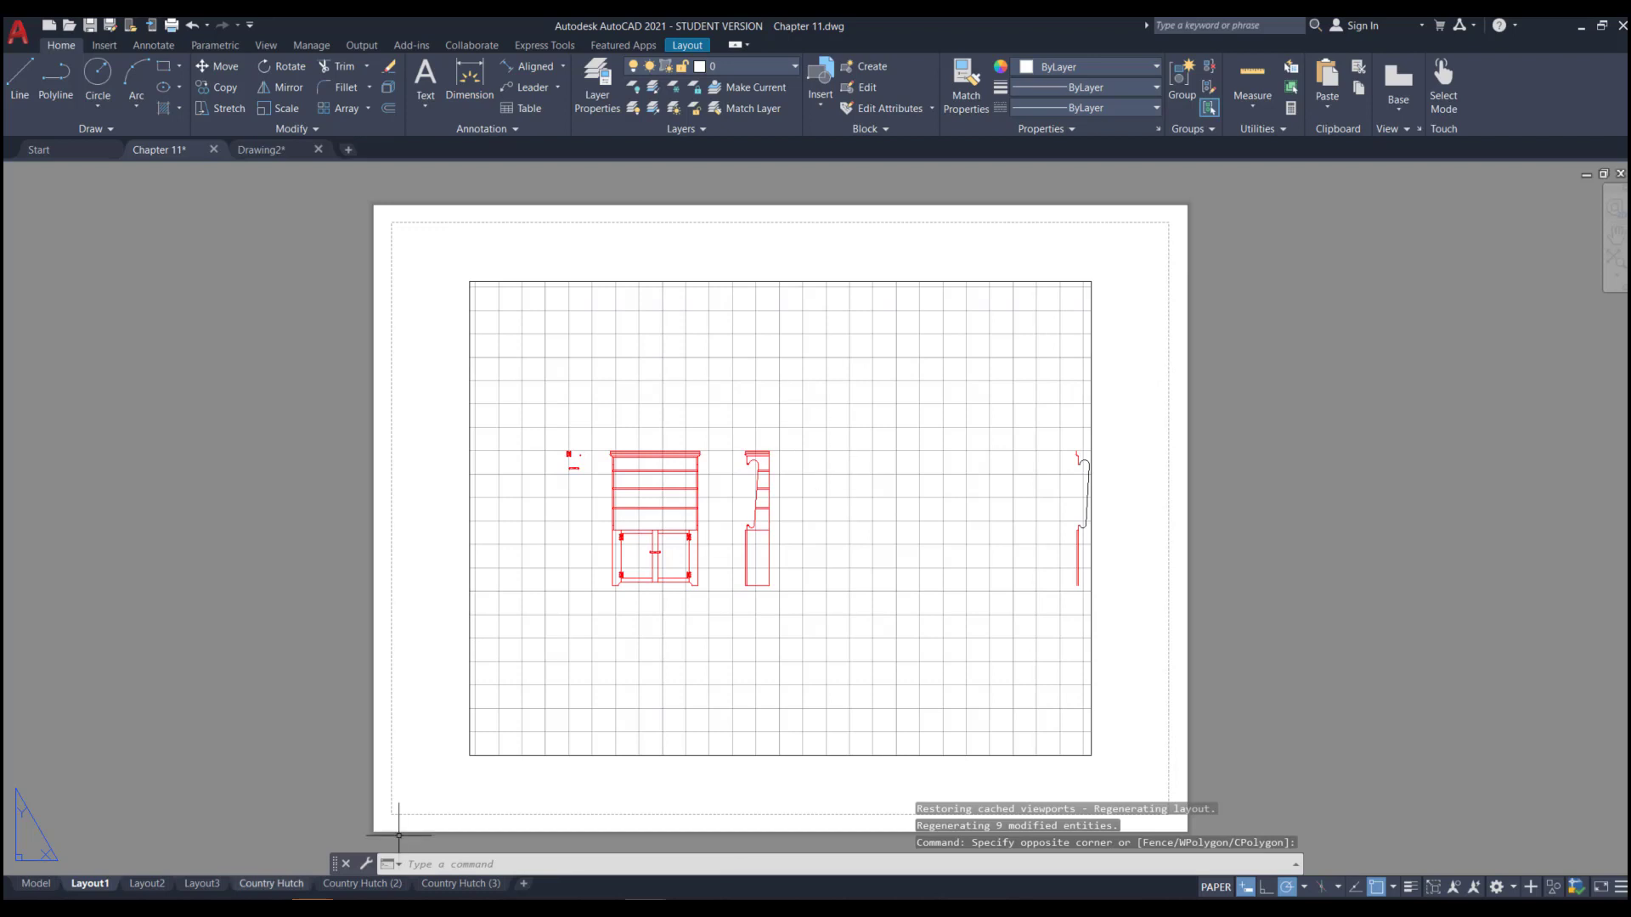
click(145, 883)
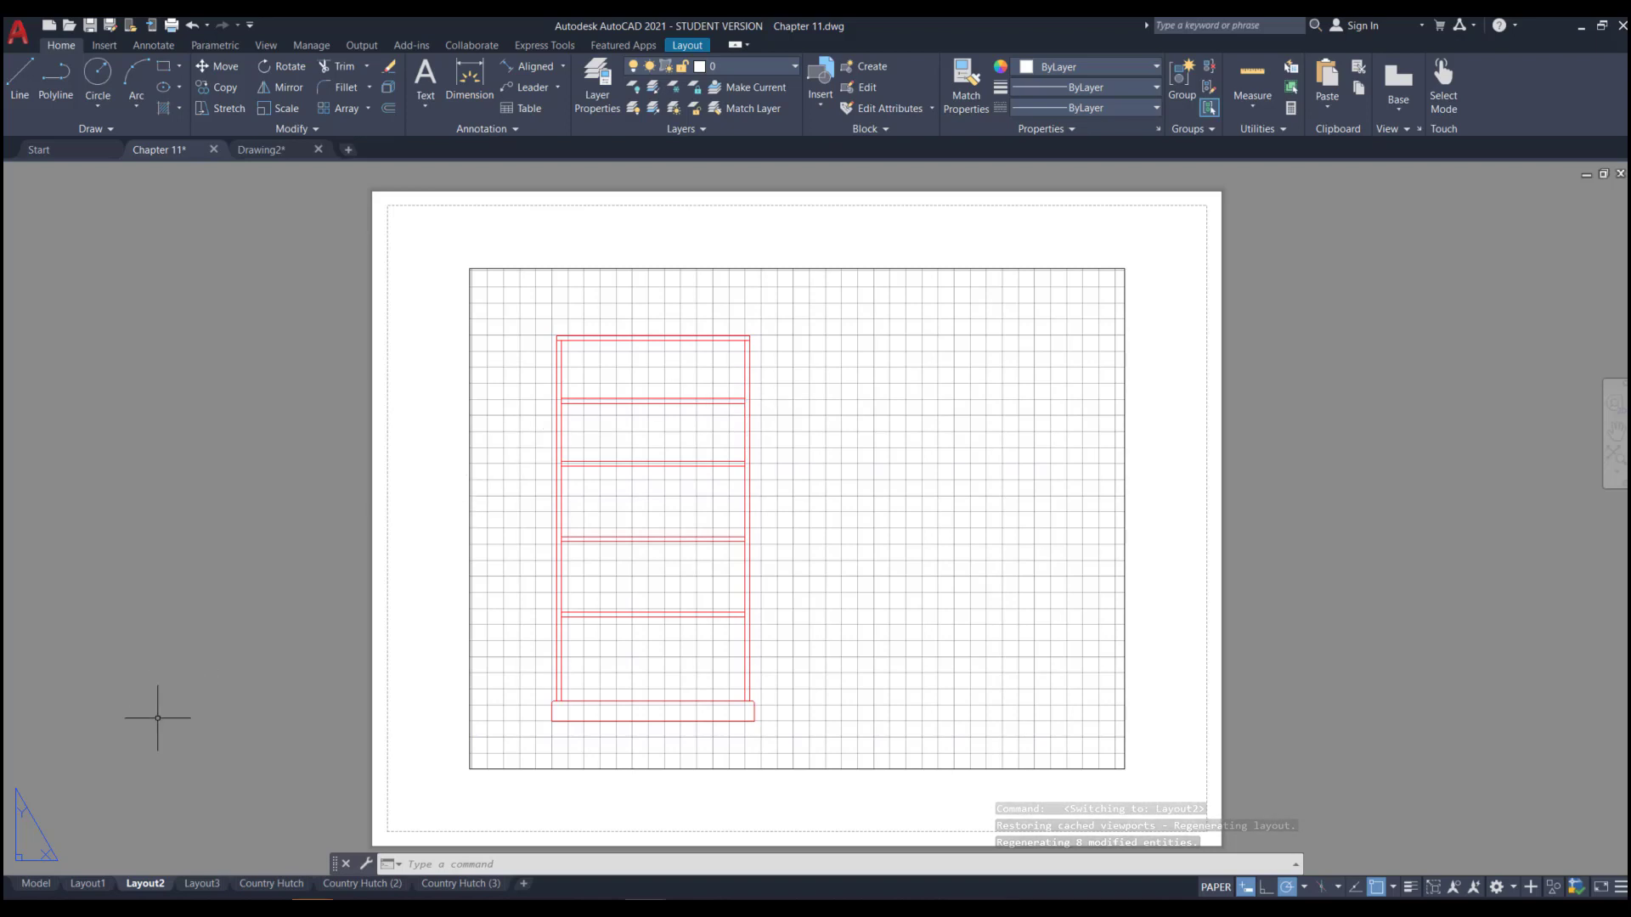
key(Escape)
click(88, 883)
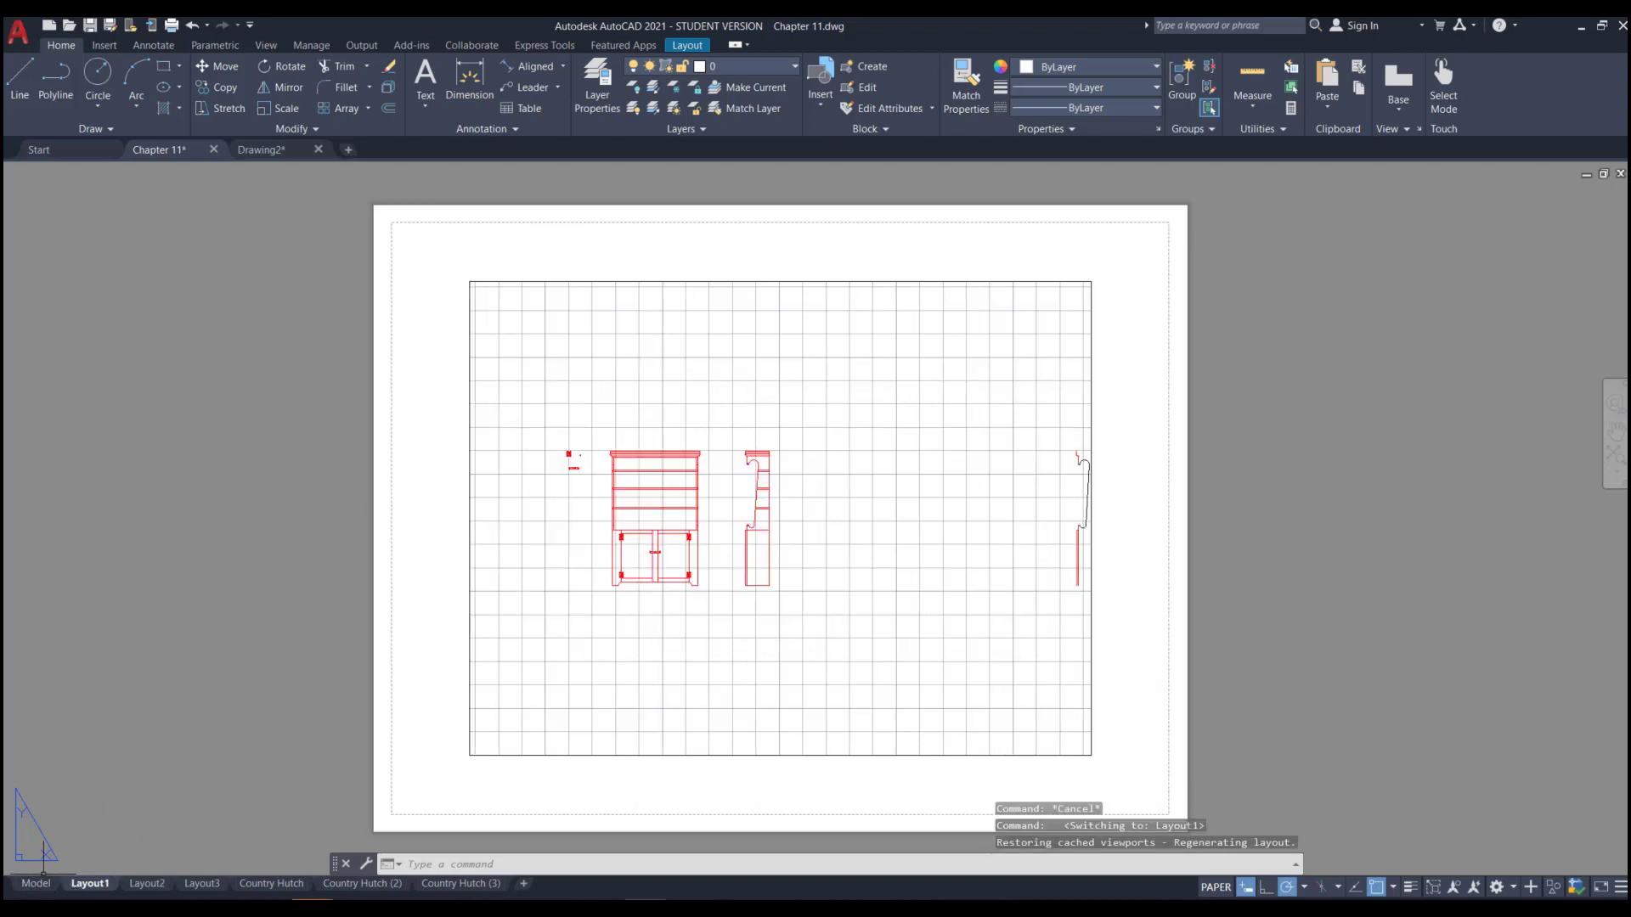
click(35, 883)
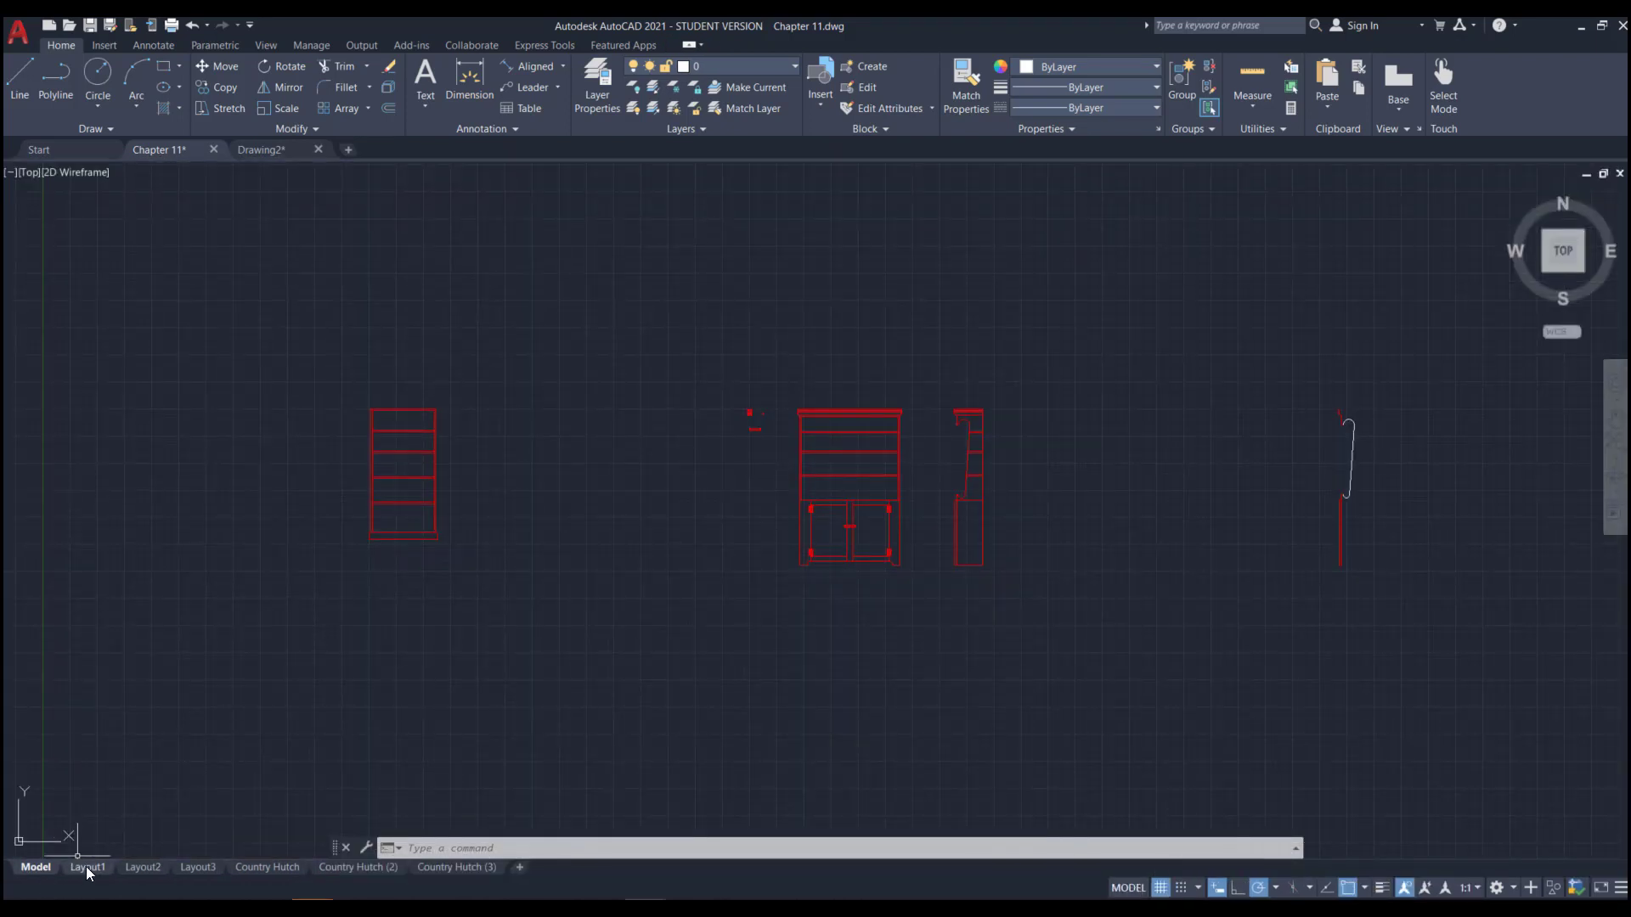
- Delete Layout1 from the drawing and check the remaining Layout2 before returning to model space
click(87, 870)
key(space)
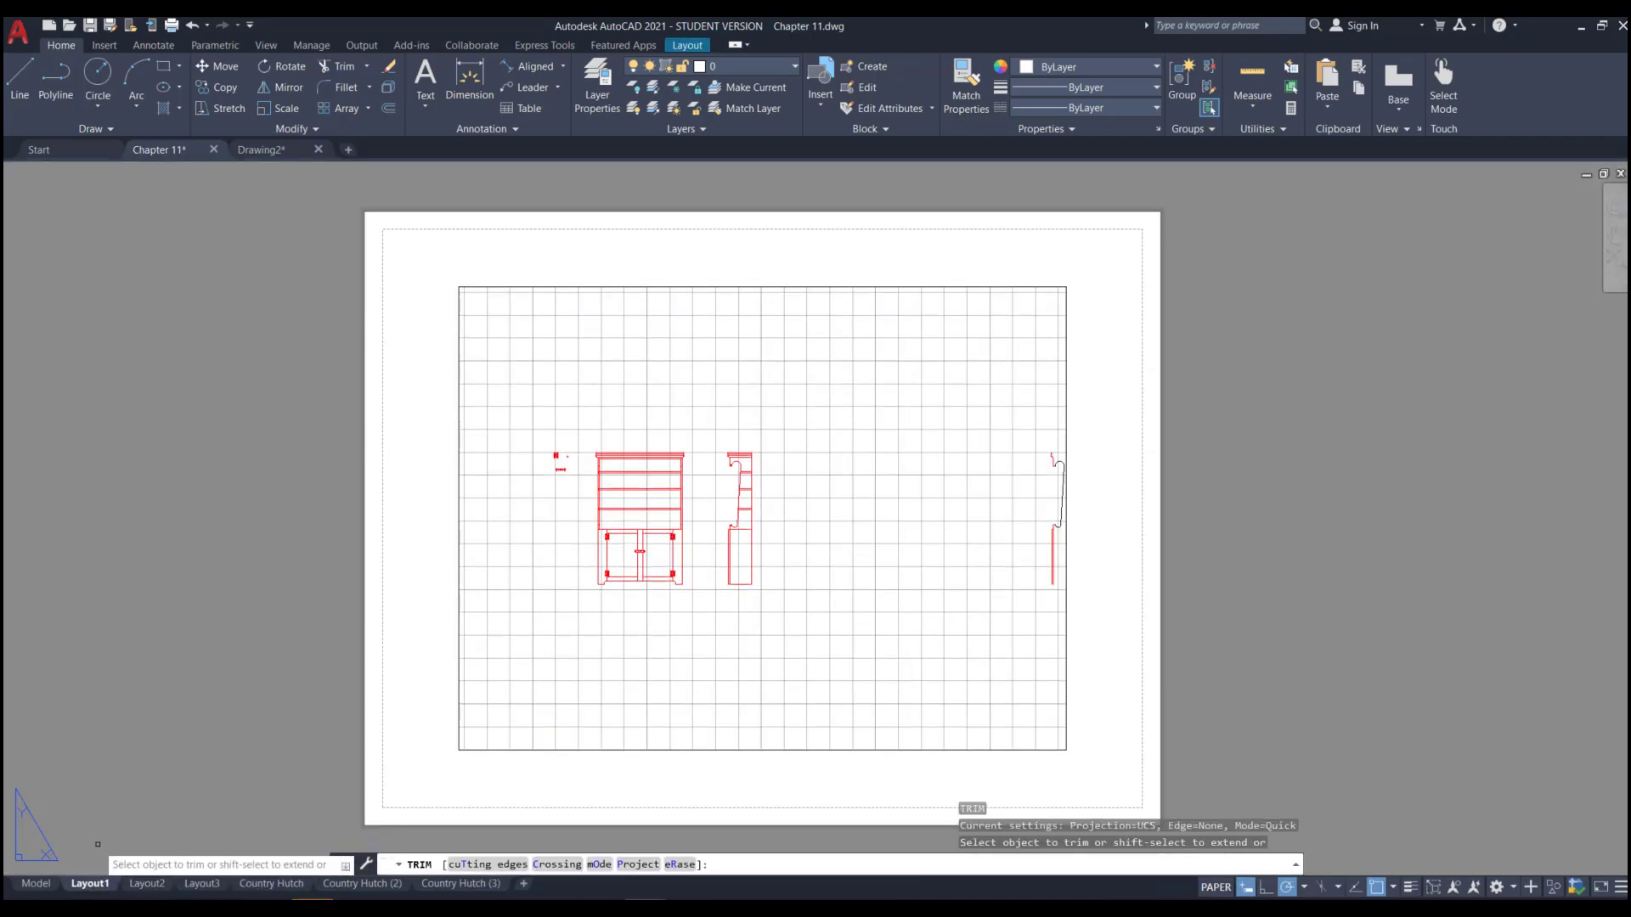
key(Escape)
right_click(97, 882)
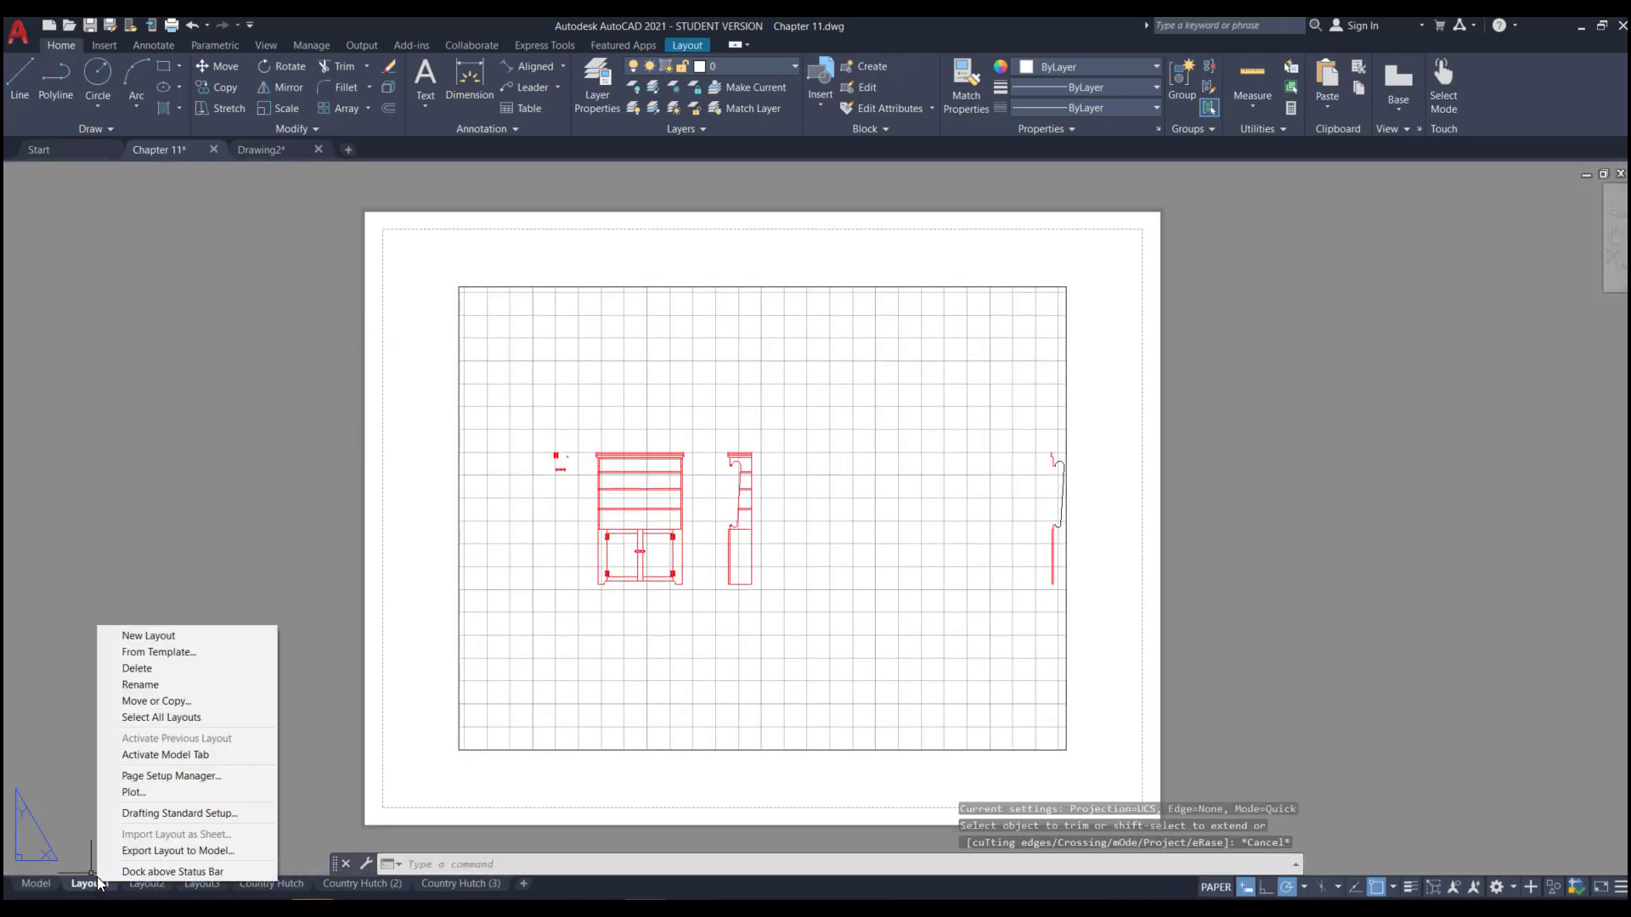
click(167, 668)
click(858, 535)
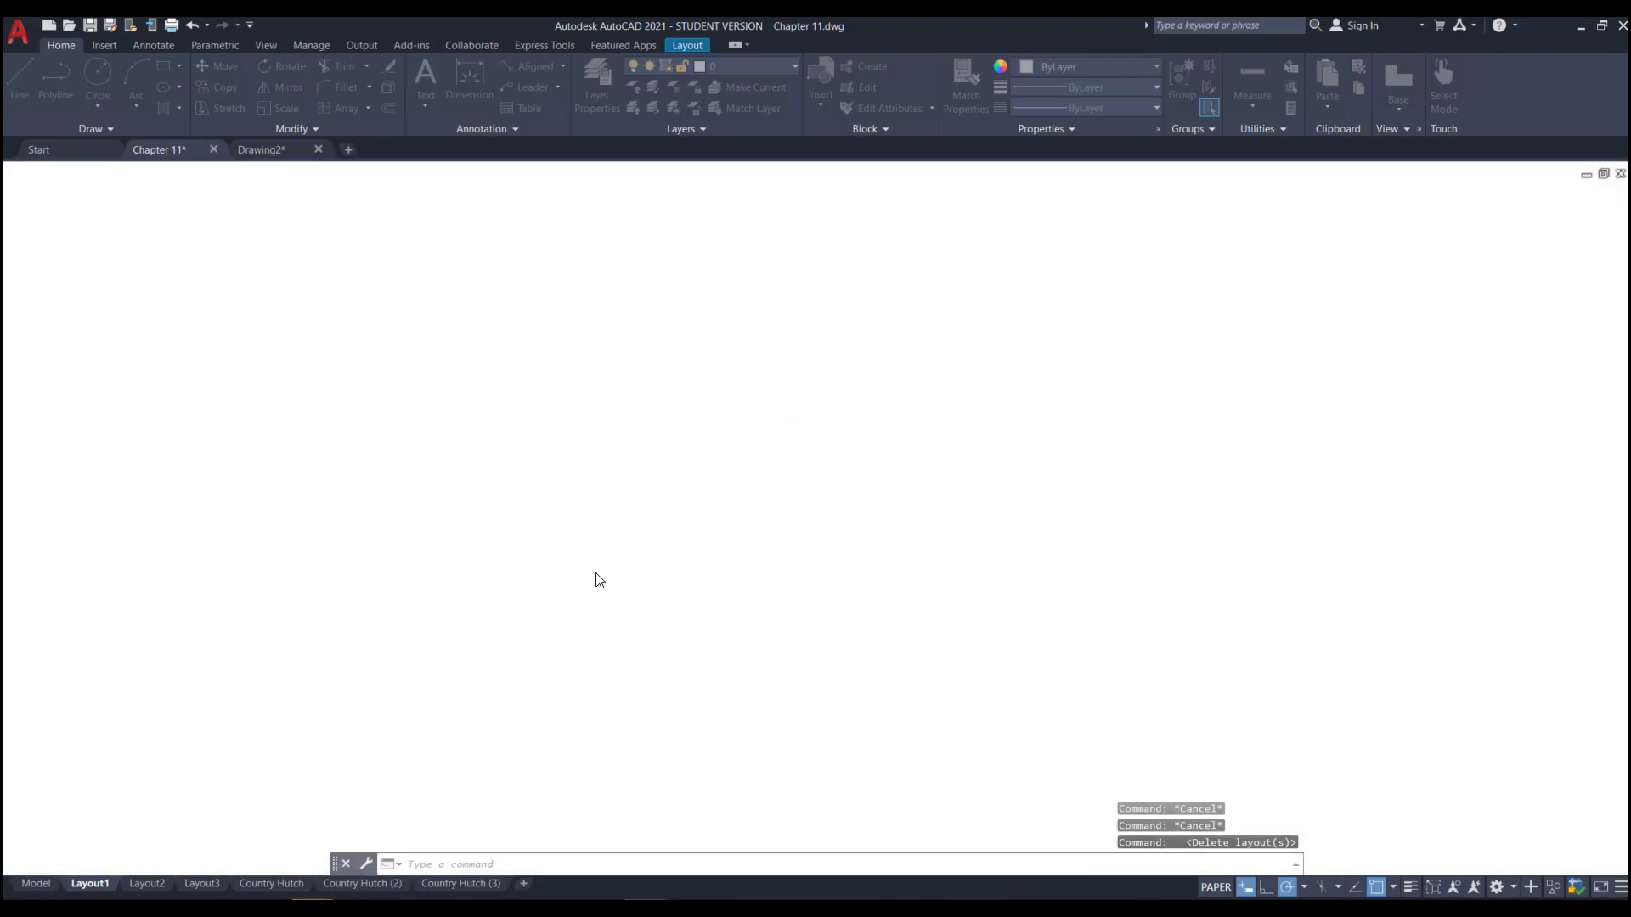
click(36, 883)
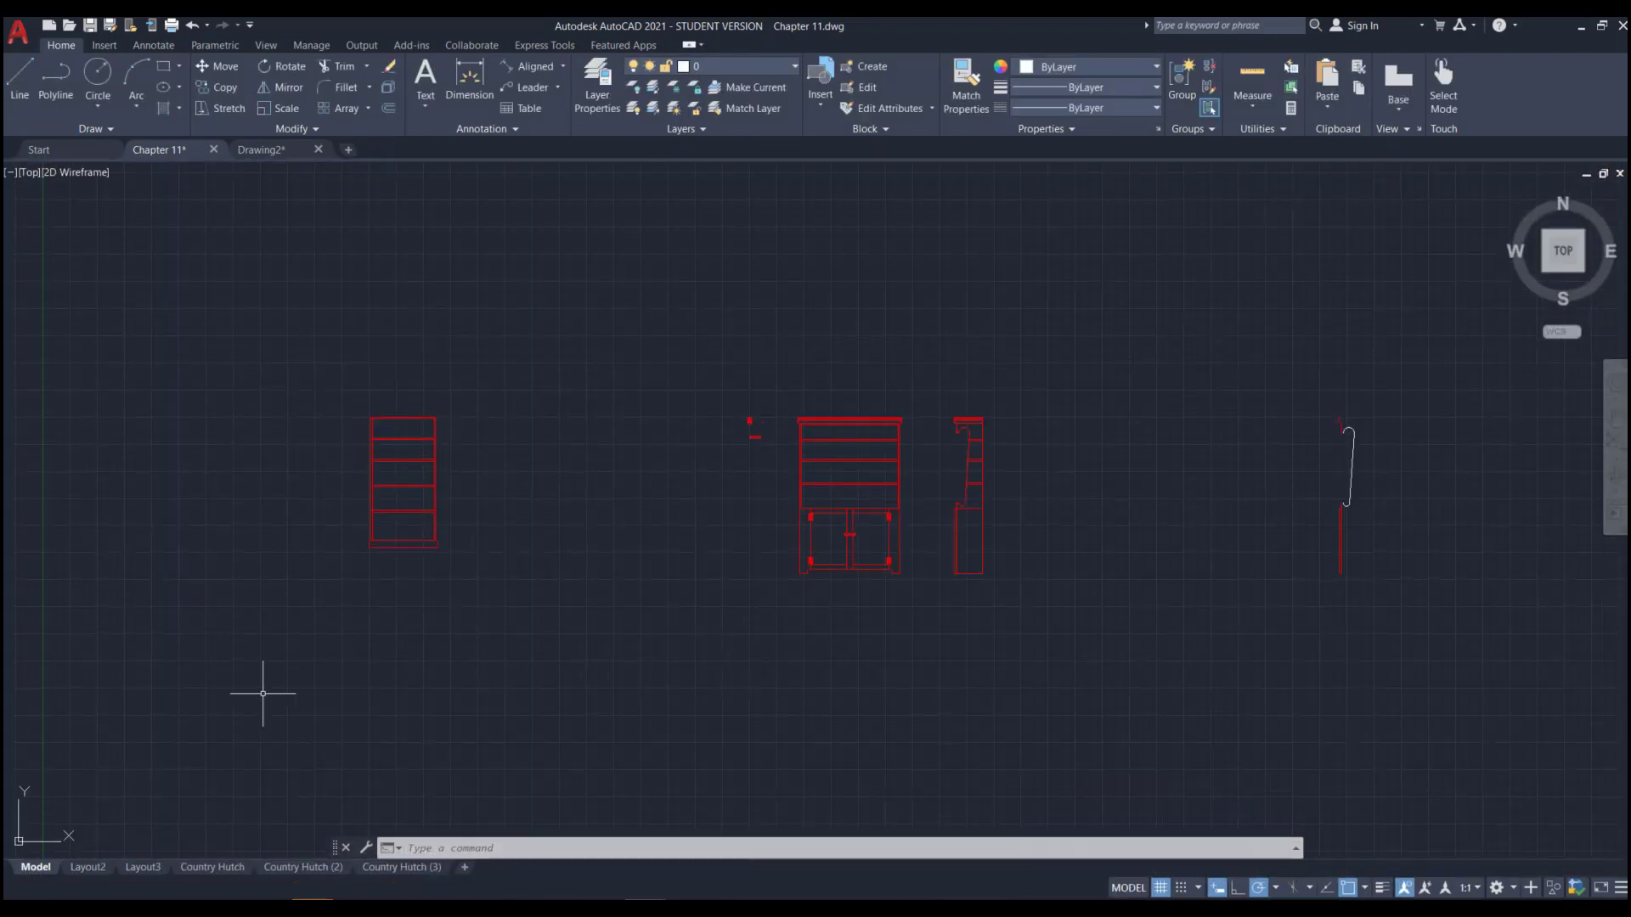
click(88, 866)
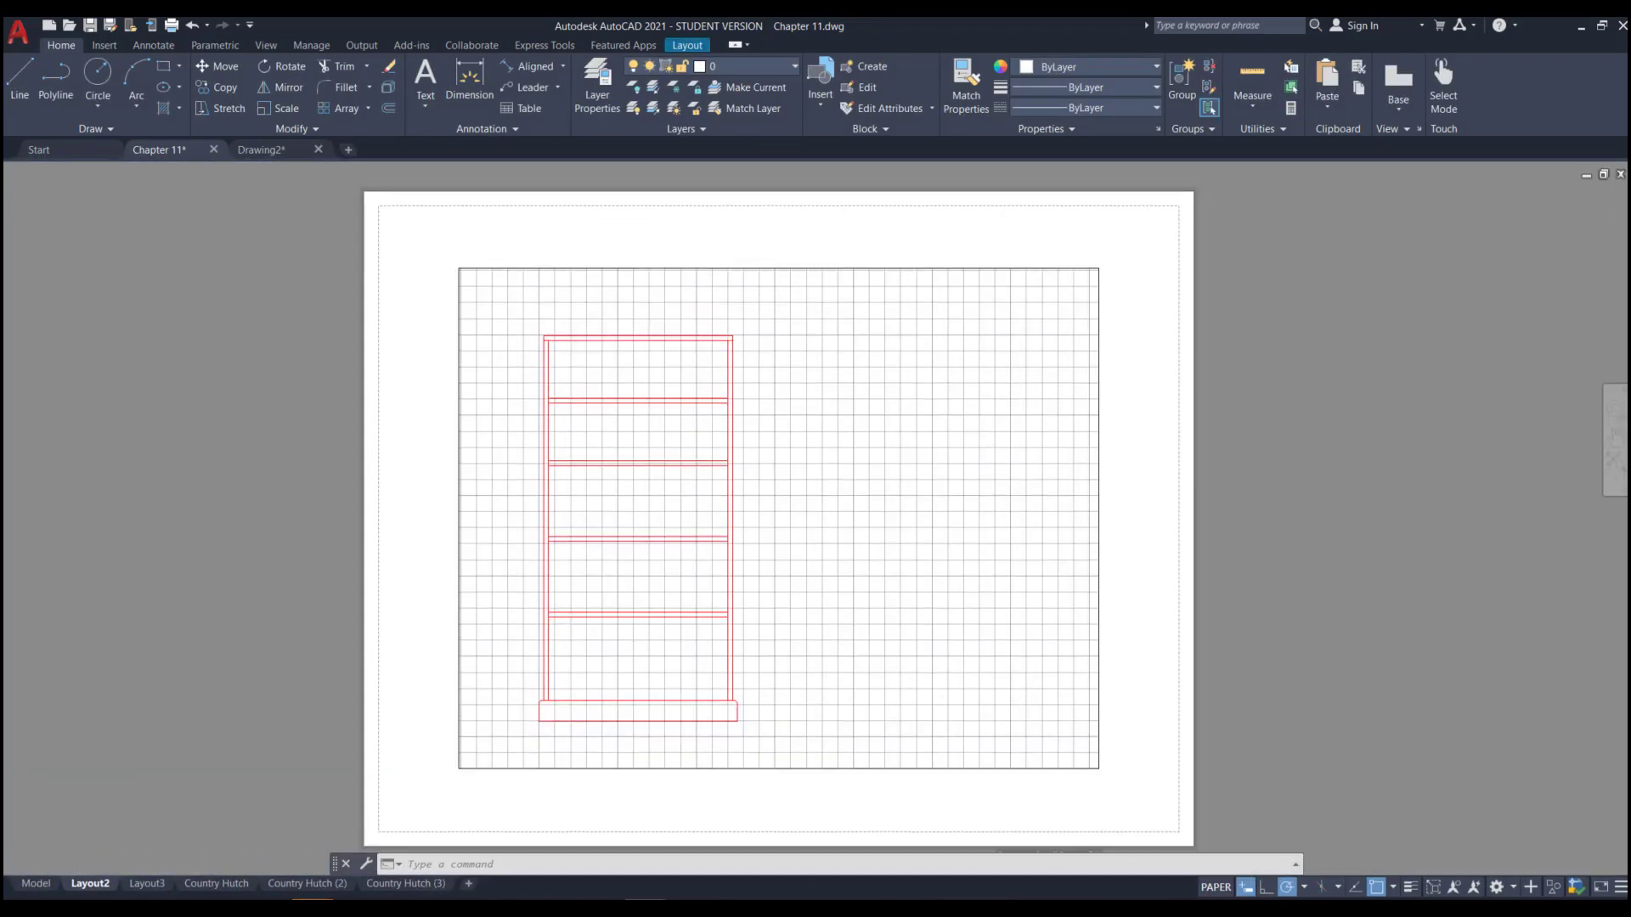
click(34, 883)
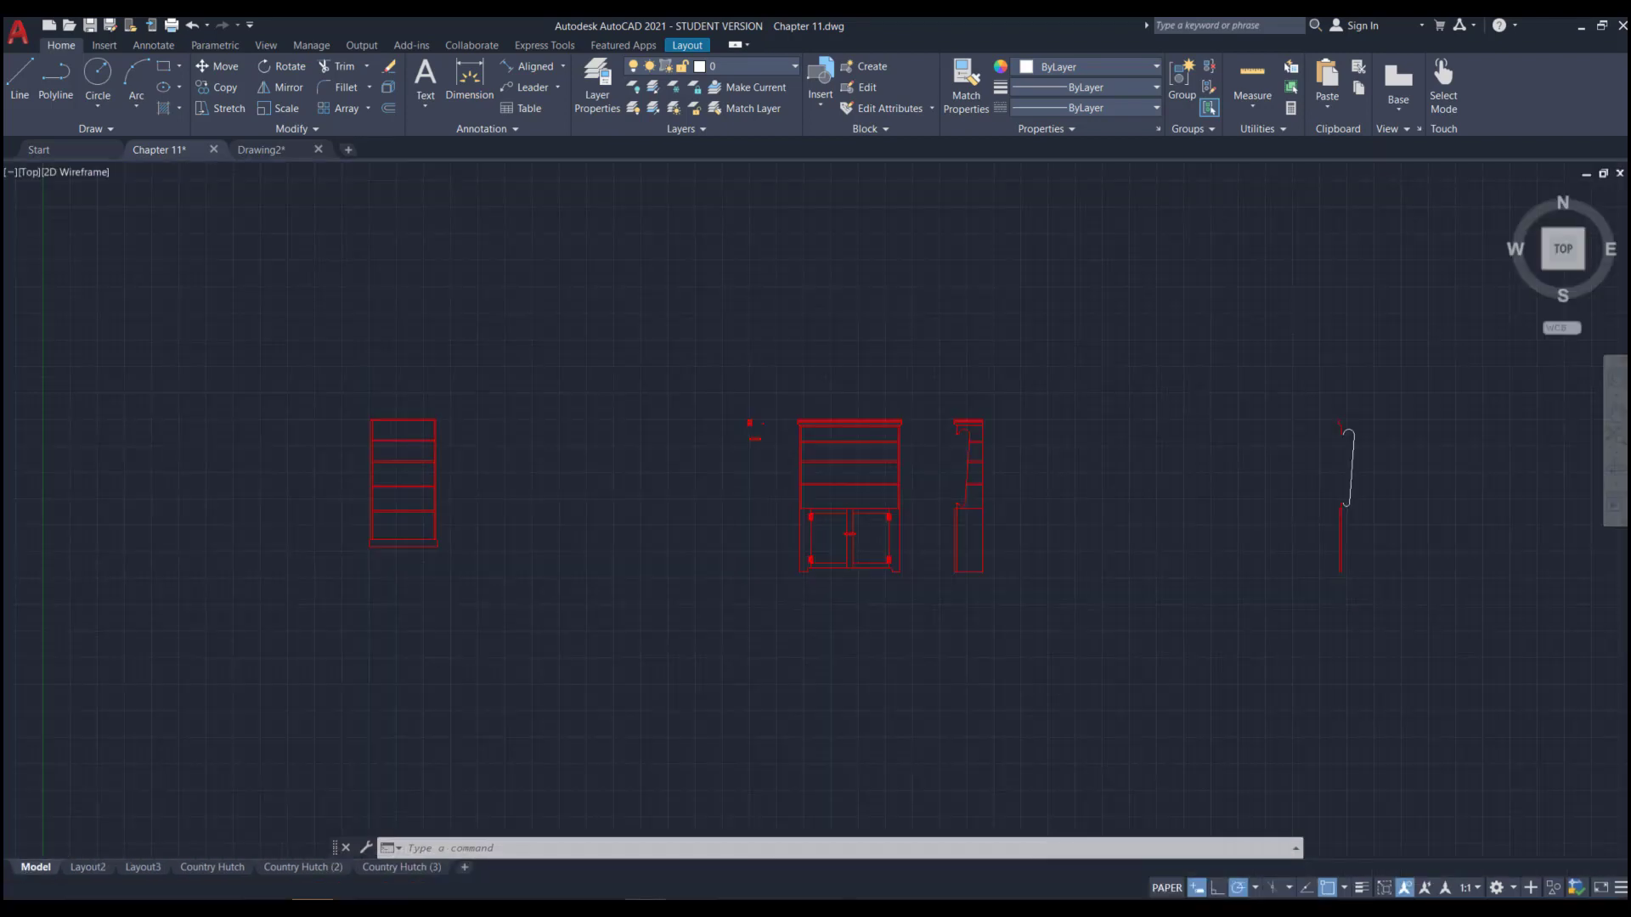